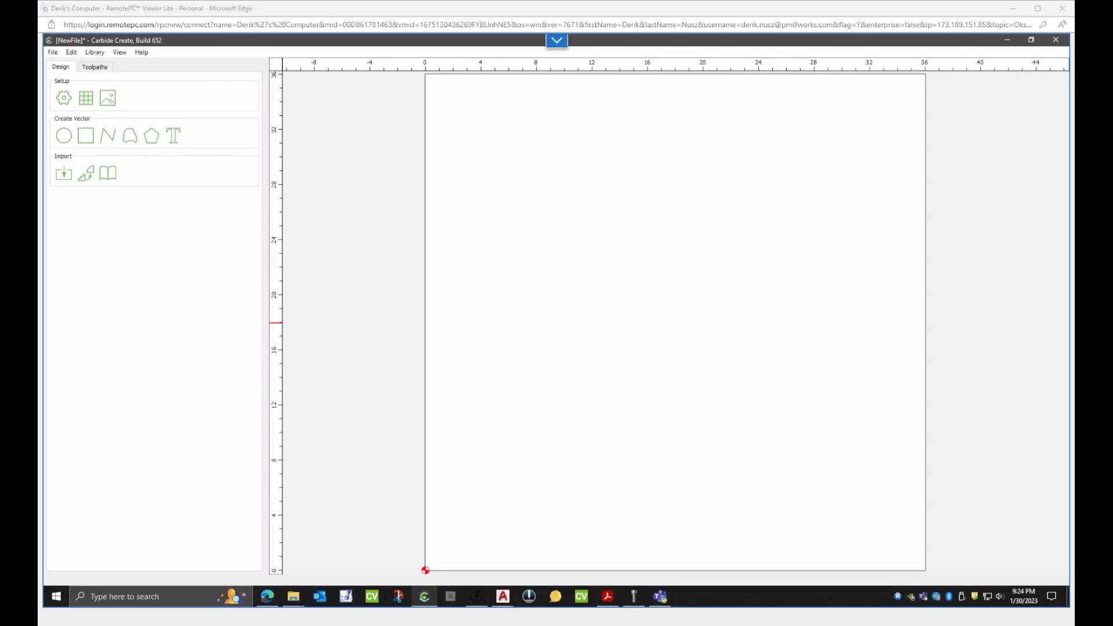
{"action": "double_click", "coordinate": [164, 42]}
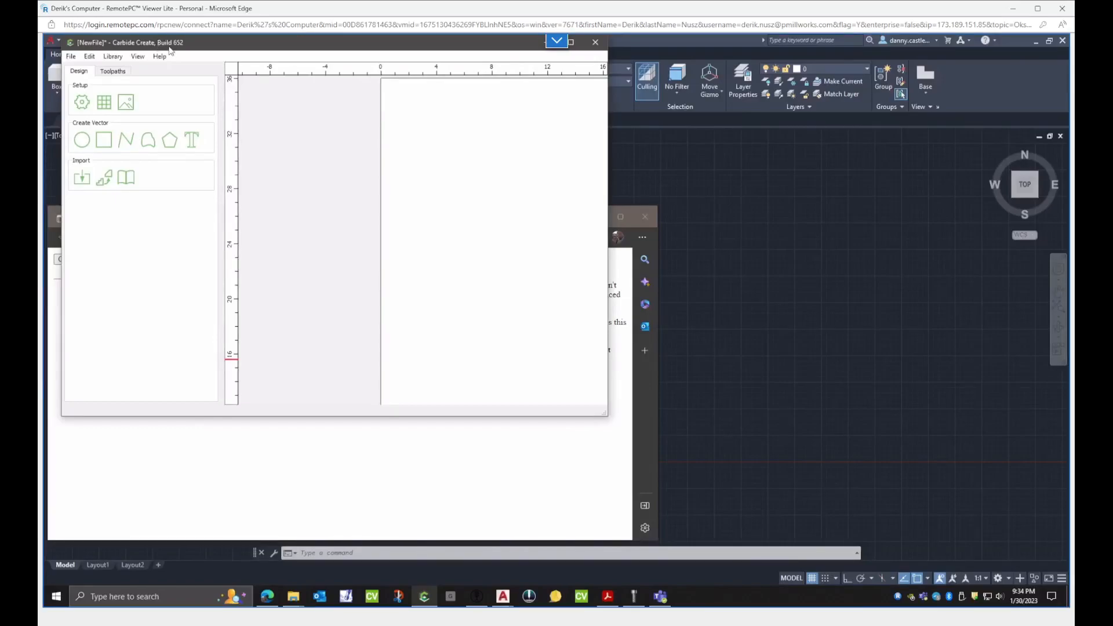
{"action": "double_click", "coordinate": [176, 43]}
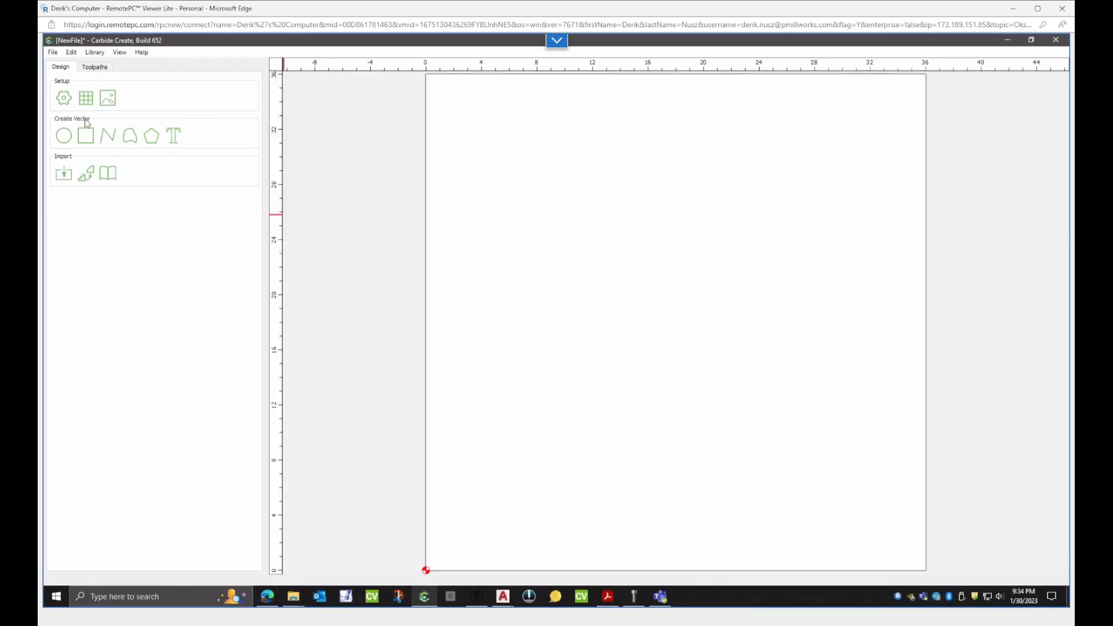
- Set up the job with a stock thickness of .75 in and the zero height at the bottom of the stock
{"action": "left_click", "coordinate": [63, 101]}
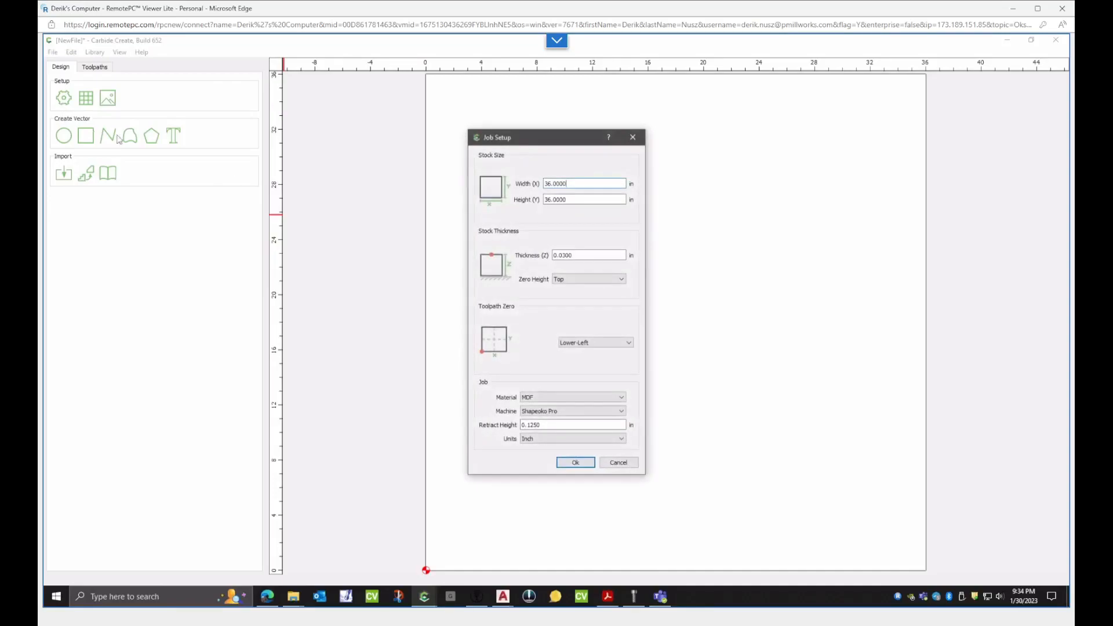
{"action": "left_click_drag", "start_coordinate": [582, 184], "coordinate": [532, 187]}
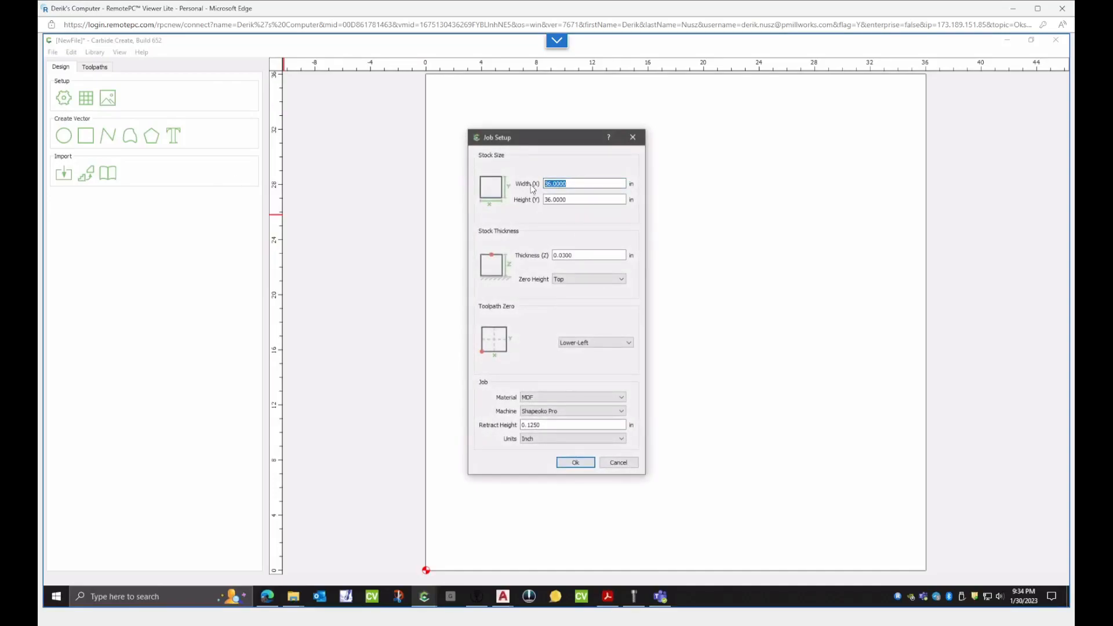
{"action": "left_click", "coordinate": [577, 200]}
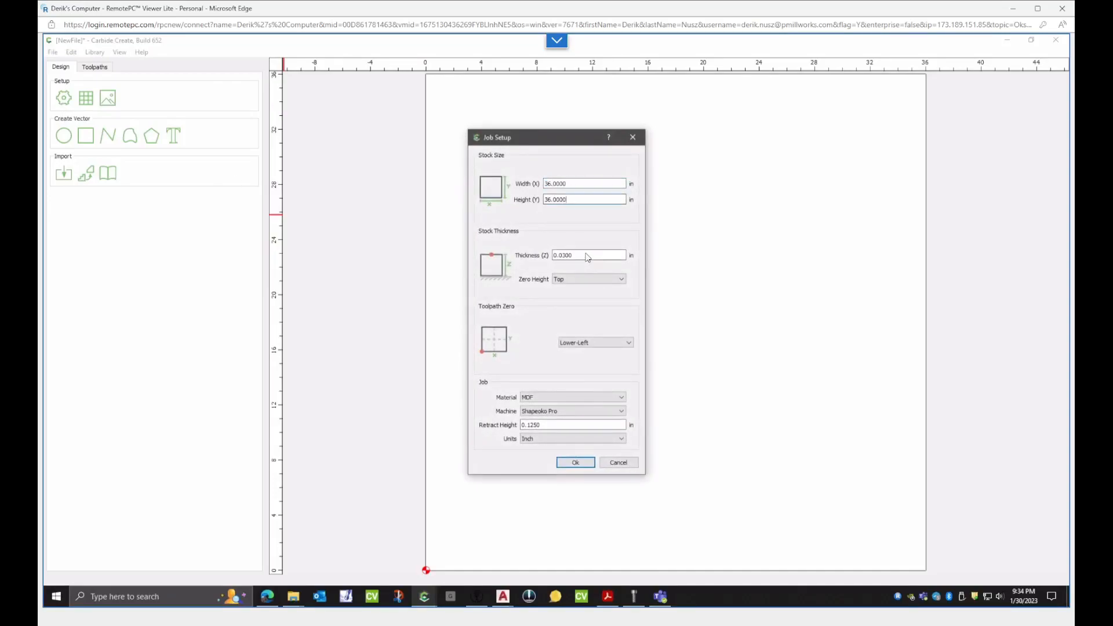
{"action": "left_click_drag", "start_coordinate": [582, 255], "coordinate": [544, 256]}
{"action": "type", "text": ".75"}
{"action": "left_click", "coordinate": [582, 279]}
{"action": "left_click", "coordinate": [585, 295]}
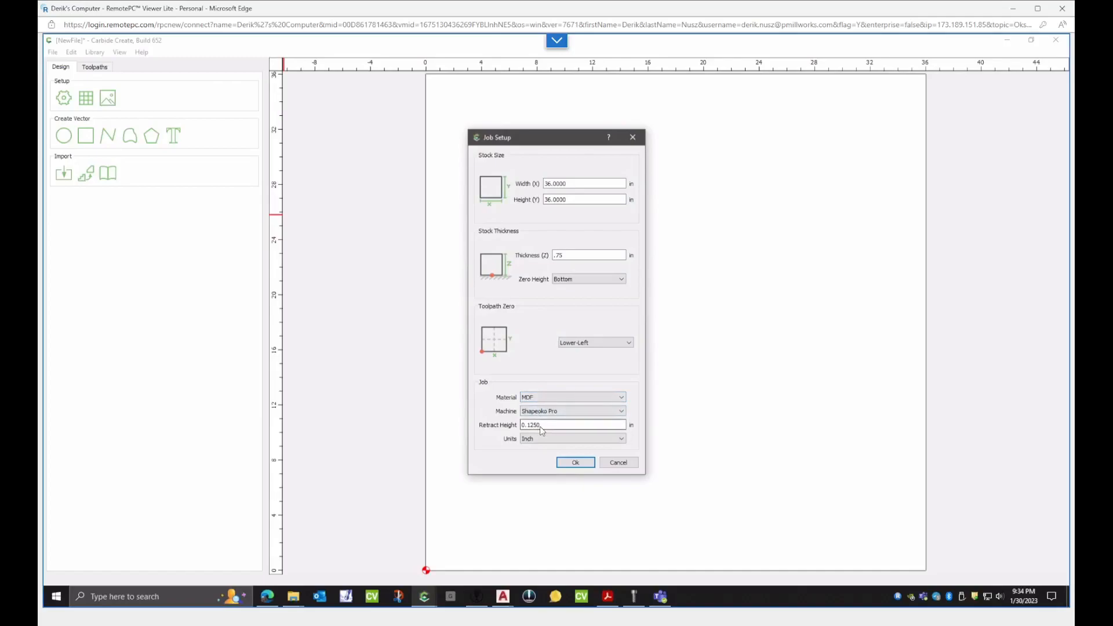
{"action": "left_click", "coordinate": [576, 463]}
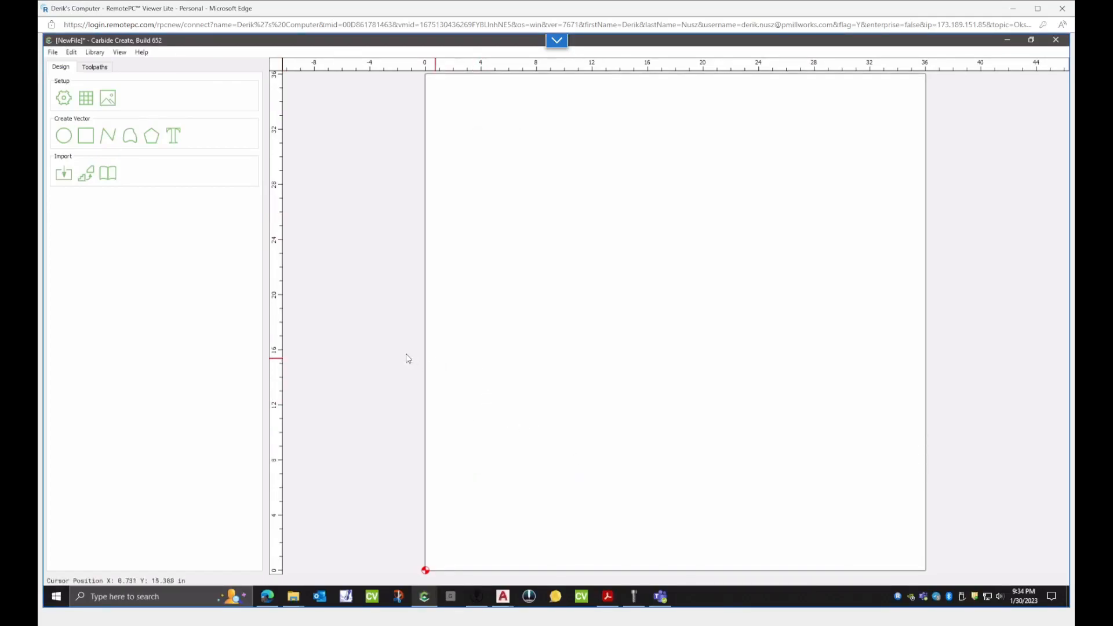
- Import buck.jpg-640x480.jpg from the Pictures folder for image tracing and trace it with the default settings
{"action": "left_click", "coordinate": [87, 175]}
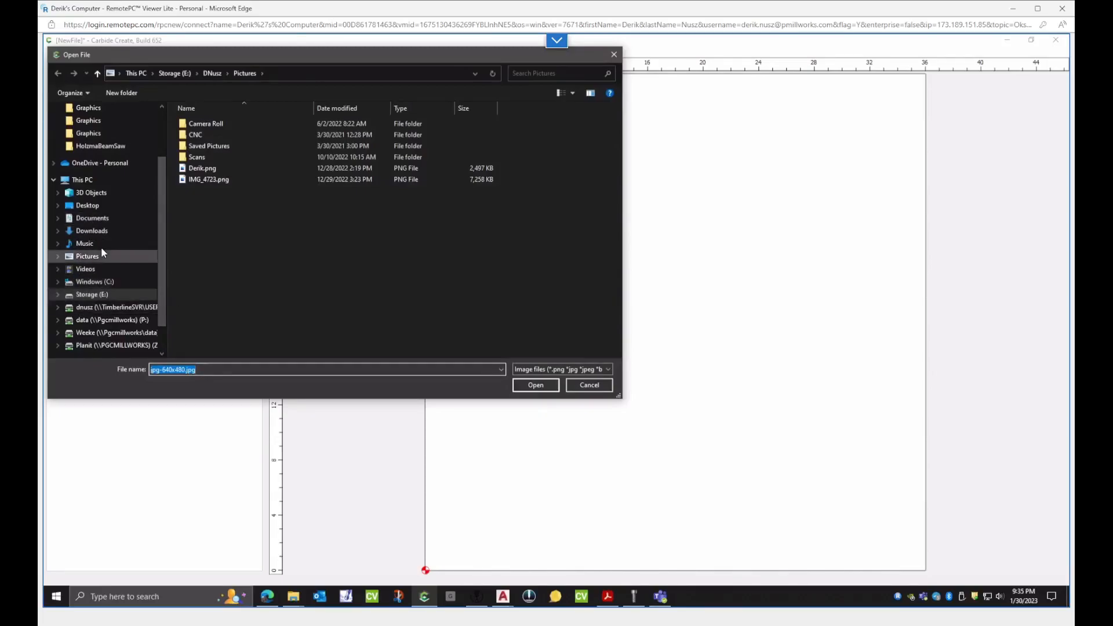
{"action": "left_click", "coordinate": [101, 219]}
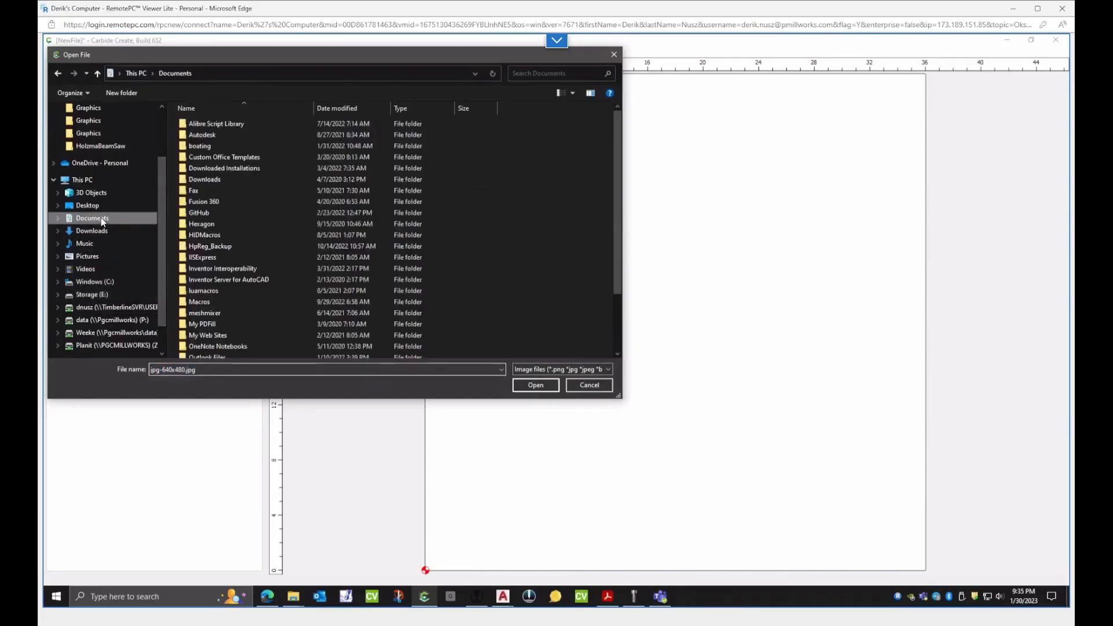
{"action": "scroll", "coordinate": [266, 270], "scroll_direction": "down", "scroll_amount": 2}
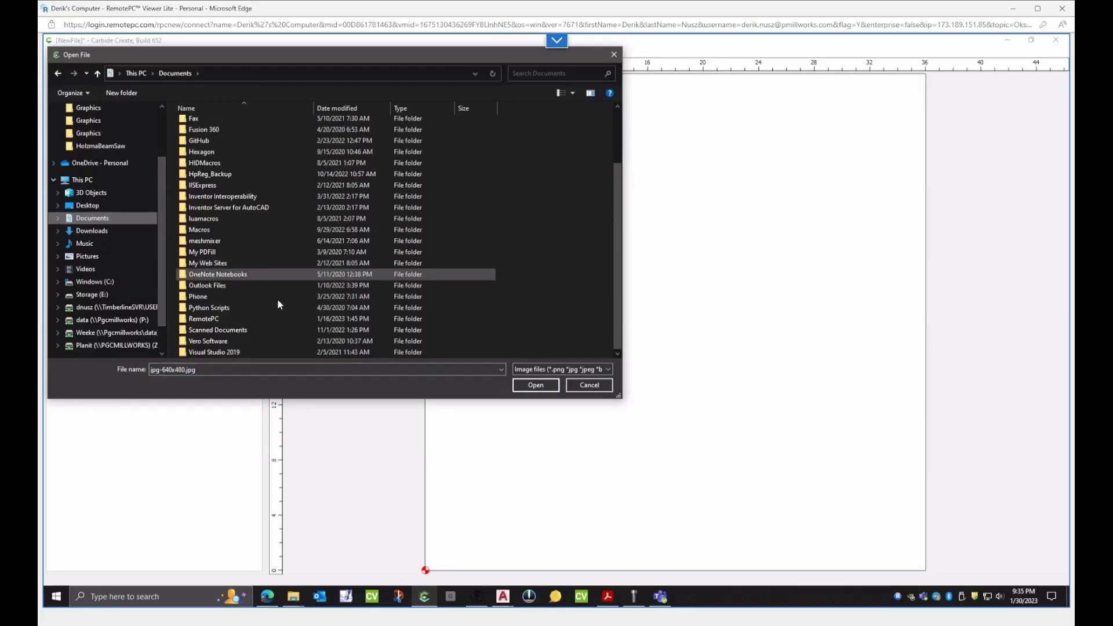
{"action": "scroll", "coordinate": [284, 298], "scroll_direction": "up", "scroll_amount": 2}
{"action": "scroll", "coordinate": [288, 295], "scroll_direction": "down", "scroll_amount": 2}
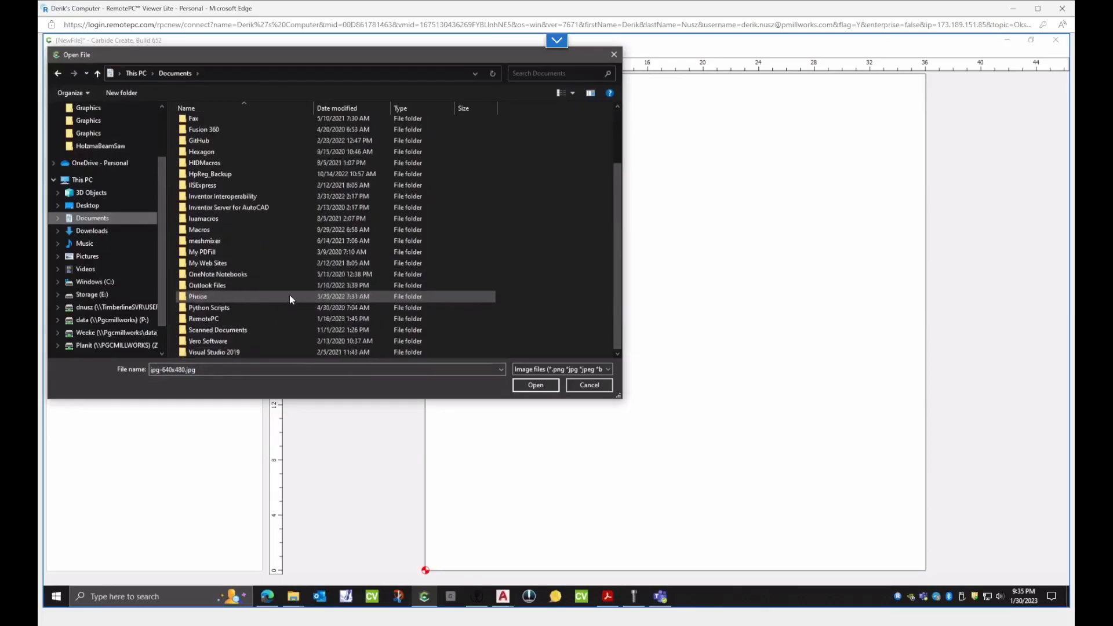
{"action": "left_click", "coordinate": [116, 256]}
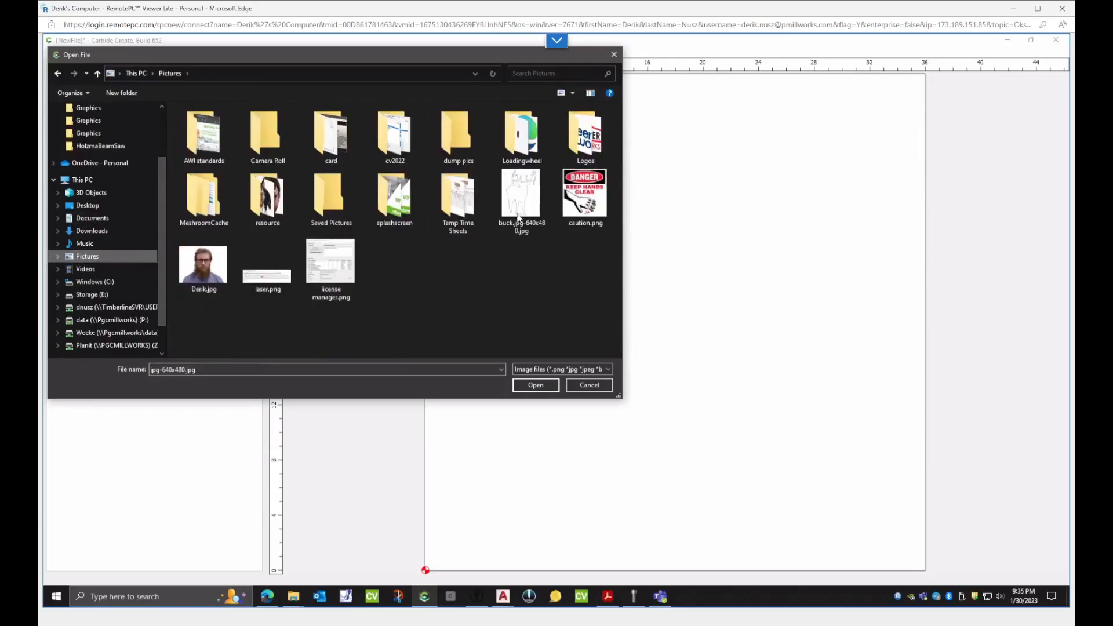
{"action": "left_click", "coordinate": [518, 213]}
{"action": "left_click", "coordinate": [543, 390]}
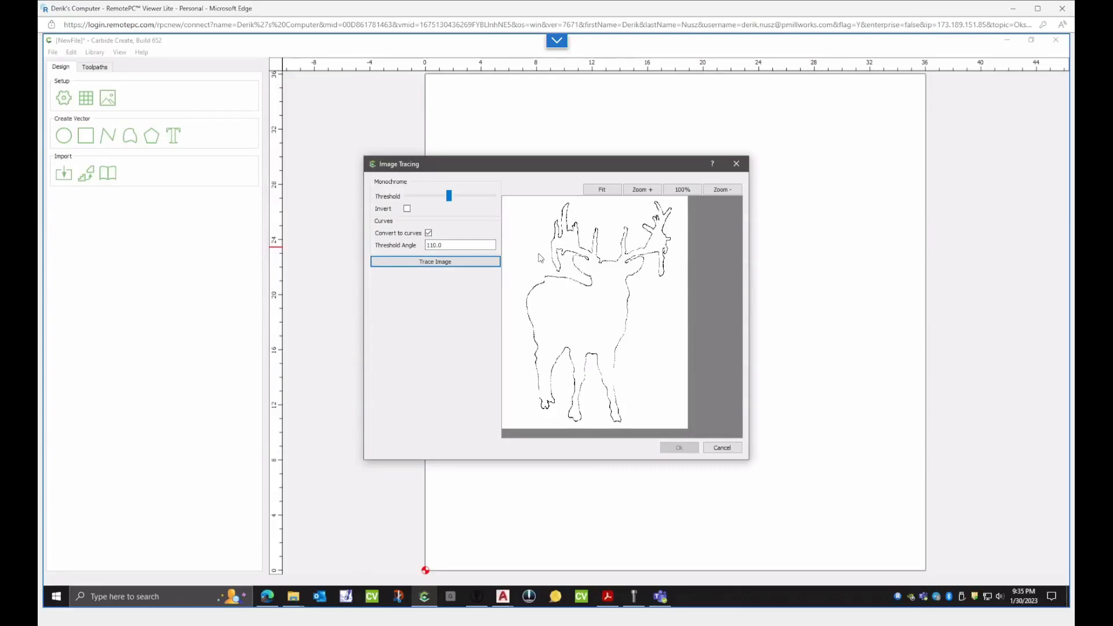
{"action": "left_click", "coordinate": [435, 264]}
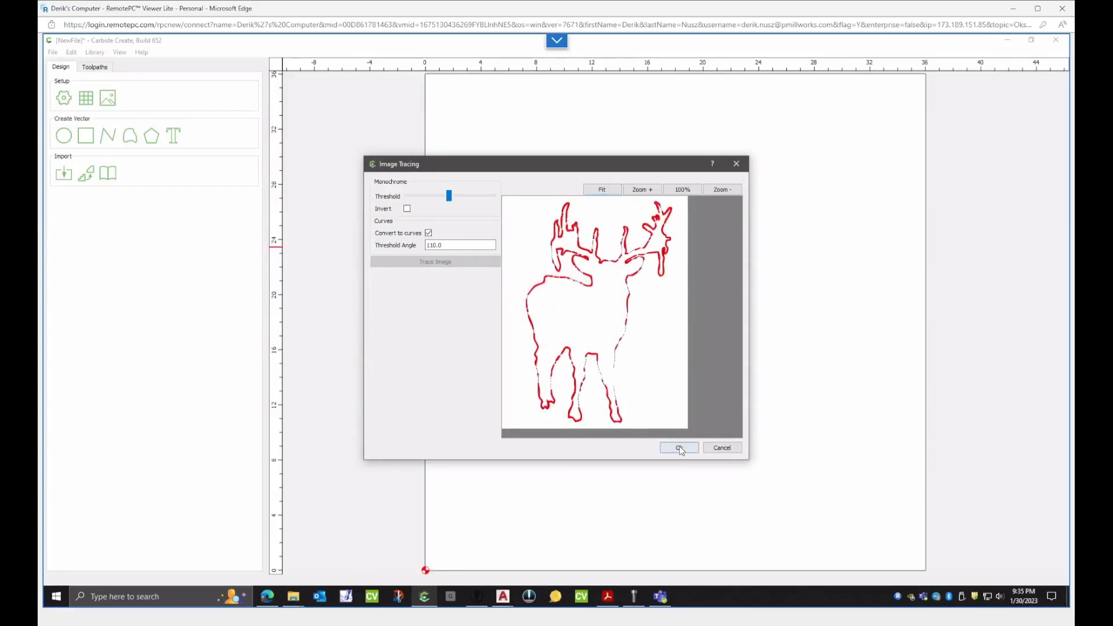
{"action": "left_click", "coordinate": [680, 449]}
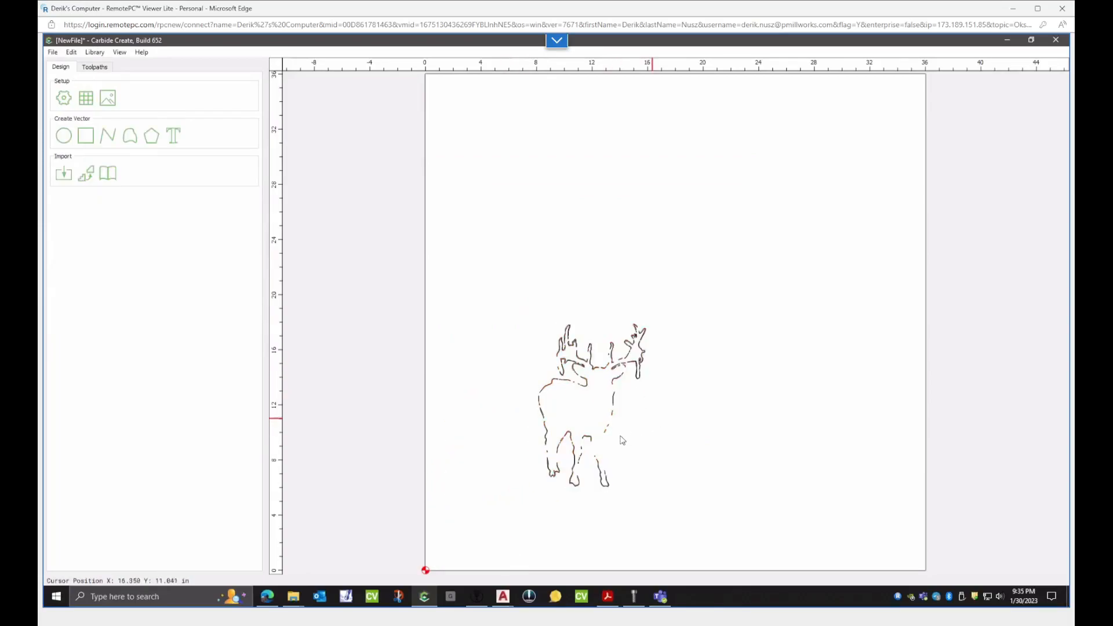
- Delete the broken buck outline traced with the default settings
{"action": "scroll", "coordinate": [612, 440], "scroll_direction": "up", "scroll_amount": 4}
{"action": "left_click", "coordinate": [604, 429]}
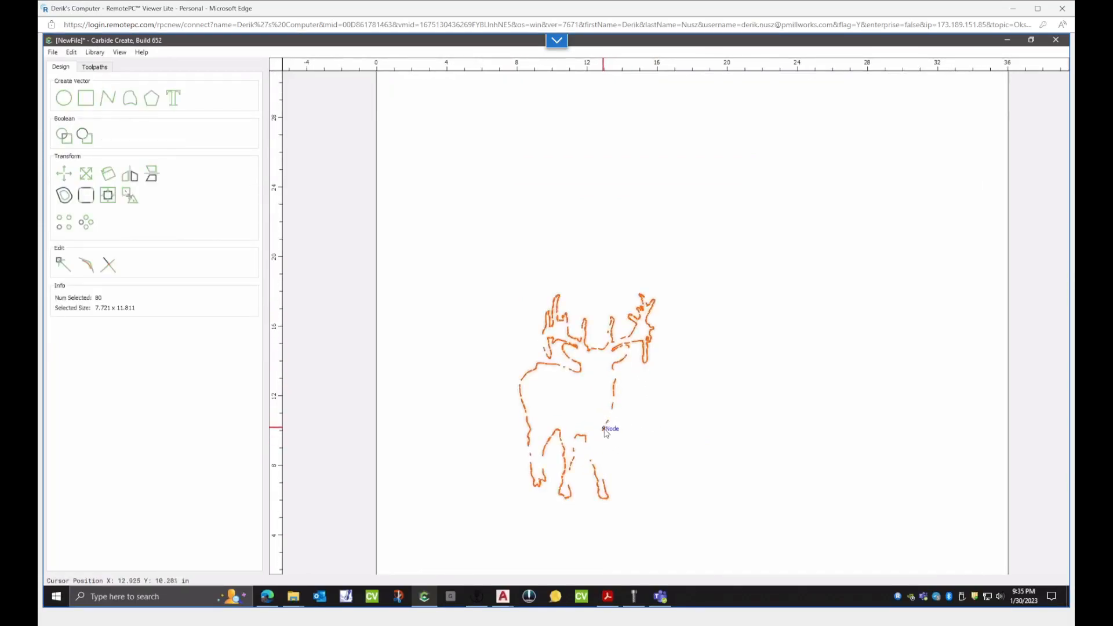
{"action": "key", "text": "Delete"}
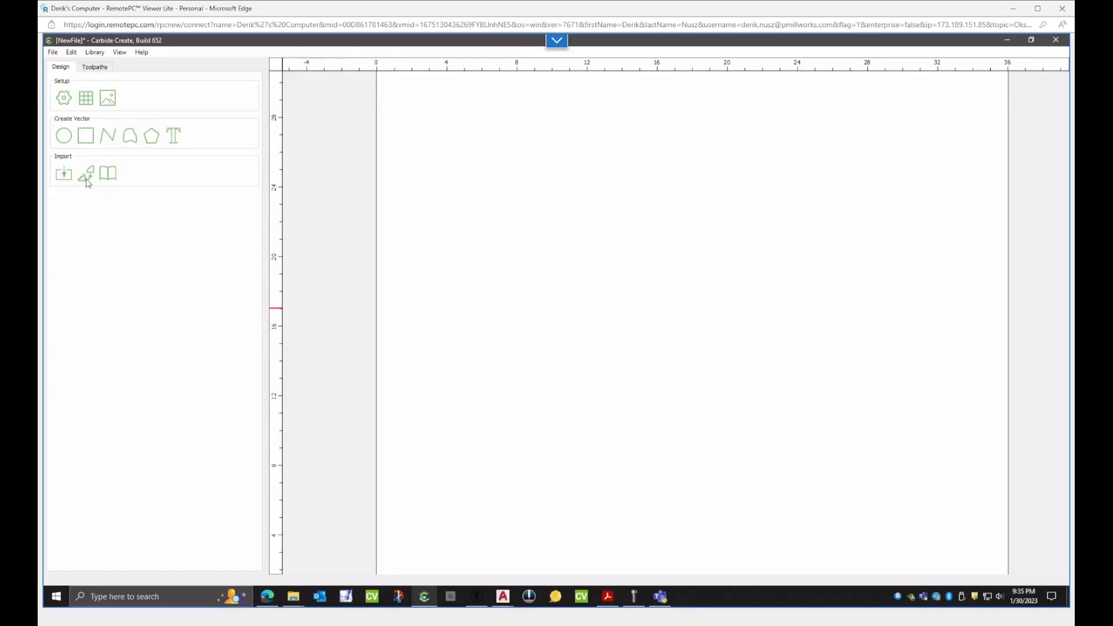
- Open buck.jpg-640x480.jpg again for image tracing and raise the monochrome threshold to about four-fifths of its range
{"action": "left_click", "coordinate": [87, 181]}
{"action": "left_click", "coordinate": [521, 197]}
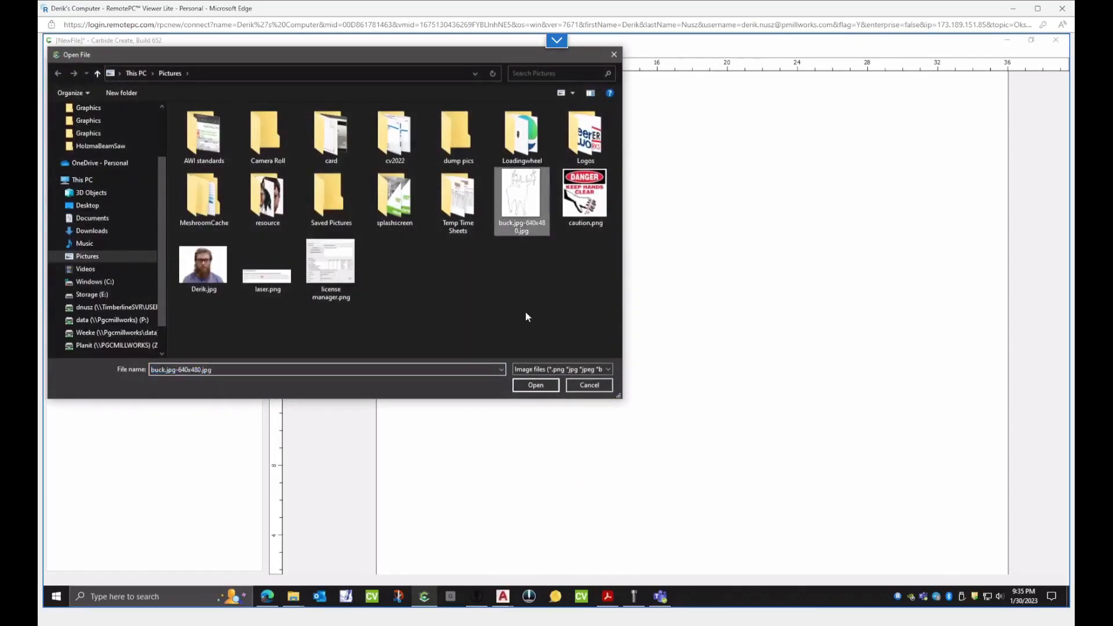
{"action": "left_click", "coordinate": [534, 385]}
{"action": "left_click_drag", "start_coordinate": [463, 199], "coordinate": [478, 194]}
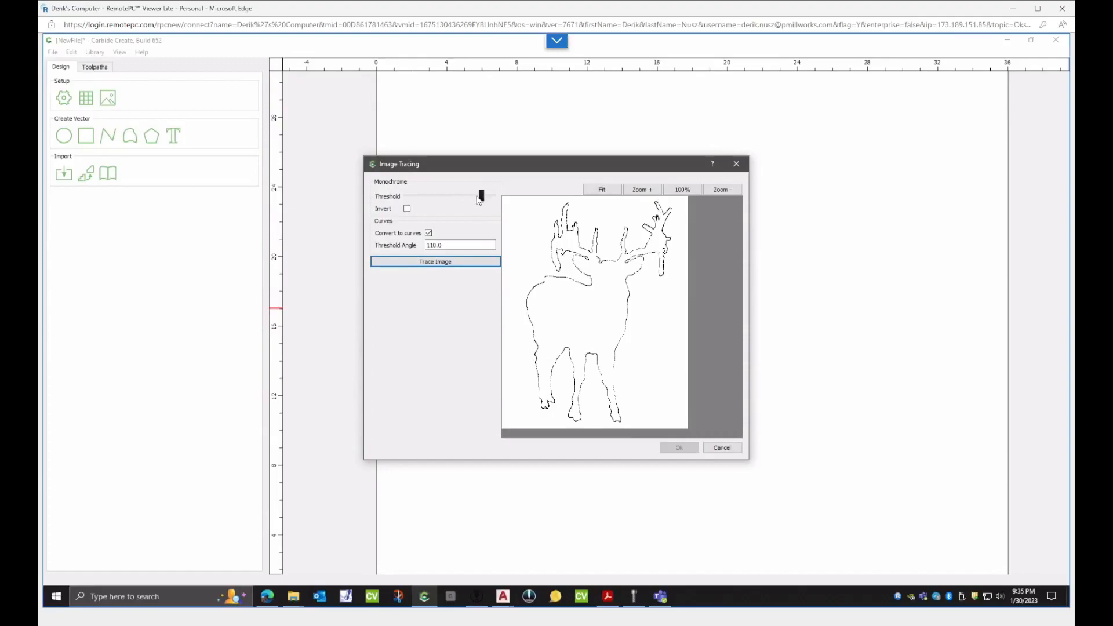
{"action": "left_click", "coordinate": [479, 198]}
{"action": "left_click_drag", "start_coordinate": [481, 197], "coordinate": [478, 196]}
- Set the tracing threshold angle to 90, trace the buck image and place the outline in the lower-left part of the stock
{"action": "left_click_drag", "start_coordinate": [459, 244], "coordinate": [430, 245]}
{"action": "type", "text": "90q"}
{"action": "left_click", "coordinate": [455, 266]}
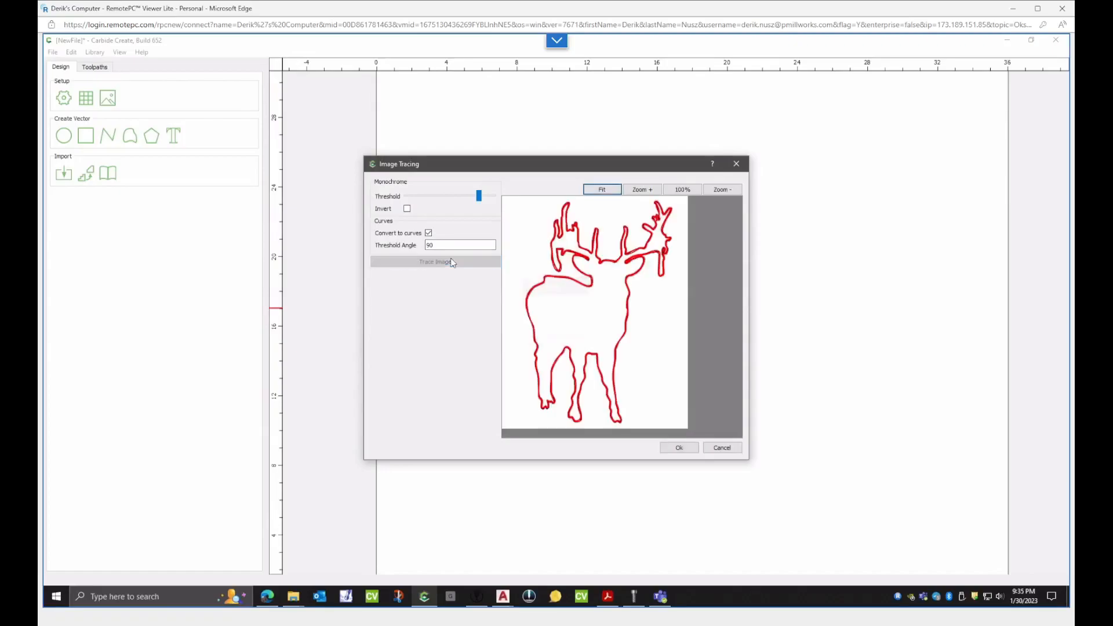
{"action": "left_click", "coordinate": [694, 448]}
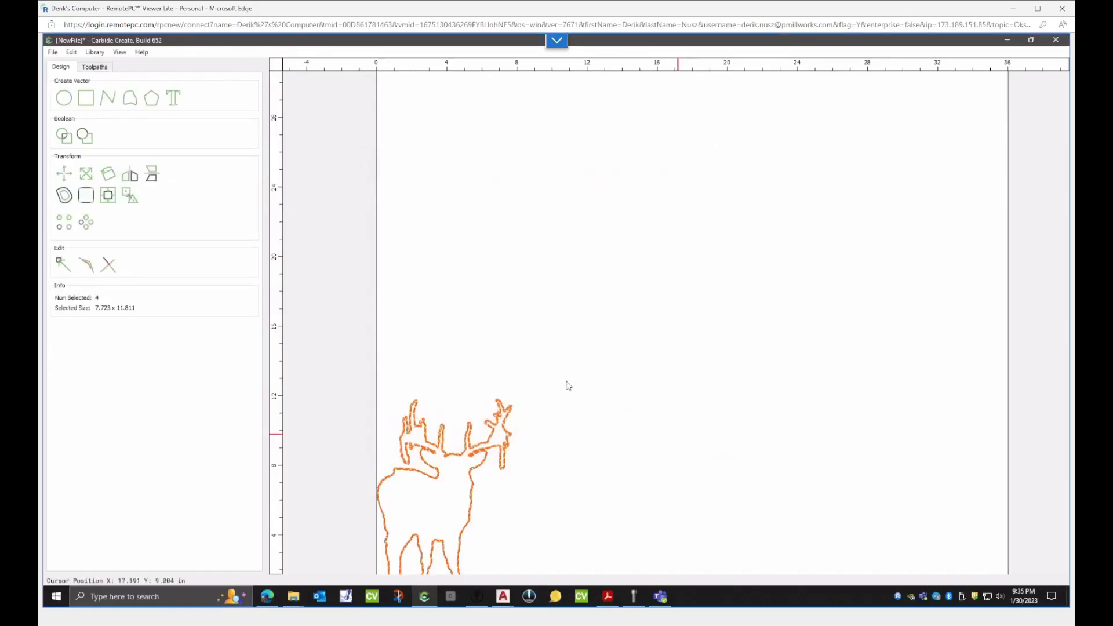
{"action": "left_click", "coordinate": [643, 427]}
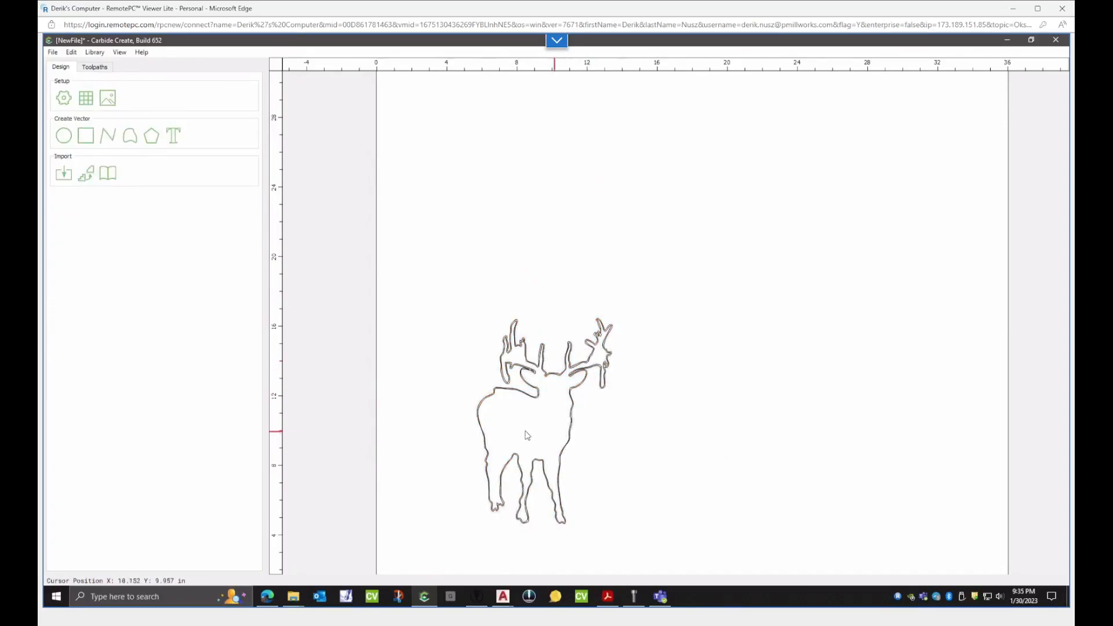
- Delete the duplicate inner contour of the traced buck, including the small loop in the right antler
{"action": "scroll", "coordinate": [530, 423], "scroll_direction": "up", "scroll_amount": 2}
{"action": "scroll", "coordinate": [563, 357], "scroll_direction": "up", "scroll_amount": 1}
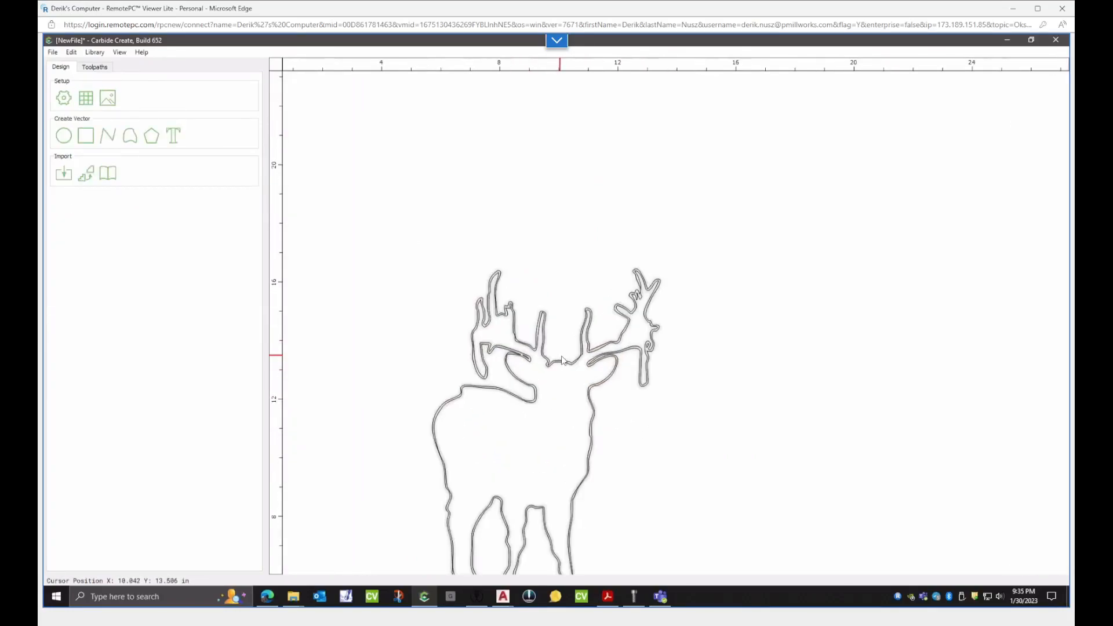
{"action": "scroll", "coordinate": [521, 362], "scroll_direction": "up", "scroll_amount": 1}
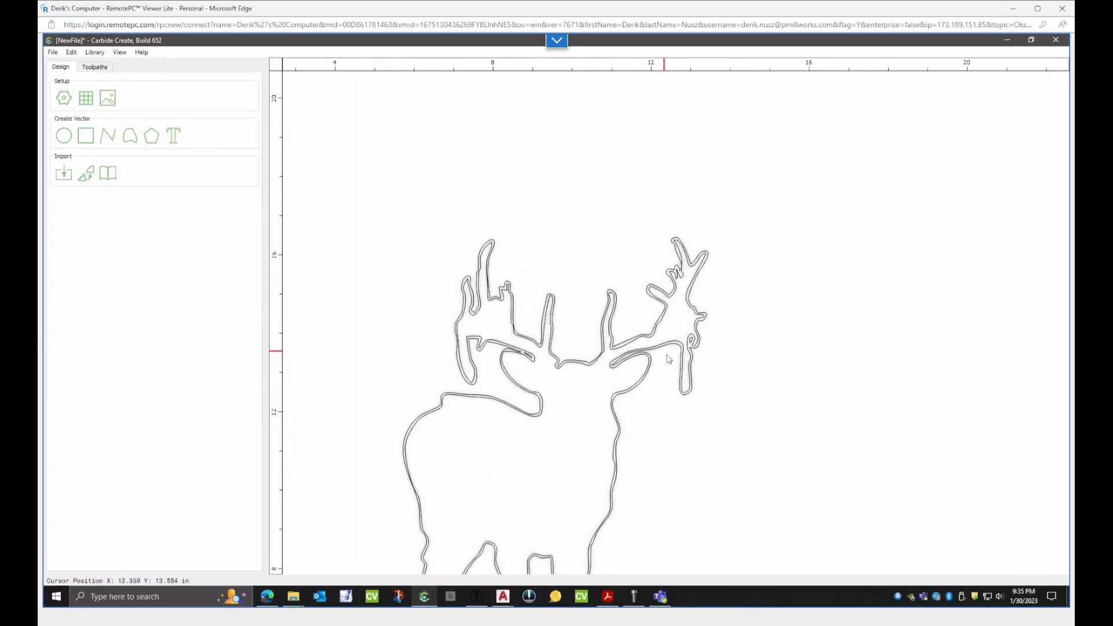
{"action": "scroll", "coordinate": [668, 359], "scroll_direction": "up", "scroll_amount": 2}
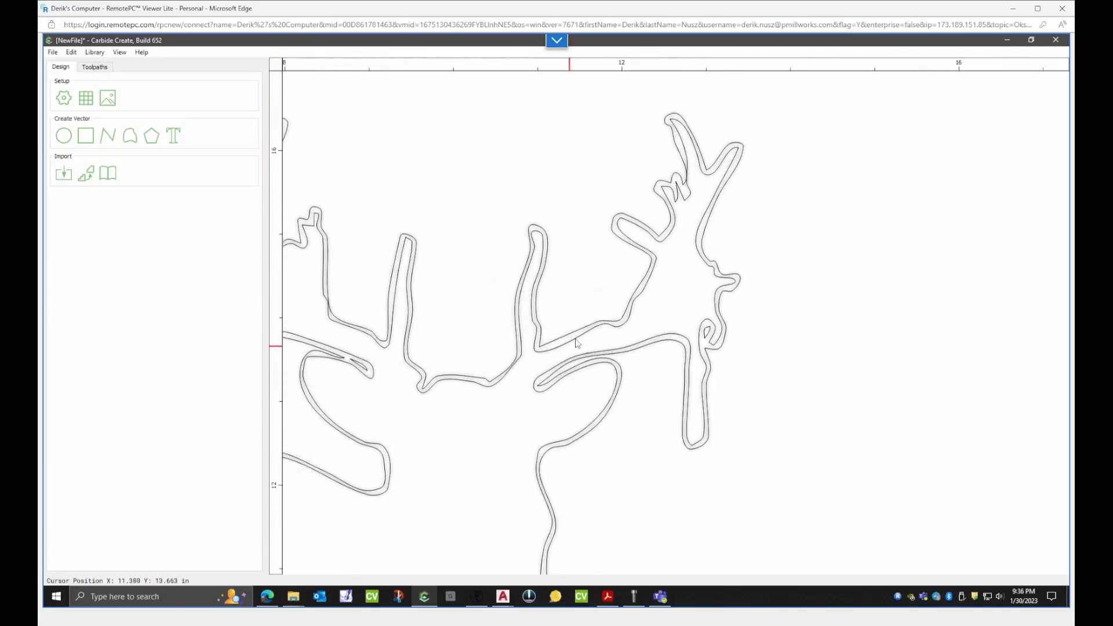
{"action": "left_click", "coordinate": [540, 341]}
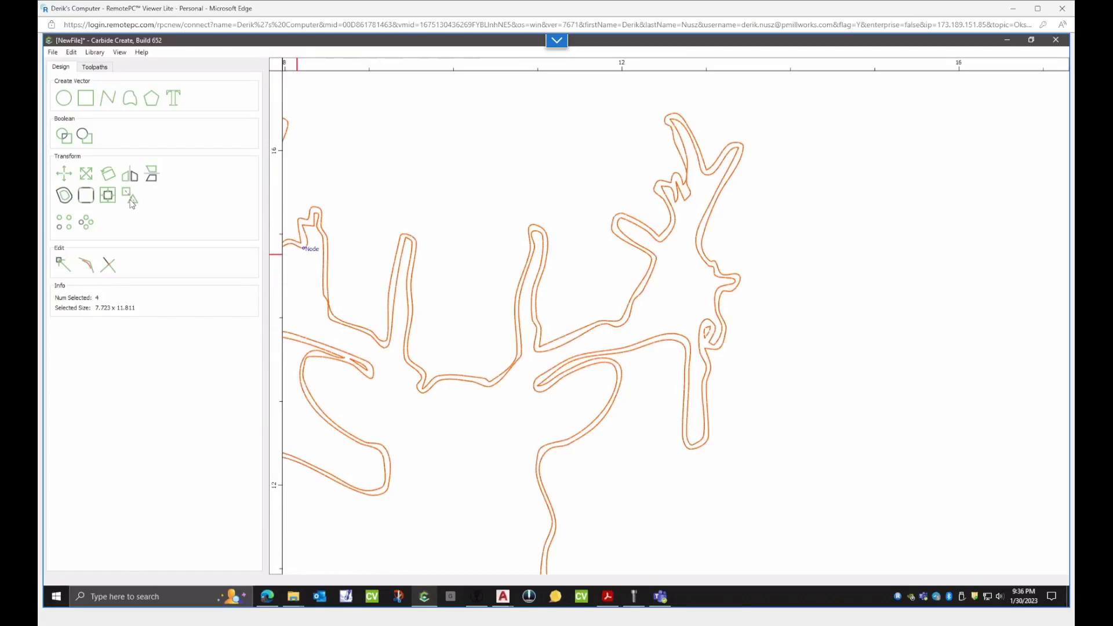
{"action": "left_click", "coordinate": [658, 402]}
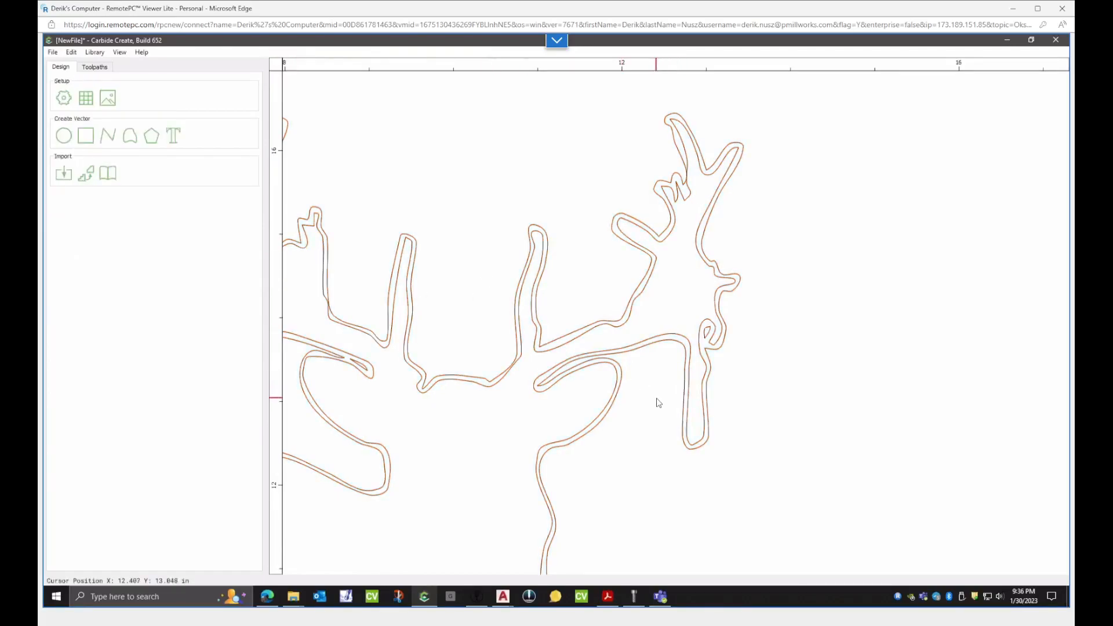
{"action": "scroll", "coordinate": [699, 346], "scroll_direction": "up", "scroll_amount": 3}
{"action": "left_click", "coordinate": [700, 346]}
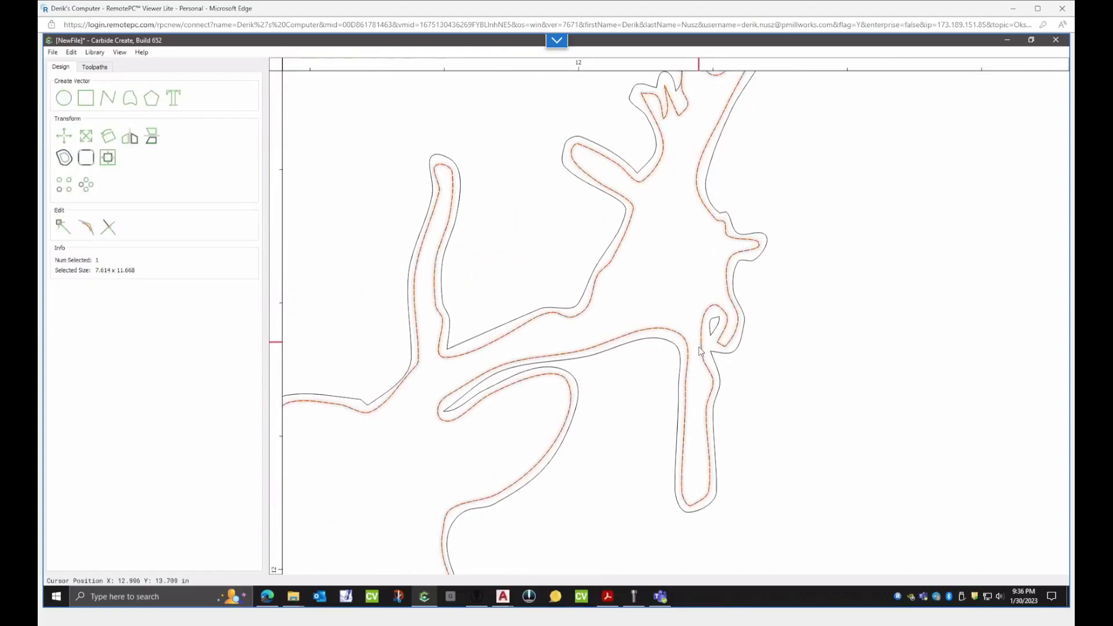
{"action": "key", "text": "Delete"}
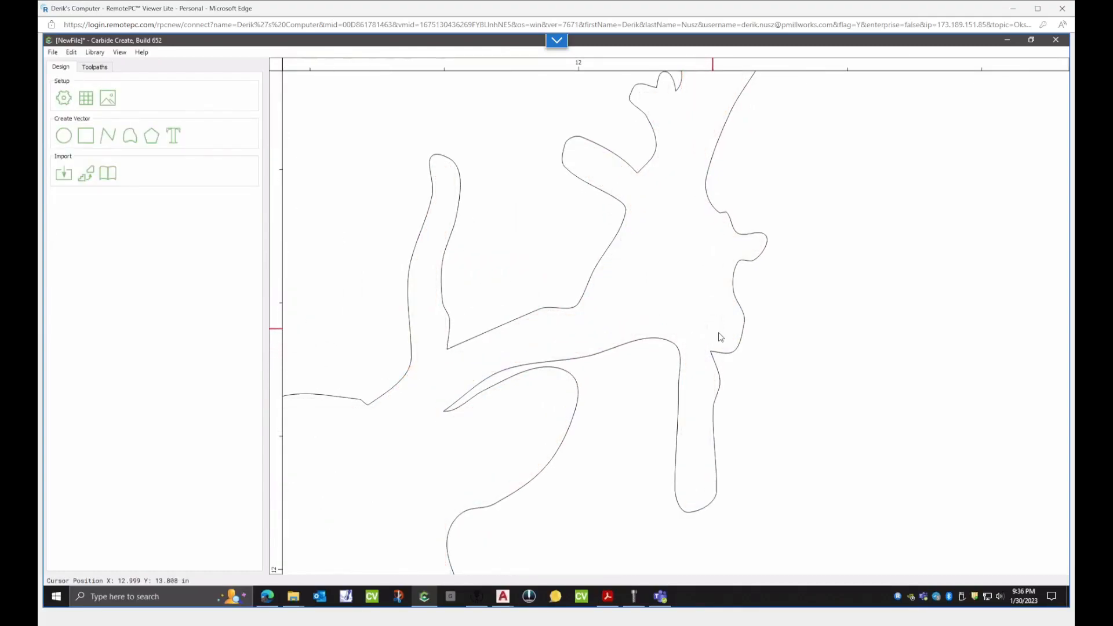
- Delete the leftover inner fragment near the base of the left antler
{"action": "scroll", "coordinate": [719, 336], "scroll_direction": "down", "scroll_amount": 3}
{"action": "scroll", "coordinate": [464, 339], "scroll_direction": "up", "scroll_amount": 3}
{"action": "left_click", "coordinate": [459, 334]}
{"action": "key", "text": "Delete"}
- Scale the buck outline proportionally to a height of 36 in
{"action": "scroll", "coordinate": [480, 266], "scroll_direction": "down", "scroll_amount": 4}
{"action": "scroll", "coordinate": [480, 266], "scroll_direction": "down", "scroll_amount": 3}
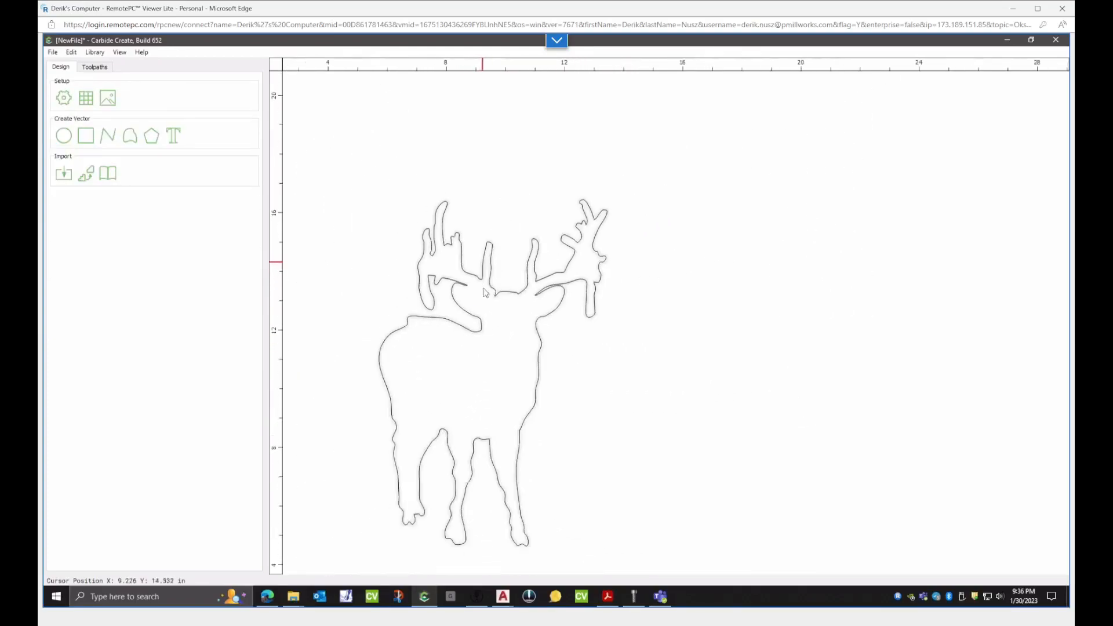
{"action": "scroll", "coordinate": [513, 396], "scroll_direction": "down", "scroll_amount": 1}
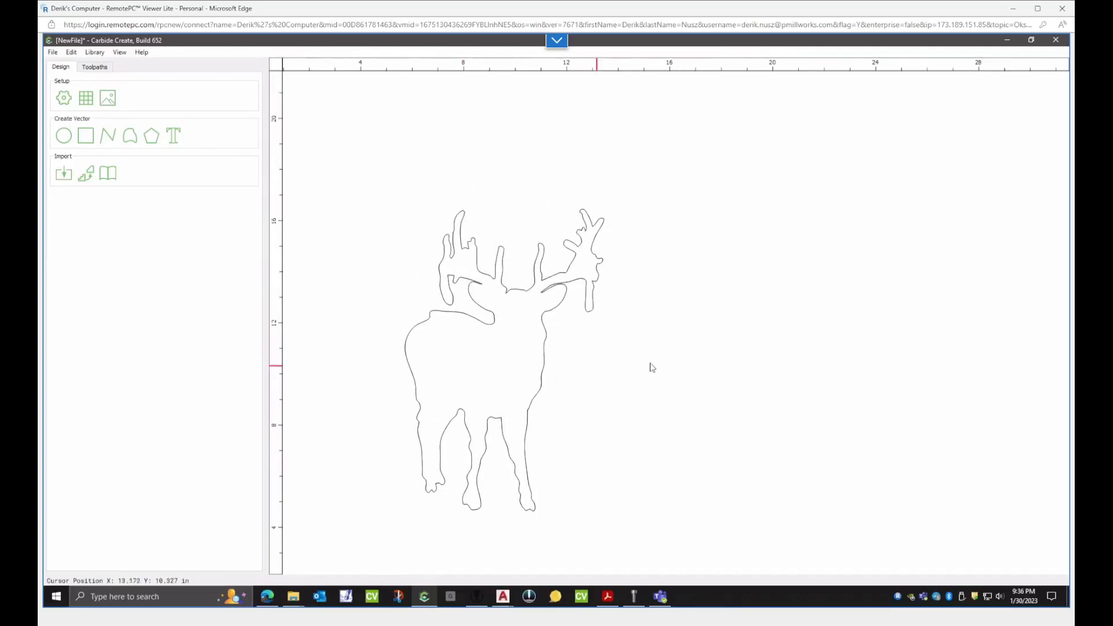
{"action": "scroll", "coordinate": [540, 339], "scroll_direction": "down", "scroll_amount": 3}
{"action": "left_click", "coordinate": [530, 376]}
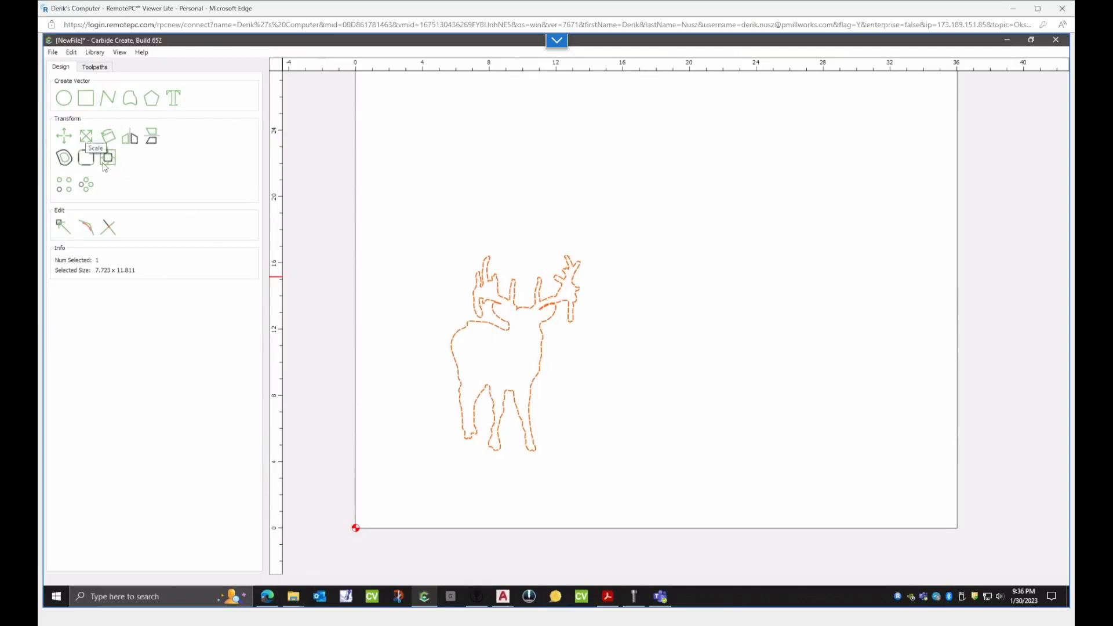
{"action": "left_click", "coordinate": [86, 138]}
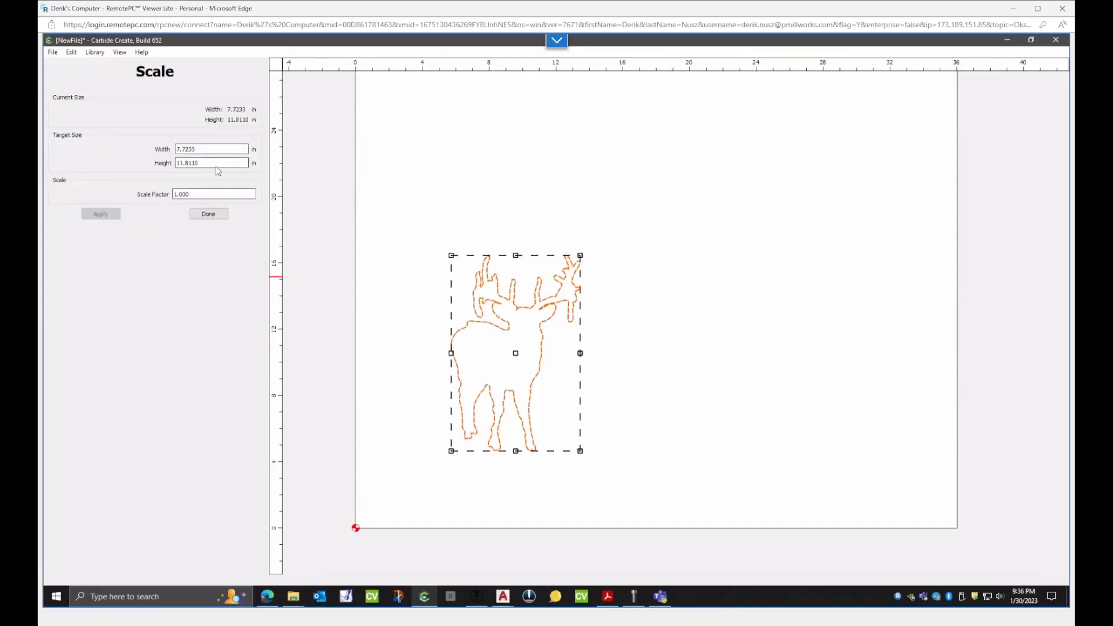
{"action": "key", "text": "ctrl+a"}
{"action": "key", "text": "Return"}
{"action": "left_click", "coordinate": [101, 213]}
{"action": "scroll", "coordinate": [460, 372], "scroll_direction": "down", "scroll_amount": 2}
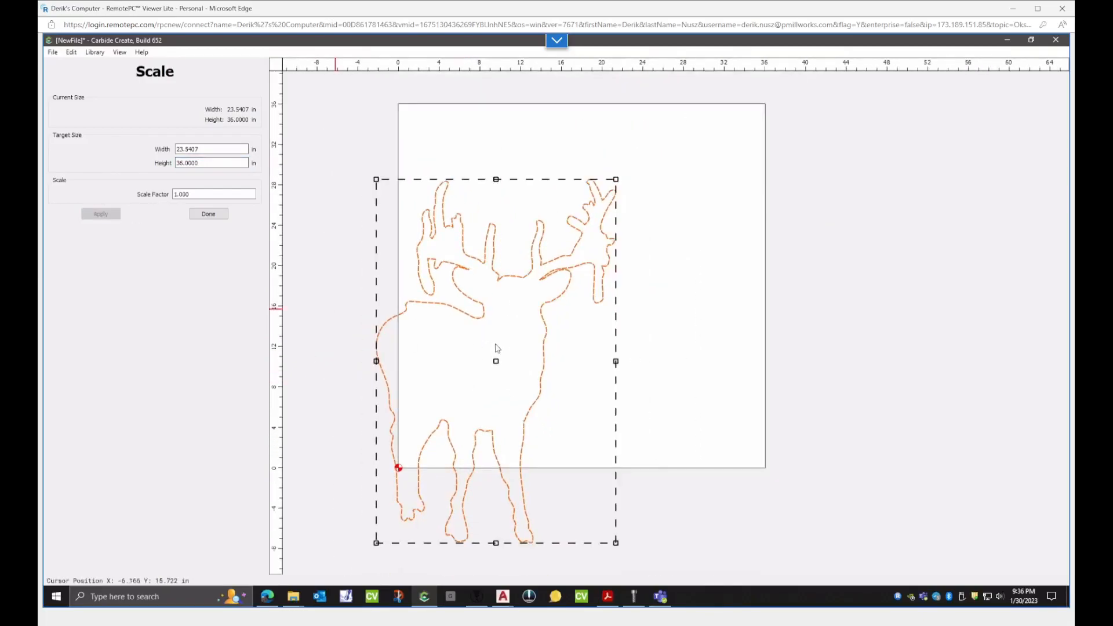
{"action": "left_click", "coordinate": [208, 214]}
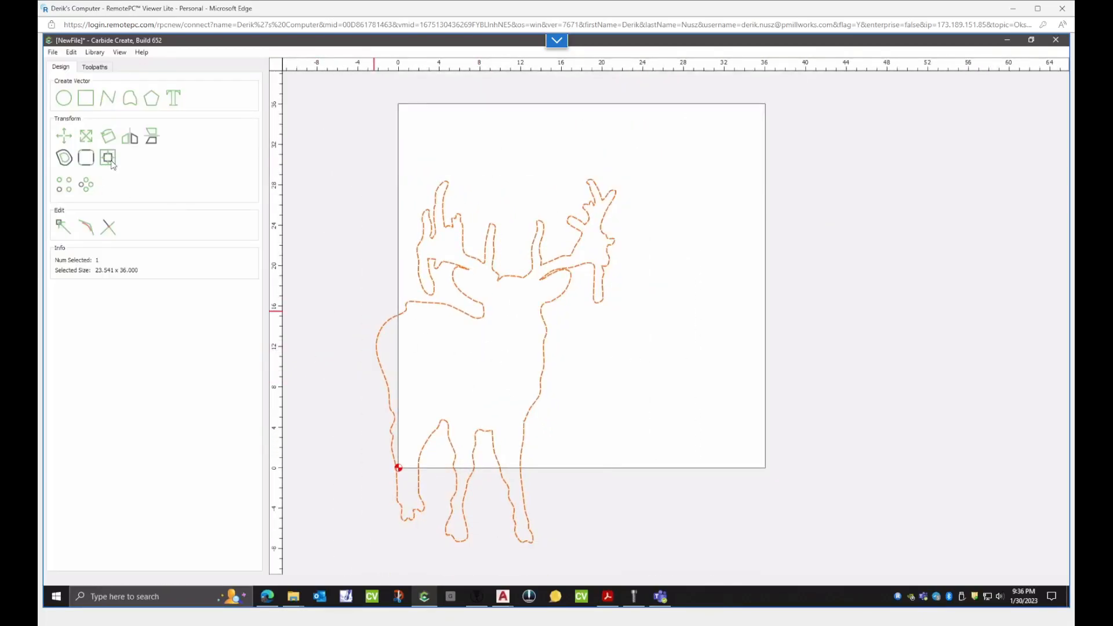
- Align the buck outline's center to the stock center both horizontally and vertically
{"action": "left_click", "coordinate": [112, 163]}
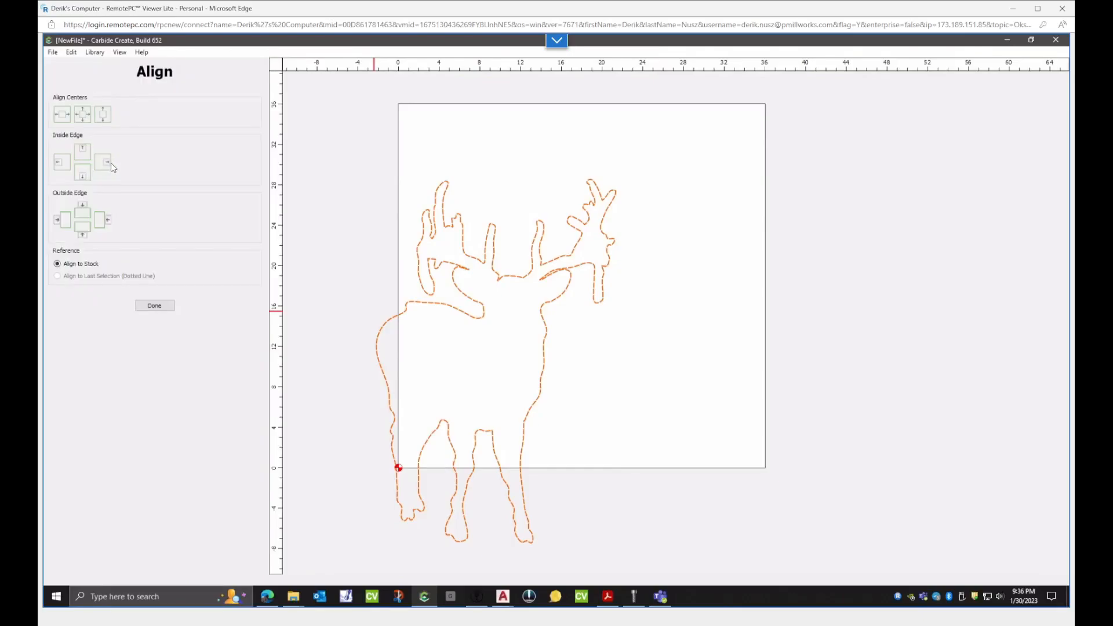
{"action": "left_click", "coordinate": [85, 120]}
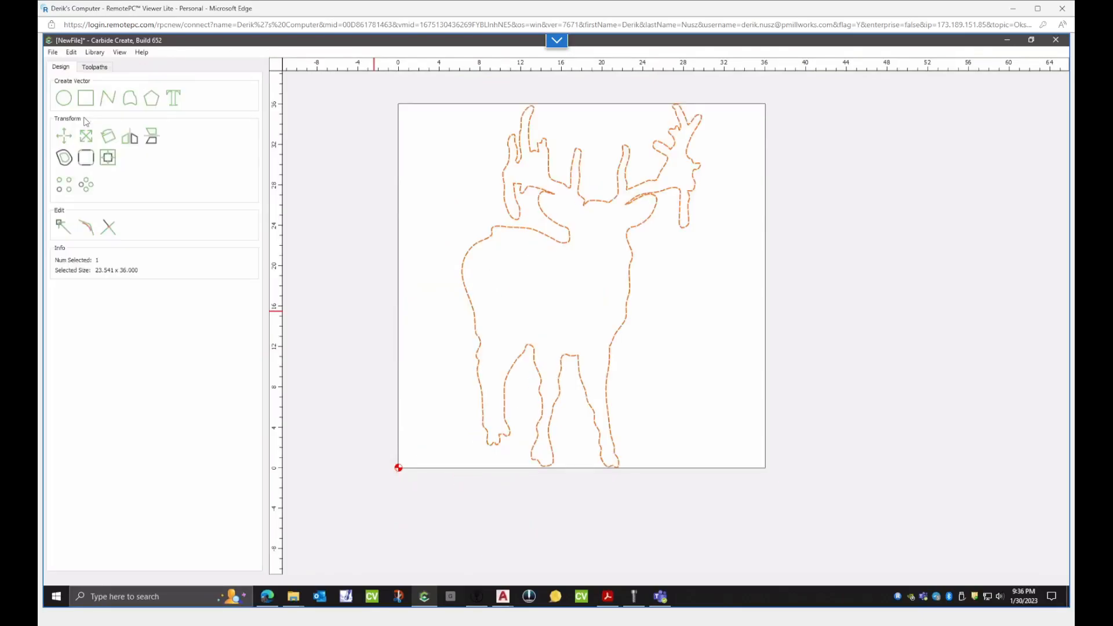
{"action": "left_click", "coordinate": [364, 265]}
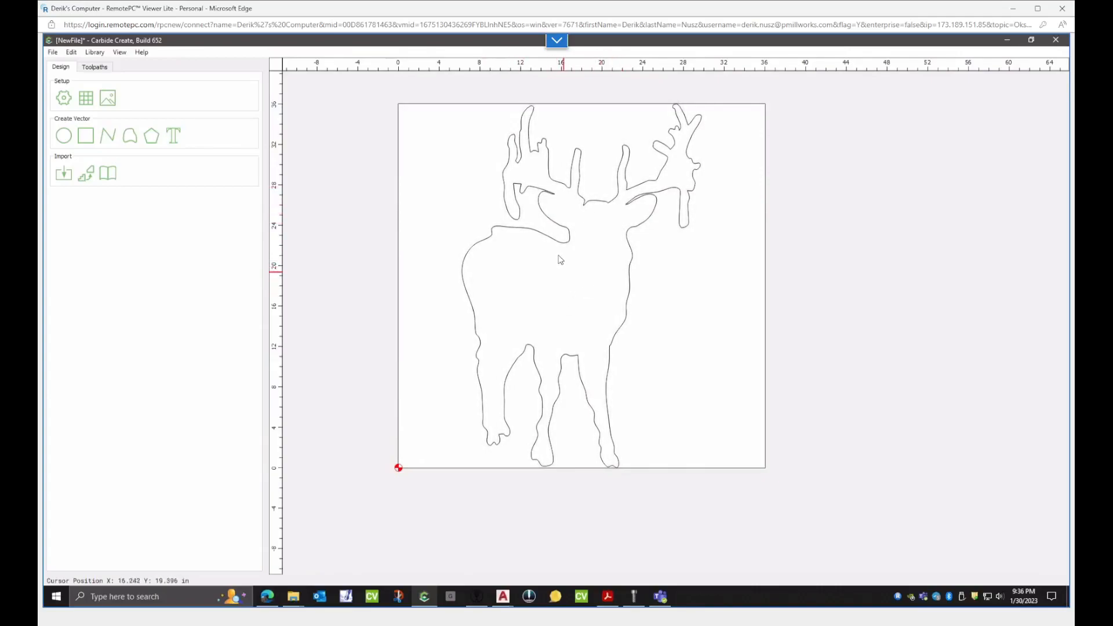
- Start a Contour toolpath on the buck outline and pick the #10 End Mill (3/8") from the User-Shapeoko-MDF library
{"action": "left_click", "coordinate": [95, 68]}
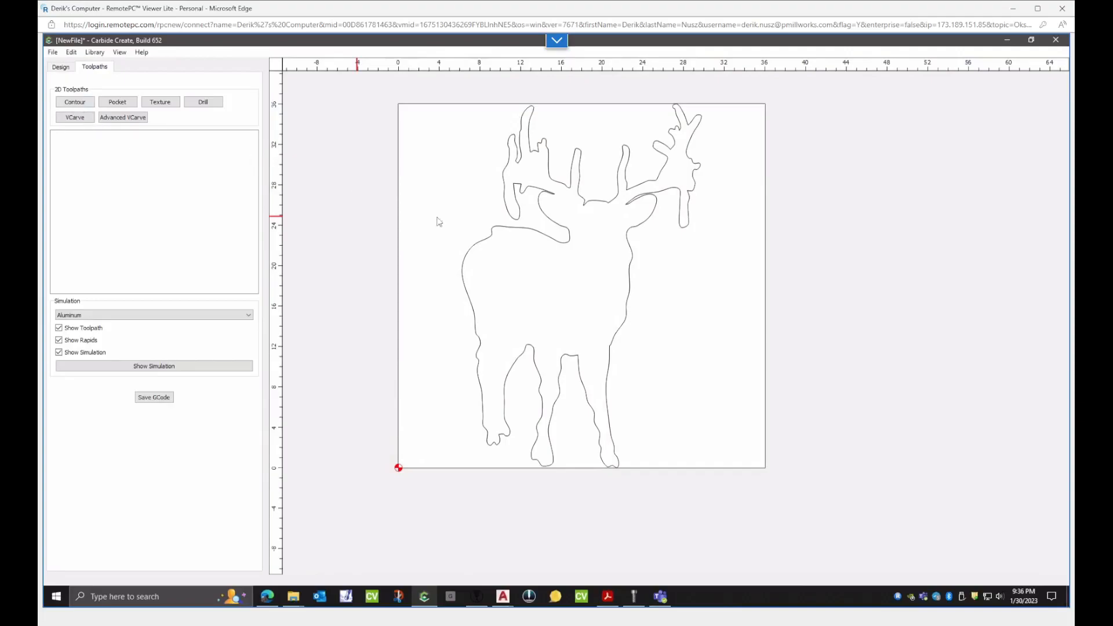
{"action": "left_click", "coordinate": [493, 229]}
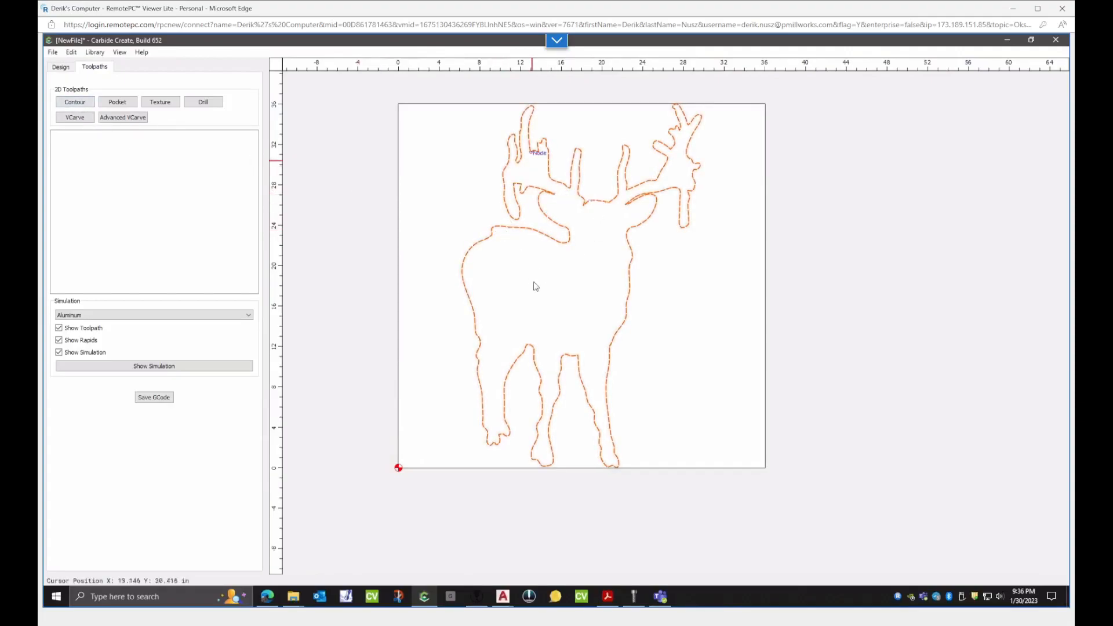
{"action": "left_click", "coordinate": [79, 107]}
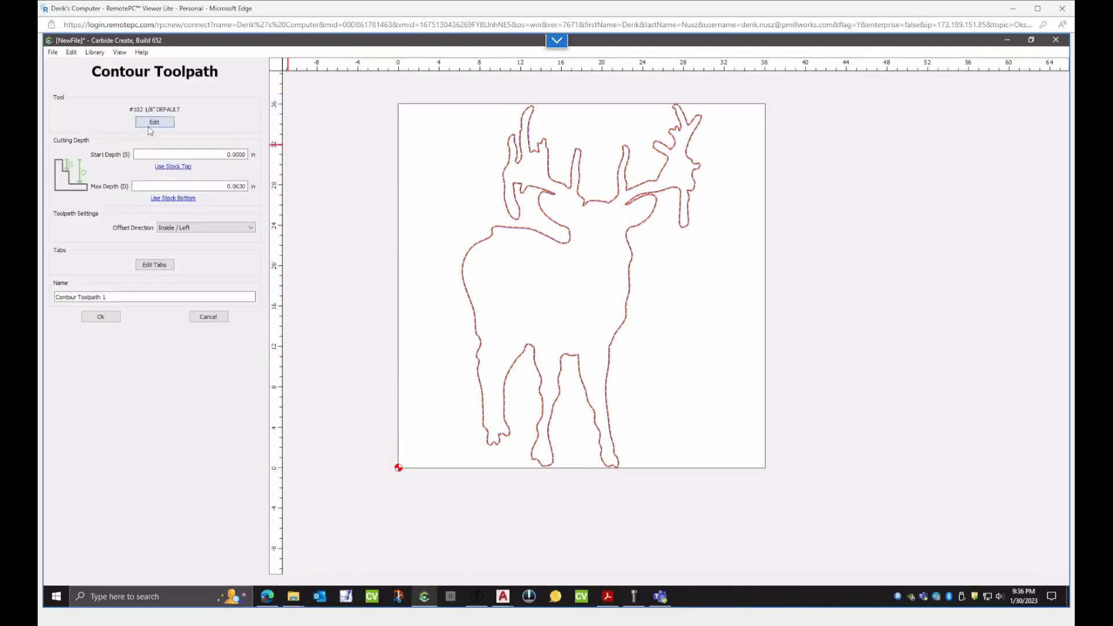
{"action": "left_click", "coordinate": [149, 123]}
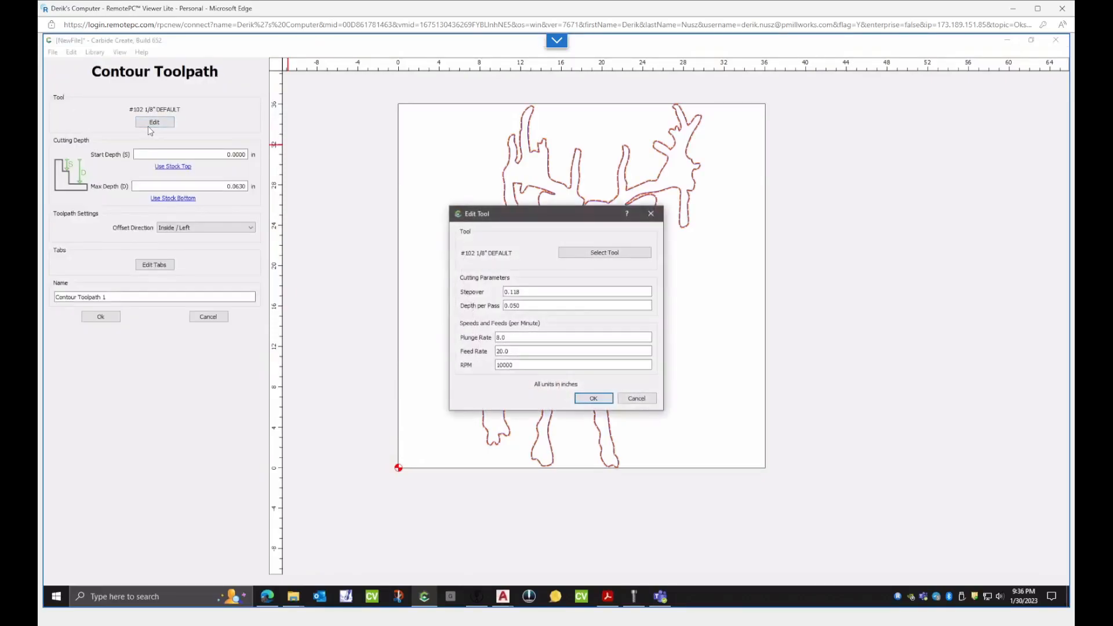
{"action": "left_click", "coordinate": [619, 255]}
{"action": "left_click", "coordinate": [332, 411]}
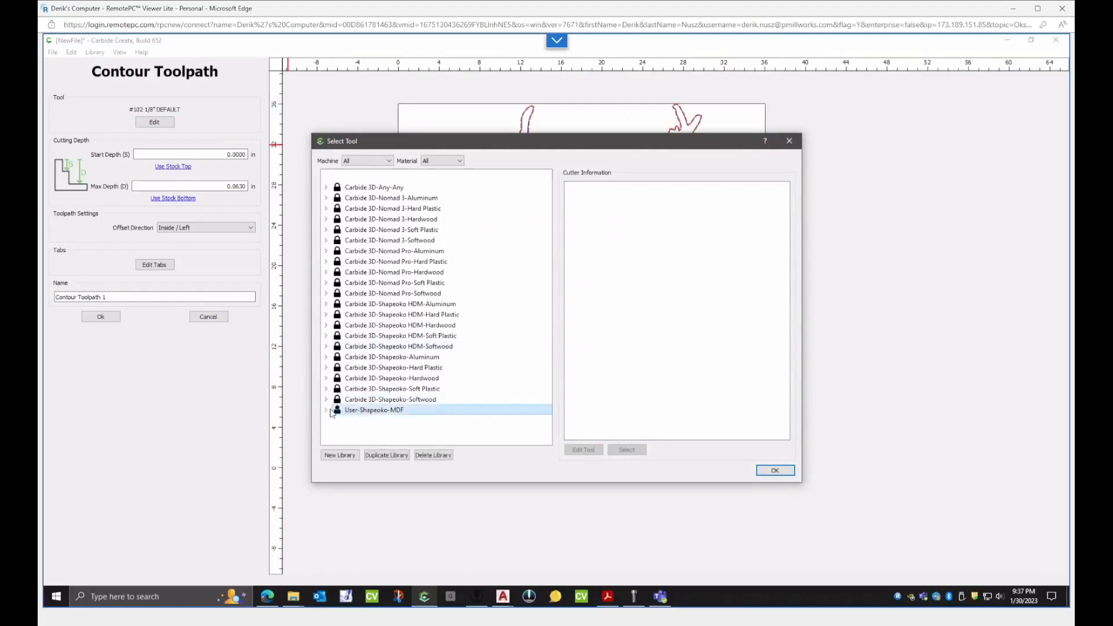
{"action": "left_click", "coordinate": [328, 410]}
{"action": "left_click", "coordinate": [334, 420]}
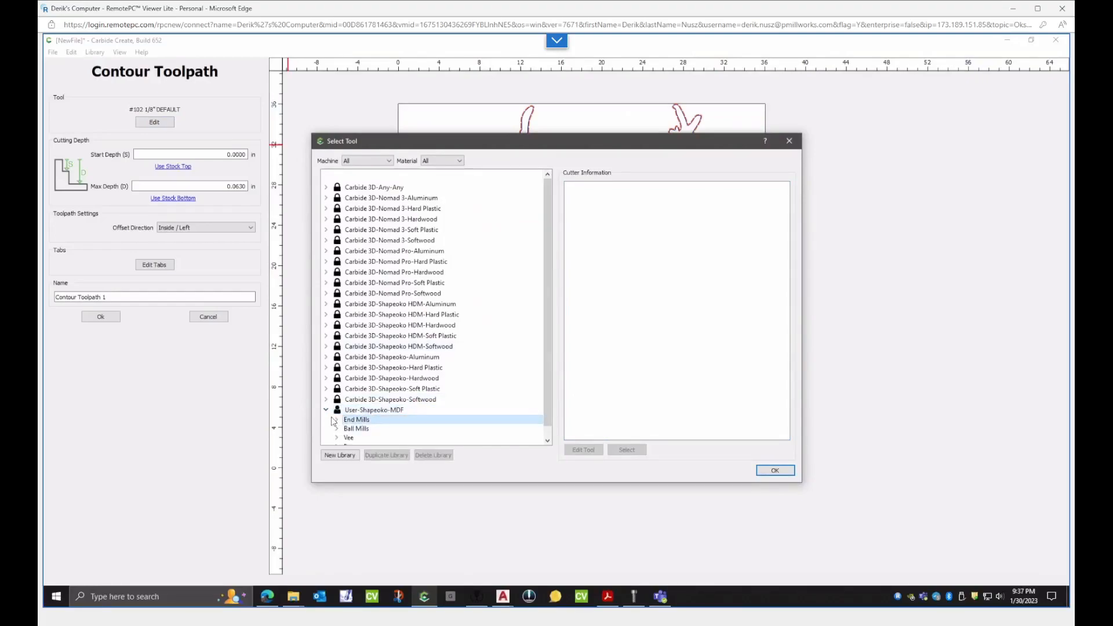
{"action": "left_click", "coordinate": [334, 421]}
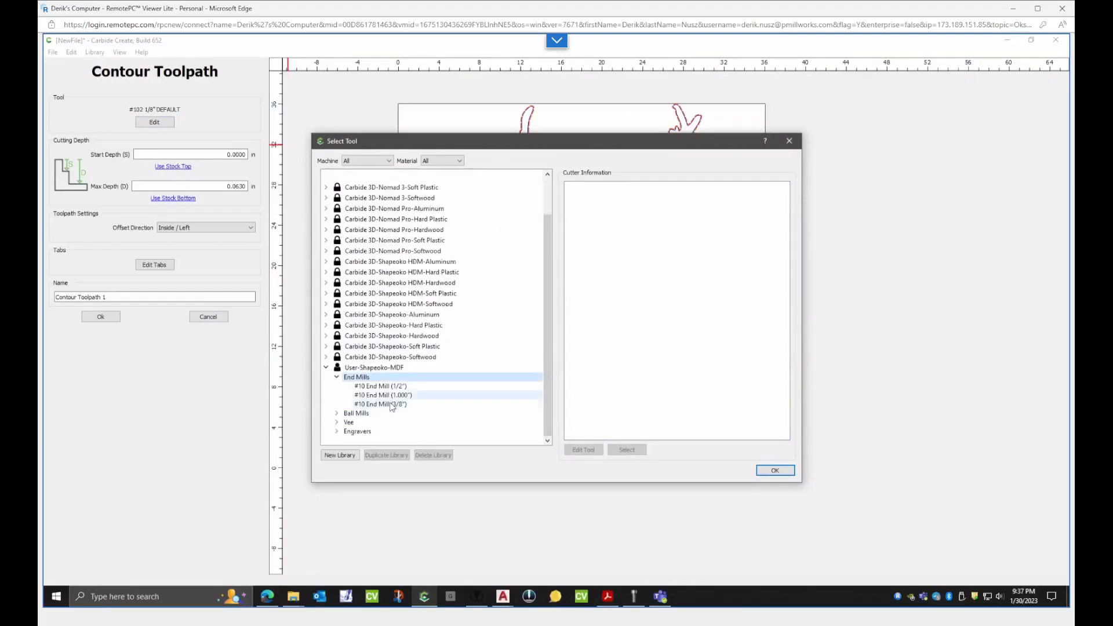
{"action": "left_click", "coordinate": [390, 405]}
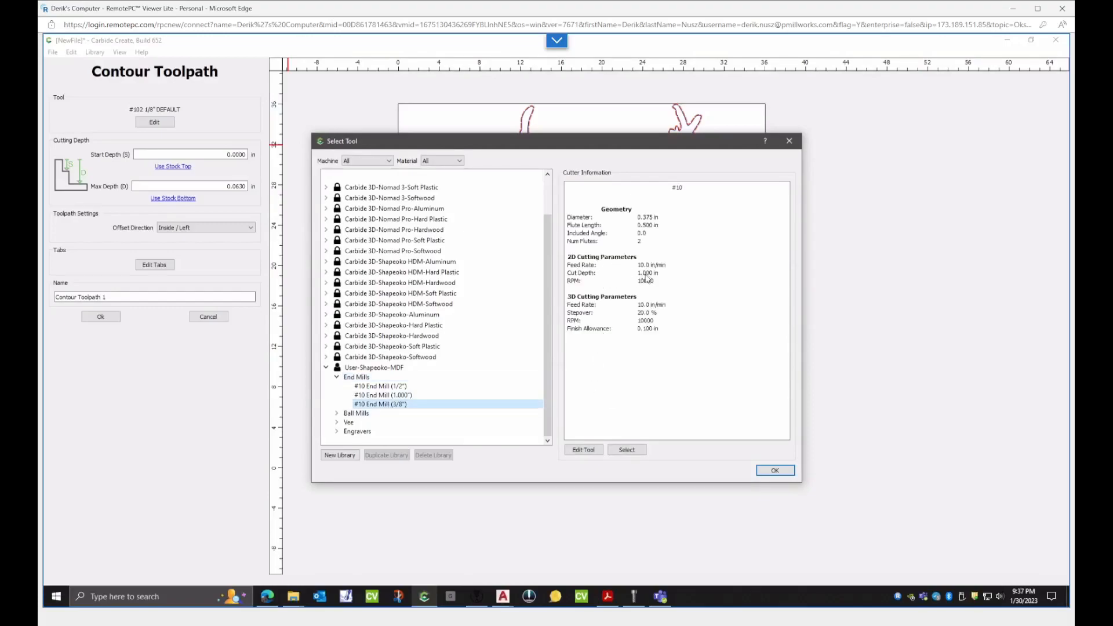
- Set the 3/8" end mill's 2D cutting depth to 0.375 in and load it as the toolpath's tool
{"action": "left_click", "coordinate": [581, 453]}
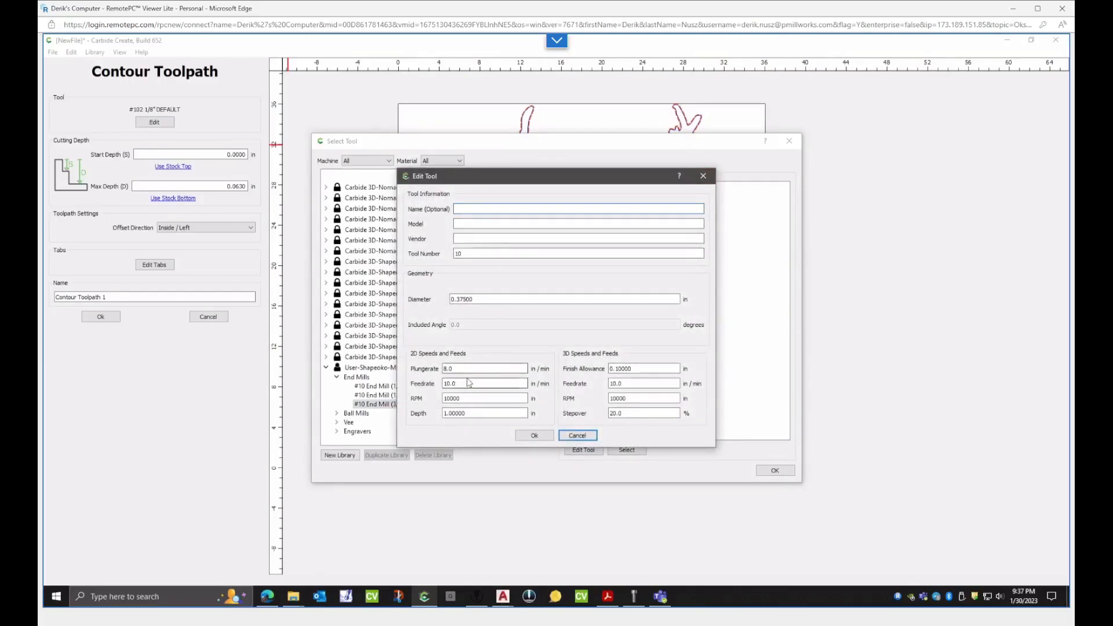
{"action": "mouse_move", "coordinate": [449, 414]}
{"action": "left_mouse_down"}
{"action": "mouse_move", "coordinate": [462, 416]}
{"action": "mouse_move", "coordinate": [414, 424]}
{"action": "mouse_move", "coordinate": [447, 431]}
{"action": "left_mouse_up"}
{"action": "left_click", "coordinate": [473, 414]}
{"action": "left_click", "coordinate": [472, 415]}
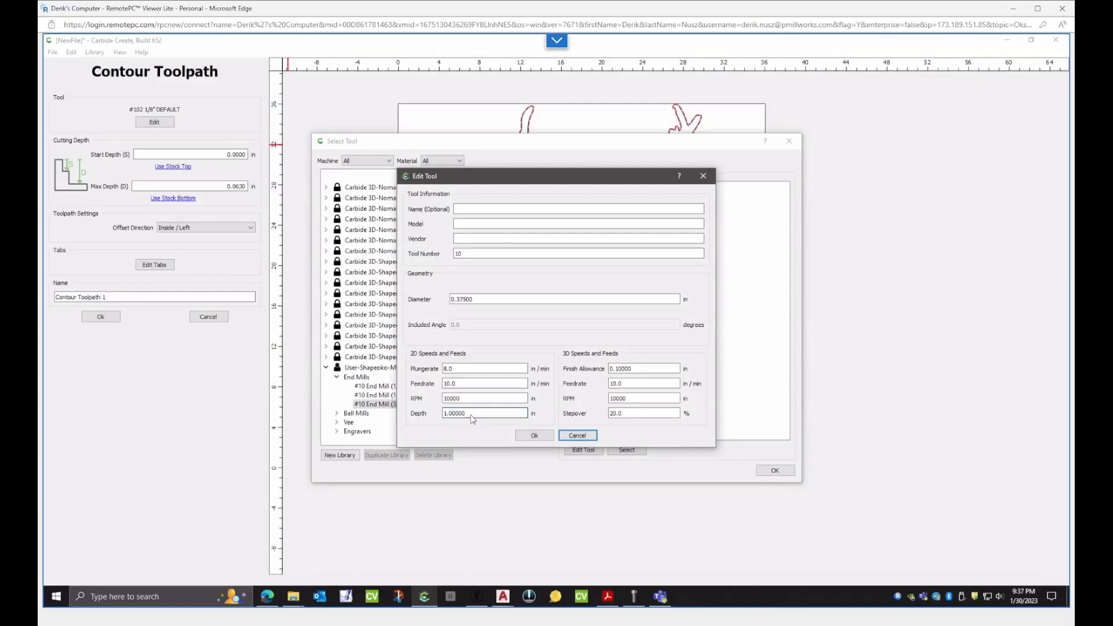
{"action": "type", "text": "38"}
{"action": "left_click", "coordinate": [528, 438]}
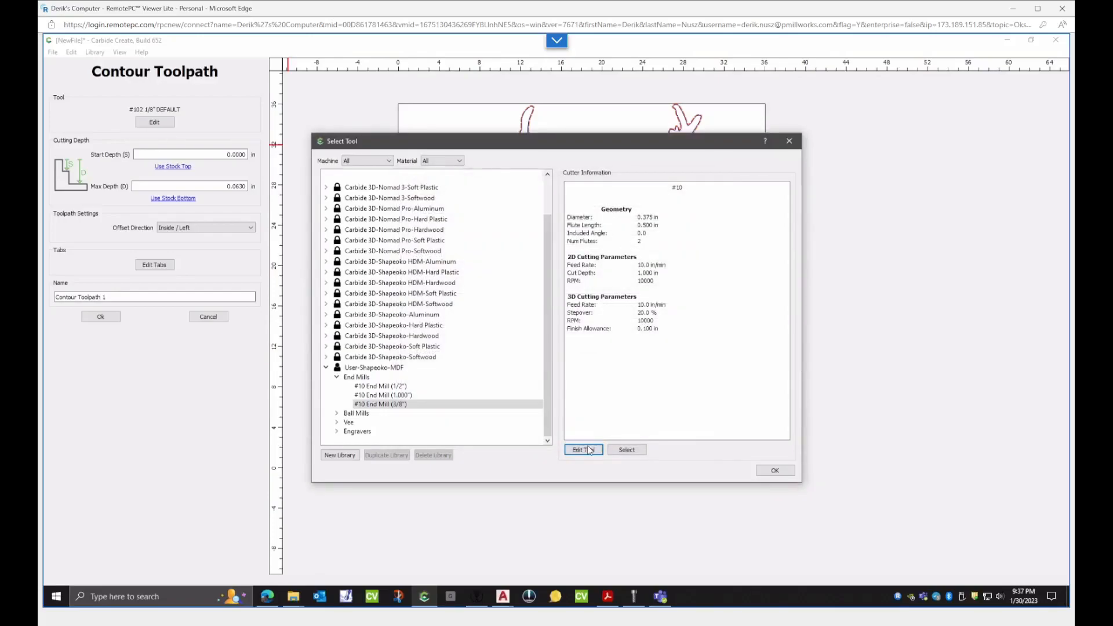
{"action": "left_click", "coordinate": [769, 471]}
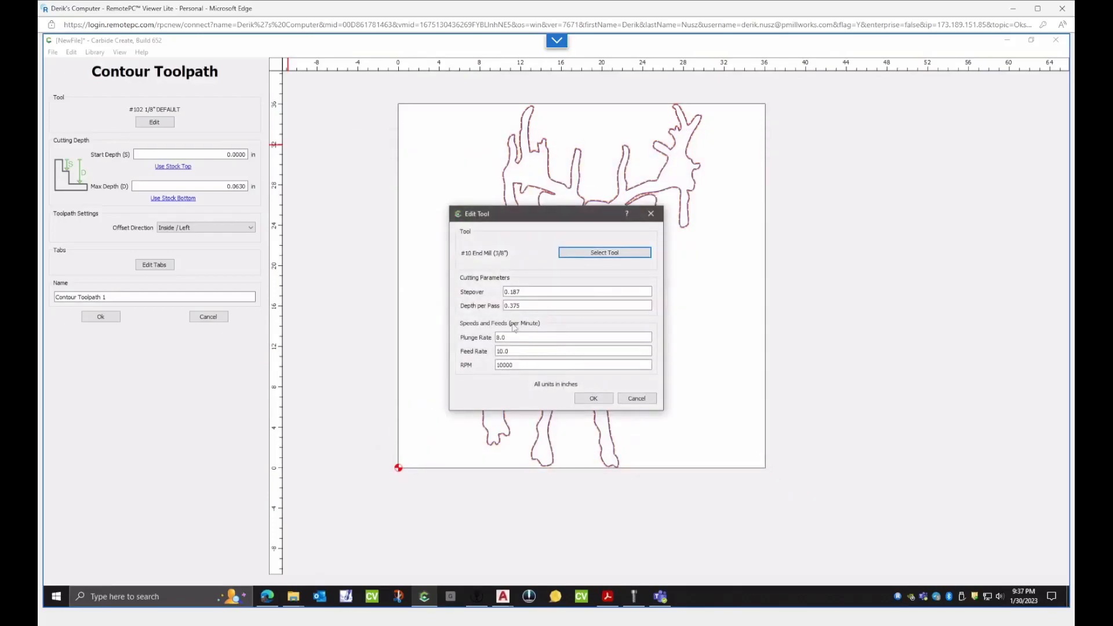
- Review the depth per pass, plunge rate and feed rate, and accept the 3/8" end mill for the contour
{"action": "left_click", "coordinate": [532, 305]}
{"action": "left_click_drag", "start_coordinate": [535, 308], "coordinate": [494, 311]}
{"action": "left_click", "coordinate": [540, 340]}
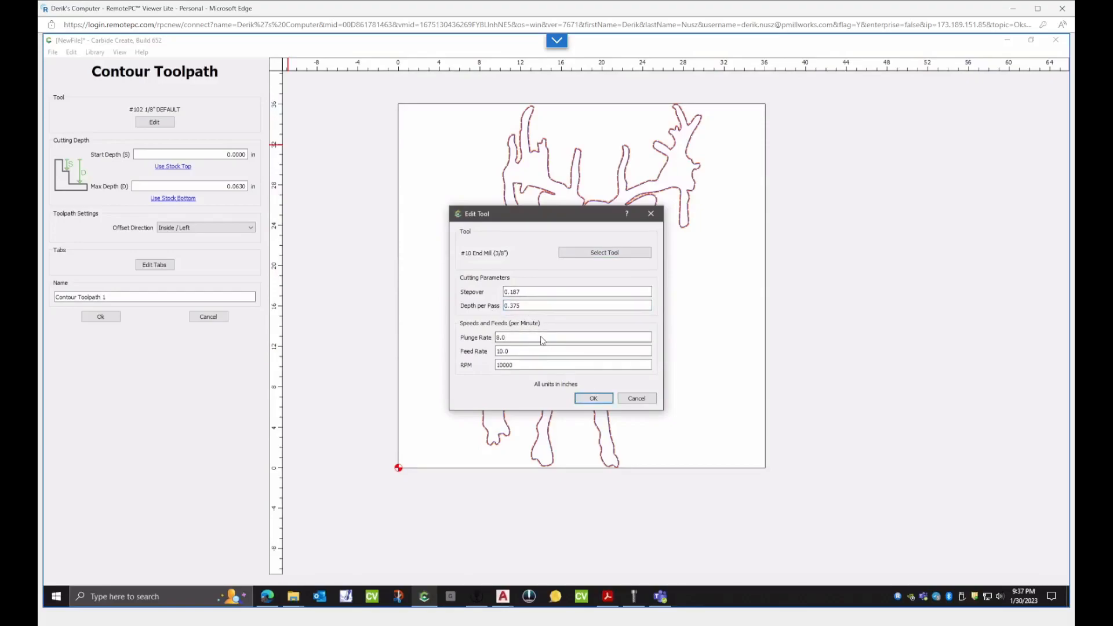
{"action": "left_click", "coordinate": [515, 352]}
{"action": "left_click", "coordinate": [594, 398]}
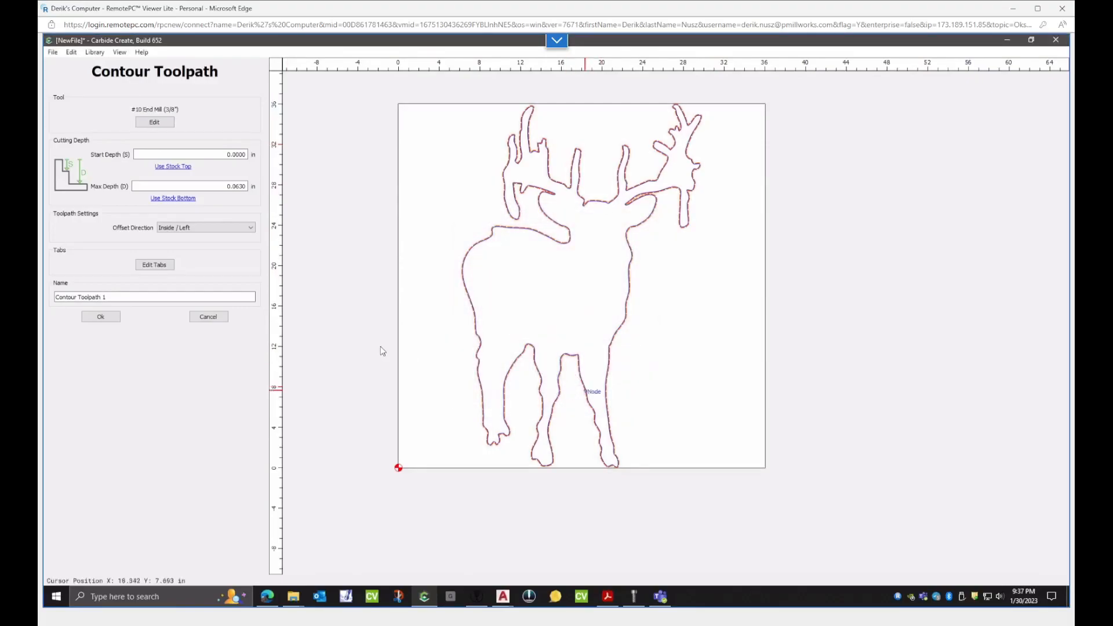
- Set the contour's offset direction to Outside / Right and create the toolpath without adding any tabs
{"action": "left_click", "coordinate": [173, 229]}
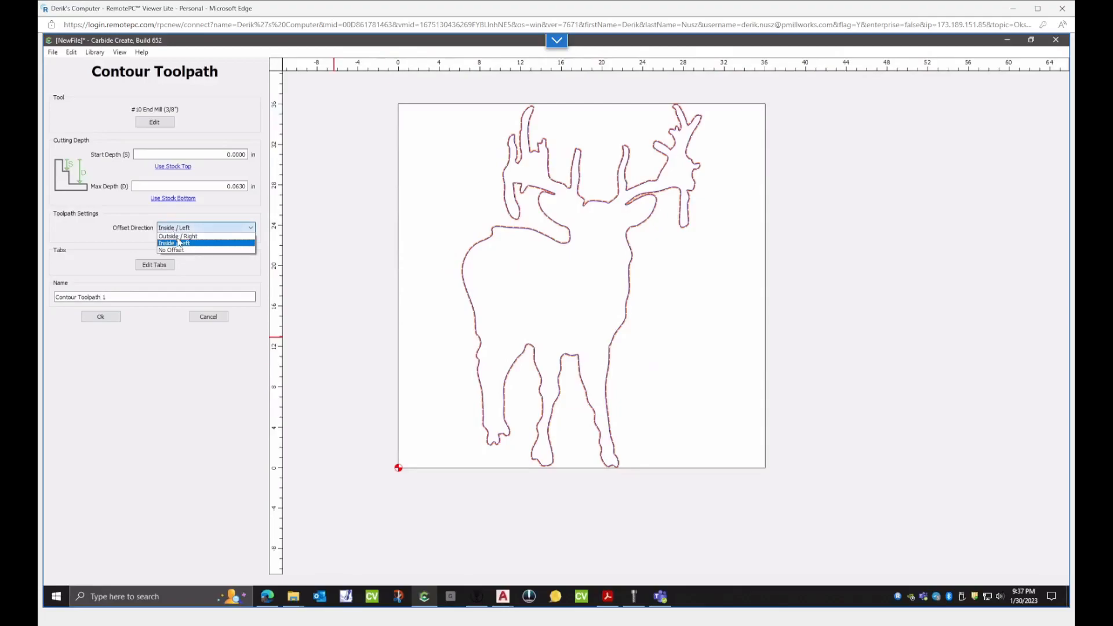
{"action": "left_click", "coordinate": [177, 236]}
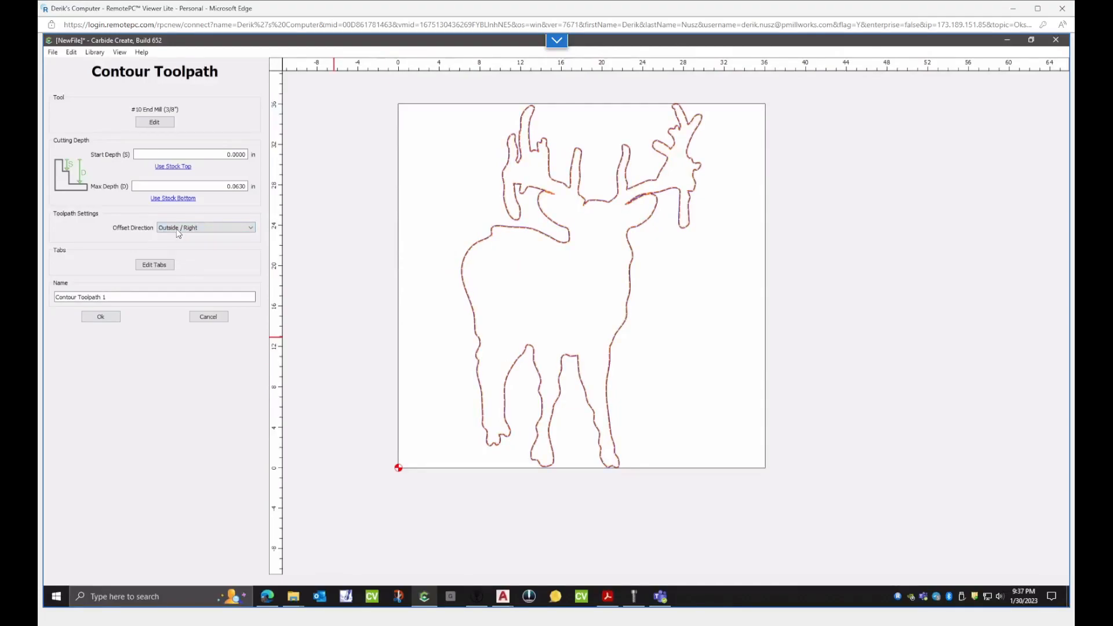
{"action": "left_click", "coordinate": [158, 267]}
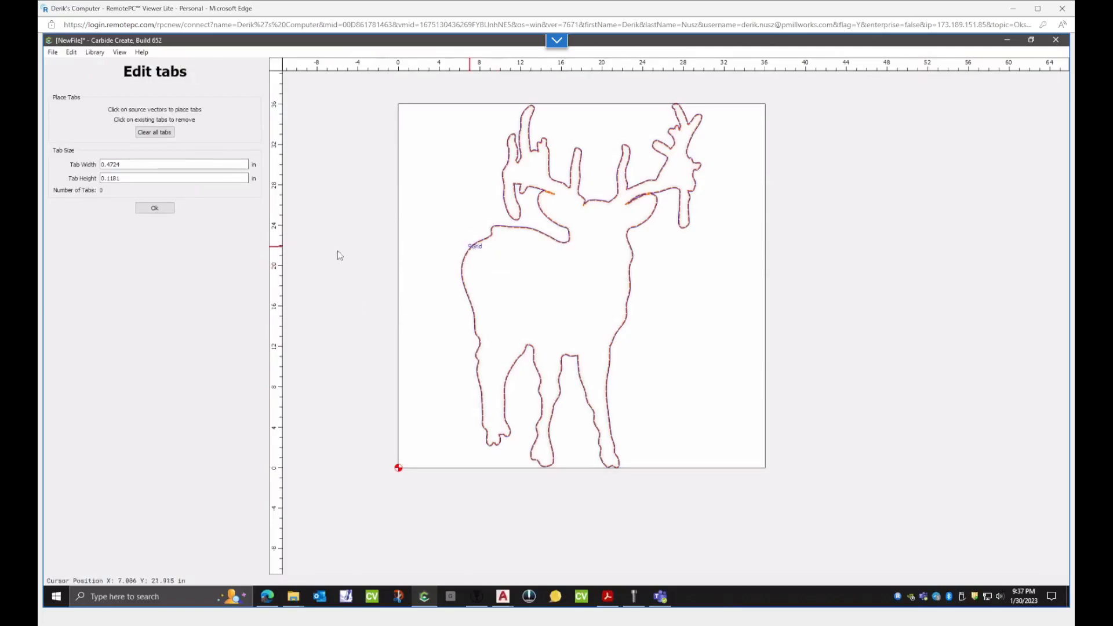
{"action": "left_click", "coordinate": [159, 210]}
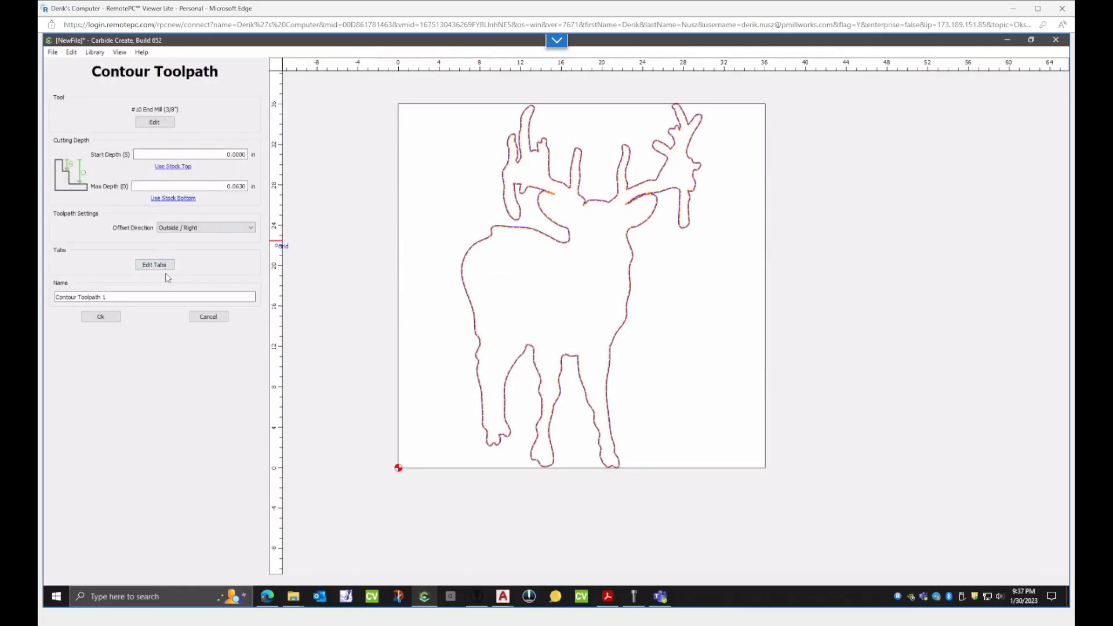
{"action": "left_click", "coordinate": [108, 319]}
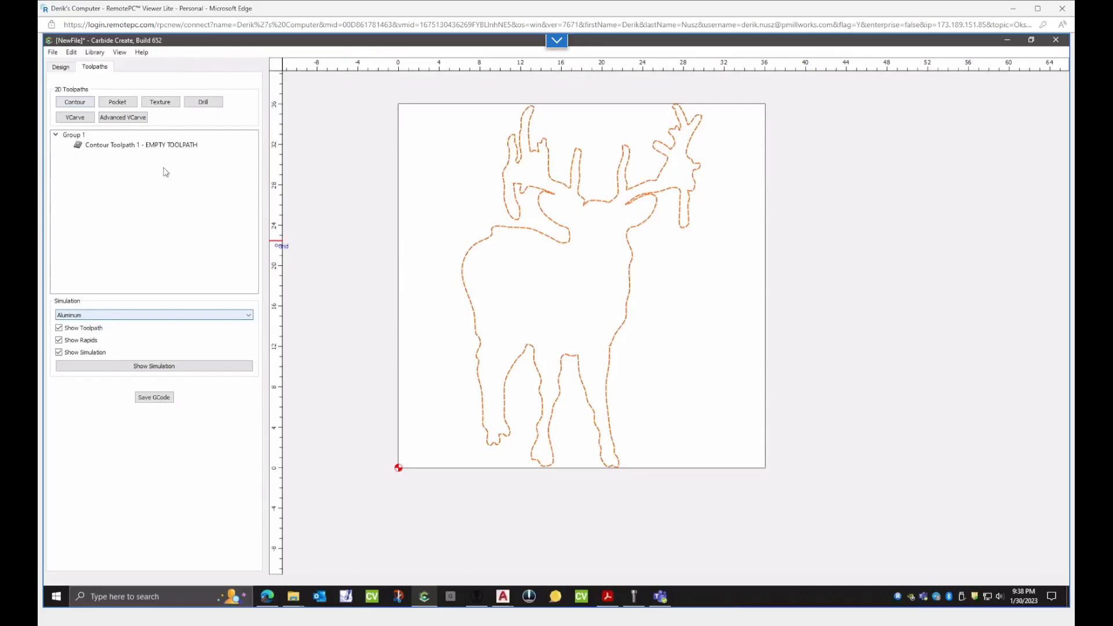
- Simulate the contour toolpath and inspect the cut depth in the 3D view
{"action": "left_click", "coordinate": [189, 366]}
{"action": "left_click_drag", "start_coordinate": [661, 320], "coordinate": [659, 162]}
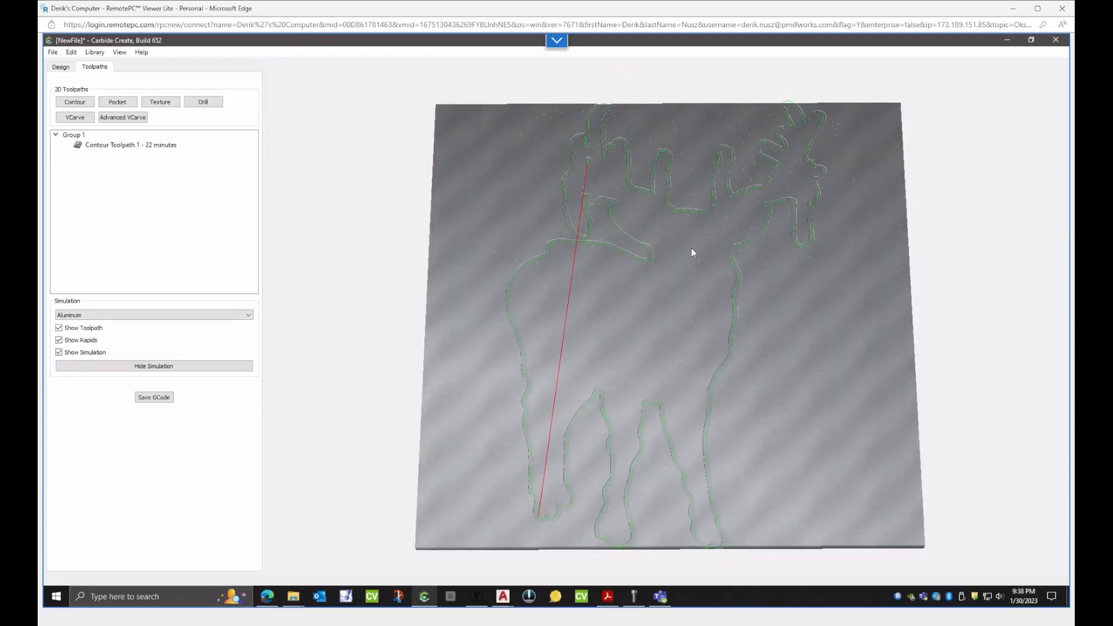
{"action": "scroll", "coordinate": [692, 248], "scroll_direction": "up", "scroll_amount": 5}
{"action": "left_click", "coordinate": [138, 366]}
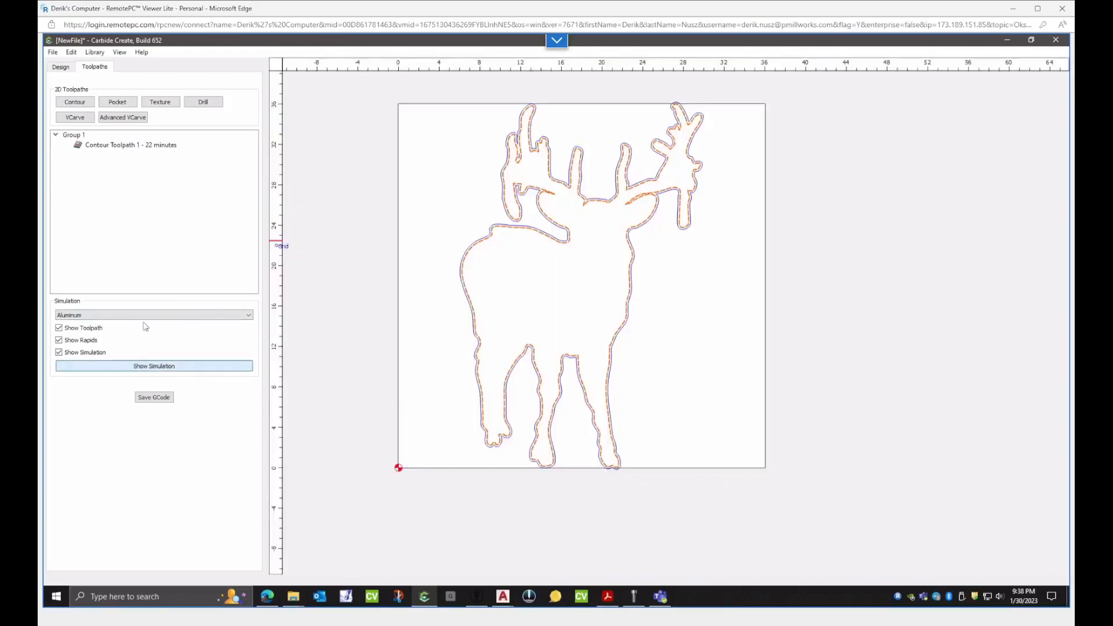
- Edit the contour toolpath so its max depth uses the stock bottom
{"action": "left_click", "coordinate": [109, 146]}
{"action": "right_click", "coordinate": [110, 147]}
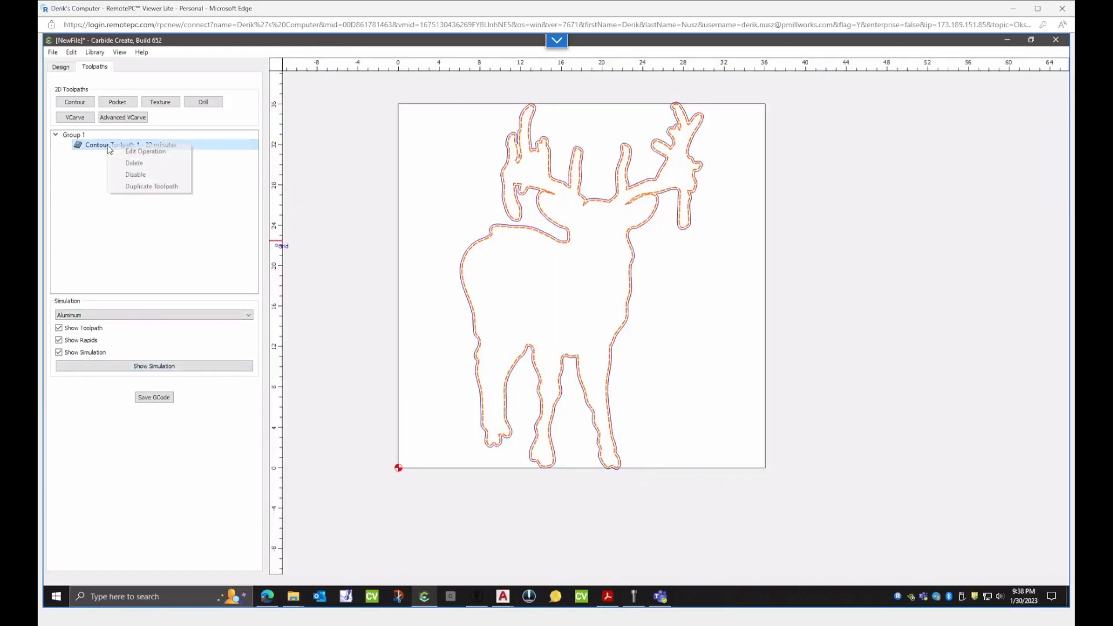
{"action": "left_click", "coordinate": [144, 151]}
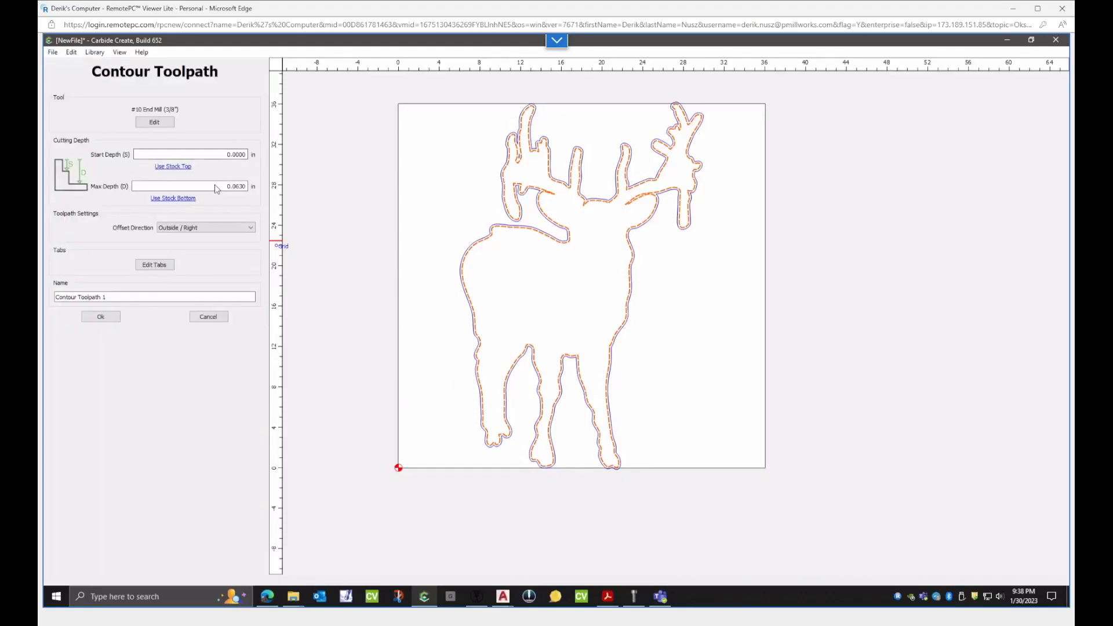
{"action": "left_click", "coordinate": [171, 198]}
{"action": "left_click", "coordinate": [100, 317]}
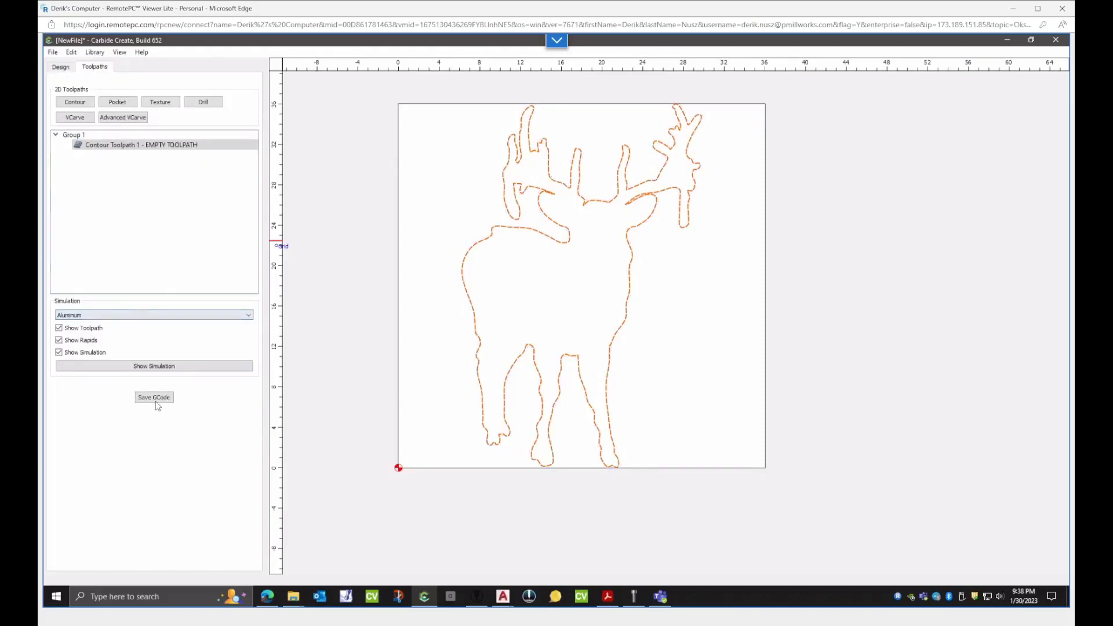
- Run the simulation again and examine the cut around the buck's legs, head and antlers for full depth
{"action": "left_click", "coordinate": [155, 366]}
{"action": "left_click_drag", "start_coordinate": [580, 308], "coordinate": [549, 430]}
{"action": "scroll", "coordinate": [548, 430], "scroll_direction": "up", "scroll_amount": 5}
{"action": "scroll", "coordinate": [547, 427], "scroll_direction": "up", "scroll_amount": 8}
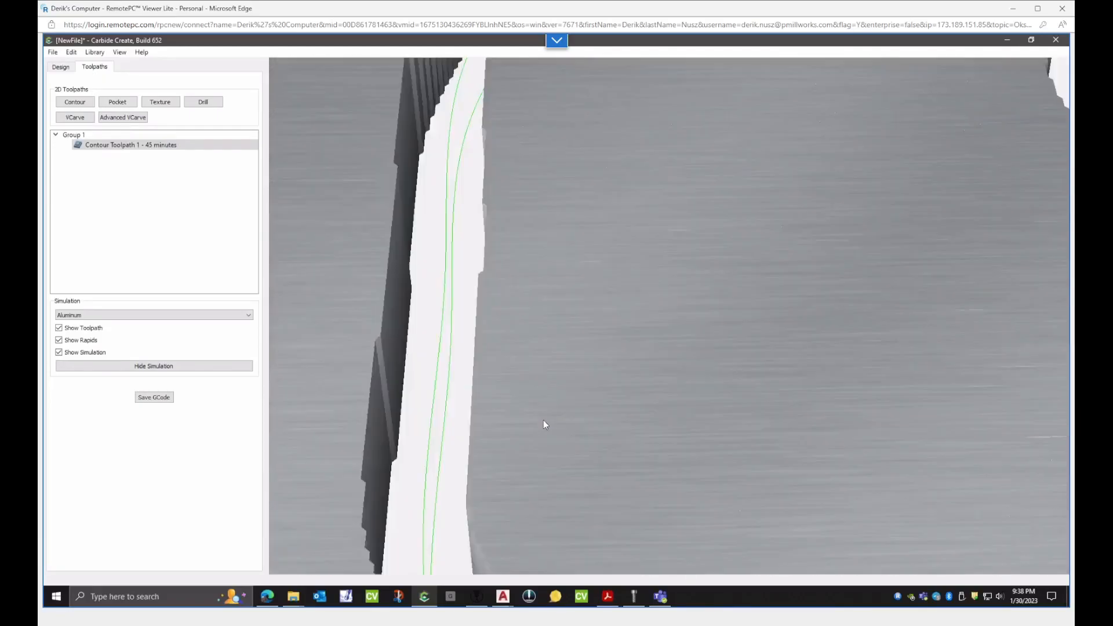
{"action": "scroll", "coordinate": [422, 351], "scroll_direction": "down", "scroll_amount": 5}
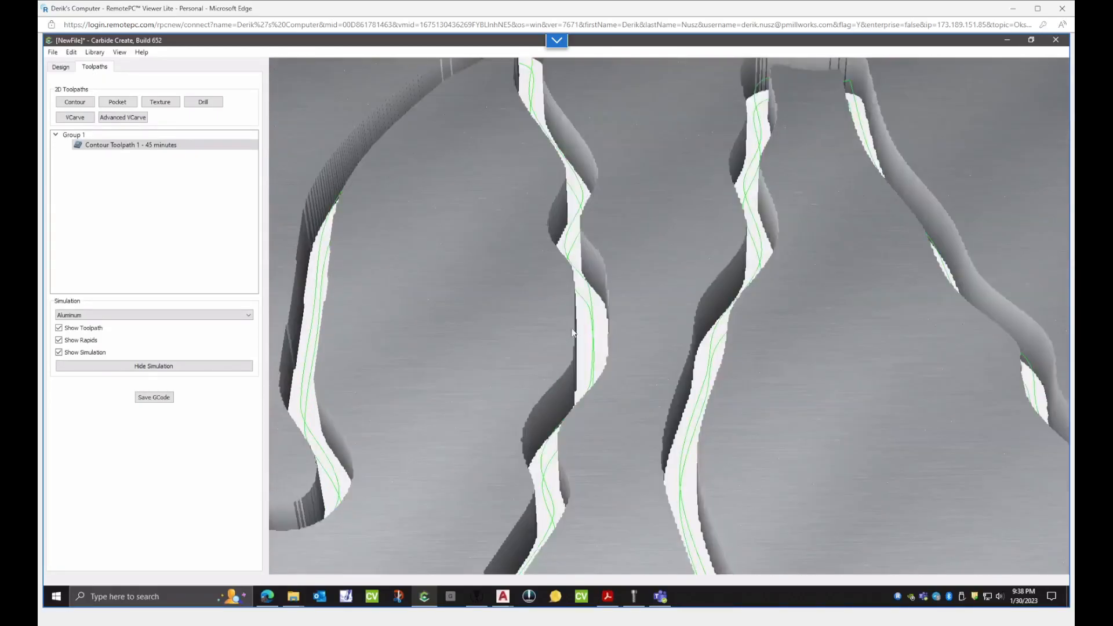
{"action": "left_click_drag", "start_coordinate": [585, 324], "coordinate": [551, 300]}
{"action": "scroll", "coordinate": [539, 367], "scroll_direction": "down", "scroll_amount": 8}
{"action": "scroll", "coordinate": [560, 245], "scroll_direction": "up", "scroll_amount": 6}
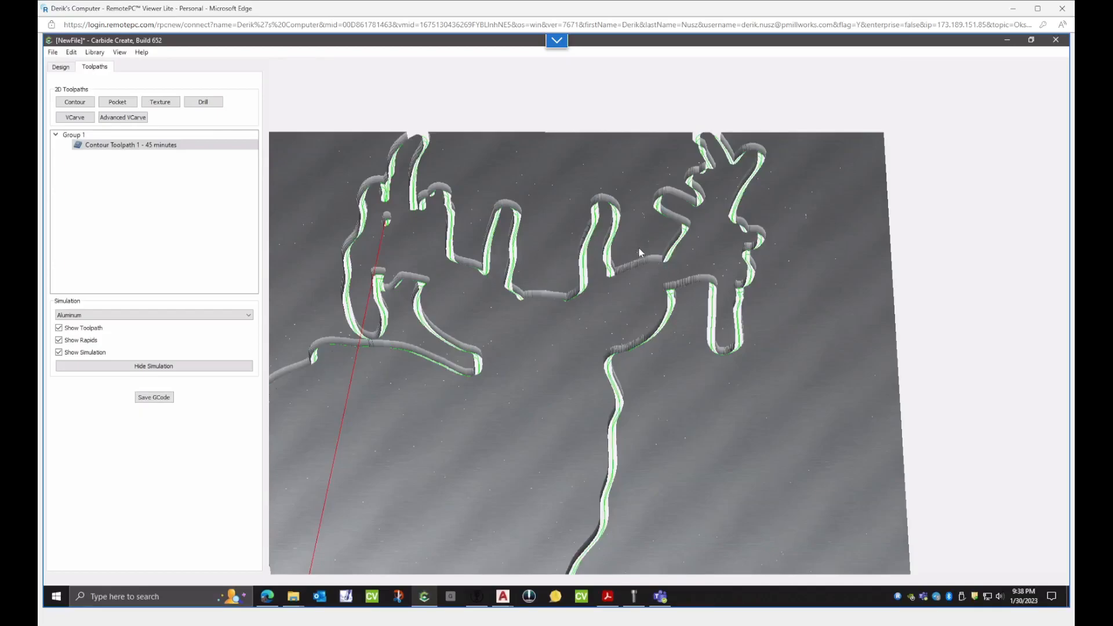
{"action": "scroll", "coordinate": [619, 190], "scroll_direction": "down", "scroll_amount": 4}
{"action": "mouse_move", "coordinate": [591, 281]}
{"action": "left_mouse_down"}
{"action": "mouse_move", "coordinate": [603, 336]}
{"action": "mouse_move", "coordinate": [599, 269]}
{"action": "left_mouse_up"}
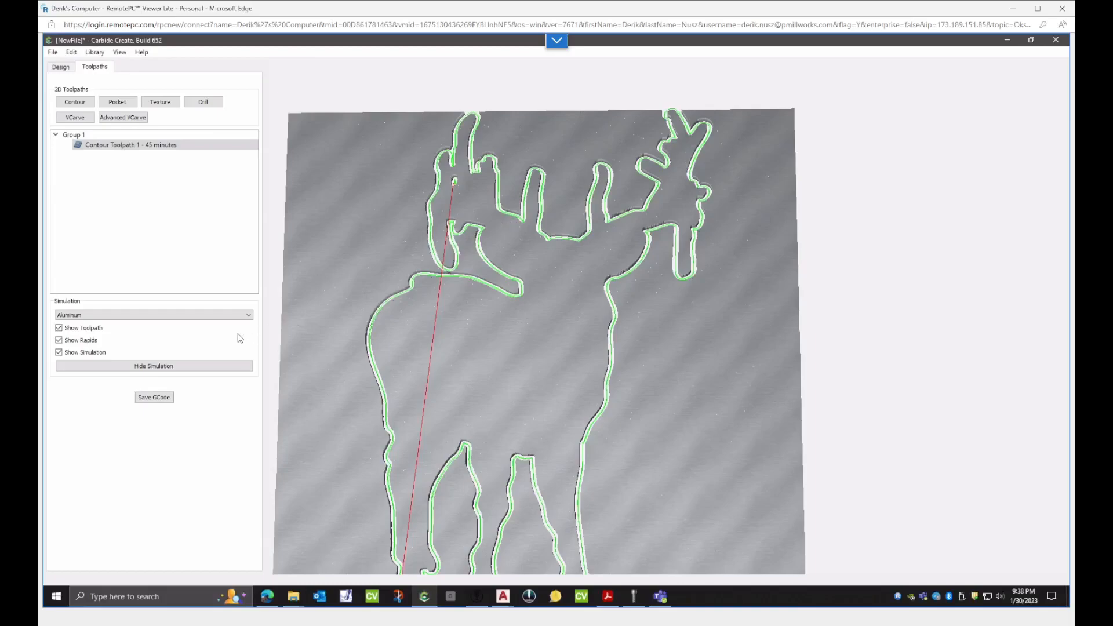
{"action": "left_click", "coordinate": [189, 363]}
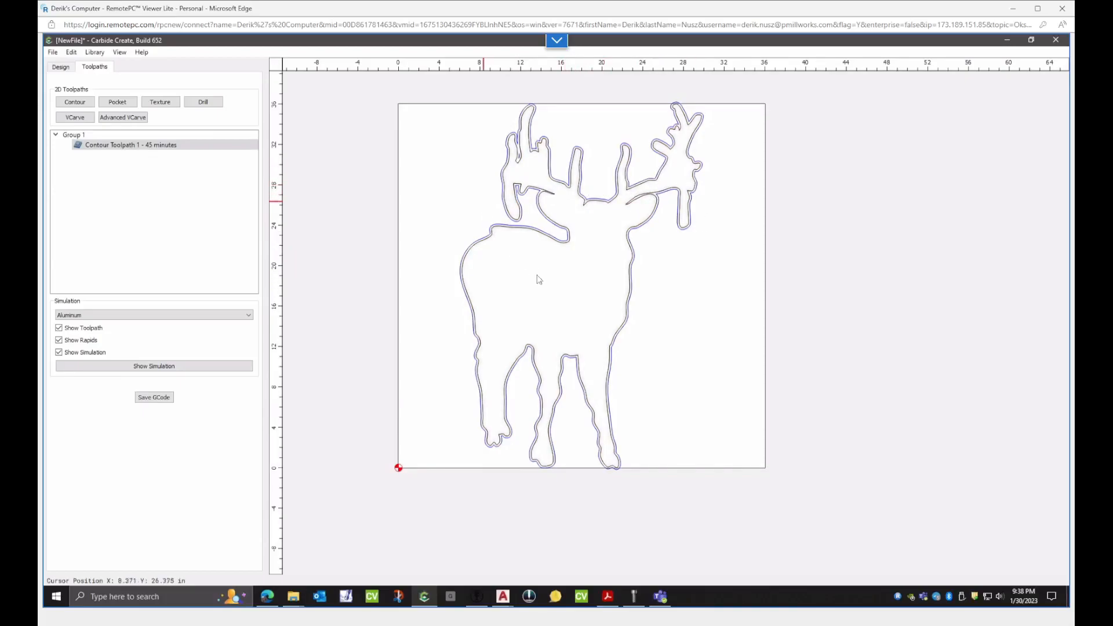
- Examine how the outside toolpath follows the narrow gap between the buck's right-hand ear and antler
{"action": "scroll", "coordinate": [535, 274], "scroll_direction": "down", "scroll_amount": 1}
{"action": "scroll", "coordinate": [602, 233], "scroll_direction": "up", "scroll_amount": 3}
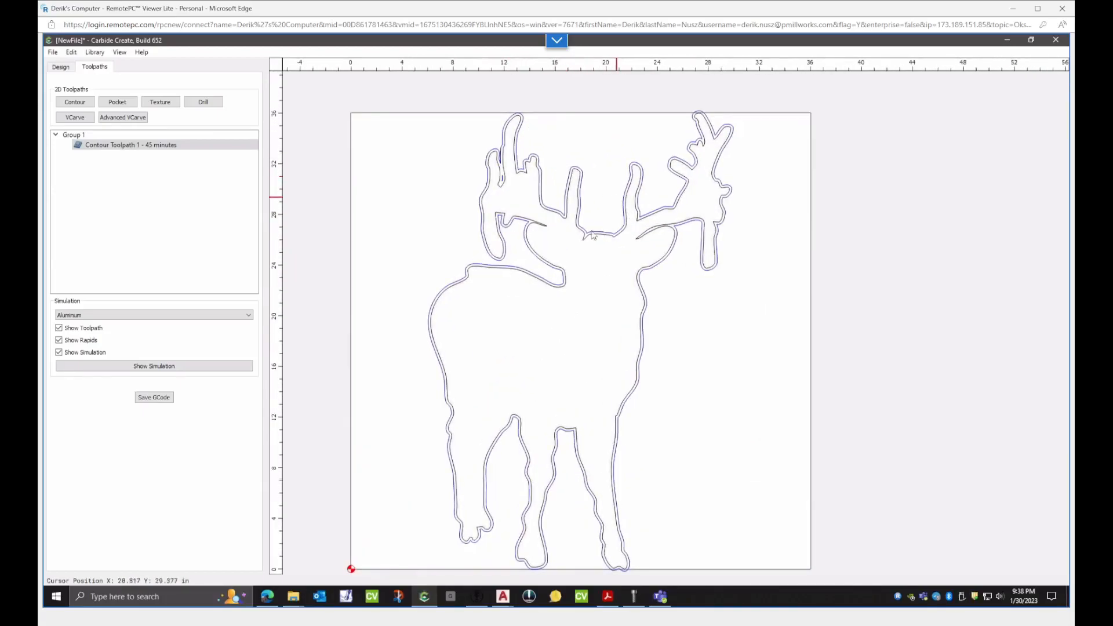
{"action": "scroll", "coordinate": [602, 234], "scroll_direction": "up", "scroll_amount": 5}
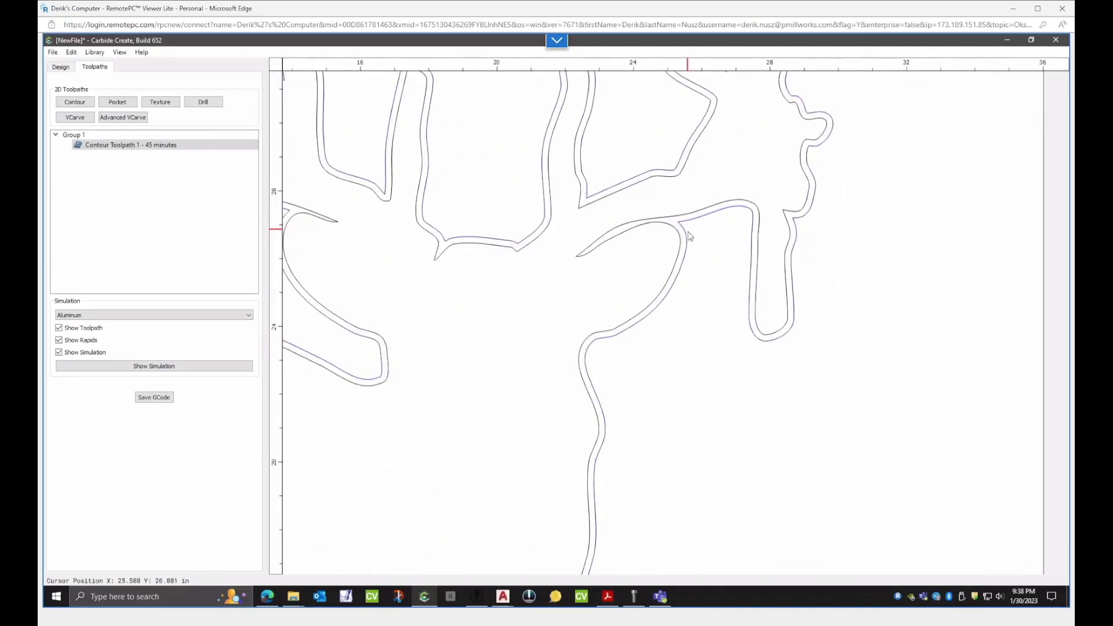
{"action": "scroll", "coordinate": [689, 234], "scroll_direction": "up", "scroll_amount": 3}
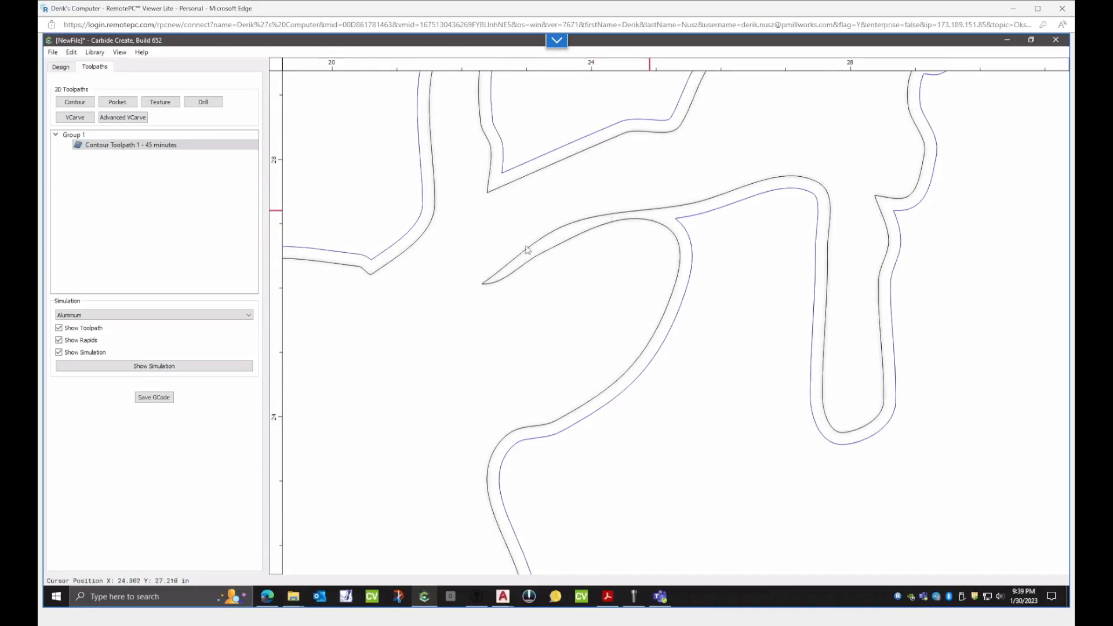
- Examine the contour toolpath around the buck's antlers, ears and legs, including the narrow gap in the left-hand antler
{"action": "scroll", "coordinate": [762, 255], "scroll_direction": "down", "scroll_amount": 4}
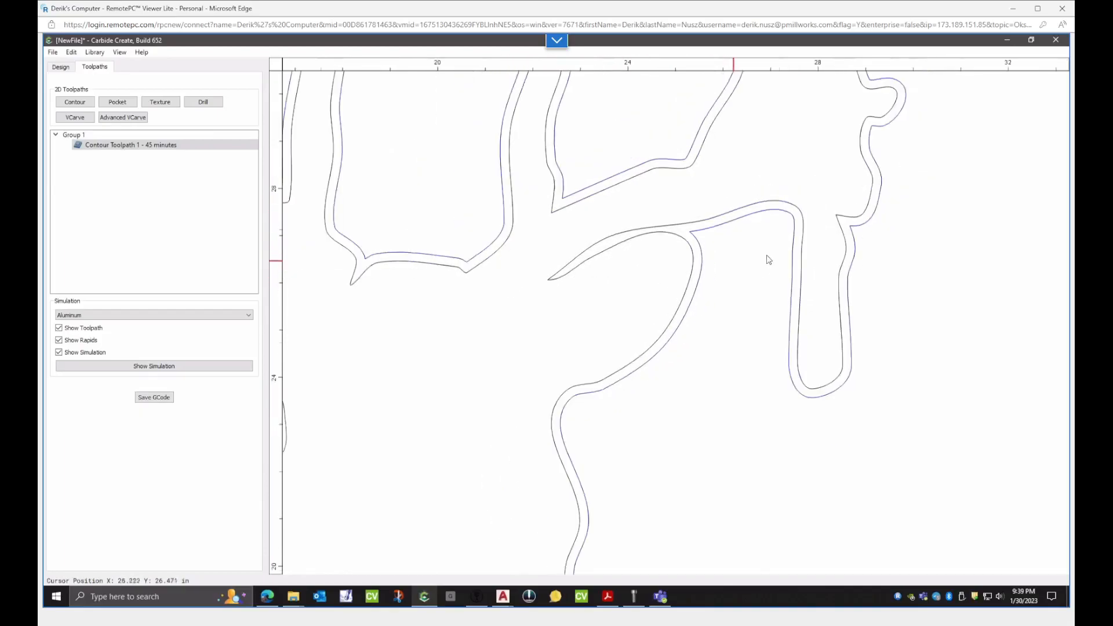
{"action": "scroll", "coordinate": [703, 328], "scroll_direction": "down", "scroll_amount": 3}
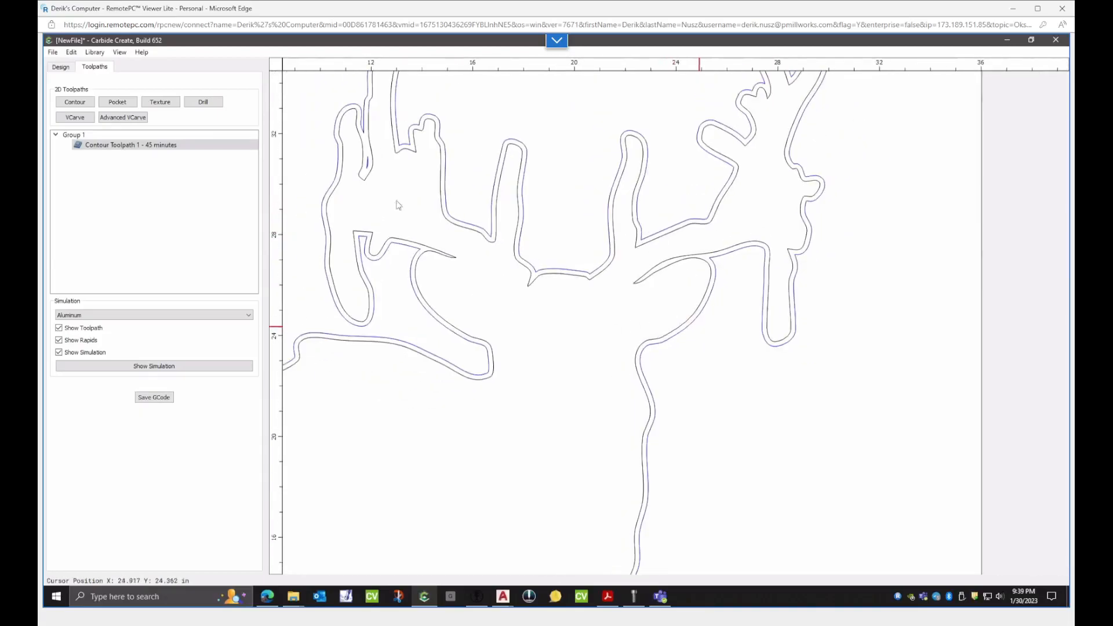
{"action": "scroll", "coordinate": [359, 125], "scroll_direction": "up", "scroll_amount": 3}
{"action": "scroll", "coordinate": [360, 124], "scroll_direction": "up", "scroll_amount": 4}
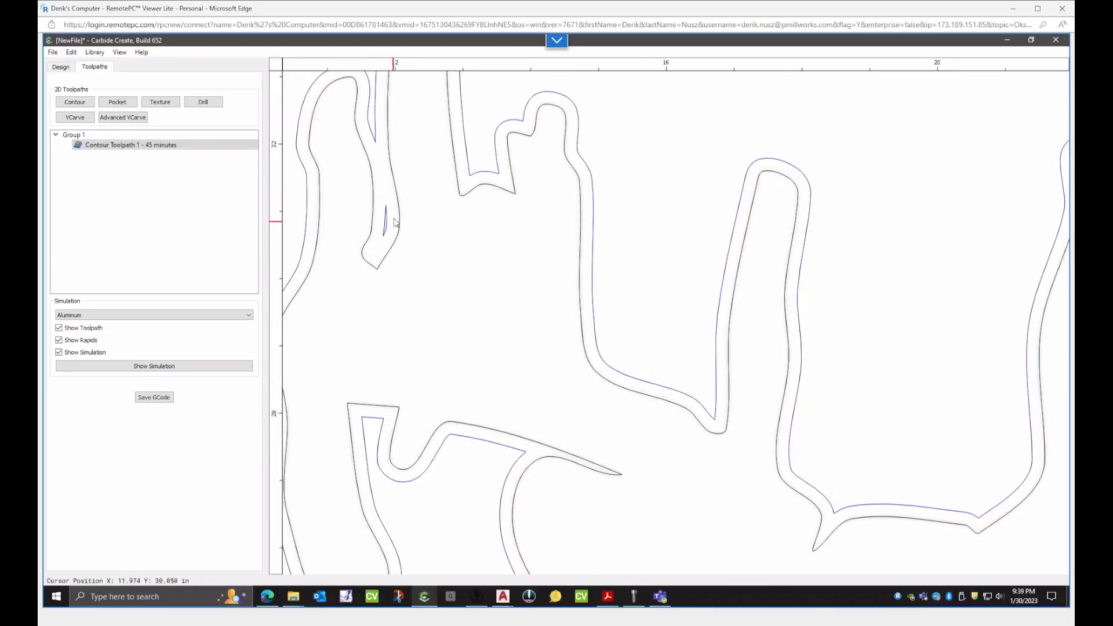
{"action": "scroll", "coordinate": [405, 220], "scroll_direction": "down", "scroll_amount": 2}
{"action": "scroll", "coordinate": [408, 221], "scroll_direction": "down", "scroll_amount": 1}
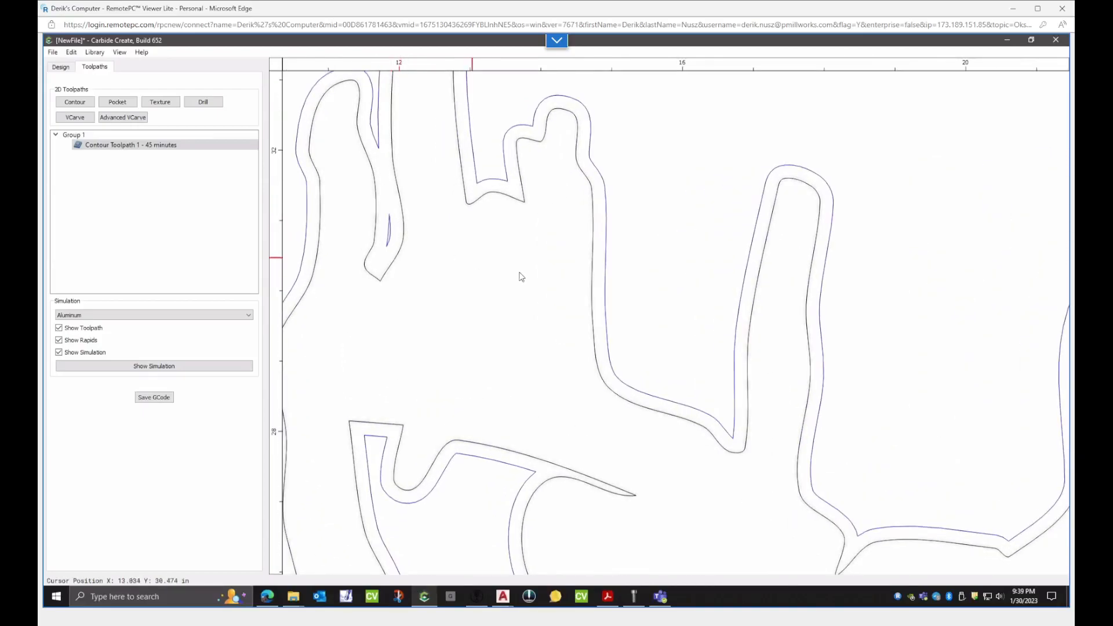
{"action": "scroll", "coordinate": [444, 182], "scroll_direction": "down", "scroll_amount": 2}
{"action": "scroll", "coordinate": [445, 183], "scroll_direction": "down", "scroll_amount": 1}
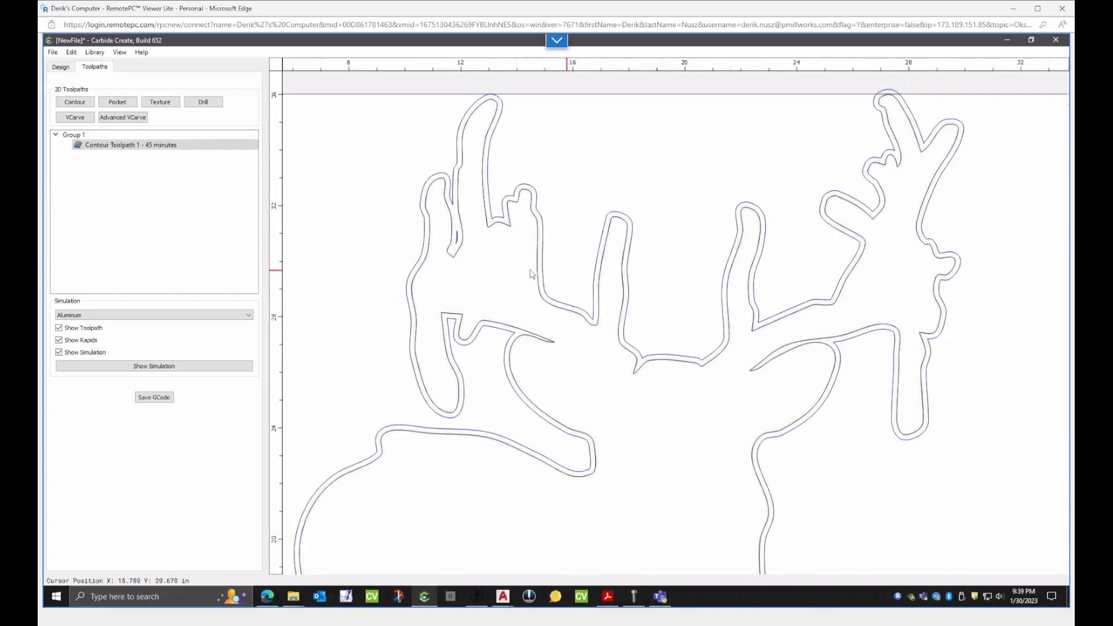
{"action": "scroll", "coordinate": [517, 145], "scroll_direction": "down", "scroll_amount": 1}
{"action": "scroll", "coordinate": [468, 96], "scroll_direction": "down", "scroll_amount": 3}
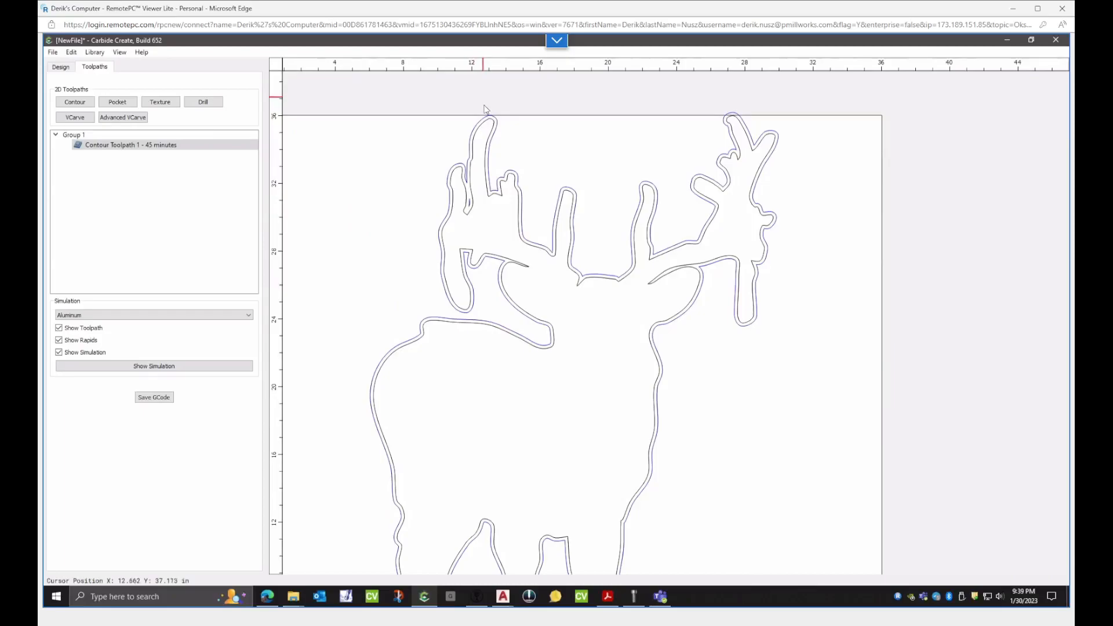
{"action": "scroll", "coordinate": [512, 265], "scroll_direction": "up", "scroll_amount": 1}
{"action": "scroll", "coordinate": [502, 188], "scroll_direction": "down", "scroll_amount": 2}
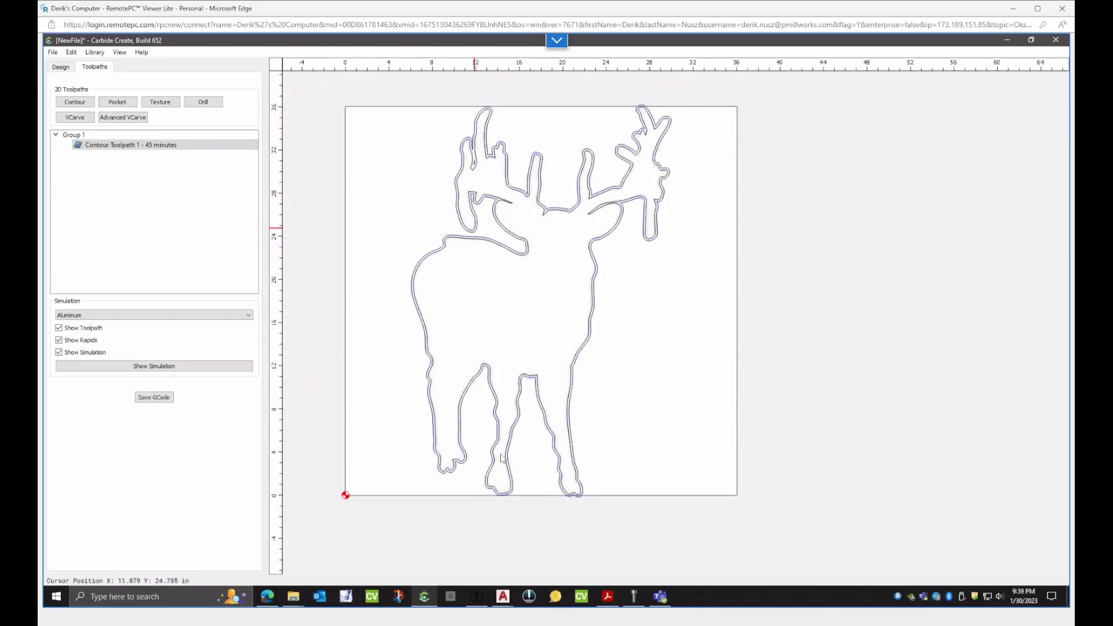
{"action": "scroll", "coordinate": [510, 505], "scroll_direction": "up", "scroll_amount": 2}
{"action": "scroll", "coordinate": [514, 522], "scroll_direction": "down", "scroll_amount": 1}
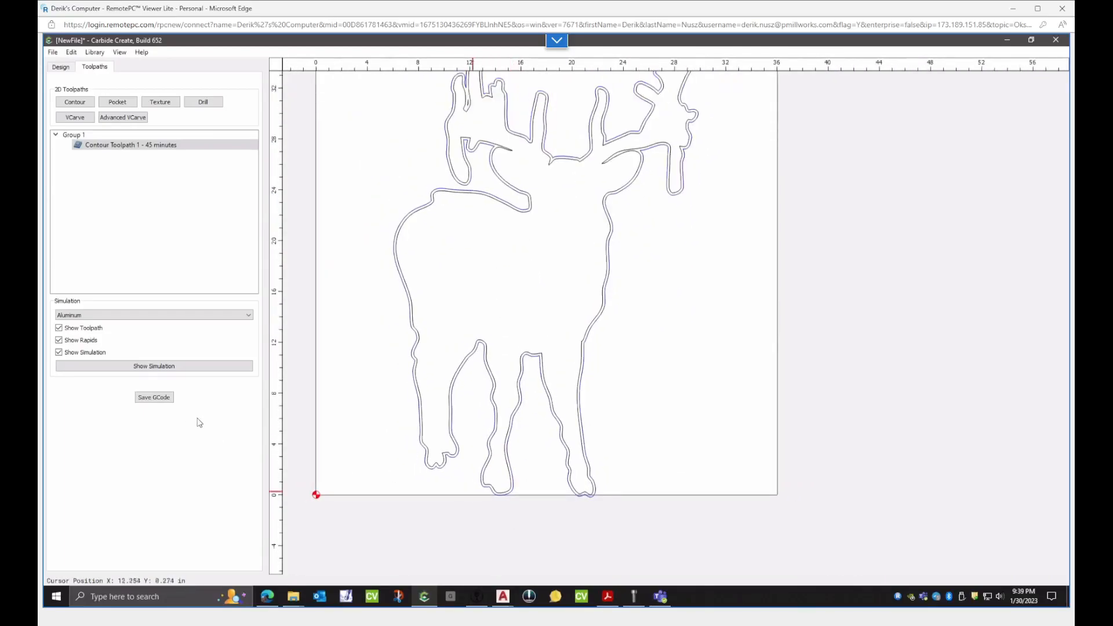
- Save the contour toolpath's G-code as buck in the Documents folder on the Storage (E:) drive
{"action": "left_click", "coordinate": [170, 399]}
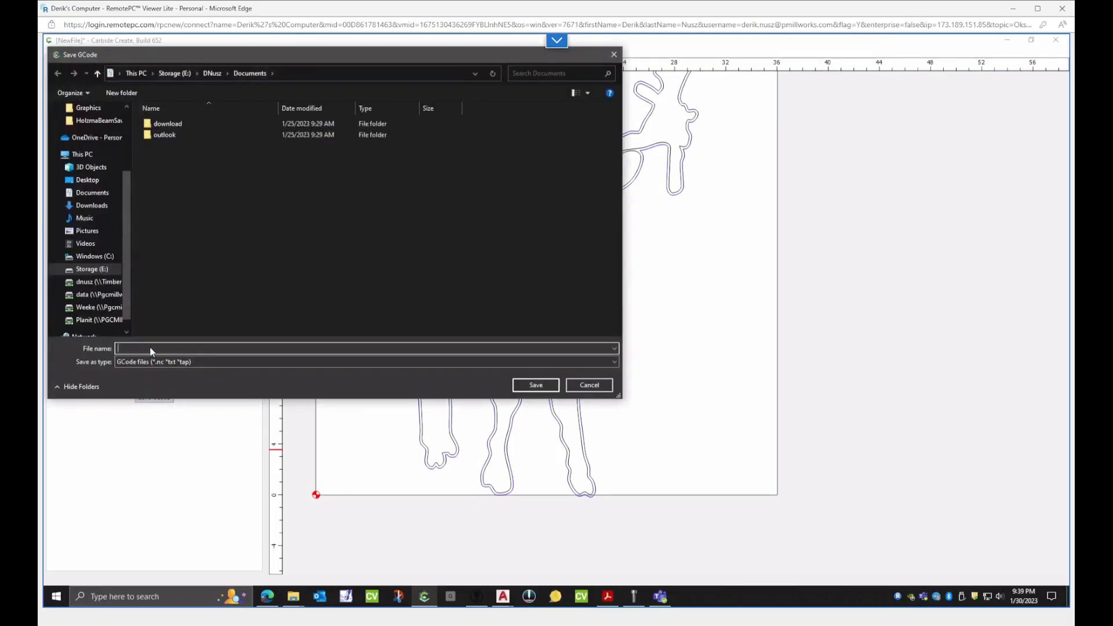
{"action": "type", "text": "buck"}
{"action": "key", "text": "Return"}
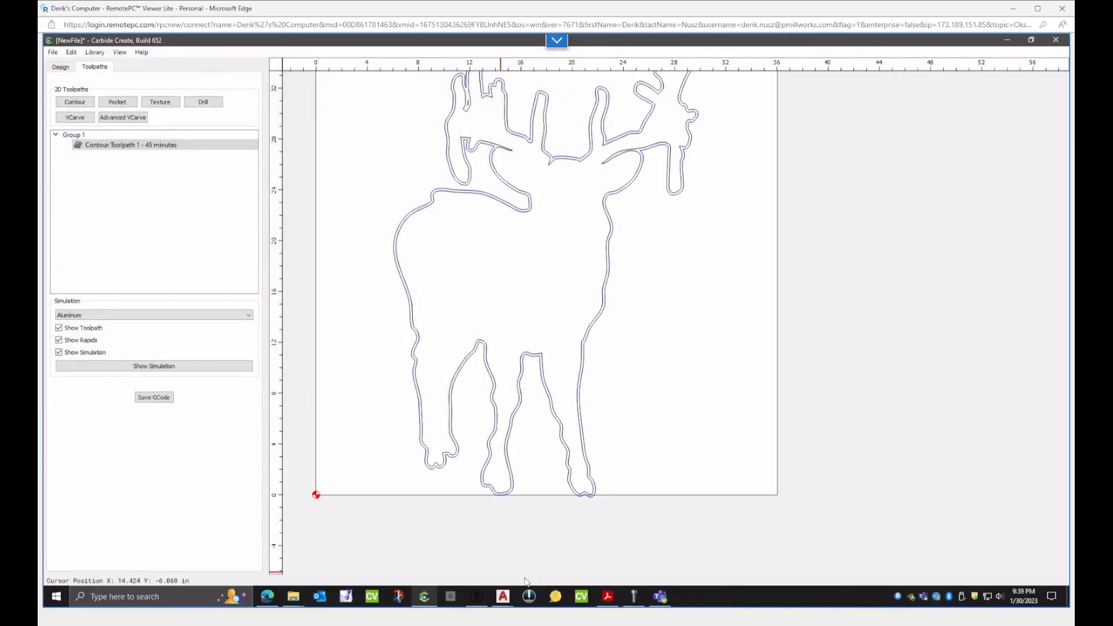
- Switch to G-Code-Ripper and open buck.nc from the Documents folder on the Storage (E:) drive
{"action": "left_click", "coordinate": [477, 596]}
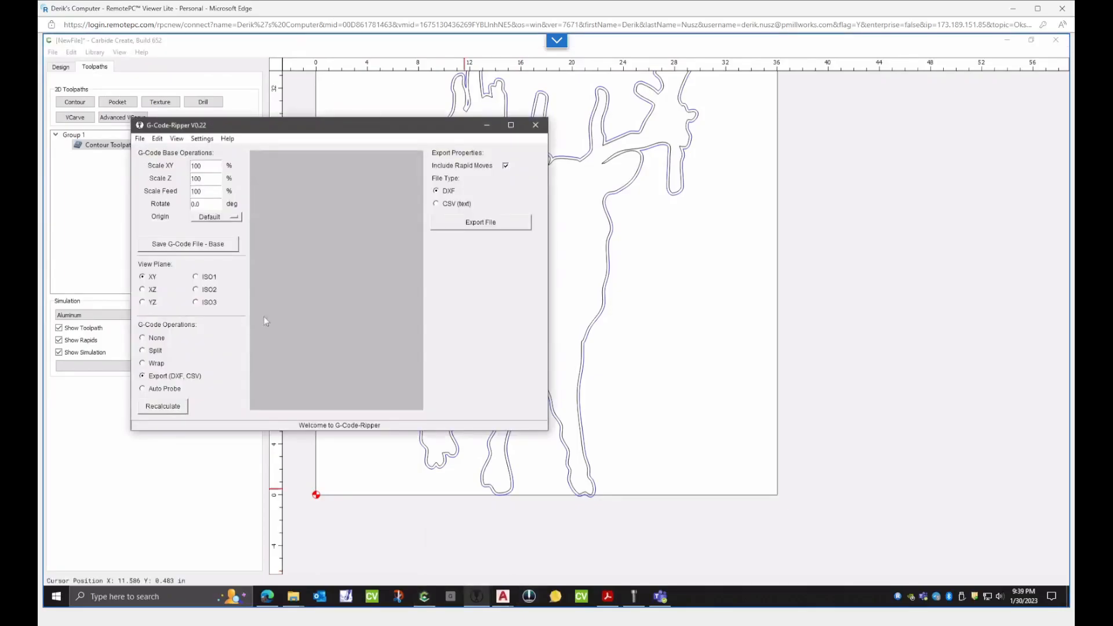
{"action": "left_click", "coordinate": [139, 139]}
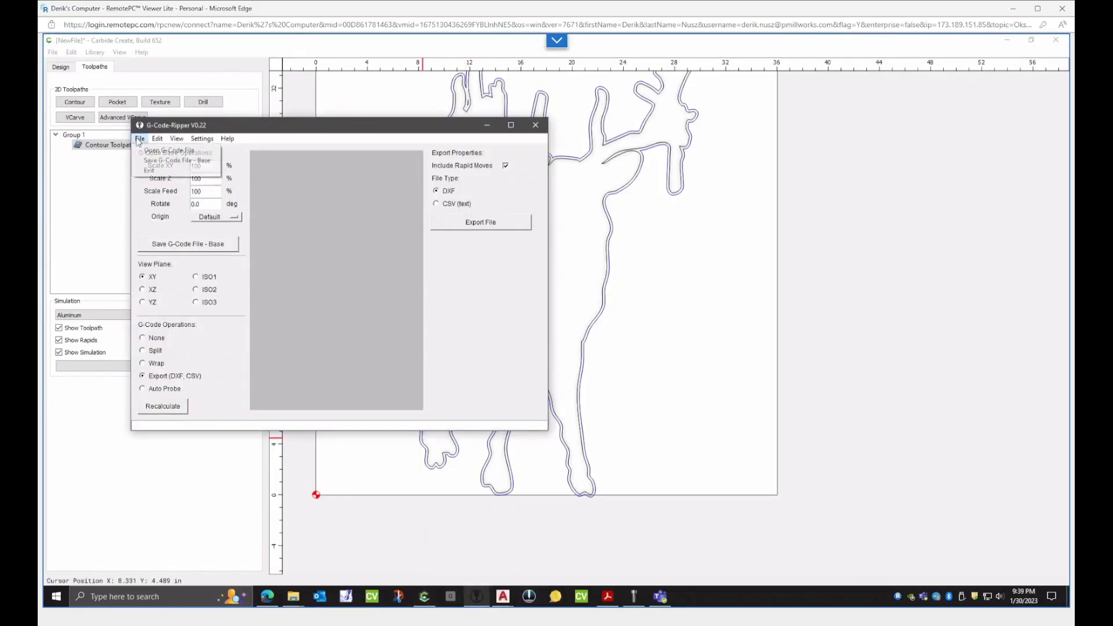
{"action": "left_click", "coordinate": [159, 149]}
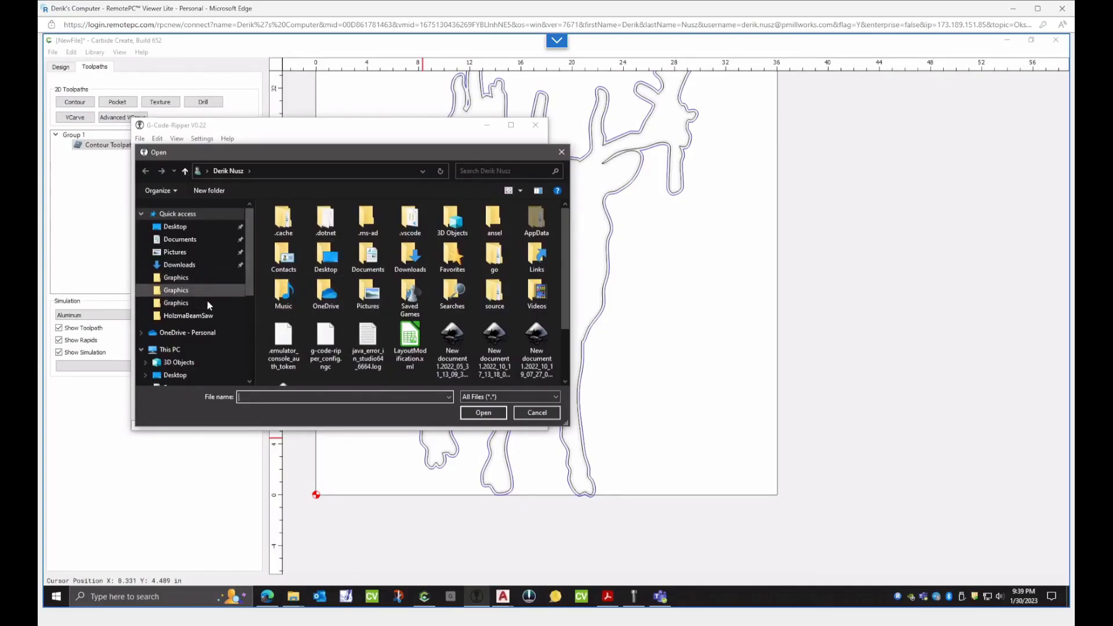
{"action": "scroll", "coordinate": [194, 355], "scroll_direction": "down", "scroll_amount": 4}
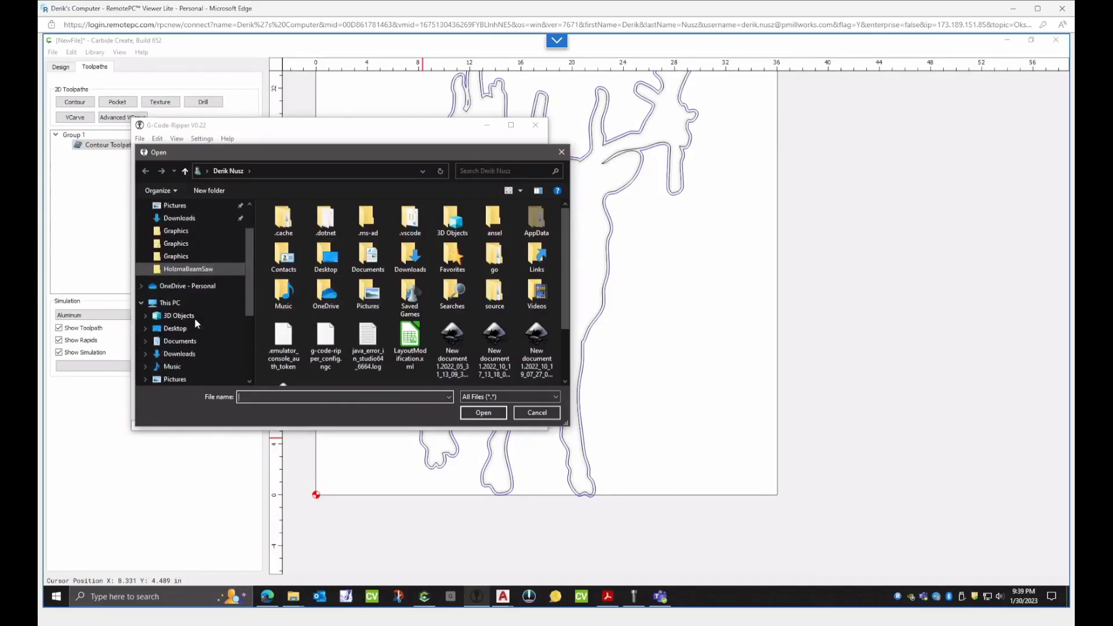
{"action": "left_click", "coordinate": [195, 326]}
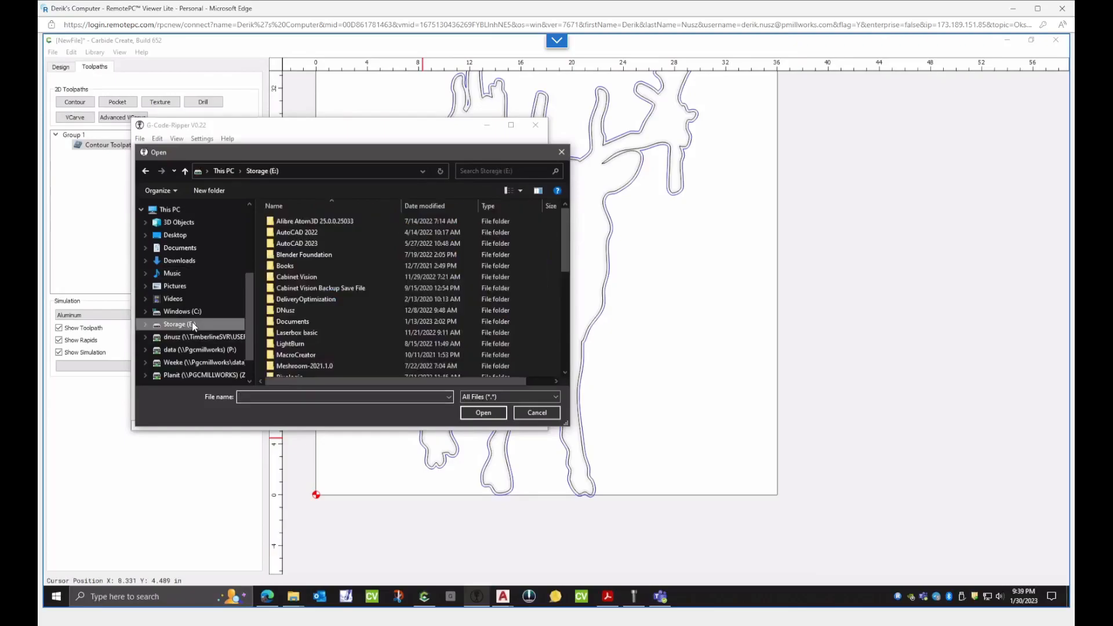
{"action": "double_click", "coordinate": [317, 308]}
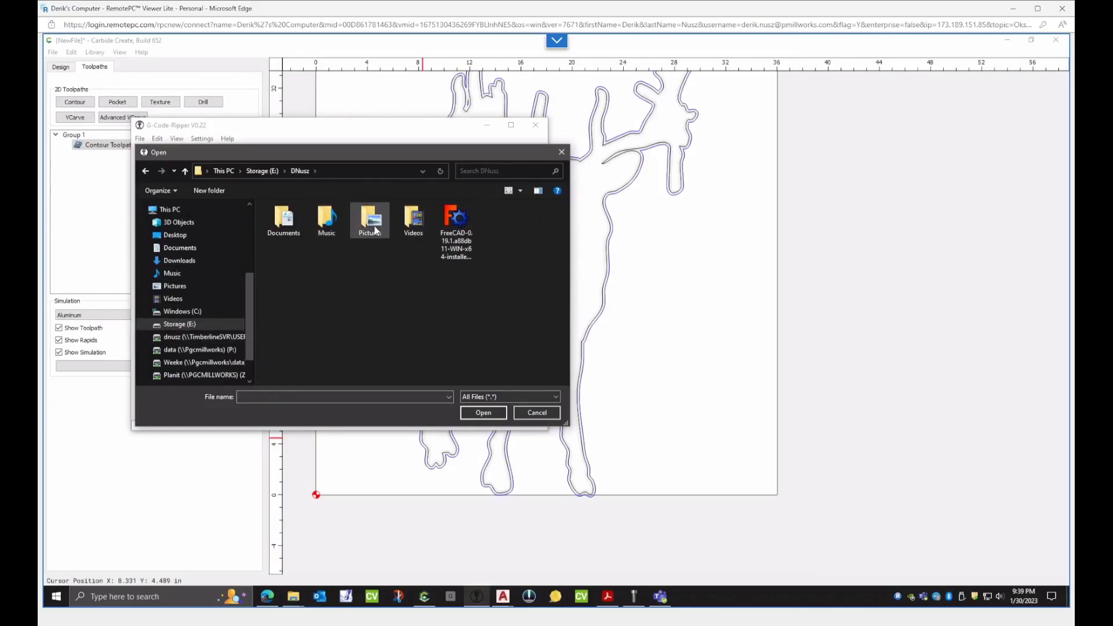
{"action": "double_click", "coordinate": [290, 231]}
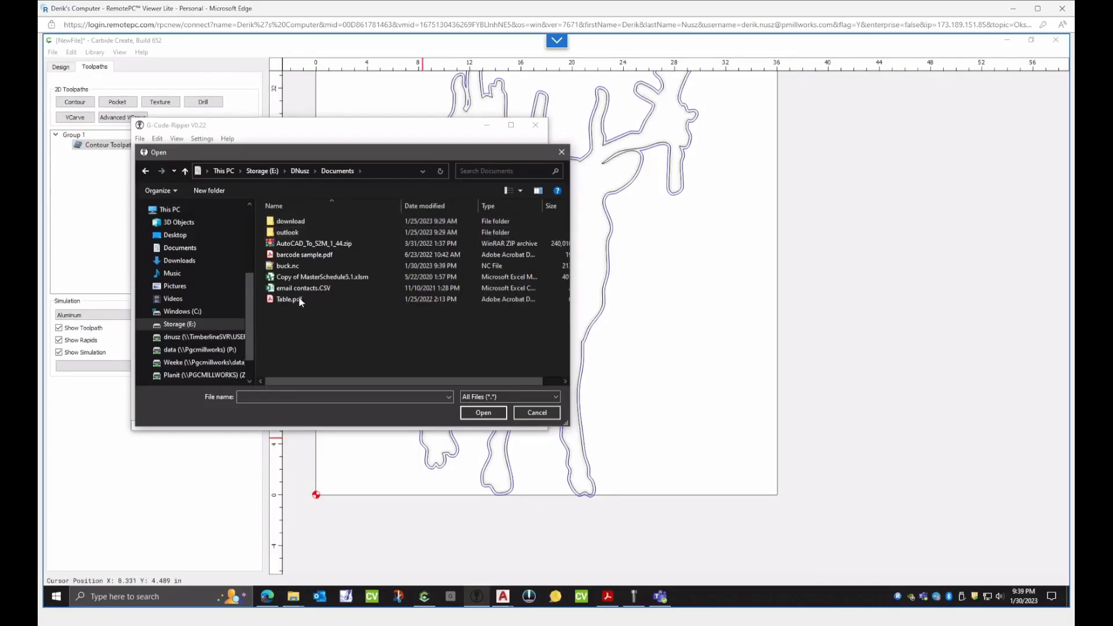
{"action": "double_click", "coordinate": [300, 267]}
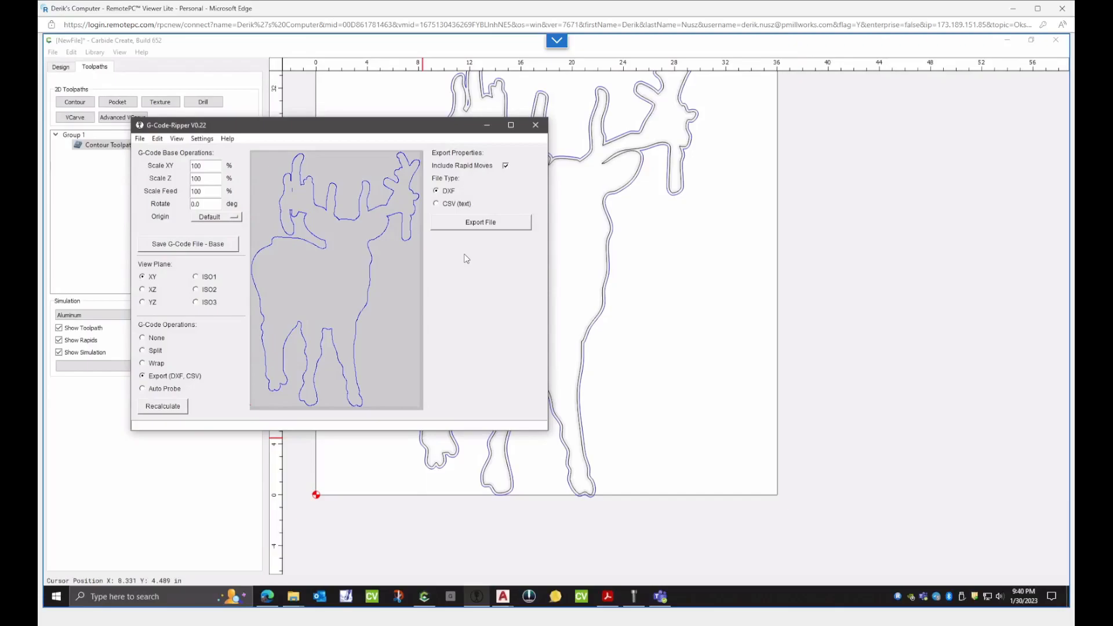
- Export the G-code as buck.dxf to the same Documents folder on the Storage (E:) drive
{"action": "left_click", "coordinate": [498, 226]}
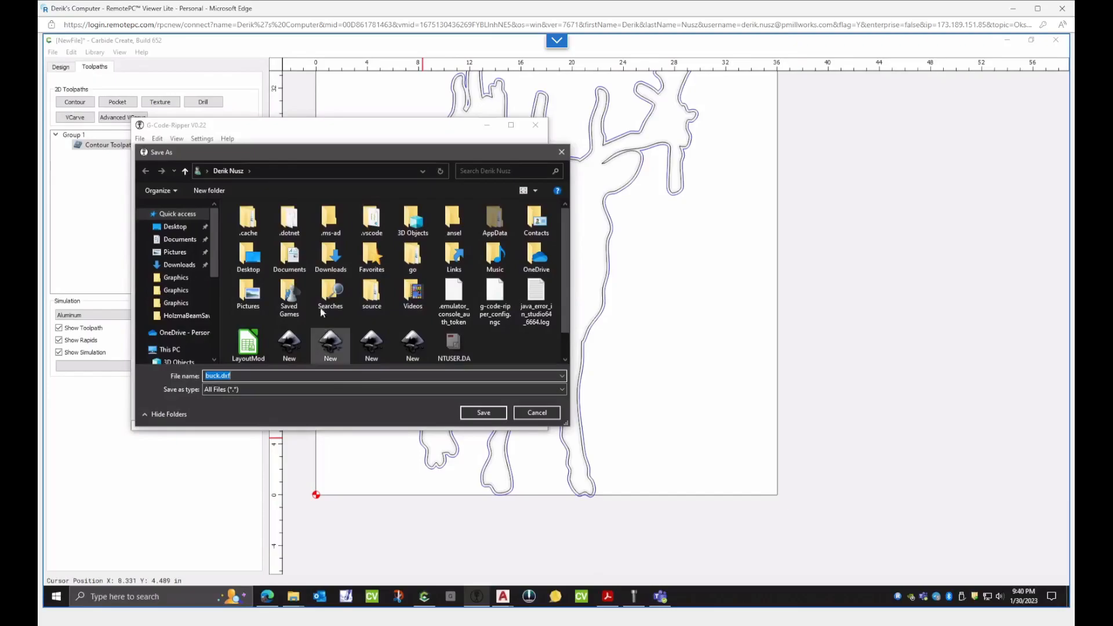
{"action": "scroll", "coordinate": [177, 300], "scroll_direction": "down", "scroll_amount": 1}
{"action": "scroll", "coordinate": [179, 296], "scroll_direction": "down", "scroll_amount": 4}
{"action": "left_click", "coordinate": [184, 284]}
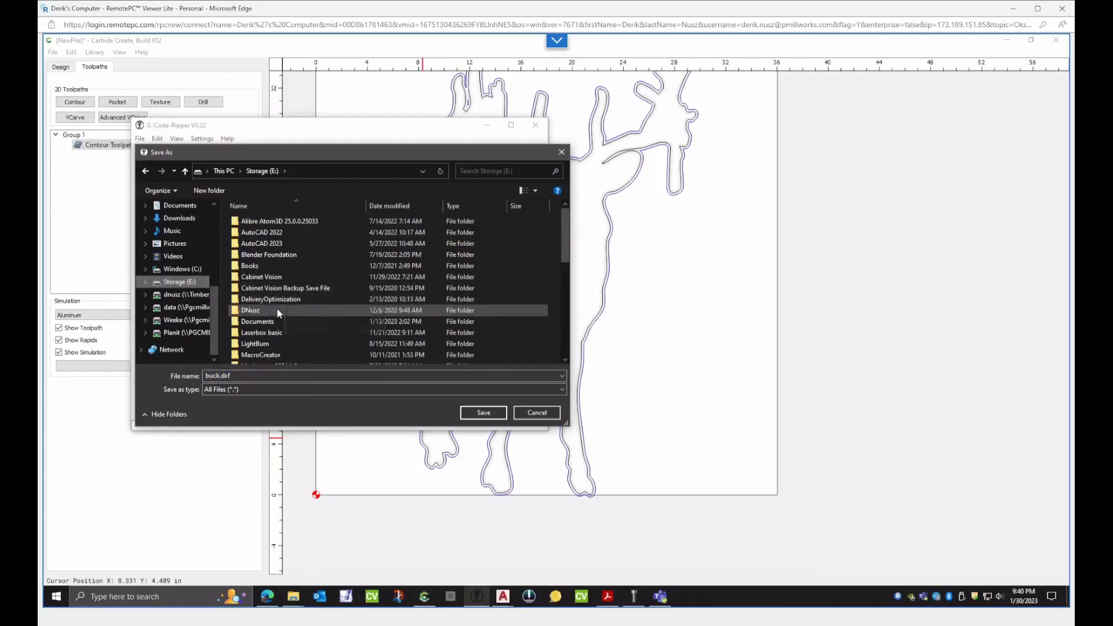
{"action": "double_click", "coordinate": [277, 312]}
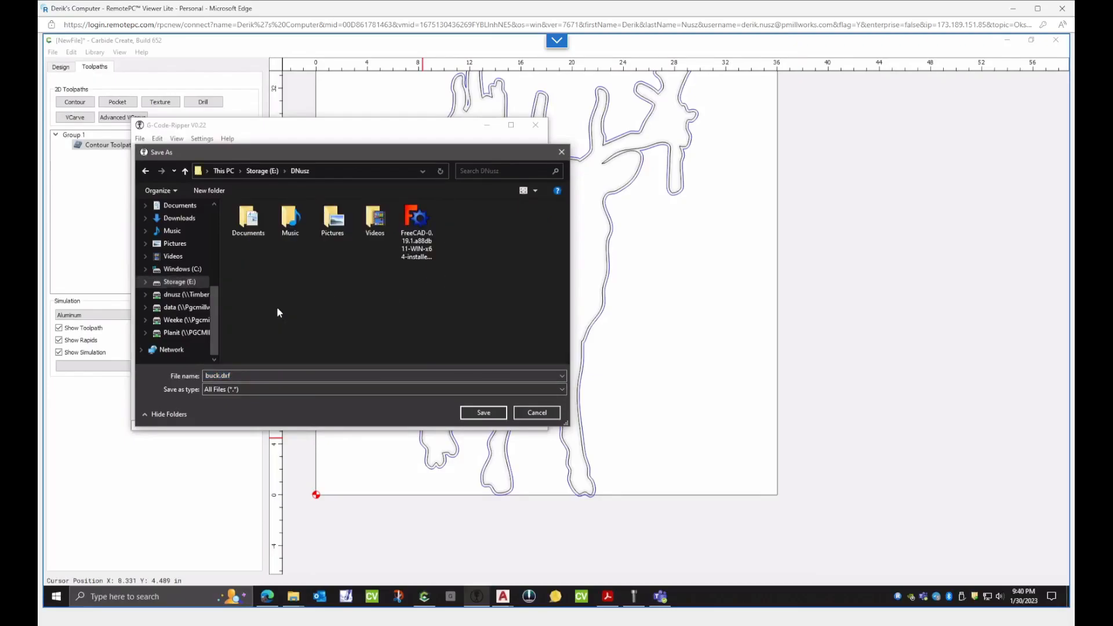
{"action": "double_click", "coordinate": [248, 219]}
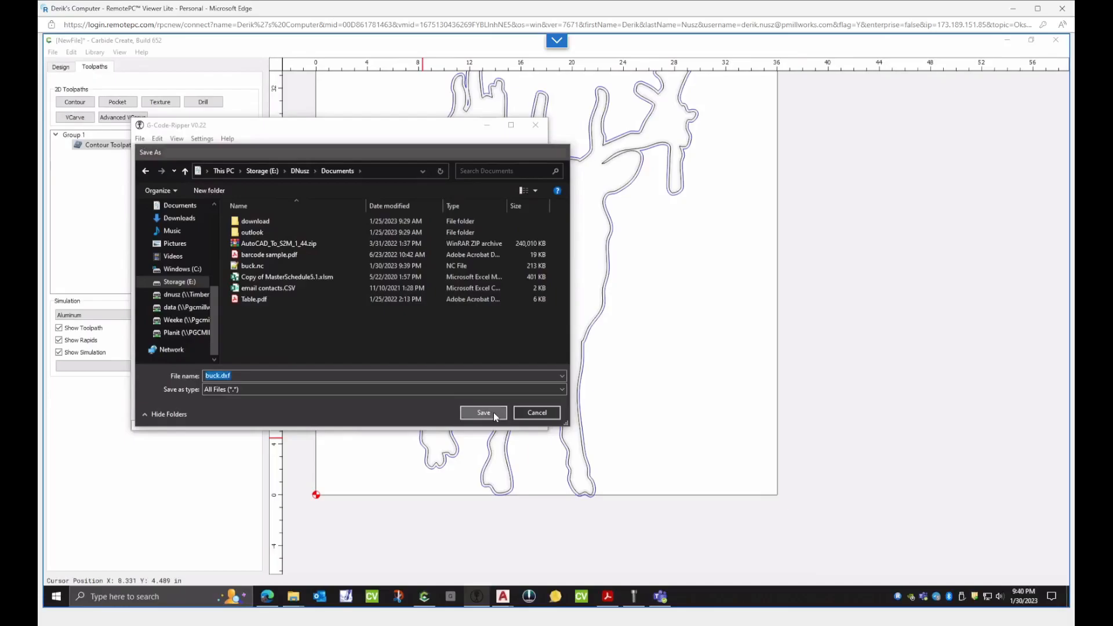
{"action": "left_click", "coordinate": [486, 412]}
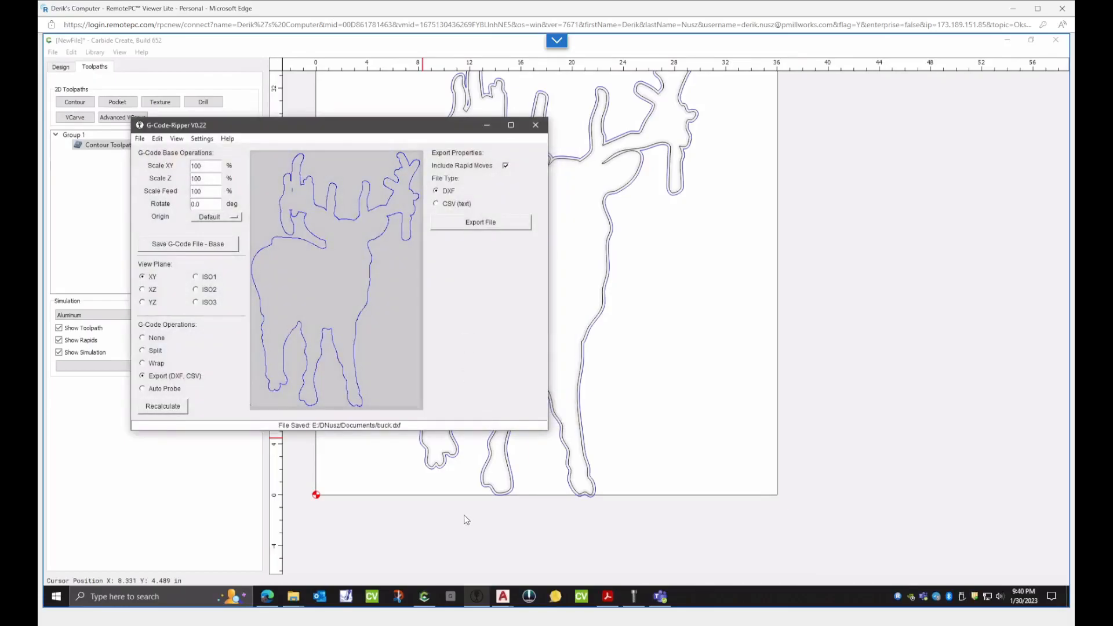
- Switch to AutoCAD and open buck.dxf from the Documents folder on the Storage (E:) drive
{"action": "left_click", "coordinate": [502, 596]}
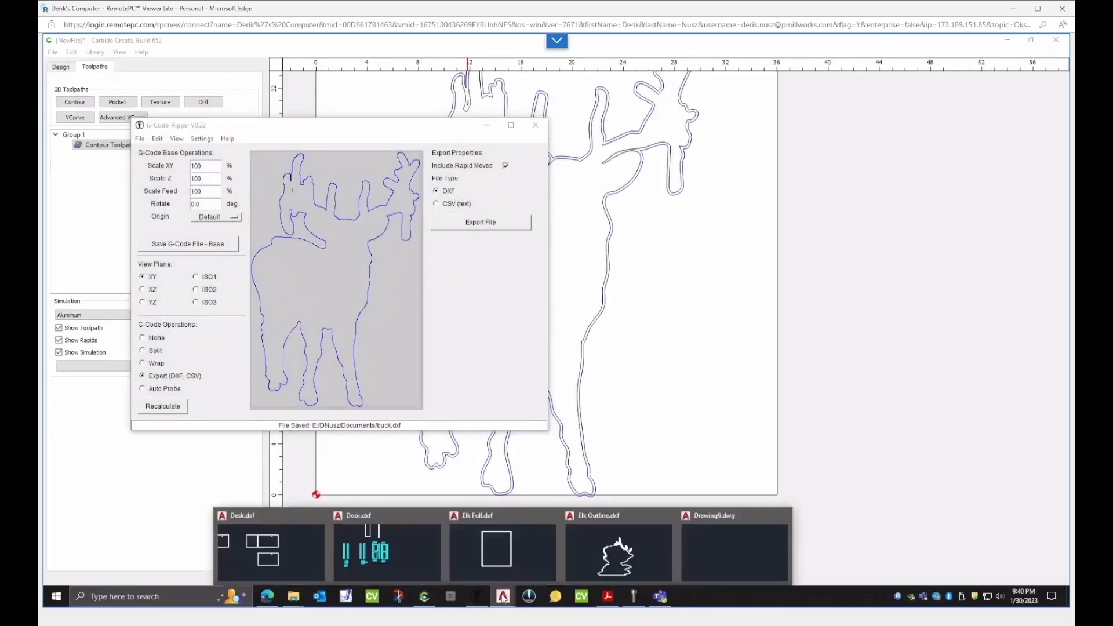
{"action": "left_click", "coordinate": [698, 554]}
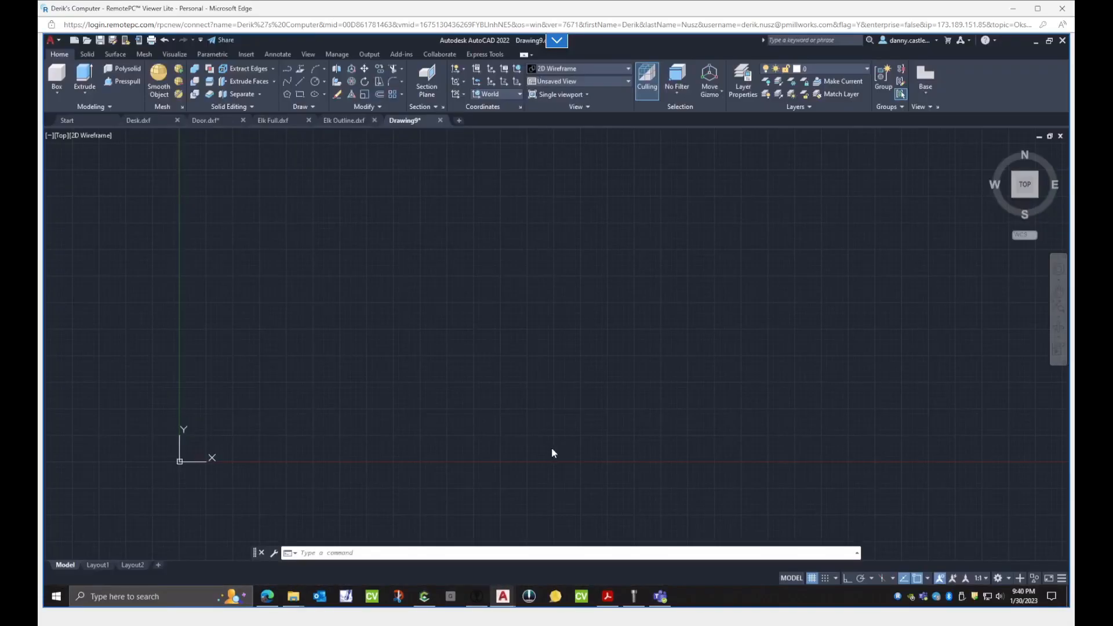
{"action": "left_click", "coordinate": [52, 37]}
{"action": "key", "text": "Escape"}
{"action": "left_click", "coordinate": [322, 218]}
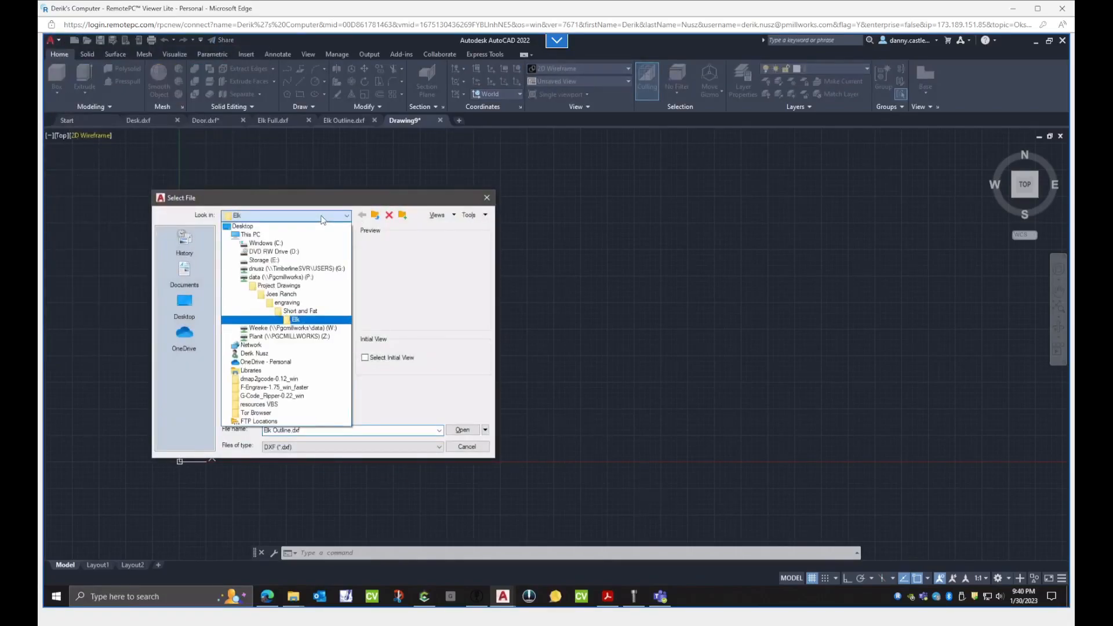
{"action": "left_click", "coordinate": [307, 260]}
{"action": "scroll", "coordinate": [304, 319], "scroll_direction": "down", "scroll_amount": 4}
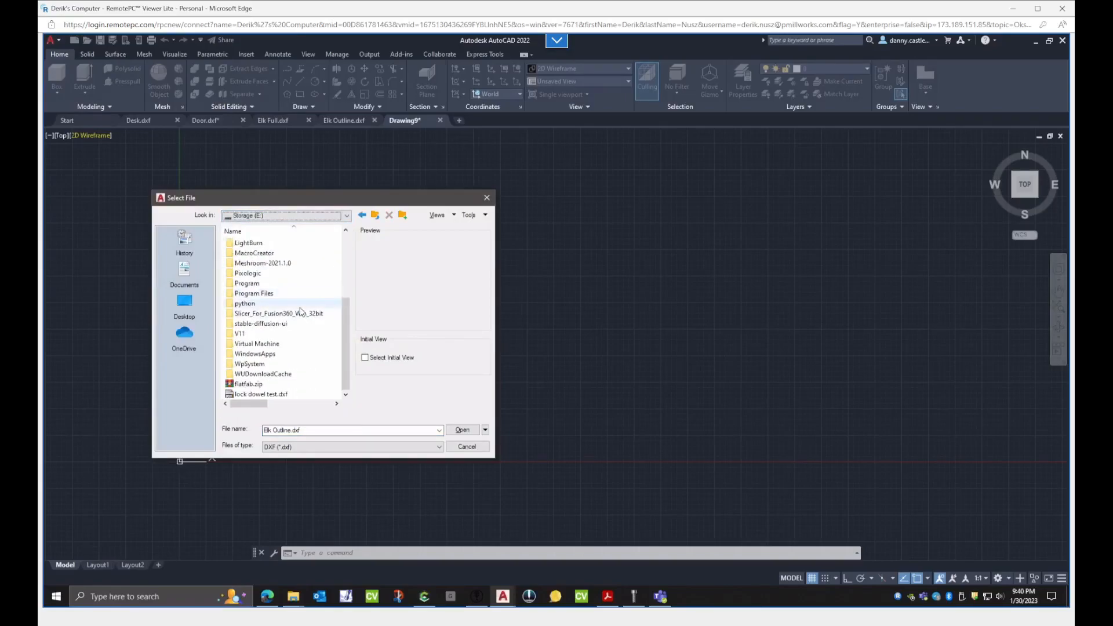
{"action": "scroll", "coordinate": [261, 307], "scroll_direction": "up", "scroll_amount": 2}
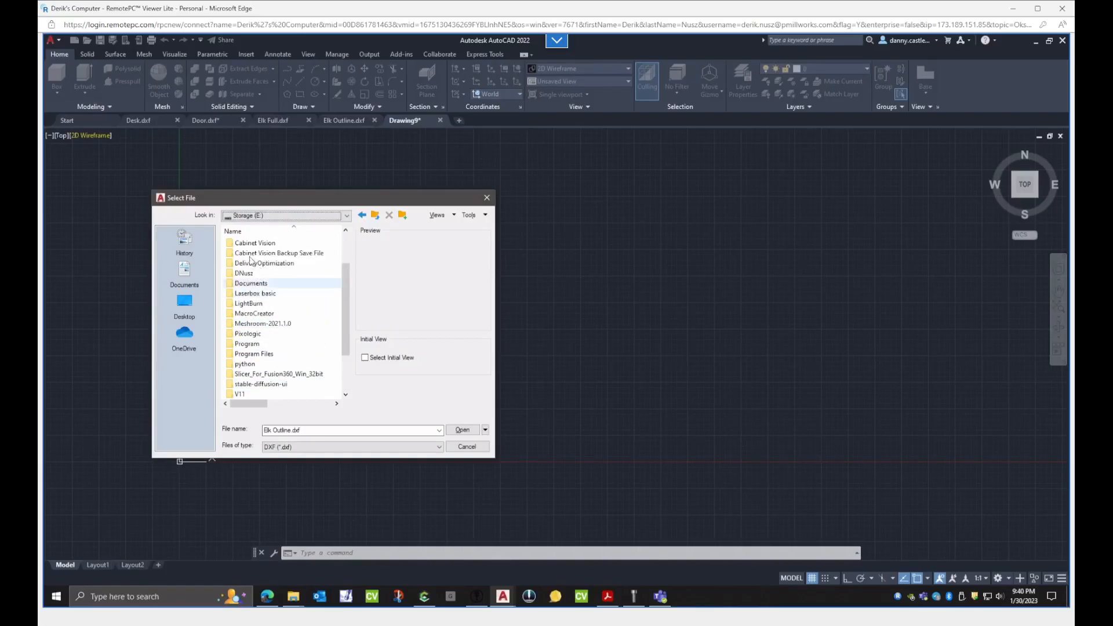
{"action": "double_click", "coordinate": [252, 283]}
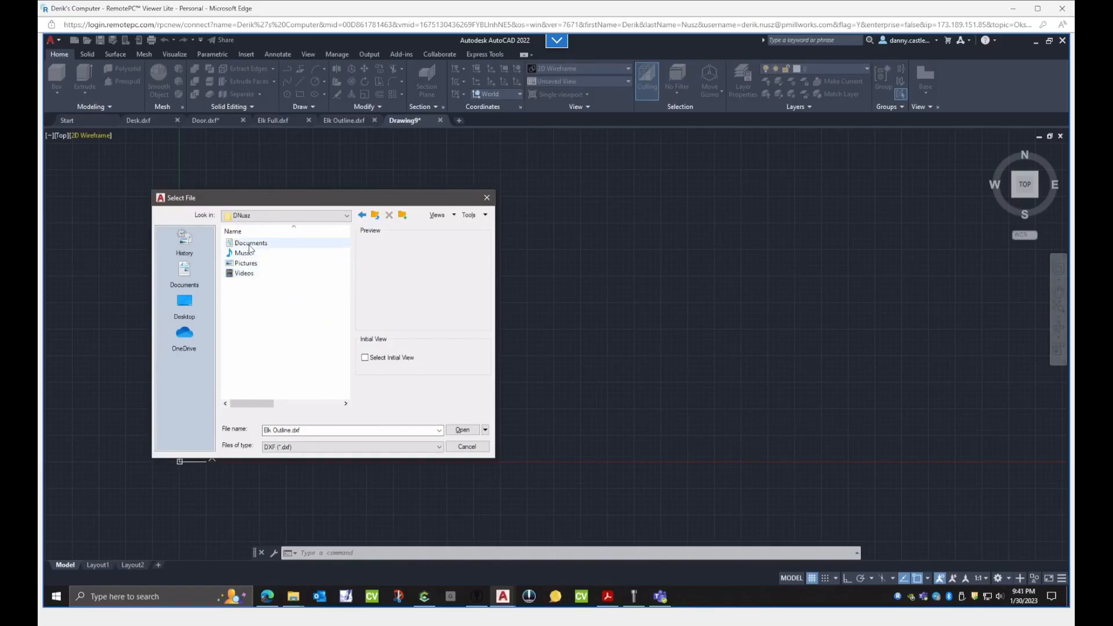
{"action": "double_click", "coordinate": [245, 274]}
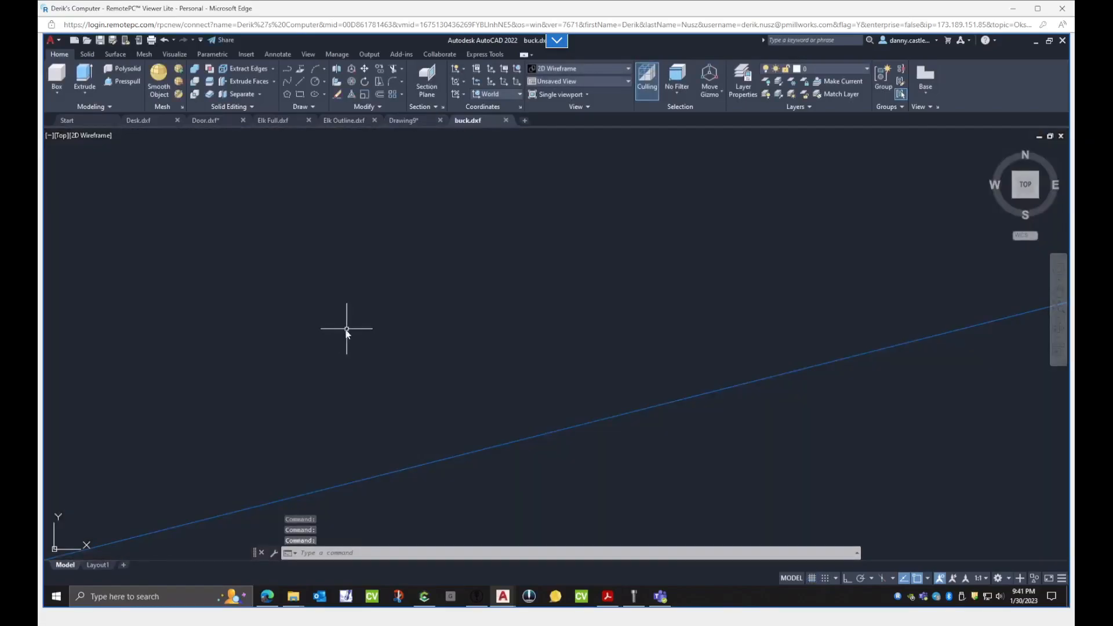
- Erase the small stray loop inside the left-hand antler gap together with the blue rapid-move line leading to it
{"action": "scroll", "coordinate": [285, 317], "scroll_direction": "down", "scroll_amount": 6}
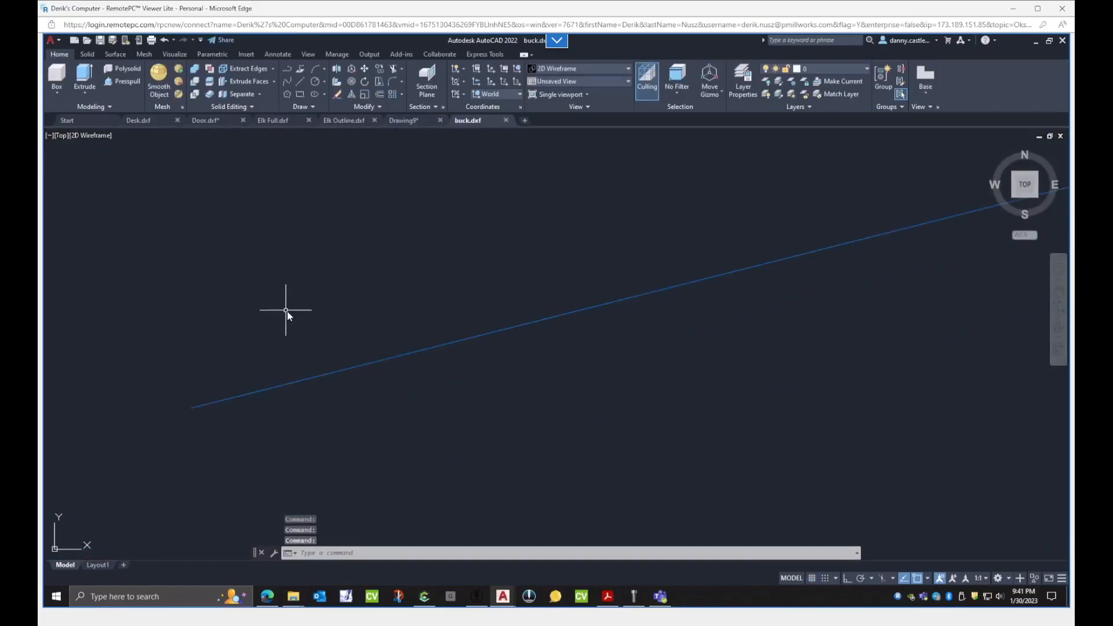
{"action": "scroll", "coordinate": [374, 287], "scroll_direction": "up", "scroll_amount": 3}
{"action": "middle_click_drag", "start_coordinate": [358, 257], "coordinate": [338, 314]}
{"action": "scroll", "coordinate": [376, 294], "scroll_direction": "up", "scroll_amount": 6}
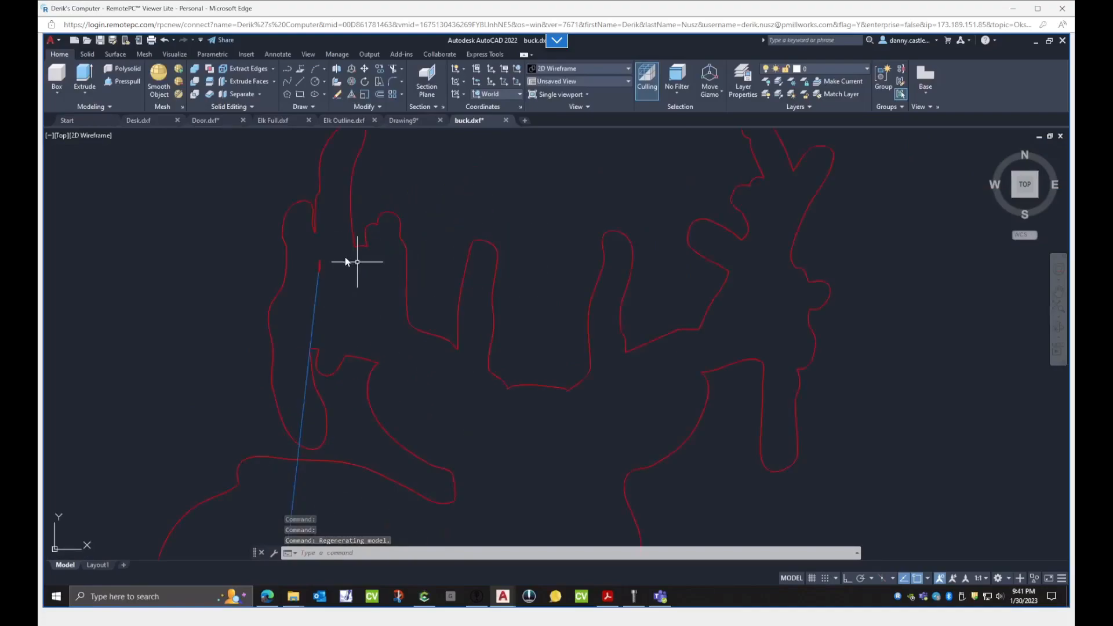
{"action": "left_click", "coordinate": [268, 368]}
{"action": "left_click", "coordinate": [178, 289]}
{"action": "scroll", "coordinate": [296, 288], "scroll_direction": "down", "scroll_amount": 4}
{"action": "scroll", "coordinate": [312, 288], "scroll_direction": "down", "scroll_amount": 3}
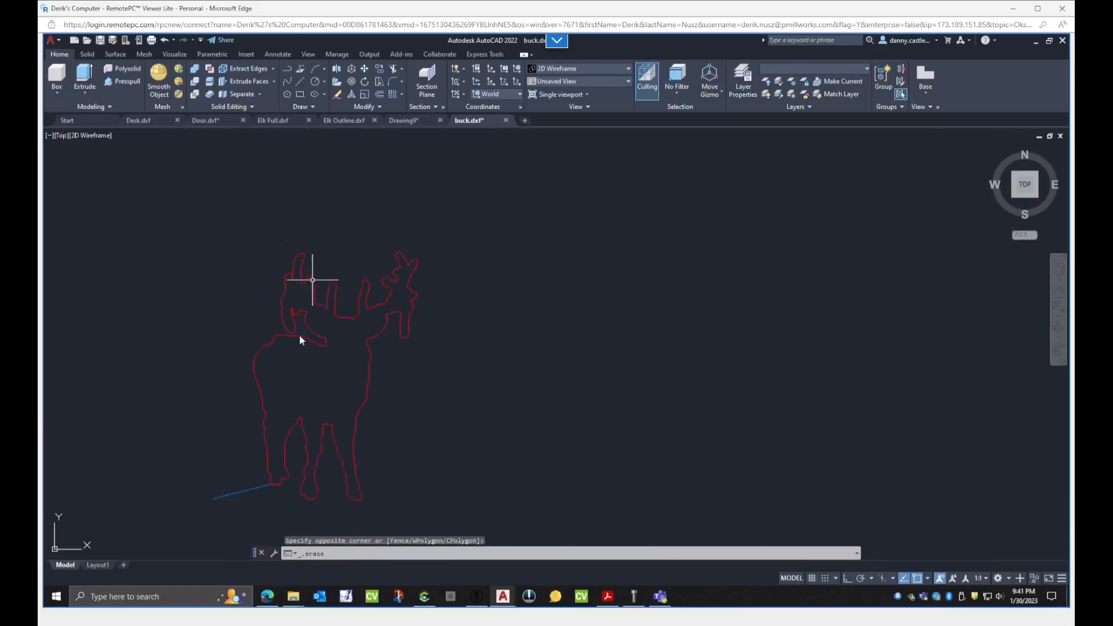
{"action": "key", "text": "Delete"}
- Draw a 36 by 36 unit rectangle in the empty space to the right of the buck's antlers
{"action": "middle_click_drag", "start_coordinate": [272, 393], "coordinate": [298, 323]}
{"action": "middle_click_drag", "start_coordinate": [458, 322], "coordinate": [401, 360]}
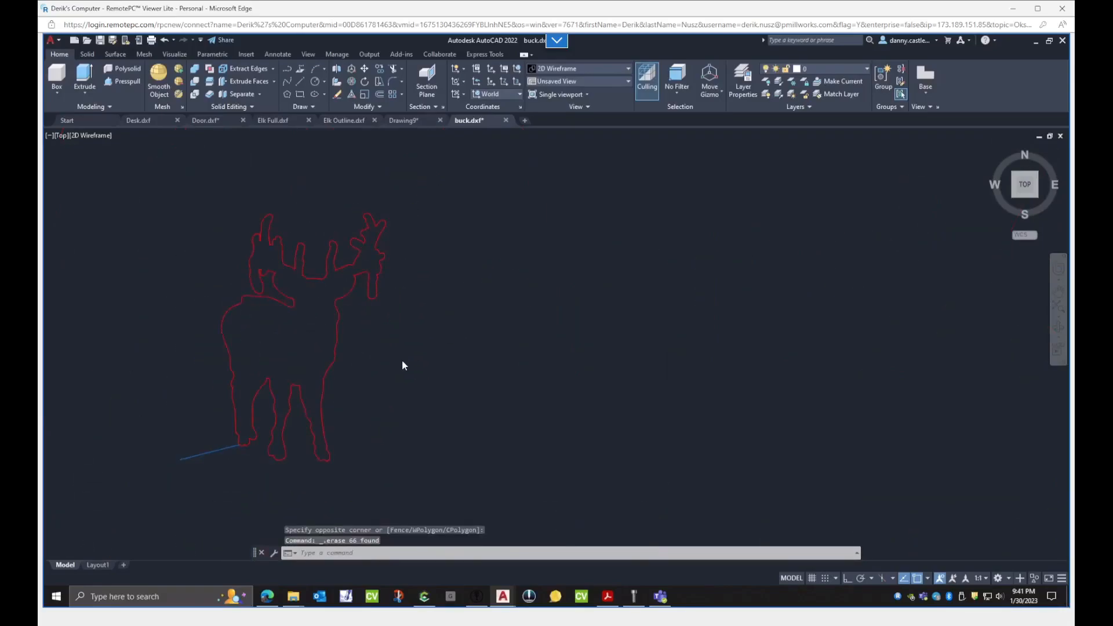
{"action": "type", "text": "rec"}
{"action": "key", "text": "Return"}
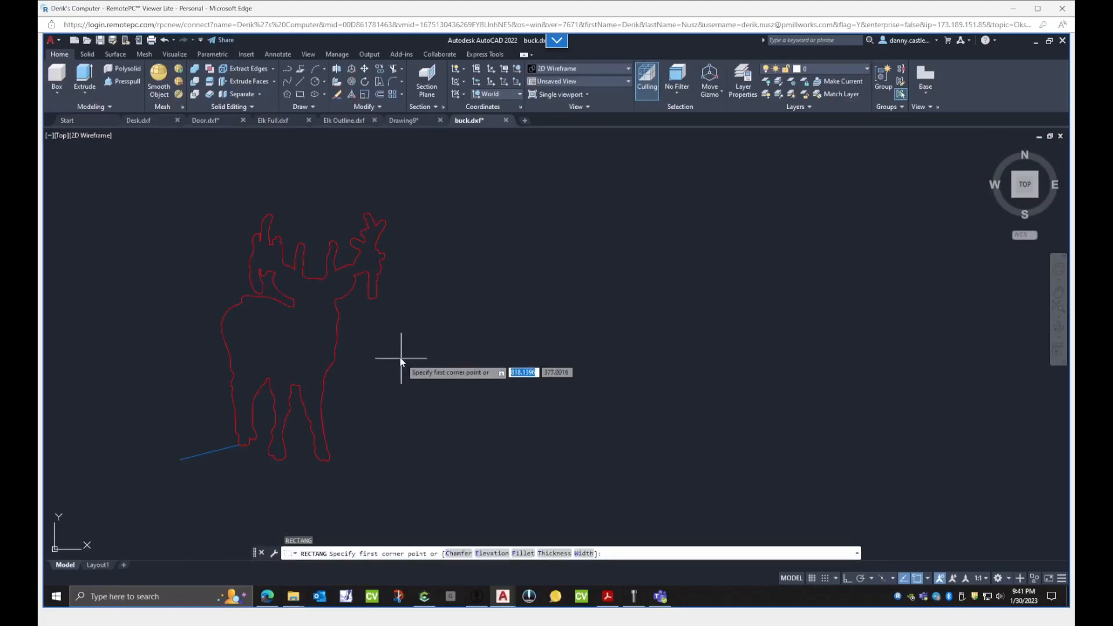
{"action": "left_click", "coordinate": [452, 223]}
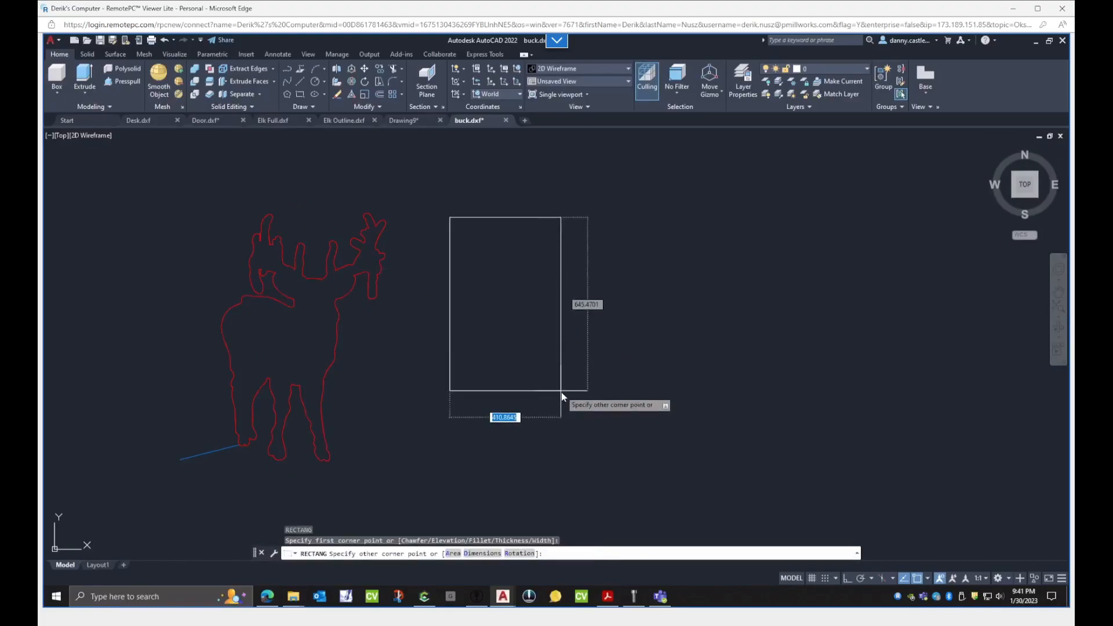
{"action": "type", "text": "36"}
{"action": "key", "text": "Tab"}
{"action": "type", "text": "36"}
{"action": "key", "text": "Return"}
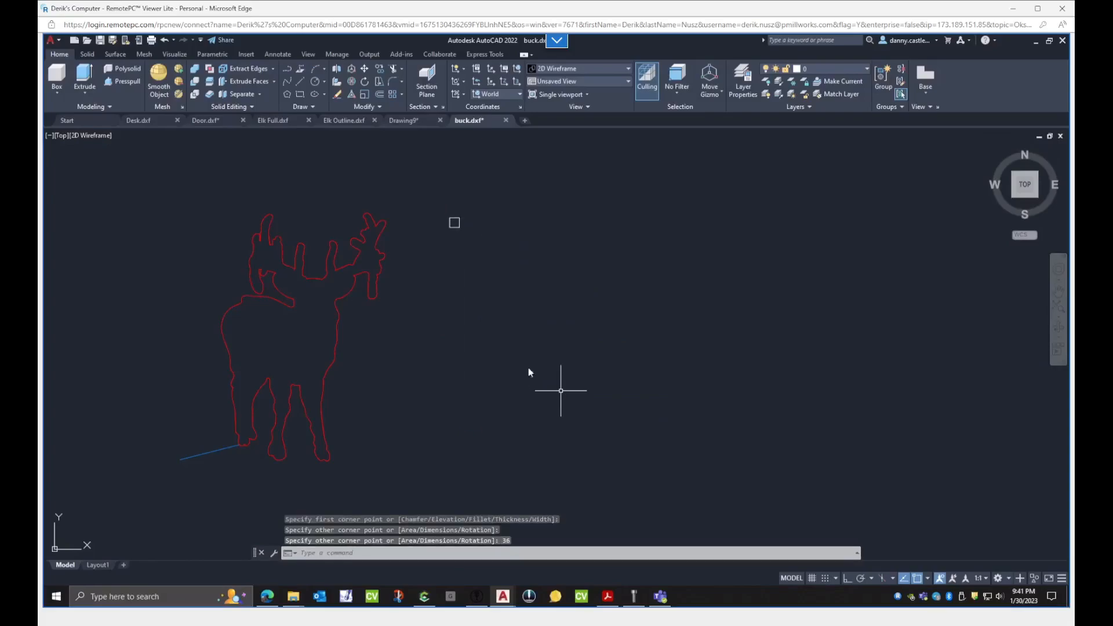
{"action": "left_click", "coordinate": [487, 248]}
{"action": "left_click", "coordinate": [434, 197]}
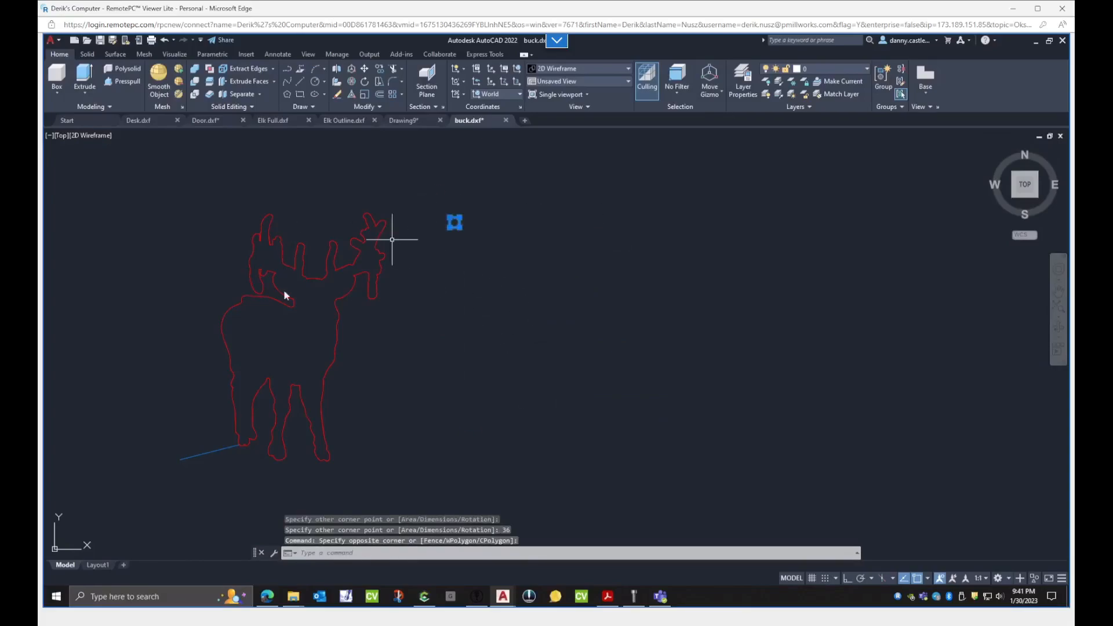
{"action": "key", "text": "Escape"}
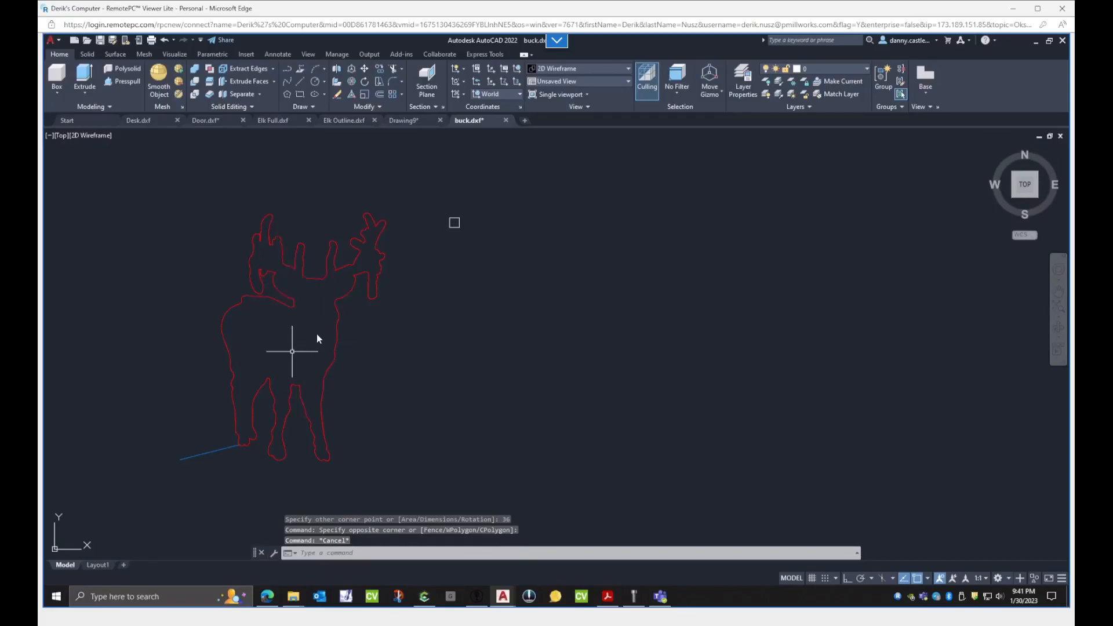
- Scale the small square beside the buck by a factor of 25.4
{"action": "left_click", "coordinate": [476, 240]}
{"action": "left_click", "coordinate": [444, 186]}
{"action": "type", "text": "sc"}
{"action": "key", "text": "Return"}
{"action": "left_click", "coordinate": [443, 232]}
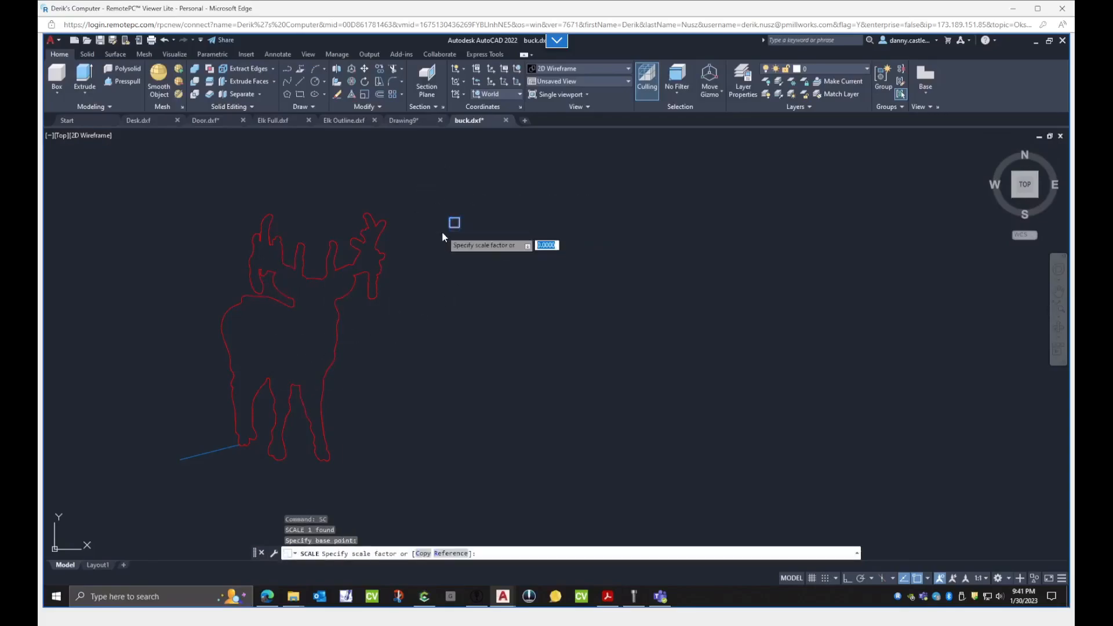
{"action": "type", "text": "25.4"}
{"action": "key", "text": "Return"}
{"action": "scroll", "coordinate": [355, 364], "scroll_direction": "down", "scroll_amount": 8}
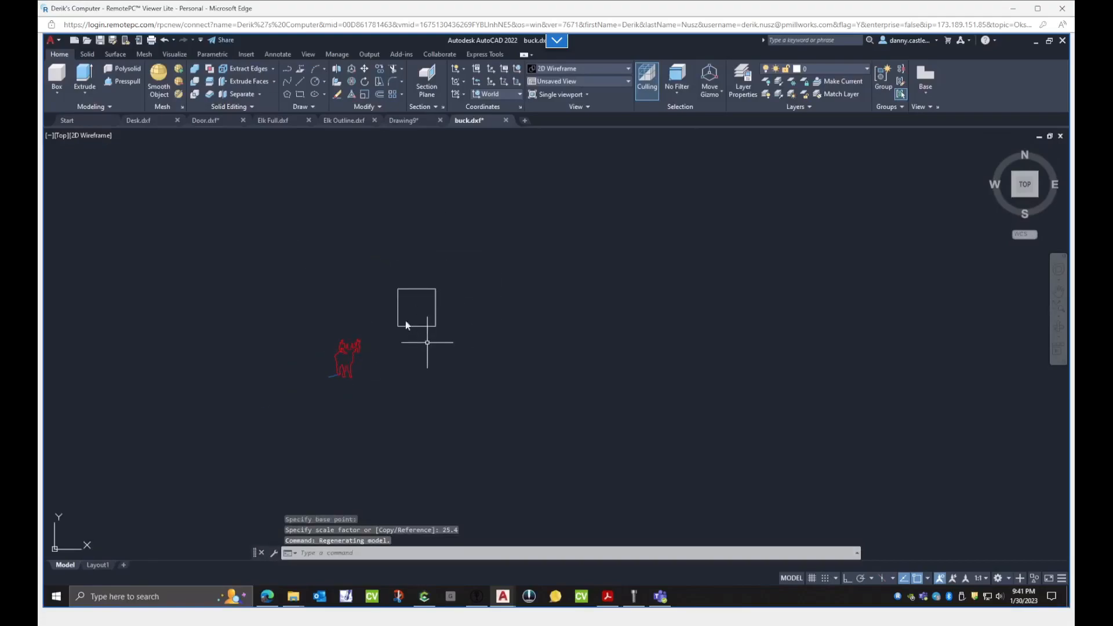
- Move the square by its lower-left corner onto the outer end of the blue rapid-move line near the buck's feet
{"action": "left_click", "coordinate": [427, 341]}
{"action": "left_click", "coordinate": [396, 304]}
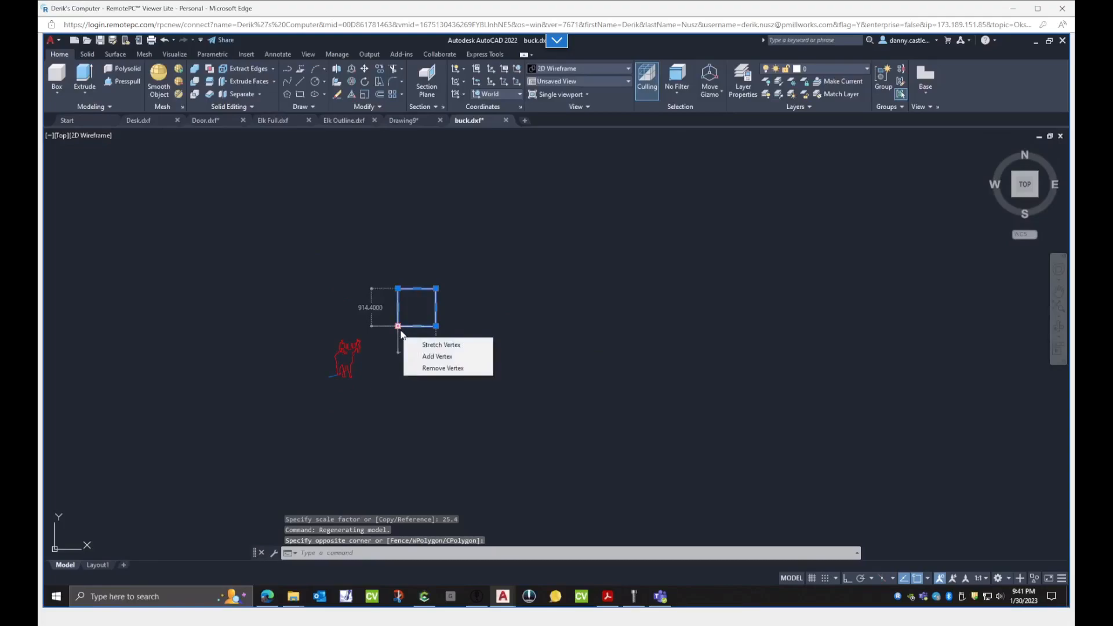
{"action": "scroll", "coordinate": [399, 330], "scroll_direction": "up", "scroll_amount": 8}
{"action": "type", "text": "m"}
{"action": "key", "text": "Return"}
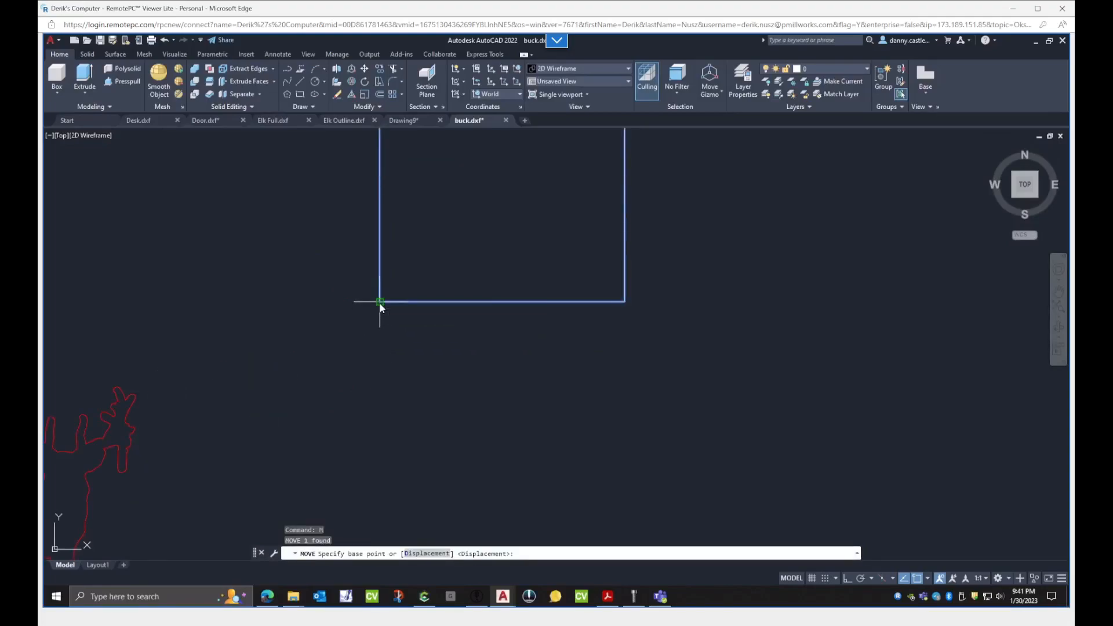
{"action": "left_click", "coordinate": [381, 302]}
{"action": "scroll", "coordinate": [476, 307], "scroll_direction": "down", "scroll_amount": 5}
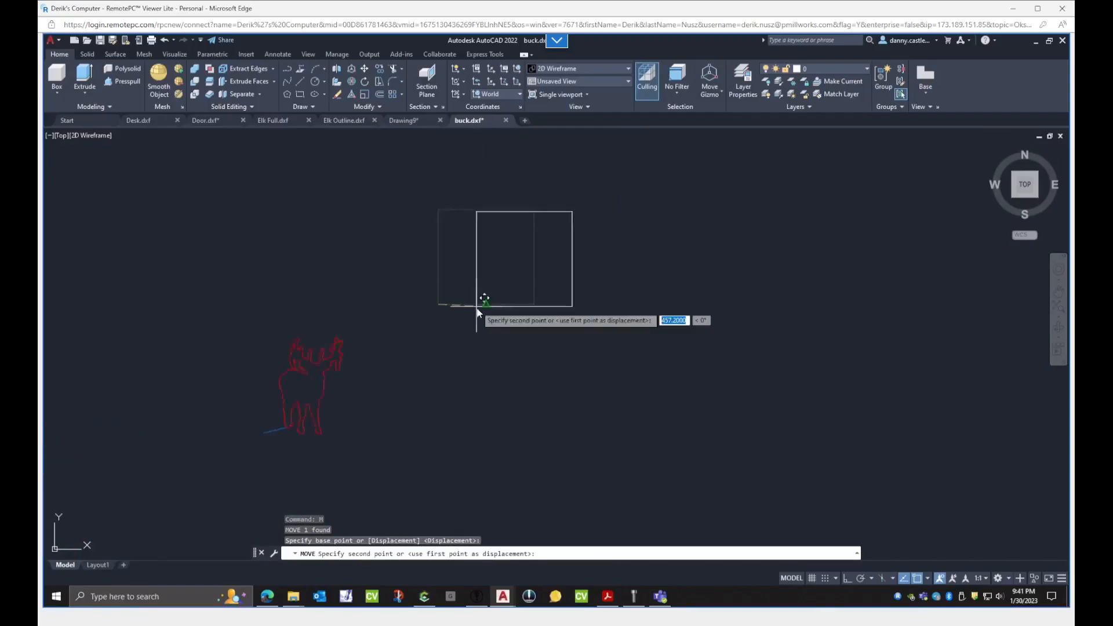
{"action": "scroll", "coordinate": [397, 385], "scroll_direction": "up", "scroll_amount": 8}
{"action": "middle_click_drag", "start_coordinate": [355, 400], "coordinate": [318, 256], "text": "shift"}
{"action": "scroll", "coordinate": [256, 467], "scroll_direction": "up", "scroll_amount": 6}
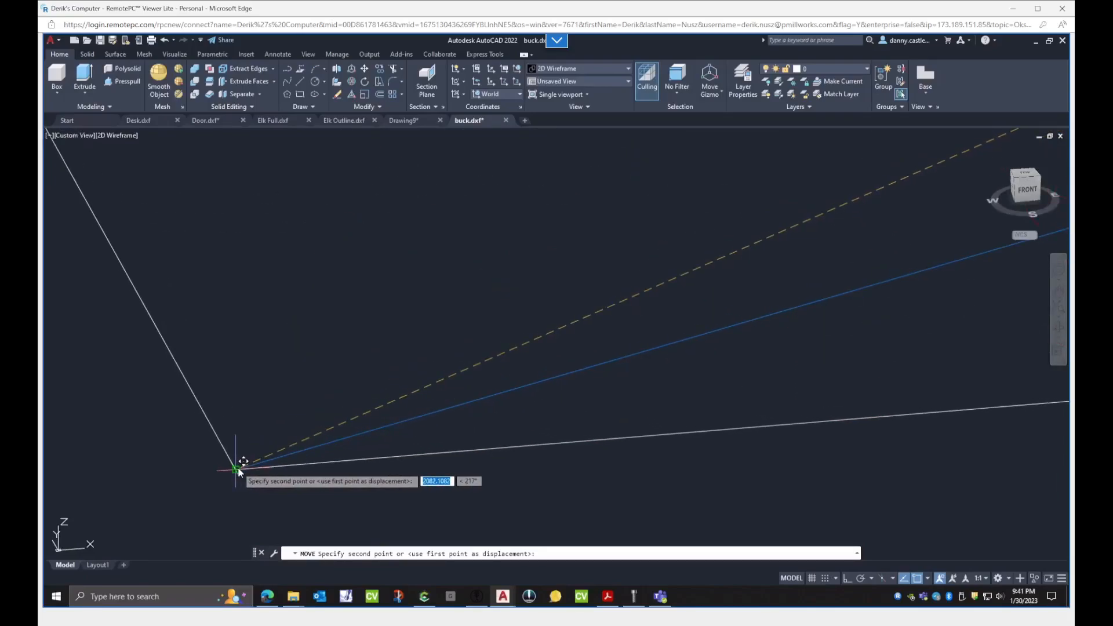
{"action": "left_click", "coordinate": [255, 467]}
- Erase the blue rapid-move line running from the square's corner to the buck's foot
{"action": "scroll", "coordinate": [258, 472], "scroll_direction": "down", "scroll_amount": 4}
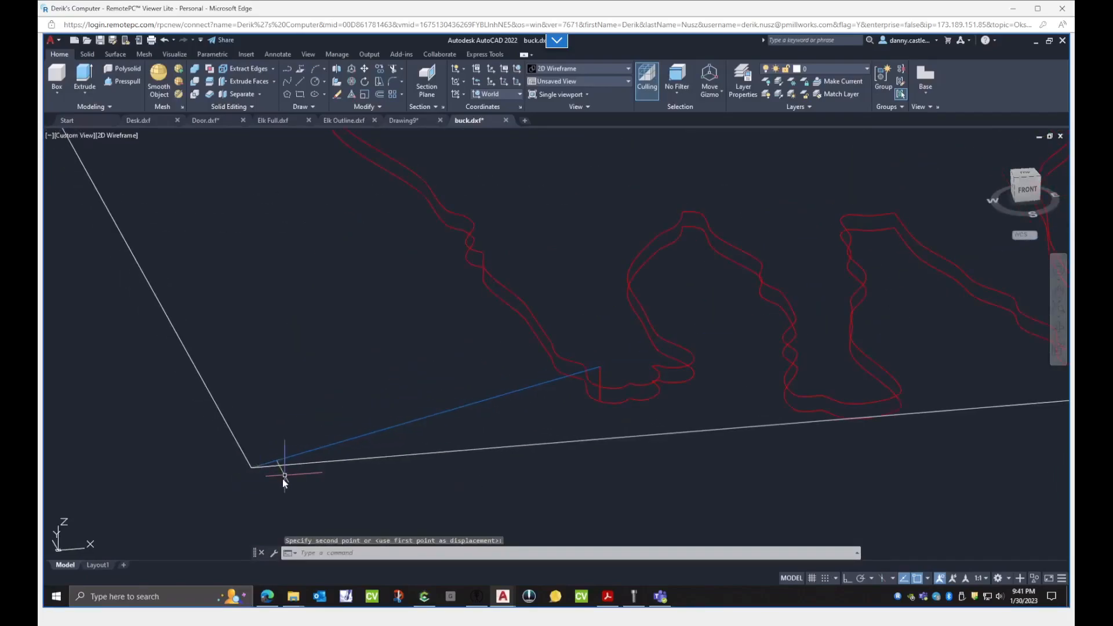
{"action": "left_click", "coordinate": [490, 409]}
{"action": "left_click", "coordinate": [419, 360]}
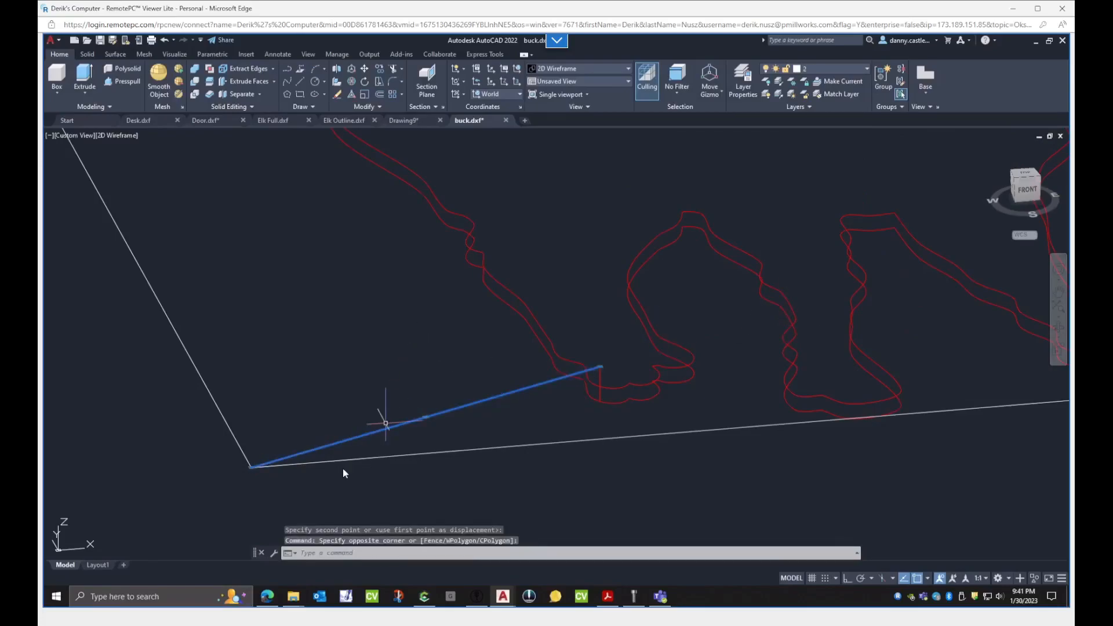
{"action": "scroll", "coordinate": [242, 471], "scroll_direction": "up", "scroll_amount": 4}
{"action": "scroll", "coordinate": [242, 450], "scroll_direction": "down", "scroll_amount": 3}
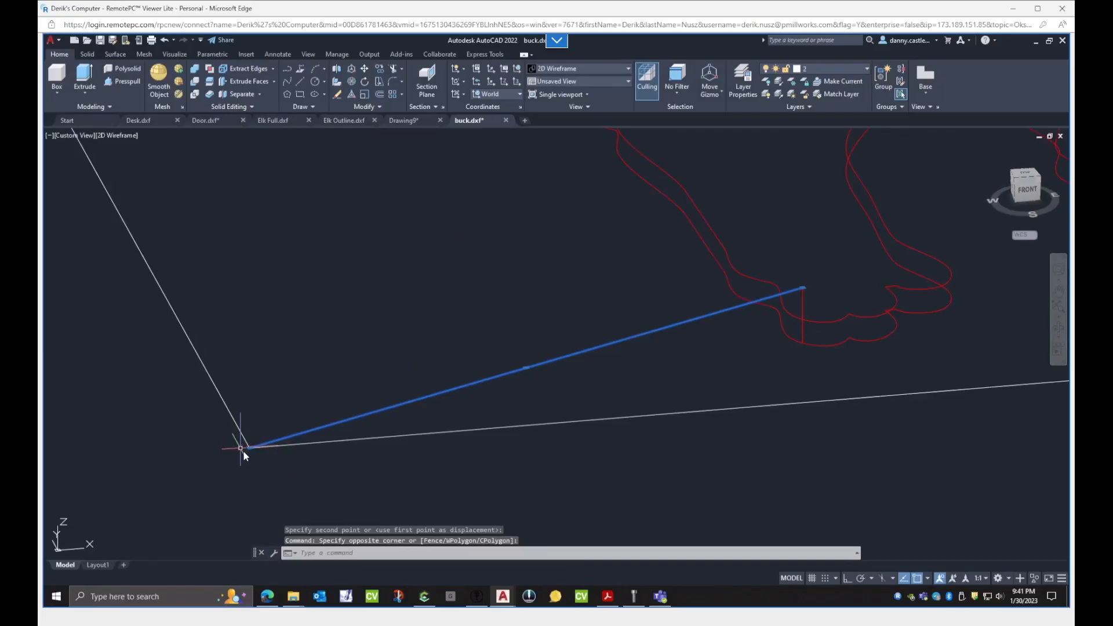
{"action": "key", "text": "Delete"}
- Inspect the toolpath's depth levels relative to the square from the front and from an angled view
{"action": "scroll", "coordinate": [542, 376], "scroll_direction": "down", "scroll_amount": 7}
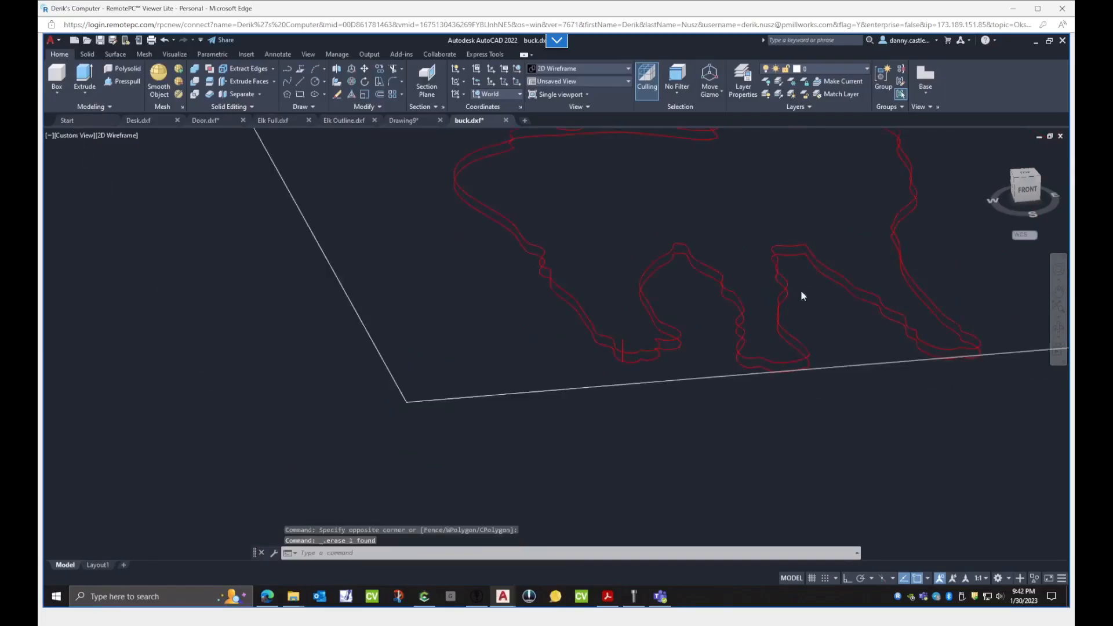
{"action": "left_click", "coordinate": [1027, 190]}
{"action": "scroll", "coordinate": [519, 348], "scroll_direction": "up", "scroll_amount": 5}
{"action": "scroll", "coordinate": [360, 313], "scroll_direction": "down", "scroll_amount": 8}
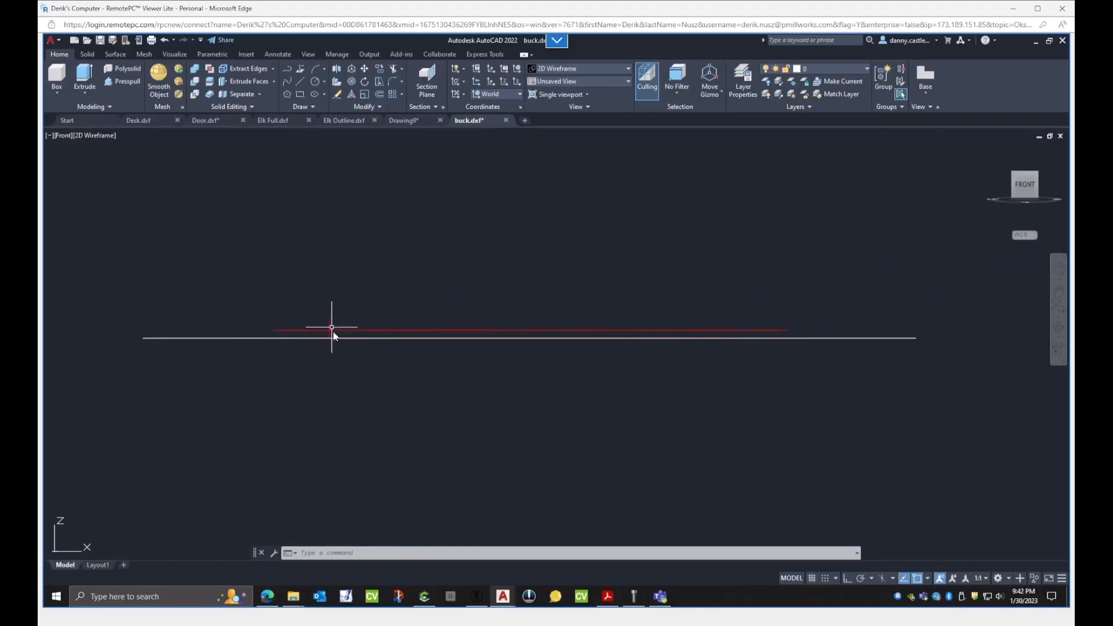
{"action": "middle_click_drag", "start_coordinate": [345, 261], "coordinate": [346, 357], "text": "shift"}
{"action": "scroll", "coordinate": [342, 336], "scroll_direction": "down", "scroll_amount": 5}
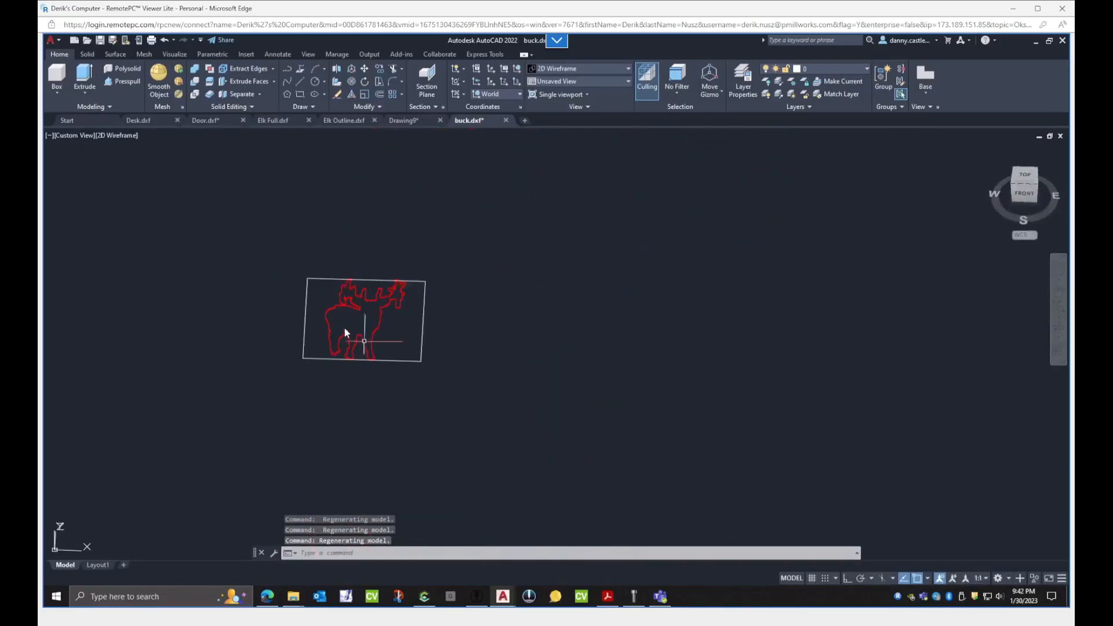
{"action": "scroll", "coordinate": [331, 301], "scroll_direction": "up", "scroll_amount": 4}
{"action": "left_click", "coordinate": [298, 232]}
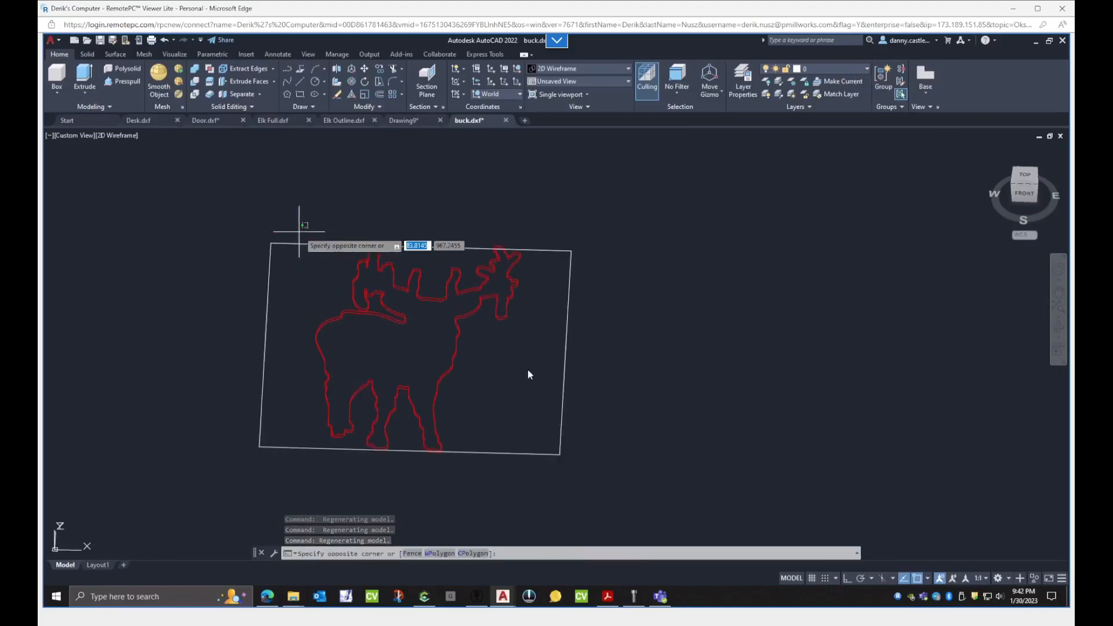
{"action": "left_click", "coordinate": [530, 464]}
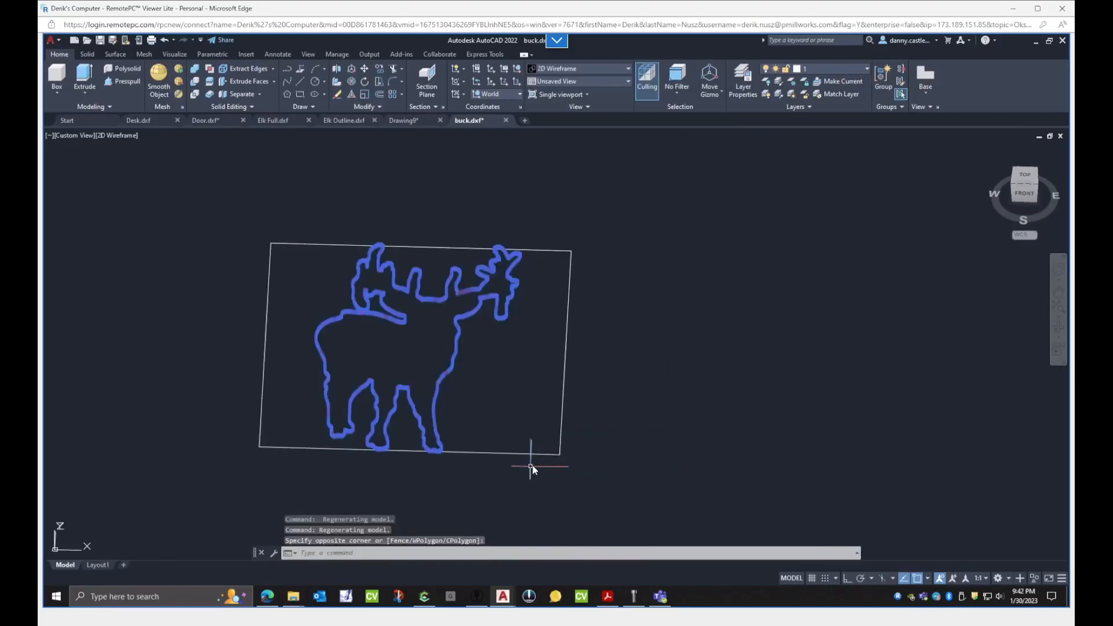
{"action": "type", "text": "m"}
{"action": "key", "text": "Return"}
{"action": "left_click", "coordinate": [628, 411]}
{"action": "key", "text": "F8"}
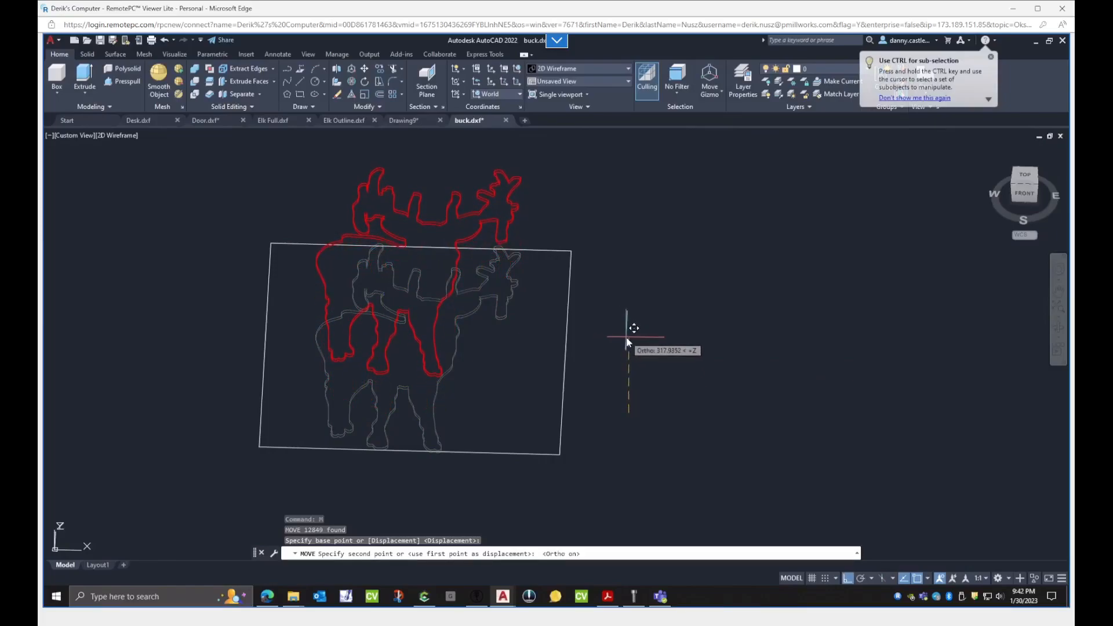
{"action": "key", "text": "Escape"}
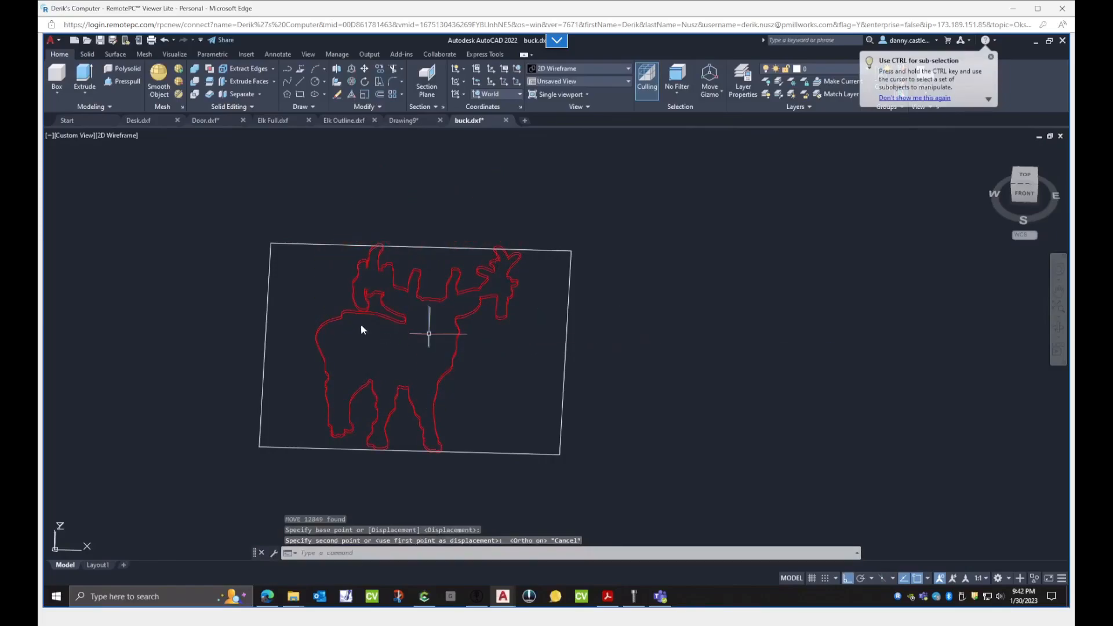
- Create a layer named Procpart_19_05 with colour 40
{"action": "left_click", "coordinate": [742, 82]}
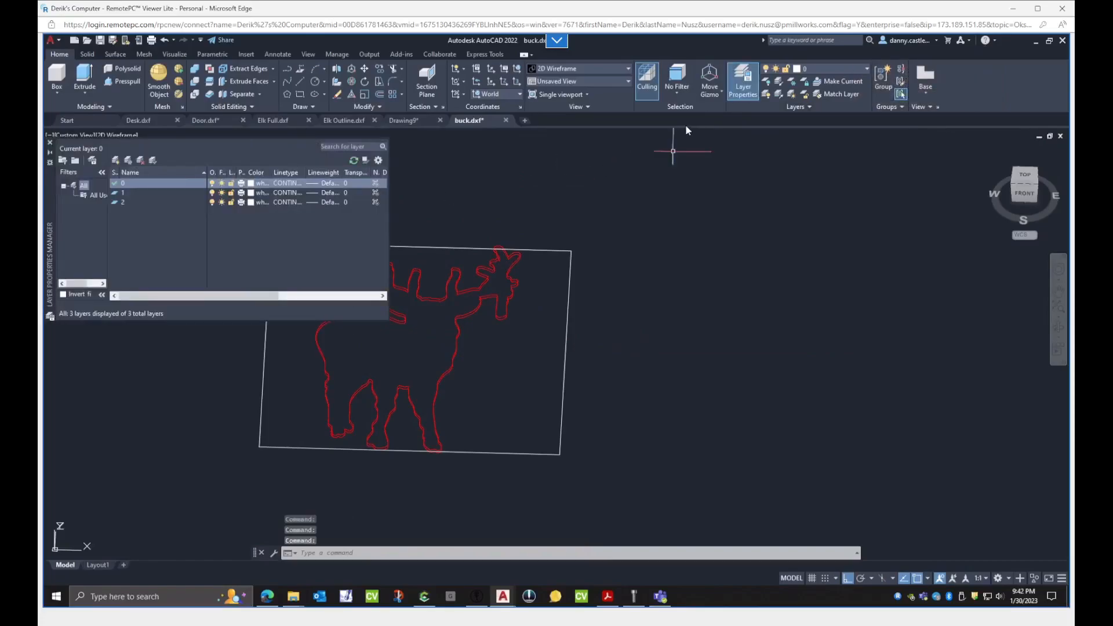
{"action": "left_click", "coordinate": [117, 158]}
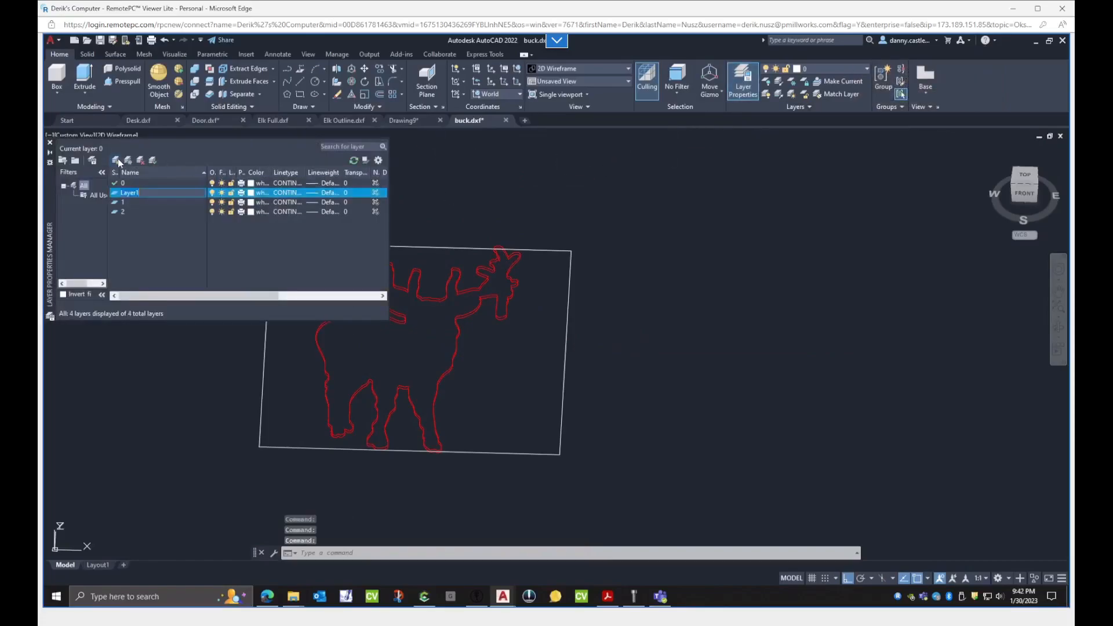
{"action": "type", "text": "Procpar"}
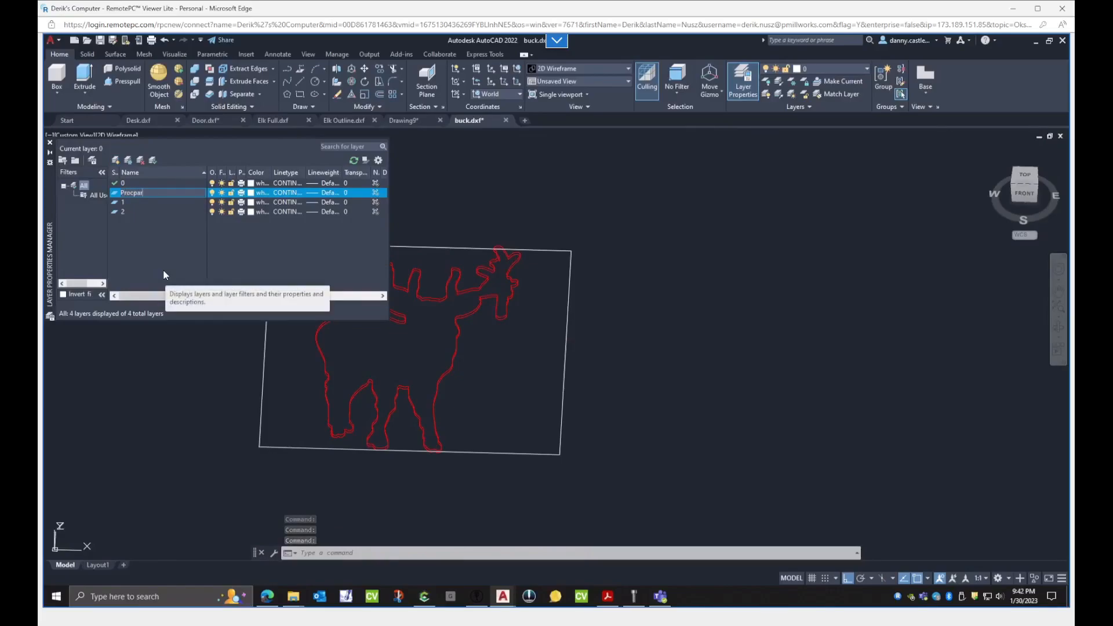
{"action": "type", "text": "t_19"}
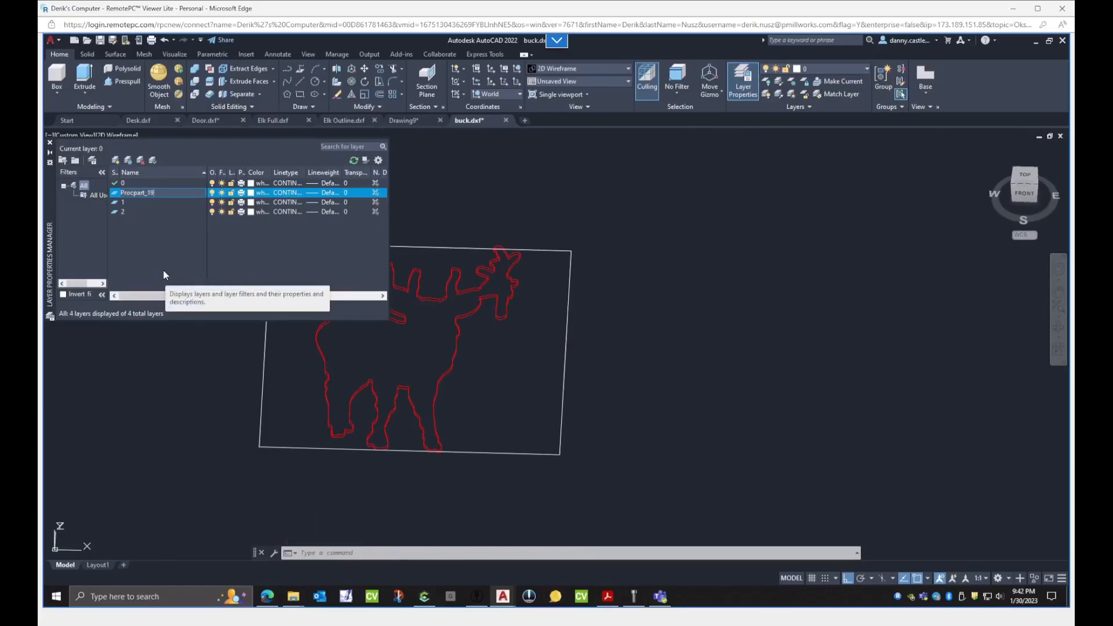
{"action": "type", "text": "_05"}
{"action": "left_click", "coordinate": [250, 193]}
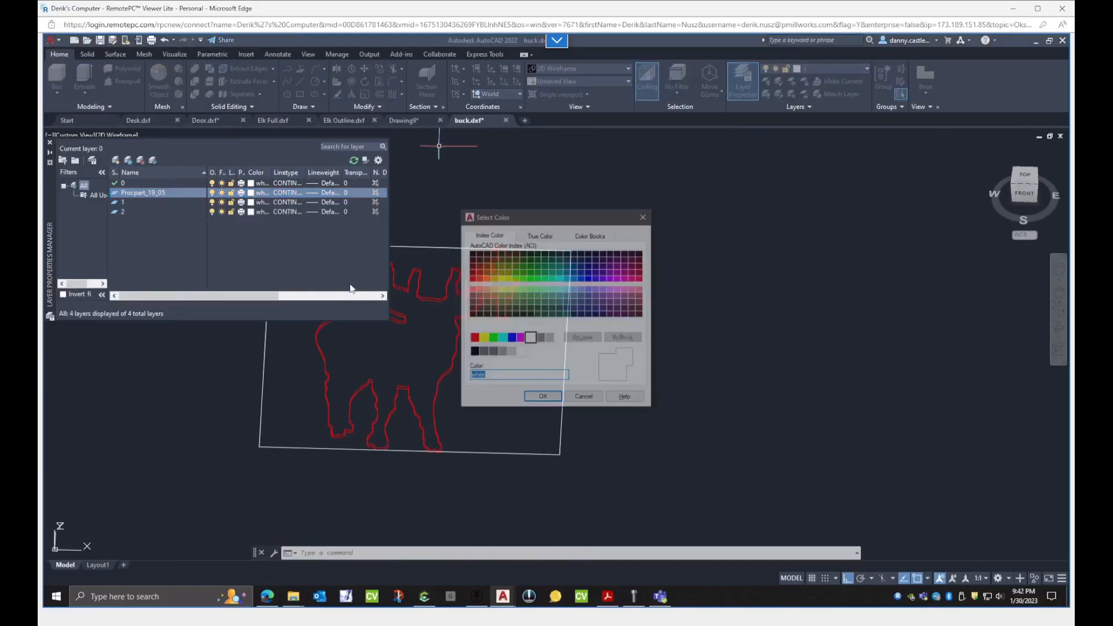
{"action": "left_click", "coordinate": [493, 279]}
{"action": "left_click", "coordinate": [542, 397]}
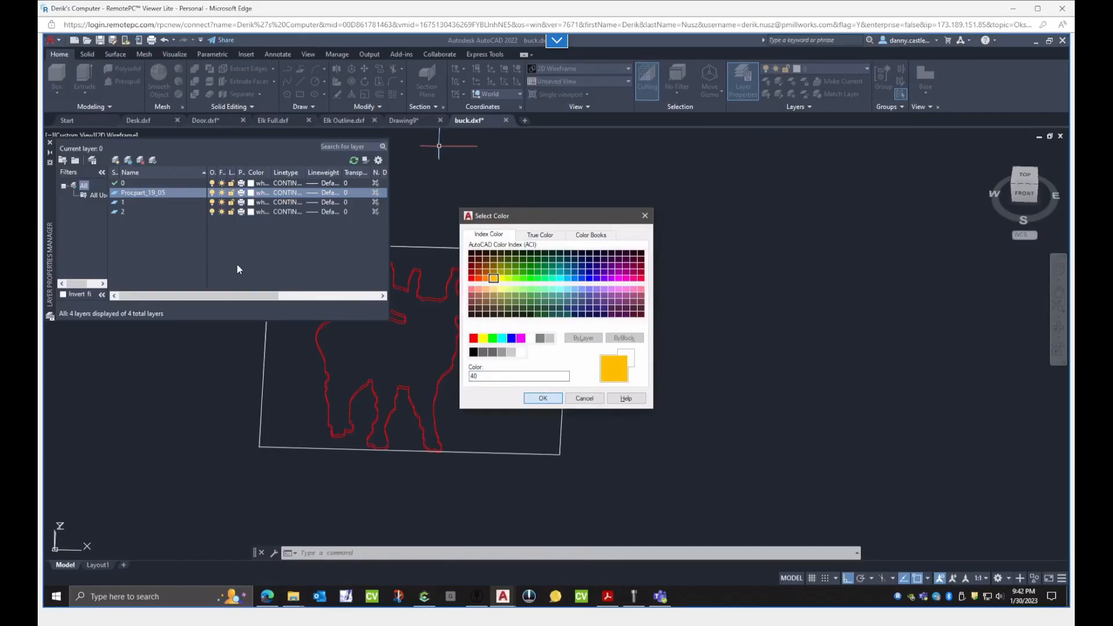
- Create a layer named V_Trim_-0_1_T140 with the colour red and close the layer manager
{"action": "left_click", "coordinate": [115, 161]}
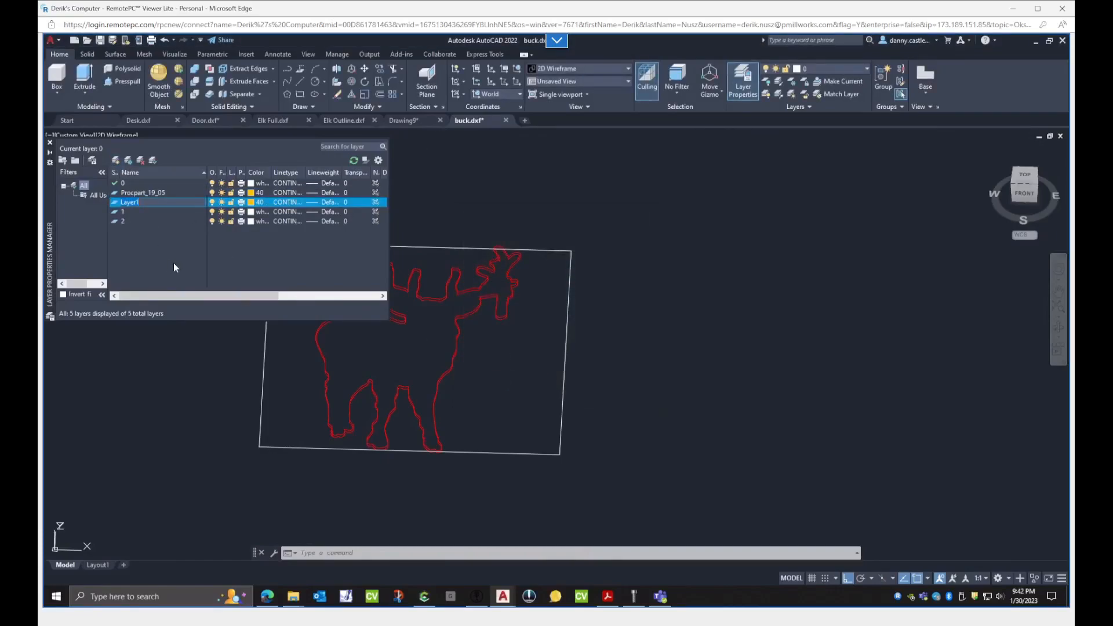
{"action": "type", "text": "V"}
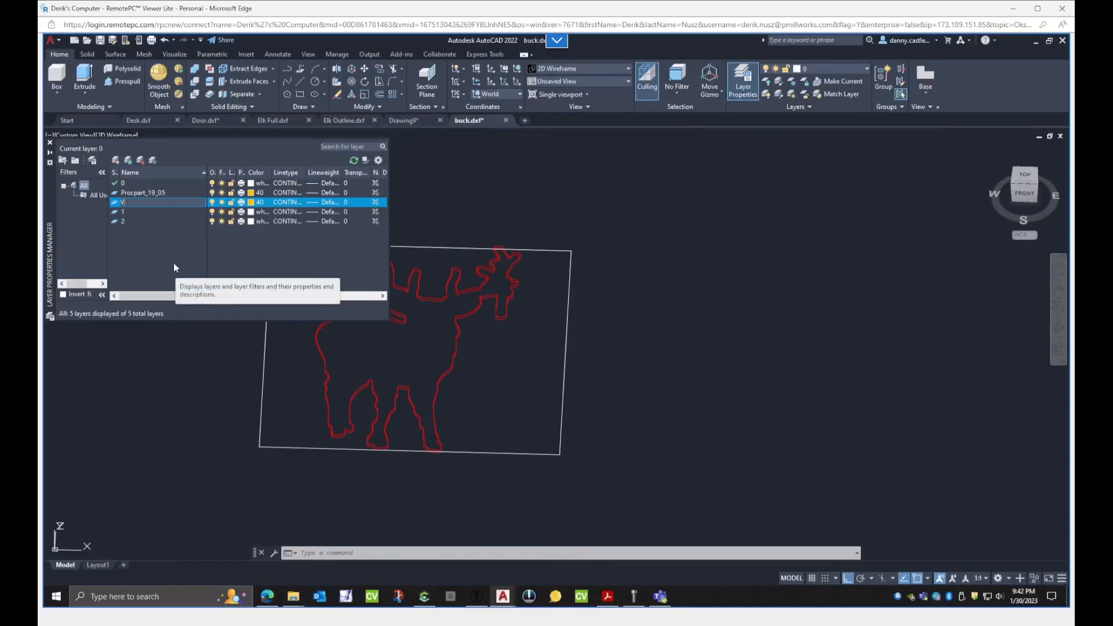
{"action": "type", "text": "-T"}
{"action": "type", "text": "Trim"}
{"action": "type", "text": "_"}
{"action": "type", "text": "-0"}
{"action": "type", "text": "_1_"}
{"action": "type", "text": "T140"}
{"action": "left_click", "coordinate": [255, 202]}
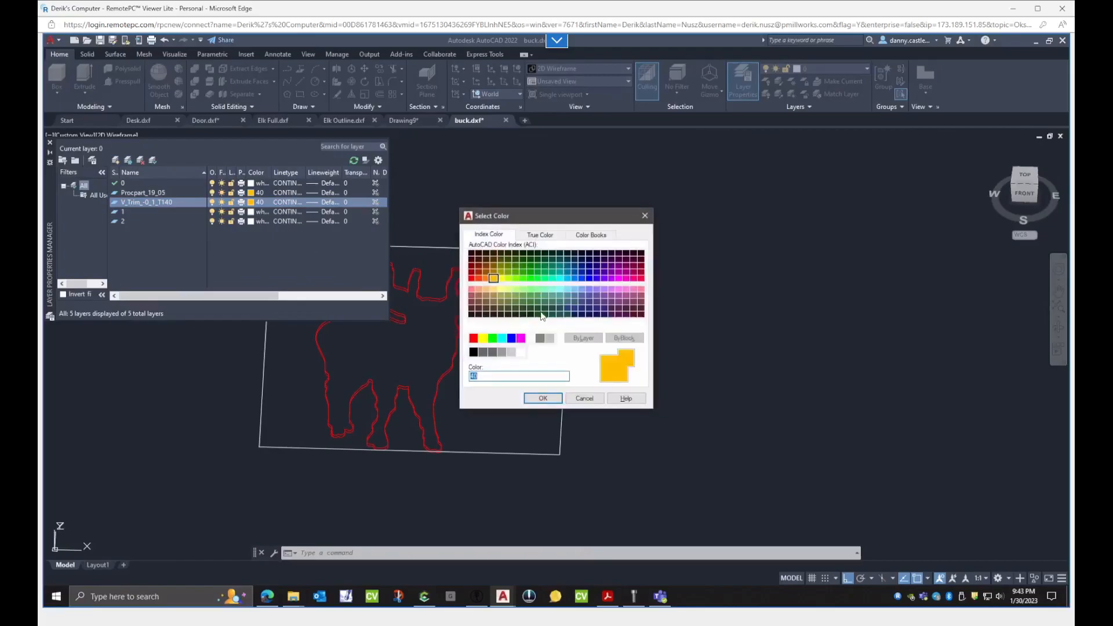
{"action": "left_click", "coordinate": [473, 338]}
{"action": "left_click", "coordinate": [543, 399]}
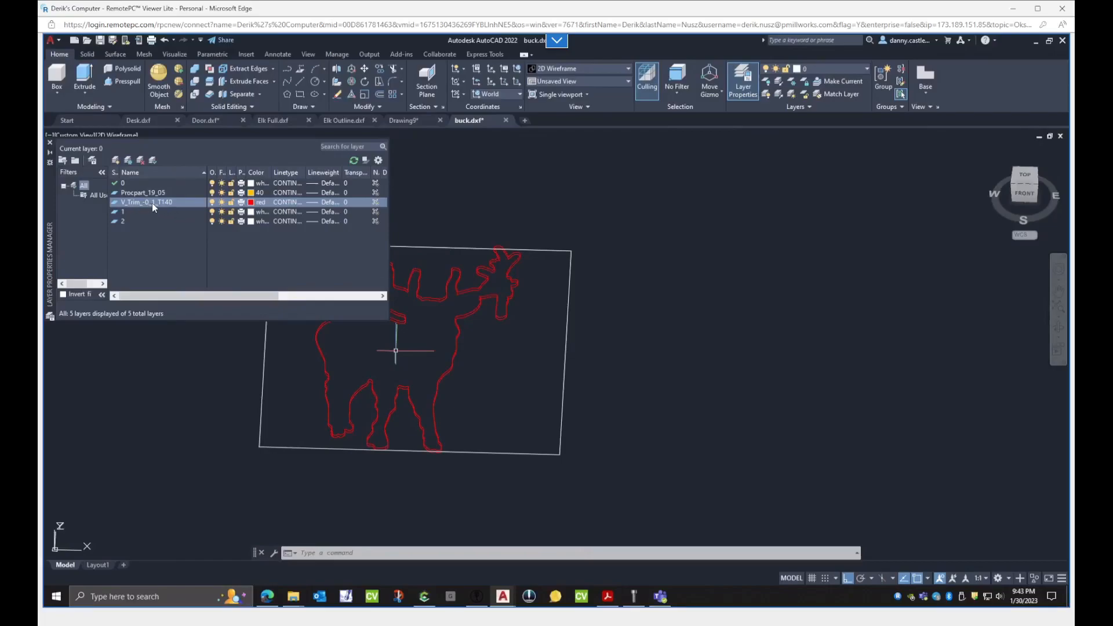
{"action": "left_click", "coordinate": [50, 142]}
- Assign the whole buck toolpath to the V_Trim_-0_1_T140 layer
{"action": "left_click", "coordinate": [288, 207]}
{"action": "left_click", "coordinate": [545, 463]}
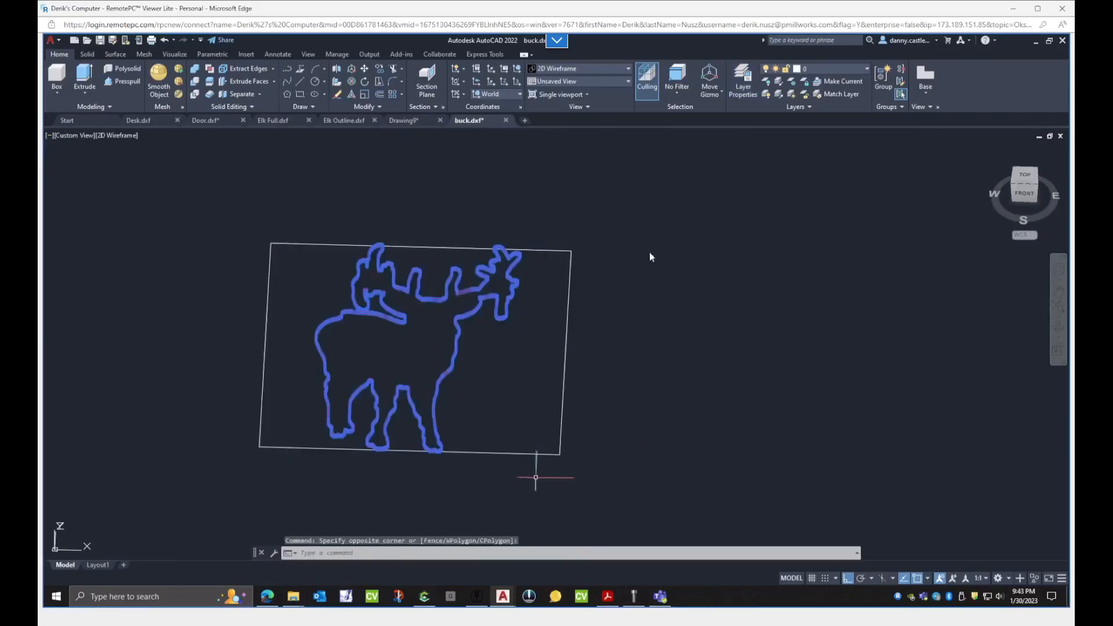
{"action": "left_click", "coordinate": [829, 68]}
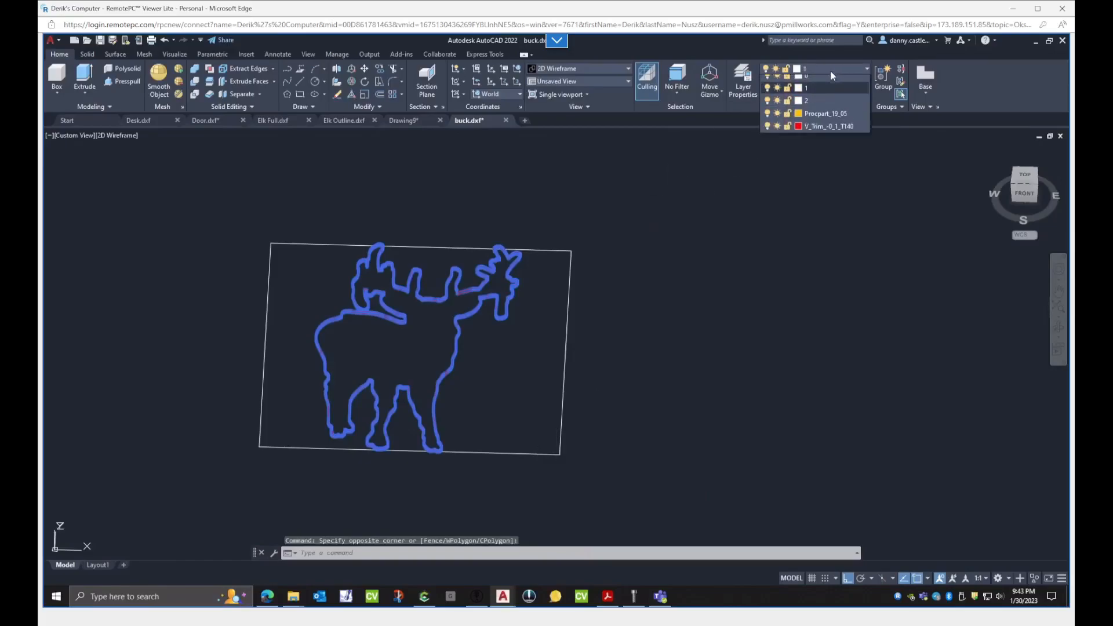
{"action": "left_click", "coordinate": [829, 132]}
{"action": "key", "text": "Escape"}
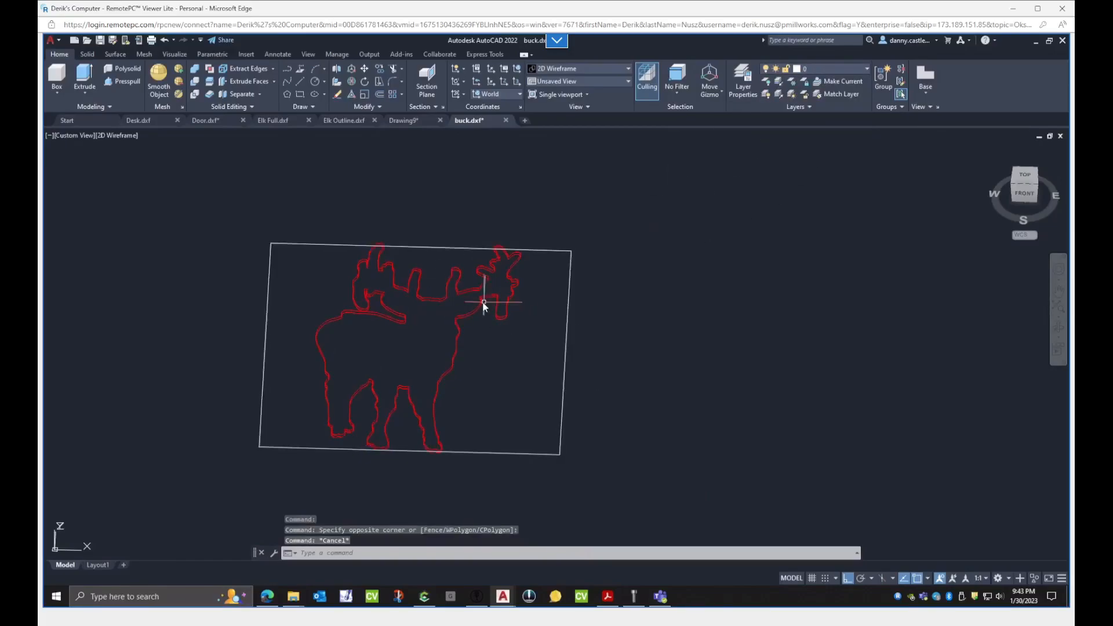
- Set the colour of all the buck toolpath lines to ByLayer and deselect them
{"action": "left_click", "coordinate": [284, 203]}
{"action": "left_click", "coordinate": [547, 501]}
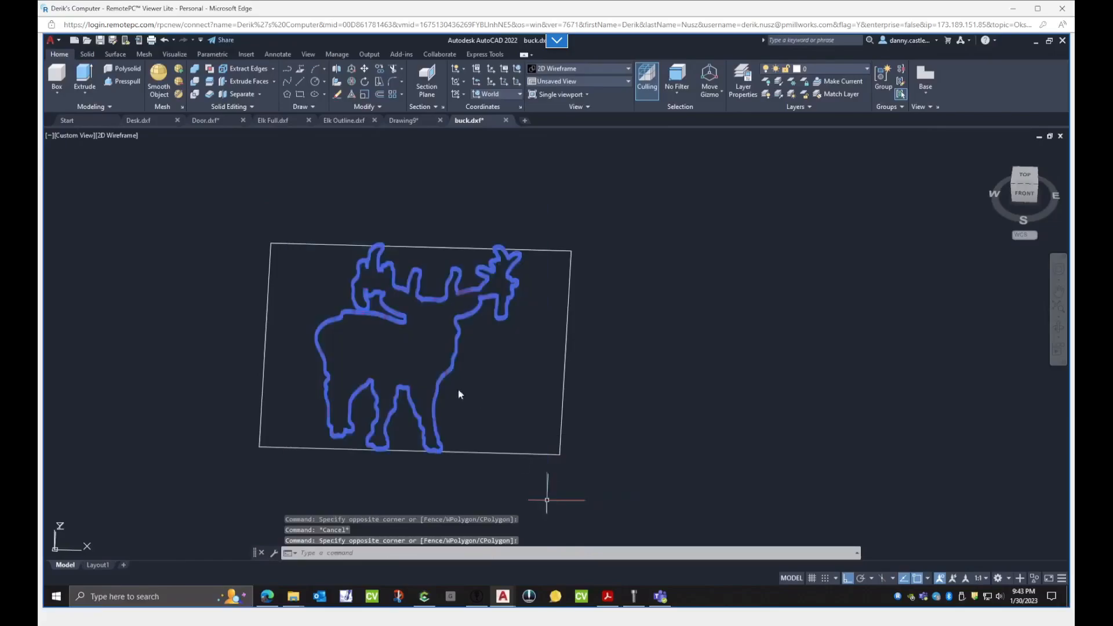
{"action": "right_click", "coordinate": [447, 369]}
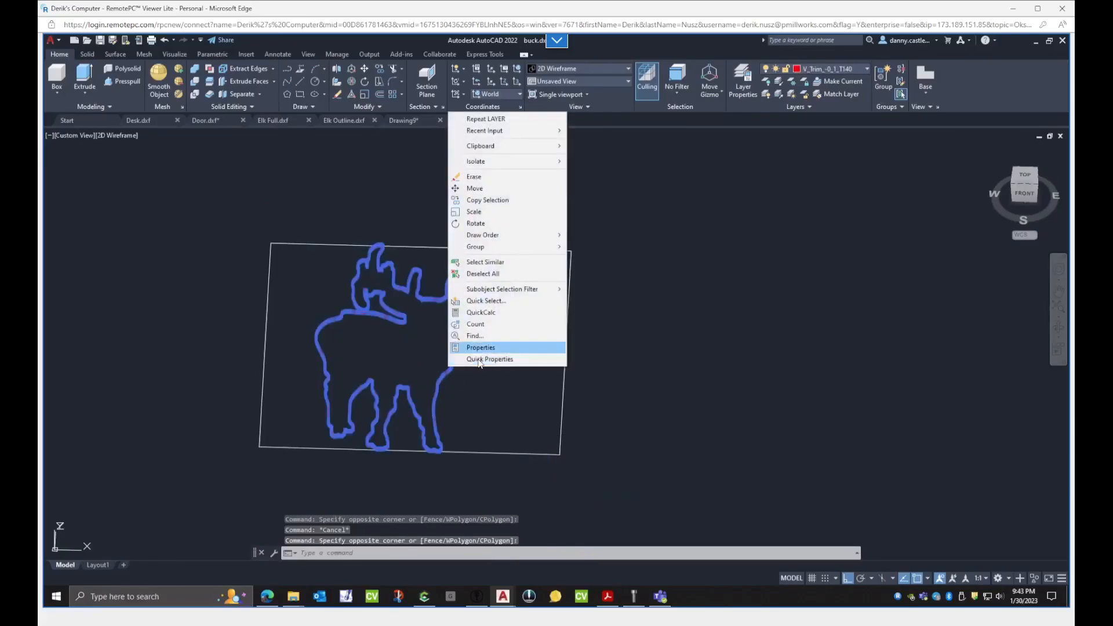
{"action": "left_click", "coordinate": [480, 360]}
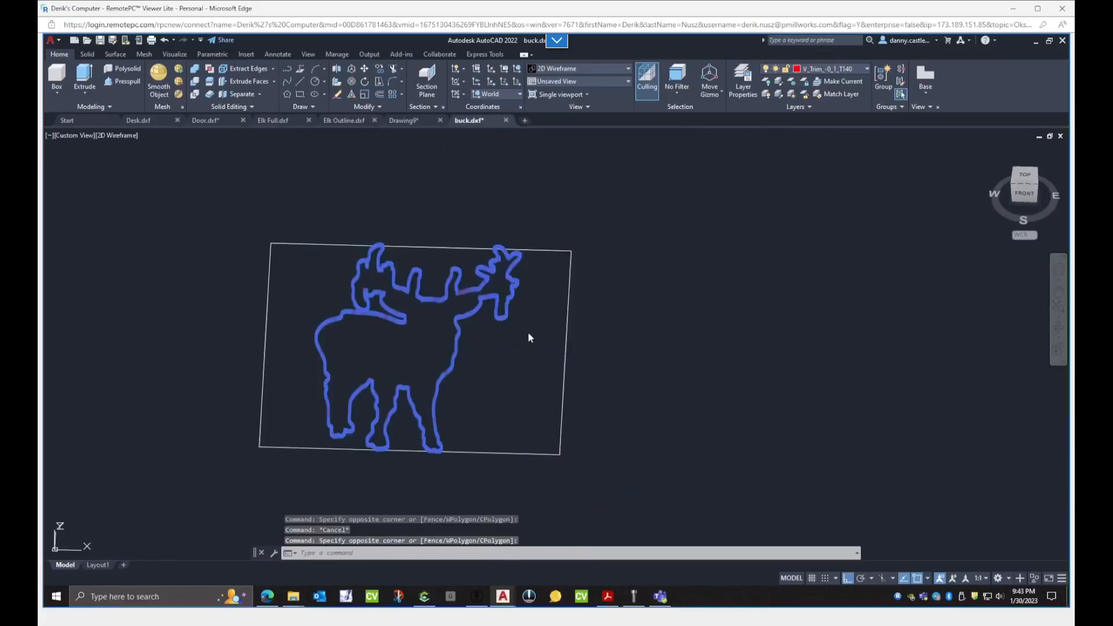
{"action": "left_click", "coordinate": [669, 282]}
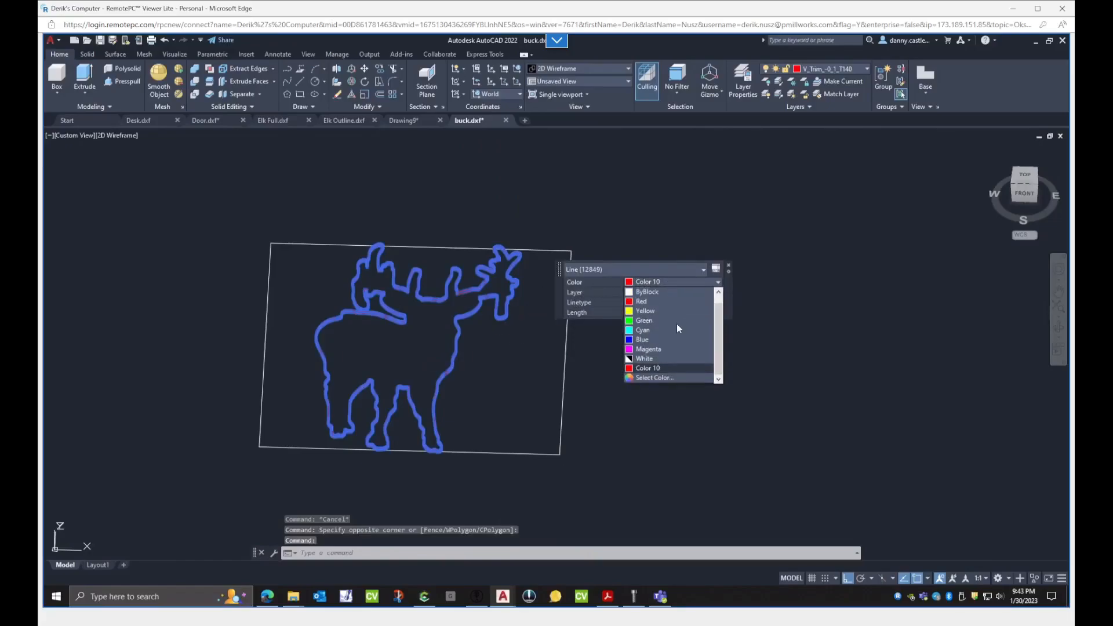
{"action": "scroll", "coordinate": [667, 310], "scroll_direction": "up", "scroll_amount": 1}
{"action": "left_click", "coordinate": [665, 294]}
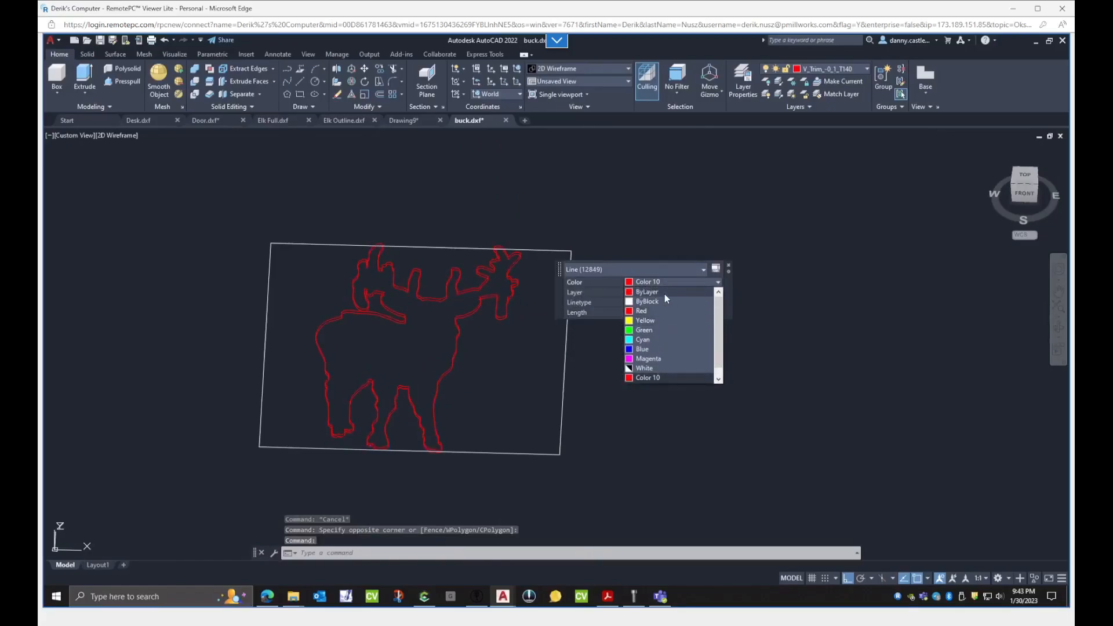
{"action": "left_click", "coordinate": [729, 268]}
{"action": "key", "text": "Escape"}
- Assign the rectangular frame around the buck to the Procpart_19_05 layer
{"action": "left_click", "coordinate": [607, 330]}
{"action": "left_click", "coordinate": [559, 273]}
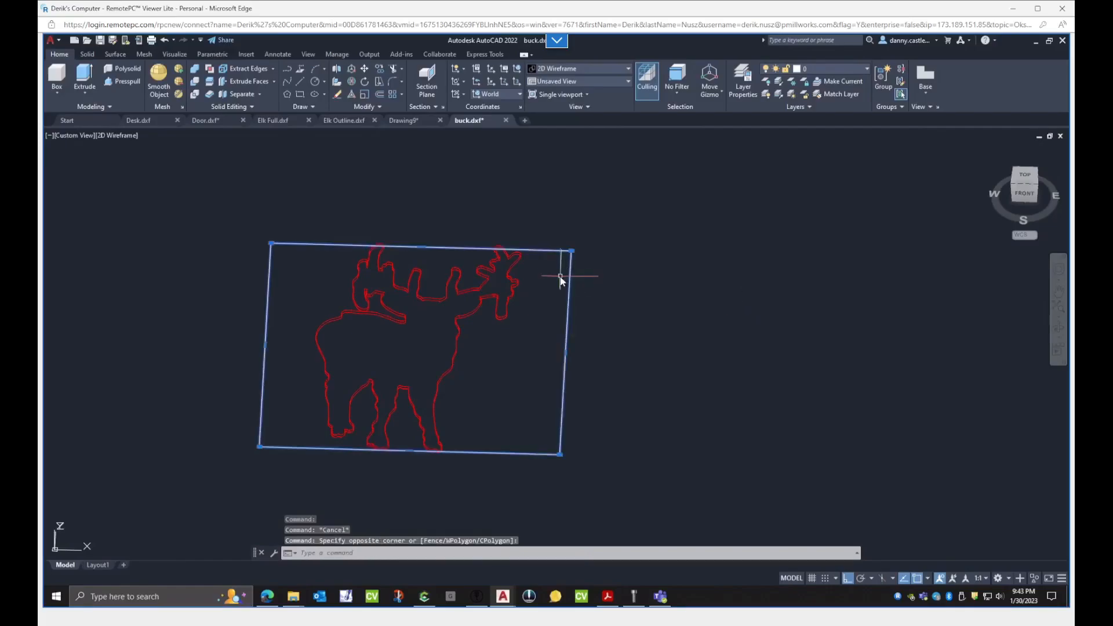
{"action": "left_click", "coordinate": [847, 70]}
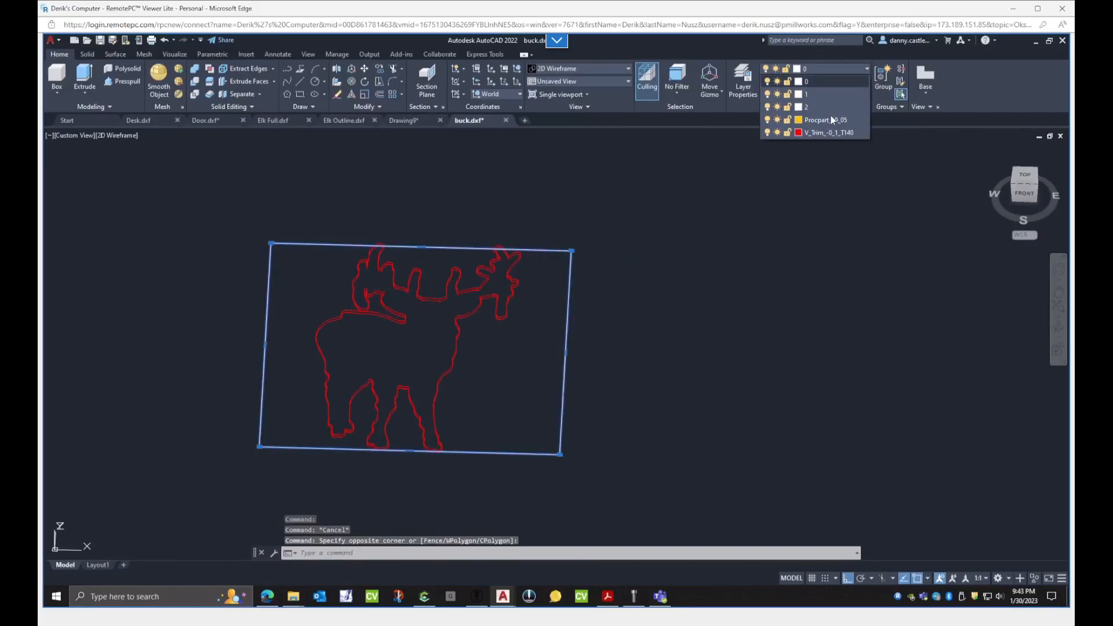
{"action": "left_click", "coordinate": [832, 120]}
{"action": "key", "text": "Escape"}
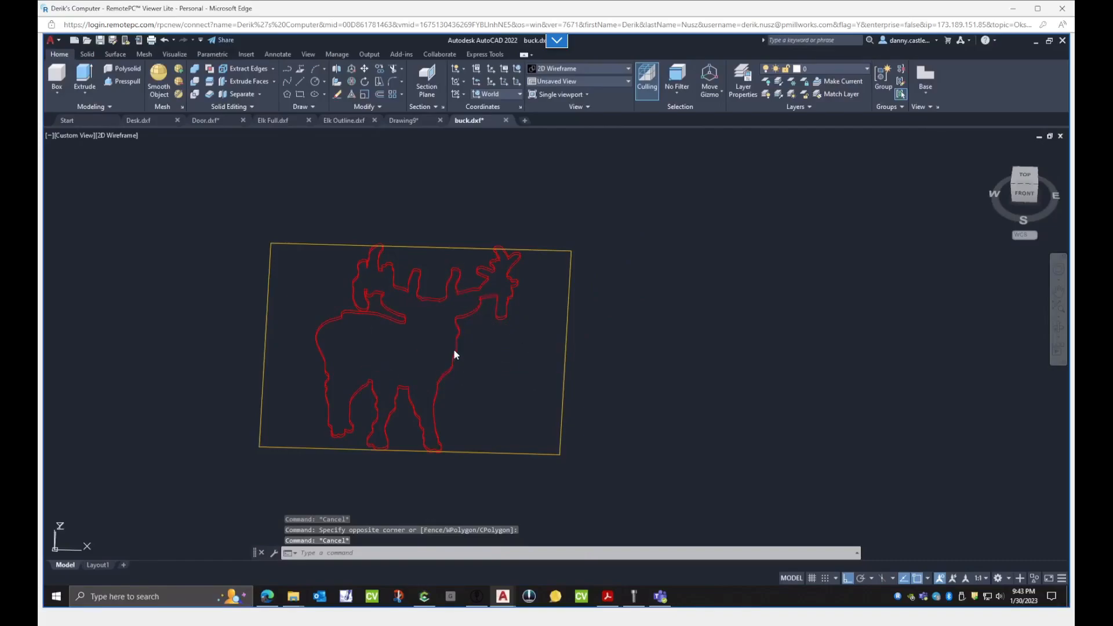
- Erase the vertical plunge lines that link the toolpath's depth levels at the buck's hoof
{"action": "scroll", "coordinate": [306, 442], "scroll_direction": "up", "scroll_amount": 4}
{"action": "scroll", "coordinate": [331, 408], "scroll_direction": "down", "scroll_amount": 6}
{"action": "scroll", "coordinate": [342, 428], "scroll_direction": "up", "scroll_amount": 8}
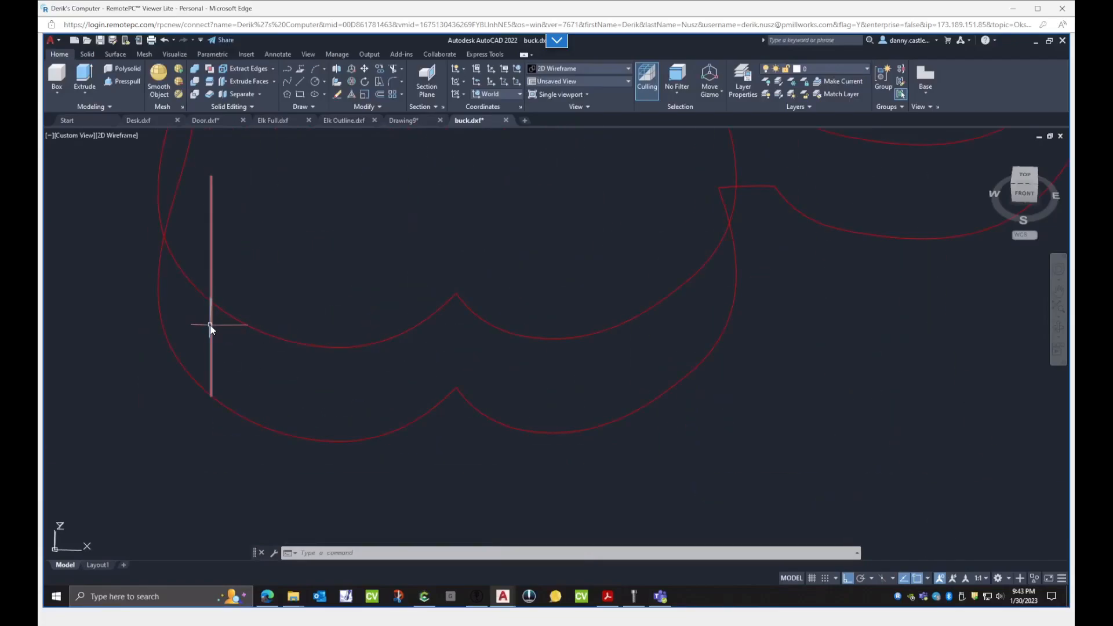
{"action": "left_click", "coordinate": [211, 325]}
{"action": "key", "text": "Delete"}
{"action": "left_click", "coordinate": [217, 336]}
{"action": "left_click", "coordinate": [199, 326]}
{"action": "key", "text": "Delete"}
{"action": "left_click", "coordinate": [221, 260]}
{"action": "left_click", "coordinate": [200, 235]}
{"action": "key", "text": "Delete"}
- Return to the top view showing the whole framed buck and save buck.dxf
{"action": "scroll", "coordinate": [247, 329], "scroll_direction": "down", "scroll_amount": 12}
{"action": "middle_click_drag", "start_coordinate": [320, 261], "coordinate": [311, 484]}
{"action": "middle_click_drag", "start_coordinate": [319, 353], "coordinate": [292, 461]}
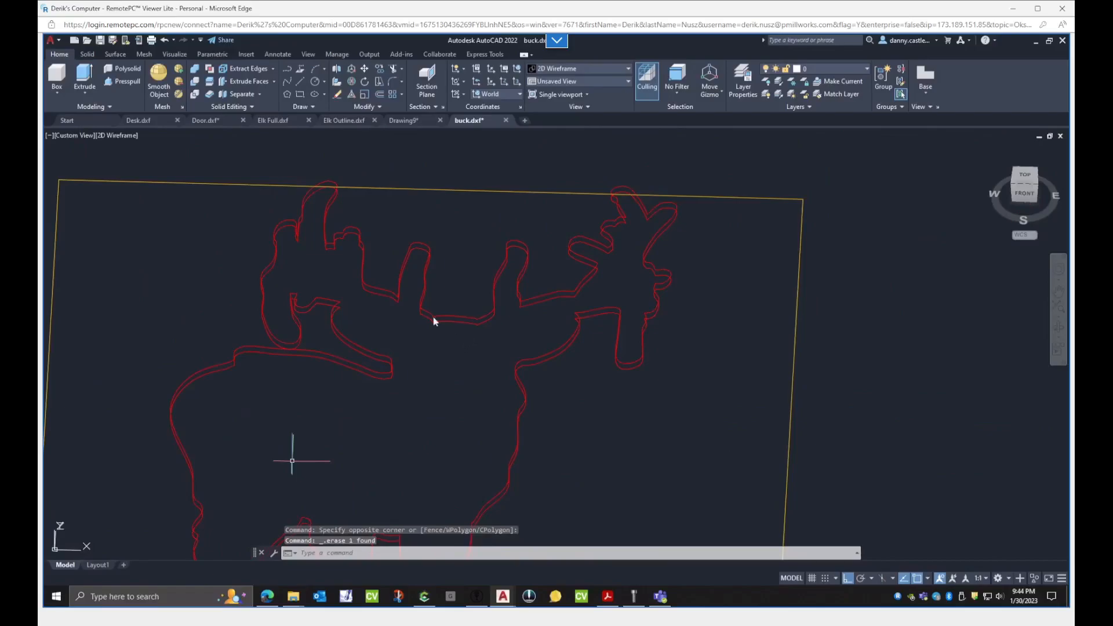
{"action": "scroll", "coordinate": [436, 243], "scroll_direction": "down", "scroll_amount": 8}
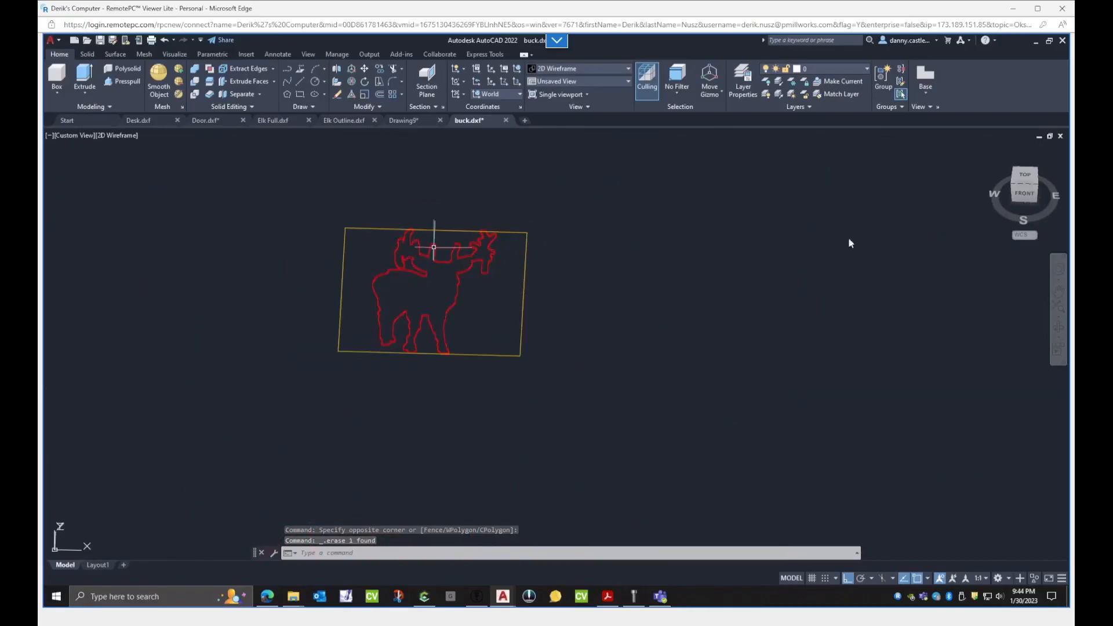
{"action": "left_click", "coordinate": [1025, 180]}
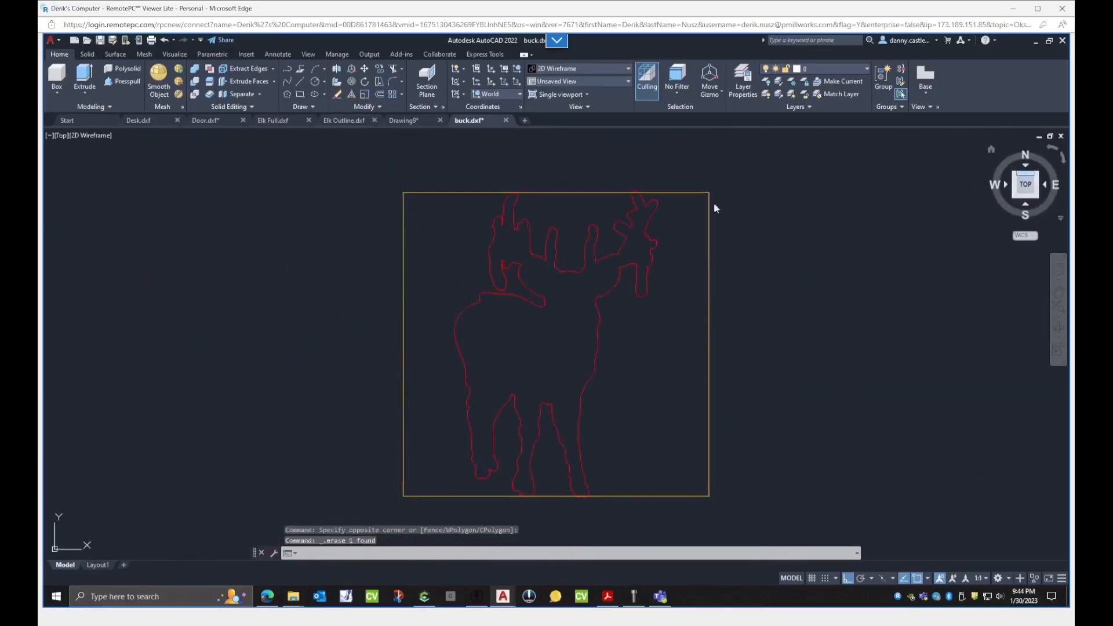
{"action": "left_click", "coordinate": [100, 40]}
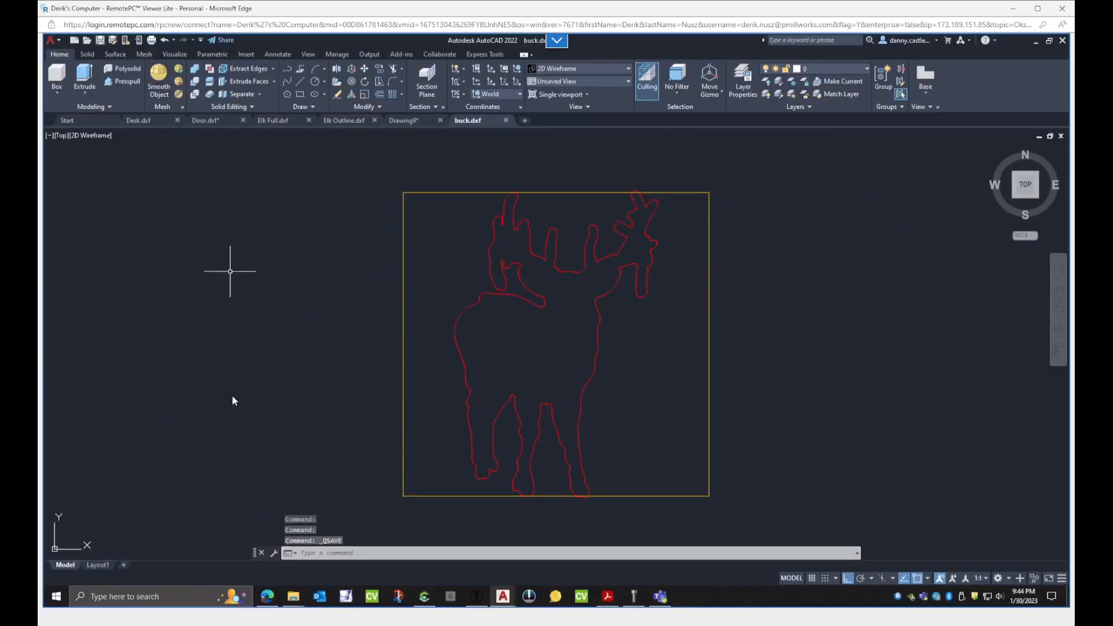
- Switch to woodWOP and start importing a 3D model into the new workpiece
{"action": "left_click", "coordinate": [349, 596]}
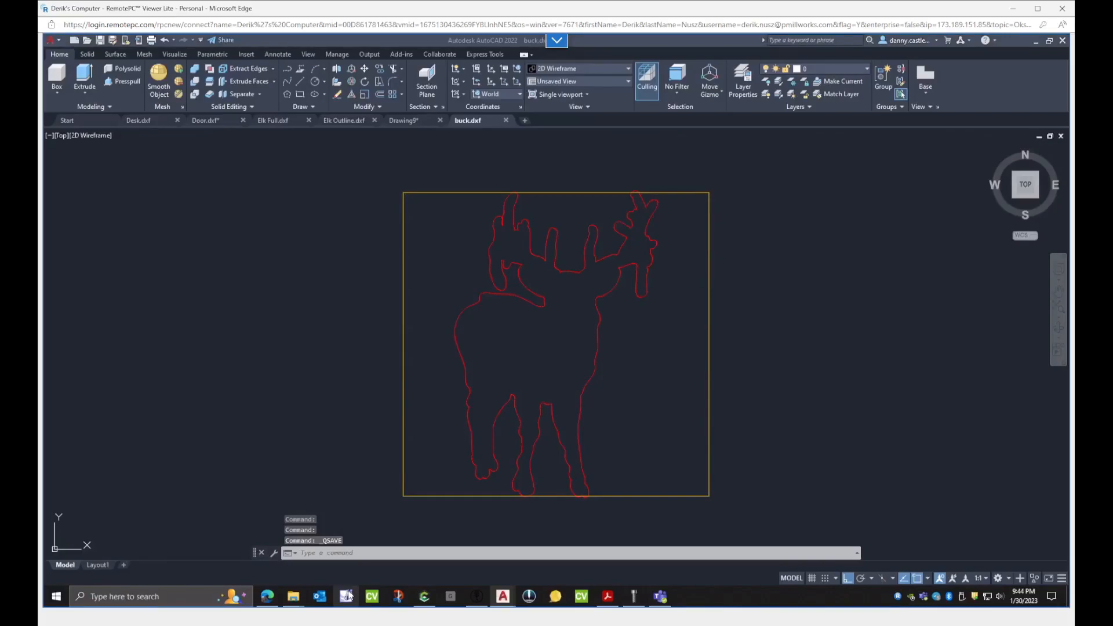
{"action": "left_click", "coordinate": [384, 343]}
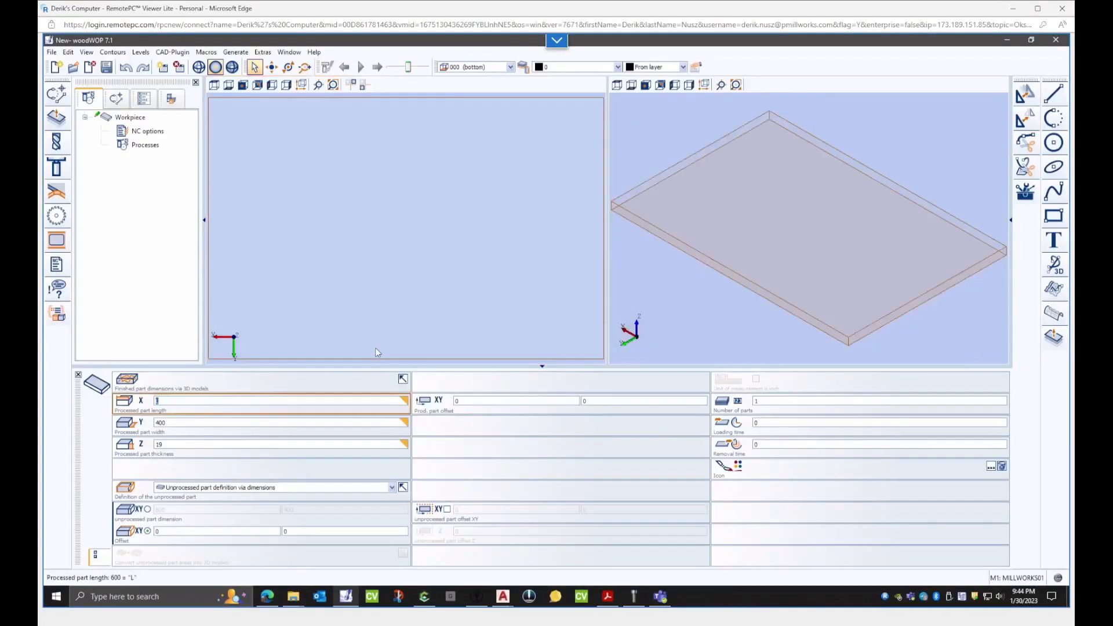
{"action": "left_click", "coordinate": [52, 53]}
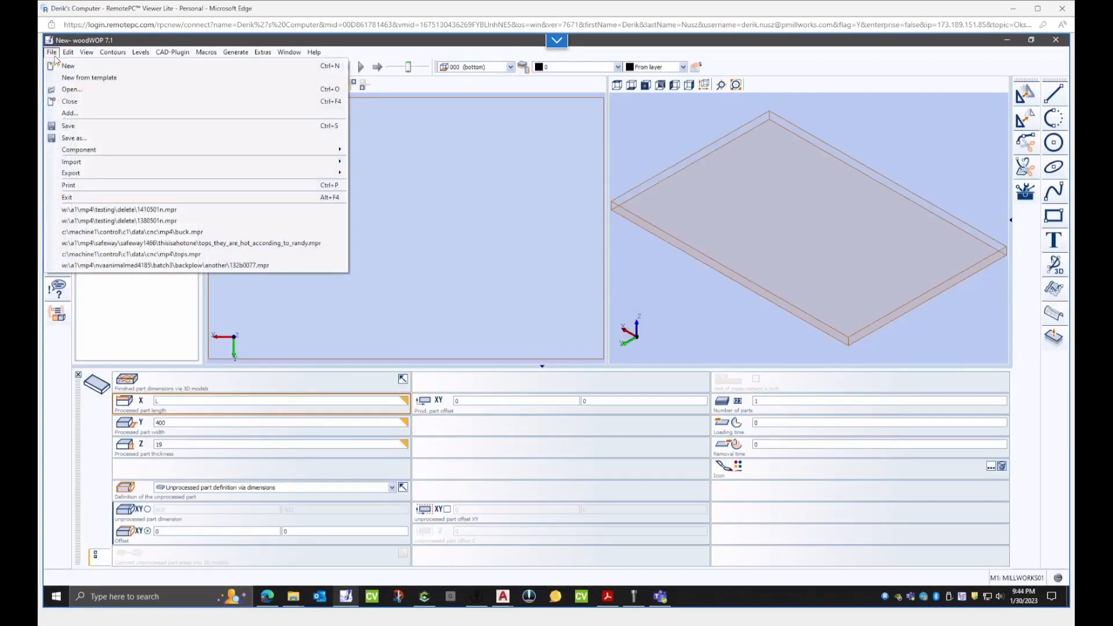
{"action": "mouse_move", "coordinate": [113, 164]}
{"action": "left_click", "coordinate": [370, 167]}
- Import buck.dxf from the Documents folder on the E: drive, converting it into woodWOP elements, contours and macros
{"action": "left_click", "coordinate": [183, 195]}
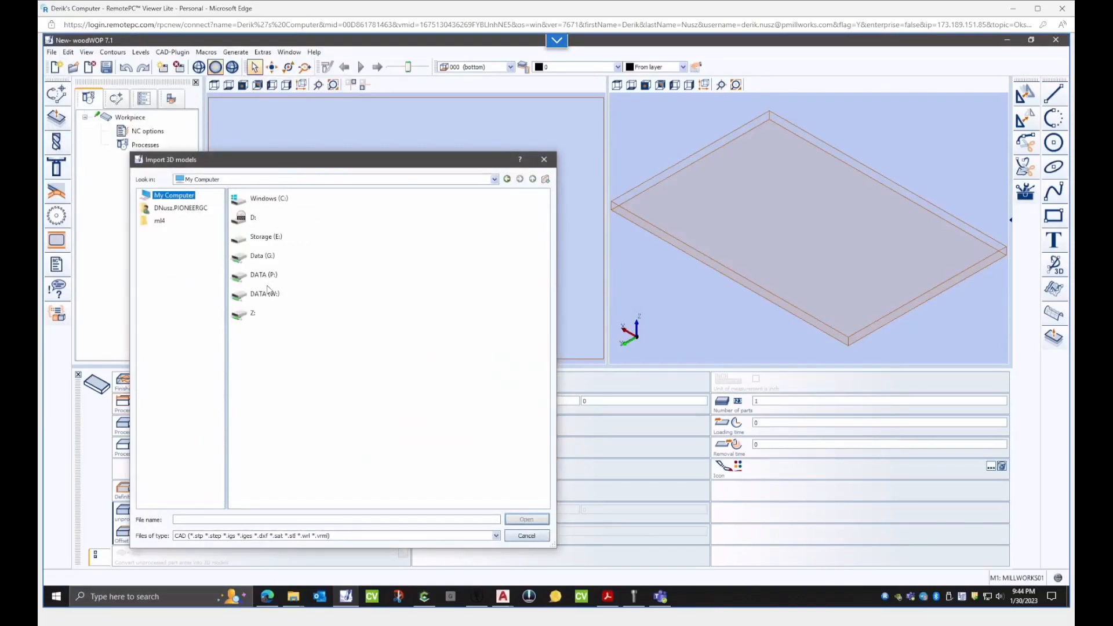
{"action": "double_click", "coordinate": [265, 295]}
{"action": "left_click", "coordinate": [180, 197]}
{"action": "double_click", "coordinate": [265, 236]}
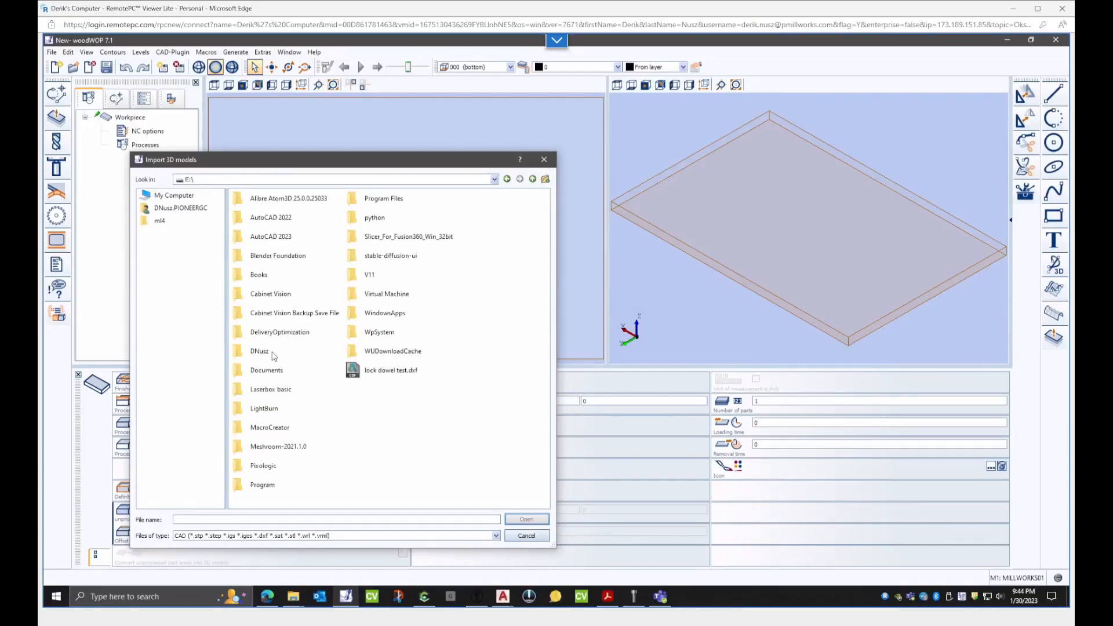
{"action": "double_click", "coordinate": [272, 352]}
{"action": "double_click", "coordinate": [258, 204]}
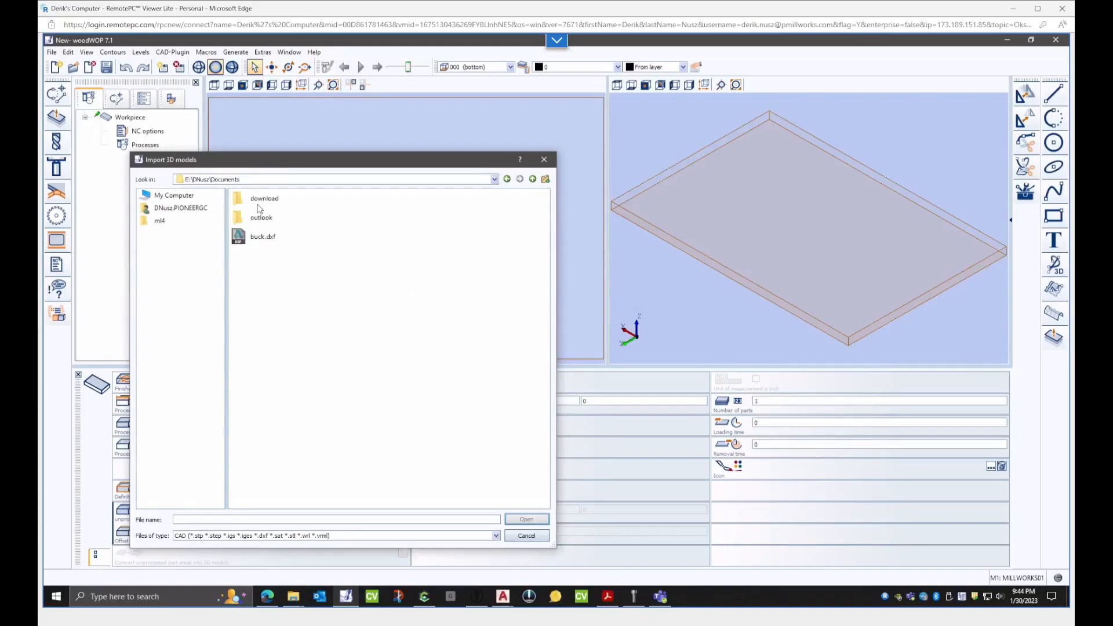
{"action": "double_click", "coordinate": [264, 236]}
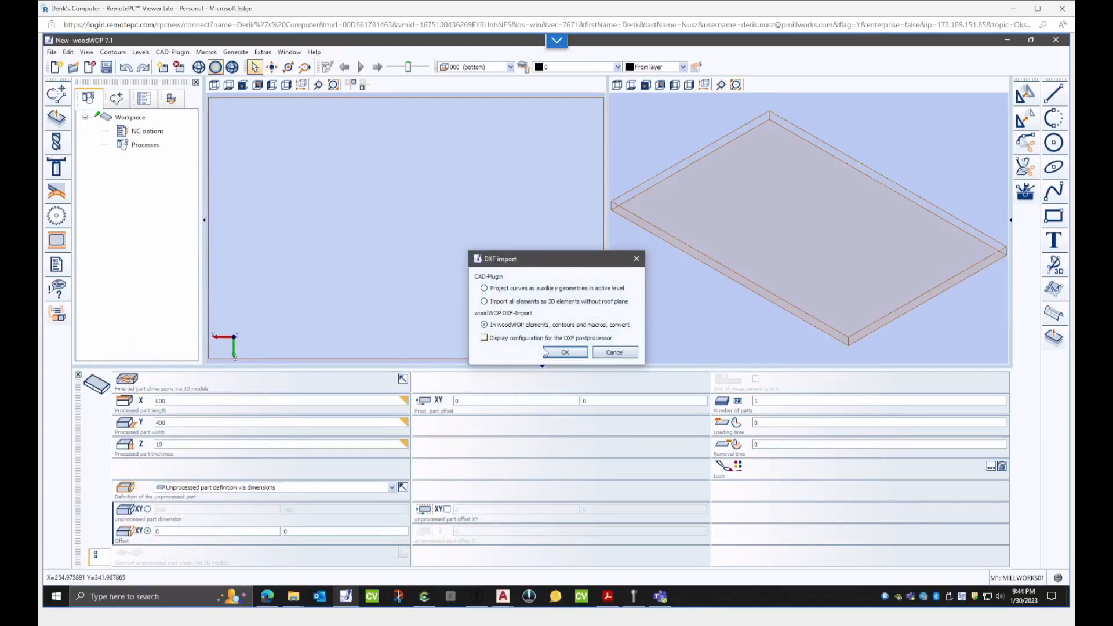
{"action": "left_click", "coordinate": [563, 352]}
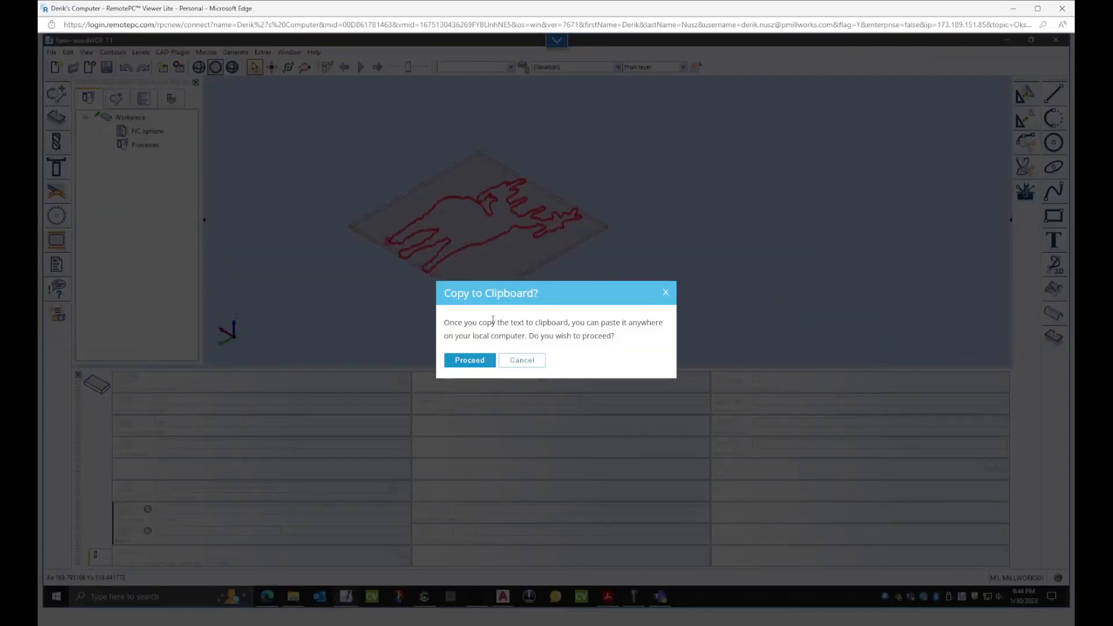
{"action": "left_click", "coordinate": [471, 360]}
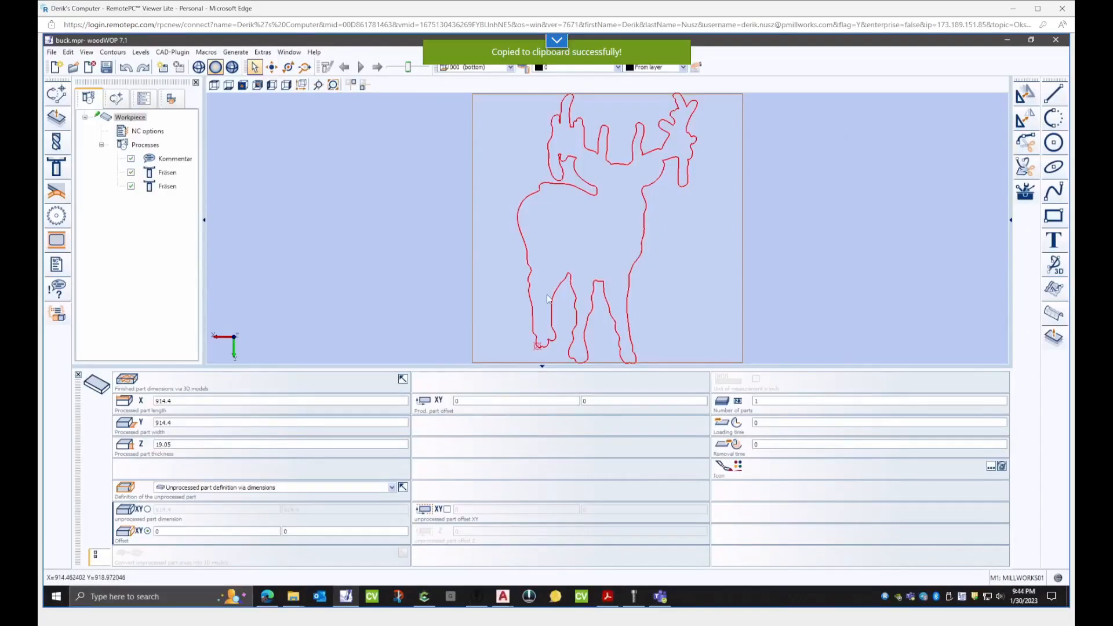
- Examine the imported buck contour against the workpiece edges, especially around the antler tips
{"action": "scroll", "coordinate": [527, 280], "scroll_direction": "up", "scroll_amount": 6}
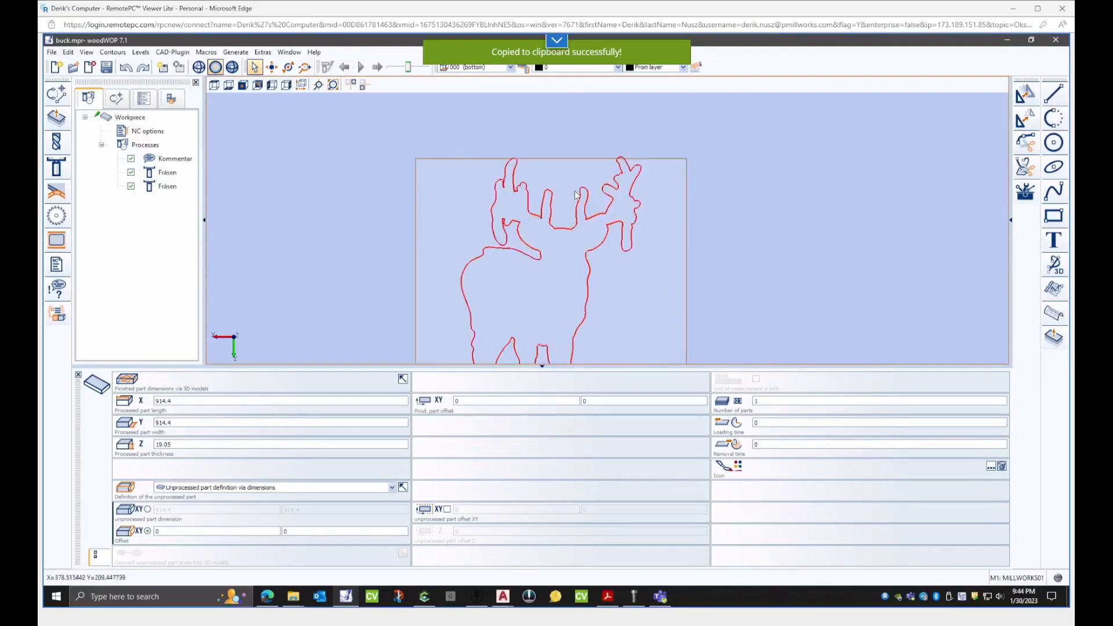
{"action": "scroll", "coordinate": [448, 102], "scroll_direction": "up", "scroll_amount": 4}
{"action": "scroll", "coordinate": [464, 154], "scroll_direction": "down", "scroll_amount": 4}
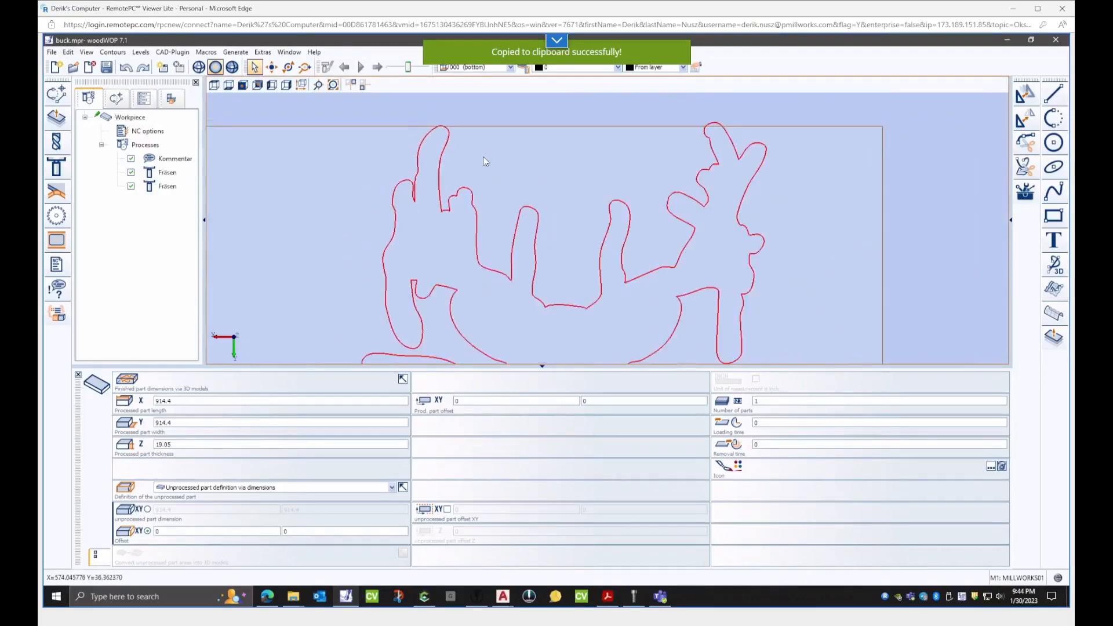
{"action": "scroll", "coordinate": [649, 138], "scroll_direction": "up", "scroll_amount": 4}
{"action": "scroll", "coordinate": [650, 137], "scroll_direction": "up", "scroll_amount": 2}
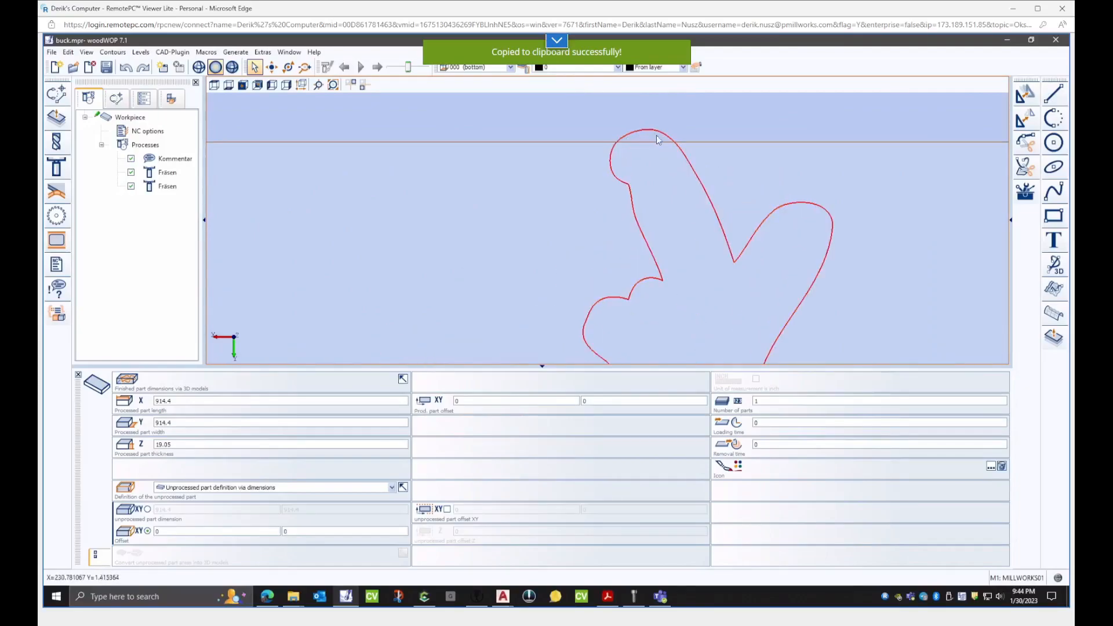
{"action": "left_click", "coordinate": [614, 162]}
{"action": "scroll", "coordinate": [666, 144], "scroll_direction": "up", "scroll_amount": 2}
{"action": "scroll", "coordinate": [666, 140], "scroll_direction": "up", "scroll_amount": 1}
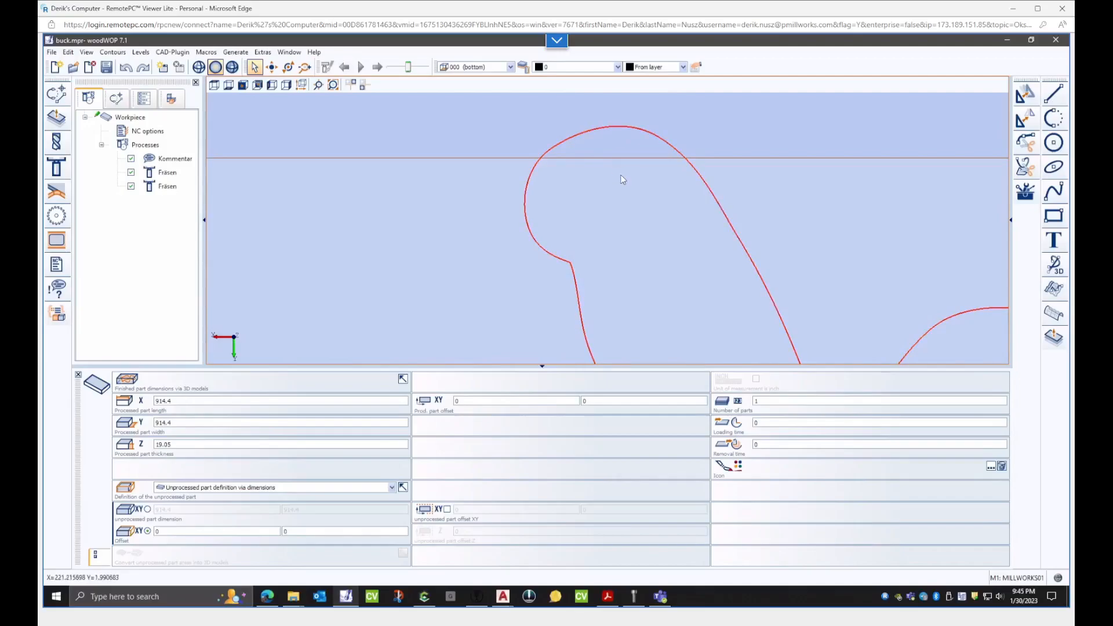
{"action": "scroll", "coordinate": [613, 130], "scroll_direction": "down", "scroll_amount": 4}
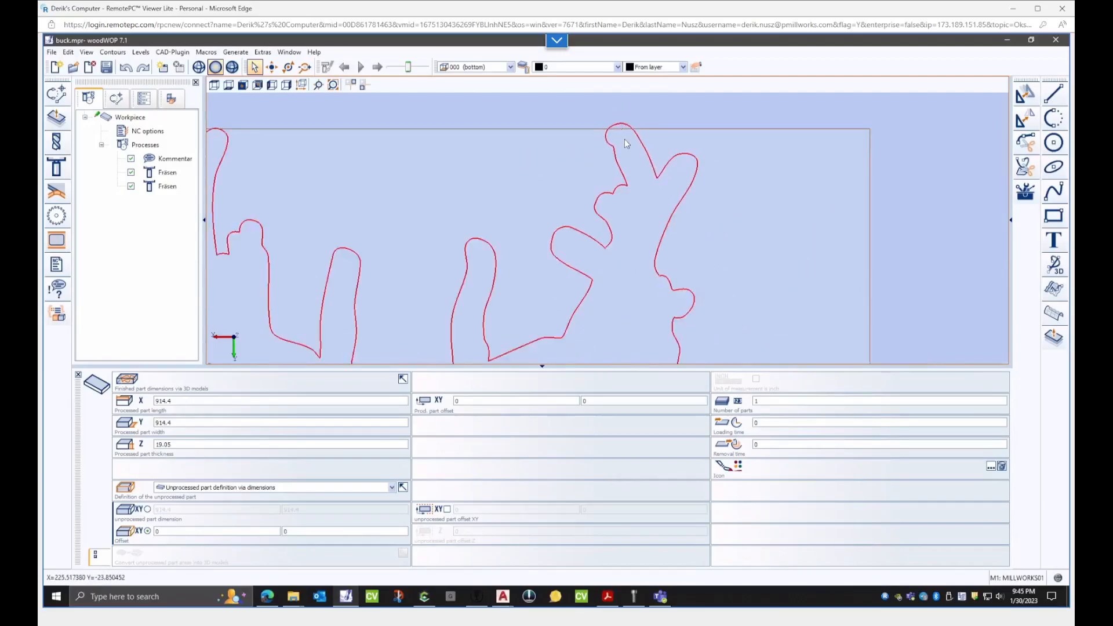
{"action": "scroll", "coordinate": [611, 129], "scroll_direction": "down", "scroll_amount": 3}
{"action": "scroll", "coordinate": [551, 237], "scroll_direction": "up", "scroll_amount": 2}
{"action": "scroll", "coordinate": [518, 187], "scroll_direction": "down", "scroll_amount": 4}
{"action": "scroll", "coordinate": [507, 316], "scroll_direction": "up", "scroll_amount": 3}
- Review the start and end points, tool number and Z dimension of both Fräsen milling processes
{"action": "left_click", "coordinate": [168, 173]}
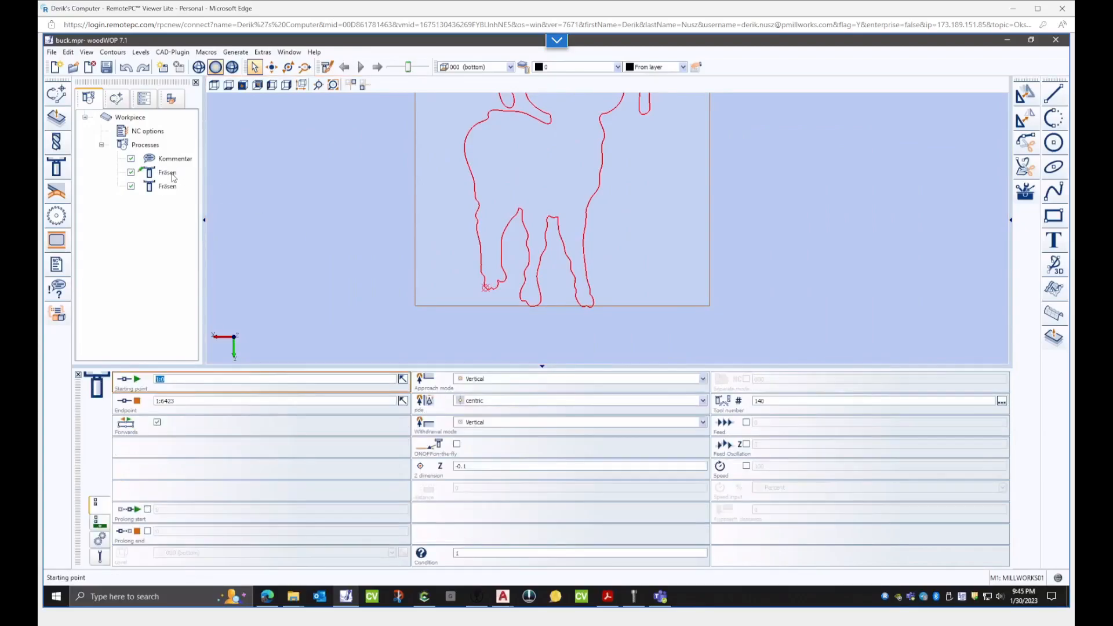
{"action": "left_click", "coordinate": [153, 187]}
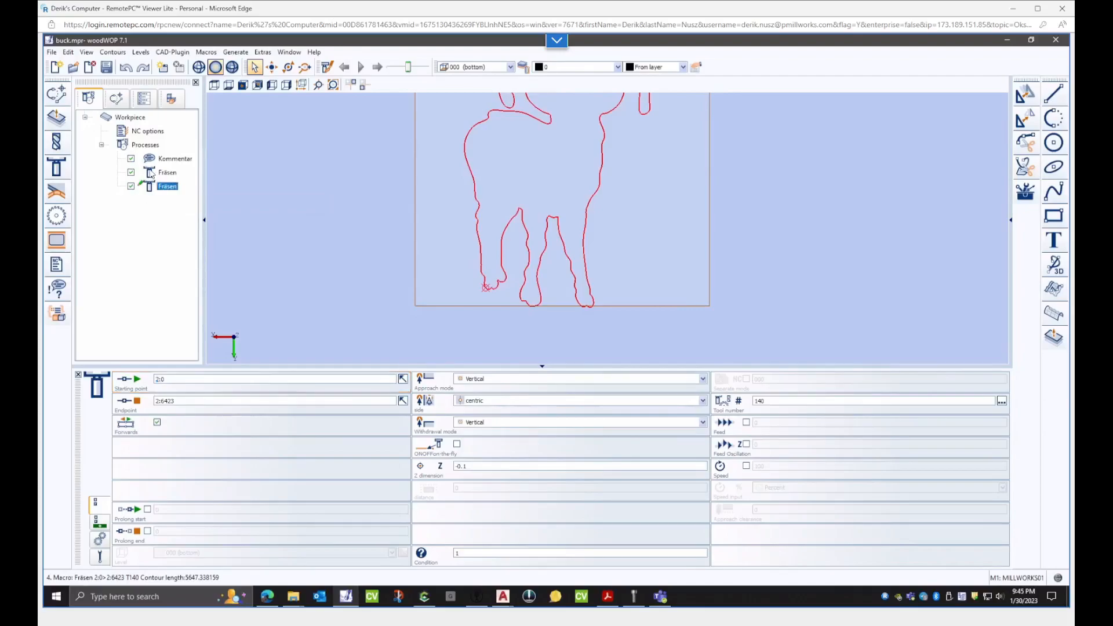
{"action": "left_click", "coordinate": [156, 173]}
- Examine the line elements of contours 1 and 2, including the Z-end value of element 1:2
{"action": "left_click", "coordinate": [116, 100]}
{"action": "left_click", "coordinate": [139, 172]}
{"action": "left_click", "coordinate": [118, 173]}
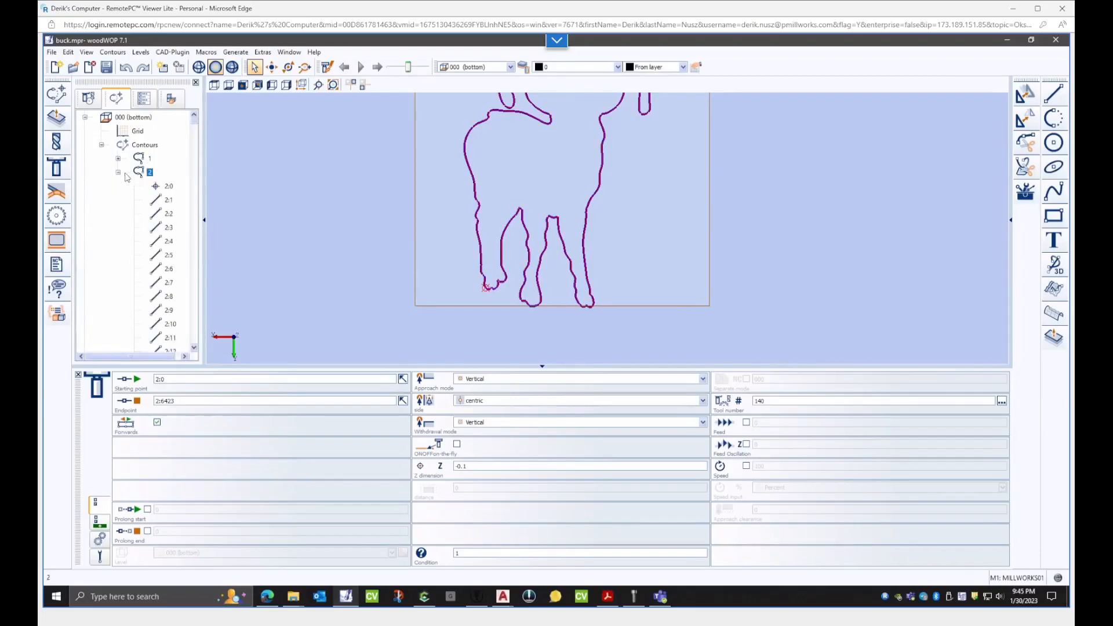
{"action": "left_click", "coordinate": [149, 158]}
{"action": "left_click", "coordinate": [118, 158]}
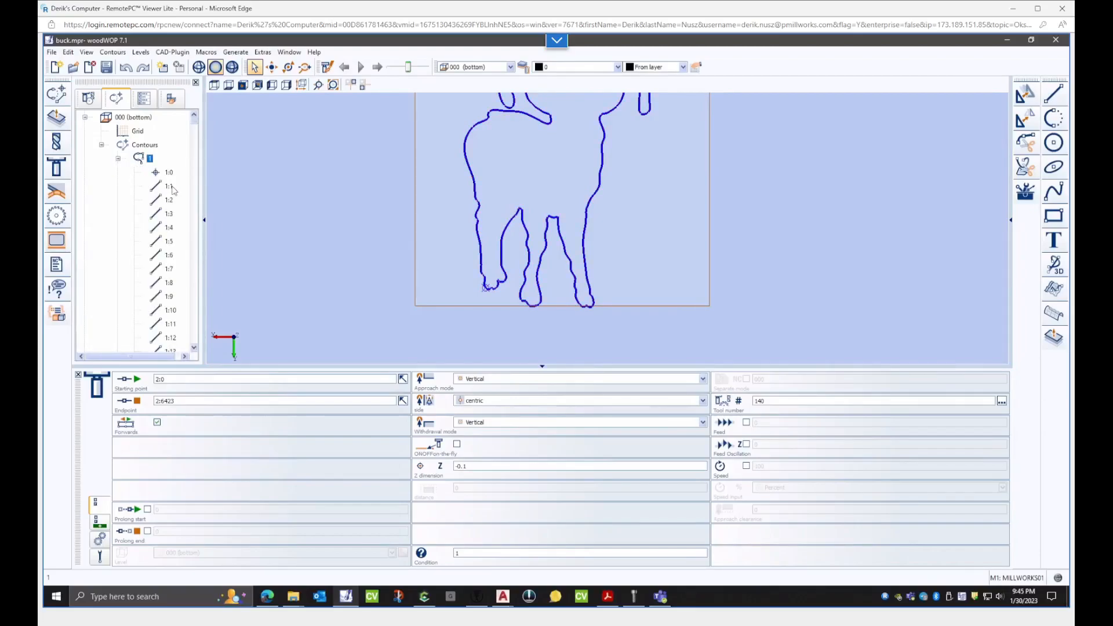
{"action": "left_click", "coordinate": [169, 187]}
{"action": "left_click", "coordinate": [168, 199]}
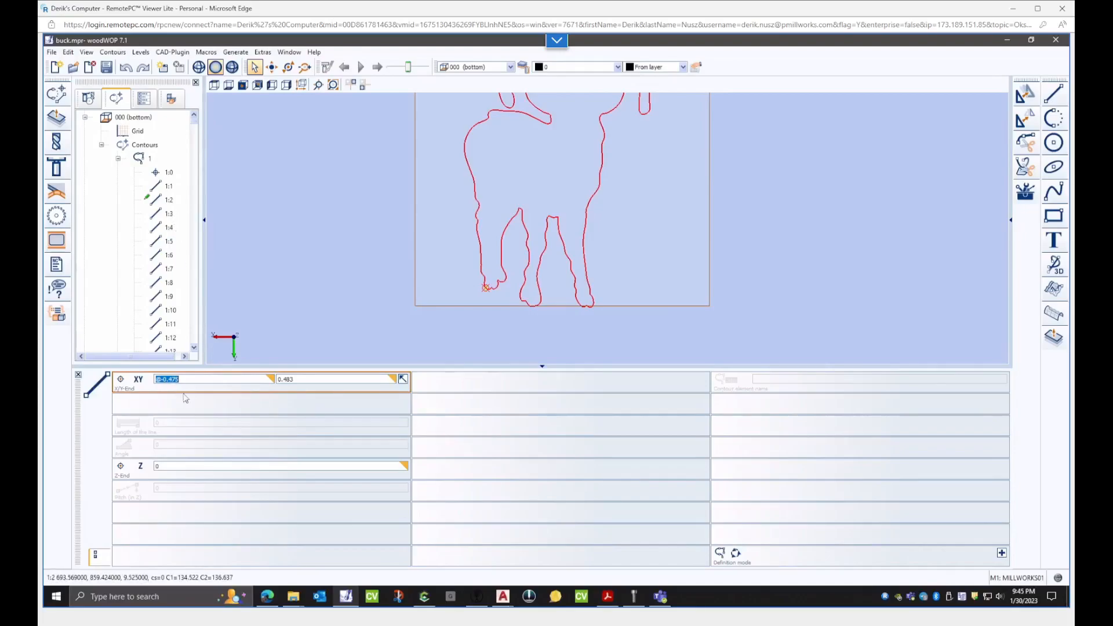
{"action": "left_click", "coordinate": [196, 473]}
{"action": "left_click", "coordinate": [118, 158]}
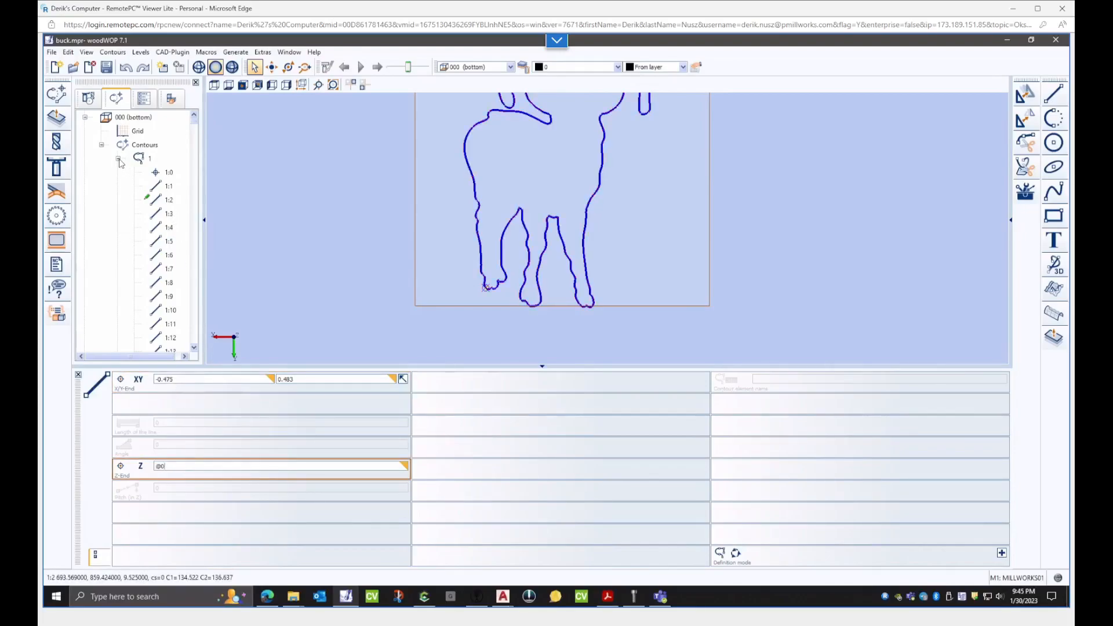
{"action": "left_click", "coordinate": [146, 173]}
{"action": "left_click", "coordinate": [118, 172]}
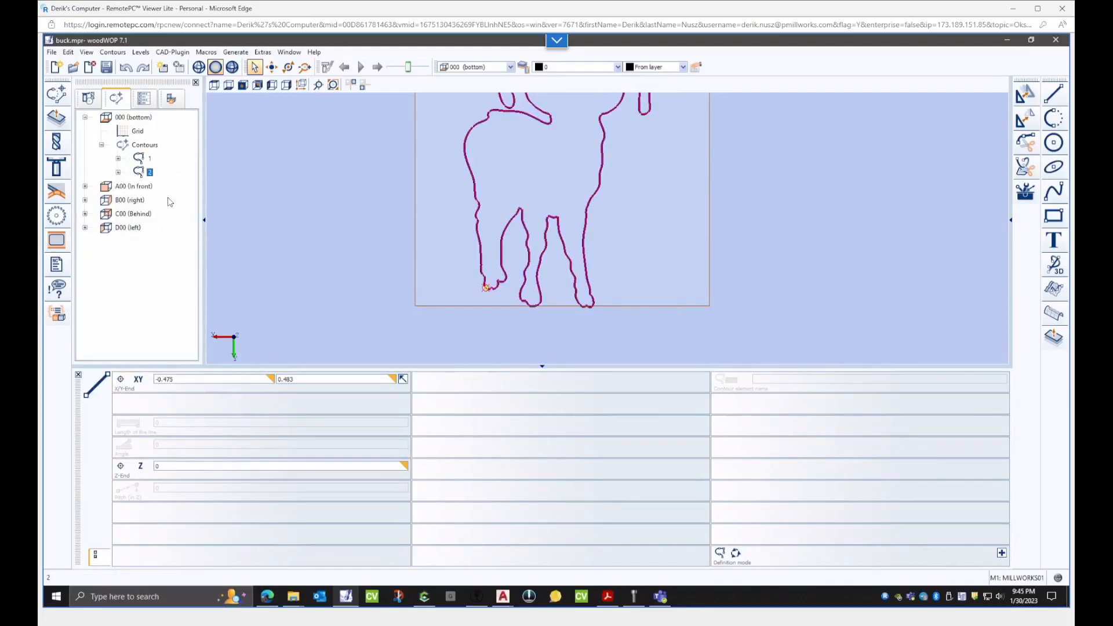
{"action": "left_click", "coordinate": [118, 172]}
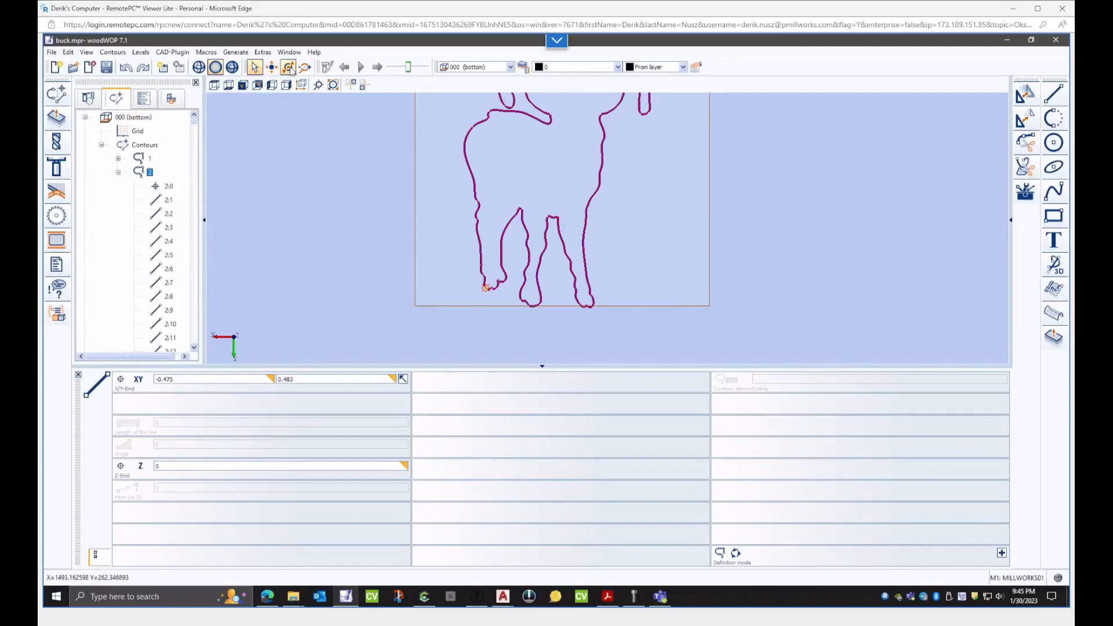
- Compare contours 1 and 2 around the buck's hooves in a tilted 3D view, highlighting each contour in turn
{"action": "left_click_drag", "start_coordinate": [403, 248], "coordinate": [407, 137]}
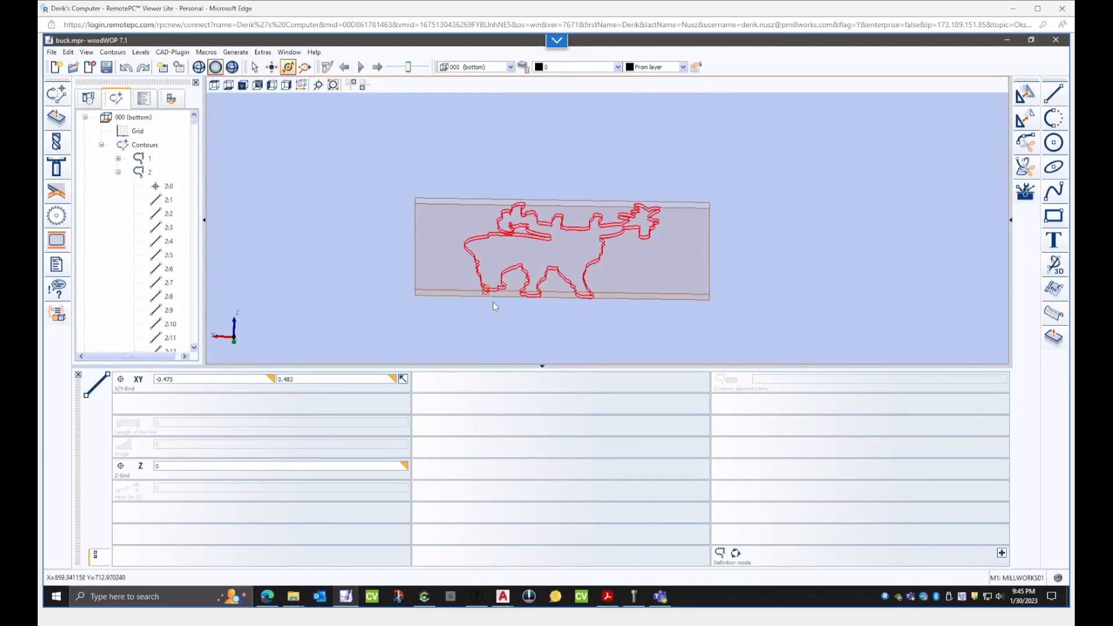
{"action": "scroll", "coordinate": [485, 288], "scroll_direction": "up", "scroll_amount": 5}
{"action": "scroll", "coordinate": [485, 288], "scroll_direction": "up", "scroll_amount": 3}
{"action": "left_click", "coordinate": [148, 158]}
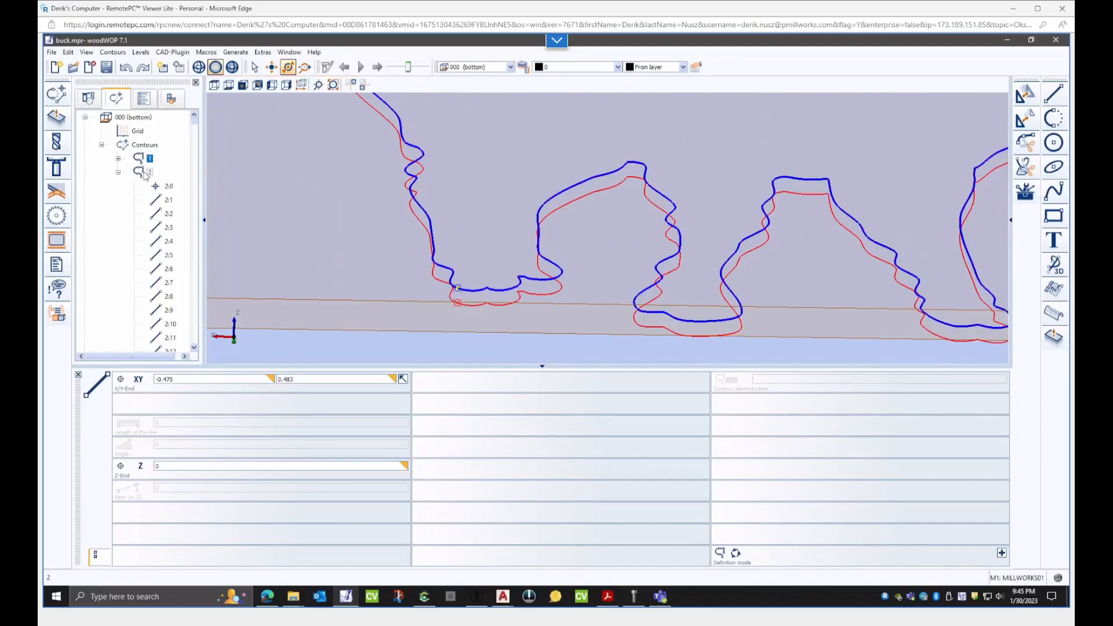
{"action": "left_click", "coordinate": [145, 174]}
- Set the Z dimension of the first Fräsen milling process, which follows contour 1, to @0
{"action": "left_click", "coordinate": [89, 100]}
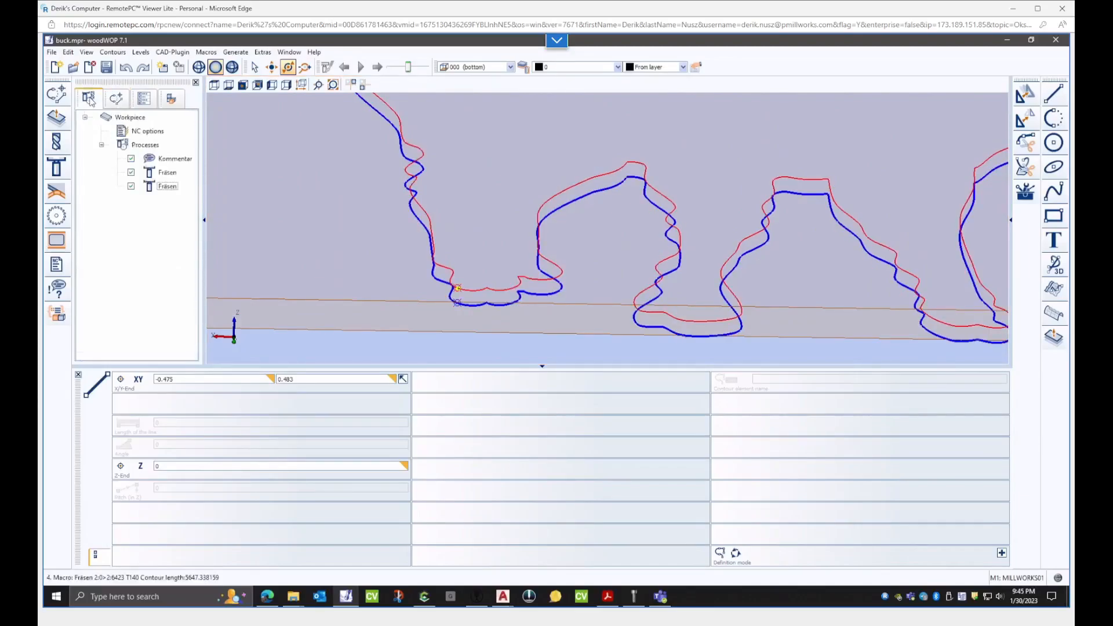
{"action": "left_click", "coordinate": [168, 173]}
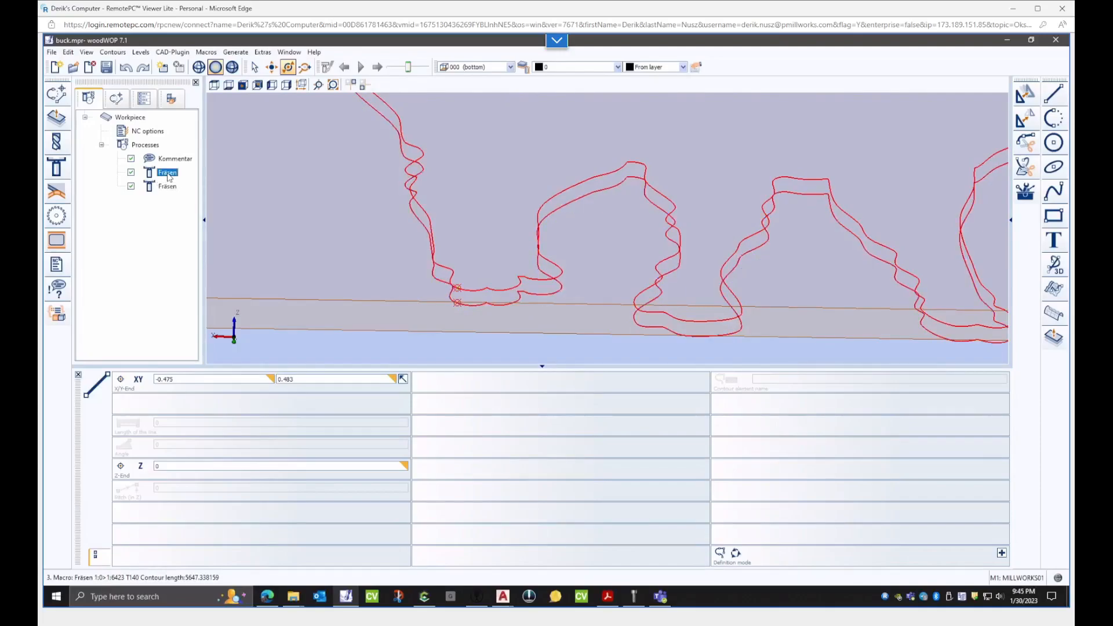
{"action": "left_click", "coordinate": [194, 381]}
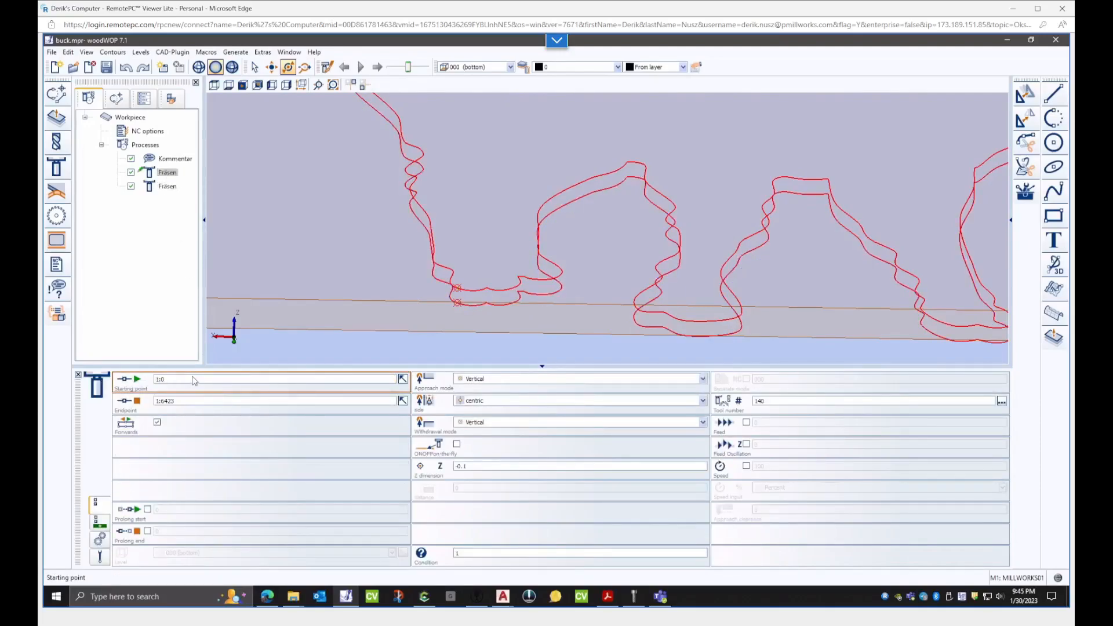
{"action": "left_click", "coordinate": [487, 467]}
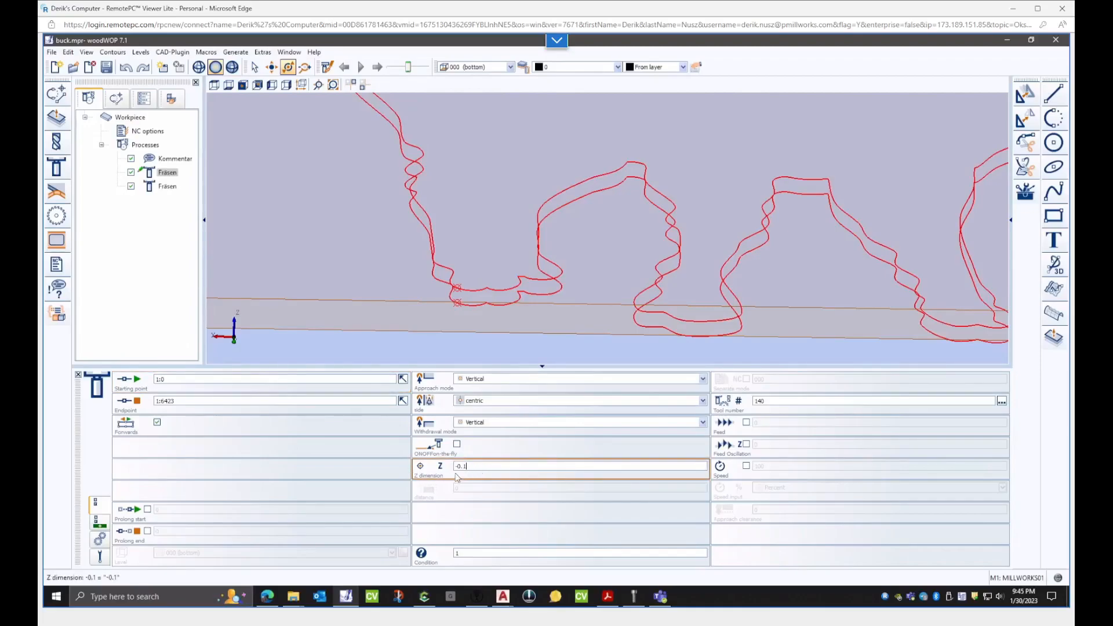
{"action": "left_click", "coordinate": [440, 475]}
{"action": "type", "text": "@0"}
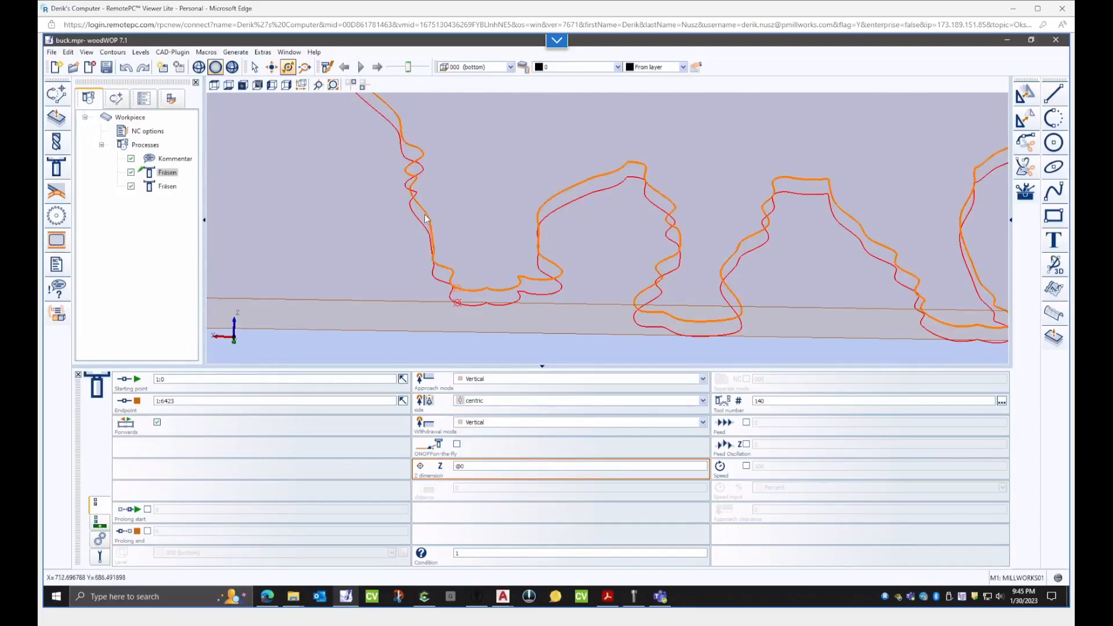
{"action": "key", "text": "Return"}
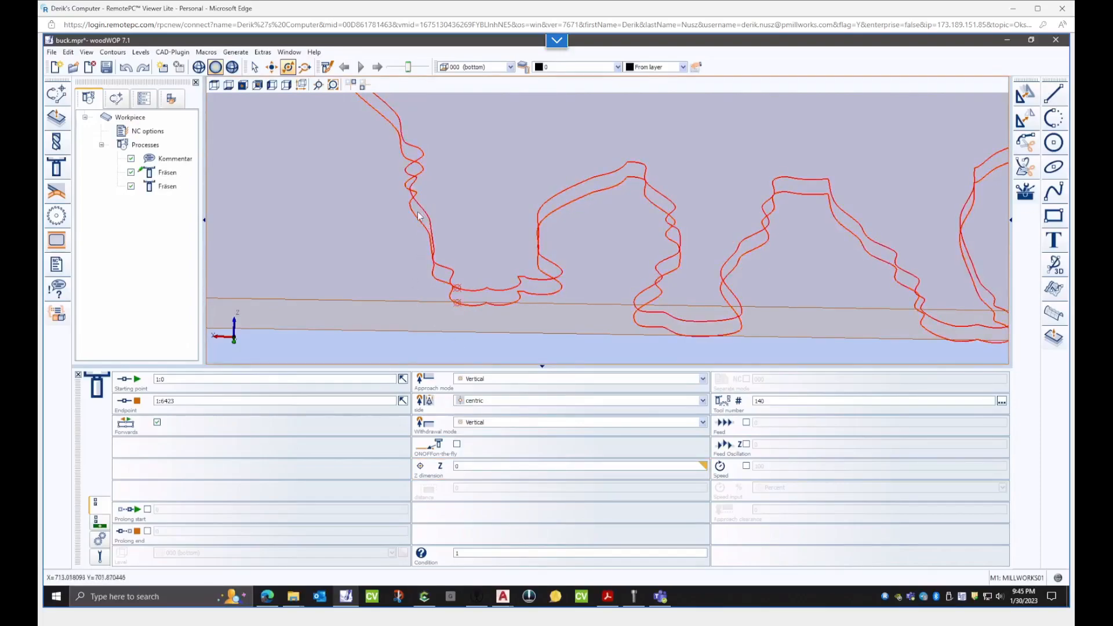
- Enter -0.1 as the Z dimension of the second Fräsen milling process
{"action": "left_click", "coordinate": [168, 173]}
{"action": "left_click", "coordinate": [167, 186]}
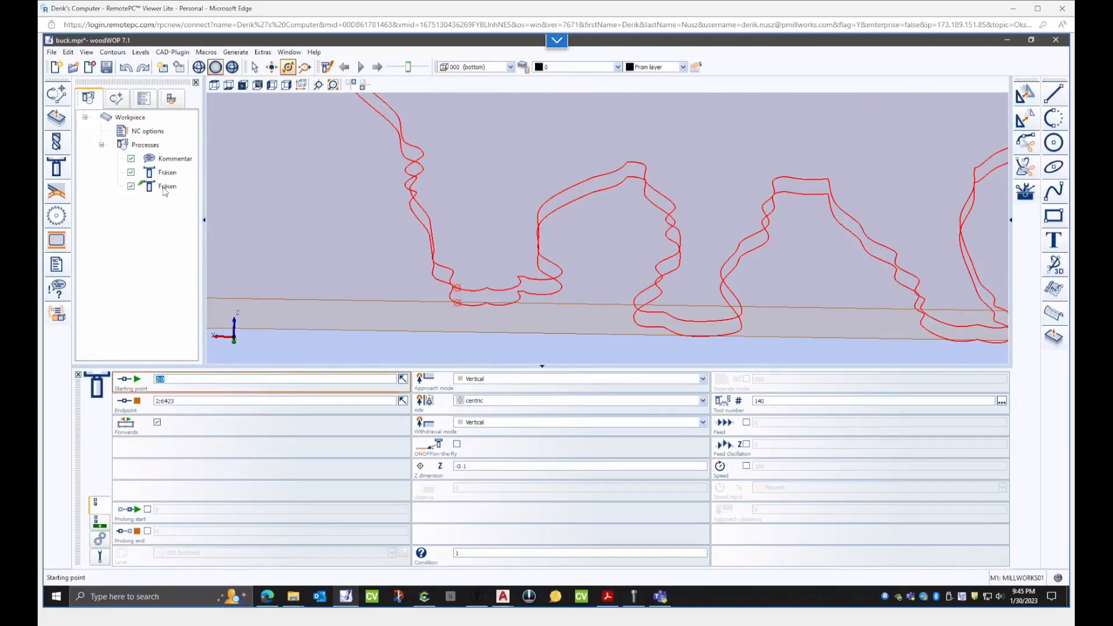
{"action": "left_click", "coordinate": [495, 467]}
{"action": "type", "text": "-0.1"}
{"action": "key", "text": "Return"}
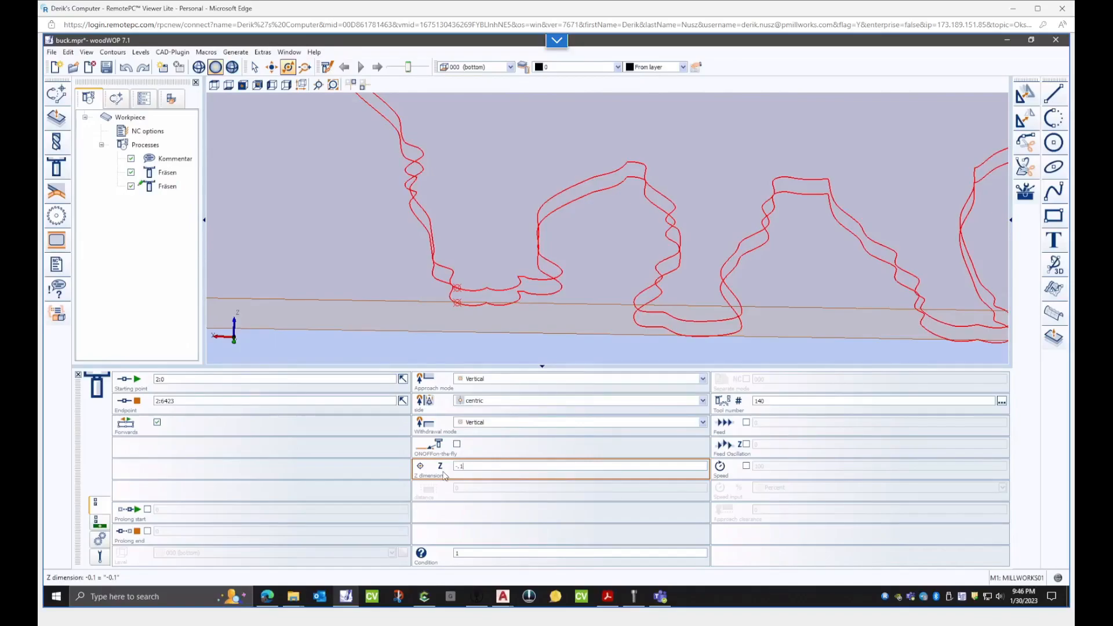
- Enable the ON/OFF on-the-fly option for both Fräsen milling processes
{"action": "scroll", "coordinate": [337, 332], "scroll_direction": "down", "scroll_amount": 5}
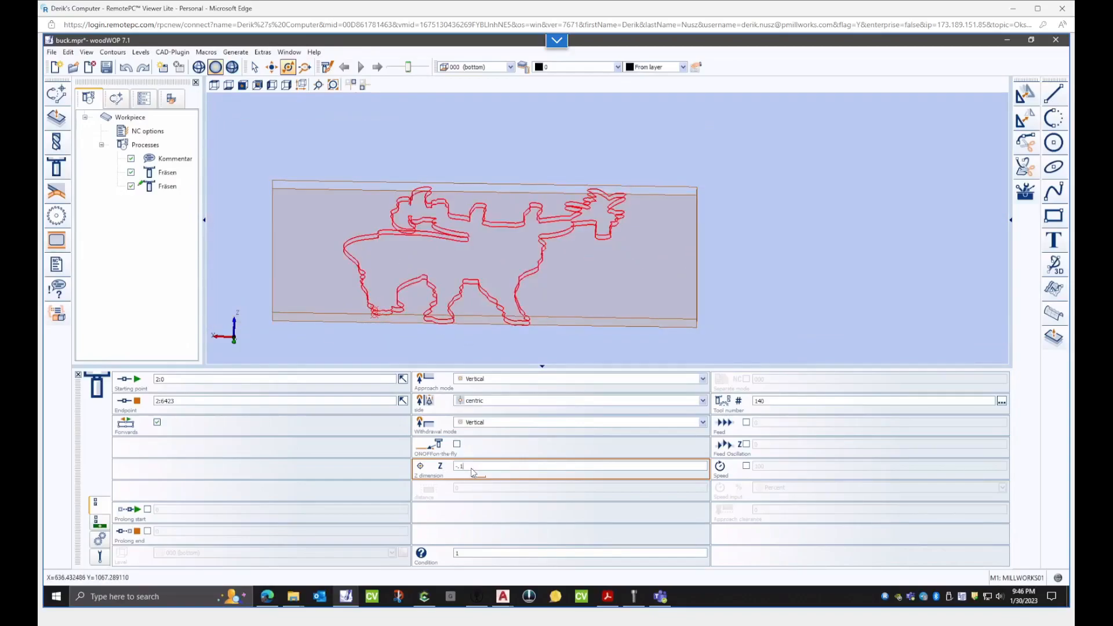
{"action": "left_click", "coordinate": [457, 444]}
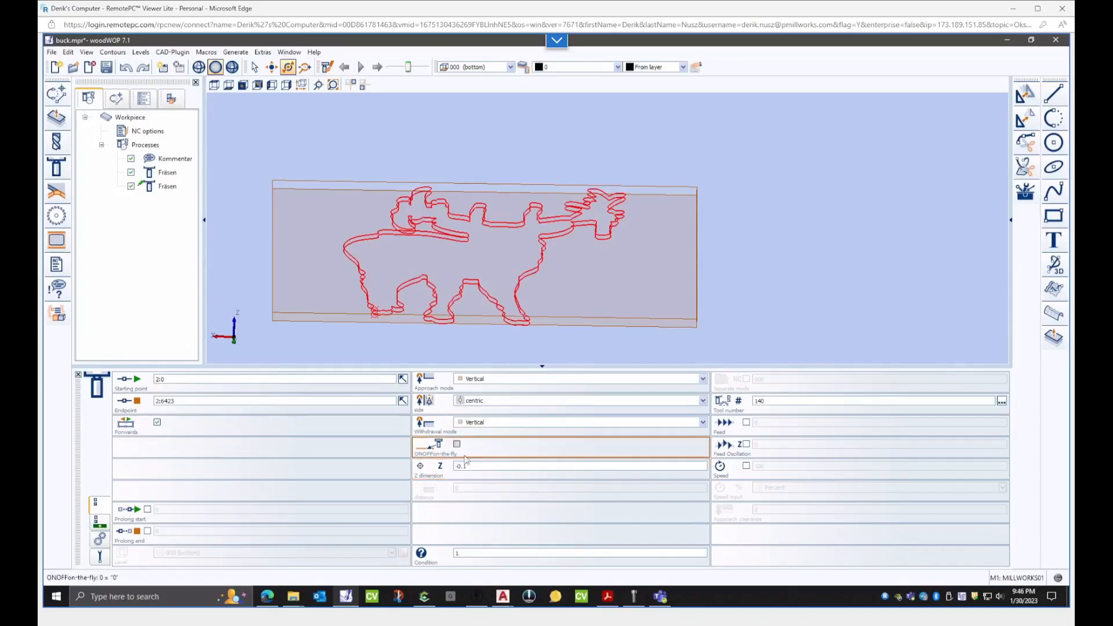
{"action": "left_click", "coordinate": [166, 173]}
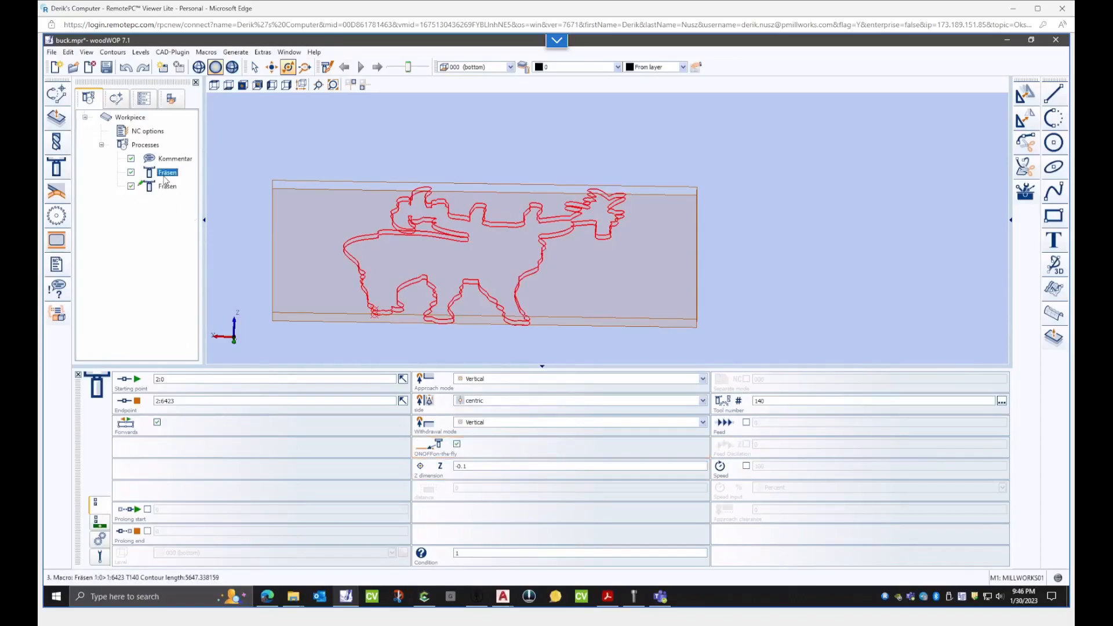
{"action": "left_click", "coordinate": [457, 445]}
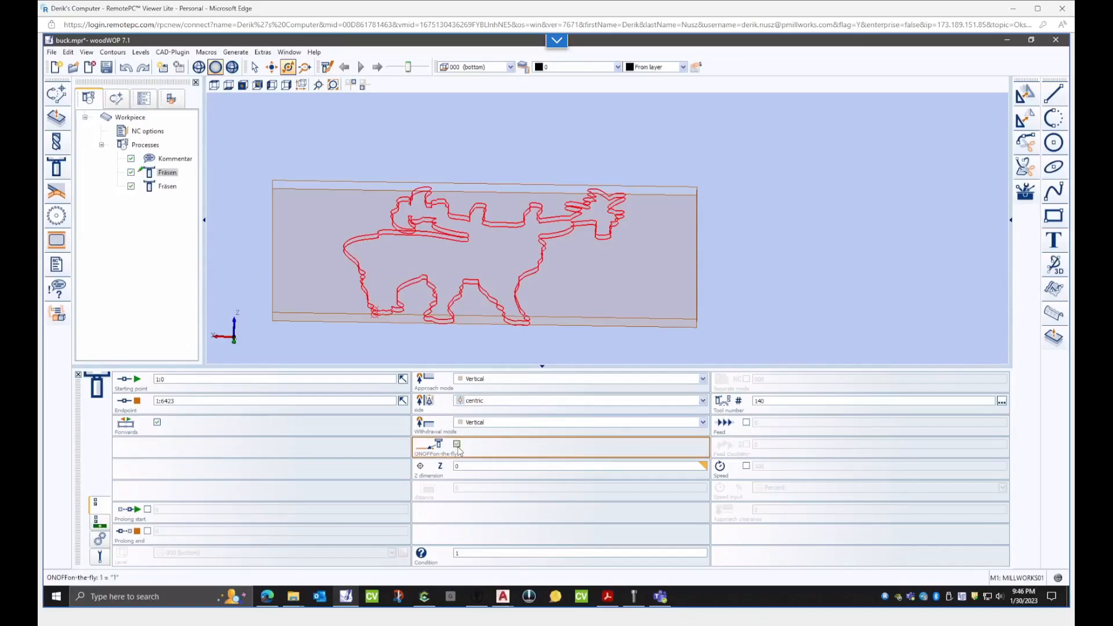
- Restore the flat plan view, save buck.mpr and generate the machine program from it
{"action": "left_click", "coordinate": [217, 86]}
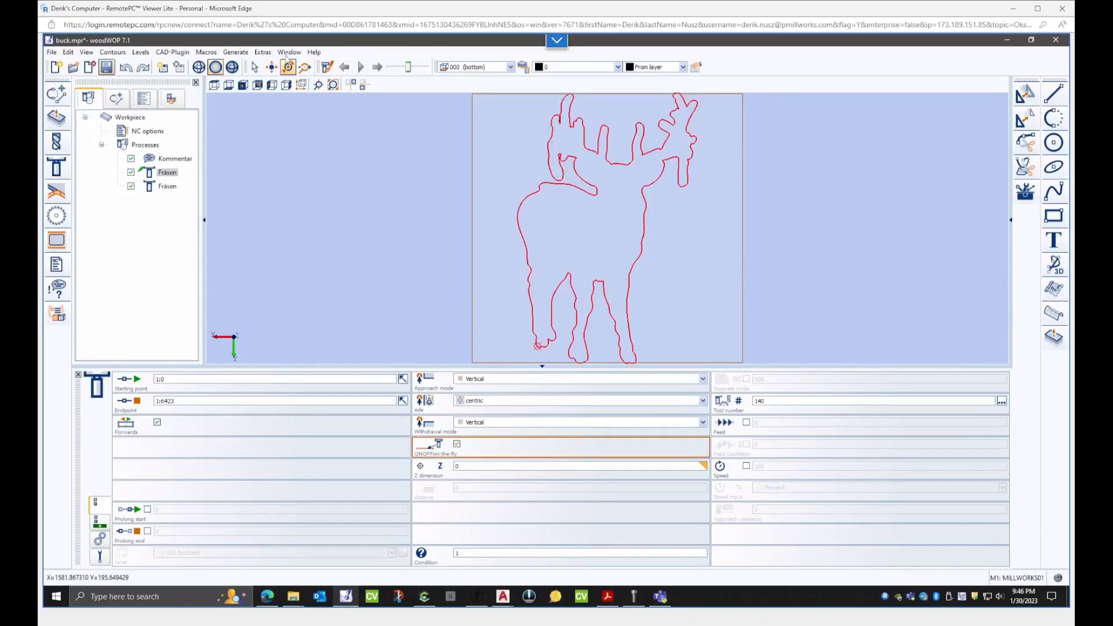
{"action": "left_click", "coordinate": [244, 54]}
{"action": "left_click", "coordinate": [253, 66]}
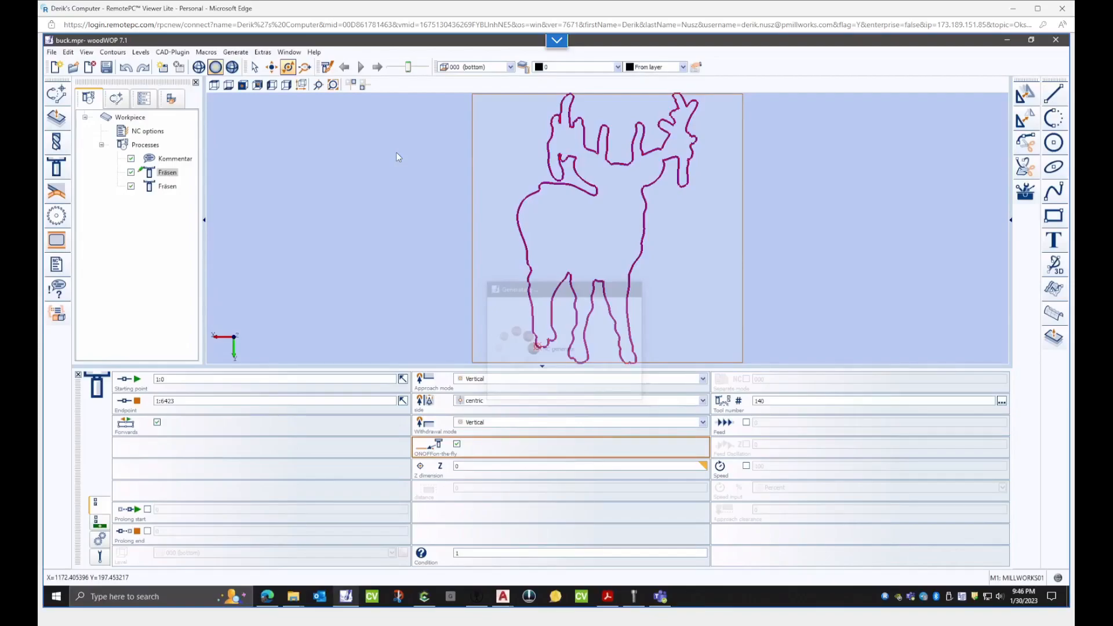
- Examine the buck contour closely at the narrow notches between the antler tines, and check the whole outline against the workpiece
{"action": "scroll", "coordinate": [419, 337], "scroll_direction": "down", "scroll_amount": 3}
{"action": "scroll", "coordinate": [547, 279], "scroll_direction": "up", "scroll_amount": 2}
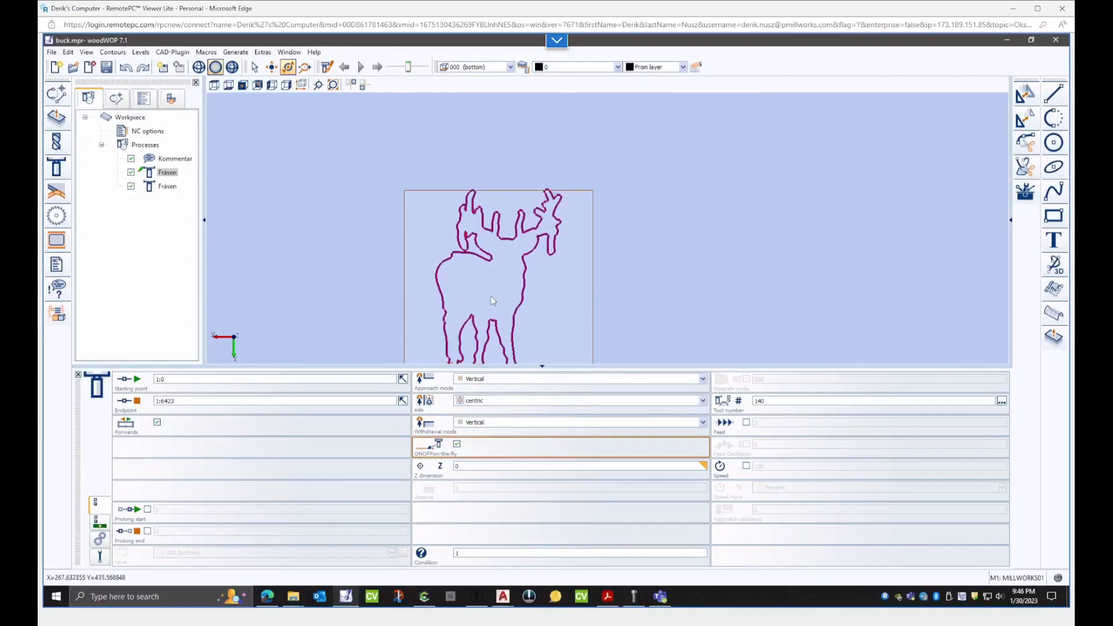
{"action": "scroll", "coordinate": [470, 226], "scroll_direction": "up", "scroll_amount": 5}
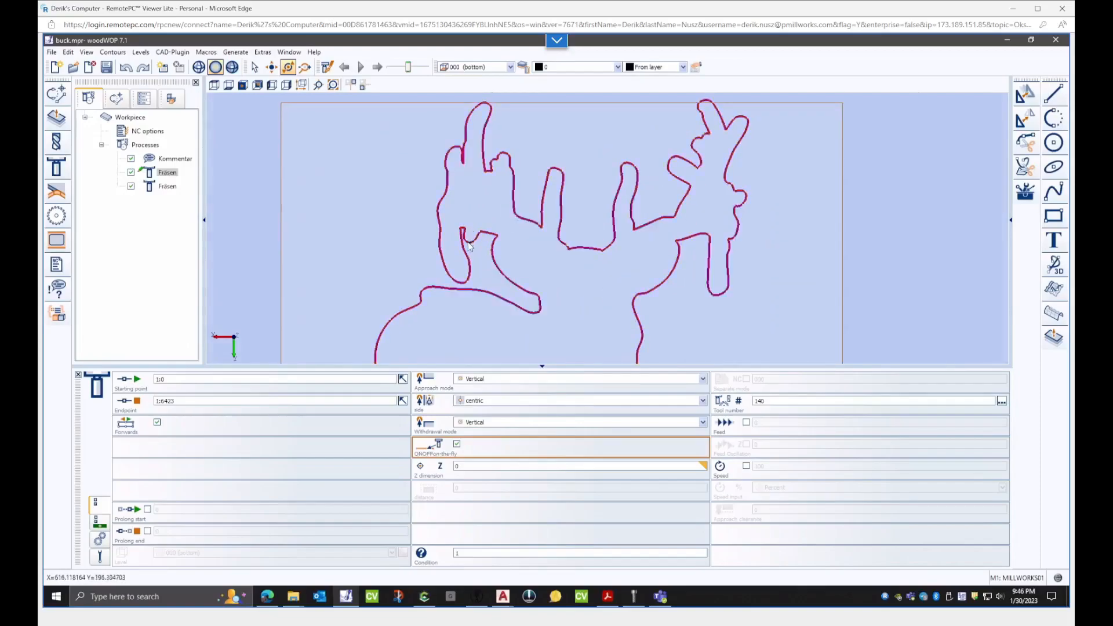
{"action": "scroll", "coordinate": [440, 330], "scroll_direction": "down", "scroll_amount": 5}
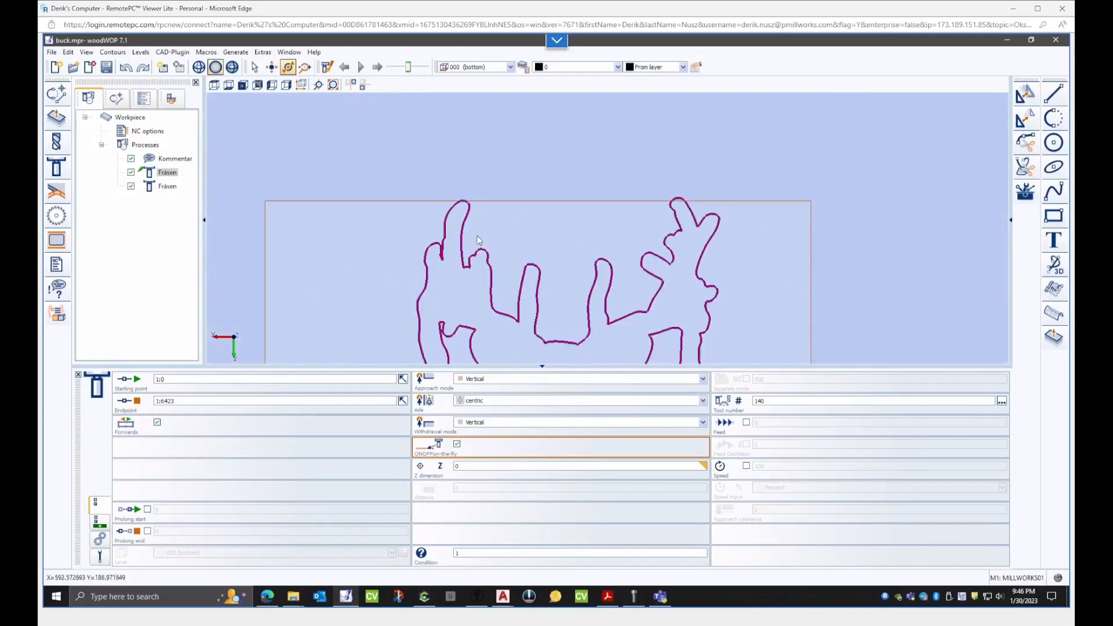
{"action": "scroll", "coordinate": [430, 259], "scroll_direction": "up", "scroll_amount": 3}
{"action": "scroll", "coordinate": [392, 298], "scroll_direction": "up", "scroll_amount": 4}
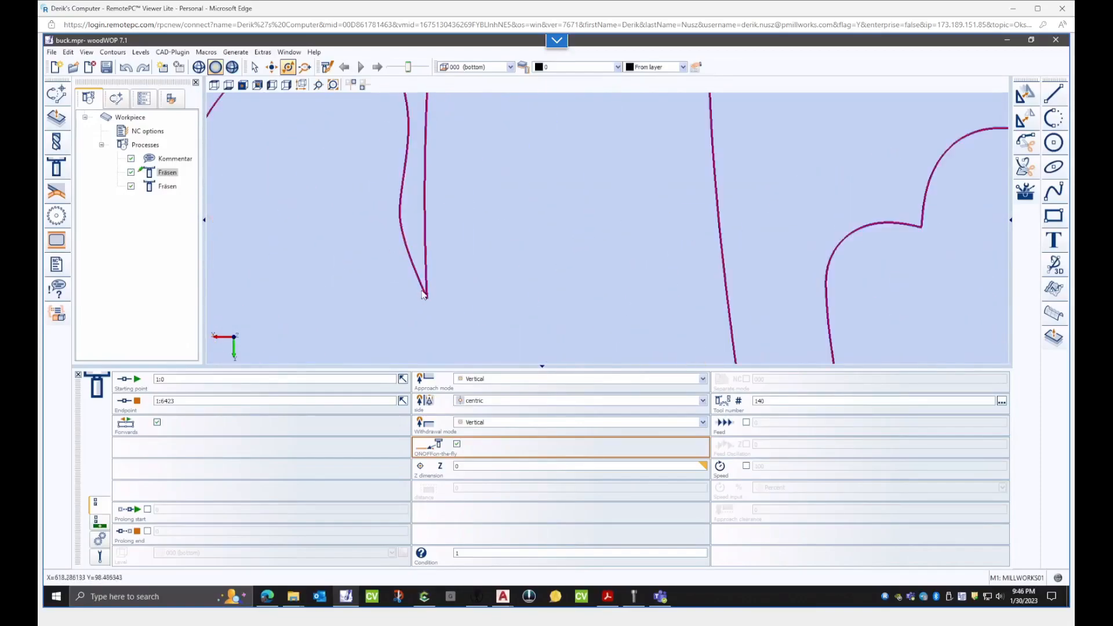
{"action": "scroll", "coordinate": [417, 229], "scroll_direction": "down", "scroll_amount": 5}
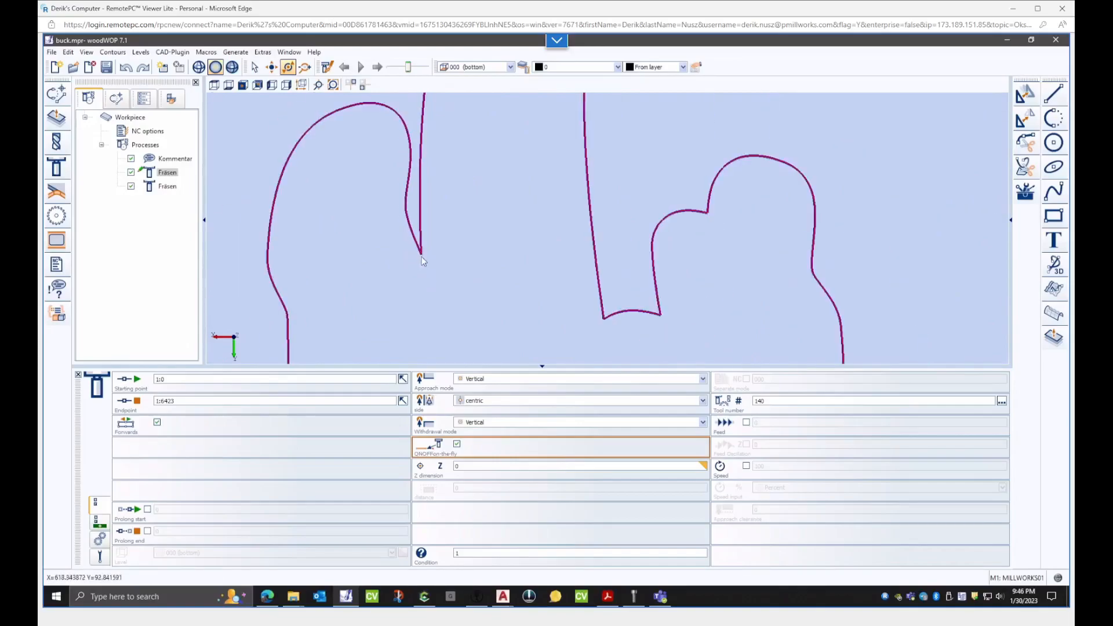
{"action": "scroll", "coordinate": [415, 225], "scroll_direction": "down", "scroll_amount": 5}
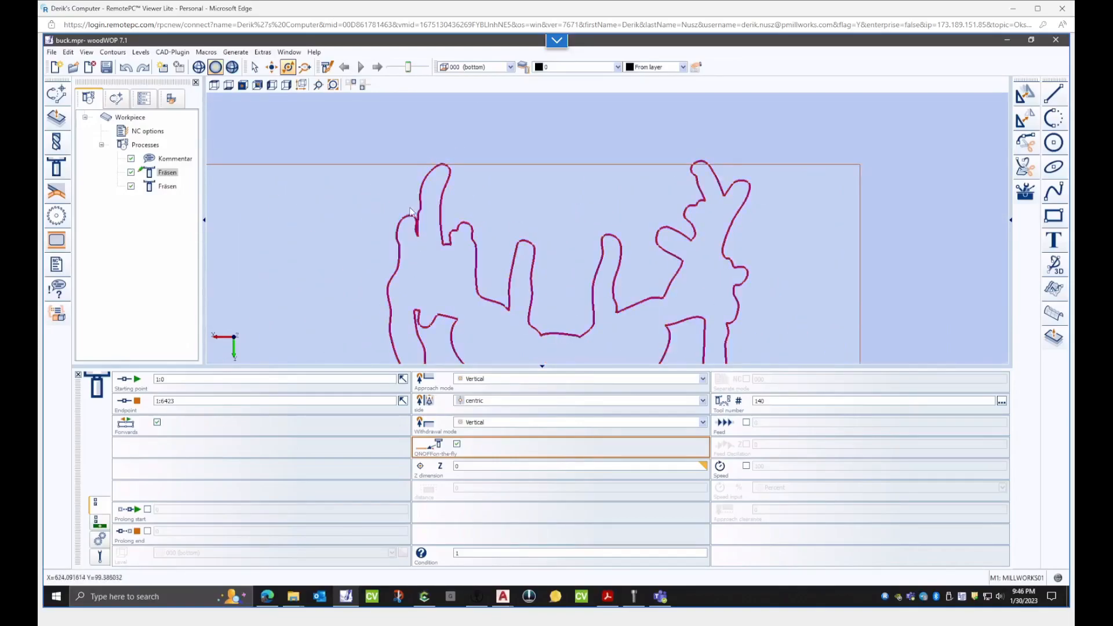
{"action": "scroll", "coordinate": [454, 143], "scroll_direction": "down", "scroll_amount": 1}
{"action": "scroll", "coordinate": [454, 142], "scroll_direction": "down", "scroll_amount": 3}
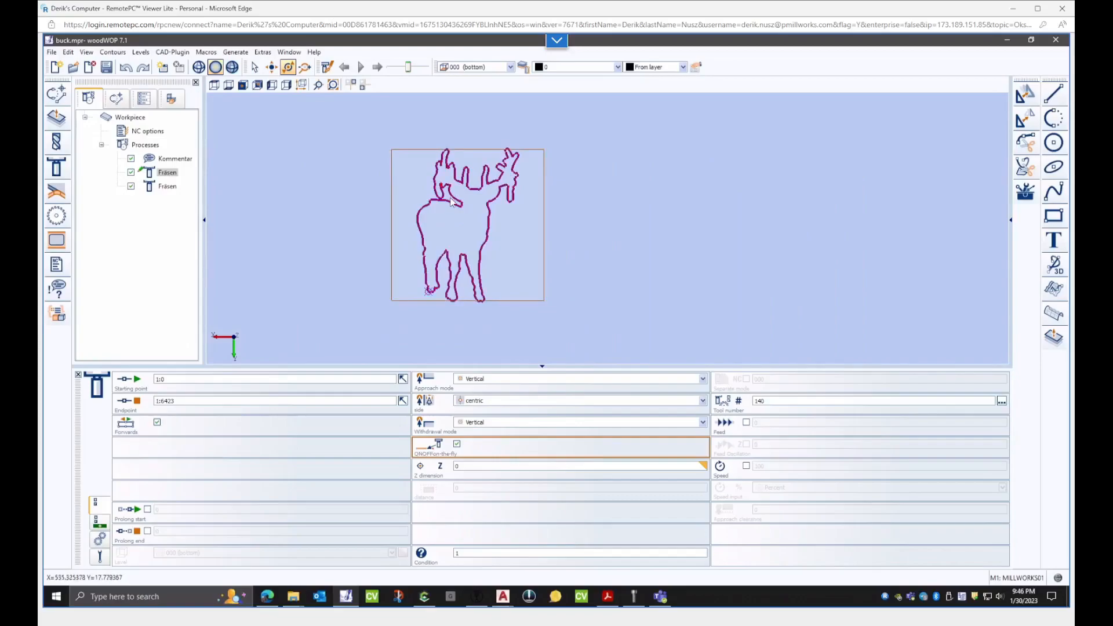
{"action": "scroll", "coordinate": [439, 253], "scroll_direction": "up", "scroll_amount": 1}
{"action": "scroll", "coordinate": [439, 253], "scroll_direction": "up", "scroll_amount": 1}
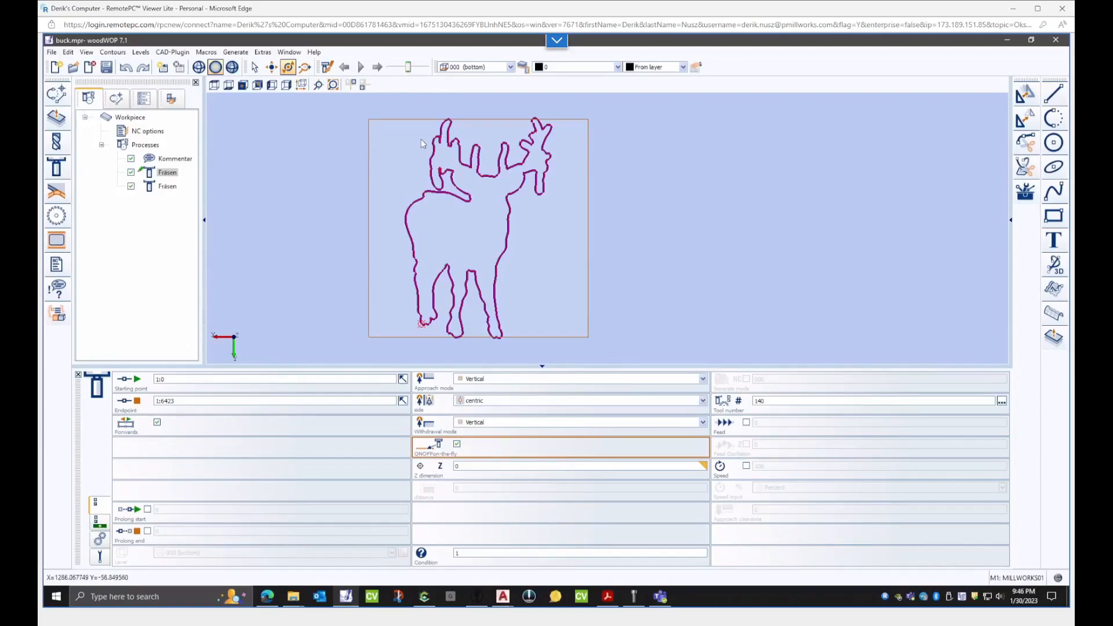
{"action": "left_click", "coordinate": [392, 167]}
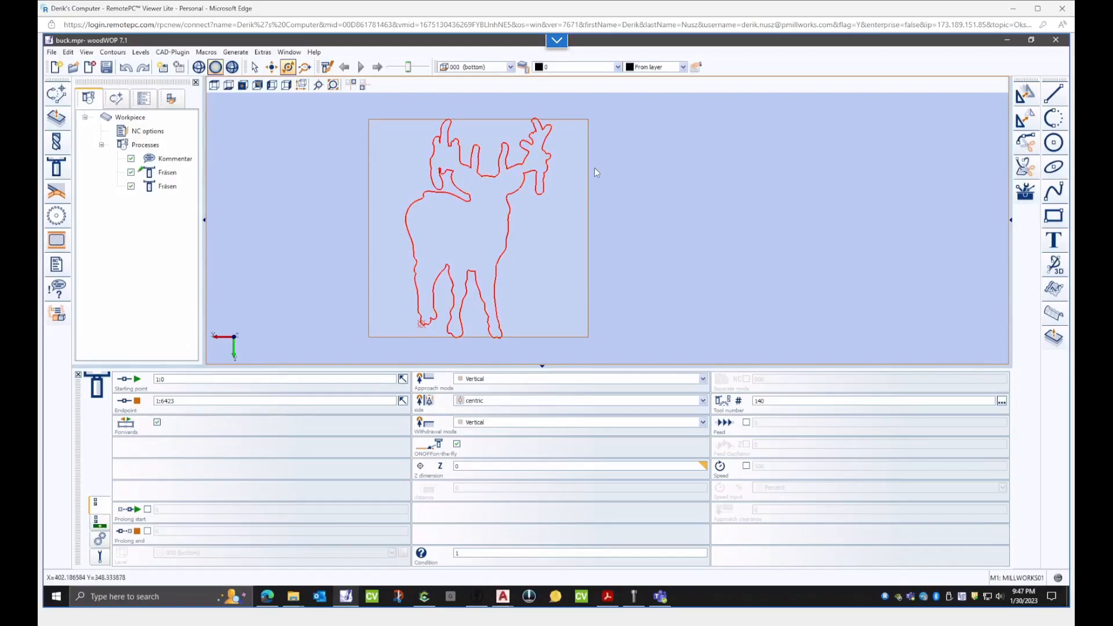
- Switch to Carbide Create and view the whole buck contour toolpath on its stock
{"action": "left_click", "coordinate": [1001, 42]}
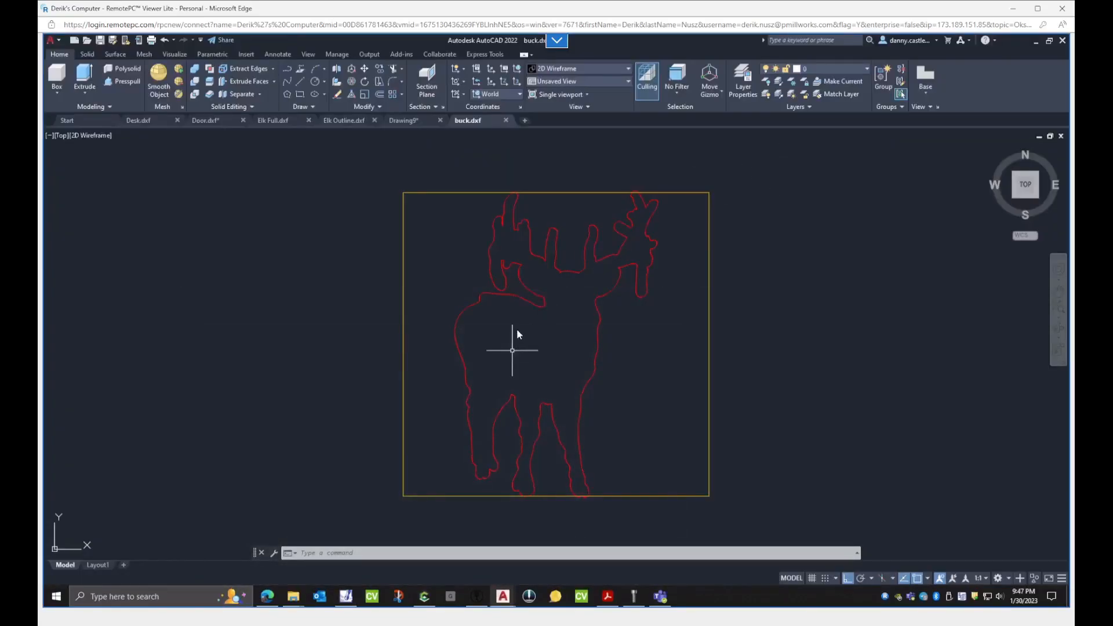
{"action": "left_click", "coordinate": [428, 597]}
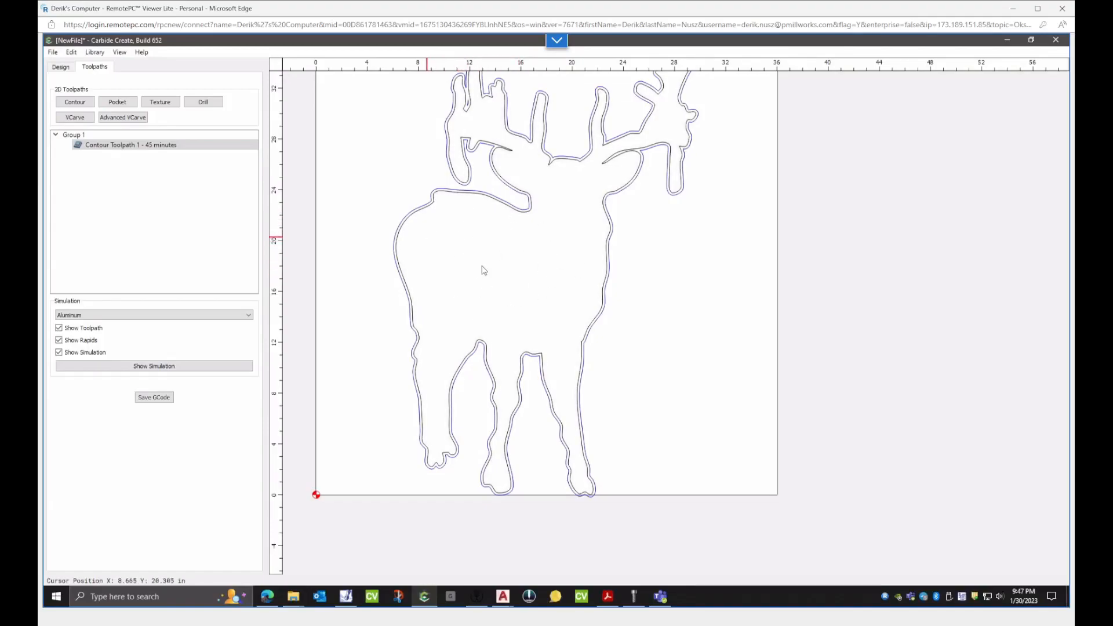
{"action": "scroll", "coordinate": [481, 293], "scroll_direction": "down", "scroll_amount": 1}
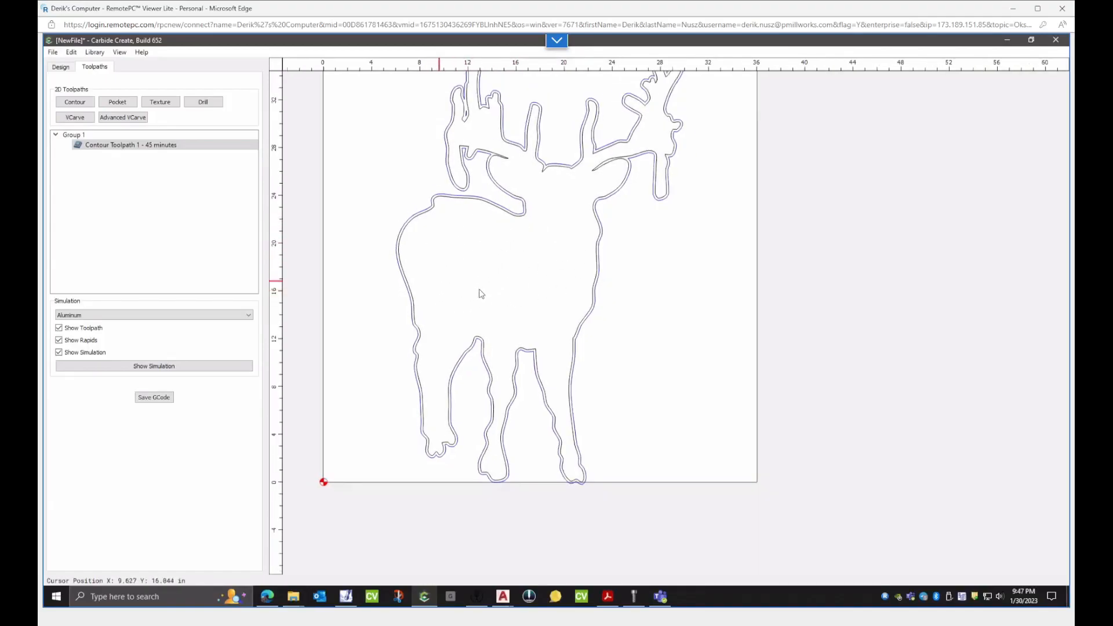
{"action": "scroll", "coordinate": [481, 294], "scroll_direction": "down", "scroll_amount": 3}
{"action": "scroll", "coordinate": [523, 320], "scroll_direction": "up", "scroll_amount": 1}
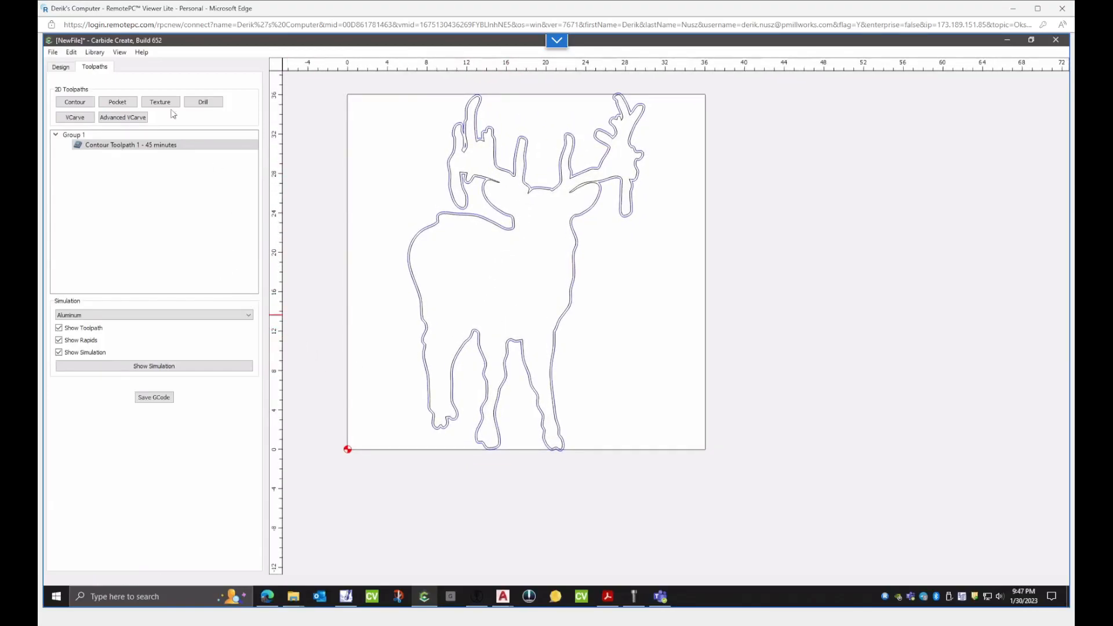
- In the design view, move the buck outline off the stock to an empty area about 10 in beyond its right edge
{"action": "left_click", "coordinate": [60, 67]}
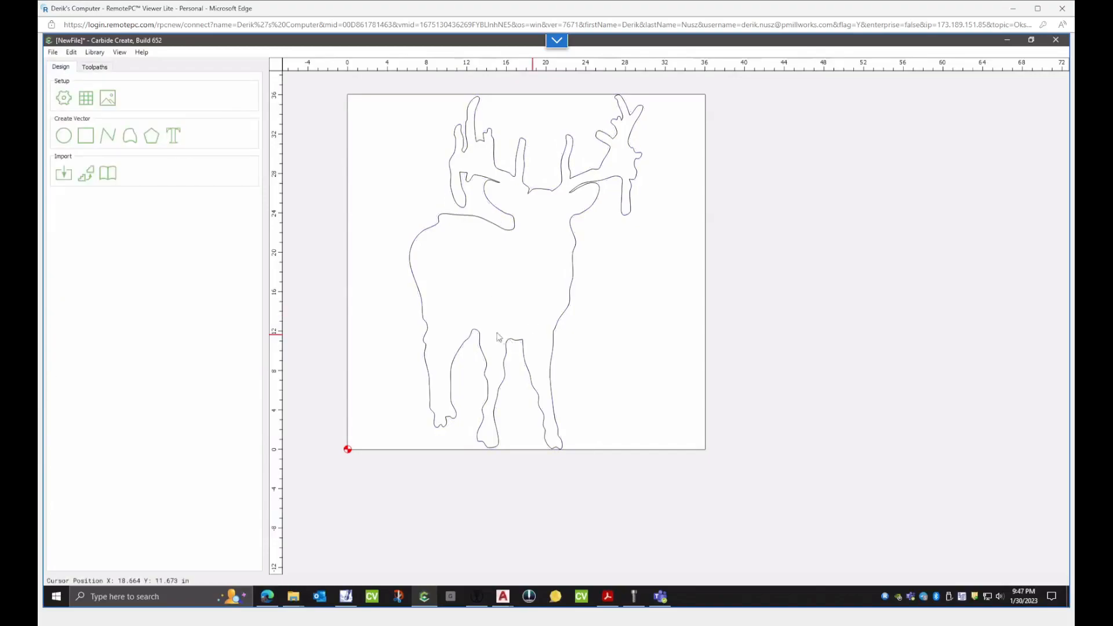
{"action": "scroll", "coordinate": [510, 244], "scroll_direction": "down", "scroll_amount": 1}
{"action": "scroll", "coordinate": [496, 245], "scroll_direction": "up", "scroll_amount": 1}
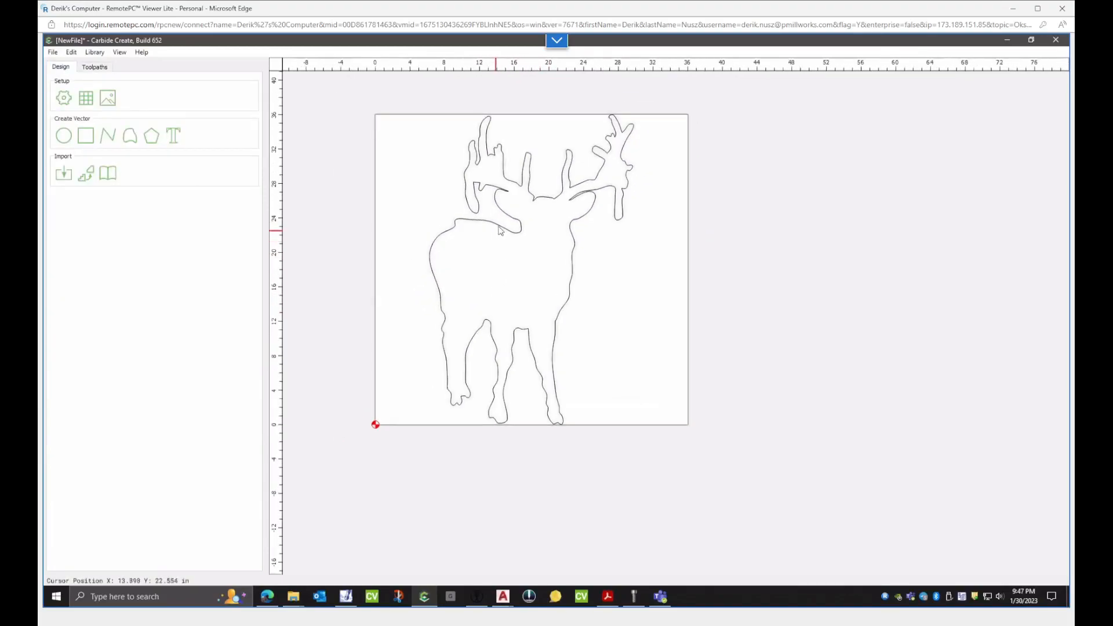
{"action": "left_click", "coordinate": [501, 242]}
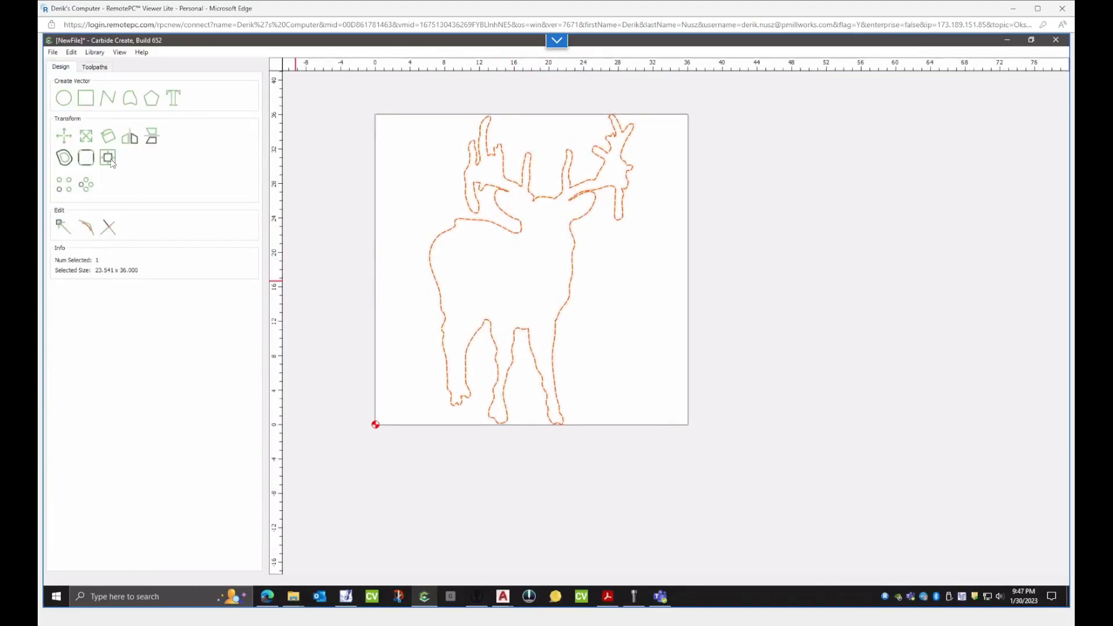
{"action": "left_click_drag", "start_coordinate": [460, 228], "coordinate": [820, 234]}
{"action": "left_click", "coordinate": [716, 254]}
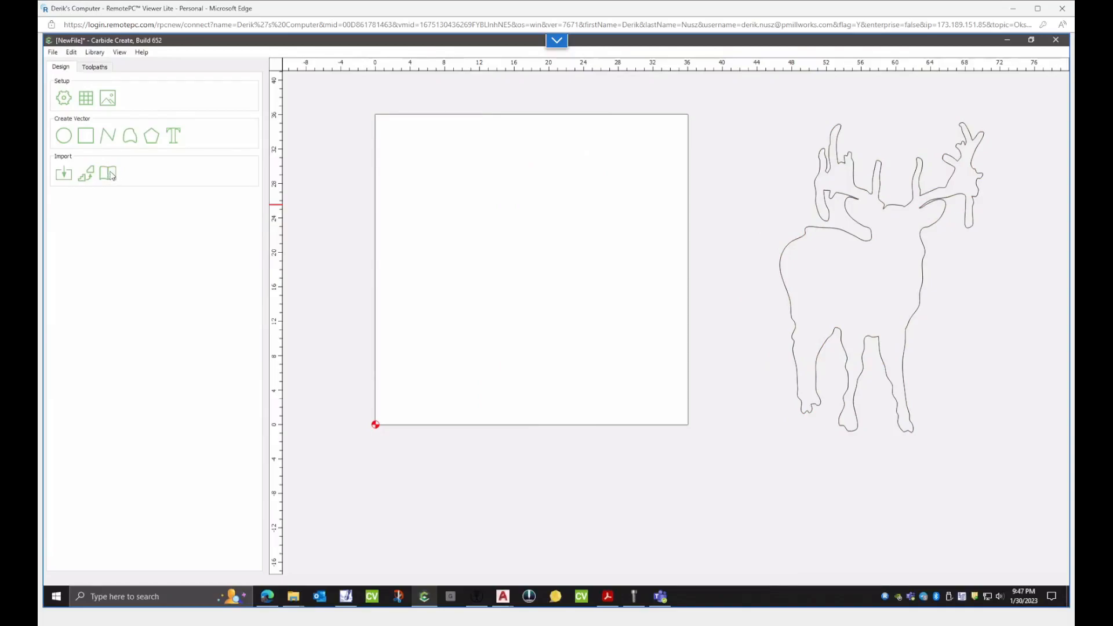
- Insert the Maine outline from the design library's United States Outlines category and move it to the middle of the stock
{"action": "left_click", "coordinate": [108, 173]}
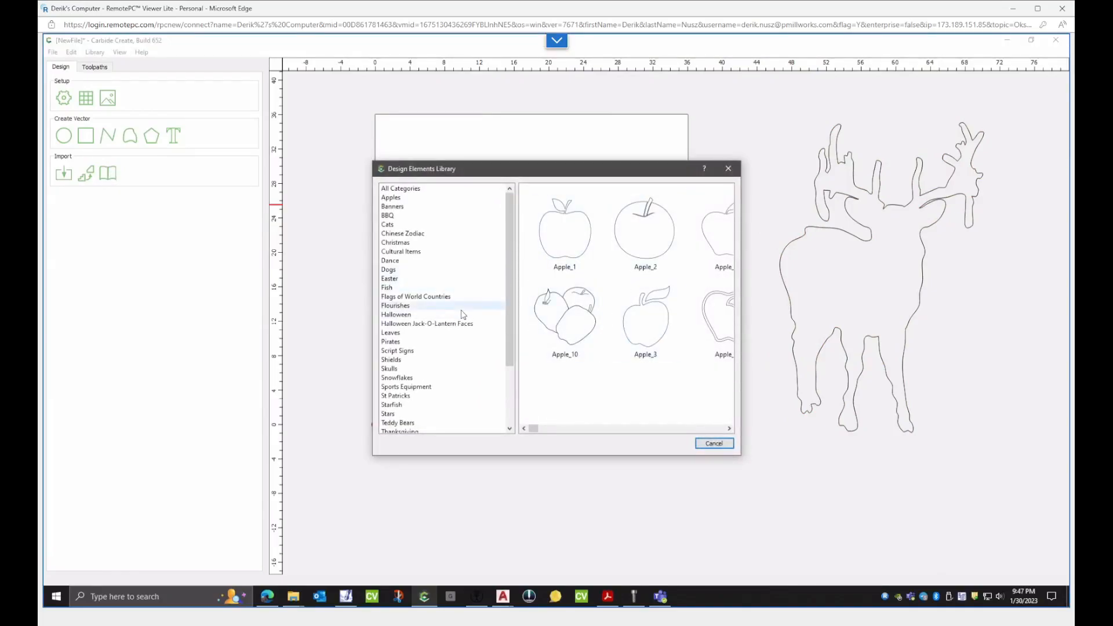
{"action": "scroll", "coordinate": [481, 310], "scroll_direction": "down", "scroll_amount": 3}
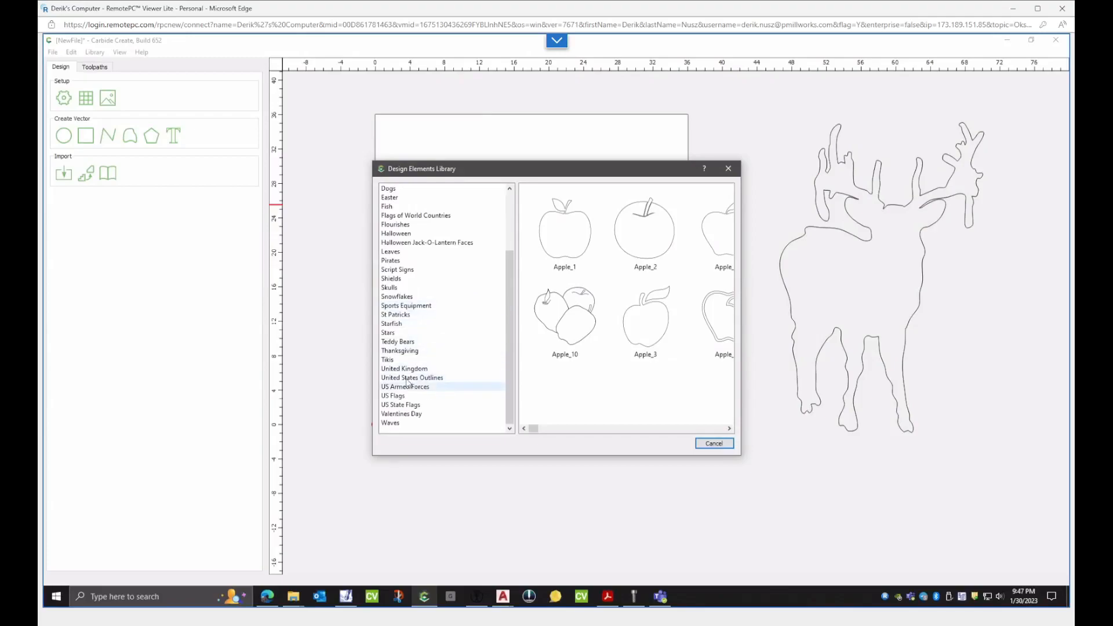
{"action": "left_click", "coordinate": [429, 379]}
{"action": "left_click", "coordinate": [728, 429]}
{"action": "left_click", "coordinate": [729, 429]}
{"action": "left_click", "coordinate": [728, 428]}
{"action": "left_click", "coordinate": [728, 429]}
{"action": "left_click", "coordinate": [728, 429]}
{"action": "left_click", "coordinate": [728, 429]}
{"action": "left_click", "coordinate": [729, 429]}
{"action": "left_click", "coordinate": [729, 429]}
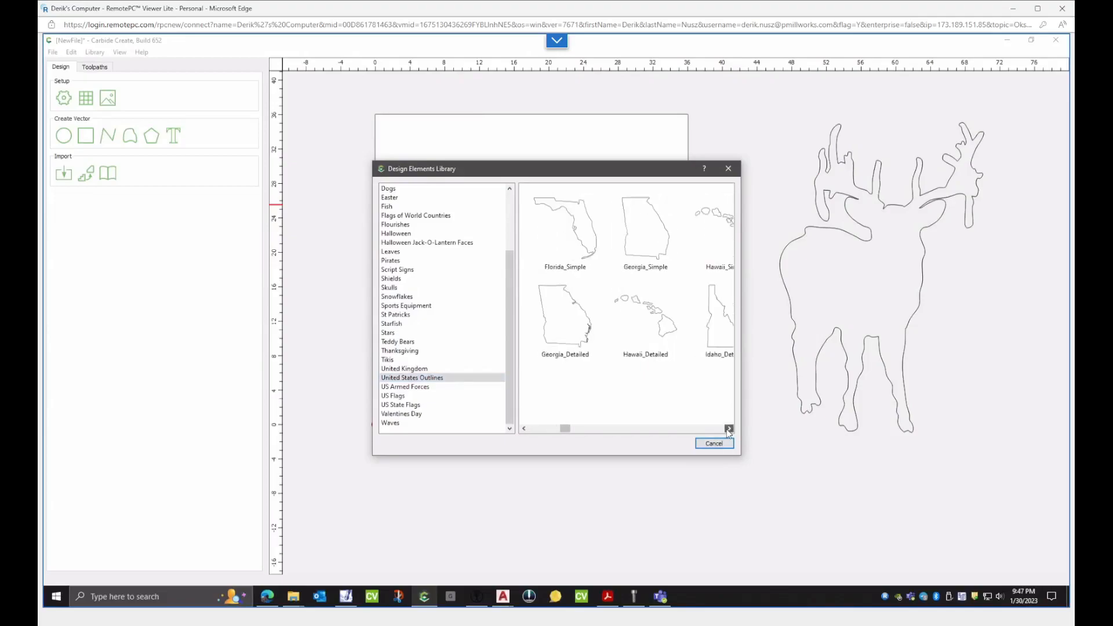
{"action": "left_click", "coordinate": [729, 429]}
{"action": "left_click", "coordinate": [728, 429]}
{"action": "left_click", "coordinate": [728, 429]}
{"action": "left_click", "coordinate": [728, 429]}
{"action": "left_click", "coordinate": [728, 429]}
{"action": "left_click", "coordinate": [728, 428]}
{"action": "left_click", "coordinate": [728, 429]}
{"action": "left_click", "coordinate": [728, 428]}
{"action": "left_click", "coordinate": [729, 429]}
{"action": "left_click", "coordinate": [729, 429]}
{"action": "double_click", "coordinate": [583, 271]}
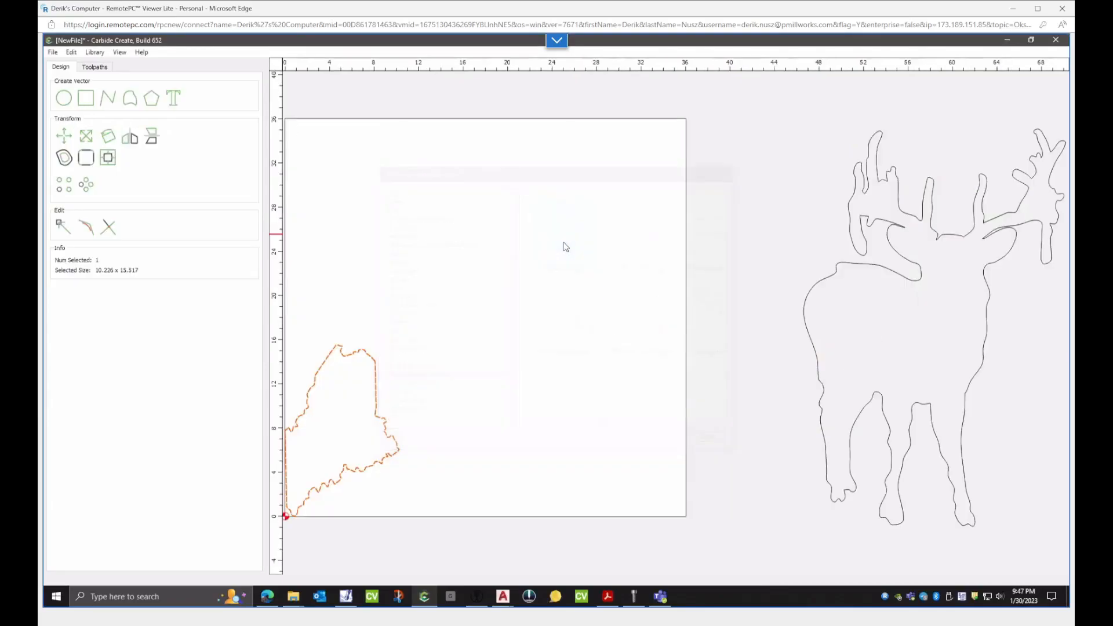
{"action": "left_click_drag", "start_coordinate": [375, 382], "coordinate": [483, 296]}
- Scale the Maine outline proportionally to a height of 24 in
{"action": "left_click", "coordinate": [87, 137]}
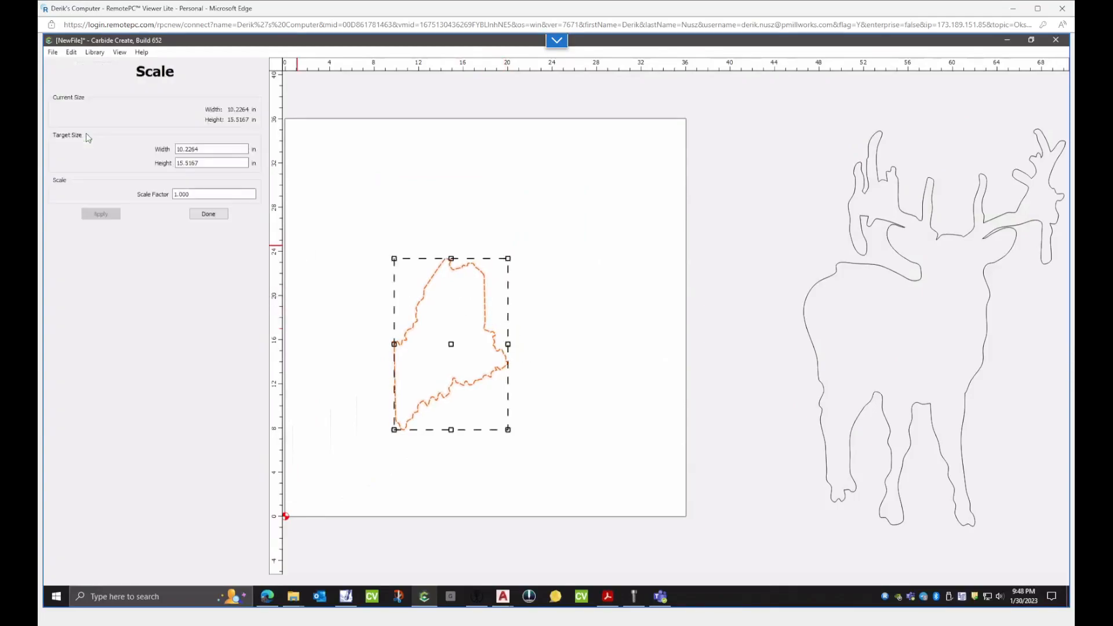
{"action": "left_click_drag", "start_coordinate": [227, 164], "coordinate": [162, 165]}
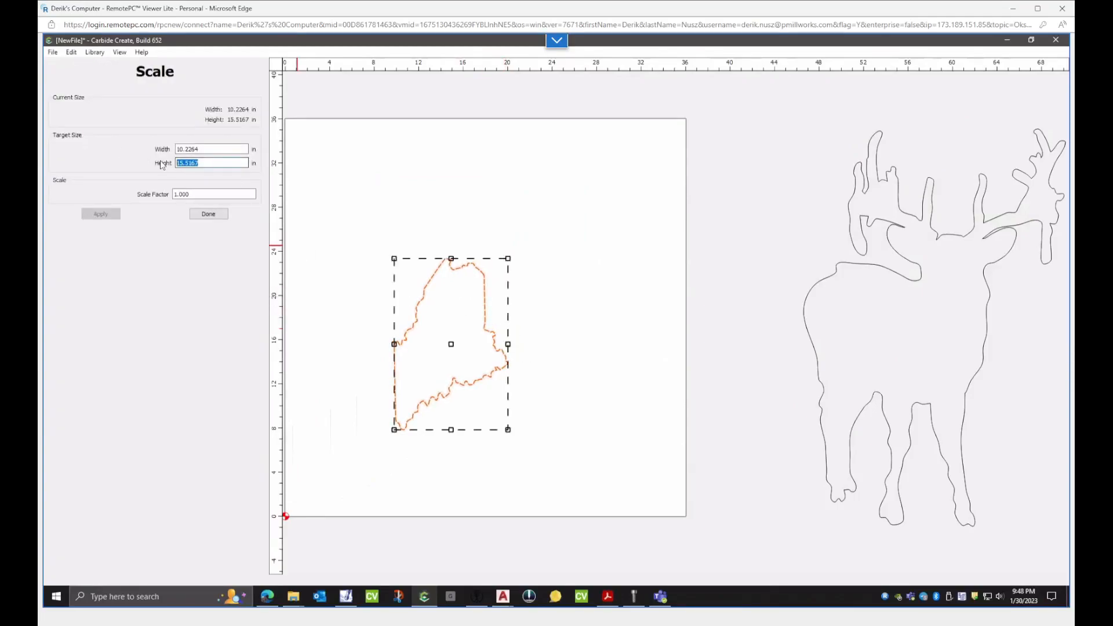
{"action": "key", "text": "Return"}
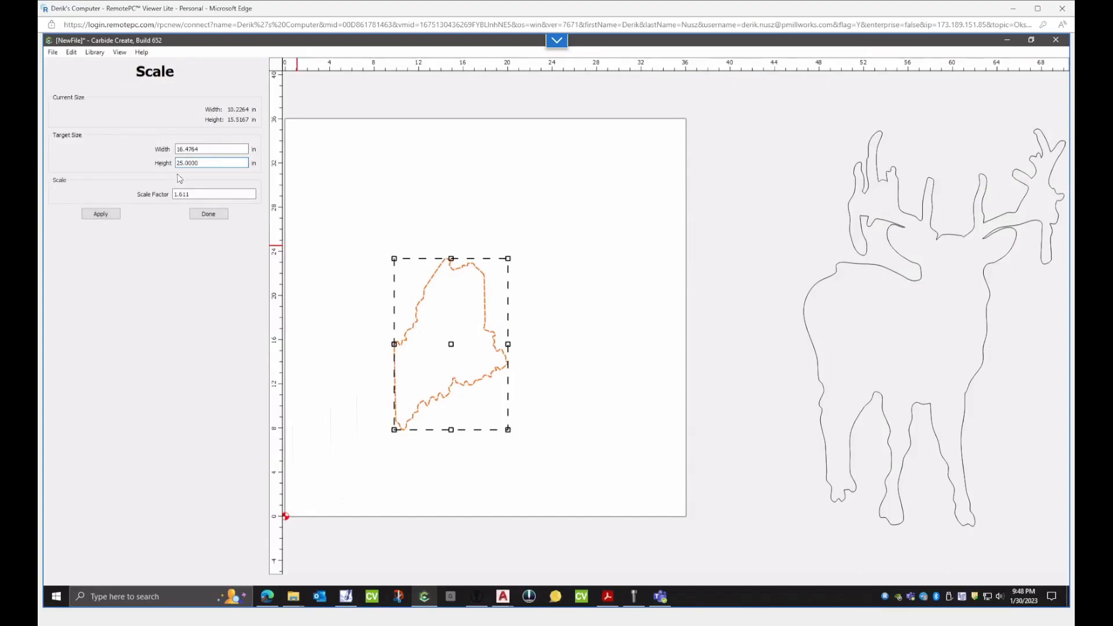
{"action": "left_click_drag", "start_coordinate": [204, 163], "coordinate": [148, 168]}
{"action": "type", "text": "24"}
{"action": "key", "text": "Return"}
{"action": "left_click", "coordinate": [107, 214]}
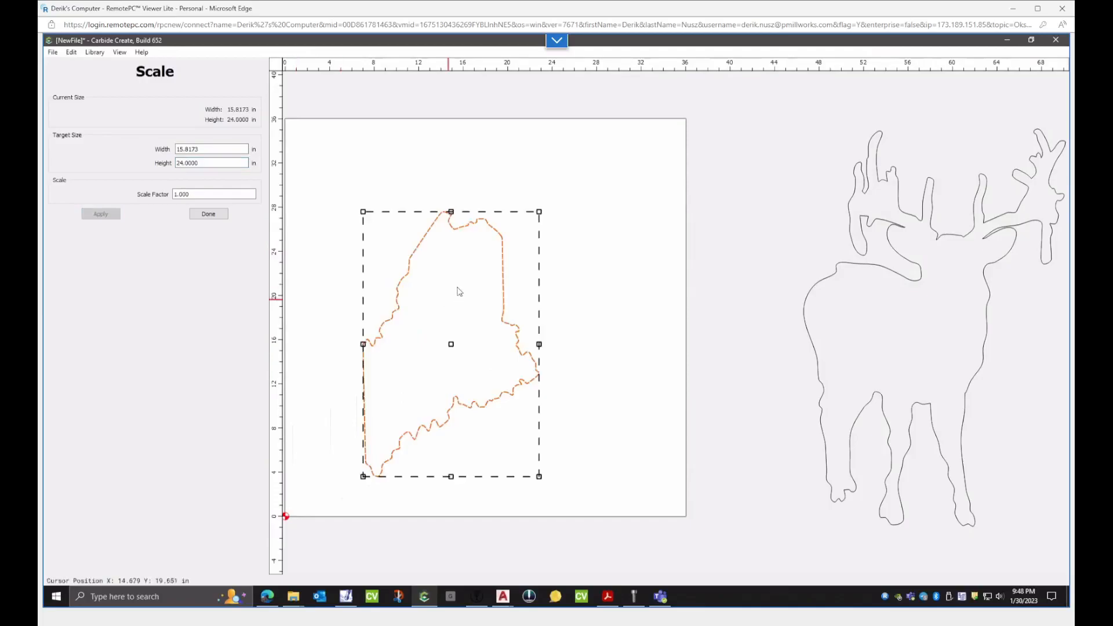
- Scale the Maine outline proportionally to a height of 36 in
{"action": "double_click", "coordinate": [193, 165]}
{"action": "scroll", "coordinate": [539, 200], "scroll_direction": "down", "scroll_amount": 2}
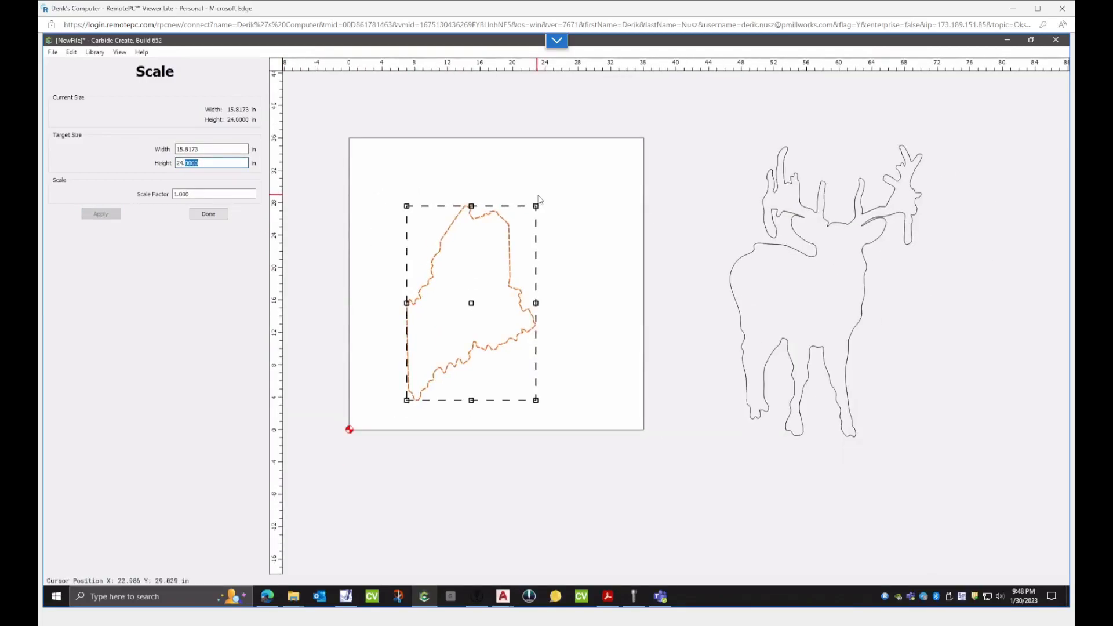
{"action": "triple_click", "coordinate": [236, 165]}
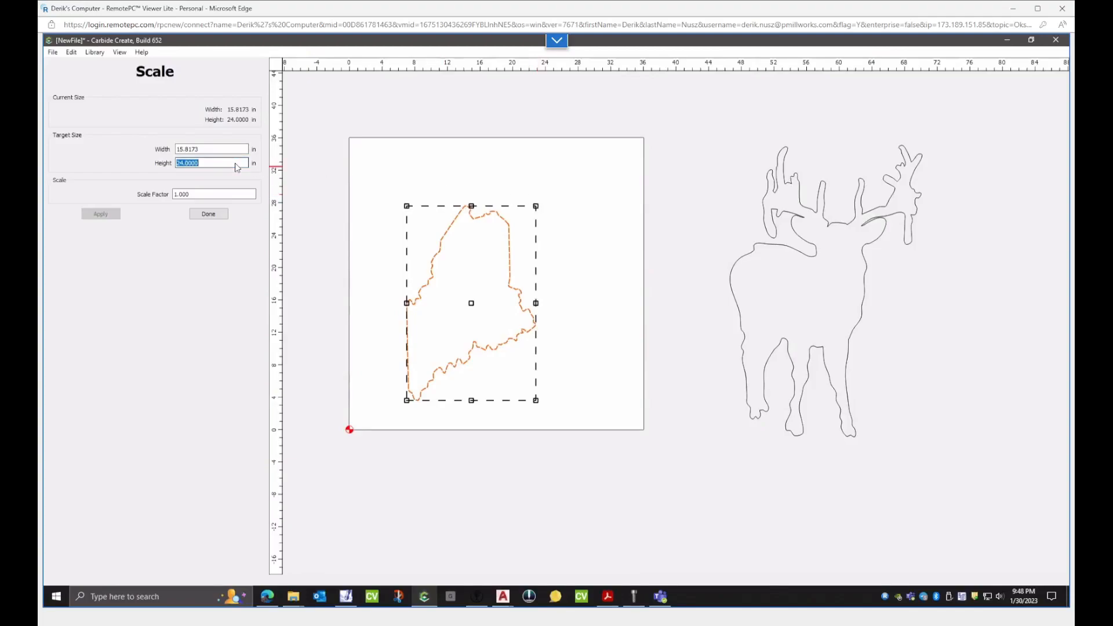
{"action": "type", "text": "36"}
{"action": "key", "text": "Return"}
{"action": "left_click", "coordinate": [101, 213]}
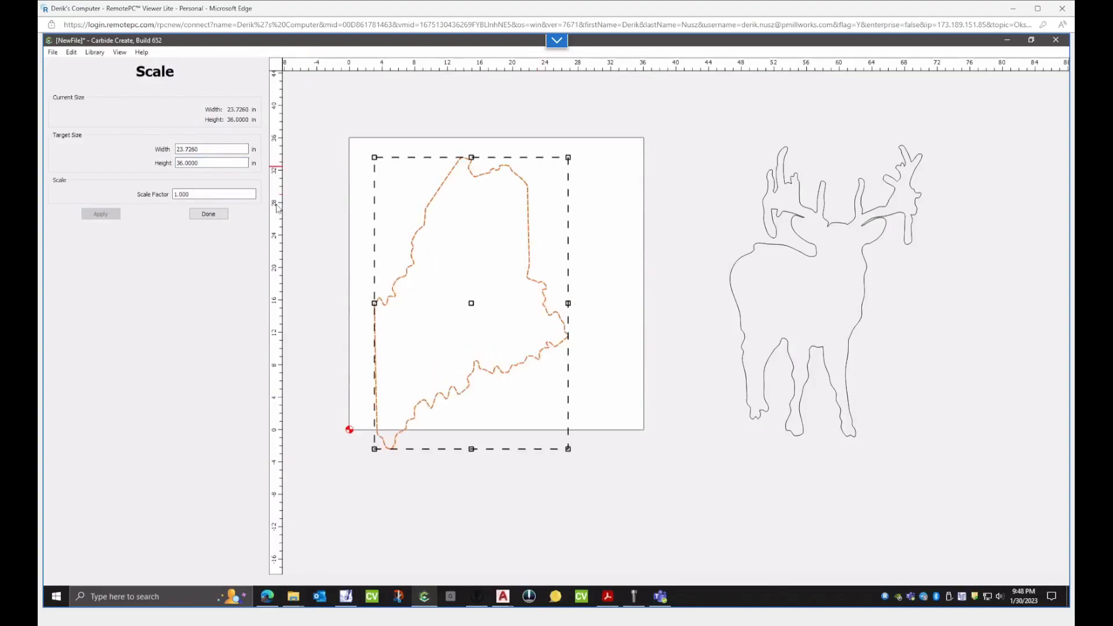
{"action": "left_click", "coordinate": [208, 214]}
- Centre the Maine outline on the stock both horizontally and vertically, and clear the selection
{"action": "left_click", "coordinate": [107, 158]}
{"action": "left_click", "coordinate": [85, 116]}
{"action": "key", "text": "Escape"}
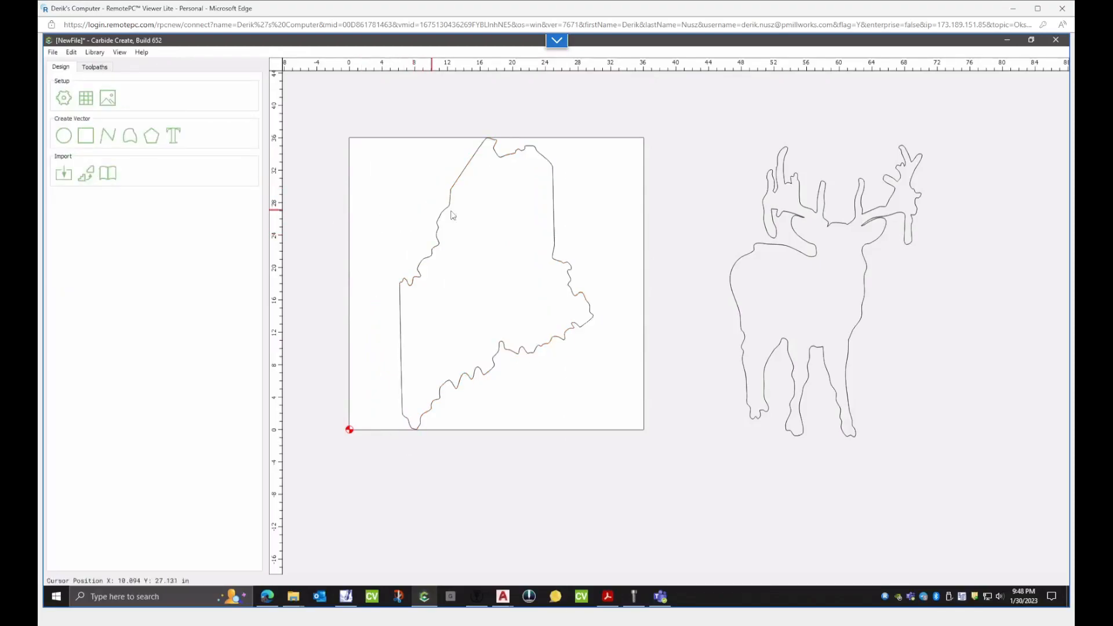
- Scale the buck outline proportionally to a height of 8 in
{"action": "left_click", "coordinate": [793, 248]}
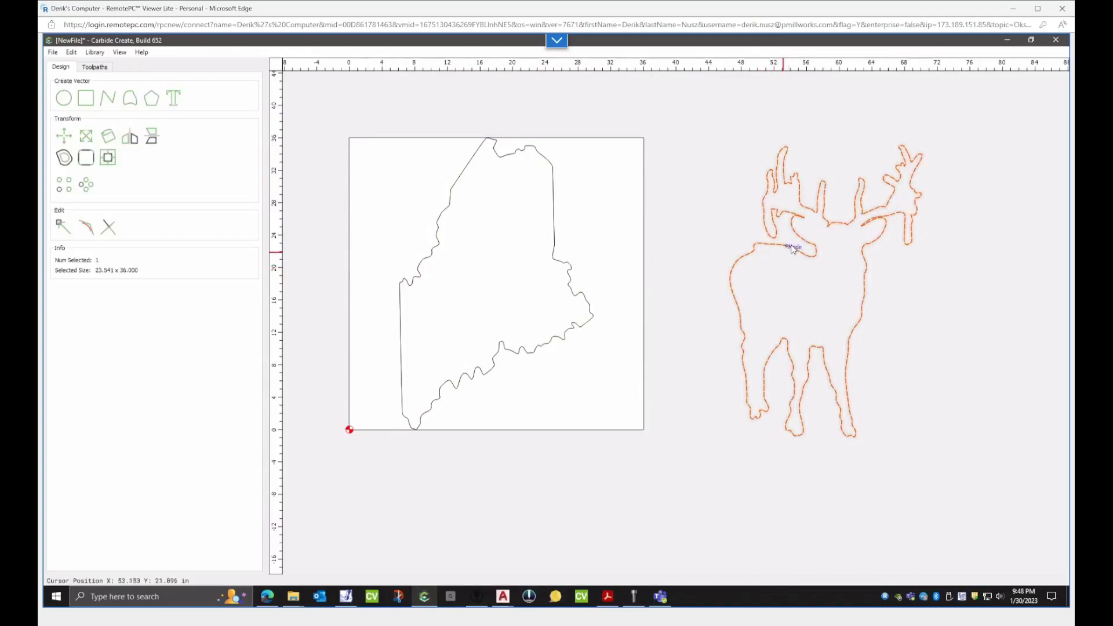
{"action": "left_click", "coordinate": [92, 141]}
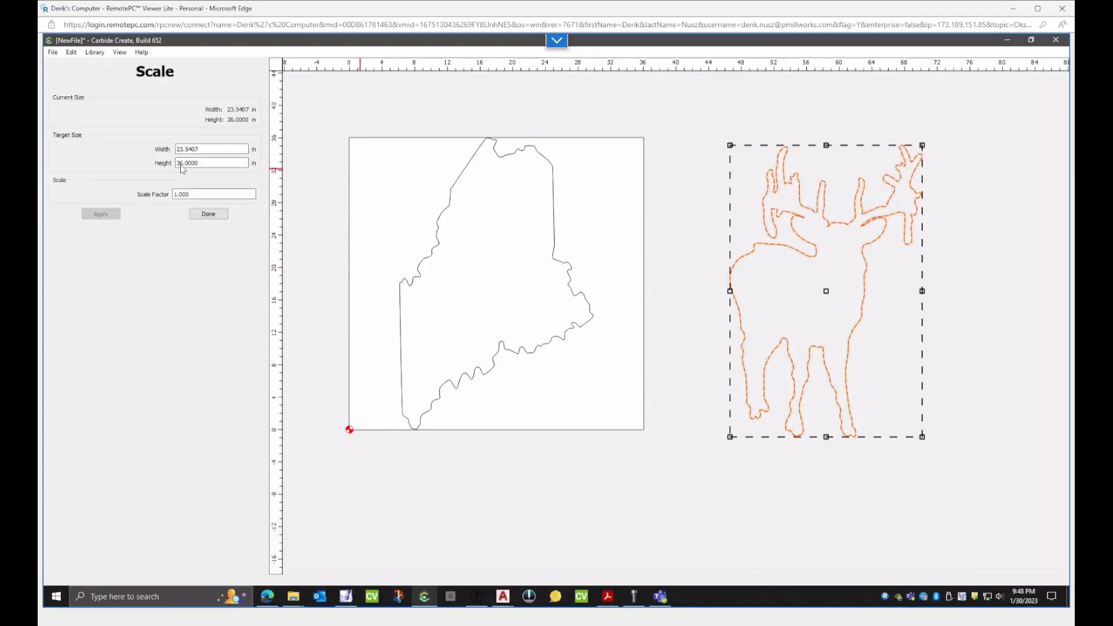
{"action": "left_click_drag", "start_coordinate": [208, 164], "coordinate": [153, 180]}
{"action": "key", "text": "Return"}
{"action": "left_click", "coordinate": [100, 213]}
- Move the small buck into the upper part of the Maine outline
{"action": "left_click_drag", "start_coordinate": [590, 284], "coordinate": [448, 339]}
{"action": "left_click_drag", "start_coordinate": [472, 299], "coordinate": [517, 216]}
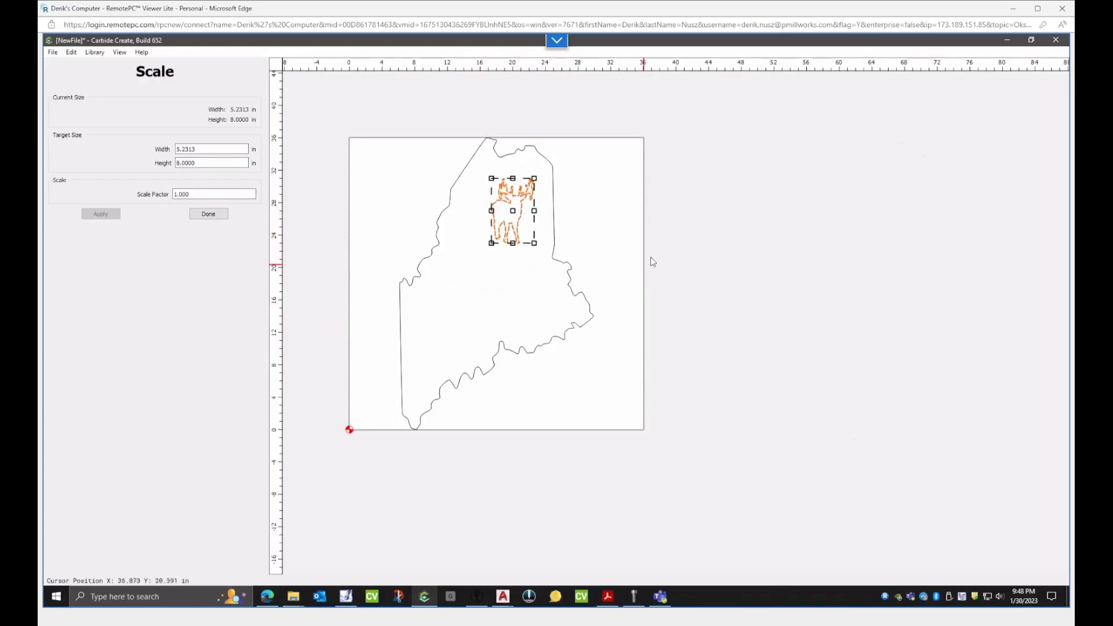
{"action": "left_click", "coordinate": [209, 214]}
- Place a new text object just below the buck inside the Maine outline, using the Darktown font
{"action": "scroll", "coordinate": [419, 233], "scroll_direction": "up", "scroll_amount": 2}
{"action": "scroll", "coordinate": [417, 202], "scroll_direction": "down", "scroll_amount": 1}
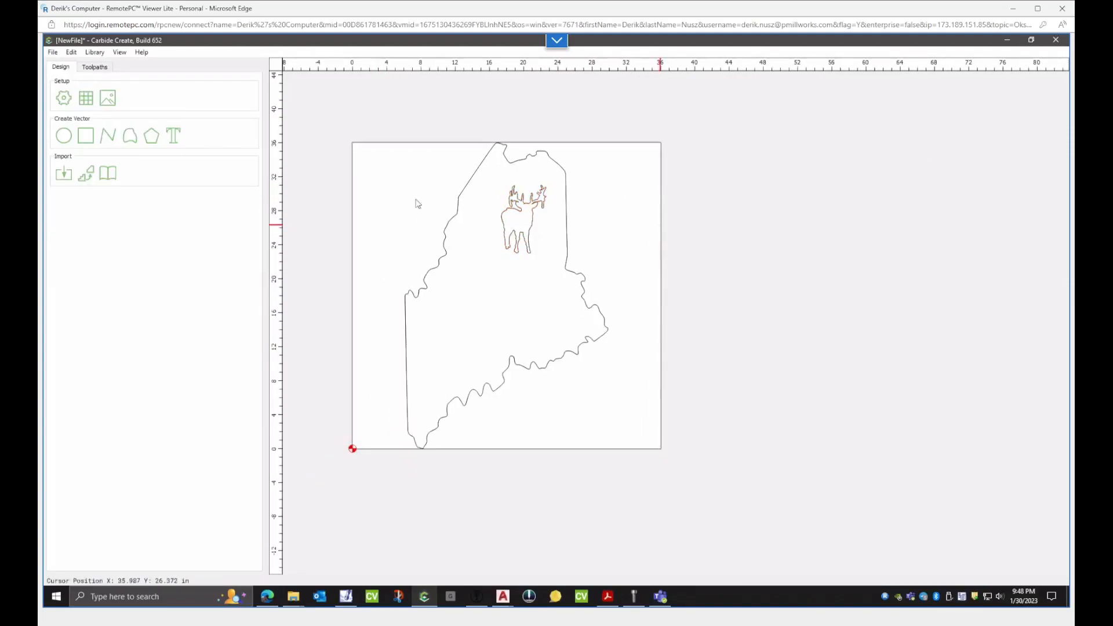
{"action": "left_click", "coordinate": [174, 135]}
{"action": "left_click_drag", "start_coordinate": [674, 314], "coordinate": [497, 277]}
{"action": "left_click", "coordinate": [230, 137]}
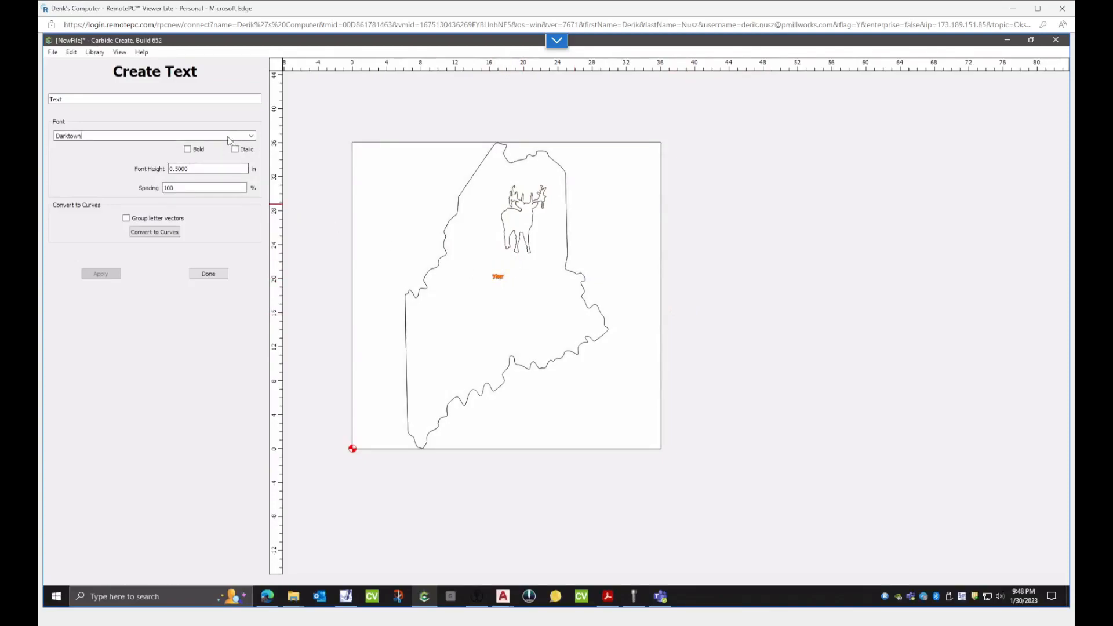
{"action": "left_click", "coordinate": [252, 138]}
{"action": "scroll", "coordinate": [195, 211], "scroll_direction": "down", "scroll_amount": 6}
{"action": "scroll", "coordinate": [195, 211], "scroll_direction": "down", "scroll_amount": 3}
{"action": "scroll", "coordinate": [189, 215], "scroll_direction": "up", "scroll_amount": 10}
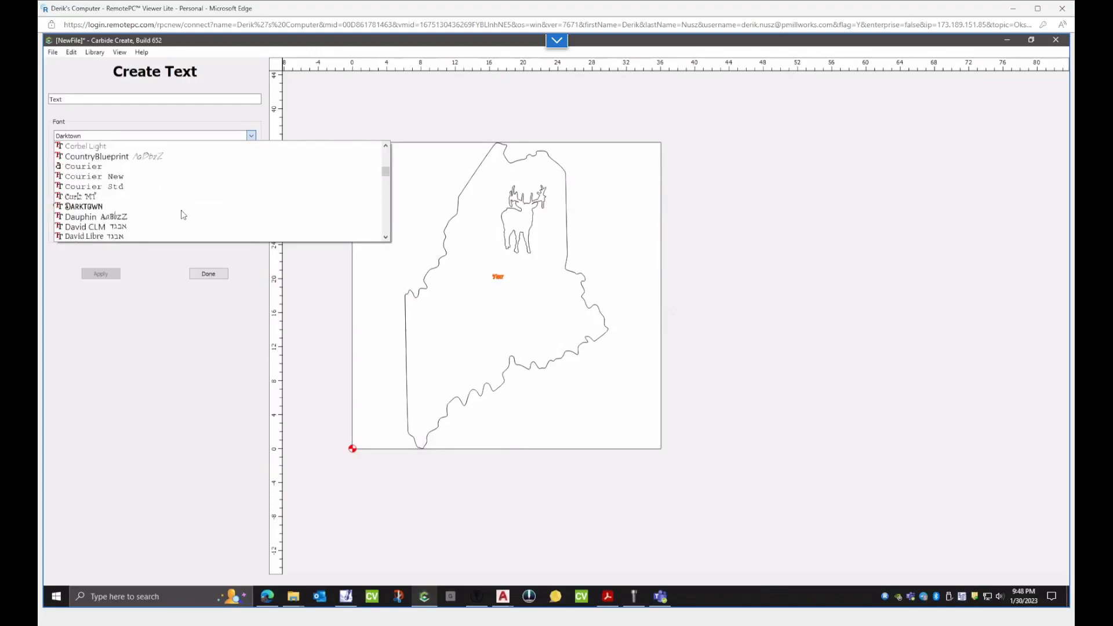
{"action": "left_click", "coordinate": [138, 206]}
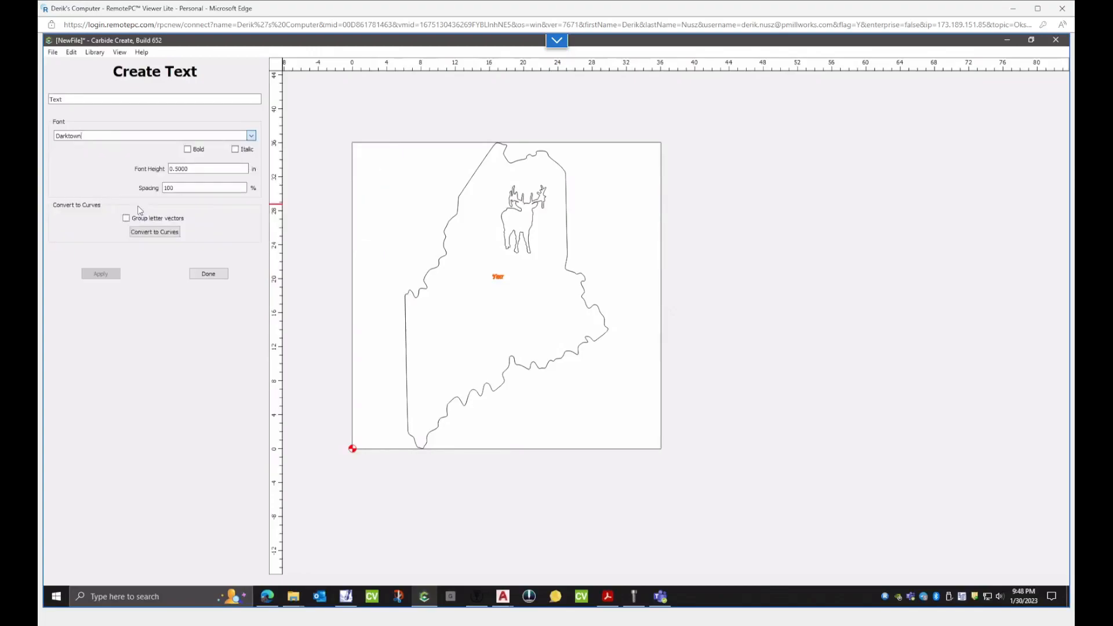
- Change the text to "Wow What a sighting!" with a font height of 2 in and 100 % spacing
{"action": "double_click", "coordinate": [120, 100]}
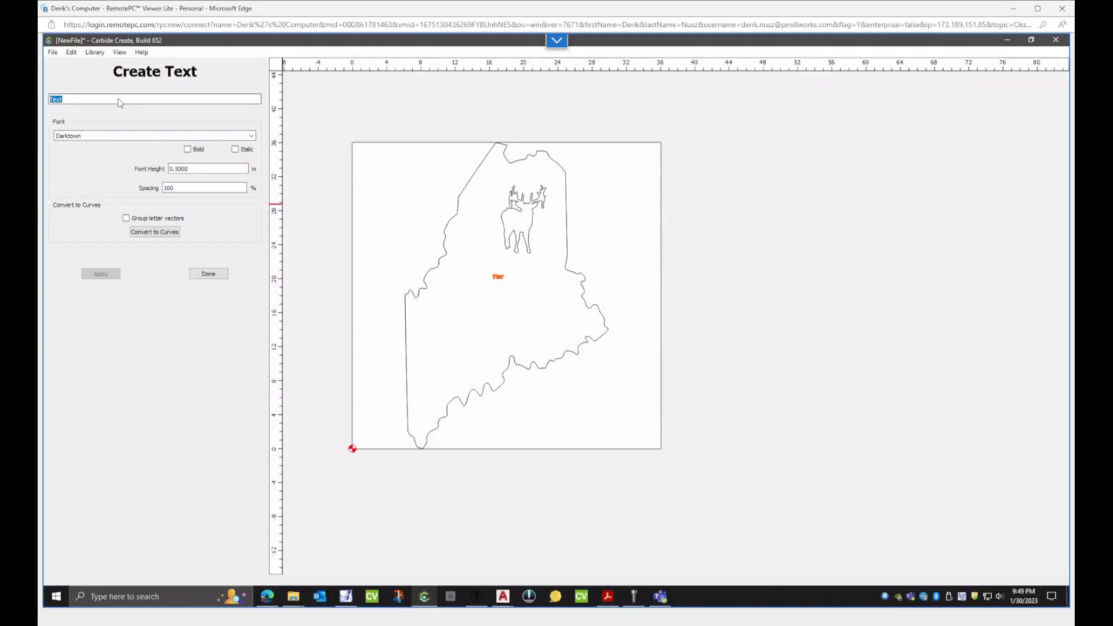
{"action": "type", "text": "Wow What a sighting!"}
{"action": "double_click", "coordinate": [187, 170]}
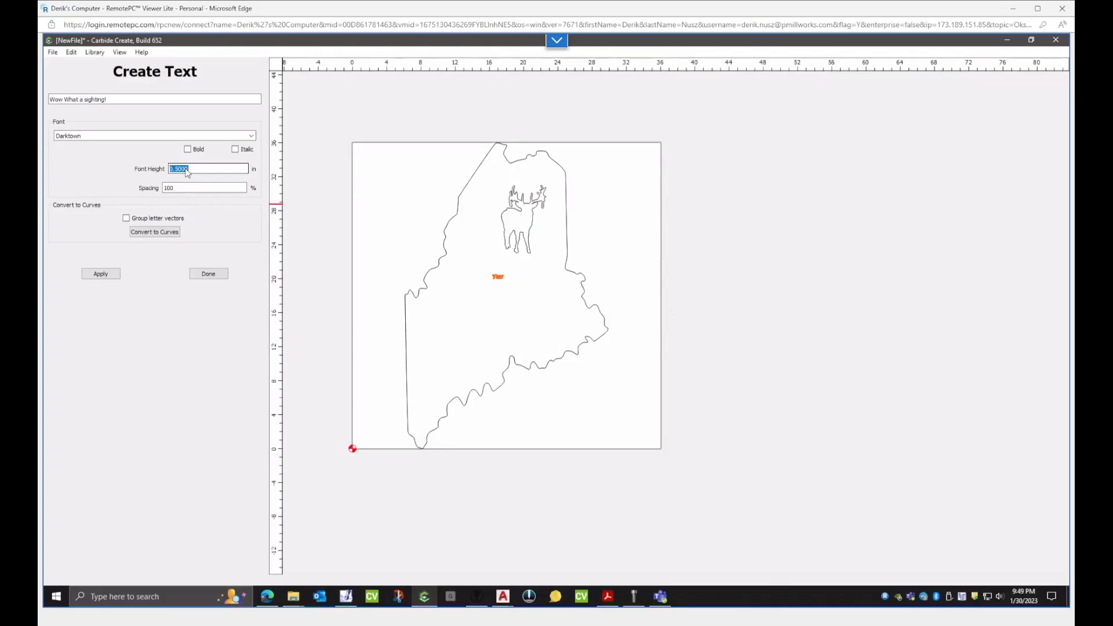
{"action": "key", "text": "Tab"}
{"action": "key", "text": "Tab"}
{"action": "key", "text": "Tab"}
{"action": "left_click", "coordinate": [187, 170]}
{"action": "left_click", "coordinate": [190, 186]}
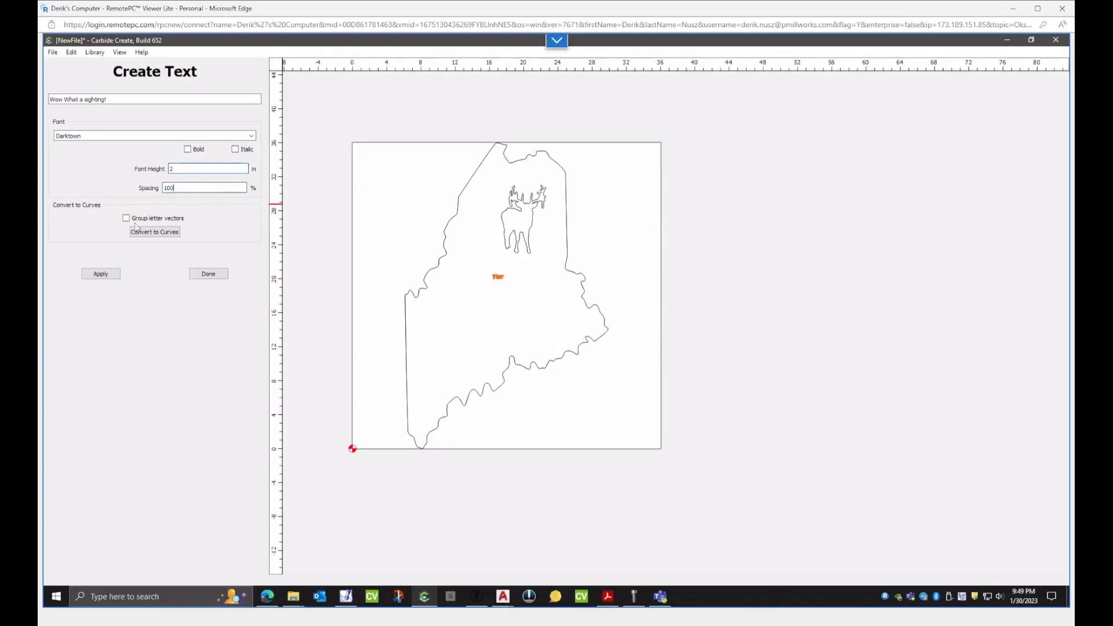
{"action": "left_click", "coordinate": [112, 277]}
- Reduce the text's font height to 1 in and position it directly below the buck inside the Maine outline
{"action": "scroll", "coordinate": [518, 270], "scroll_direction": "up", "scroll_amount": 2}
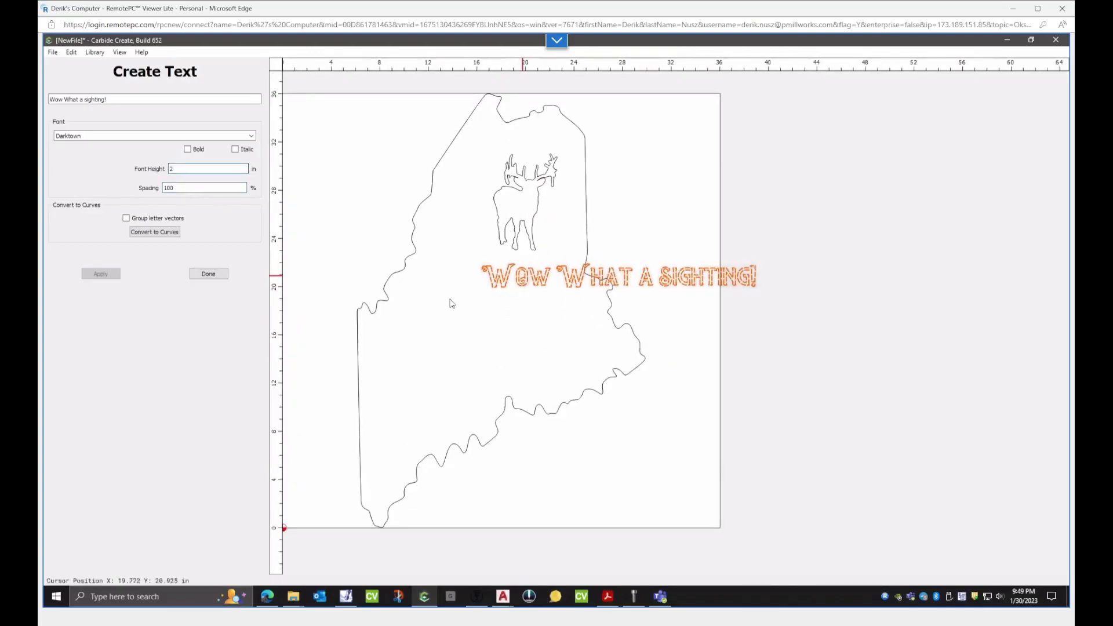
{"action": "scroll", "coordinate": [522, 275], "scroll_direction": "down", "scroll_amount": 1}
{"action": "left_click_drag", "start_coordinate": [506, 280], "coordinate": [375, 295]}
{"action": "left_click", "coordinate": [180, 173]}
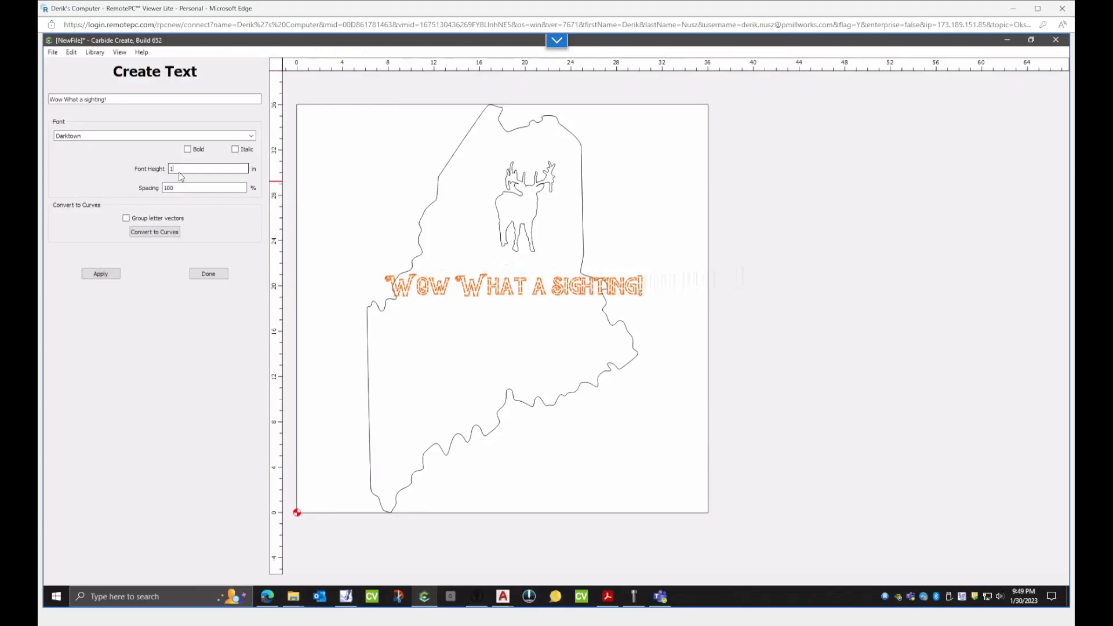
{"action": "left_click", "coordinate": [110, 276]}
{"action": "left_click_drag", "start_coordinate": [466, 291], "coordinate": [535, 259]}
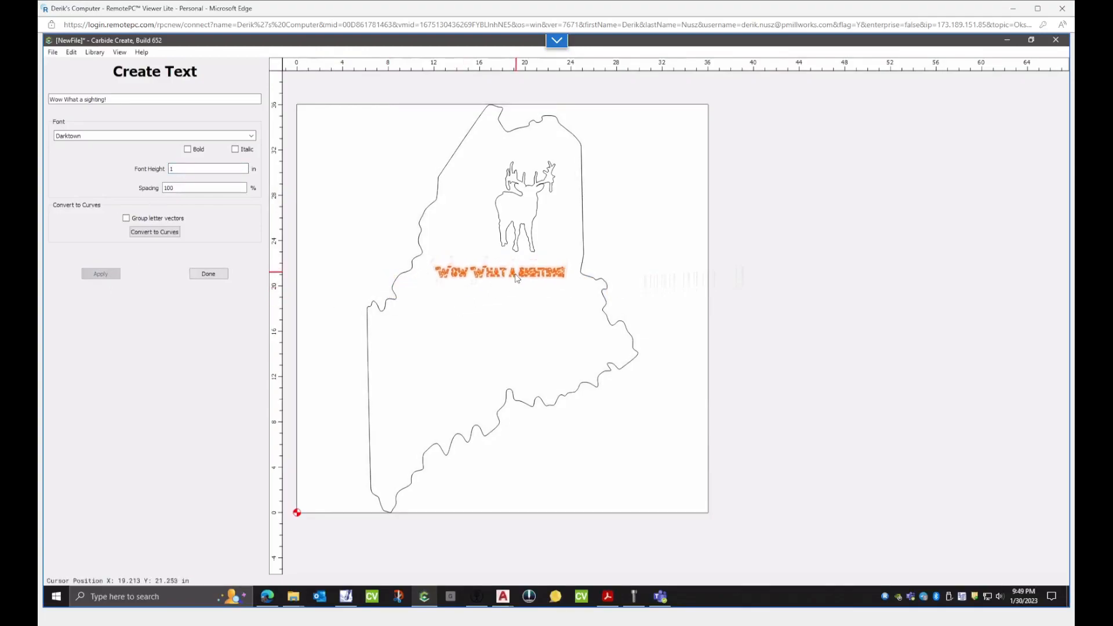
{"action": "left_click", "coordinate": [648, 246]}
- Centre the buck horizontally over the text, and shift both together about 2 in lower inside the Maine outline
{"action": "scroll", "coordinate": [481, 290], "scroll_direction": "up", "scroll_amount": 5}
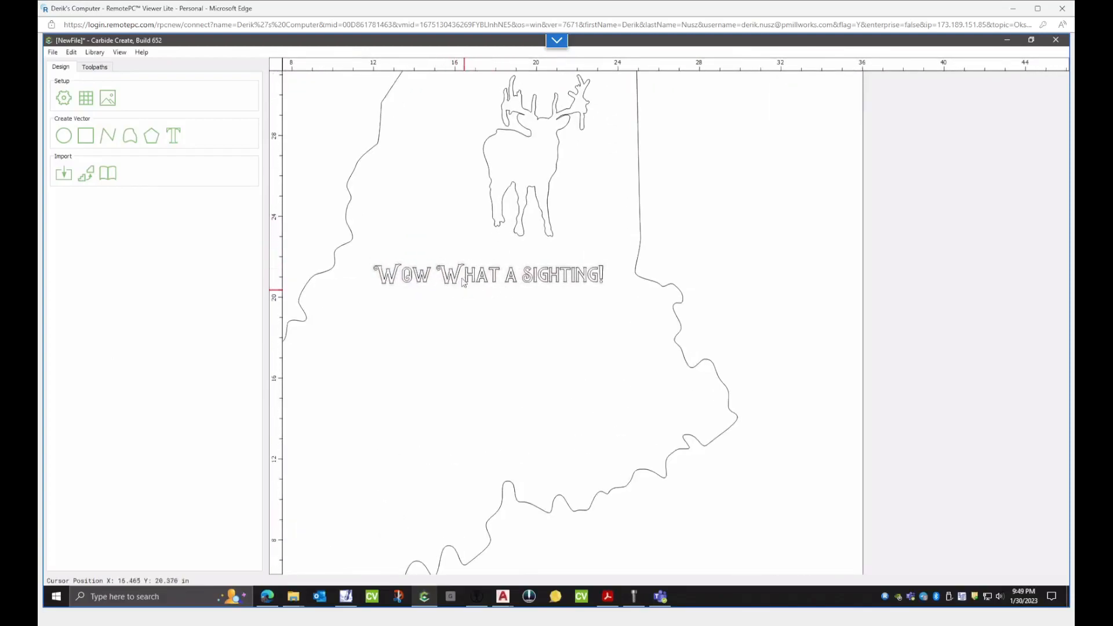
{"action": "scroll", "coordinate": [507, 333], "scroll_direction": "down", "scroll_amount": 2}
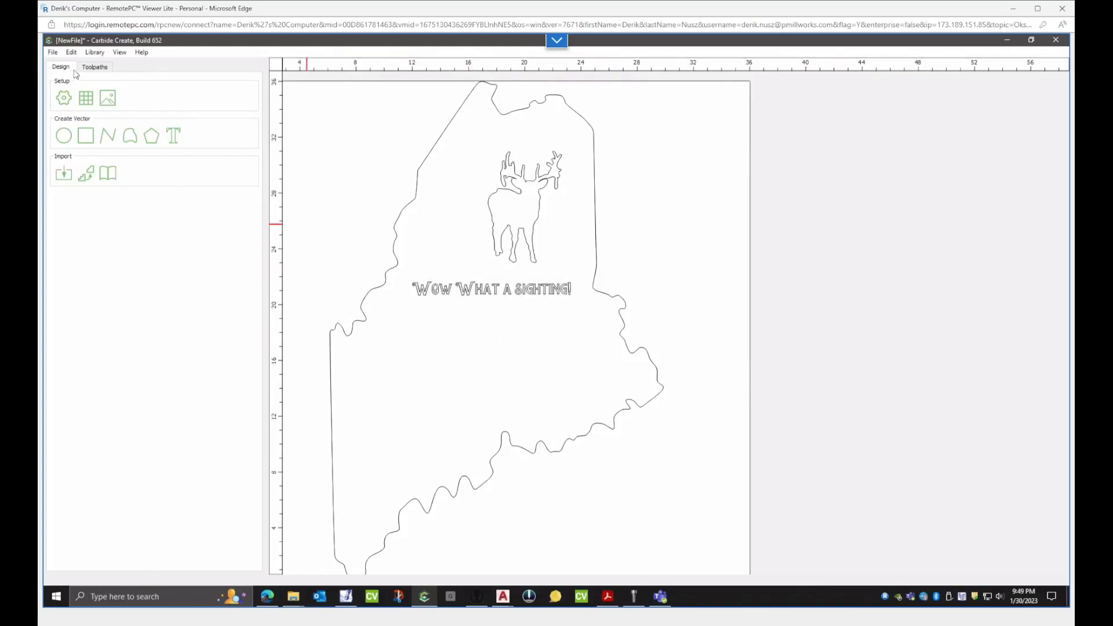
{"action": "scroll", "coordinate": [516, 306], "scroll_direction": "down", "scroll_amount": 4}
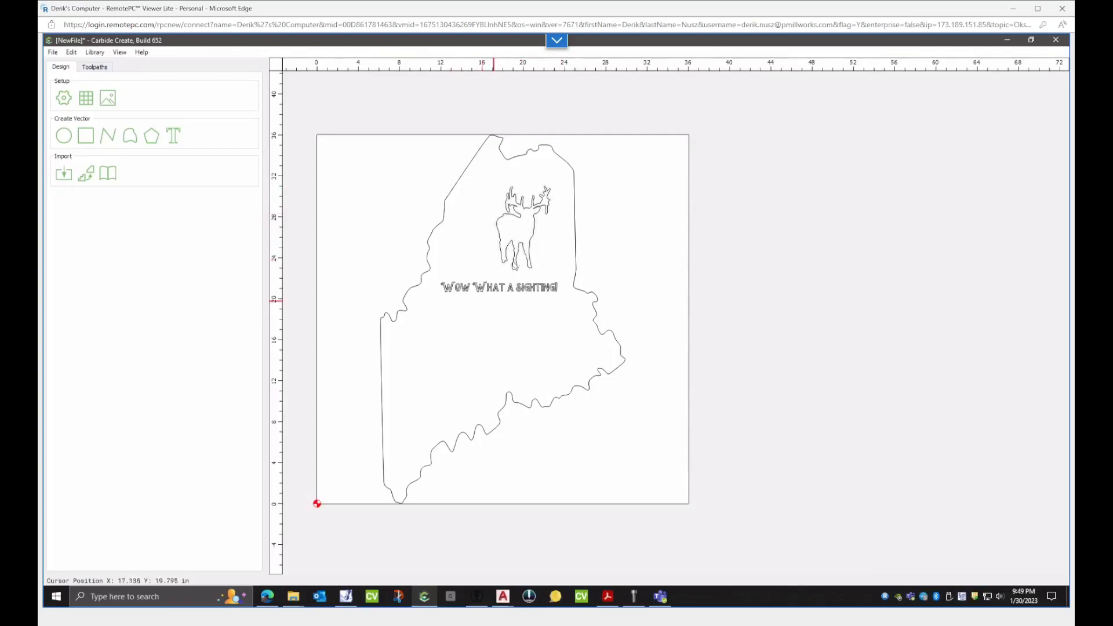
{"action": "left_click", "coordinate": [514, 255]}
{"action": "left_click", "coordinate": [511, 289], "text": "shift"}
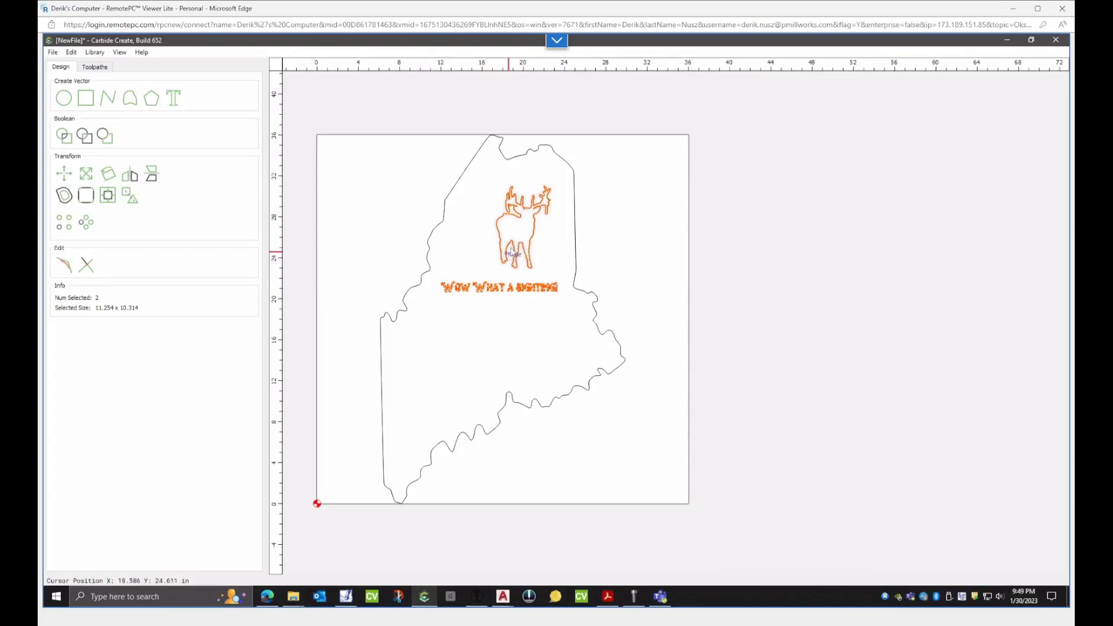
{"action": "left_click", "coordinate": [108, 196]}
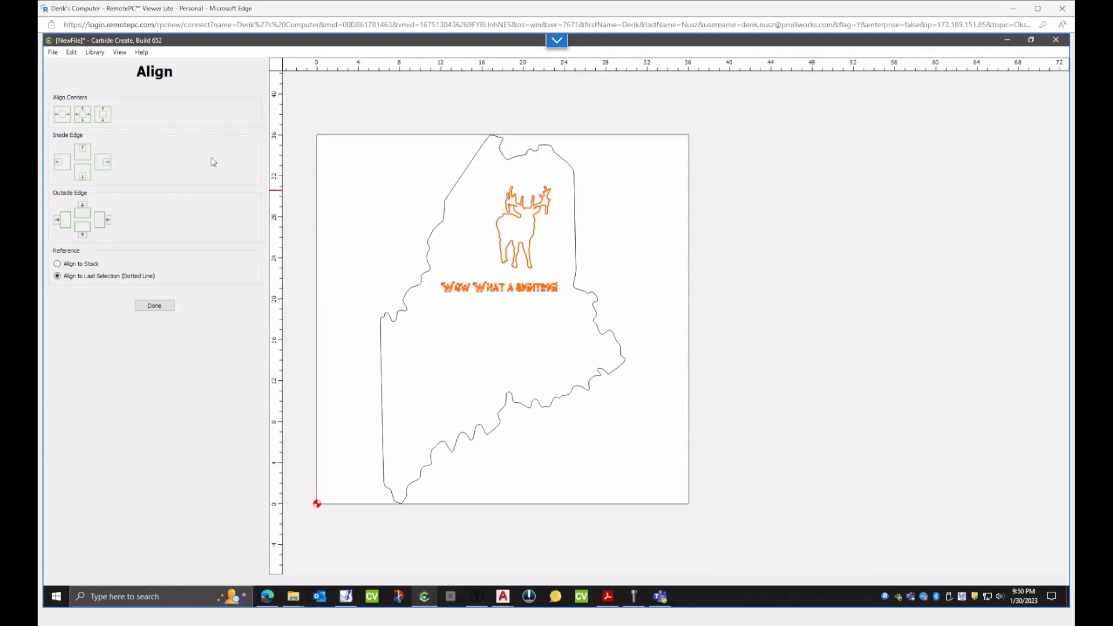
{"action": "left_click", "coordinate": [64, 118]}
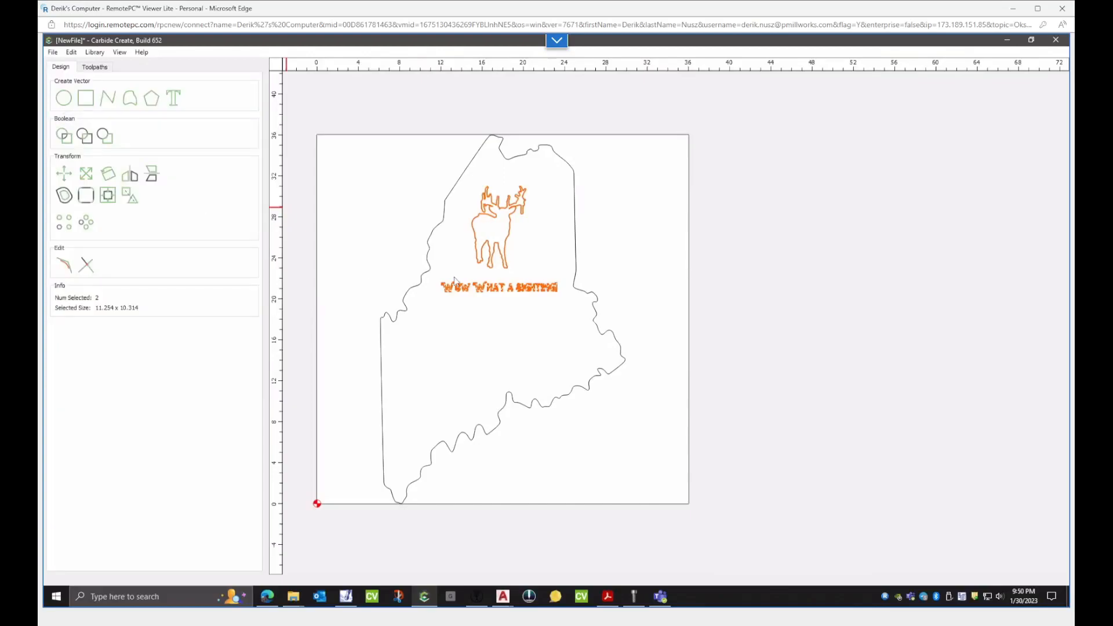
{"action": "left_click_drag", "start_coordinate": [515, 318], "coordinate": [492, 293]}
{"action": "left_click", "coordinate": [744, 262]}
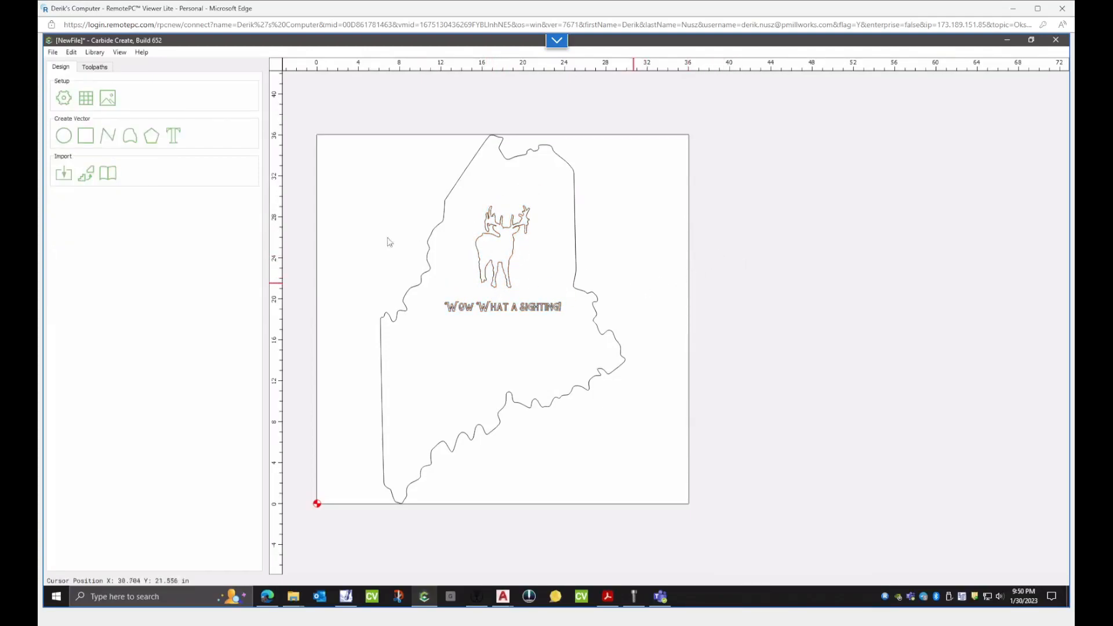
- Delete the buck's Contour Toolpath 1 from Group 1
{"action": "left_click", "coordinate": [94, 67]}
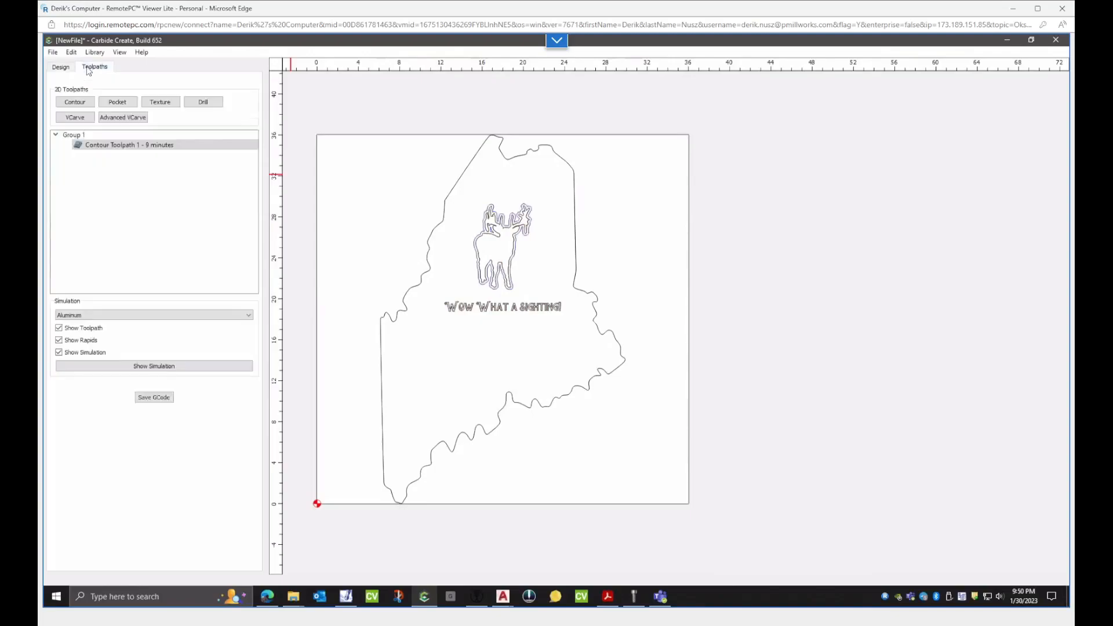
{"action": "left_click", "coordinate": [112, 144]}
{"action": "right_click", "coordinate": [112, 145]}
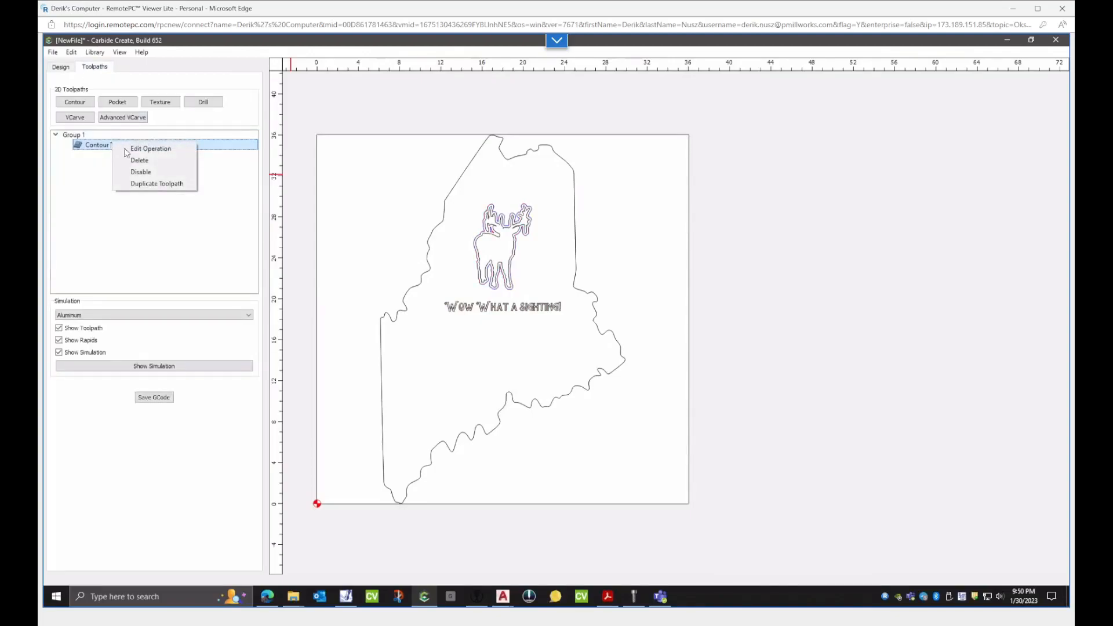
{"action": "left_click", "coordinate": [140, 160]}
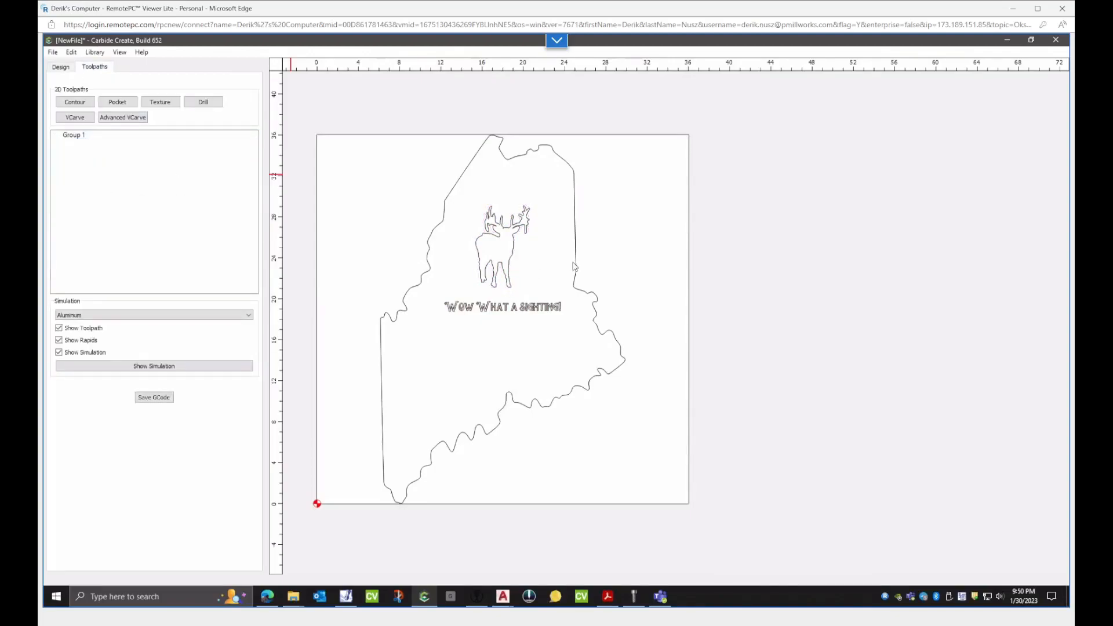
- Start an Advanced VCarve toolpath for the buck and the text, enable the area pocket tool, and open its tool selection
{"action": "left_click", "coordinate": [514, 256]}
{"action": "scroll", "coordinate": [507, 244], "scroll_direction": "up", "scroll_amount": 2}
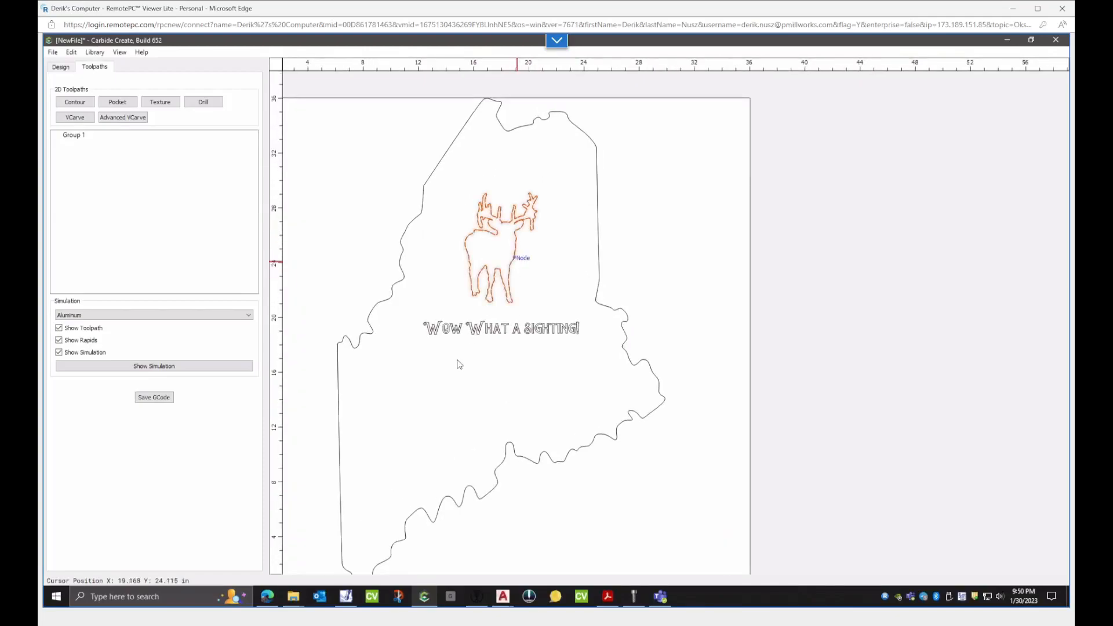
{"action": "left_click_drag", "start_coordinate": [536, 354], "coordinate": [500, 316]}
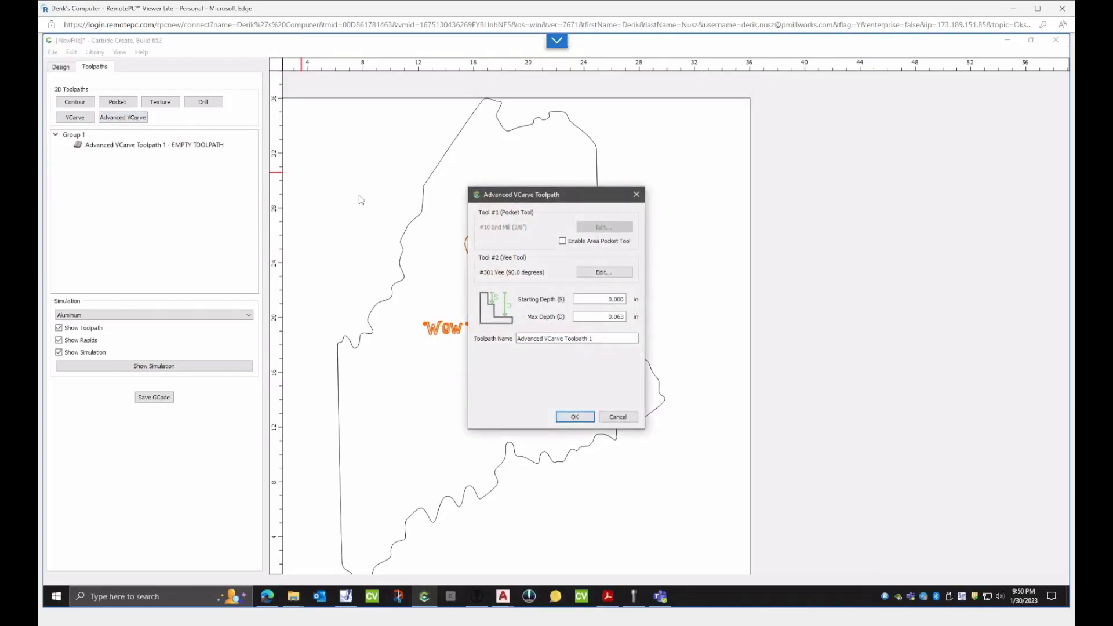
{"action": "left_click", "coordinate": [563, 241]}
{"action": "left_click", "coordinate": [604, 227]}
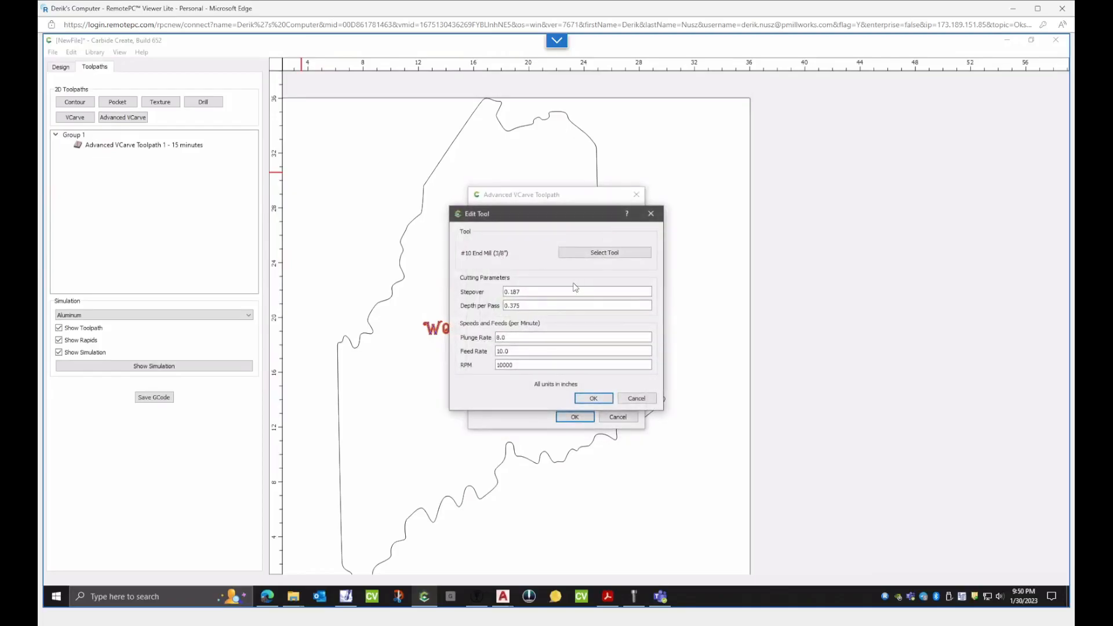
{"action": "left_click", "coordinate": [581, 256]}
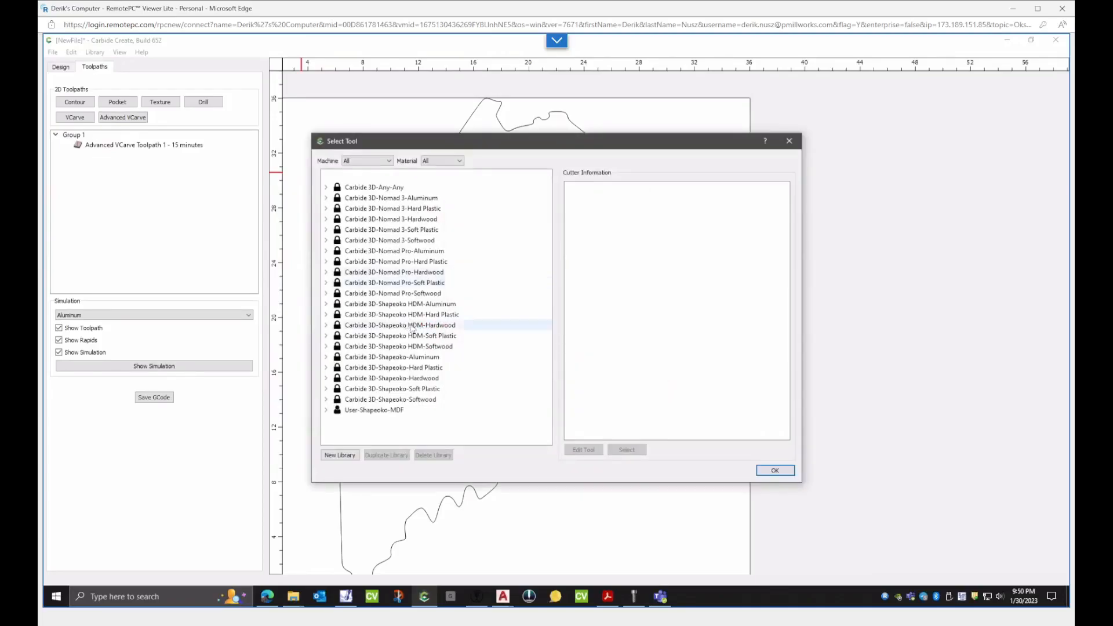
{"action": "left_click", "coordinate": [380, 412]}
{"action": "left_click", "coordinate": [326, 410]}
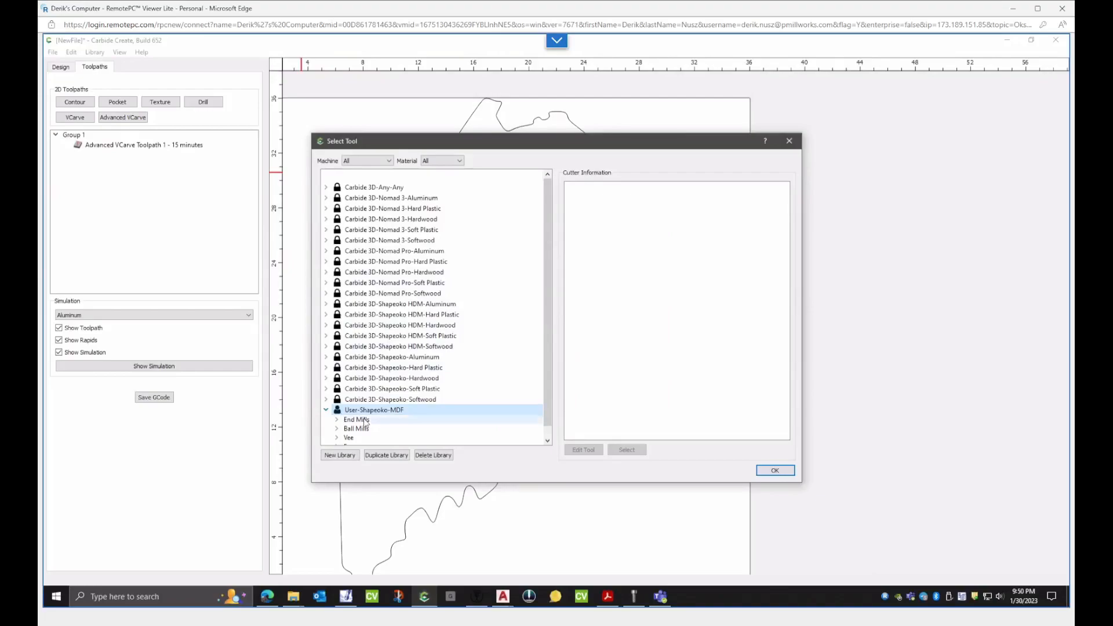
{"action": "left_click", "coordinate": [342, 422]}
{"action": "left_click", "coordinate": [338, 419]}
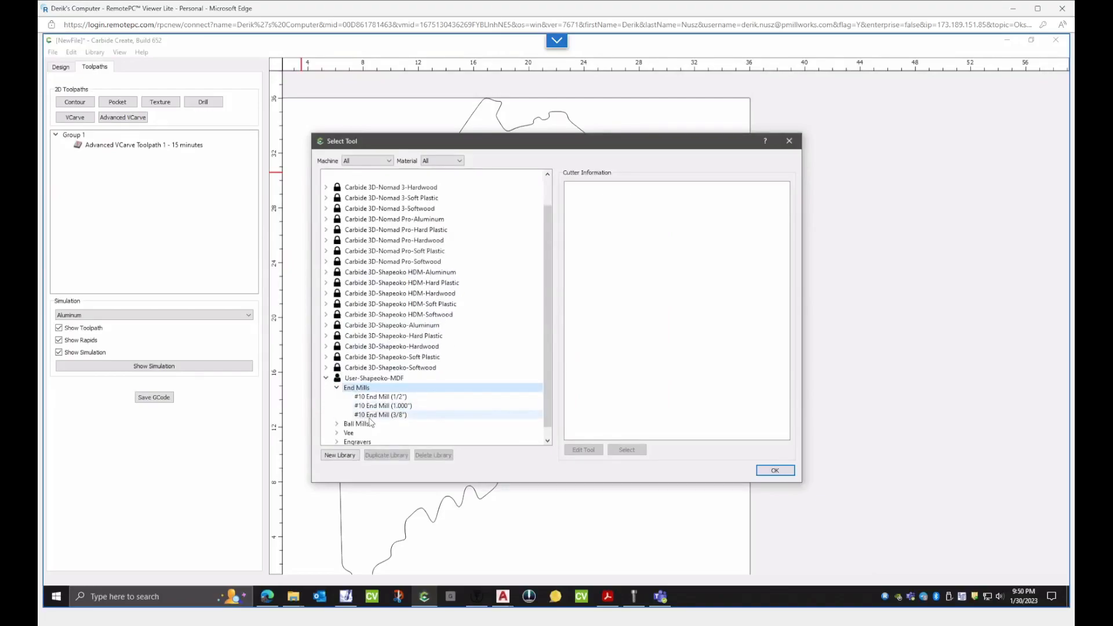
{"action": "left_click", "coordinate": [326, 378]}
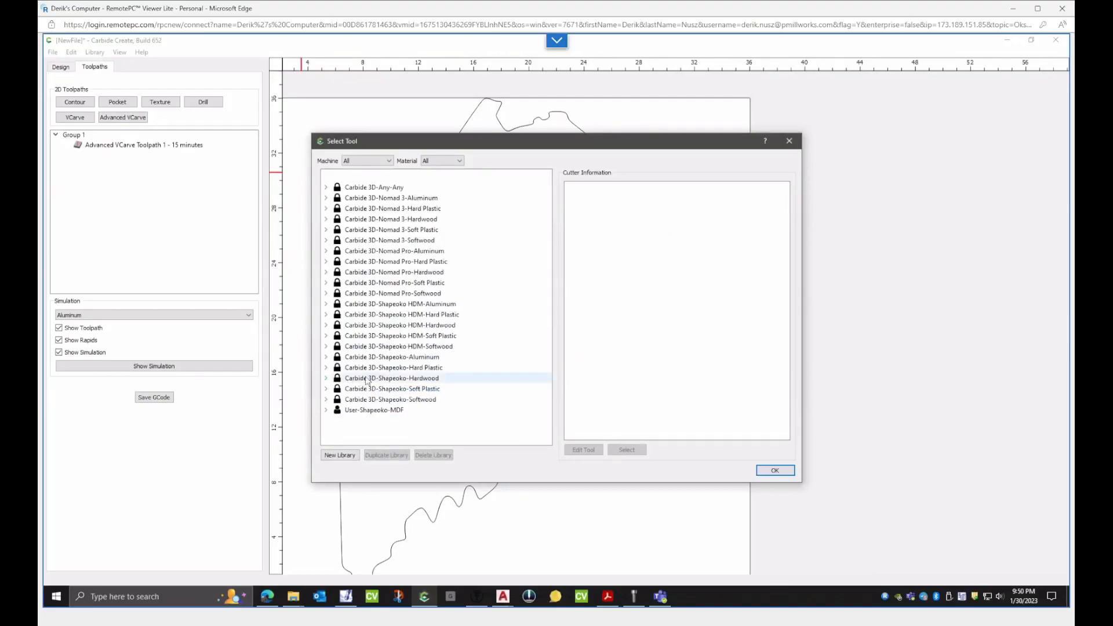
- Choose the #202 Ball Mill (1/4") from the Carbide 3D-Shapeoko-Hardwood library as the pocket tool
{"action": "left_click", "coordinate": [371, 379]}
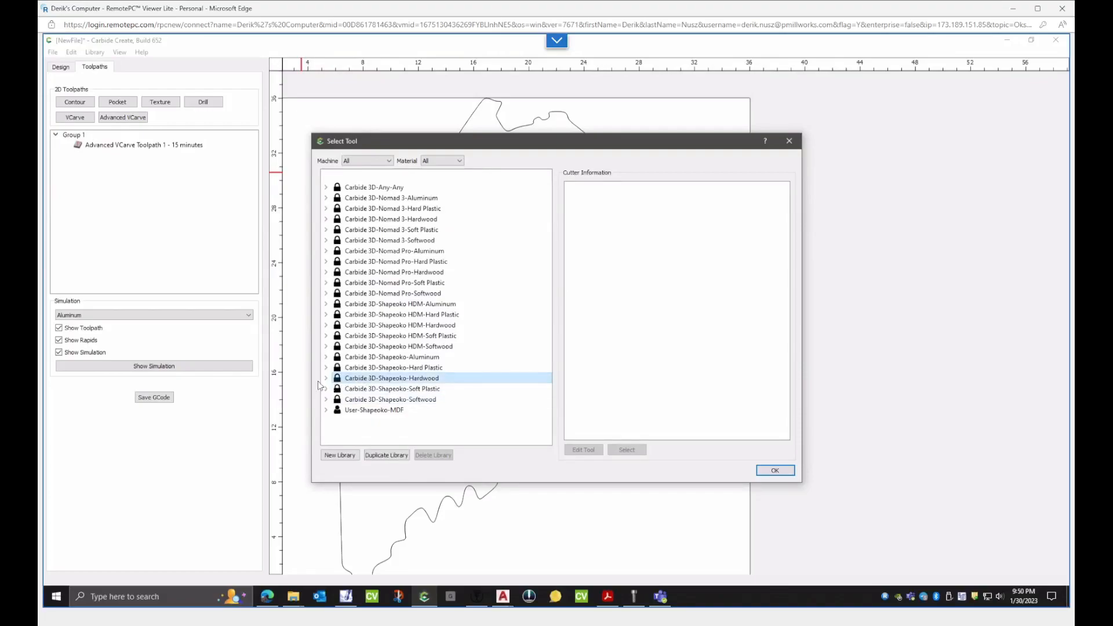
{"action": "left_click", "coordinate": [326, 378]}
{"action": "left_click", "coordinate": [357, 387]}
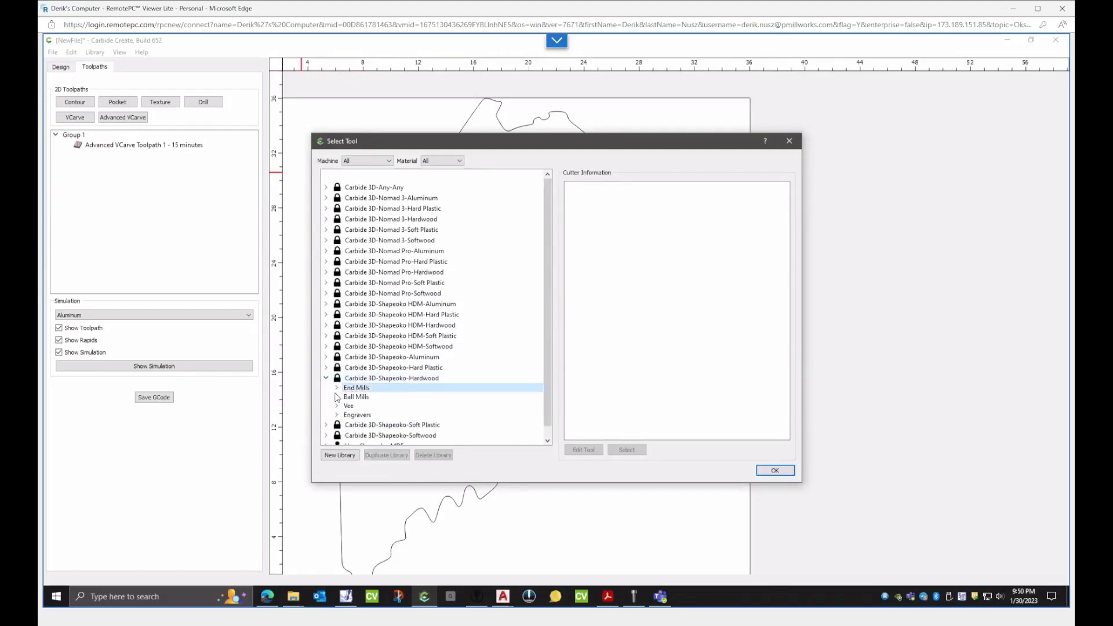
{"action": "left_click", "coordinate": [336, 387]}
{"action": "left_click", "coordinate": [388, 433]}
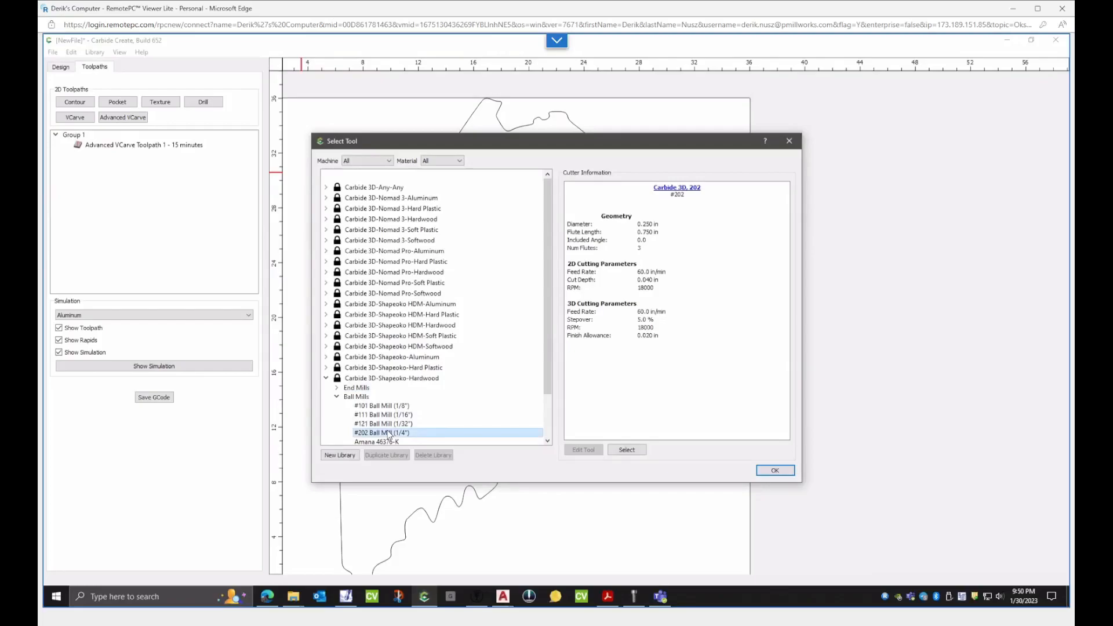
{"action": "left_click", "coordinate": [775, 470]}
- Set the ball mill's depth per pass to 1 in and create the Advanced VCarve toolpath with a max depth of 0.125 in
{"action": "left_click", "coordinate": [529, 308]}
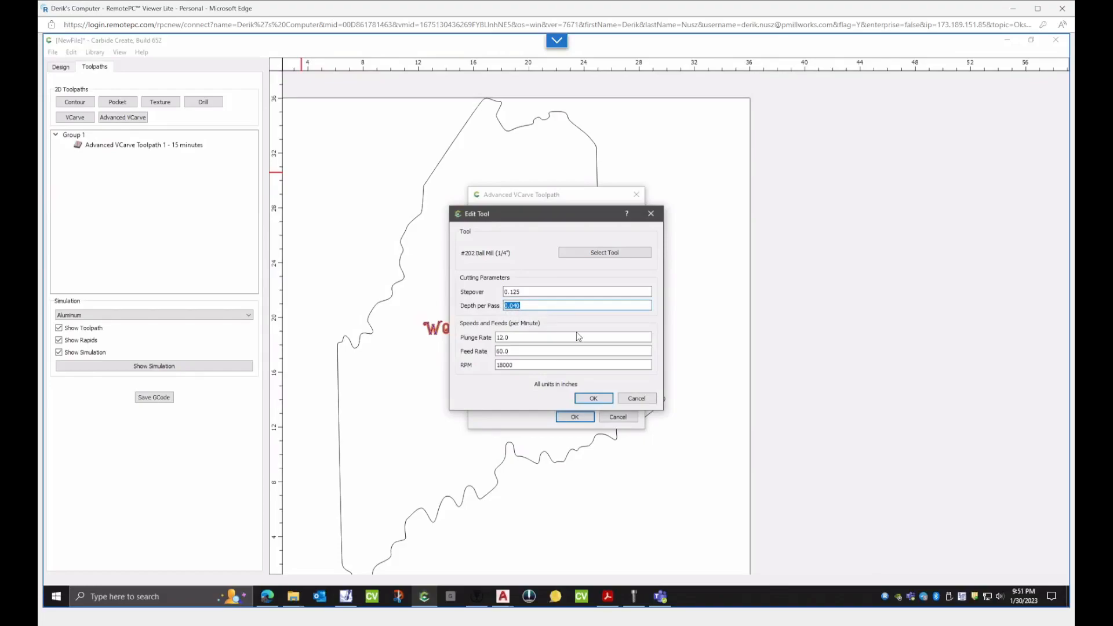
{"action": "type", "text": "1"}
{"action": "left_click", "coordinate": [591, 399]}
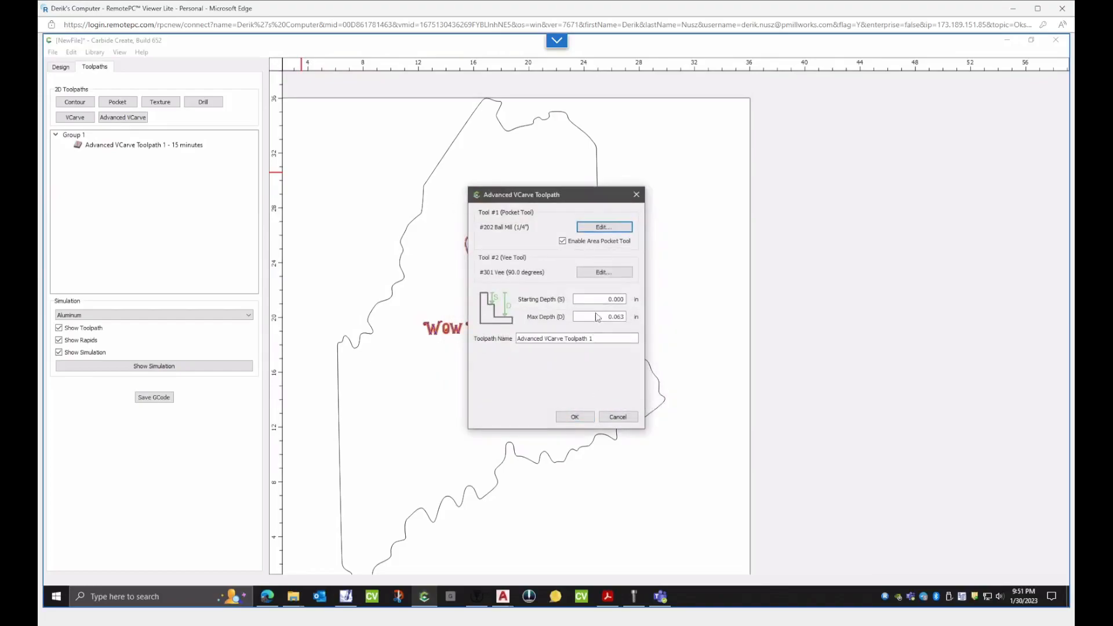
{"action": "left_click_drag", "start_coordinate": [608, 316], "coordinate": [634, 319]}
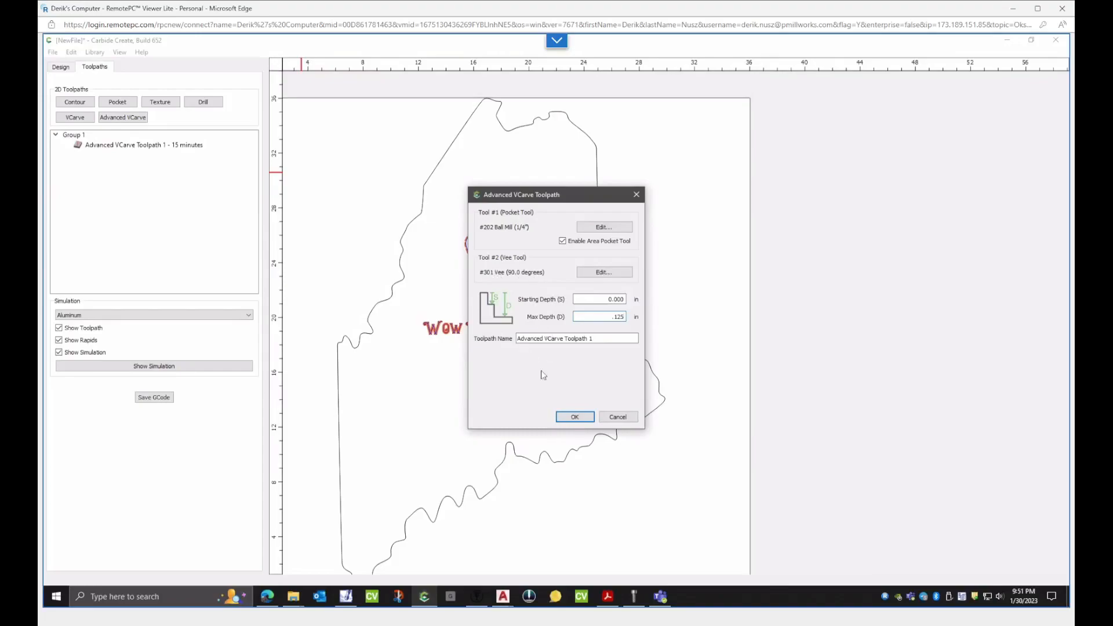
{"action": "left_click", "coordinate": [575, 419]}
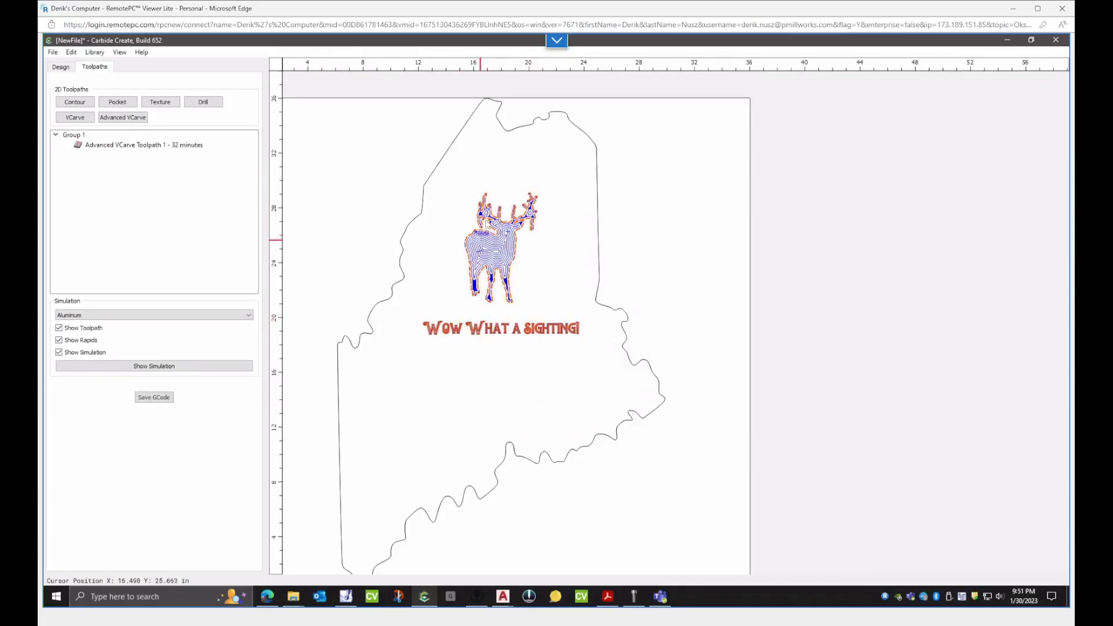
- Examine the Advanced VCarve toolpath lines on the buck and the lettering up close
{"action": "scroll", "coordinate": [487, 204], "scroll_direction": "up", "scroll_amount": 1}
{"action": "scroll", "coordinate": [487, 204], "scroll_direction": "up", "scroll_amount": 4}
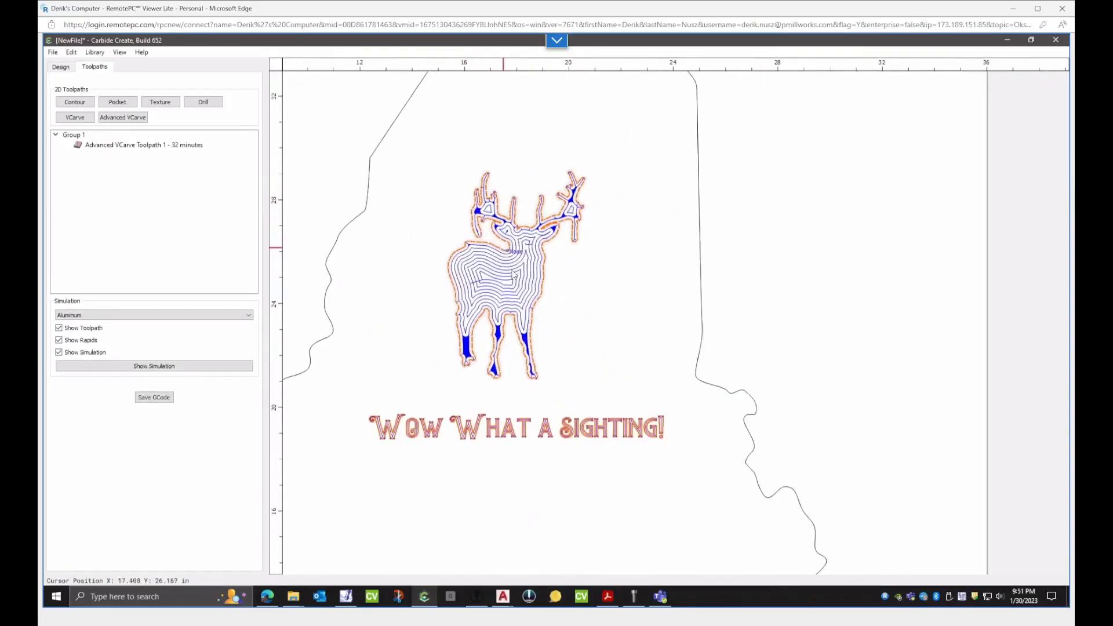
{"action": "scroll", "coordinate": [529, 278], "scroll_direction": "up", "scroll_amount": 1}
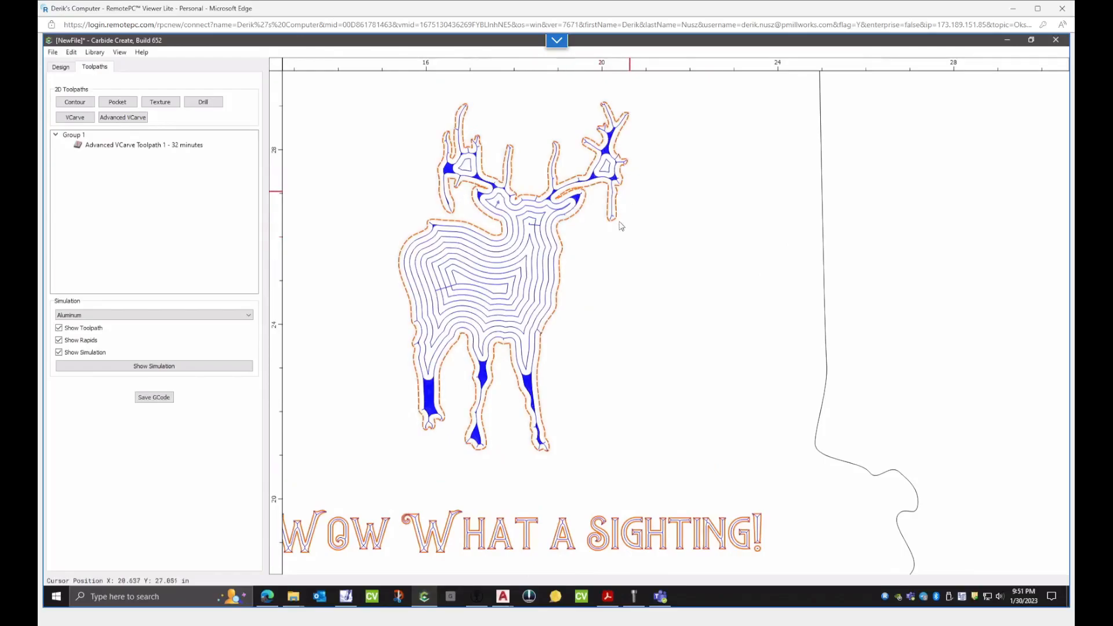
{"action": "scroll", "coordinate": [516, 295], "scroll_direction": "down", "scroll_amount": 3}
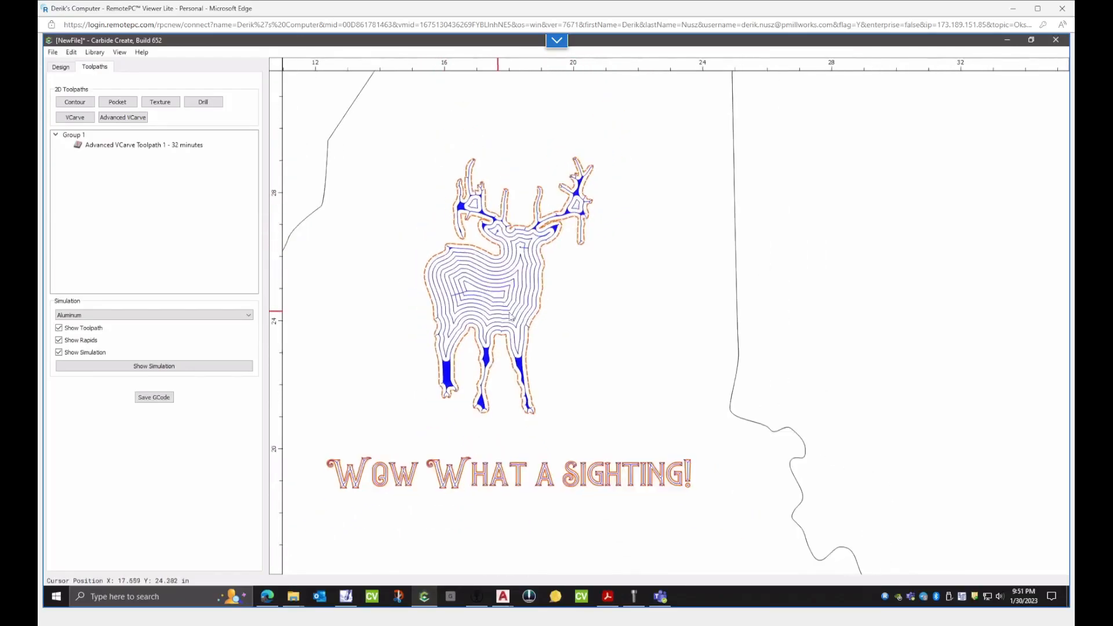
{"action": "scroll", "coordinate": [486, 382], "scroll_direction": "up", "scroll_amount": 2}
{"action": "scroll", "coordinate": [436, 460], "scroll_direction": "up", "scroll_amount": 5}
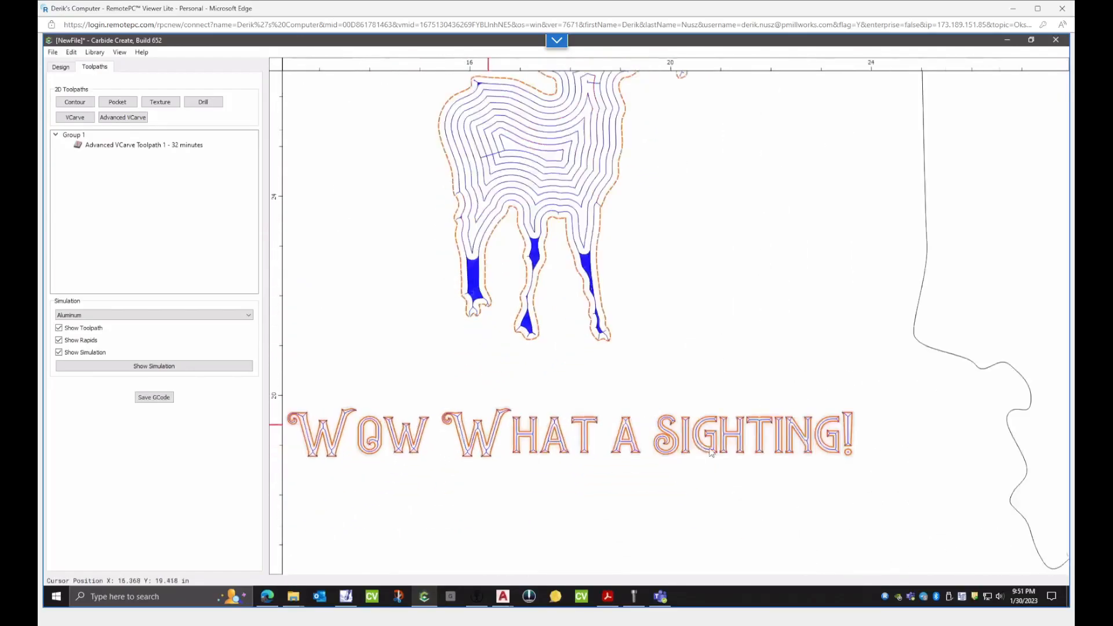
{"action": "scroll", "coordinate": [832, 450], "scroll_direction": "down", "scroll_amount": 5}
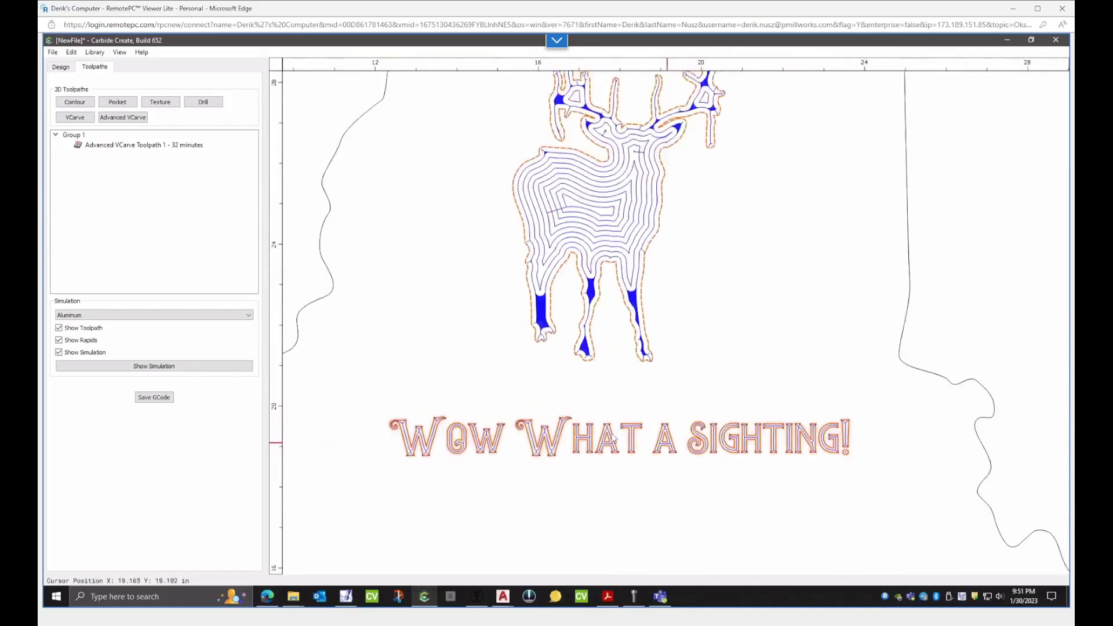
- Start a Contour toolpath on the Maine outline and open its tool settings
{"action": "scroll", "coordinate": [588, 236], "scroll_direction": "down", "scroll_amount": 4}
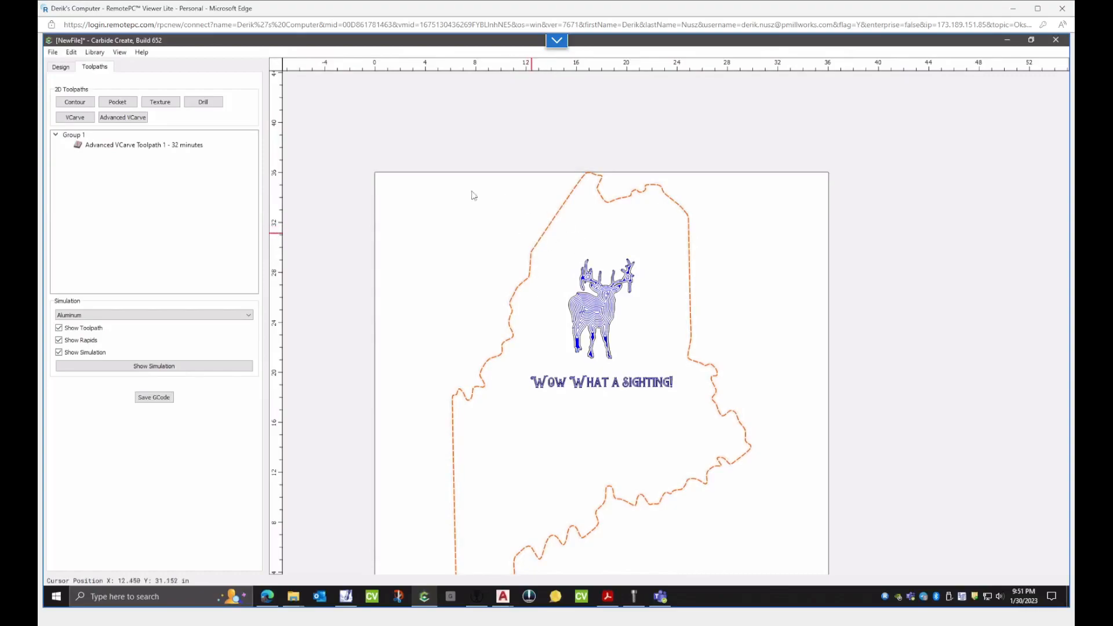
{"action": "left_click", "coordinate": [75, 103]}
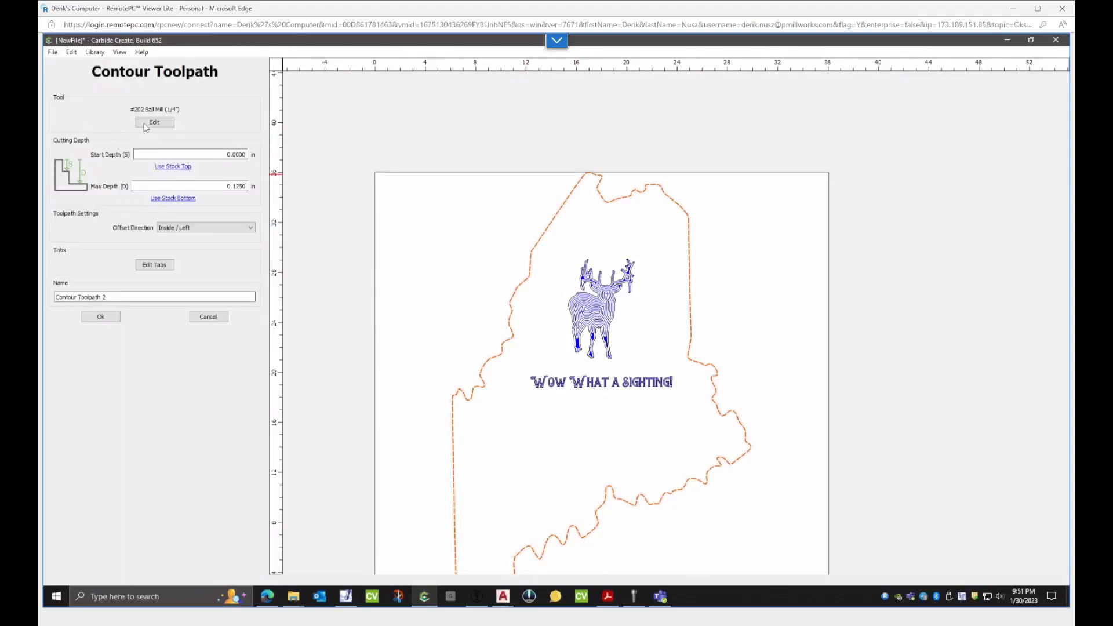
{"action": "left_click", "coordinate": [155, 123]}
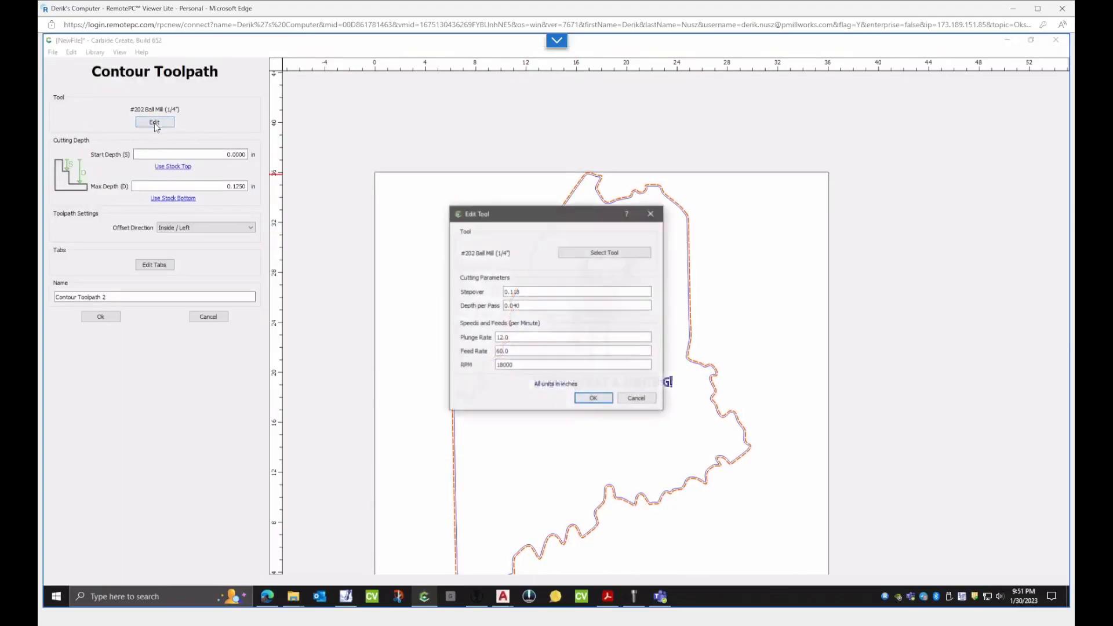
- Assign the #10 End Mill (3/8") from the User-Shapeoko-MDF library to the contour toolpath and set its offset direction to Outside / Right
{"action": "left_click", "coordinate": [605, 253]}
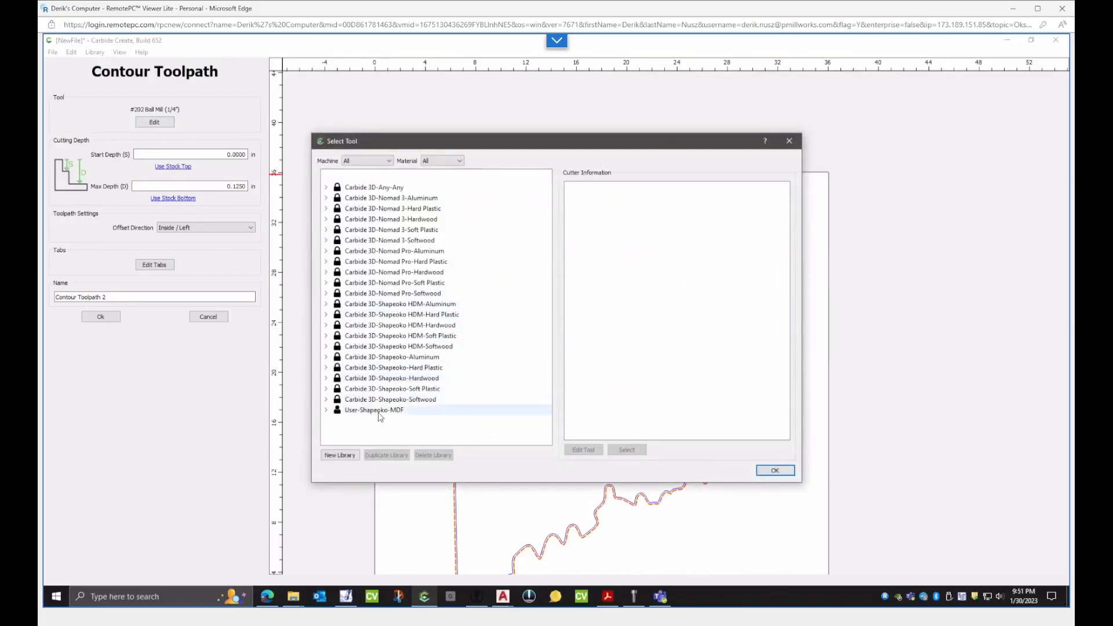
{"action": "left_click", "coordinate": [353, 409]}
{"action": "left_click", "coordinate": [326, 409]}
{"action": "double_click", "coordinate": [353, 421]}
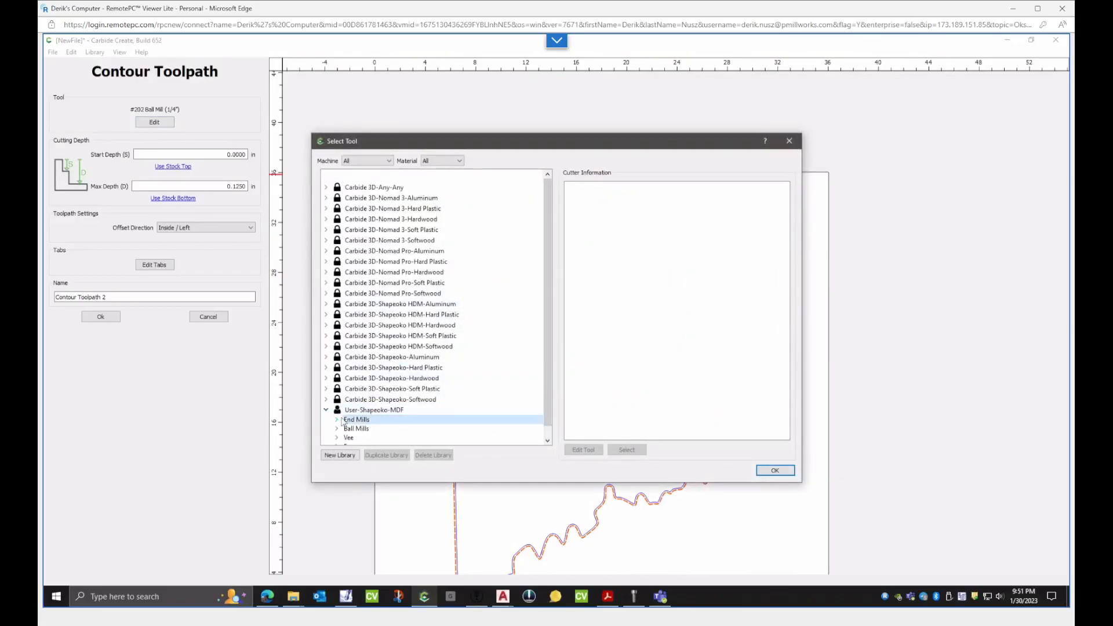
{"action": "scroll", "coordinate": [383, 439], "scroll_direction": "down", "scroll_amount": 1}
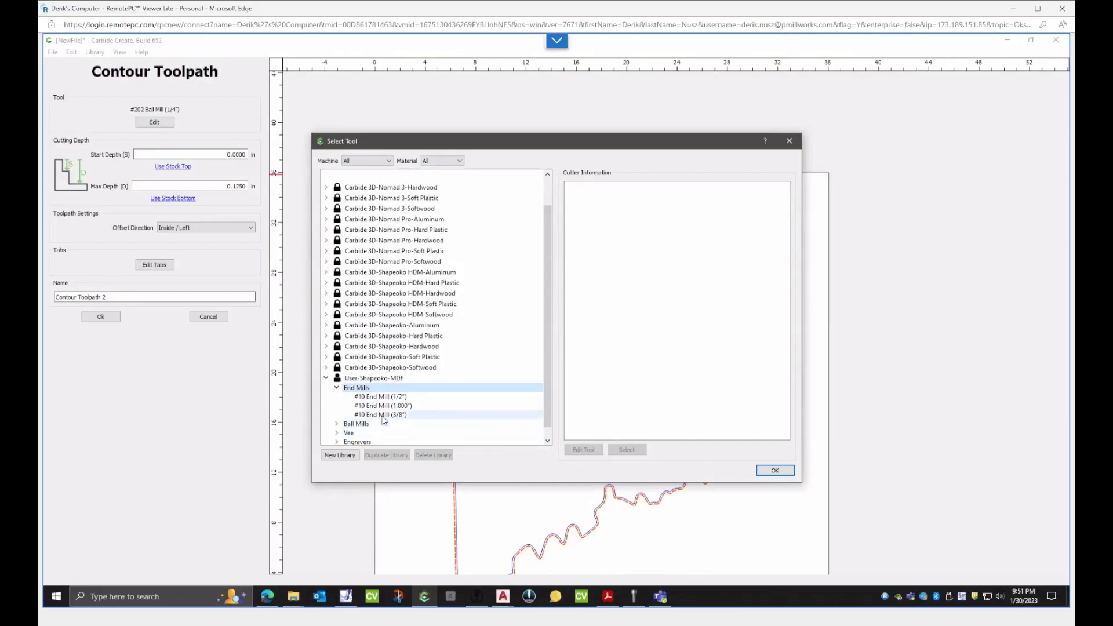
{"action": "left_click", "coordinate": [385, 415]}
{"action": "left_click", "coordinate": [774, 470]}
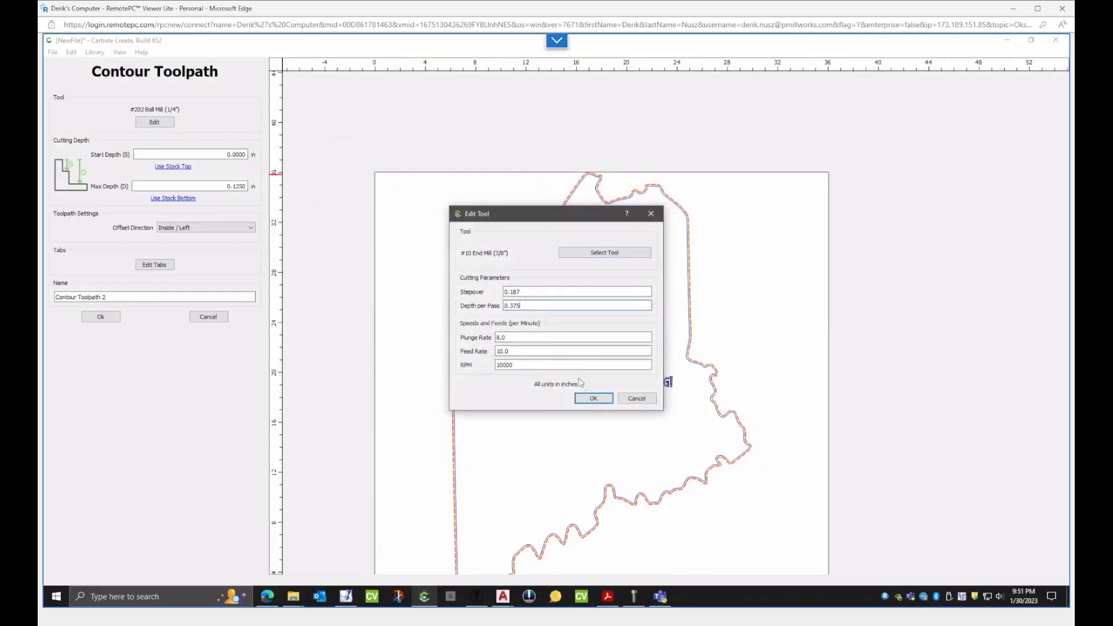
{"action": "left_click", "coordinate": [594, 398]}
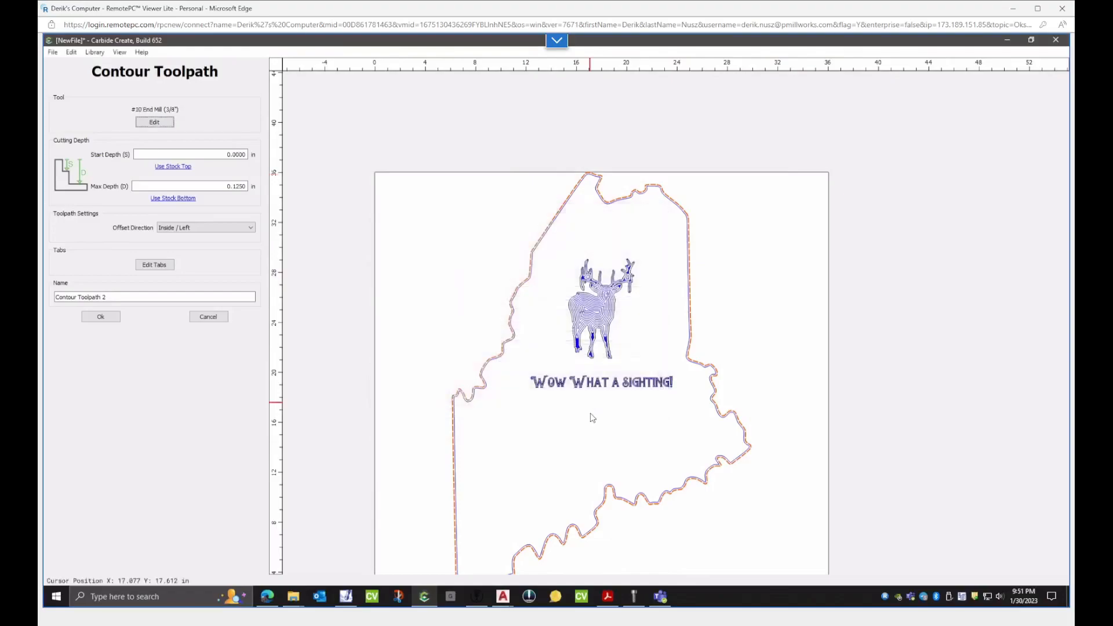
{"action": "left_click", "coordinate": [178, 231]}
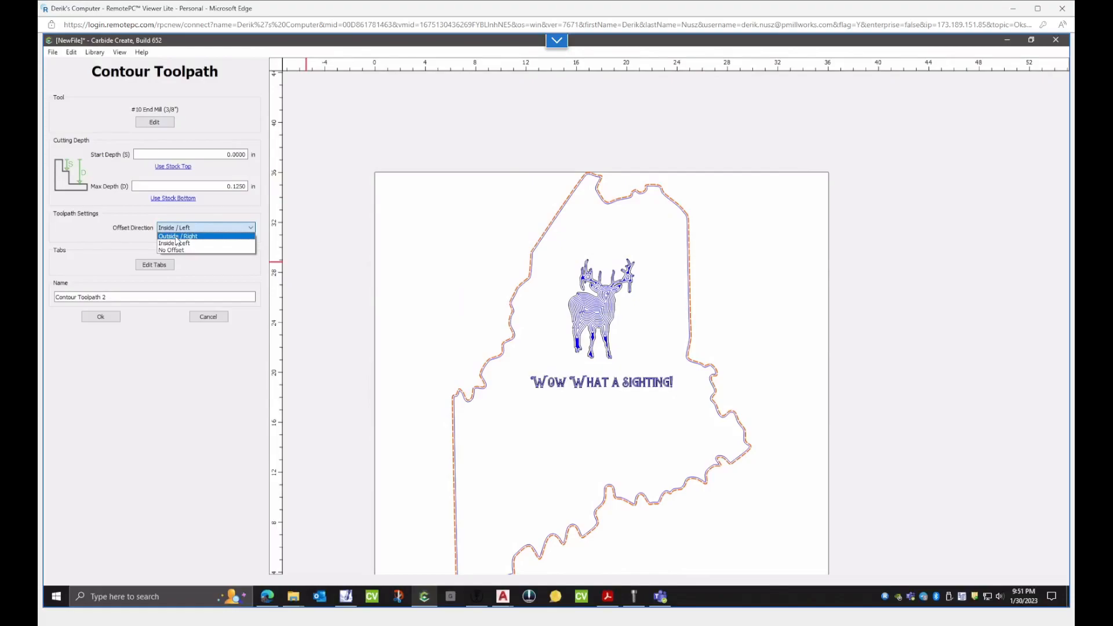
{"action": "left_click", "coordinate": [175, 235]}
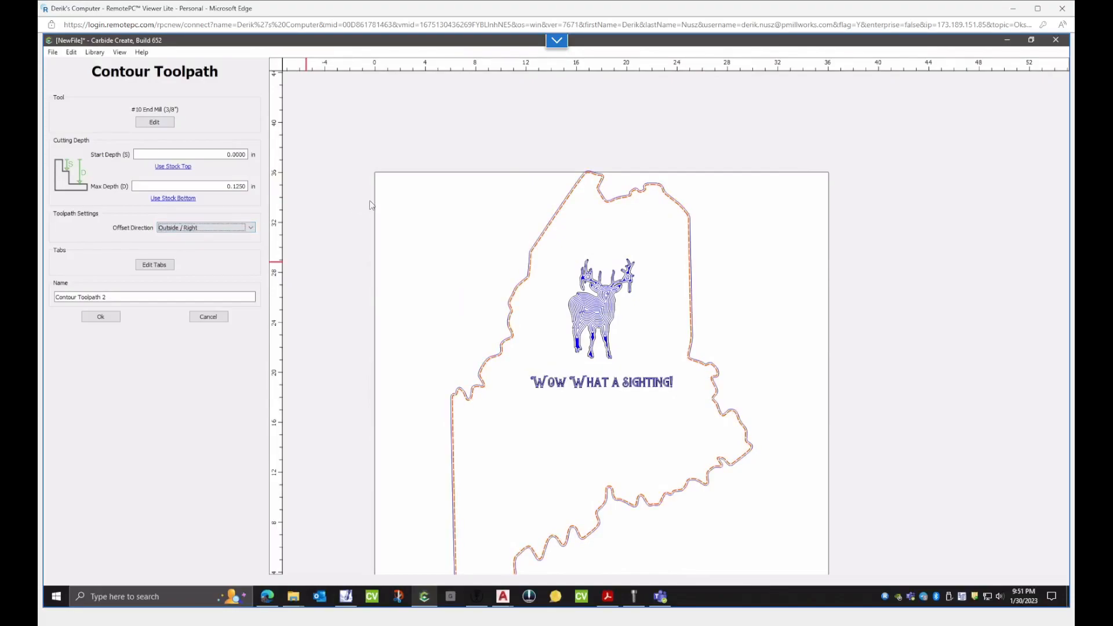
- Set the contour toolpath's tab height to .0625 in and tab width to .375 in
{"action": "left_click", "coordinate": [154, 265]}
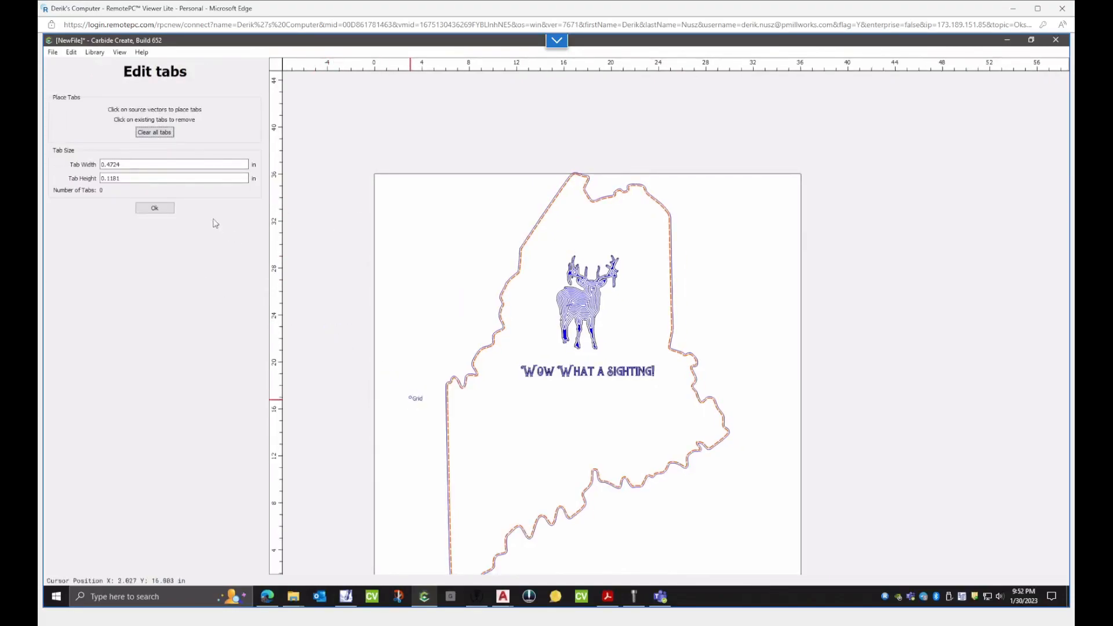
{"action": "double_click", "coordinate": [146, 179]}
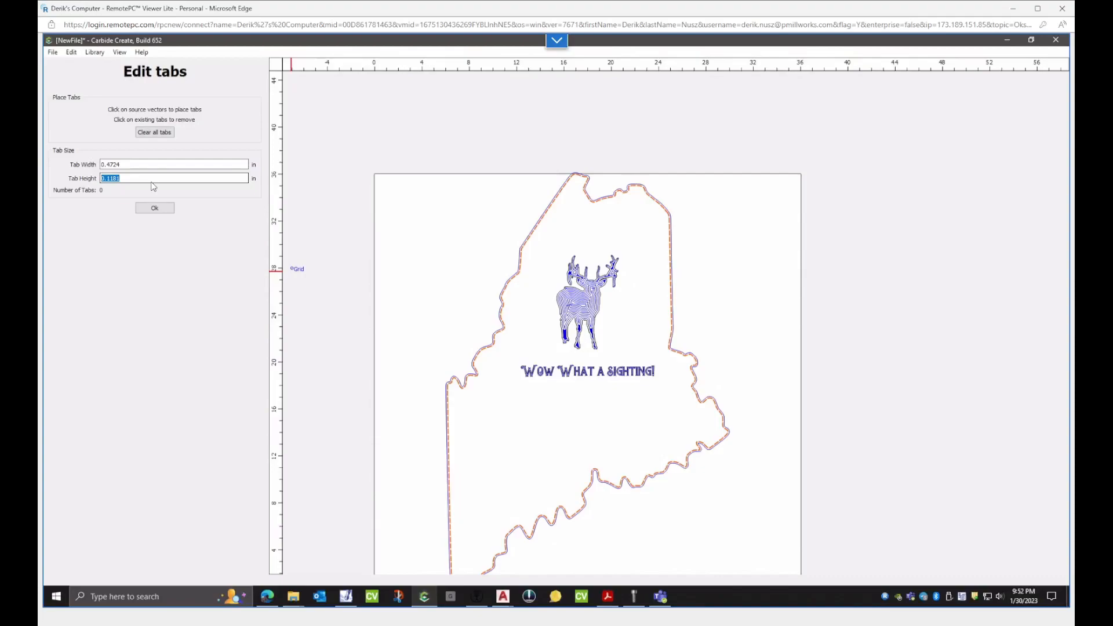
{"action": "type", "text": ".0625"}
{"action": "left_click", "coordinate": [149, 167]}
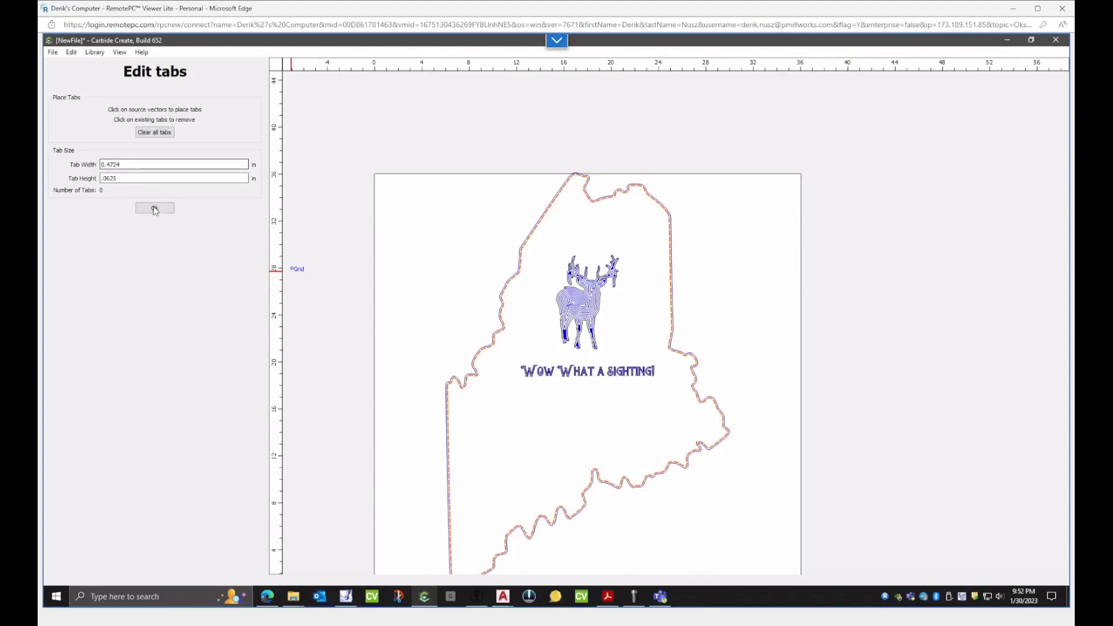
{"action": "left_click_drag", "start_coordinate": [139, 166], "coordinate": [46, 167]}
{"action": "type", "text": ".375"}
{"action": "left_click", "coordinate": [145, 209]}
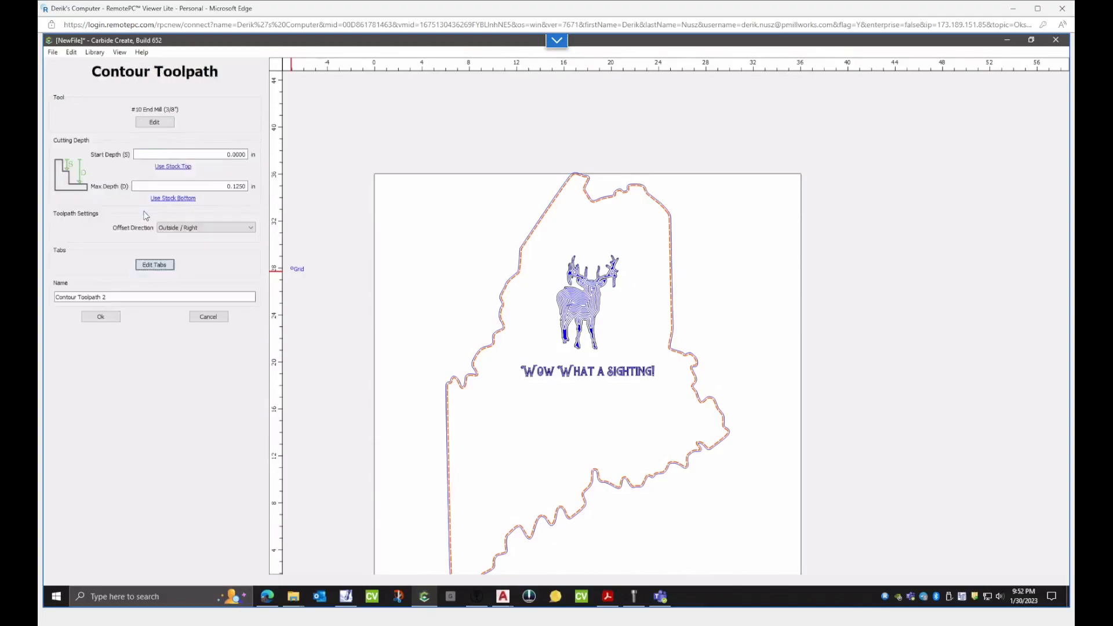
- Place five tabs on the Maine outline: two on the straight west border, two on the straight east border and one on the northwest diagonal
{"action": "left_click", "coordinate": [152, 264]}
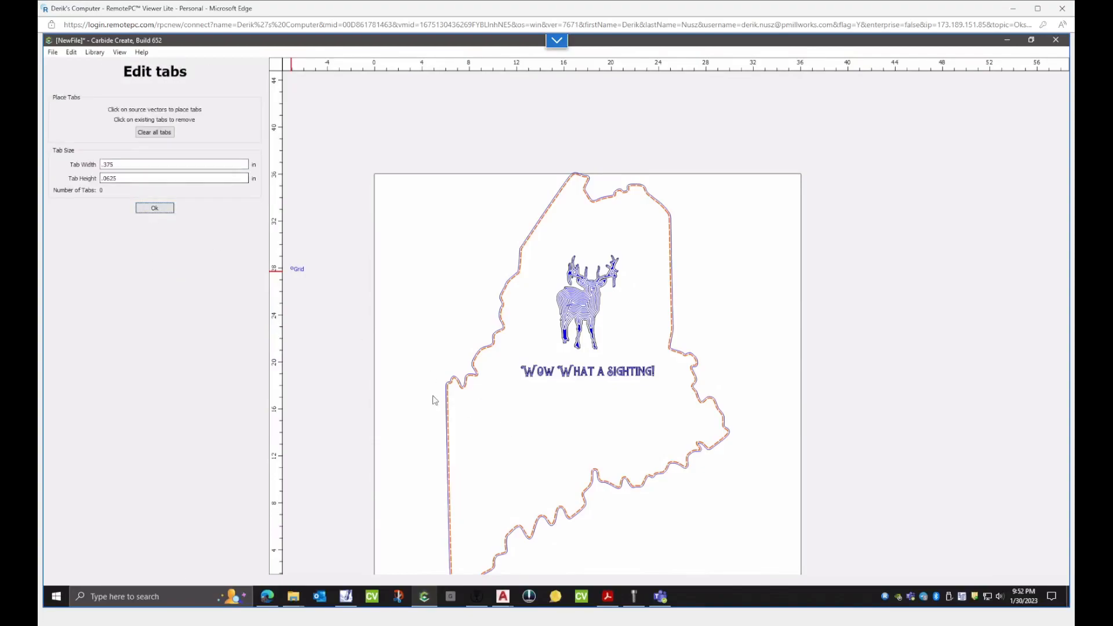
{"action": "left_click", "coordinate": [448, 421]}
{"action": "left_click", "coordinate": [451, 539]}
{"action": "left_click", "coordinate": [672, 306]}
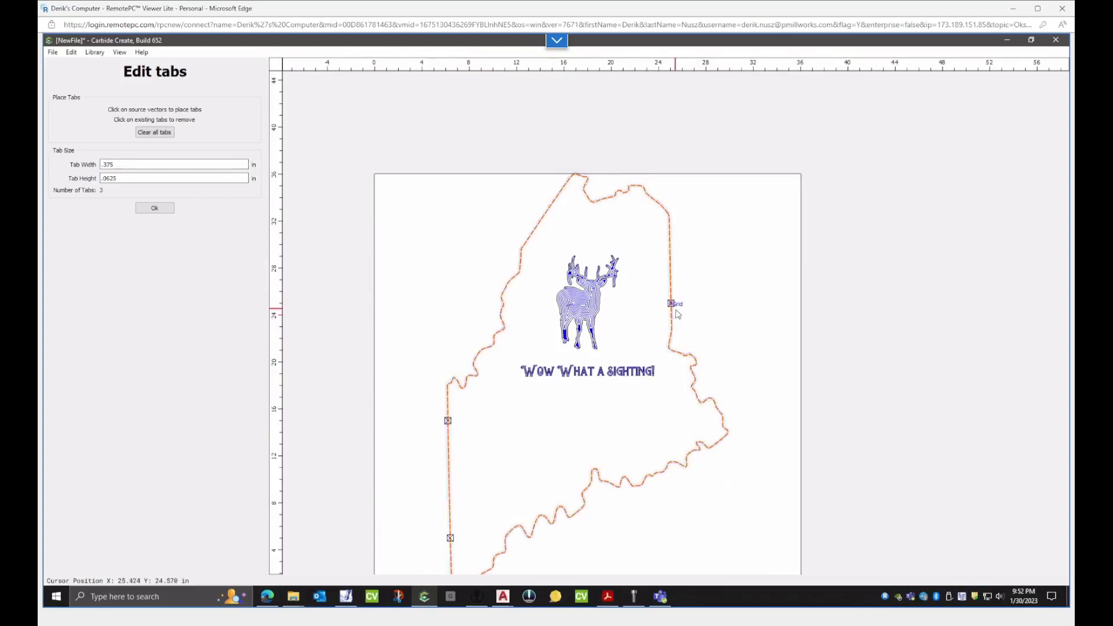
{"action": "left_click", "coordinate": [670, 232]}
{"action": "left_click", "coordinate": [554, 201]}
- Add two more tabs along the outline's southeast coast, one midway and one near the eastern tip, and accept the contour toolpath
{"action": "scroll", "coordinate": [514, 374], "scroll_direction": "down", "scroll_amount": 1}
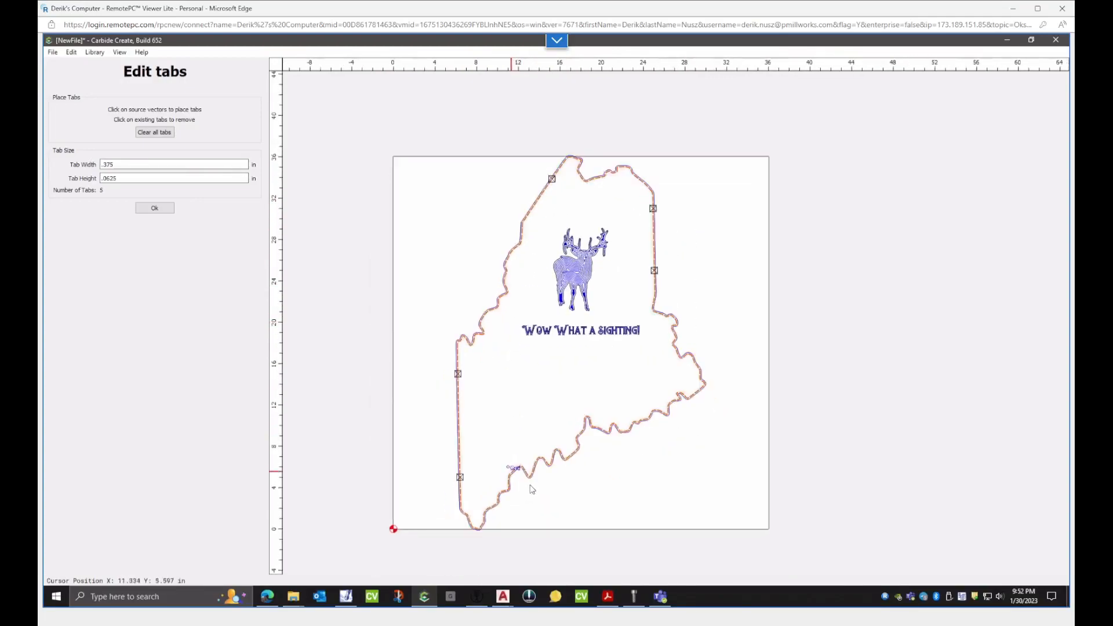
{"action": "scroll", "coordinate": [529, 488], "scroll_direction": "up", "scroll_amount": 3}
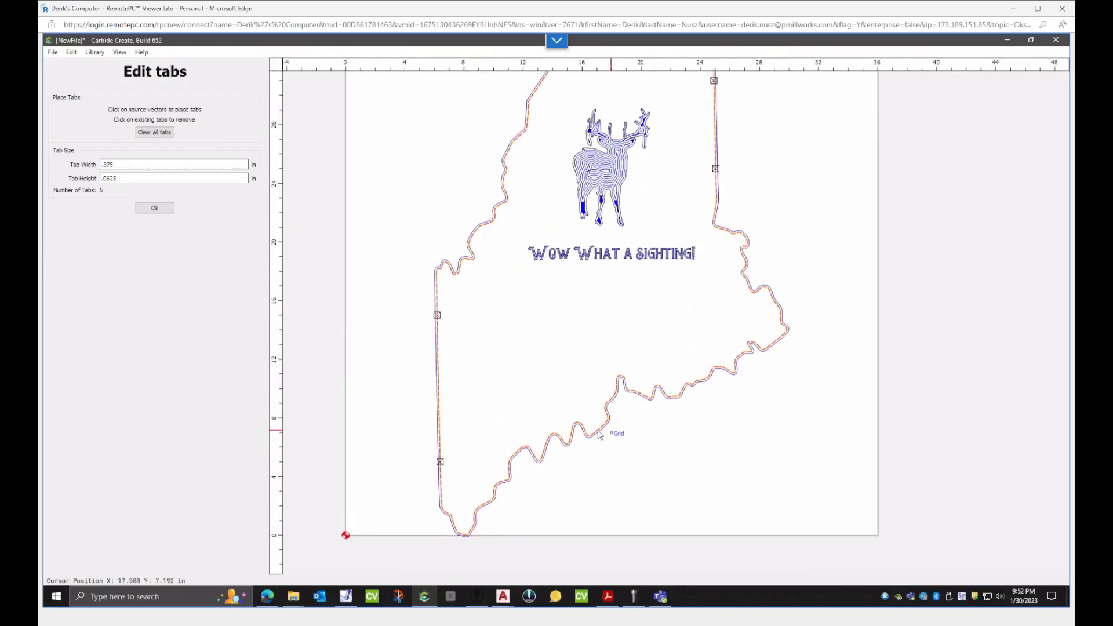
{"action": "left_click", "coordinate": [596, 432]}
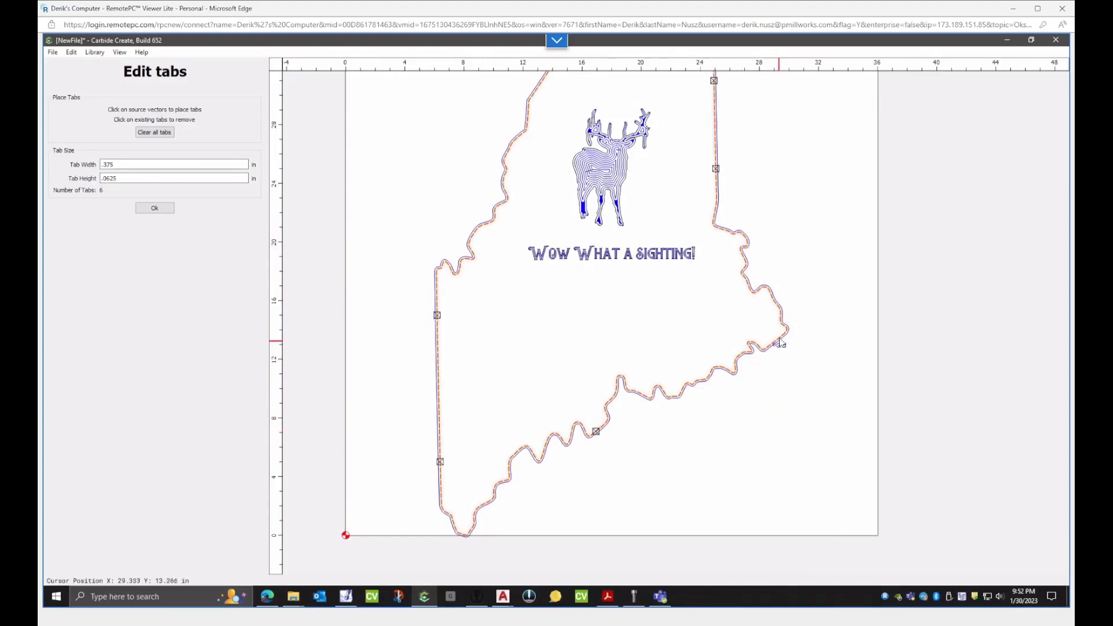
{"action": "left_click", "coordinate": [779, 345]}
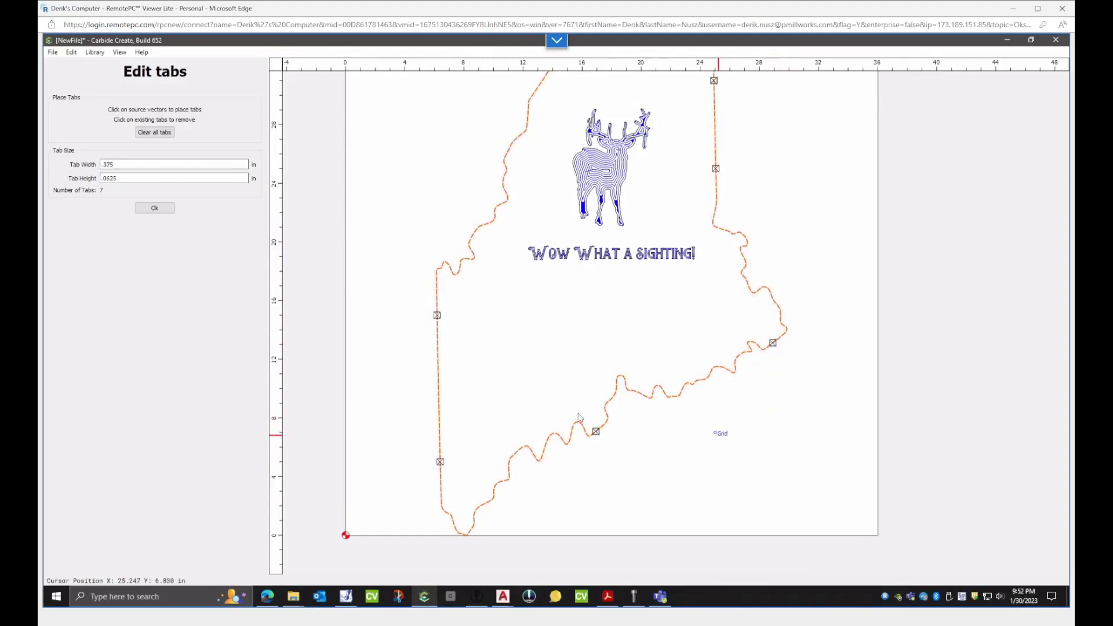
{"action": "scroll", "coordinate": [516, 451], "scroll_direction": "down", "scroll_amount": 1}
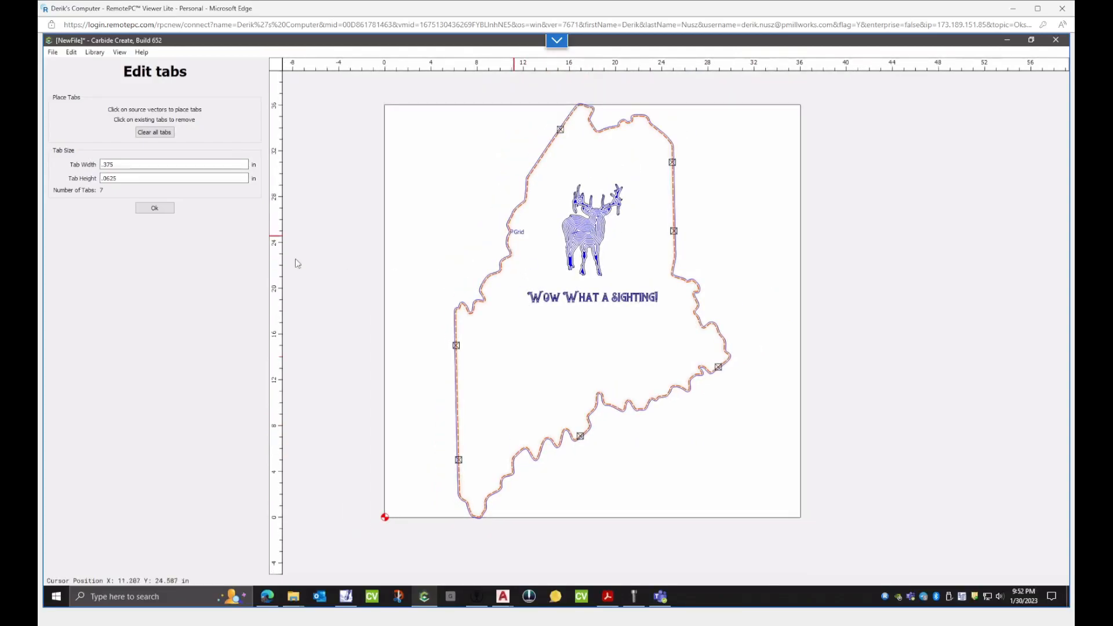
{"action": "left_click", "coordinate": [155, 208]}
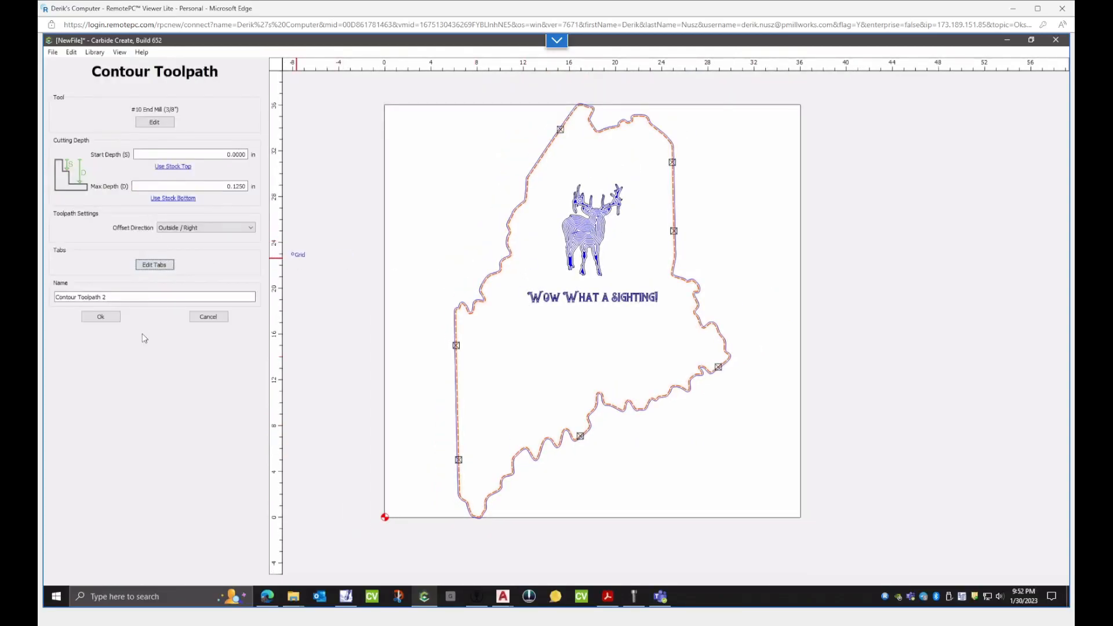
{"action": "left_click", "coordinate": [101, 318]}
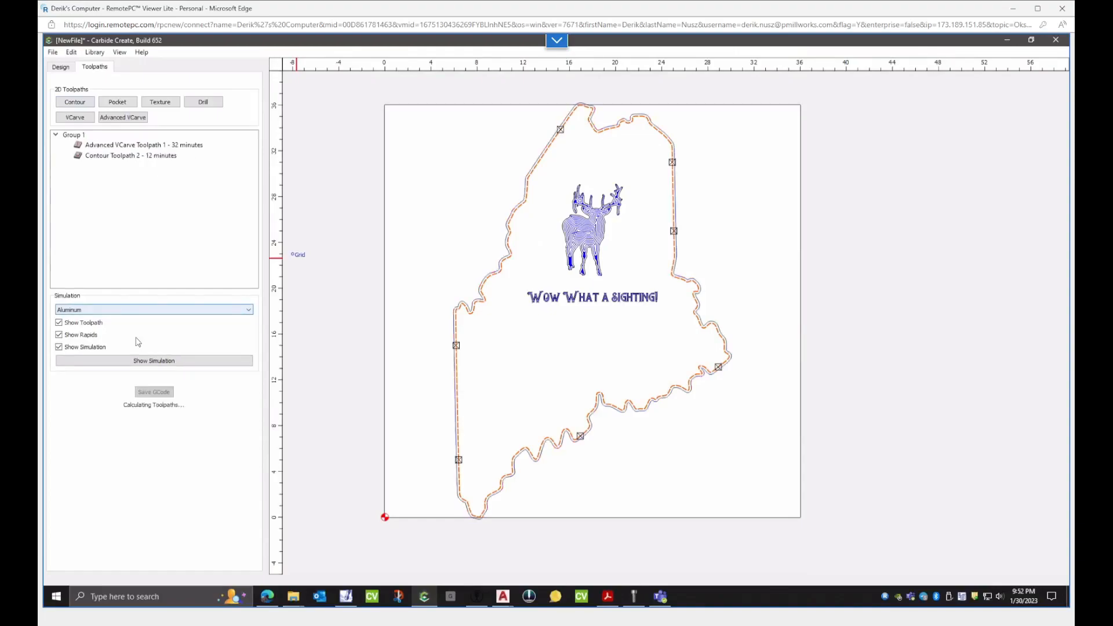
- Edit Contour Toolpath 2 so that its max depth uses the stock bottom
{"action": "double_click", "coordinate": [110, 157]}
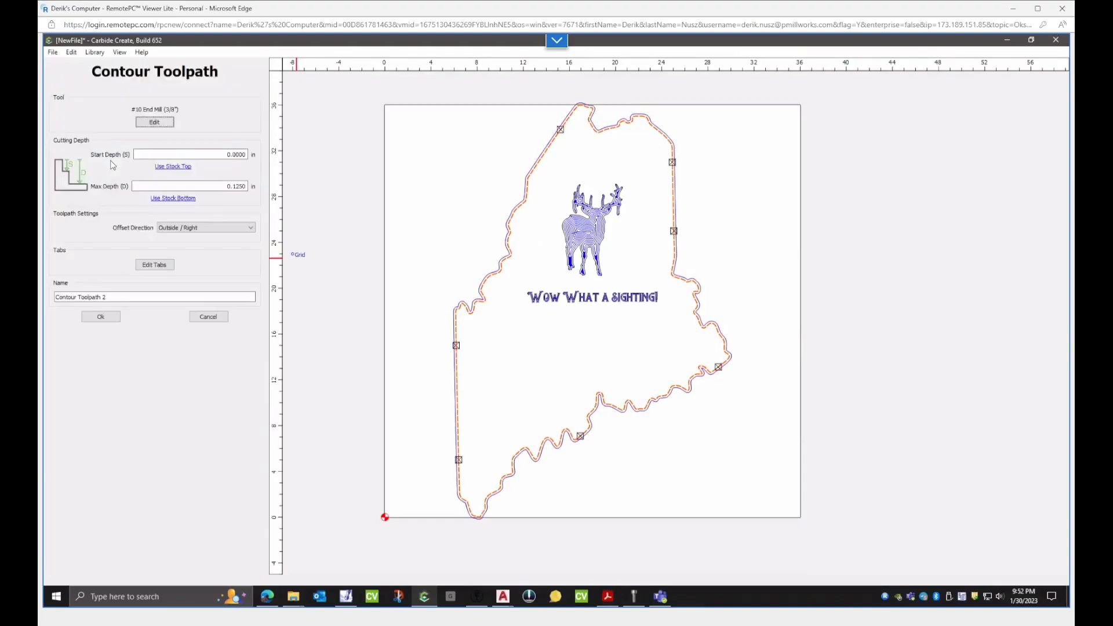
{"action": "left_click", "coordinate": [164, 199]}
{"action": "left_click", "coordinate": [104, 319]}
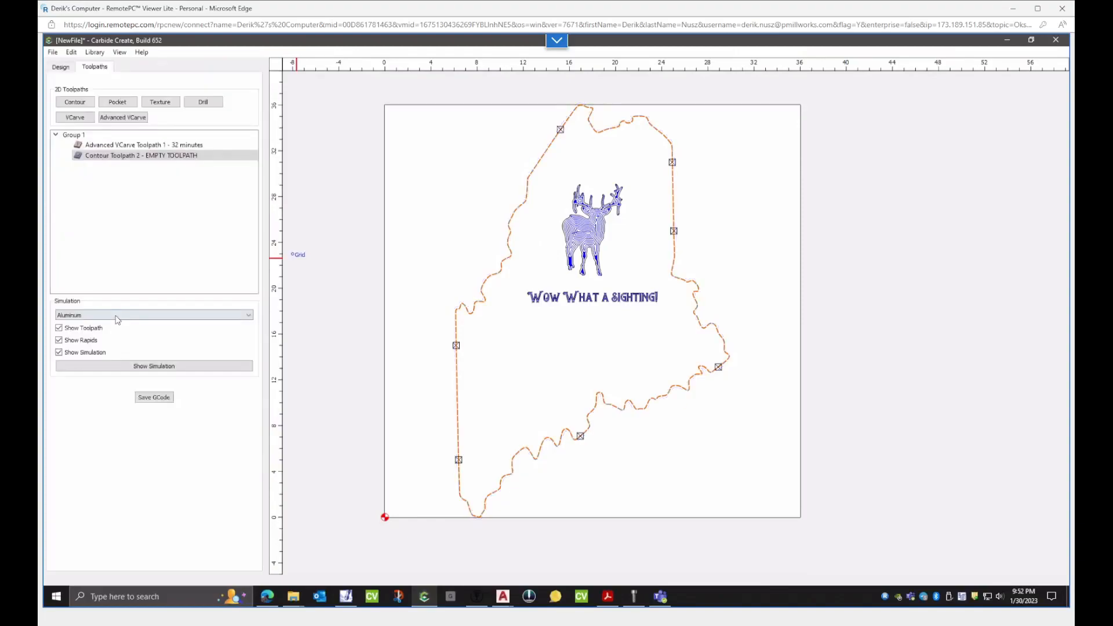
- Run the toolpath simulation, inspect the outline's tabs and the deer carving up close, and hide the simulation
{"action": "left_click", "coordinate": [189, 367]}
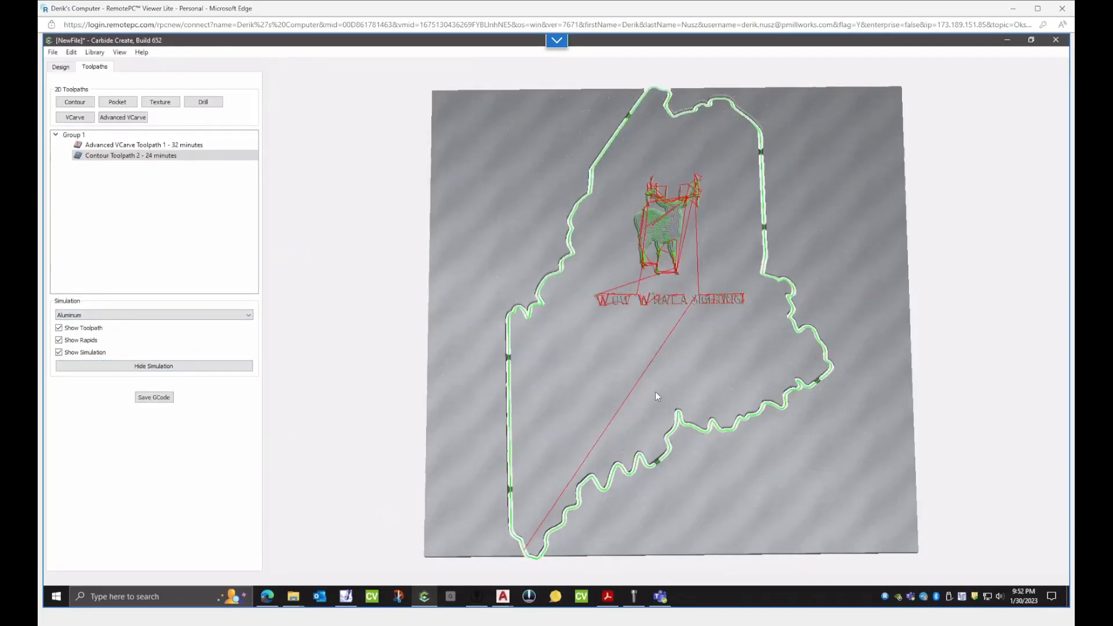
{"action": "left_click_drag", "start_coordinate": [655, 392], "coordinate": [672, 371]}
{"action": "scroll", "coordinate": [778, 211], "scroll_direction": "up", "scroll_amount": 9}
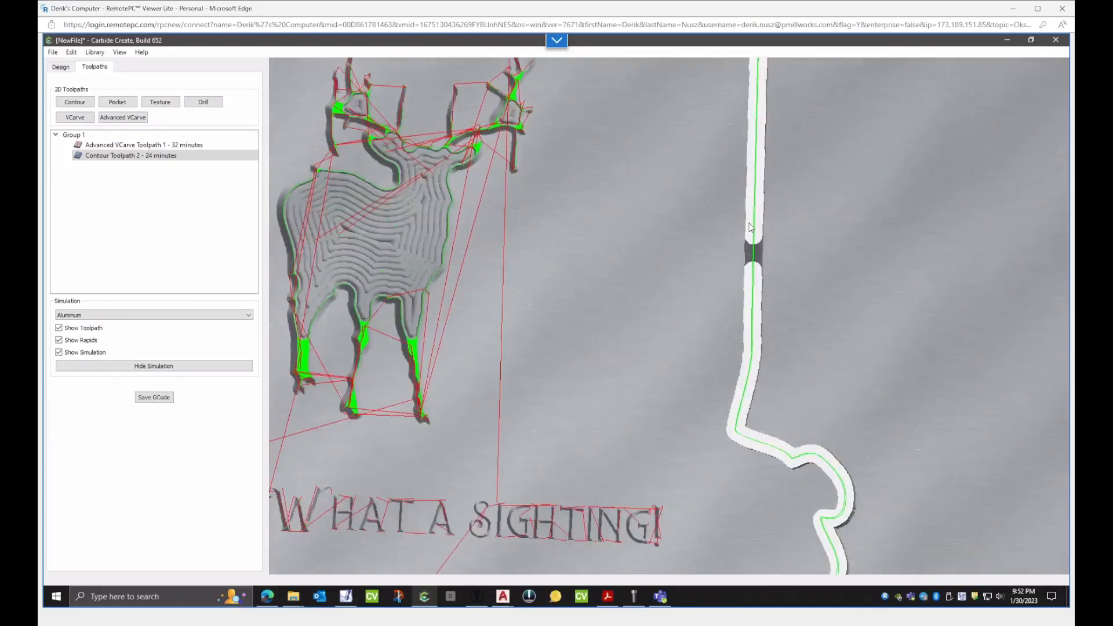
{"action": "scroll", "coordinate": [735, 305], "scroll_direction": "down", "scroll_amount": 8}
{"action": "scroll", "coordinate": [664, 270], "scroll_direction": "up", "scroll_amount": 10}
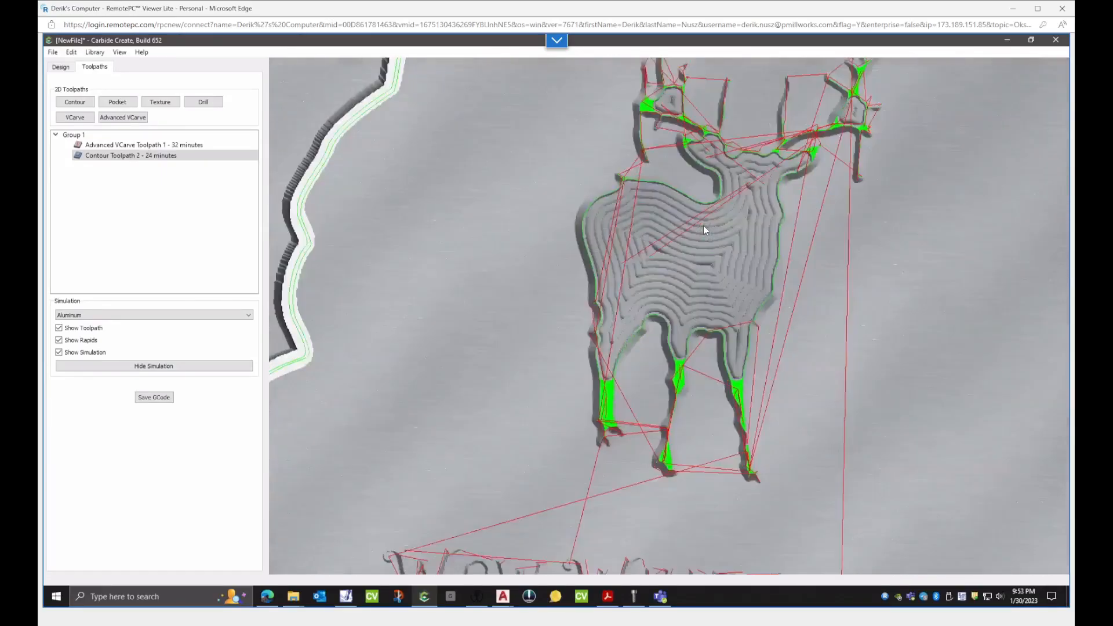
{"action": "scroll", "coordinate": [704, 230], "scroll_direction": "up", "scroll_amount": 4}
{"action": "left_click_drag", "start_coordinate": [604, 339], "coordinate": [607, 185]}
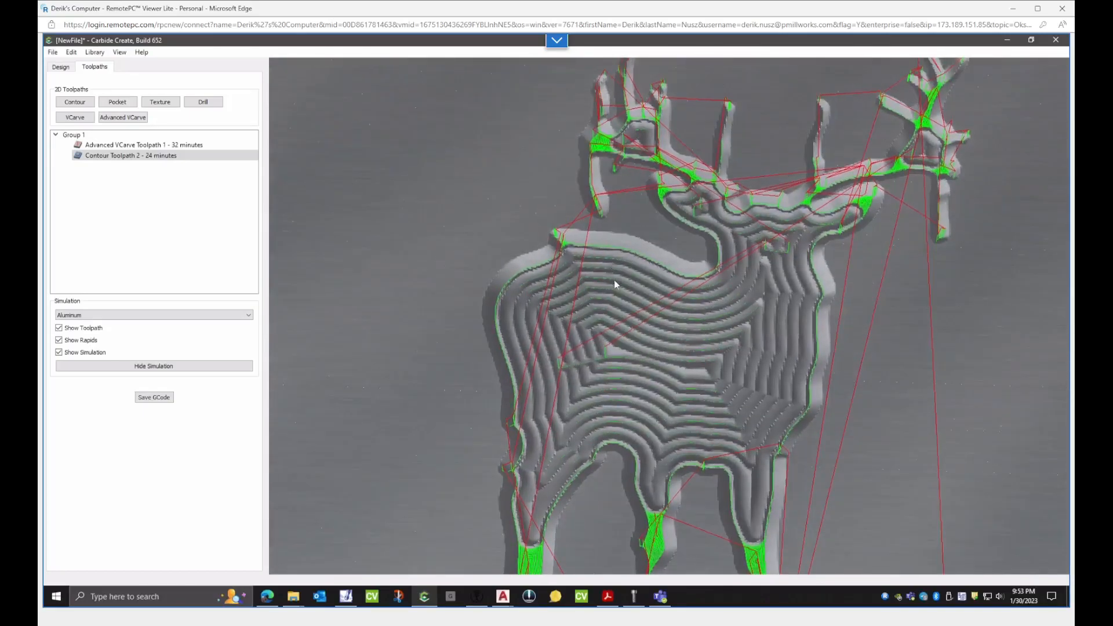
{"action": "scroll", "coordinate": [615, 281], "scroll_direction": "up", "scroll_amount": 5}
{"action": "scroll", "coordinate": [628, 294], "scroll_direction": "down", "scroll_amount": 10}
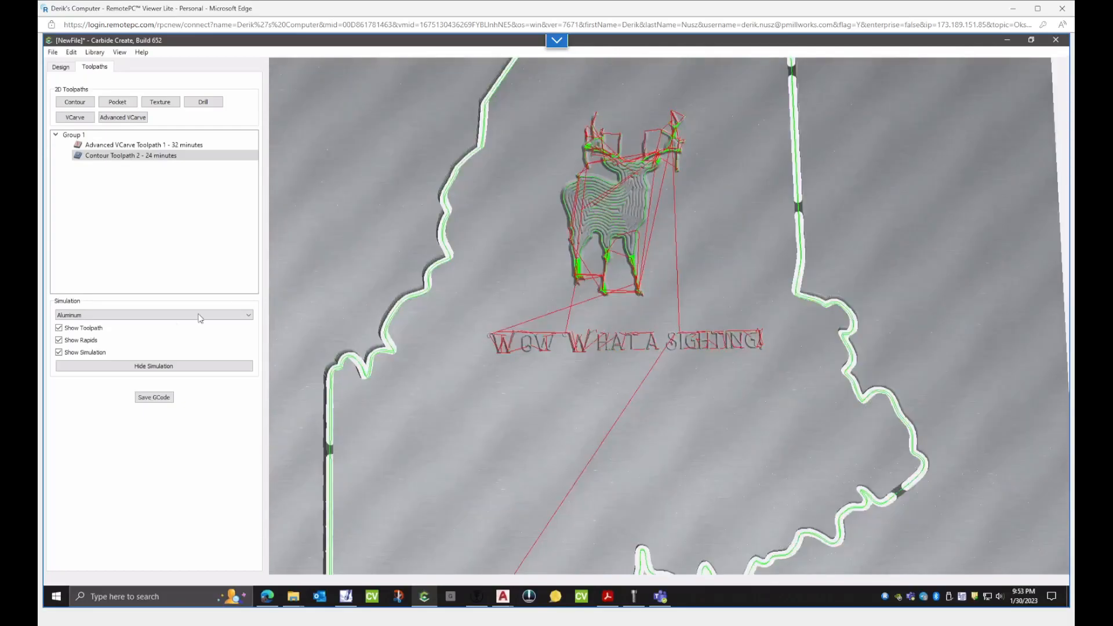
{"action": "left_click", "coordinate": [154, 366]}
- Change the pocket tool of Advanced VCarve Toolpath 1 to the #201 End Mill (1/4") from the Carbide 3D-Shapeoko-Hardwood library
{"action": "double_click", "coordinate": [139, 144]}
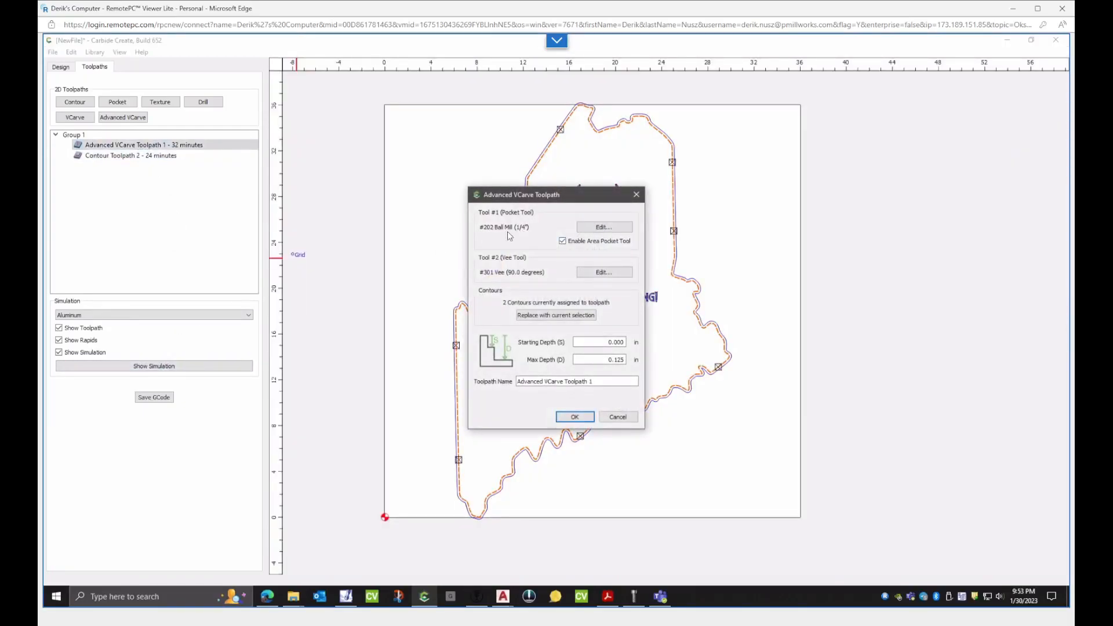
{"action": "left_click", "coordinate": [591, 227]}
{"action": "left_click", "coordinate": [594, 254]}
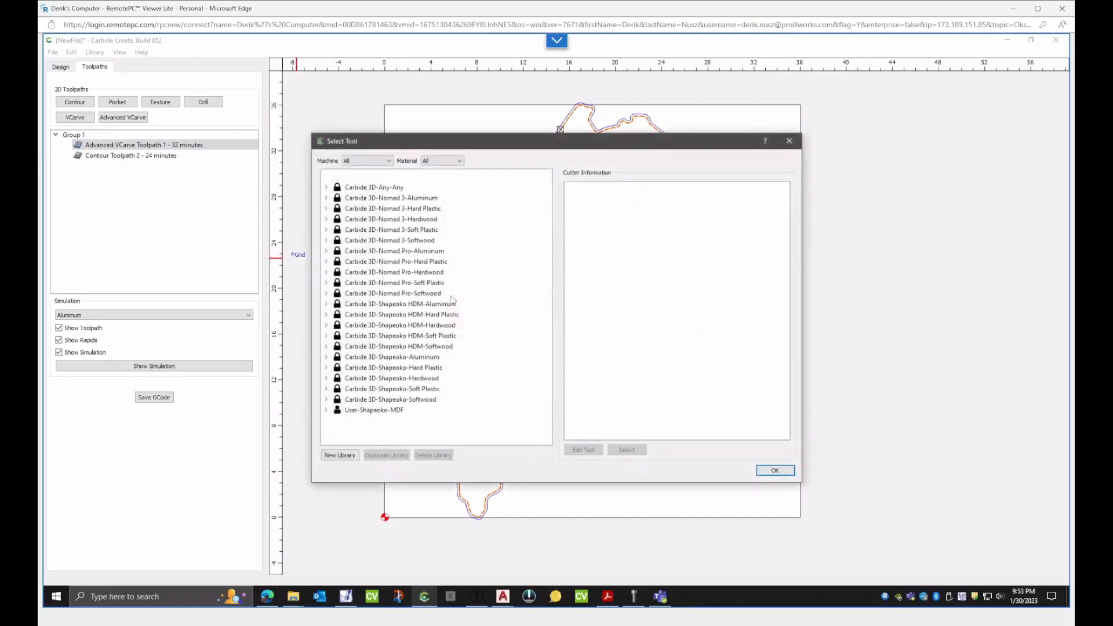
{"action": "left_click", "coordinate": [326, 378]}
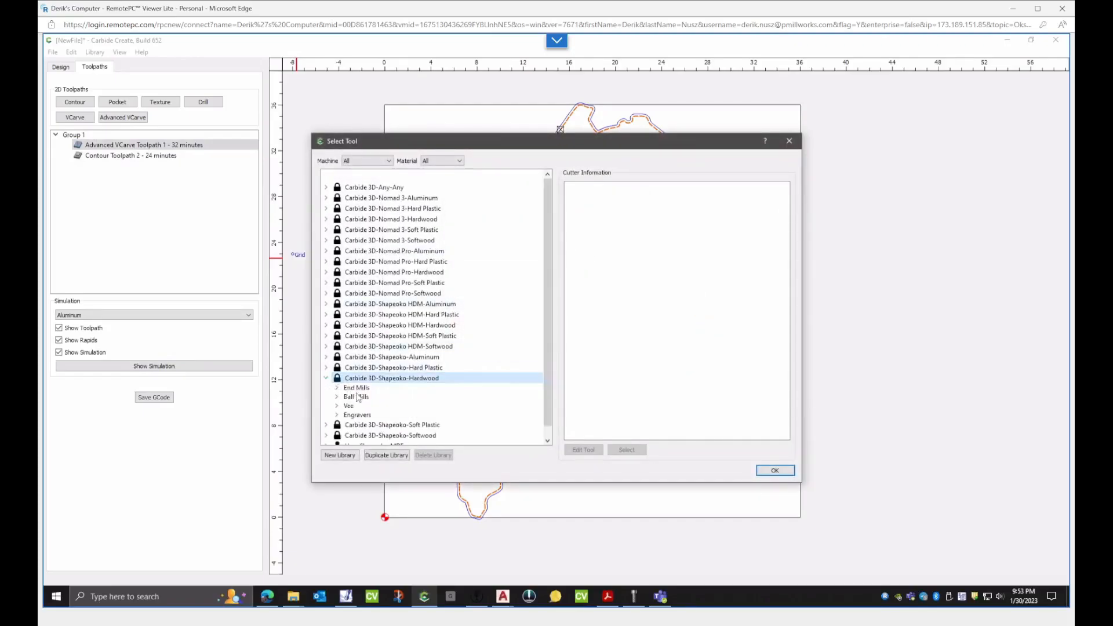
{"action": "double_click", "coordinate": [355, 387]}
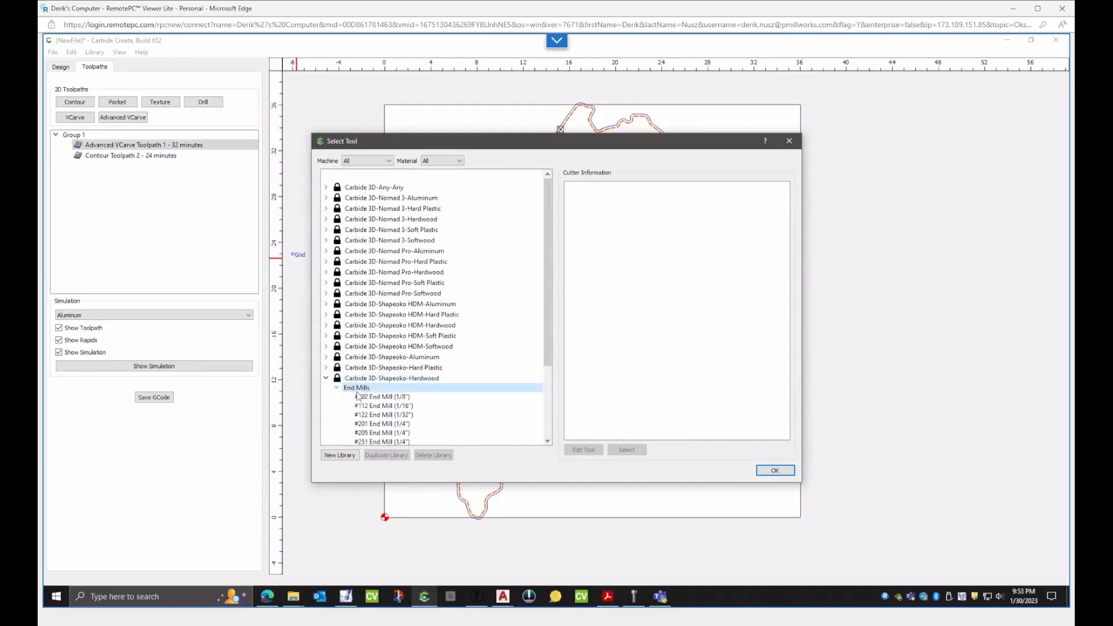
{"action": "left_click", "coordinate": [395, 426]}
{"action": "left_click", "coordinate": [775, 471]}
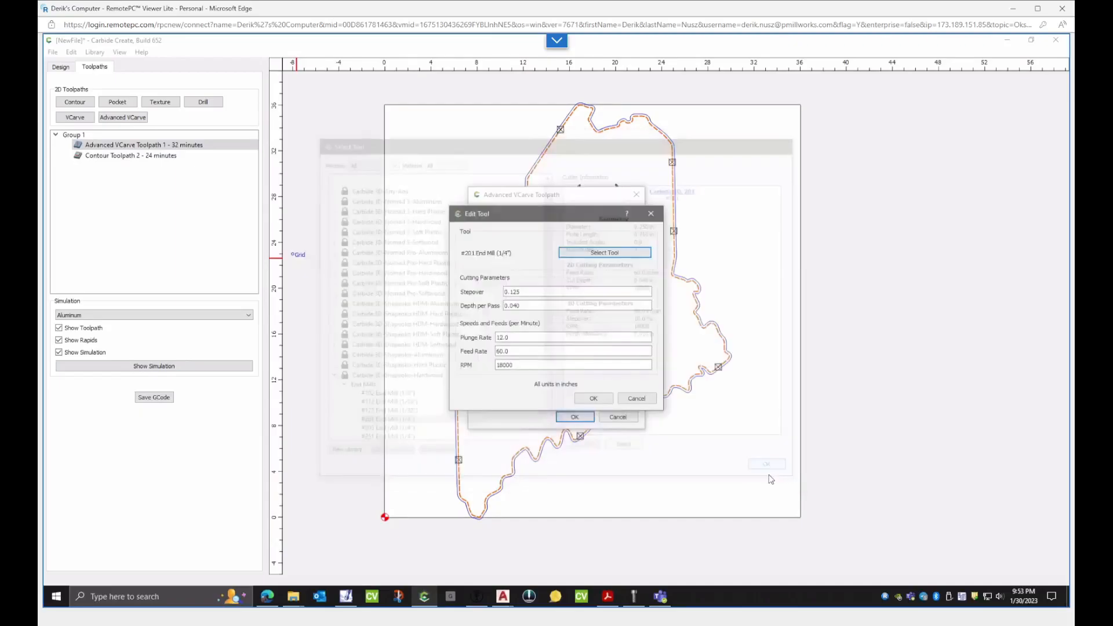
{"action": "left_click", "coordinate": [584, 398]}
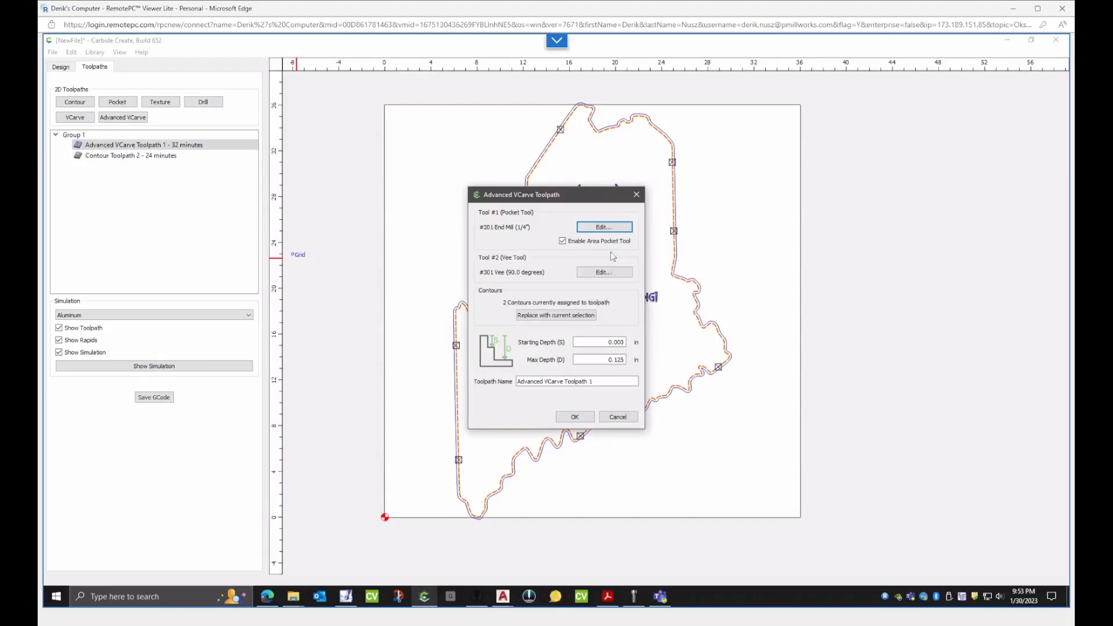
- Set the VCarve pocket tool's depth per pass to 1, recalculate the toolpath and run the simulation again
{"action": "left_click", "coordinate": [608, 229]}
{"action": "double_click", "coordinate": [513, 305]}
{"action": "type", "text": "1"}
{"action": "left_click", "coordinate": [591, 398]}
{"action": "left_click", "coordinate": [573, 417]}
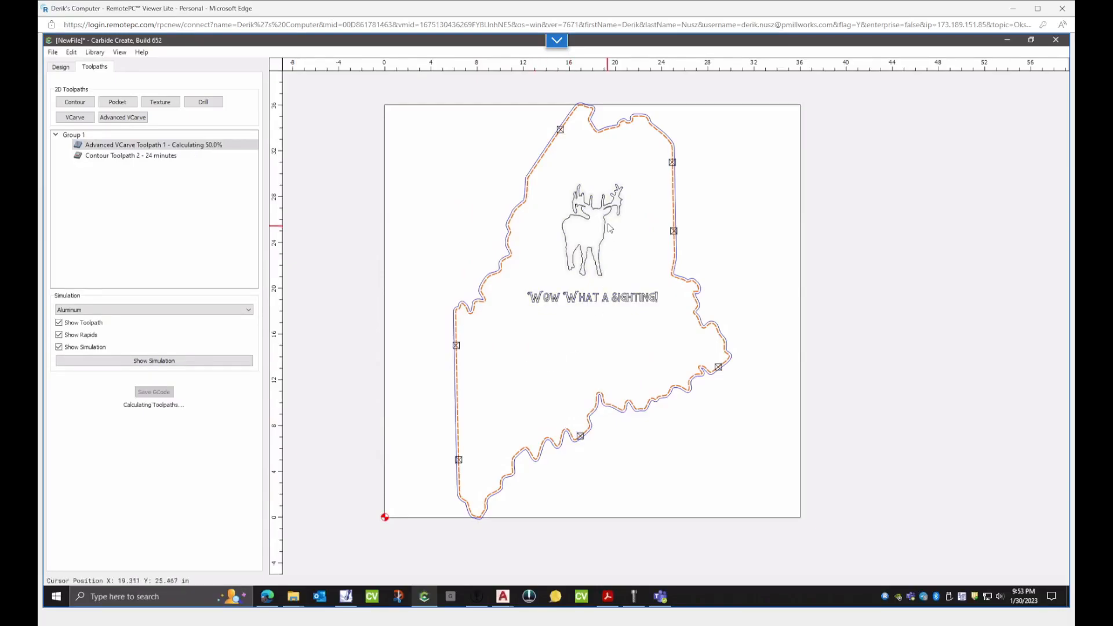
{"action": "left_click", "coordinate": [153, 366]}
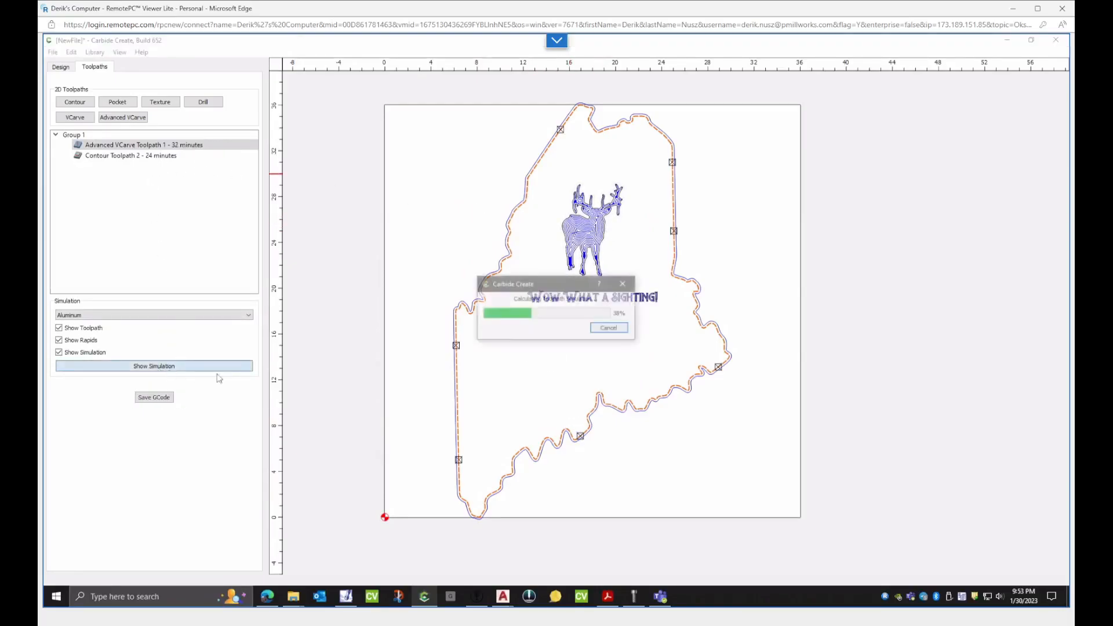
- Hide the toolpath lines and inspect the simulated deer carving, lettering and tabbed Maine outline up close
{"action": "scroll", "coordinate": [676, 217], "scroll_direction": "up", "scroll_amount": 3}
{"action": "scroll", "coordinate": [614, 256], "scroll_direction": "up", "scroll_amount": 5}
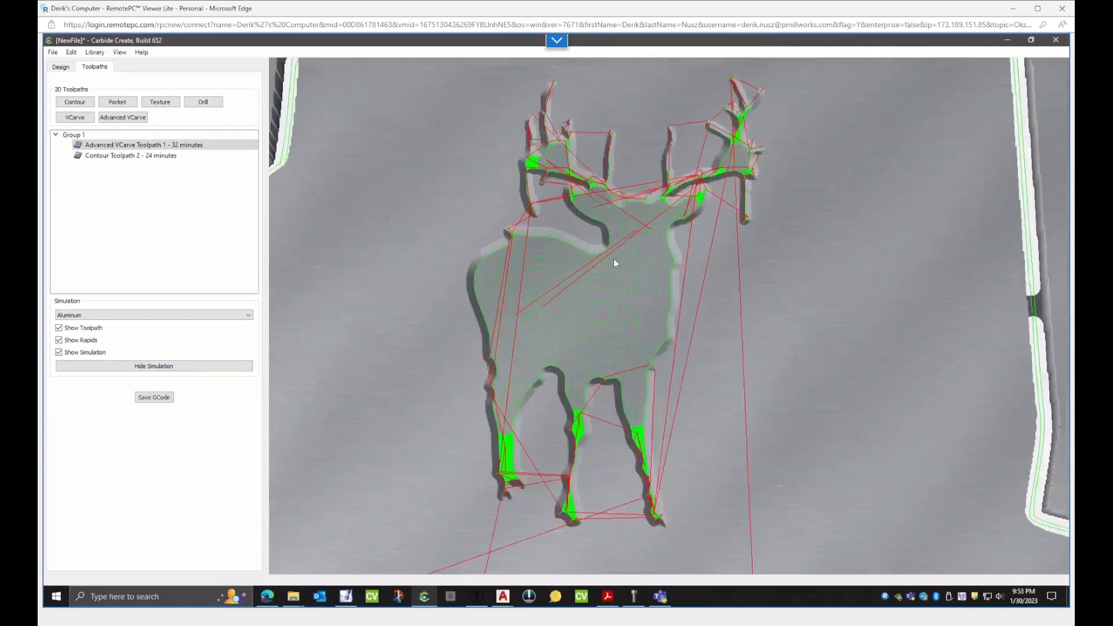
{"action": "left_click", "coordinate": [58, 328]}
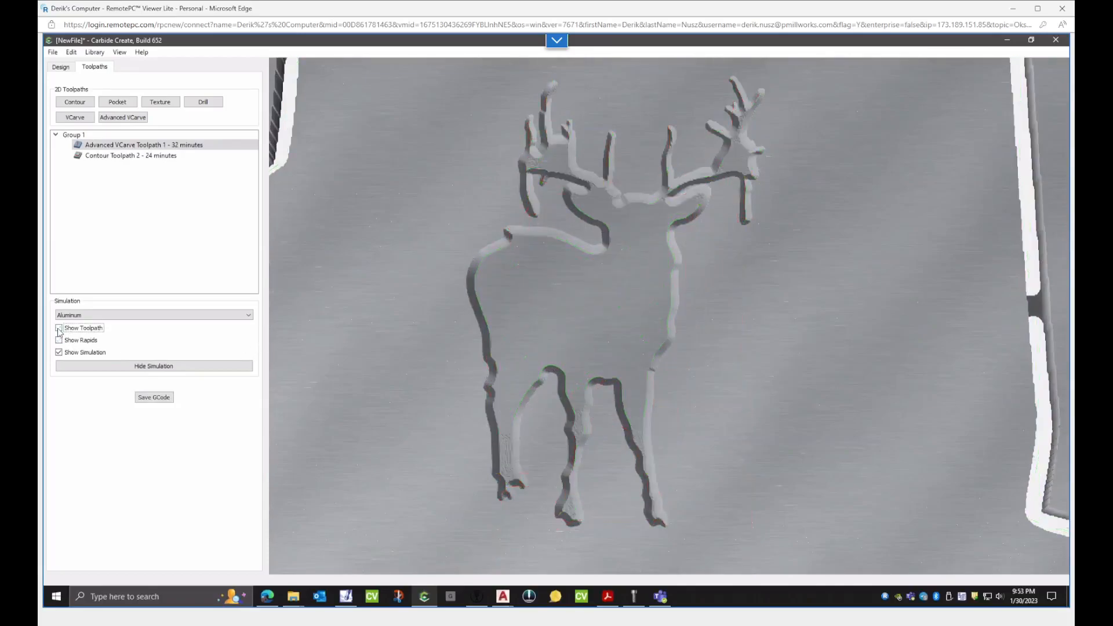
{"action": "scroll", "coordinate": [561, 159], "scroll_direction": "up", "scroll_amount": 8}
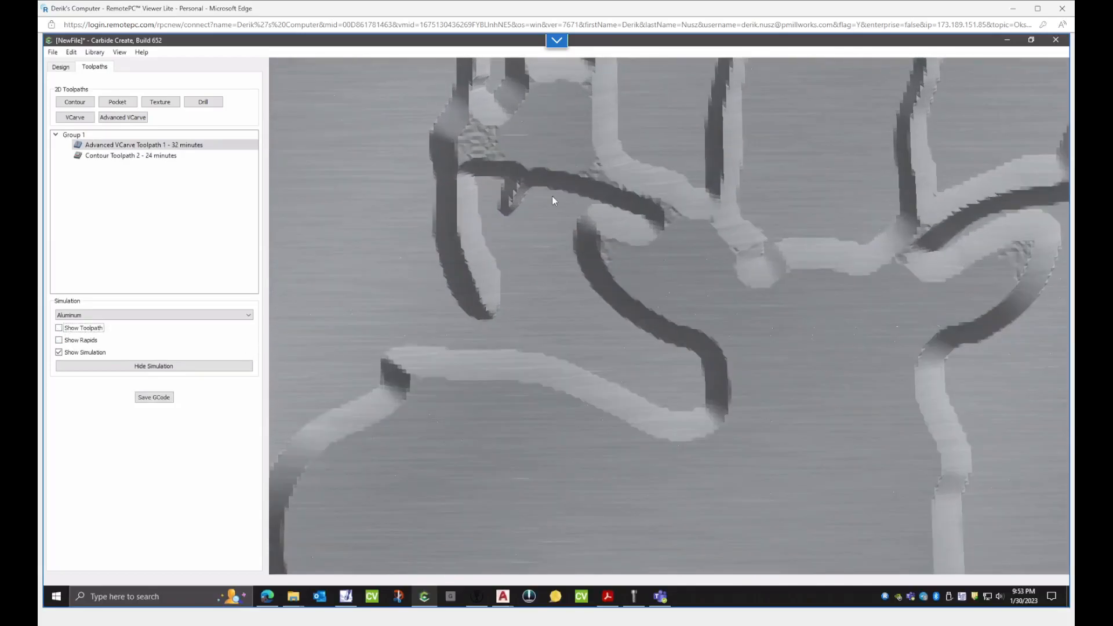
{"action": "scroll", "coordinate": [509, 222], "scroll_direction": "down", "scroll_amount": 10}
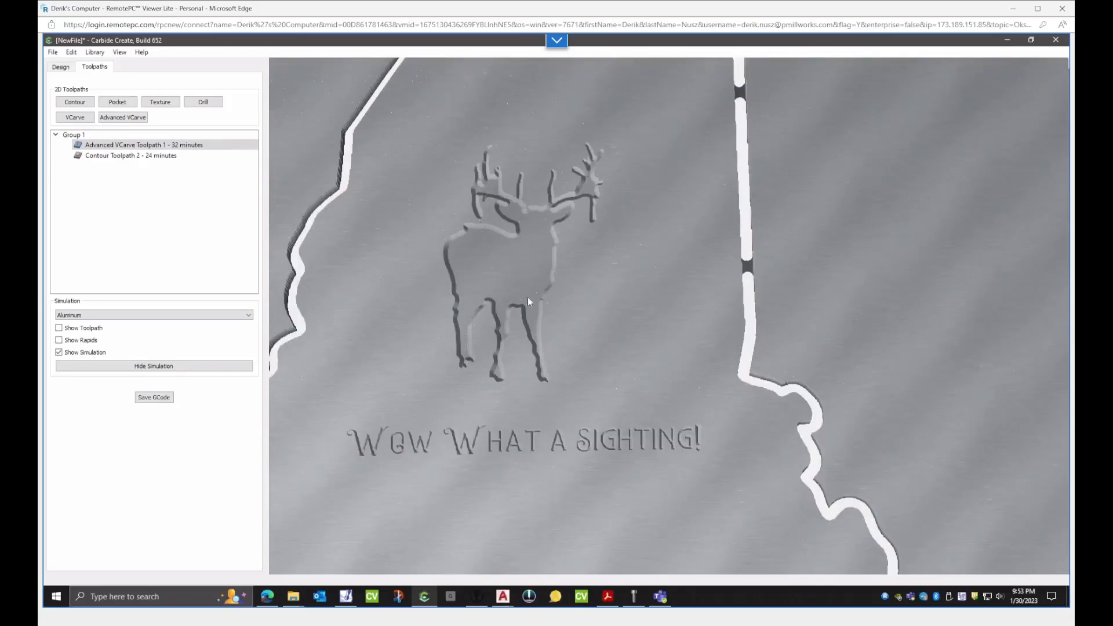
{"action": "scroll", "coordinate": [481, 475], "scroll_direction": "up", "scroll_amount": 5}
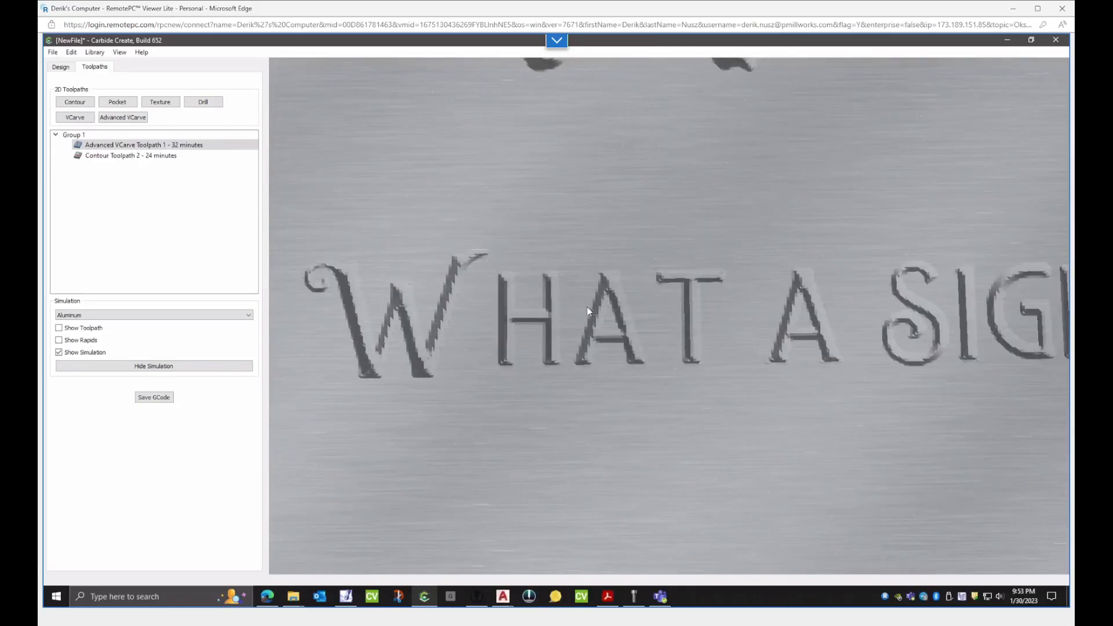
{"action": "scroll", "coordinate": [598, 280], "scroll_direction": "down", "scroll_amount": 8}
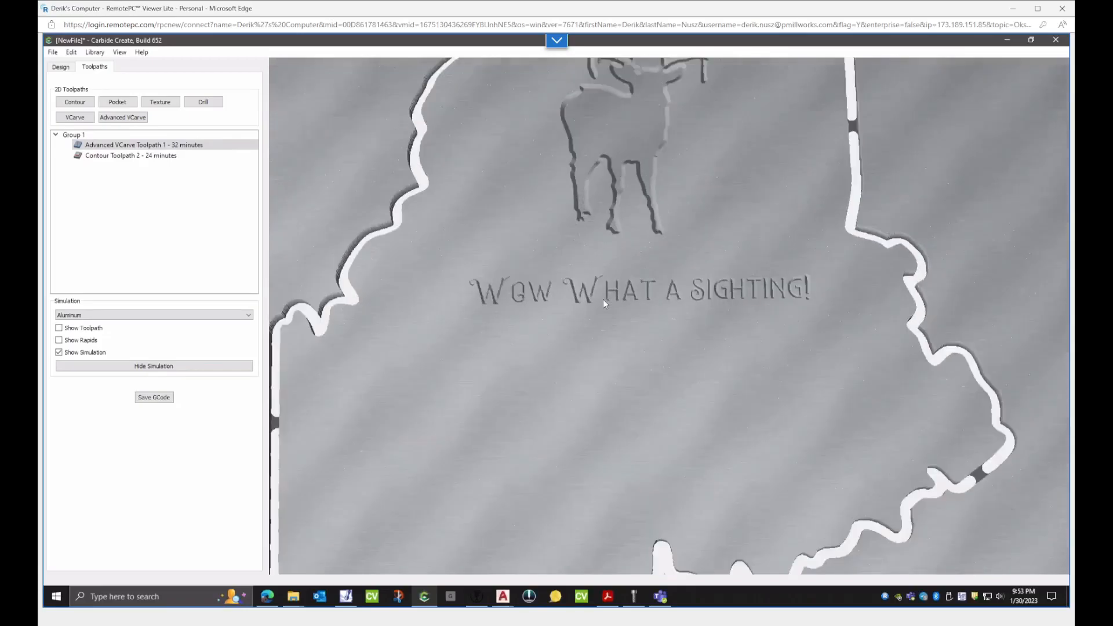
{"action": "scroll", "coordinate": [601, 299], "scroll_direction": "down", "scroll_amount": 3}
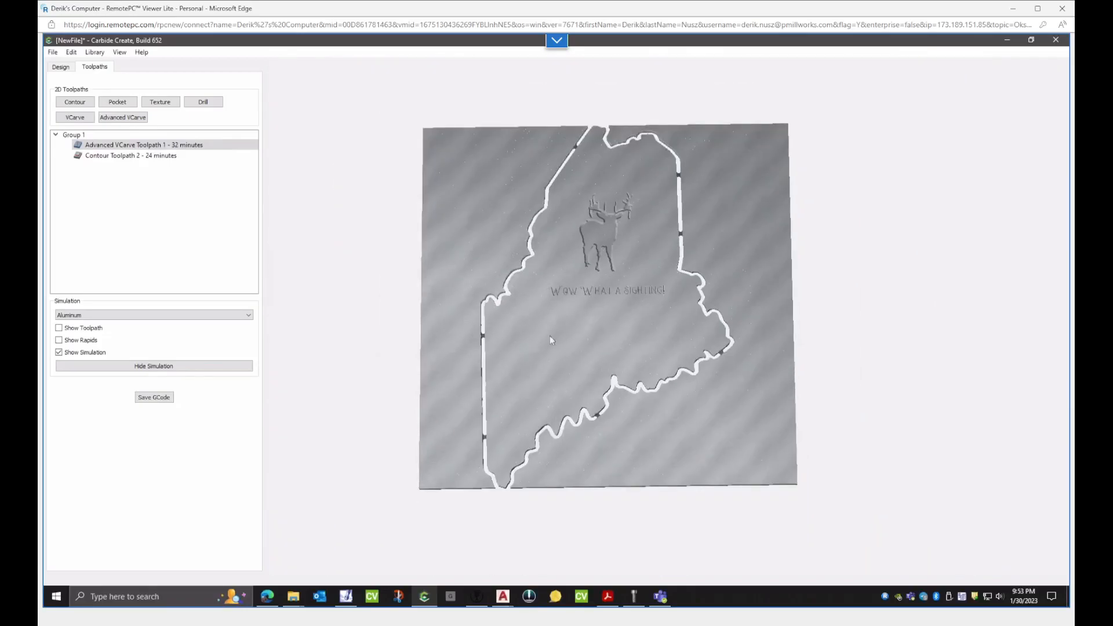
- Save the project's G-code as buckplus.nc in the Documents folder
{"action": "left_click", "coordinate": [167, 401]}
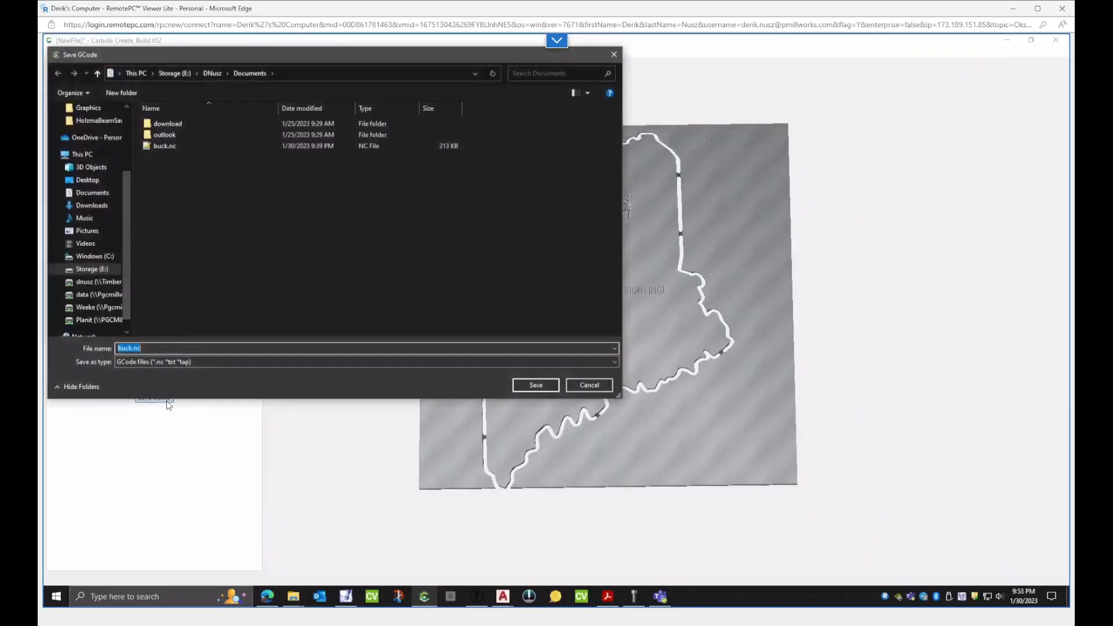
{"action": "left_click", "coordinate": [132, 350]}
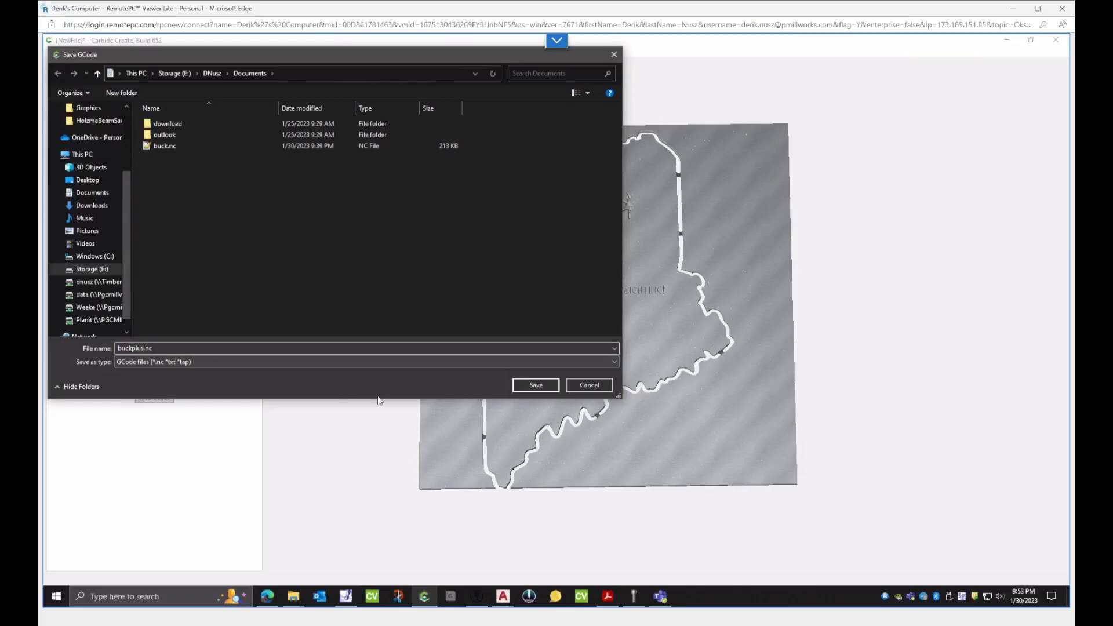
{"action": "left_click", "coordinate": [536, 385]}
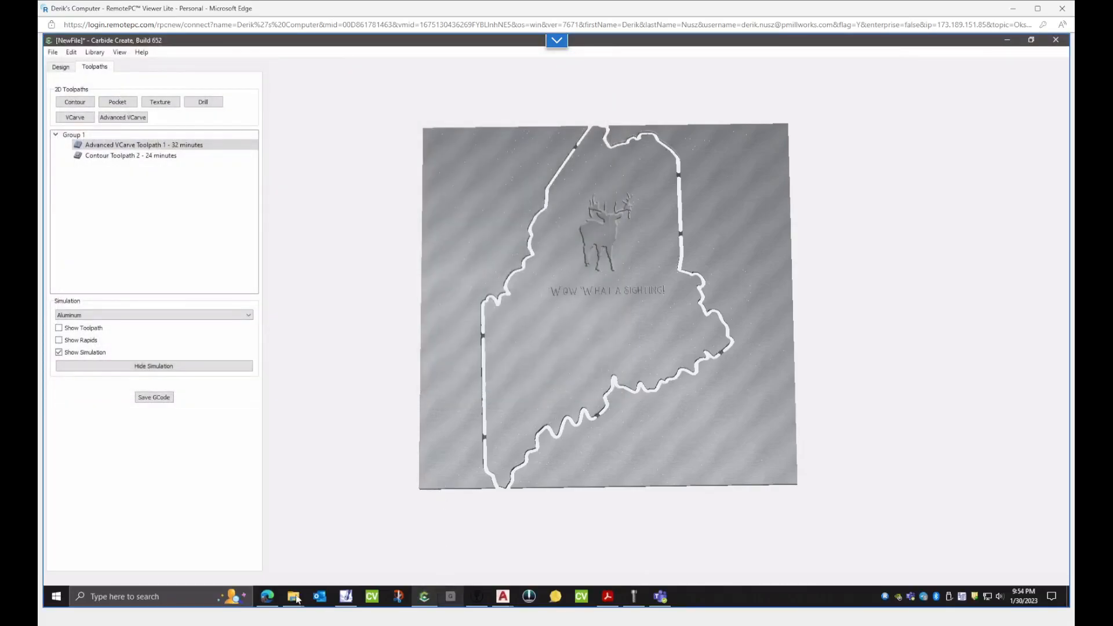
- Switch to the GcodeSplit page in the browser and load buckplus.nc from the Documents folder on the Storage (E:) drive
{"action": "left_click", "coordinate": [268, 605]}
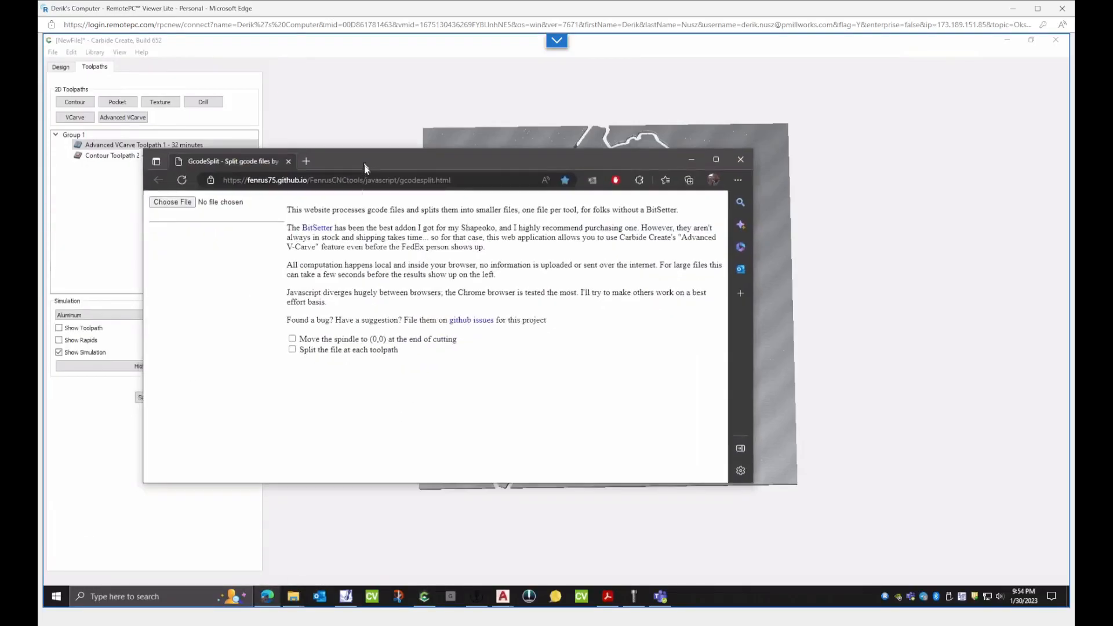
{"action": "left_click", "coordinate": [174, 202]}
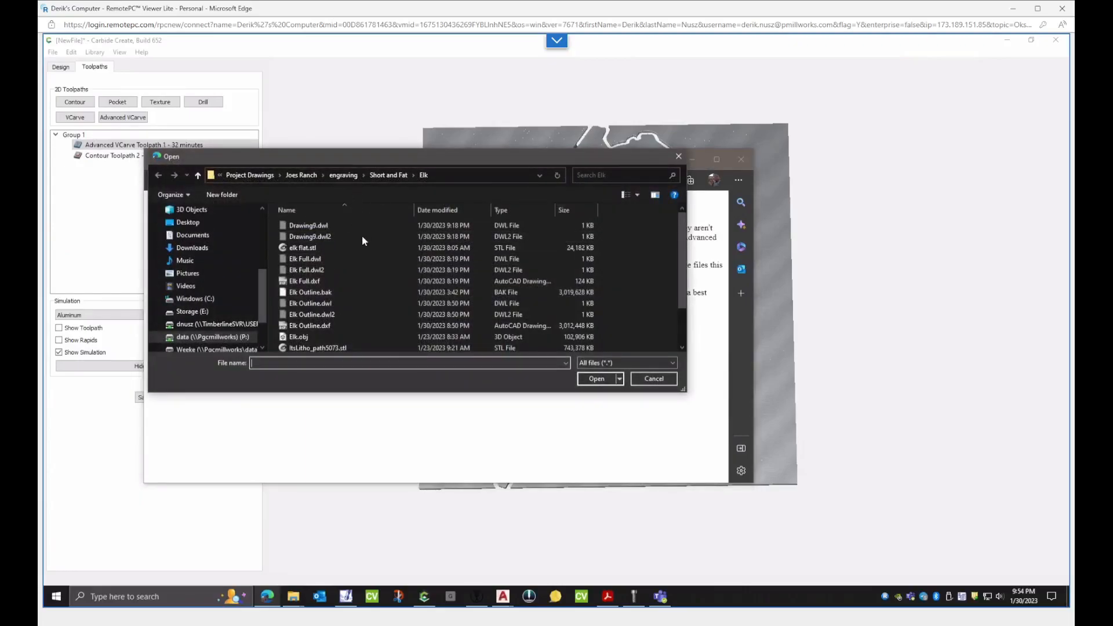
{"action": "scroll", "coordinate": [215, 306], "scroll_direction": "down", "scroll_amount": 1}
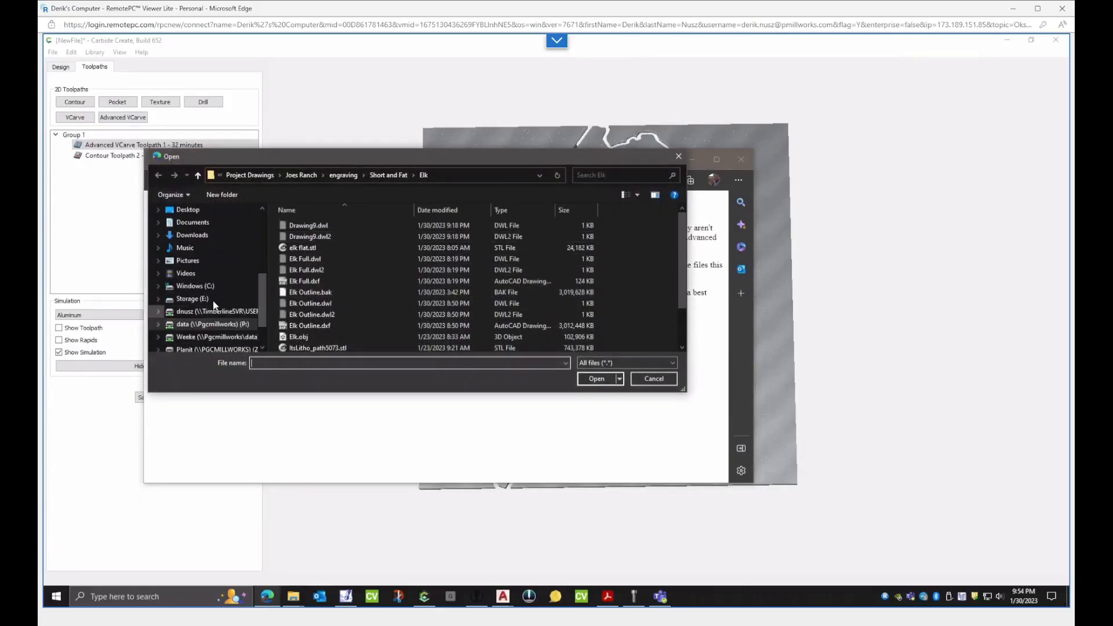
{"action": "left_click", "coordinate": [191, 298]}
{"action": "scroll", "coordinate": [339, 296], "scroll_direction": "down", "scroll_amount": 3}
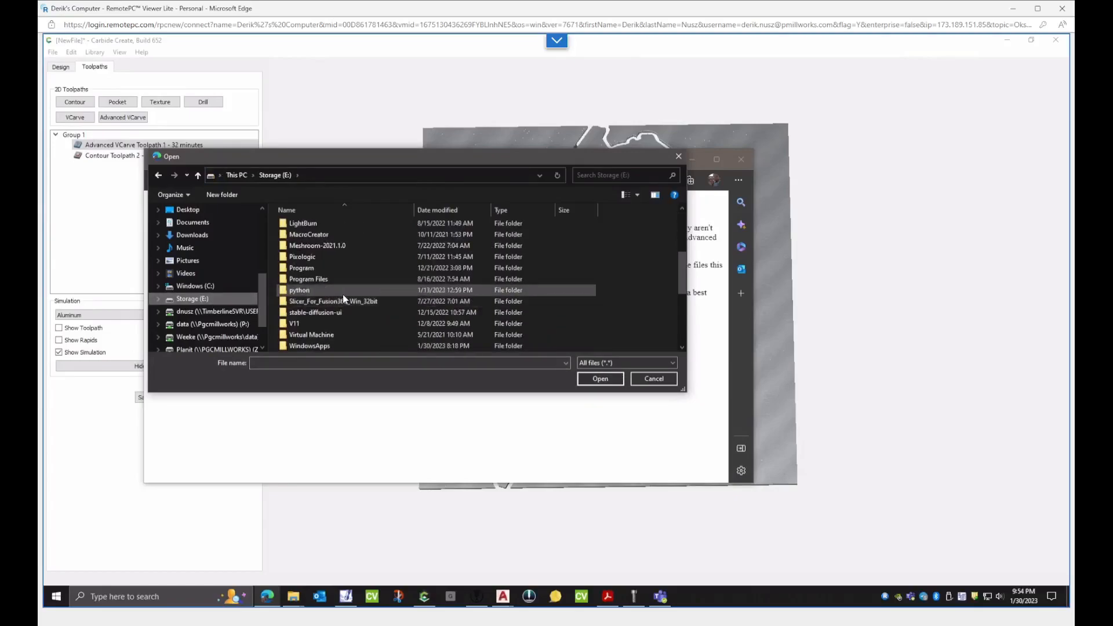
{"action": "scroll", "coordinate": [342, 297], "scroll_direction": "up", "scroll_amount": 2}
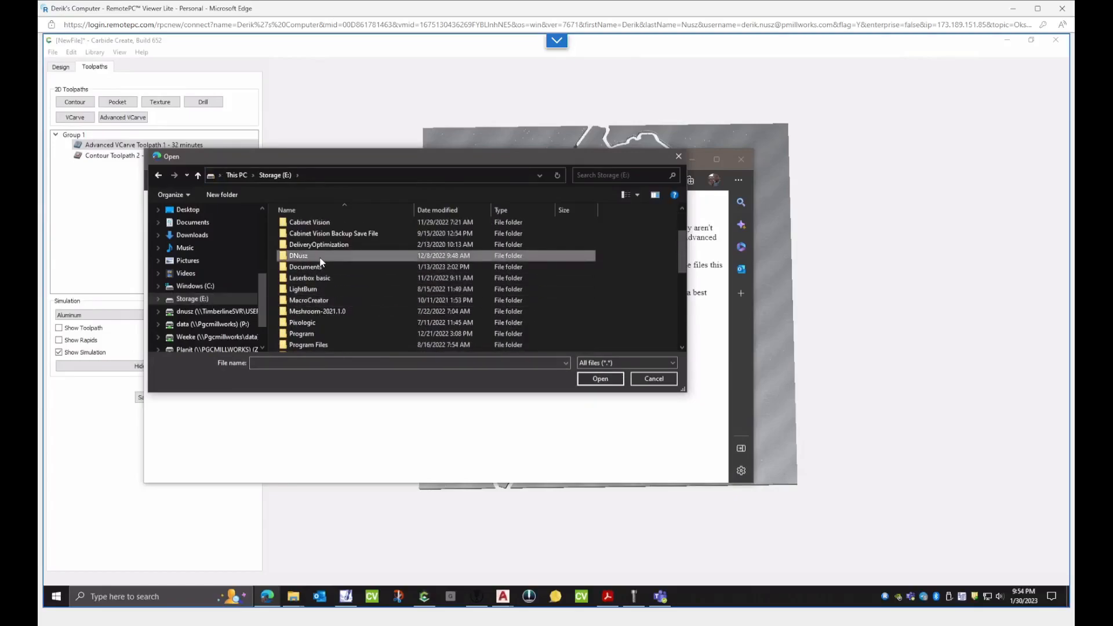
{"action": "double_click", "coordinate": [320, 258]}
{"action": "double_click", "coordinate": [296, 223]}
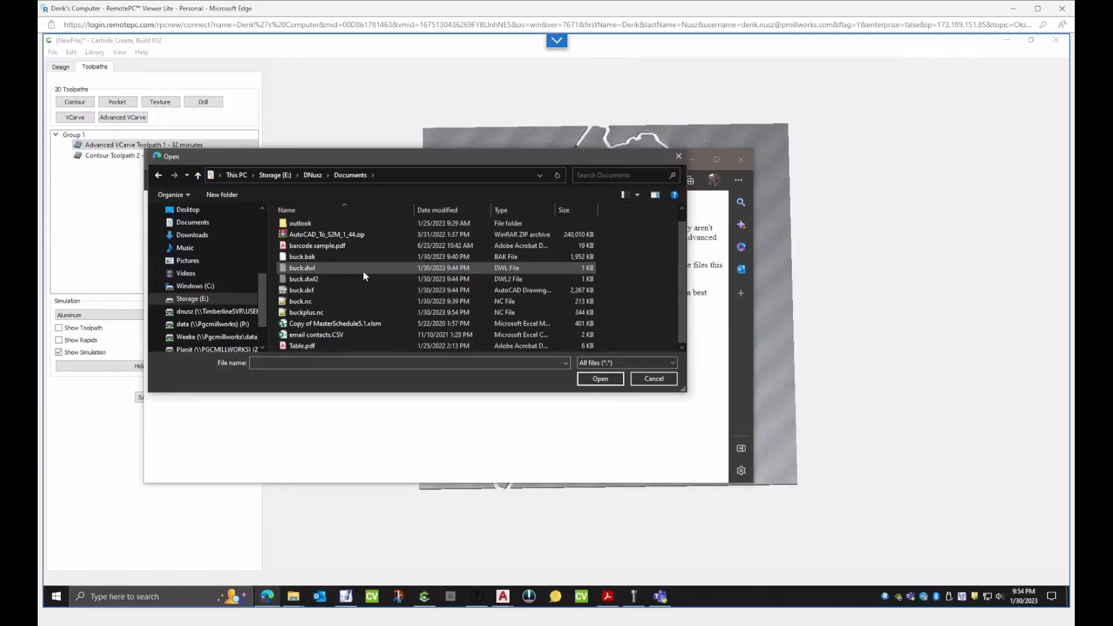
{"action": "left_click", "coordinate": [333, 313]}
{"action": "left_click", "coordinate": [601, 379]}
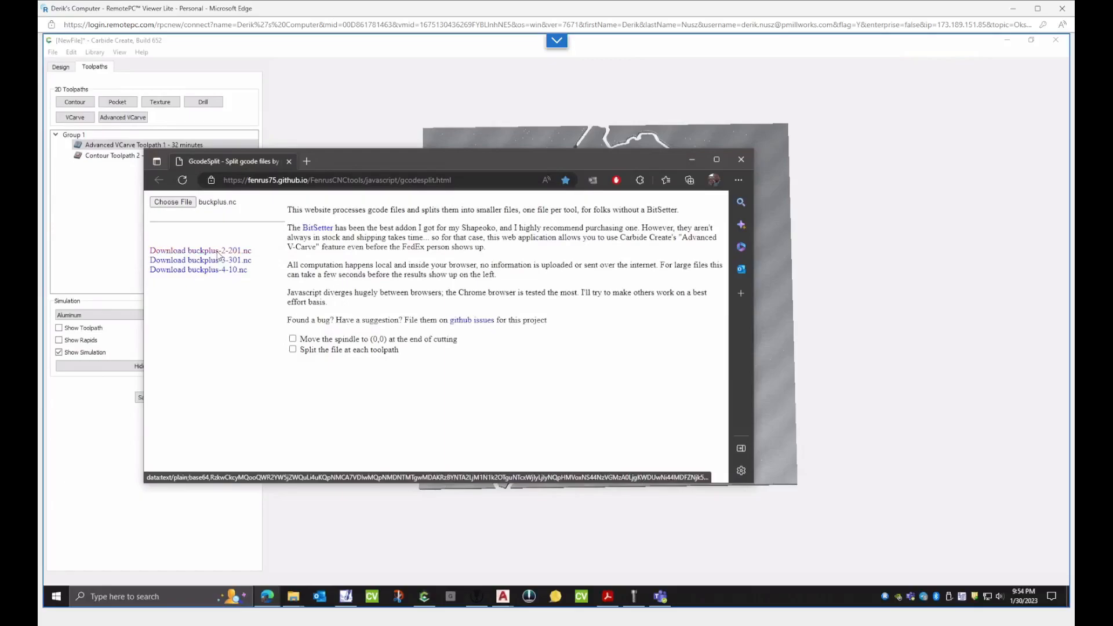
- Download the split file buckplus-2-201.nc into the same Documents folder on the Storage (E:) drive
{"action": "left_click", "coordinate": [218, 253]}
{"action": "left_click", "coordinate": [598, 235]}
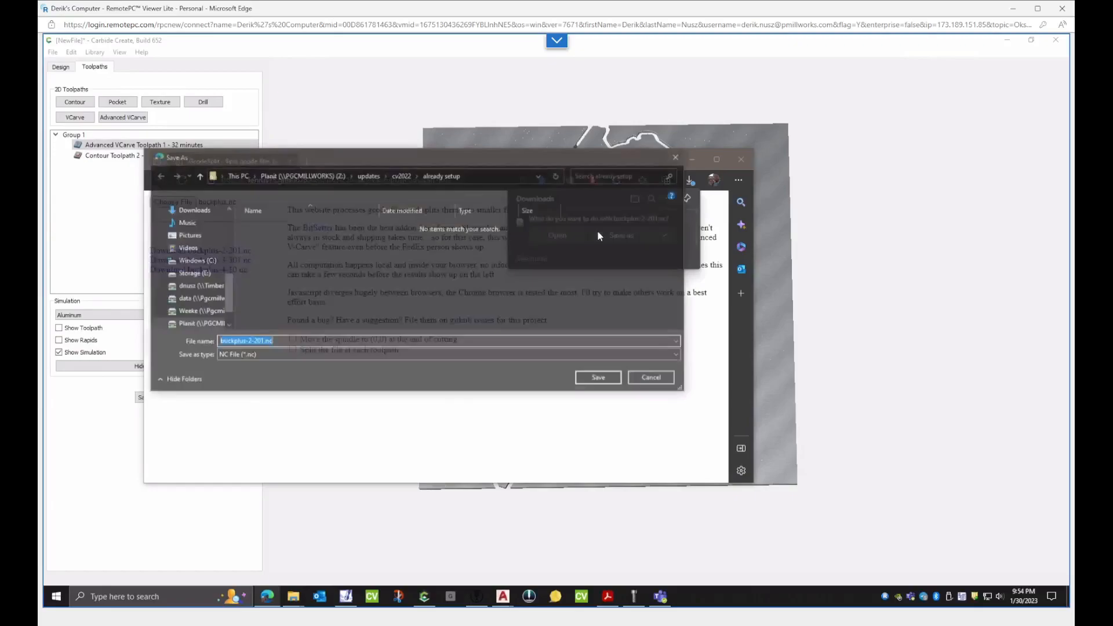
{"action": "scroll", "coordinate": [202, 294], "scroll_direction": "down", "scroll_amount": 1}
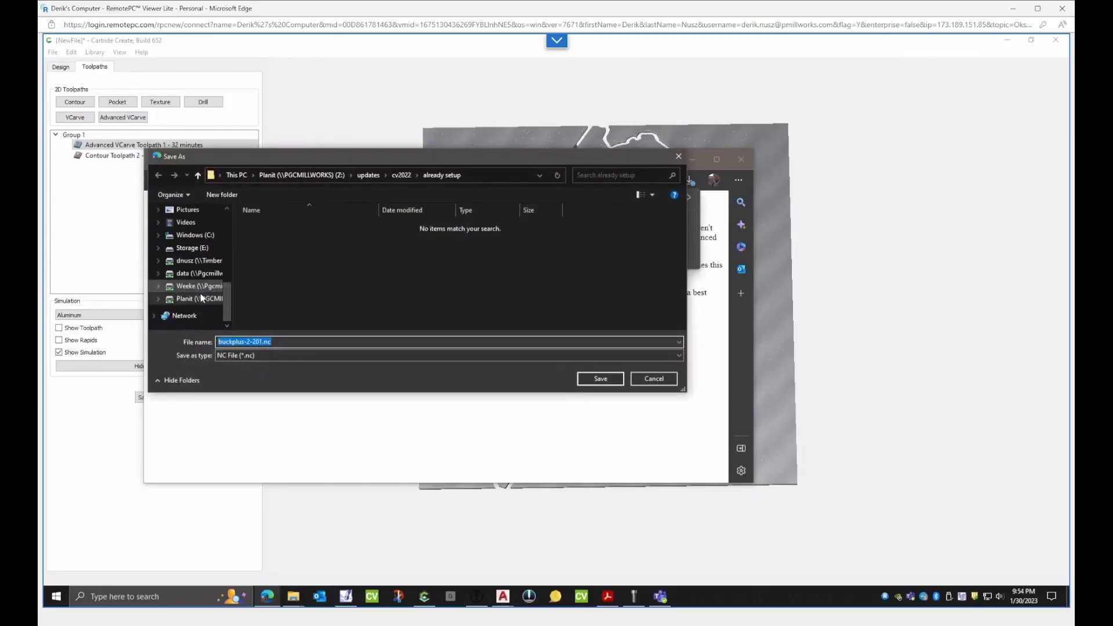
{"action": "left_click", "coordinate": [191, 248]}
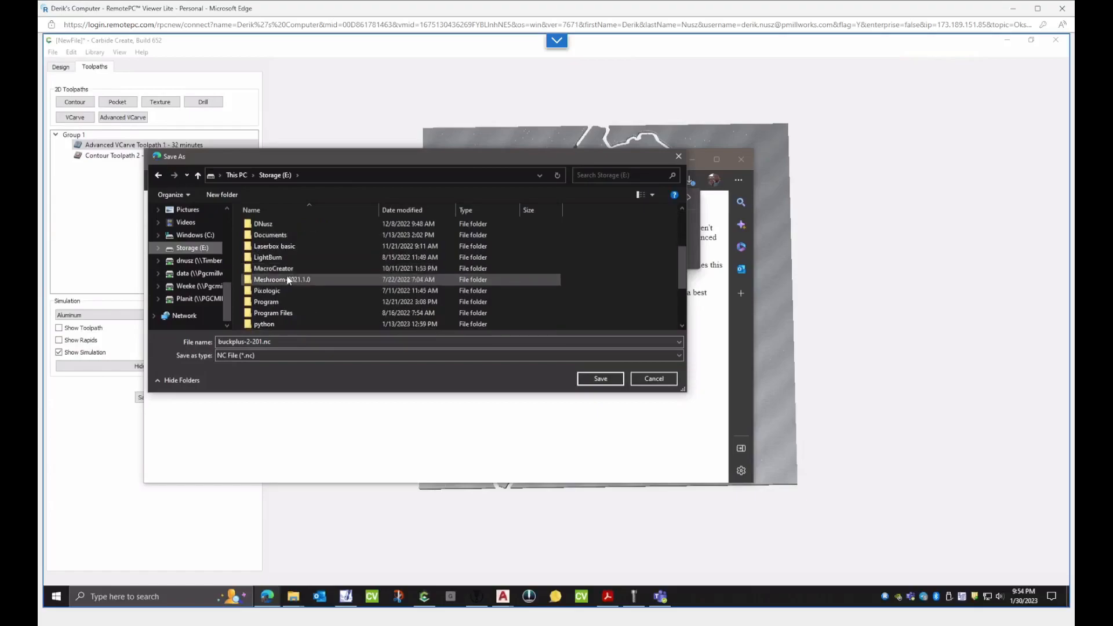
{"action": "double_click", "coordinate": [276, 223]}
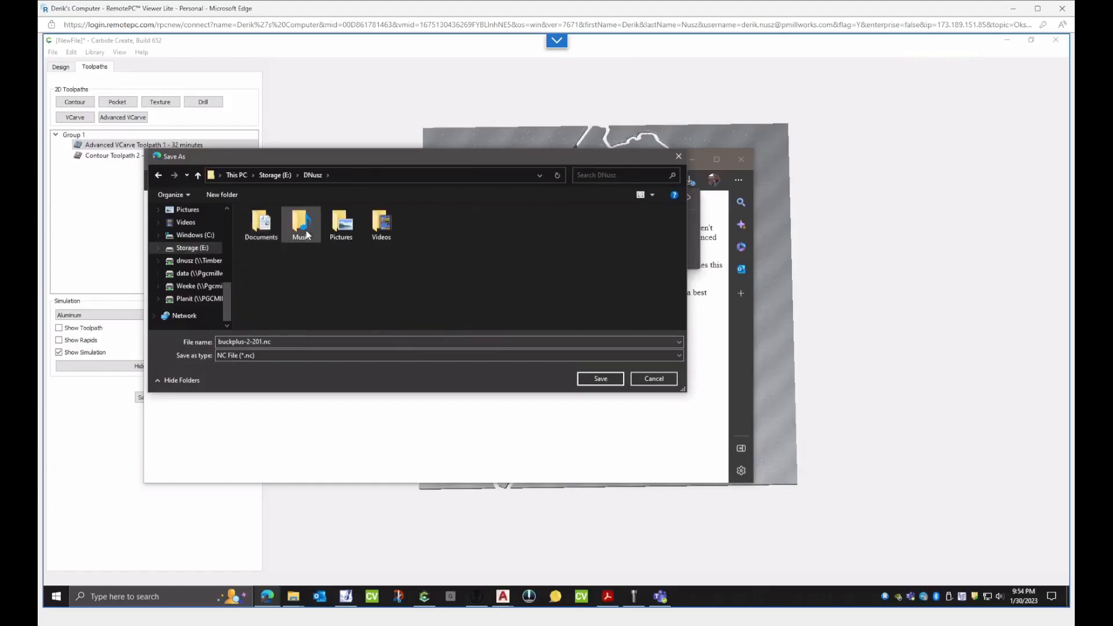
{"action": "double_click", "coordinate": [263, 225]}
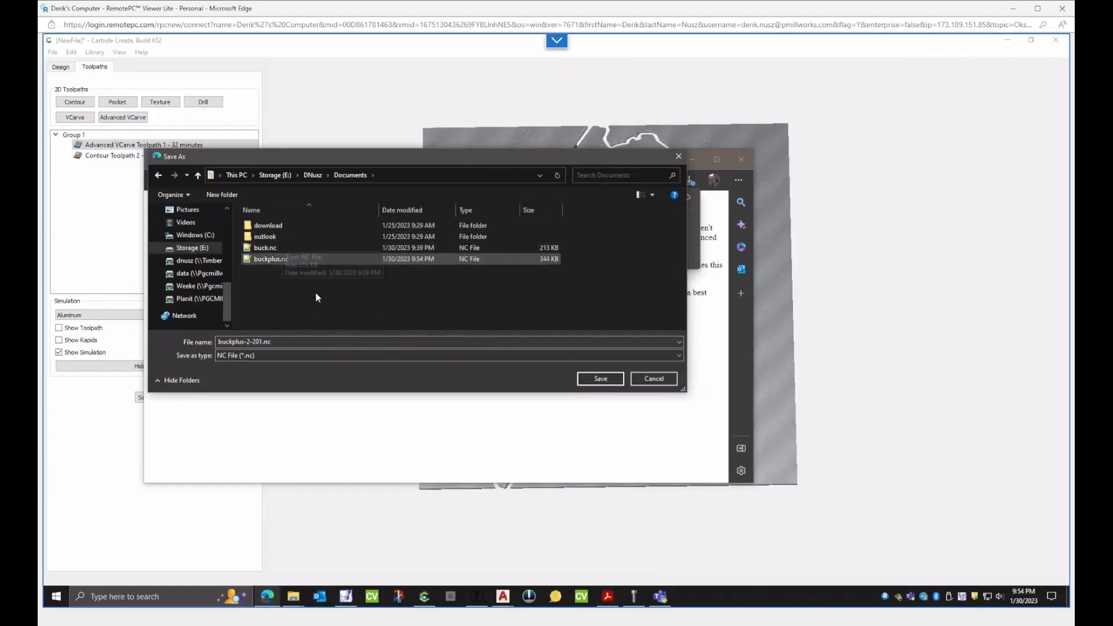
{"action": "left_click", "coordinate": [600, 379]}
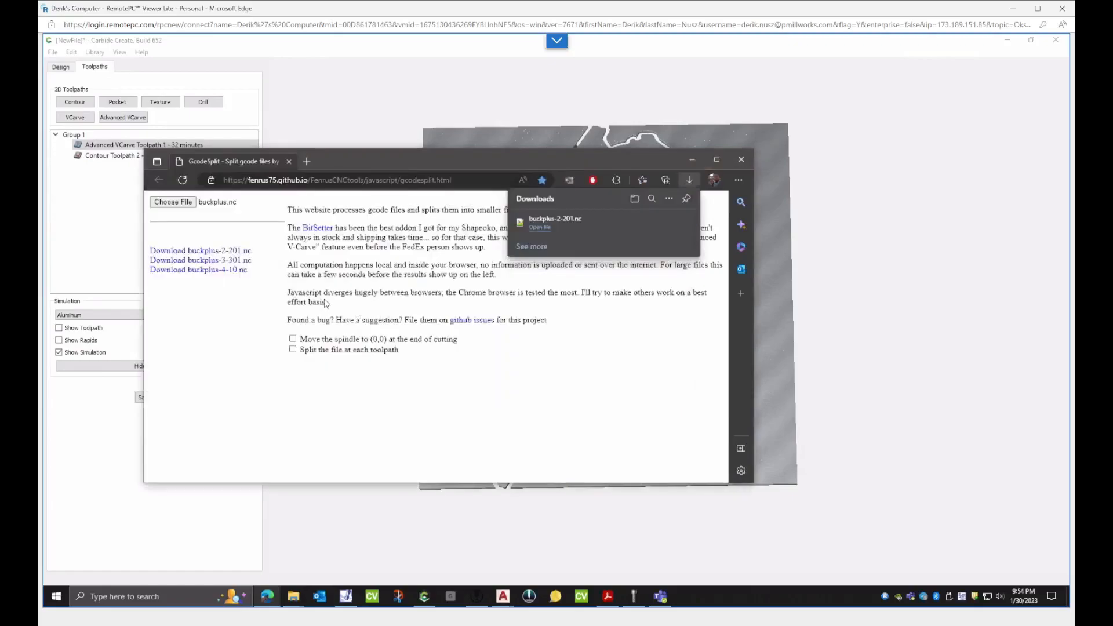
- Download the split files buckplus-3-301.nc and buckplus-4-10.nc into the Documents folder
{"action": "left_click", "coordinate": [227, 259]}
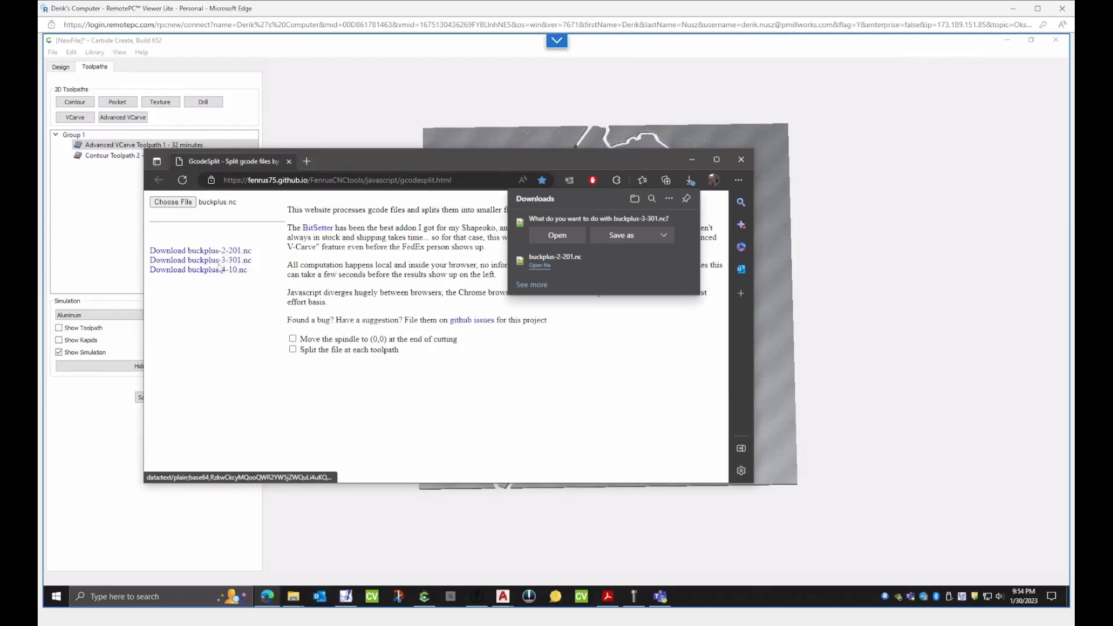
{"action": "left_click", "coordinate": [610, 235]}
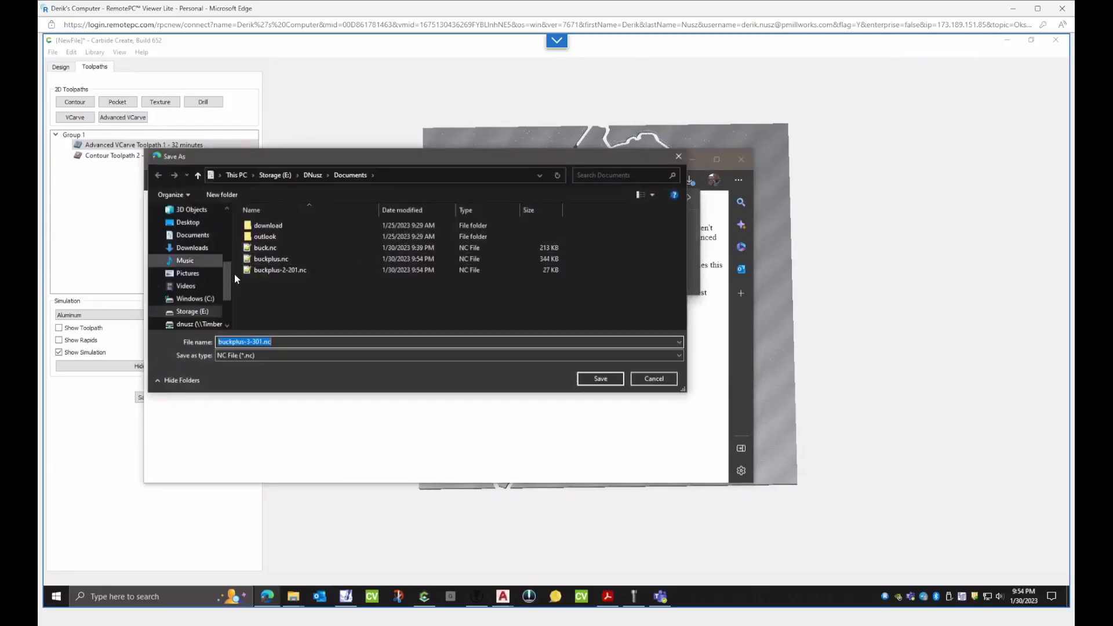
{"action": "left_click", "coordinate": [590, 381]}
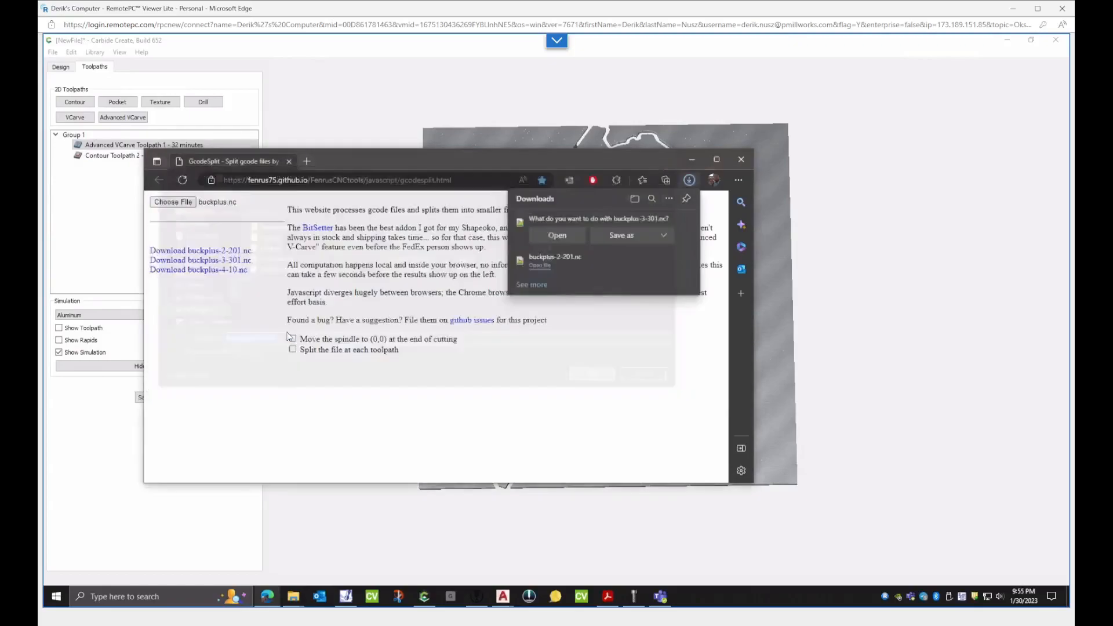
{"action": "left_click", "coordinate": [231, 270]}
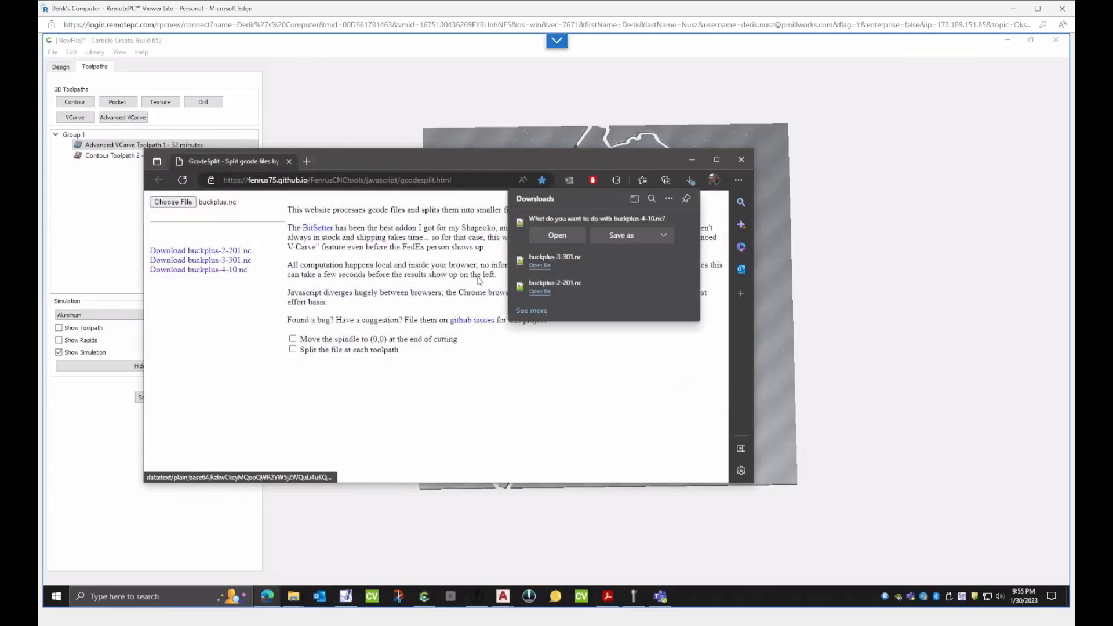
{"action": "left_click", "coordinate": [618, 231]}
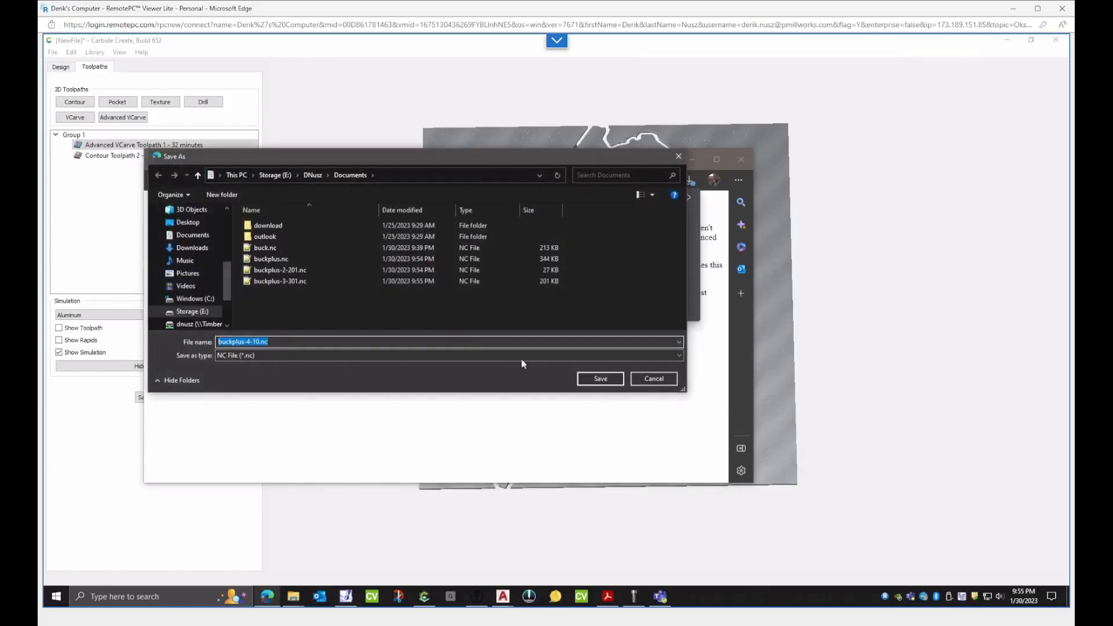
{"action": "left_click", "coordinate": [600, 379]}
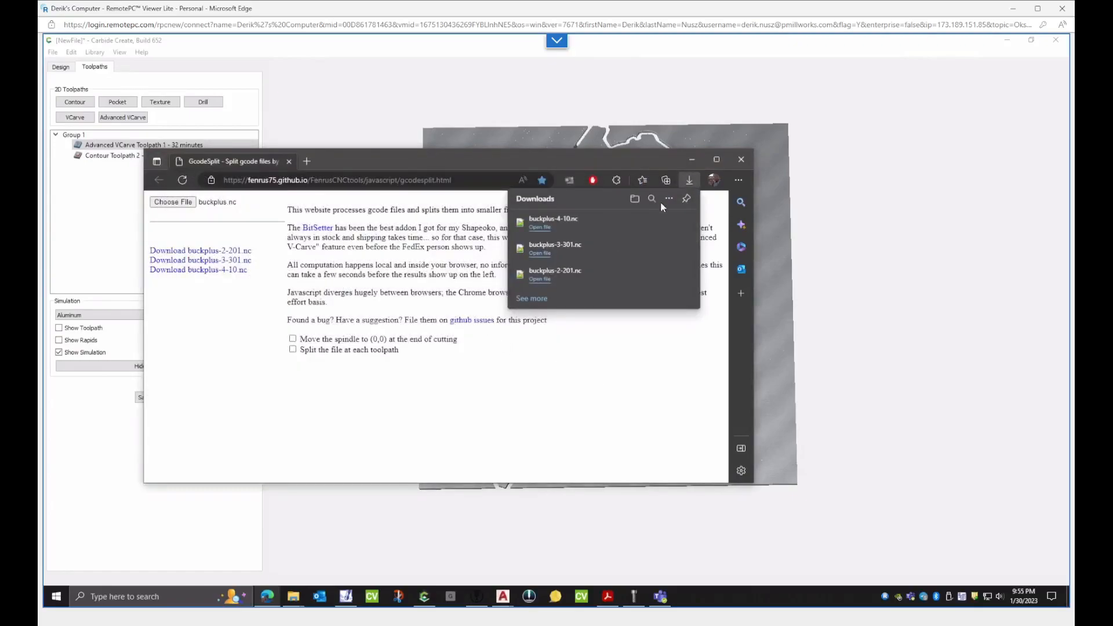
- Minimize the browser, switch to G-Code-Ripper and open buckplus-2-201.nc from the Documents folder
{"action": "left_click", "coordinate": [691, 161]}
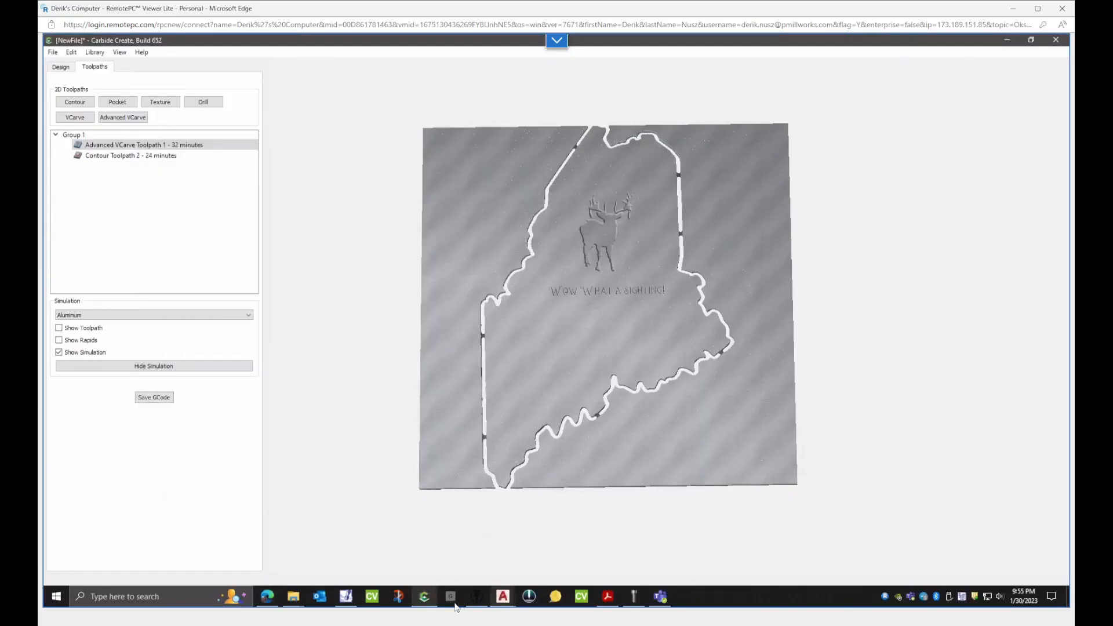
{"action": "left_click", "coordinate": [476, 603]}
{"action": "left_click", "coordinate": [140, 141]}
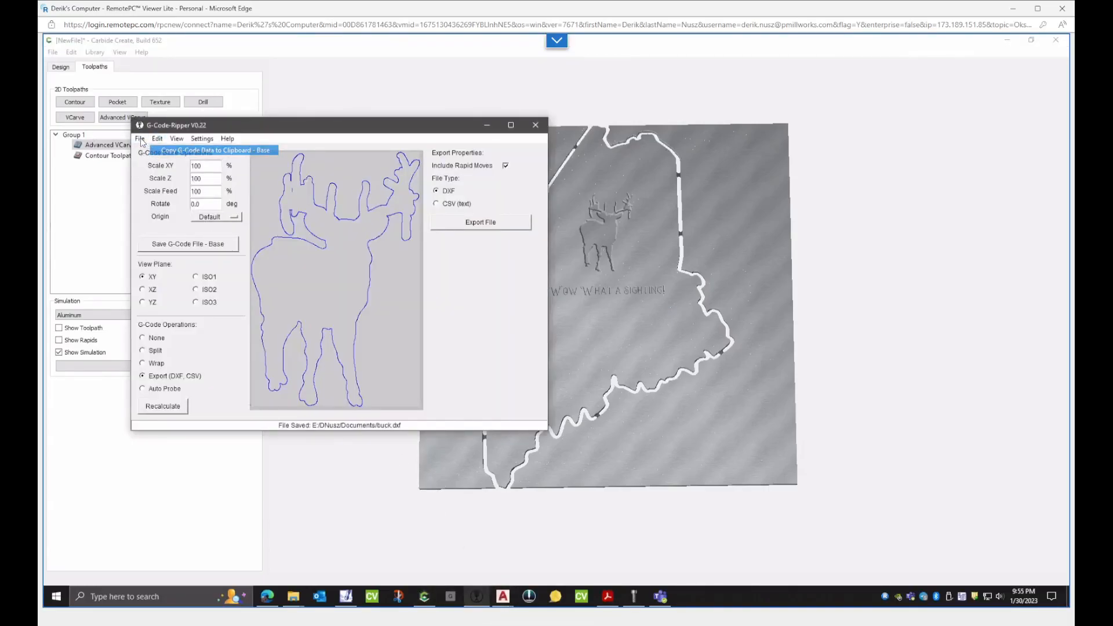
{"action": "left_click", "coordinate": [168, 149]}
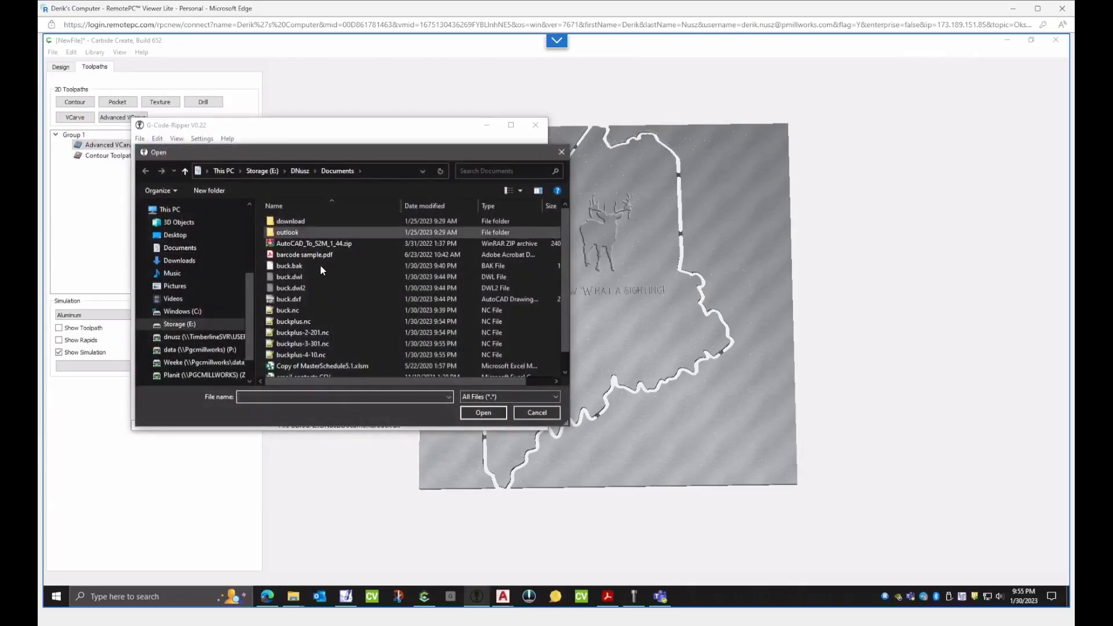
{"action": "left_click", "coordinate": [311, 332]}
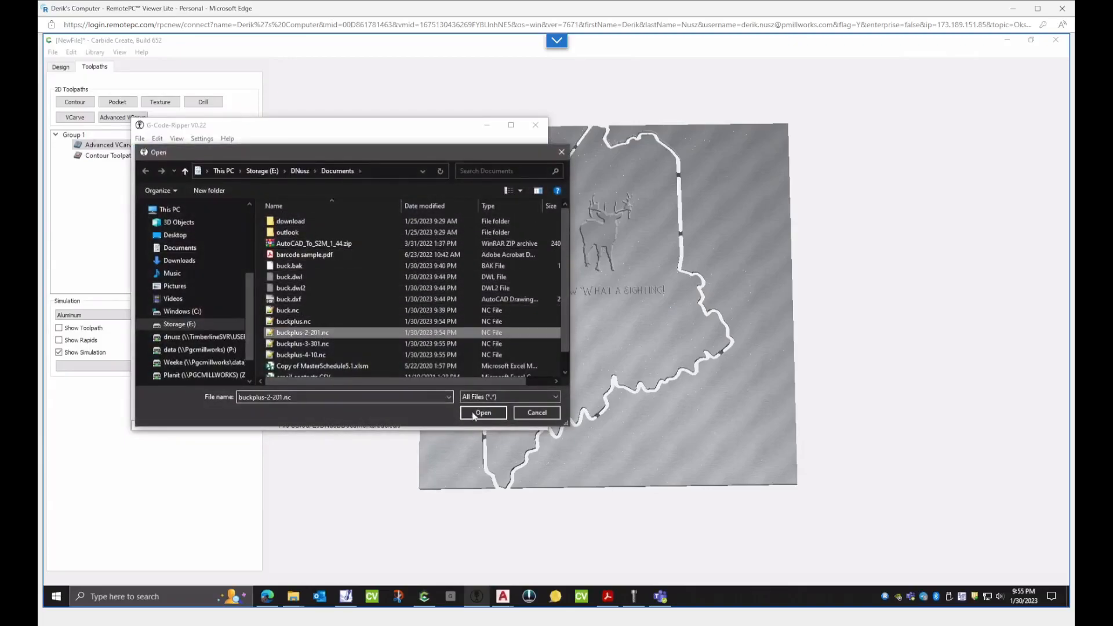
{"action": "left_click", "coordinate": [474, 411]}
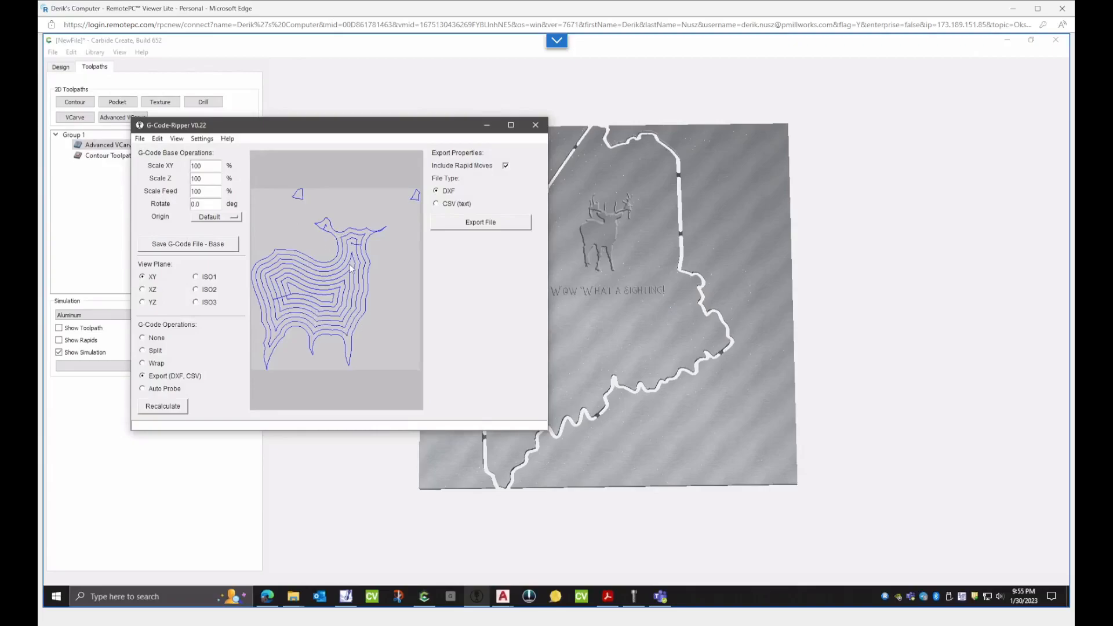
- Export the loaded deer pocket toolpath as buckplus-2-201.dxf in the Documents folder
{"action": "left_click", "coordinate": [449, 225]}
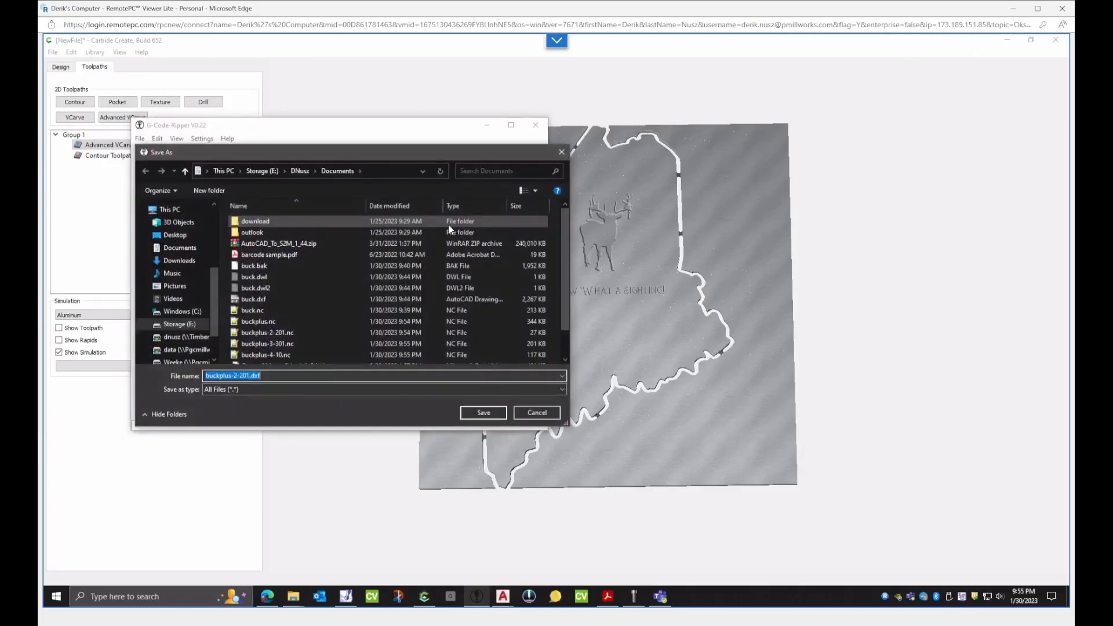
{"action": "left_click", "coordinate": [483, 413]}
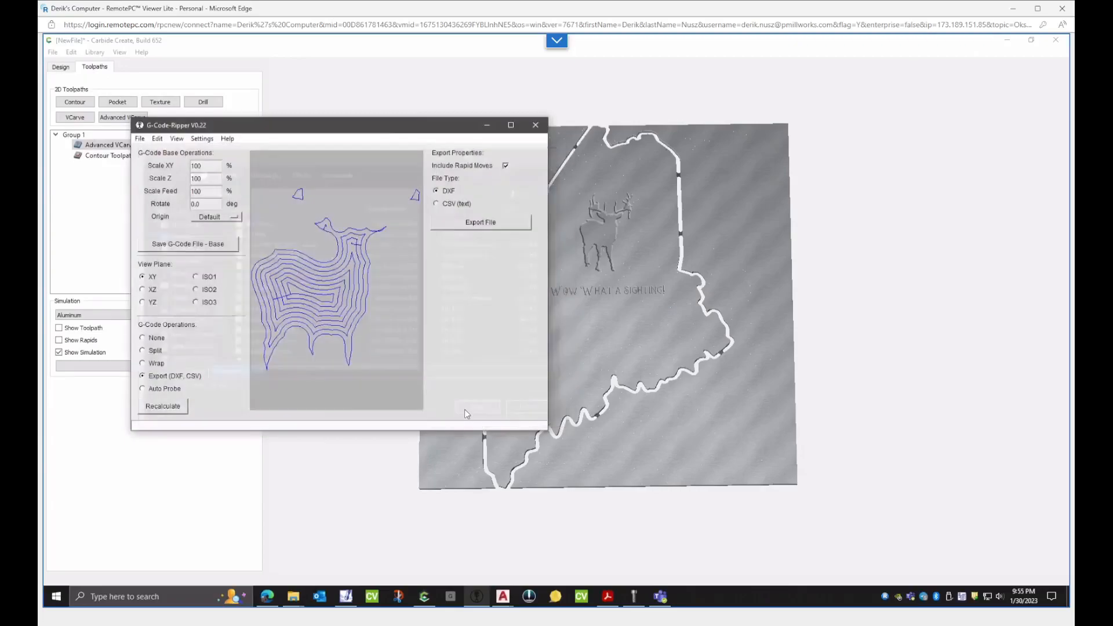
- Open buckplus-3-301.nc, ignoring the reading errors, and export it as buckplus-3-301.dxf in the Documents folder
{"action": "left_click", "coordinate": [140, 139]}
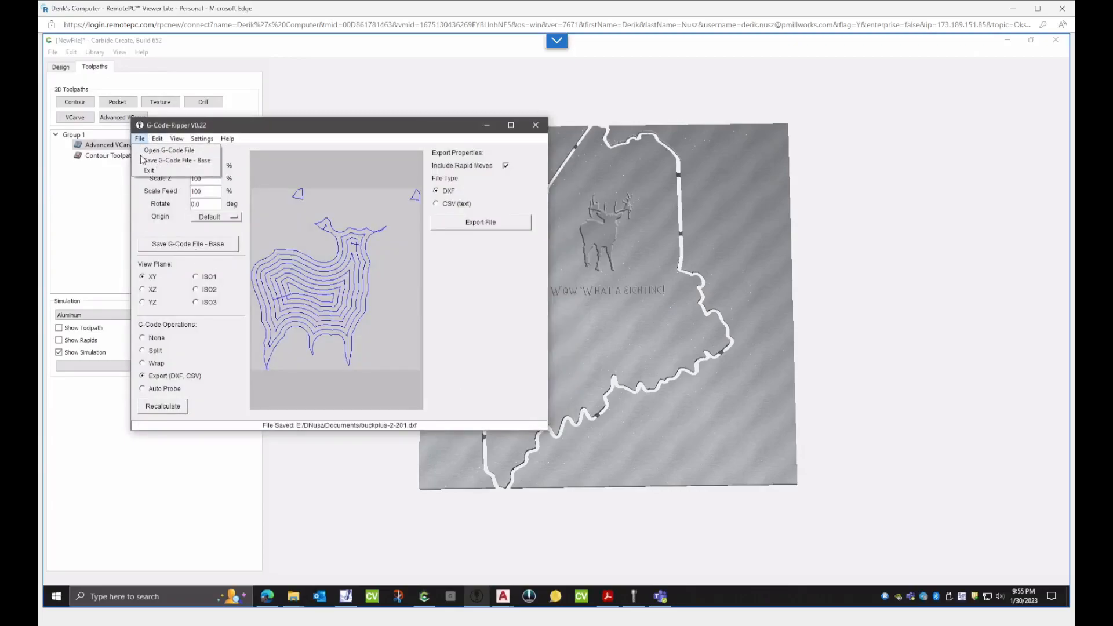
{"action": "left_click", "coordinate": [168, 148]}
{"action": "scroll", "coordinate": [313, 301], "scroll_direction": "down", "scroll_amount": 1}
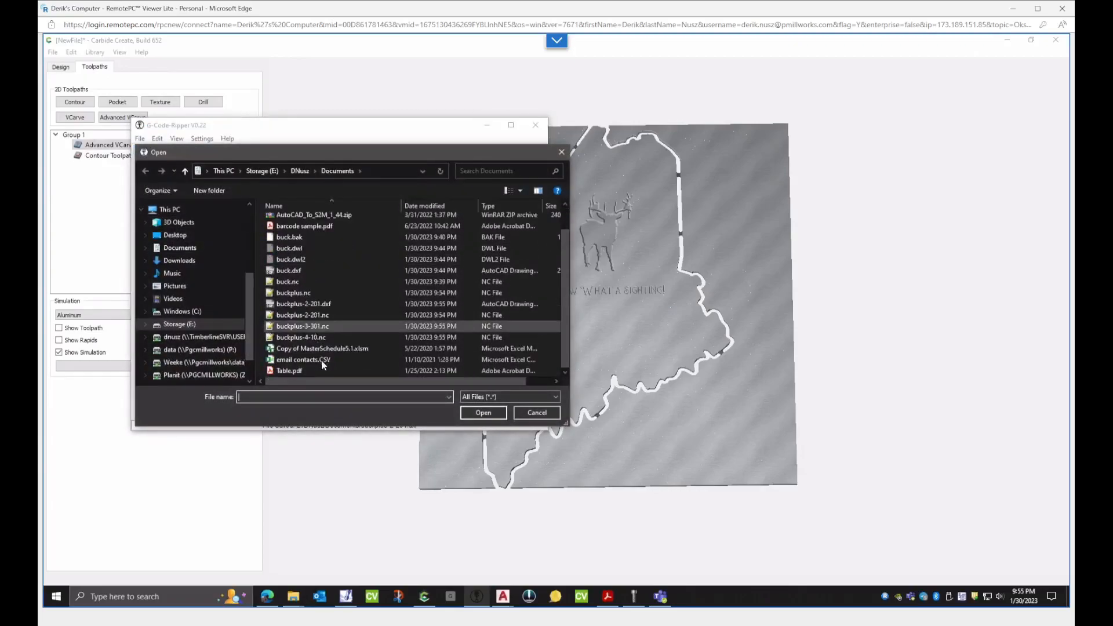
{"action": "double_click", "coordinate": [322, 326]}
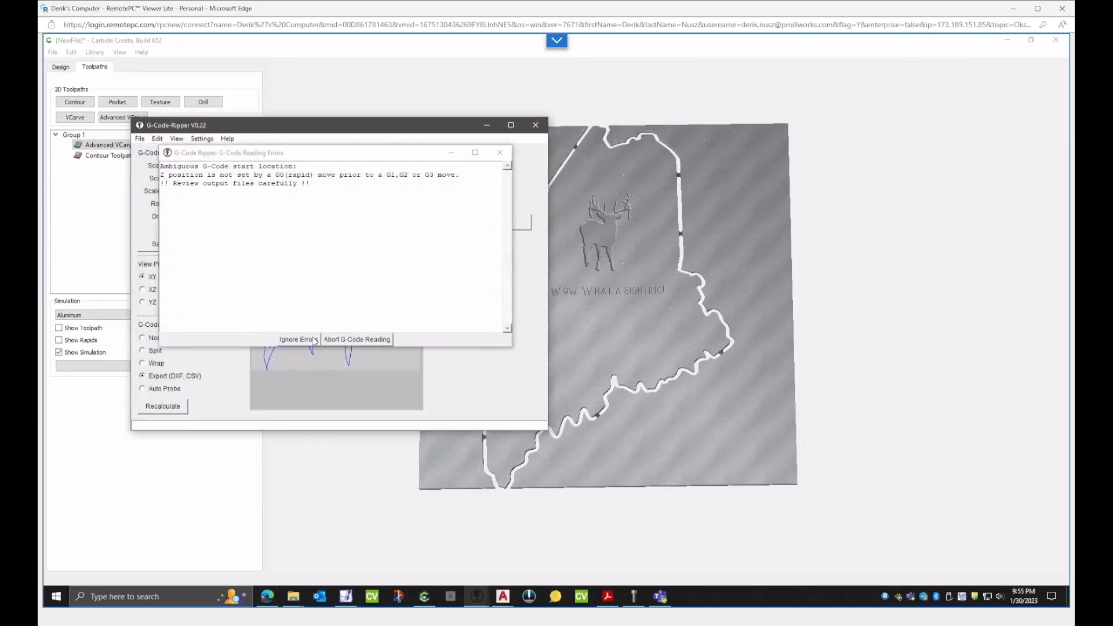
{"action": "left_click", "coordinate": [298, 339]}
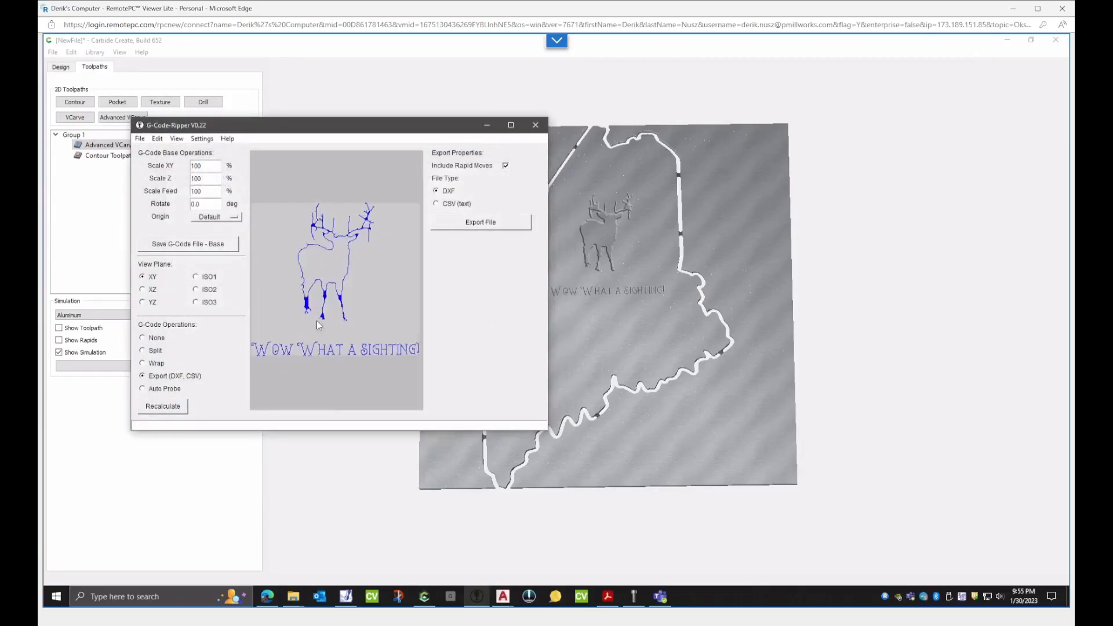
{"action": "left_click", "coordinate": [481, 224]}
{"action": "left_click", "coordinate": [482, 413]}
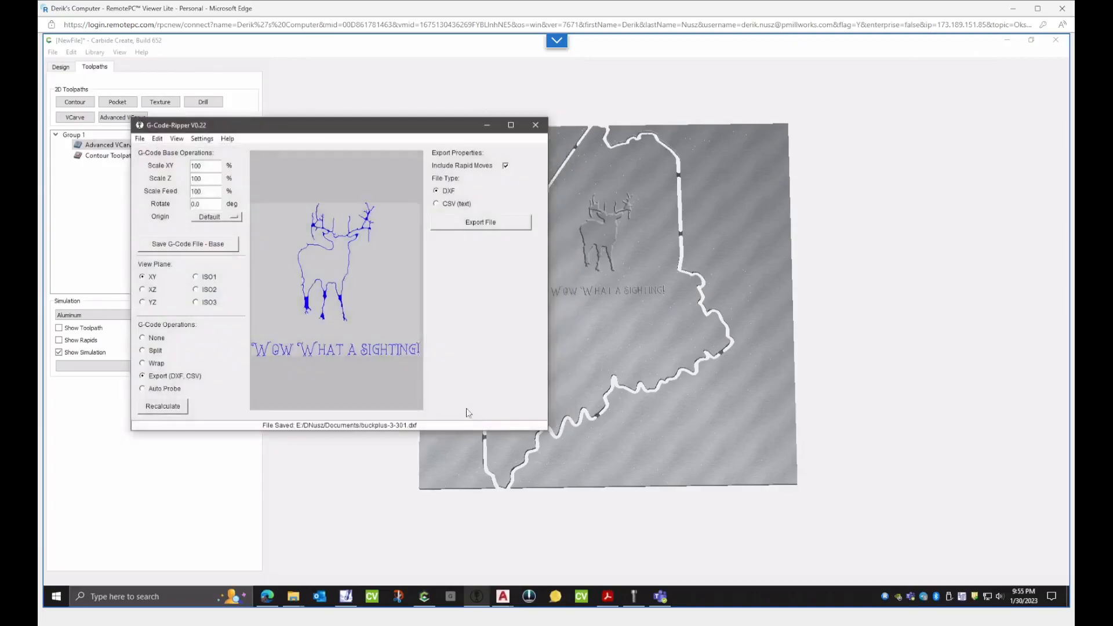
- Open buckplus-4-10.nc, ignoring any reading errors, and export it as buckplus-4-10.dxf in the Documents folder
{"action": "left_click", "coordinate": [140, 139]}
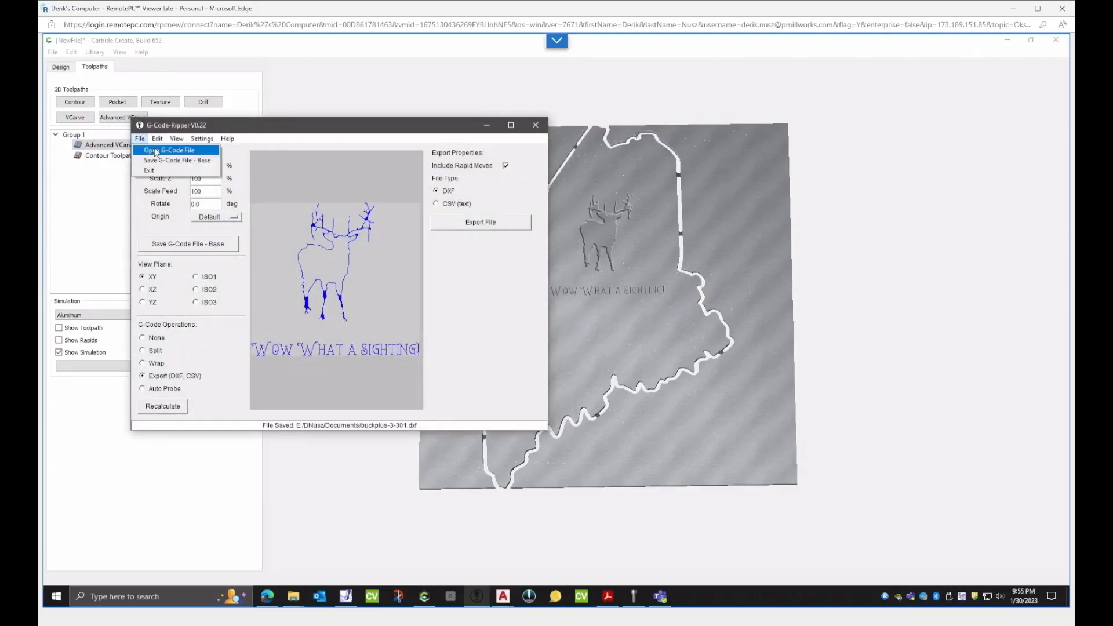
{"action": "left_click", "coordinate": [156, 152]}
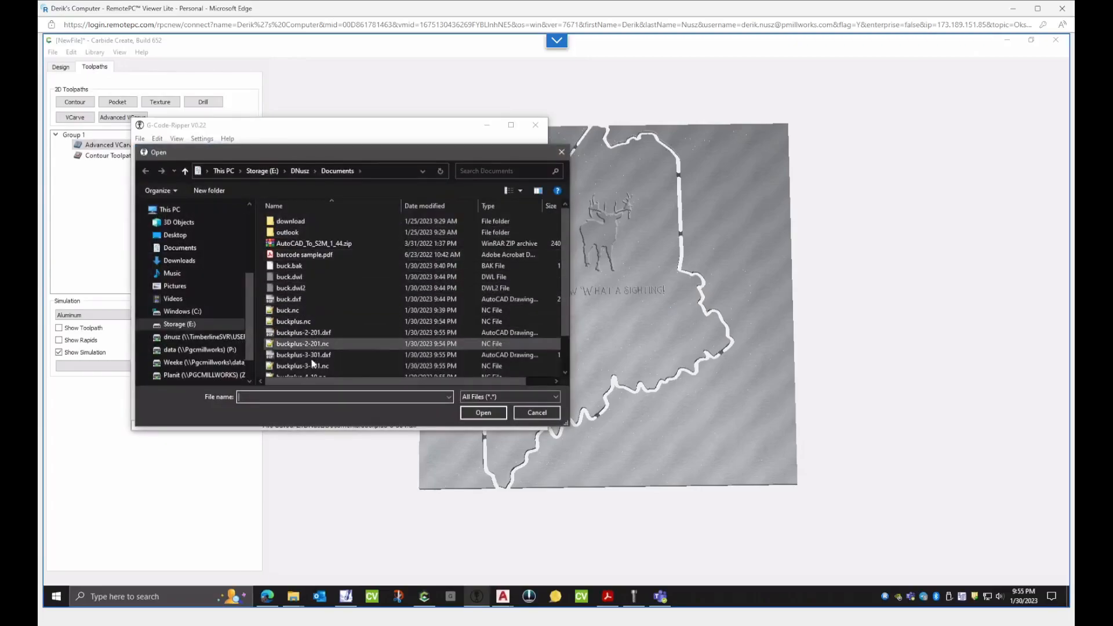
{"action": "scroll", "coordinate": [316, 369], "scroll_direction": "down", "scroll_amount": 1}
{"action": "scroll", "coordinate": [315, 366], "scroll_direction": "down", "scroll_amount": 1}
{"action": "double_click", "coordinate": [317, 336]}
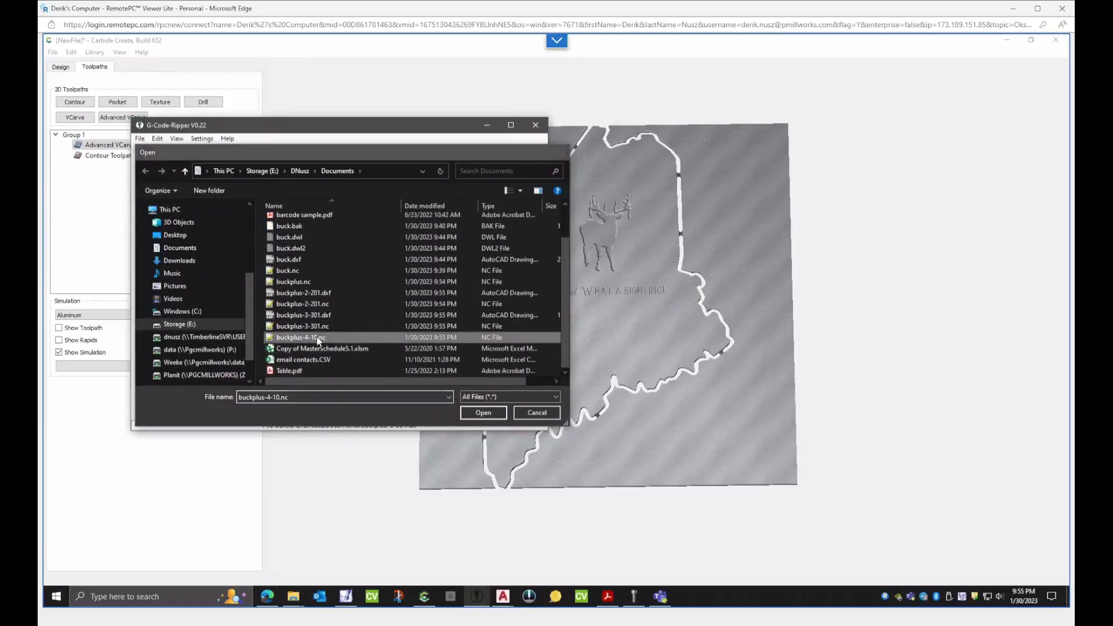
{"action": "left_click", "coordinate": [313, 353]}
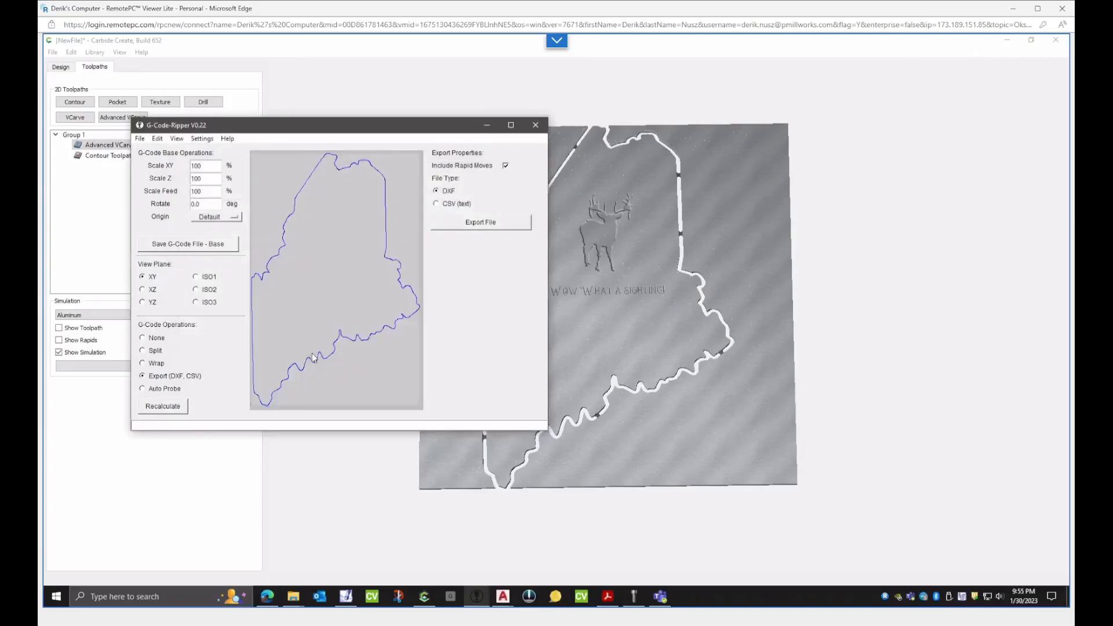
{"action": "left_click", "coordinate": [479, 226]}
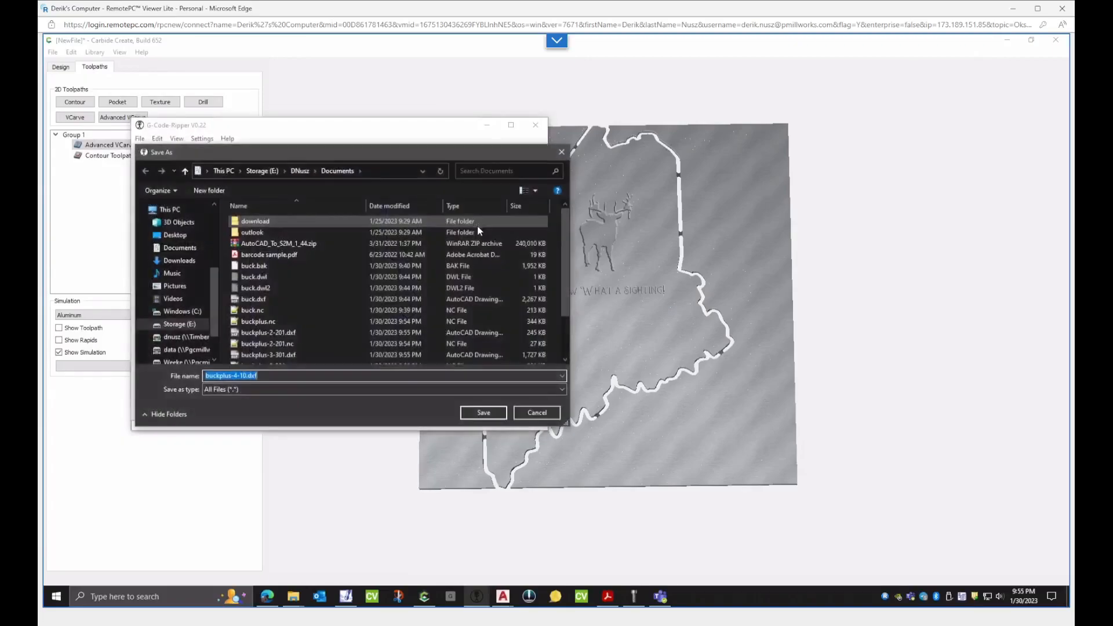
{"action": "left_click", "coordinate": [483, 413]}
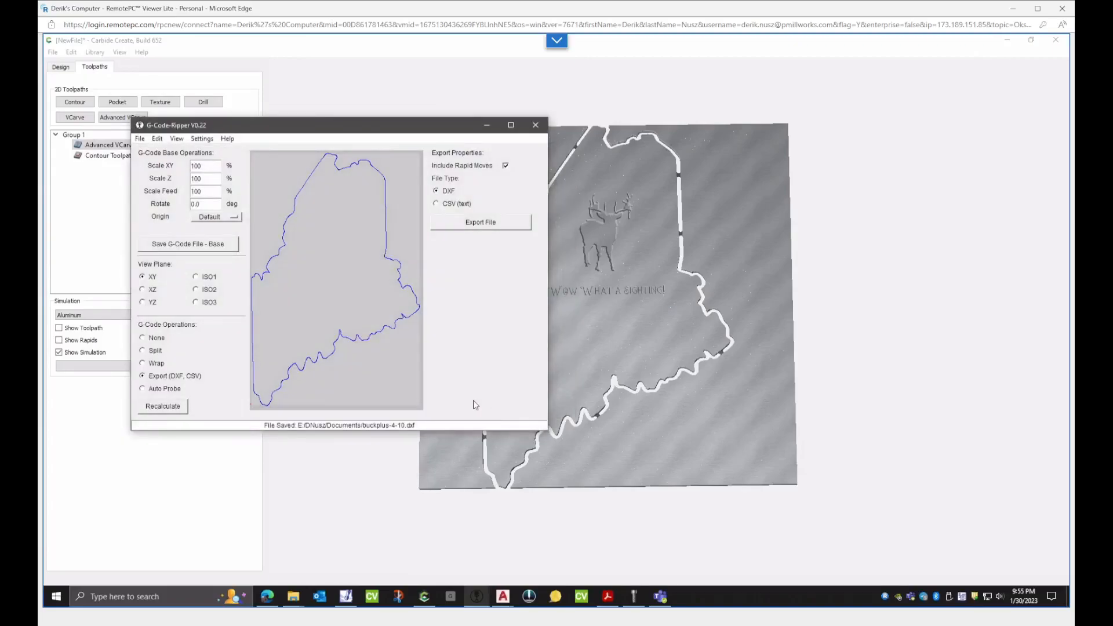
- Minimize G-Code-Ripper, switch to buck.dxf in AutoCAD, then save and close that drawing
{"action": "left_click", "coordinate": [487, 124]}
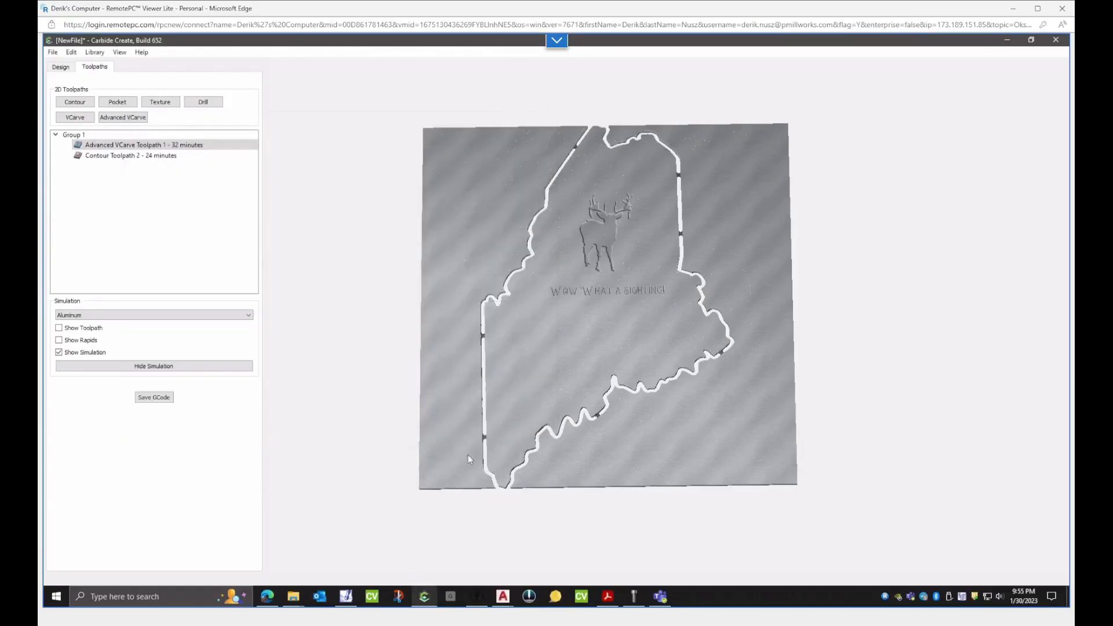
{"action": "left_click", "coordinate": [503, 597]}
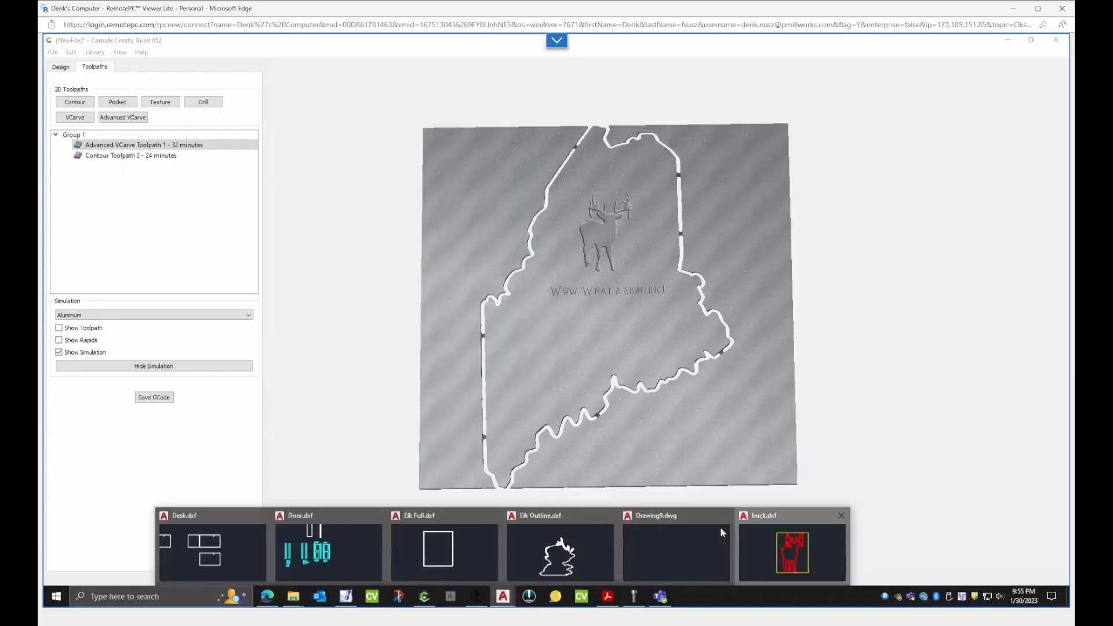
{"action": "left_click", "coordinate": [760, 542]}
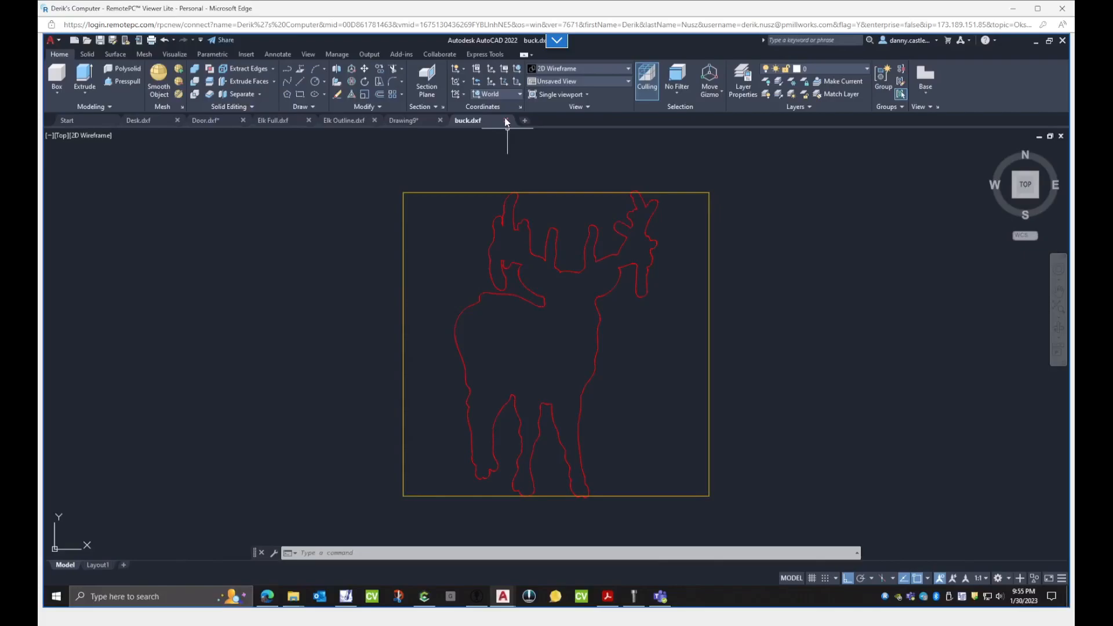
{"action": "key", "text": "ctrl+s"}
{"action": "left_click", "coordinate": [589, 338]}
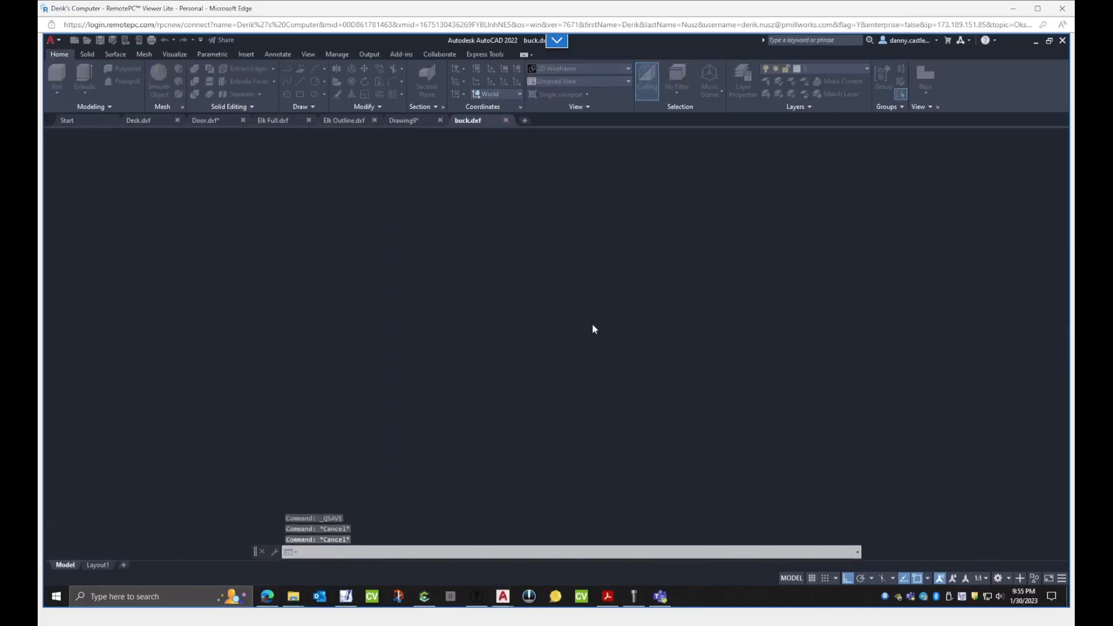
- Open buckplus-2-201.dxf, buckplus-3-301.dxf and buckplus-4-10.dxf together from the Documents folder
{"action": "left_click", "coordinate": [51, 40]}
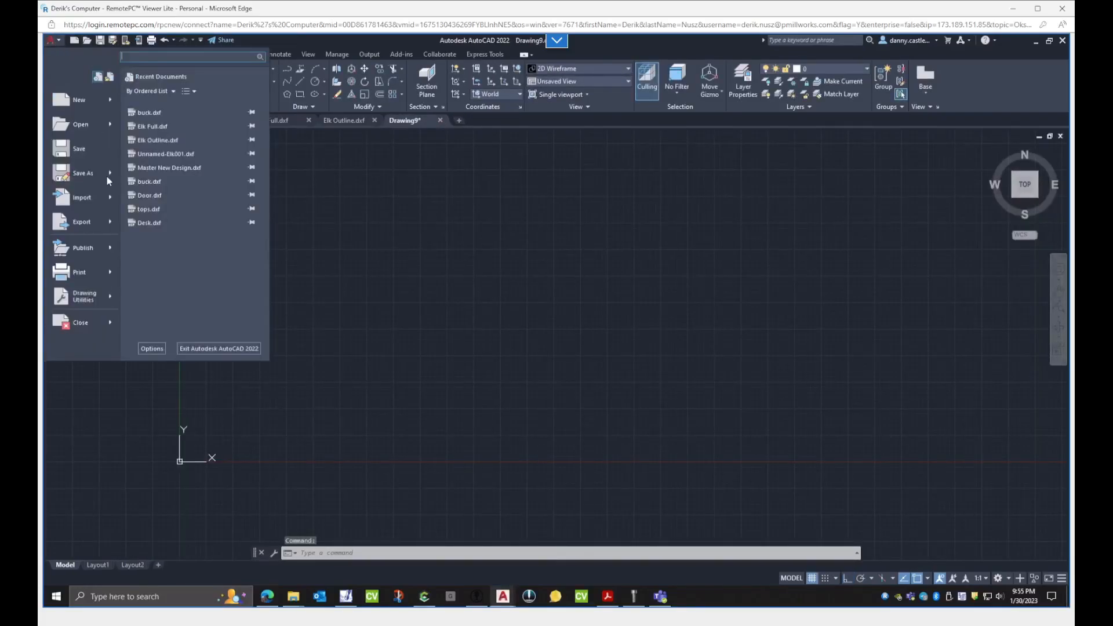
{"action": "mouse_move", "coordinate": [87, 200]}
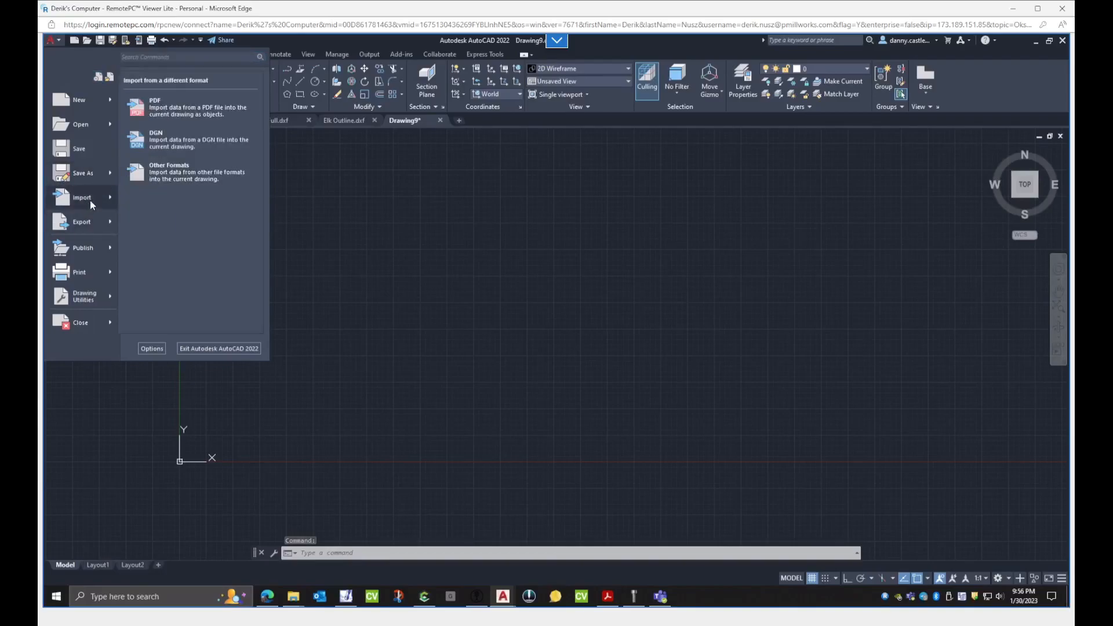
{"action": "left_click", "coordinate": [80, 120]}
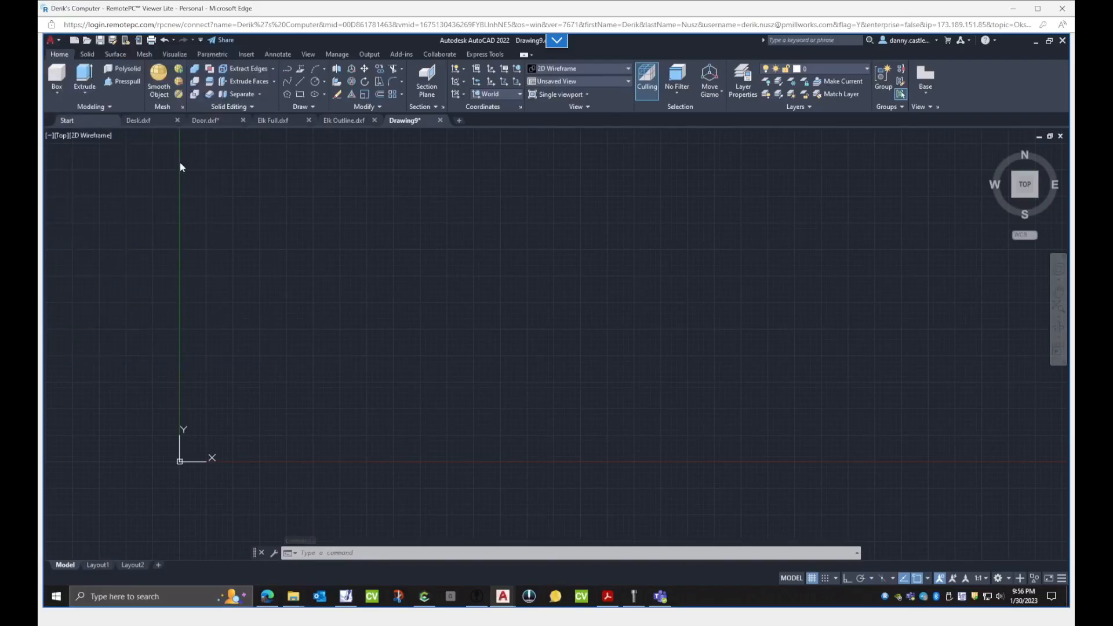
{"action": "left_click", "coordinate": [274, 284]}
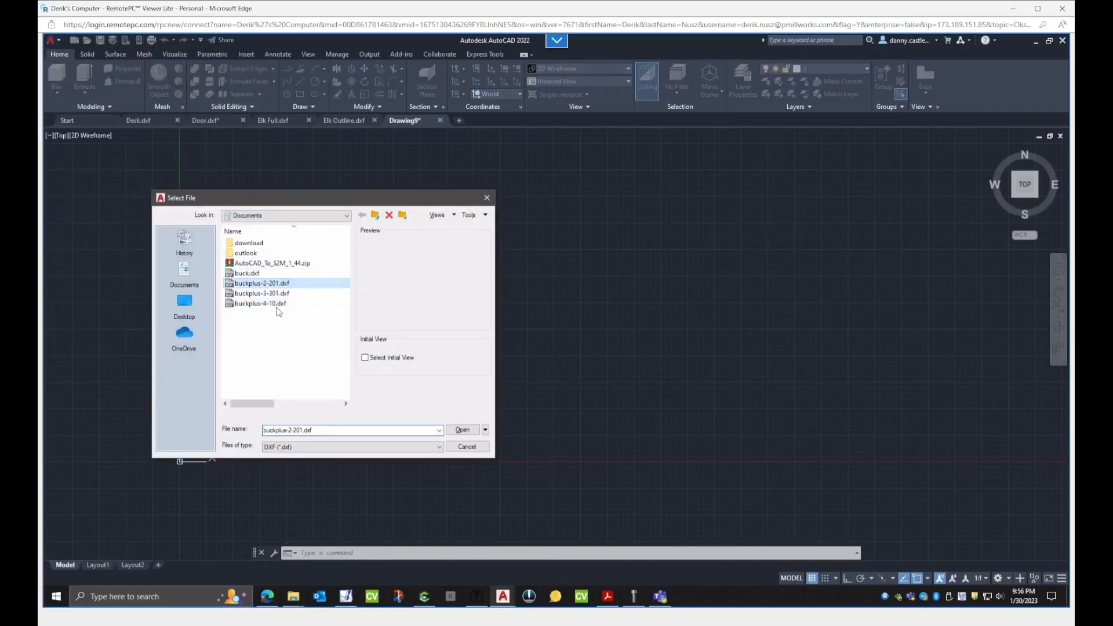
{"action": "left_click", "coordinate": [277, 304], "text": "shift"}
{"action": "left_click", "coordinate": [462, 430]}
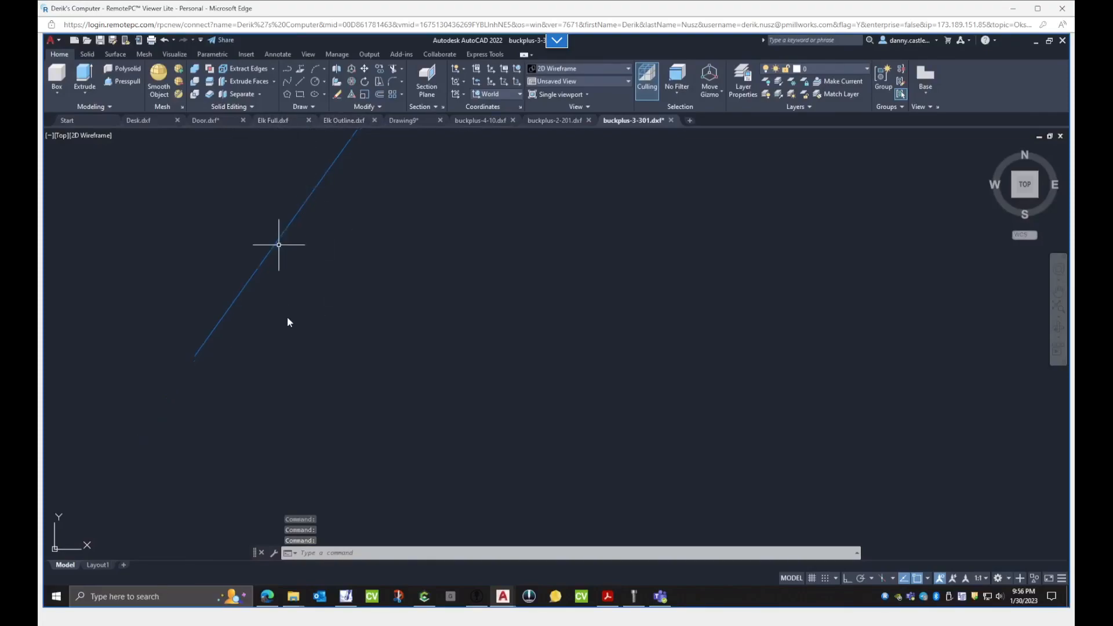
- Copy all the deer and lettering geometry in buckplus-3-301.dxf to the clipboard and create a new drawing
{"action": "scroll", "coordinate": [290, 319], "scroll_direction": "down", "scroll_amount": 8}
{"action": "scroll", "coordinate": [307, 408], "scroll_direction": "down", "scroll_amount": 5}
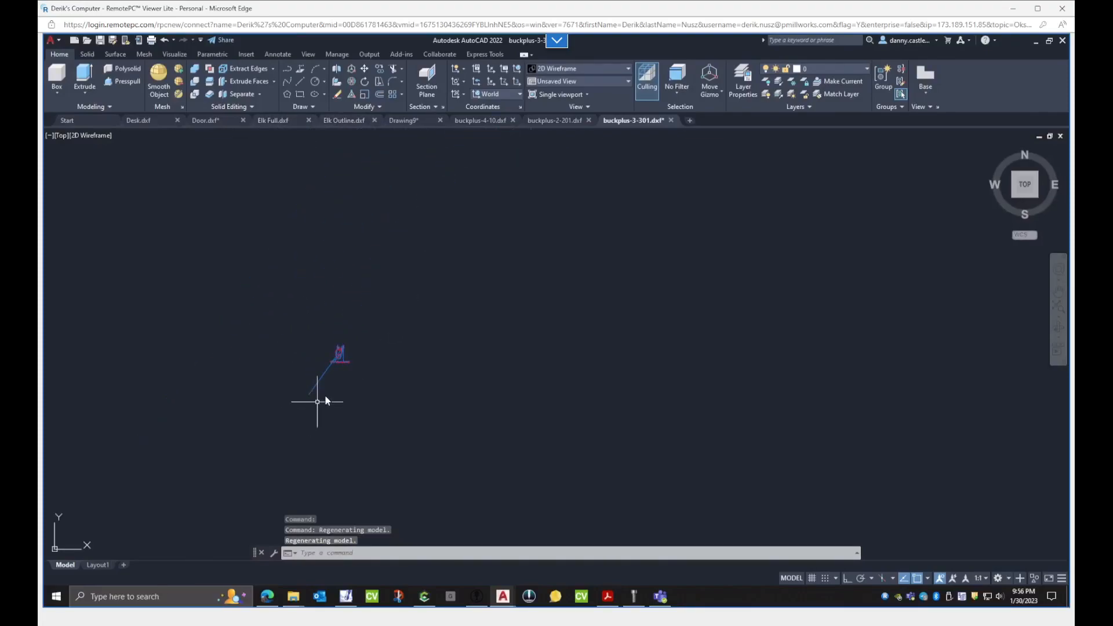
{"action": "scroll", "coordinate": [328, 400], "scroll_direction": "up", "scroll_amount": 6}
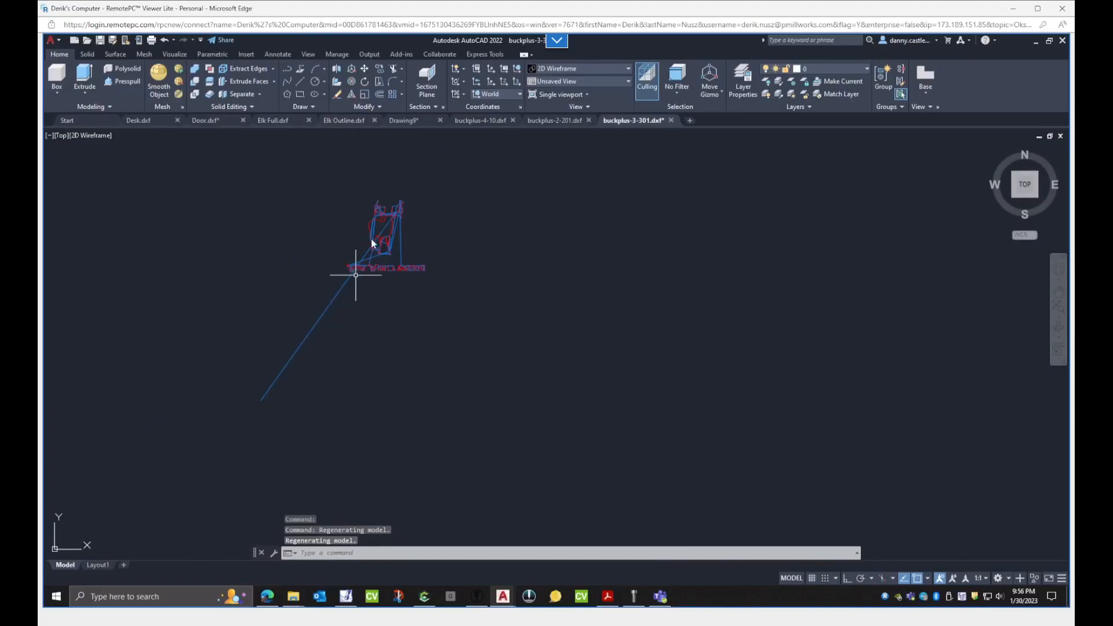
{"action": "left_click", "coordinate": [491, 432]}
{"action": "left_click", "coordinate": [242, 165]}
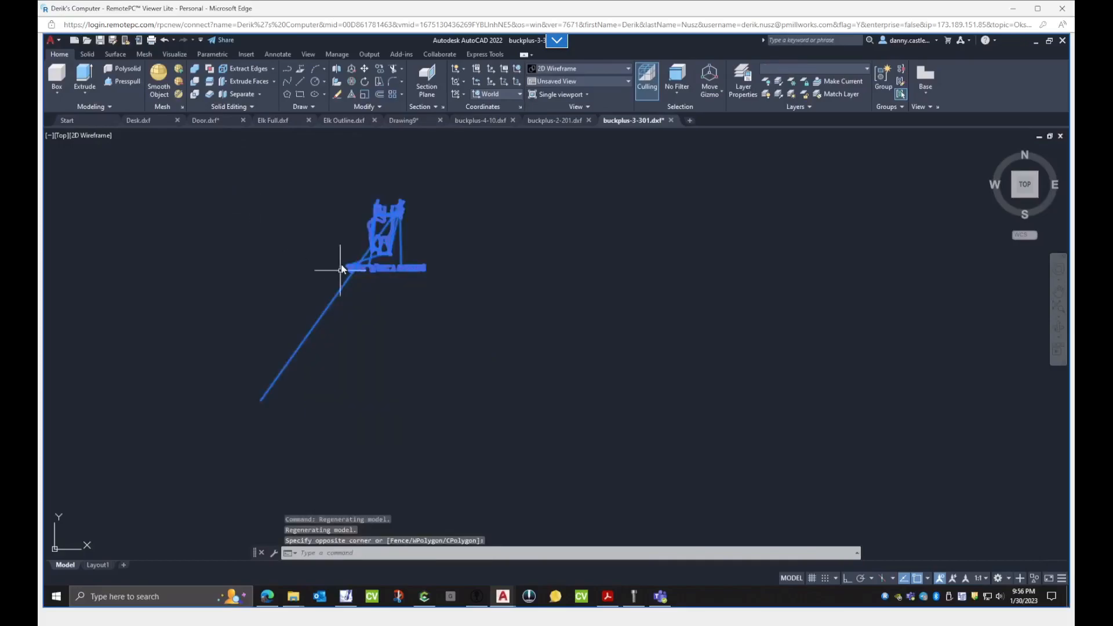
{"action": "key", "text": "ctrl+c"}
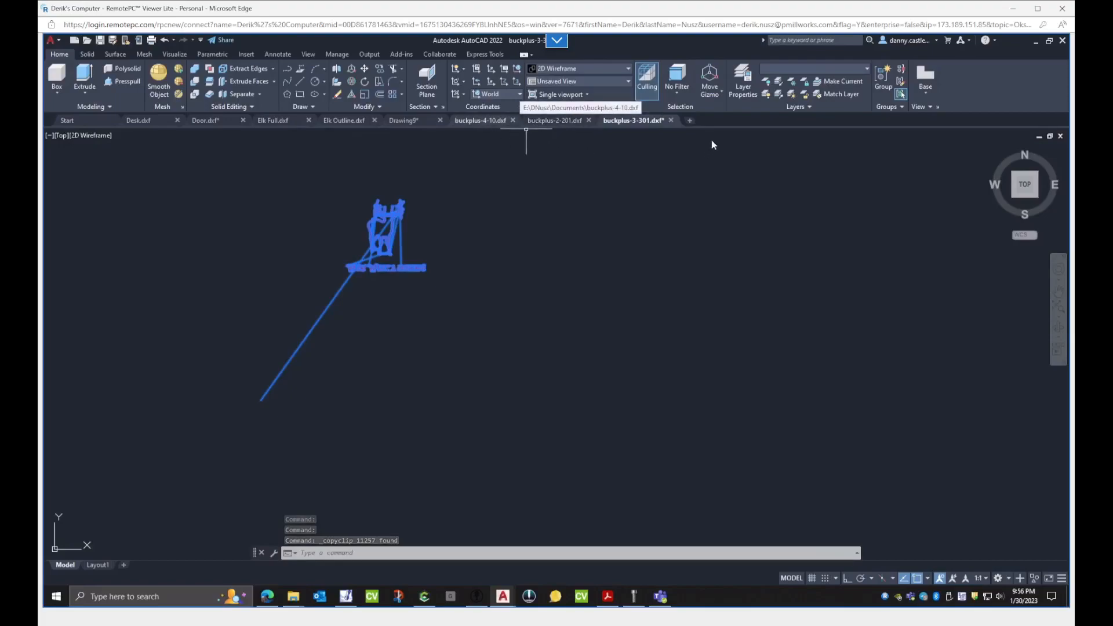
{"action": "left_click", "coordinate": [689, 120]}
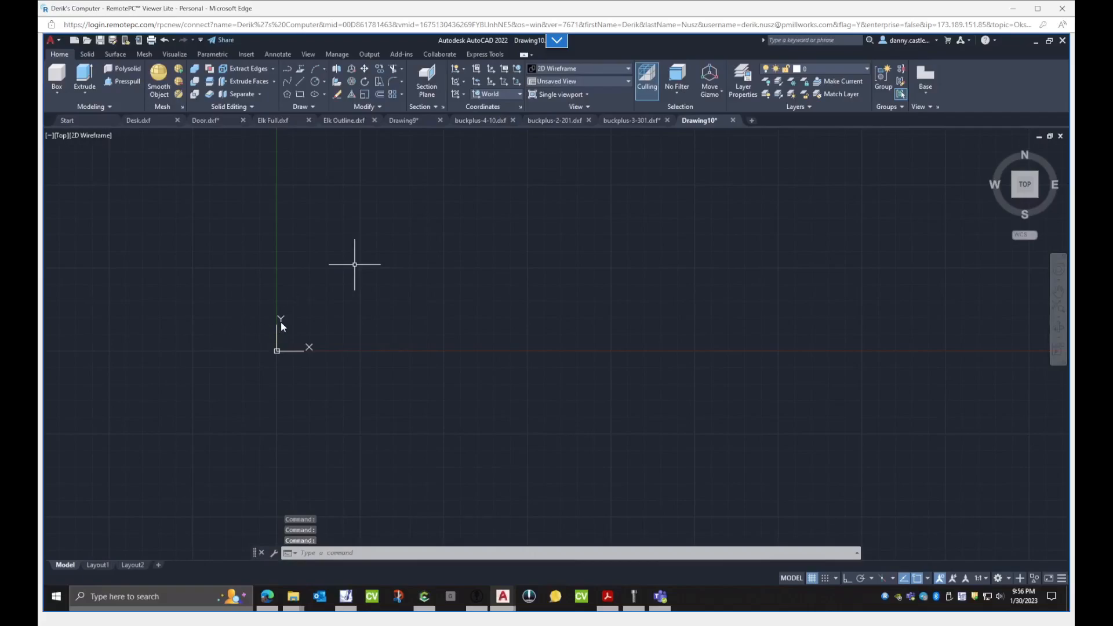
- Switch from the new drawing to the buckplus-4-10.dxf drawing
{"action": "middle_click_drag", "start_coordinate": [358, 288], "coordinate": [570, 338]}
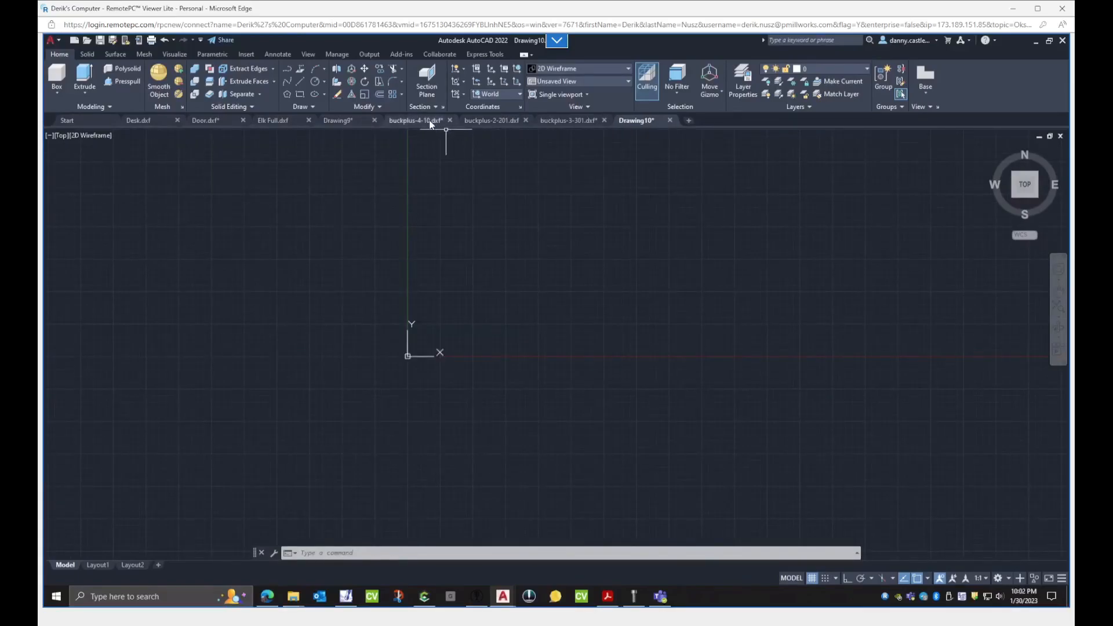
{"action": "left_click", "coordinate": [418, 120]}
{"action": "left_click", "coordinate": [471, 417]}
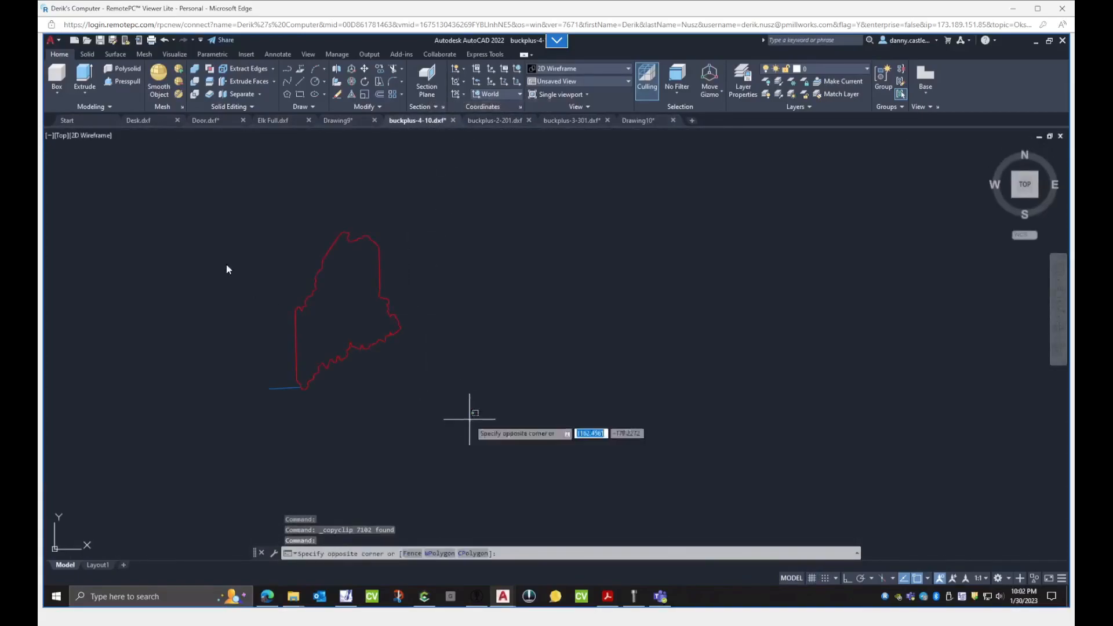
{"action": "left_click", "coordinate": [216, 213]}
{"action": "type", "text": "cop"}
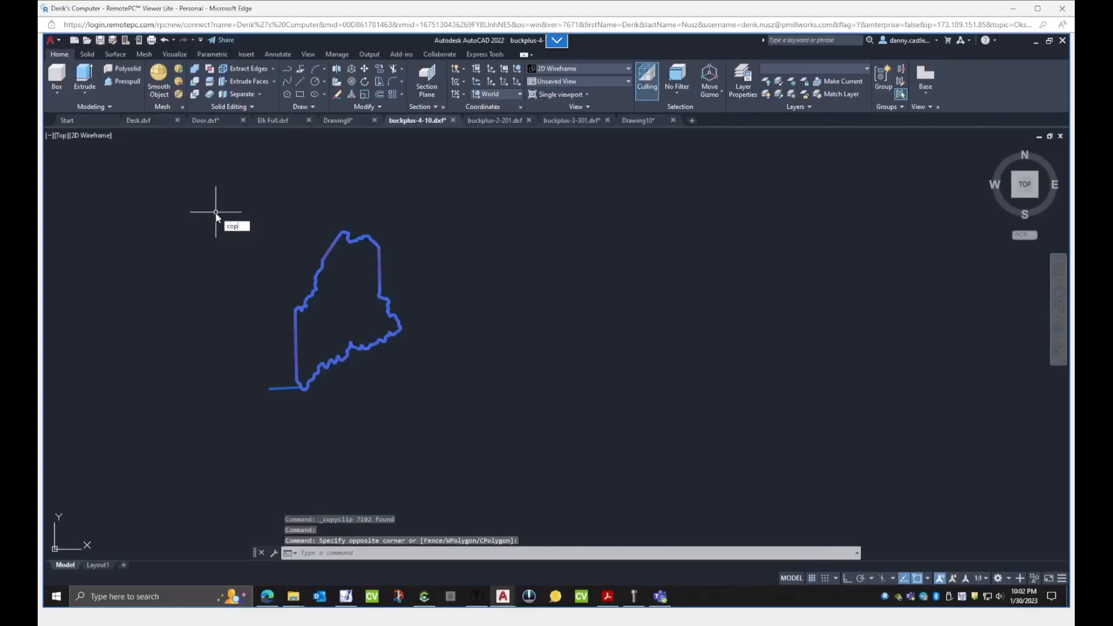
{"action": "key", "text": "Return"}
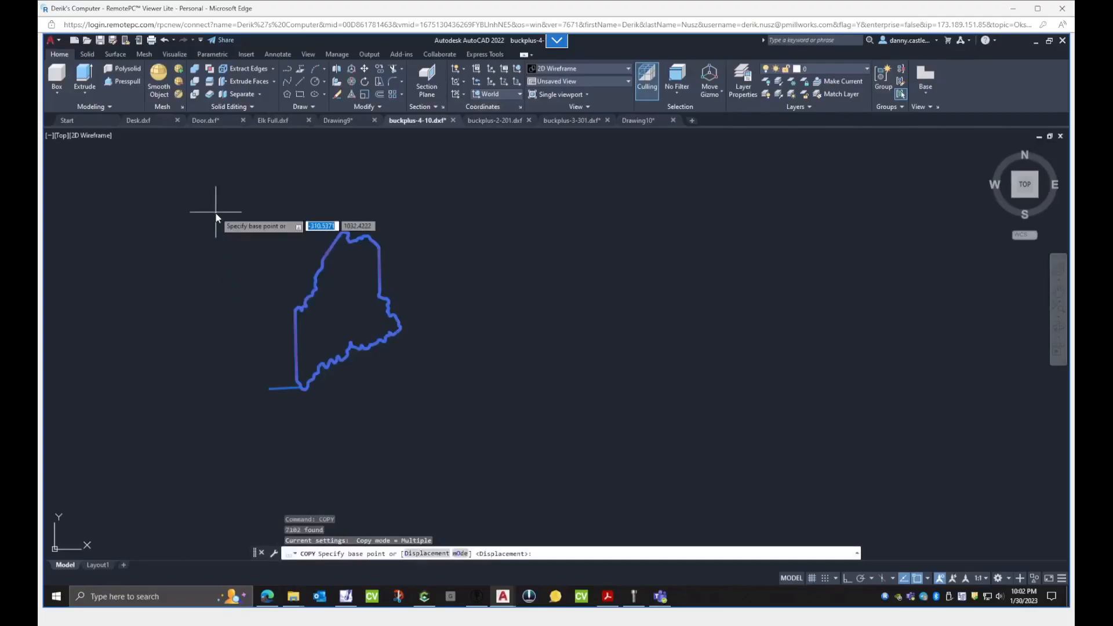
{"action": "left_click", "coordinate": [261, 400]}
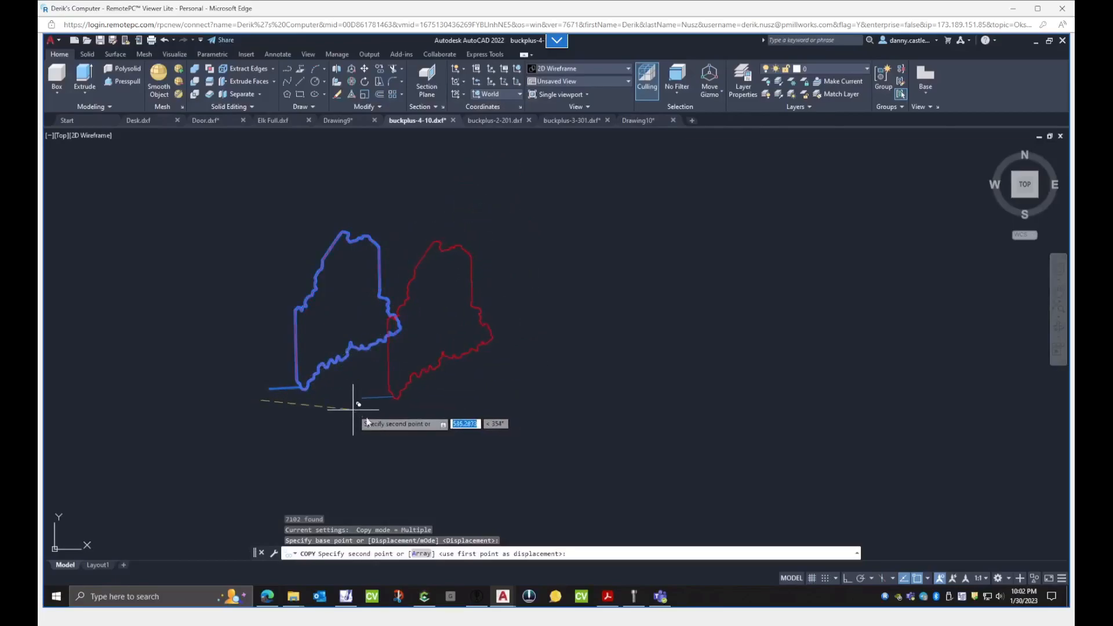
{"action": "key", "text": "Escape"}
- Select the whole Maine outline with its lead-in line and copy it to the clipboard with COPYCLIP
{"action": "left_click", "coordinate": [440, 412]}
{"action": "left_click", "coordinate": [184, 235]}
{"action": "type", "text": "copy"}
{"action": "key", "text": "Down"}
{"action": "key", "text": "Return"}
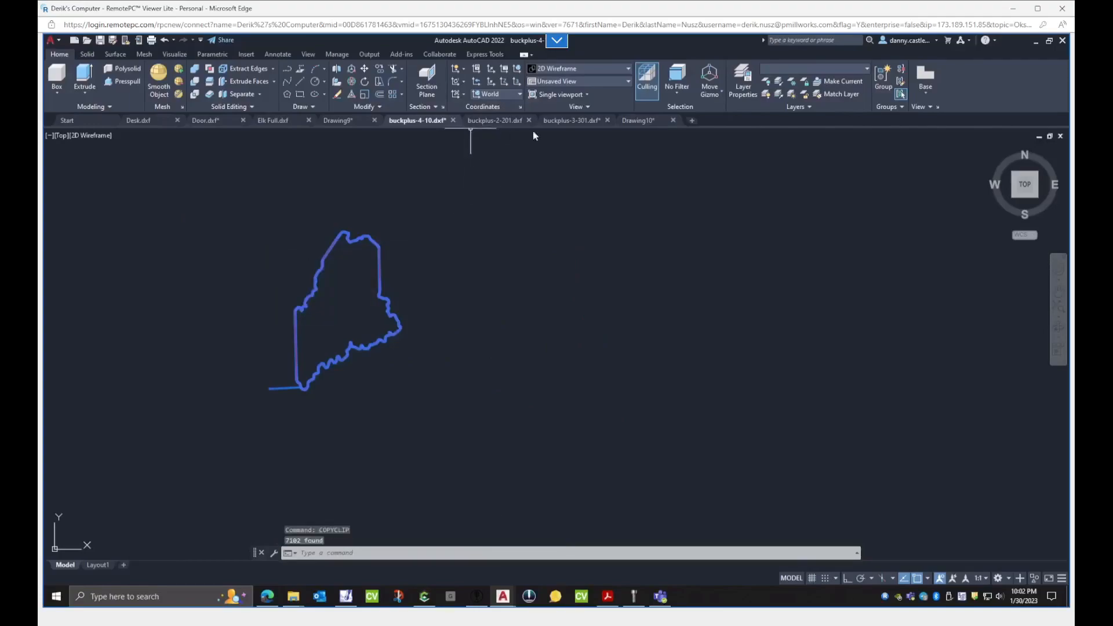
- Paste the copied Maine outline into Drawing10 with PASTECLIP, placing its lead-in line just beside the origin
{"action": "left_click", "coordinate": [638, 120]}
{"action": "type", "text": "pase"}
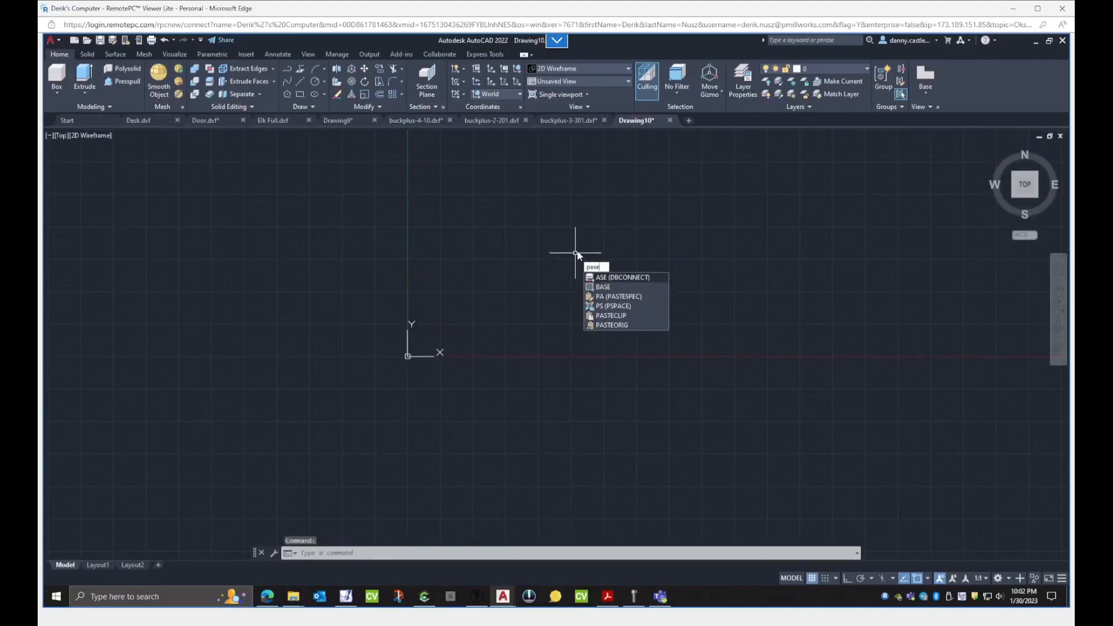
{"action": "key", "text": "Down"}
{"action": "key", "text": "Down"}
{"action": "key", "text": "Down"}
{"action": "key", "text": "Down"}
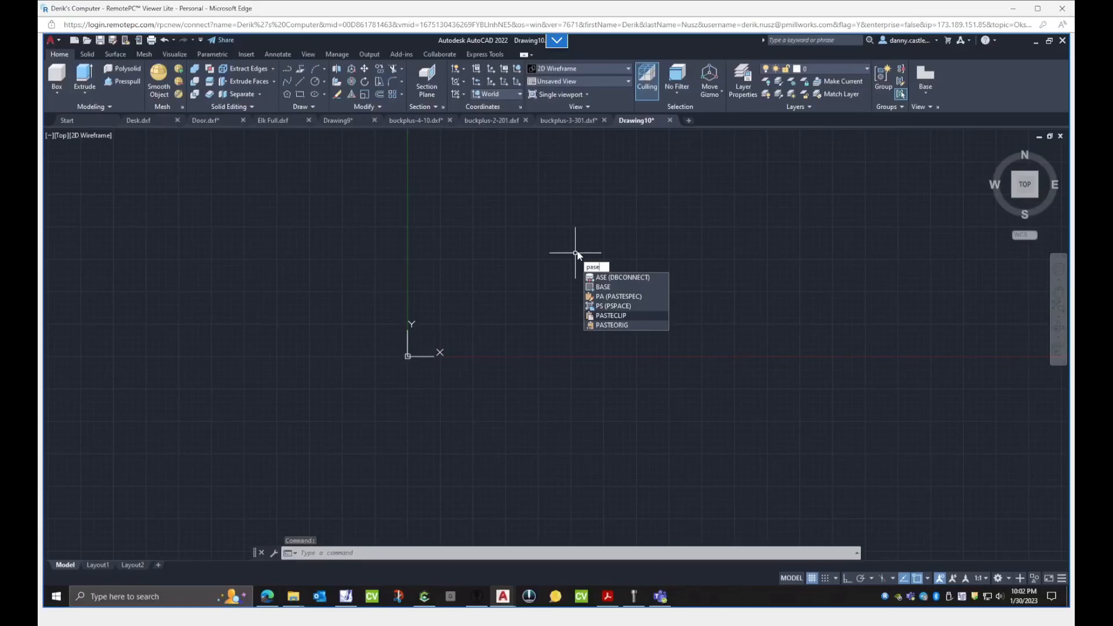
{"action": "key", "text": "Return"}
{"action": "middle_click_drag", "start_coordinate": [359, 338], "coordinate": [214, 408]}
{"action": "scroll", "coordinate": [350, 357], "scroll_direction": "down", "scroll_amount": 3}
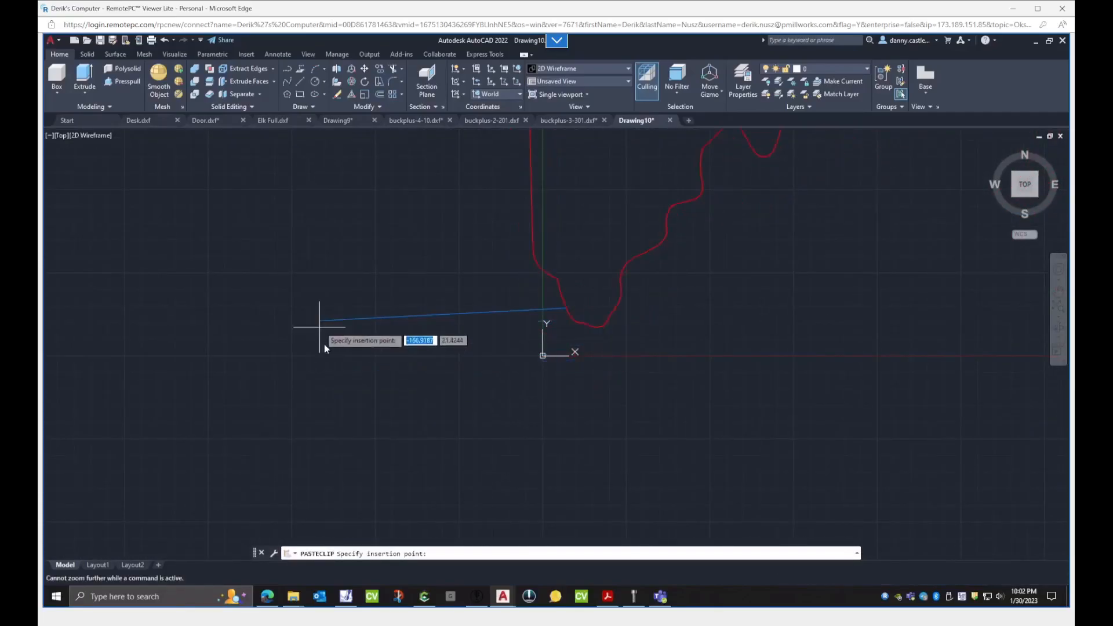
{"action": "middle_click_drag", "start_coordinate": [246, 413], "coordinate": [133, 410]}
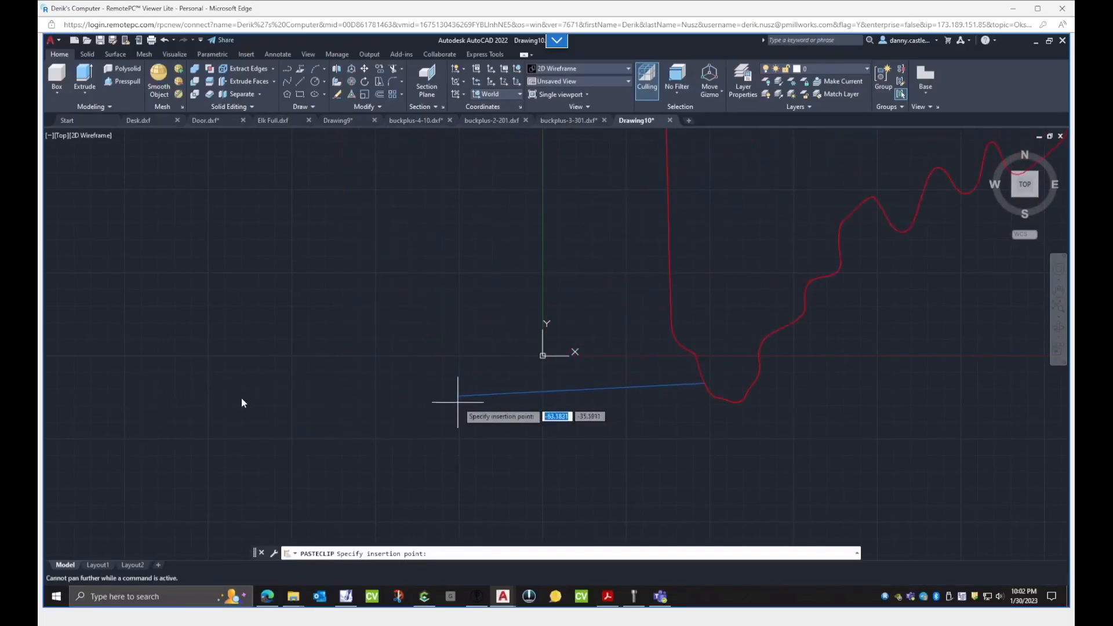
{"action": "left_click", "coordinate": [335, 420]}
{"action": "scroll", "coordinate": [311, 480], "scroll_direction": "down", "scroll_amount": 3}
{"action": "scroll", "coordinate": [311, 480], "scroll_direction": "down", "scroll_amount": 4}
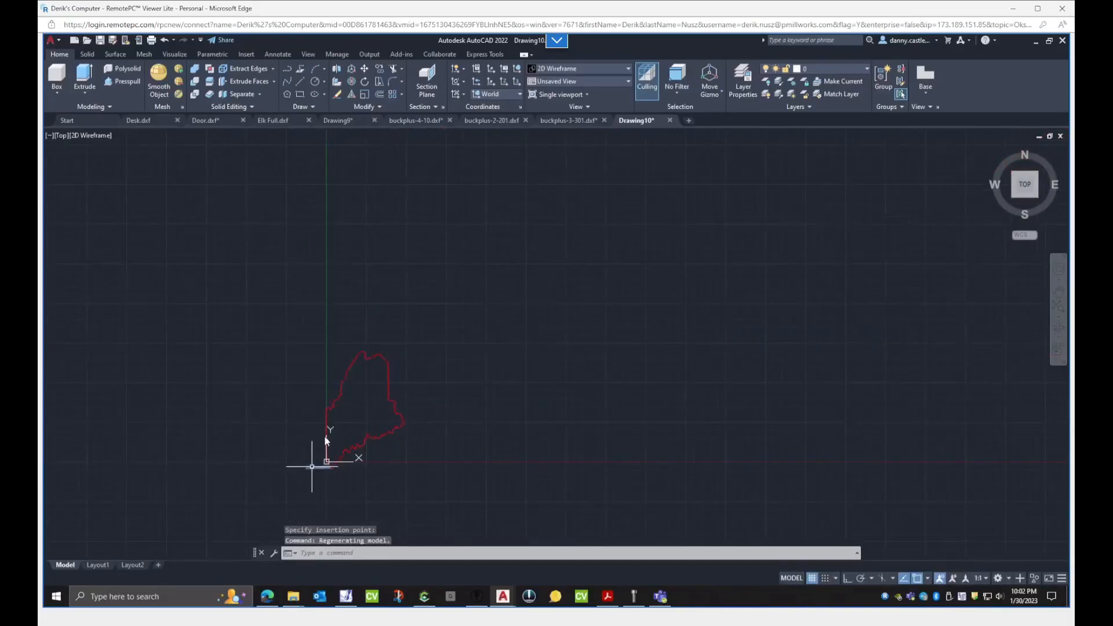
- Close buckplus-4-10.dxf without saving and copy all the deer geometry with its lead-in line in buckplus-2-201.dxf to the clipboard
{"action": "left_click", "coordinate": [449, 120]}
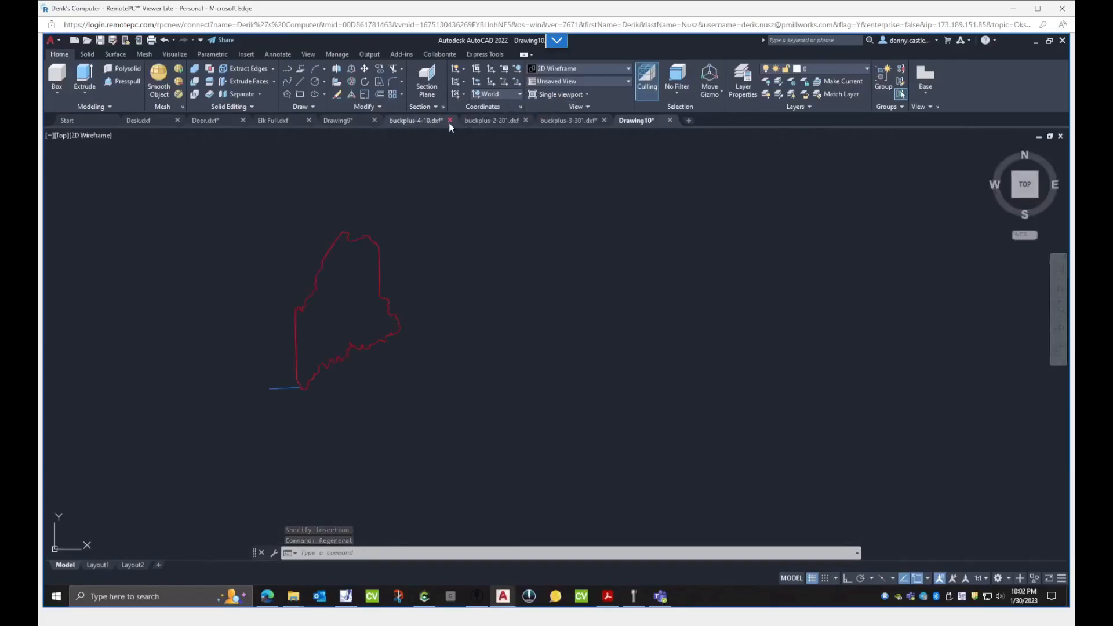
{"action": "left_click", "coordinate": [569, 339]}
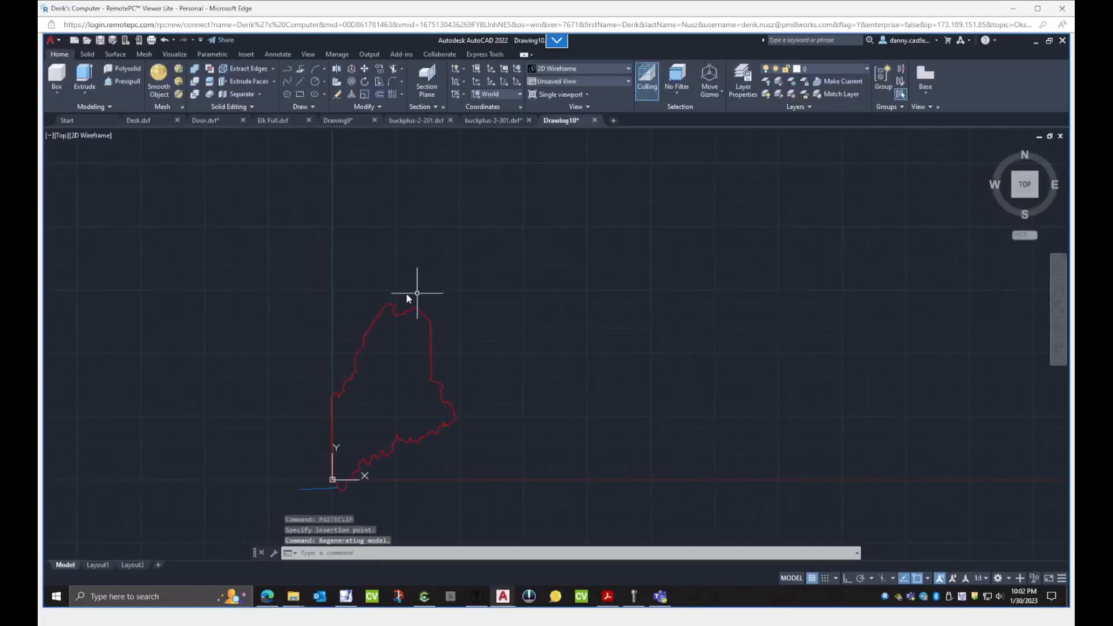
{"action": "left_click", "coordinate": [424, 121]}
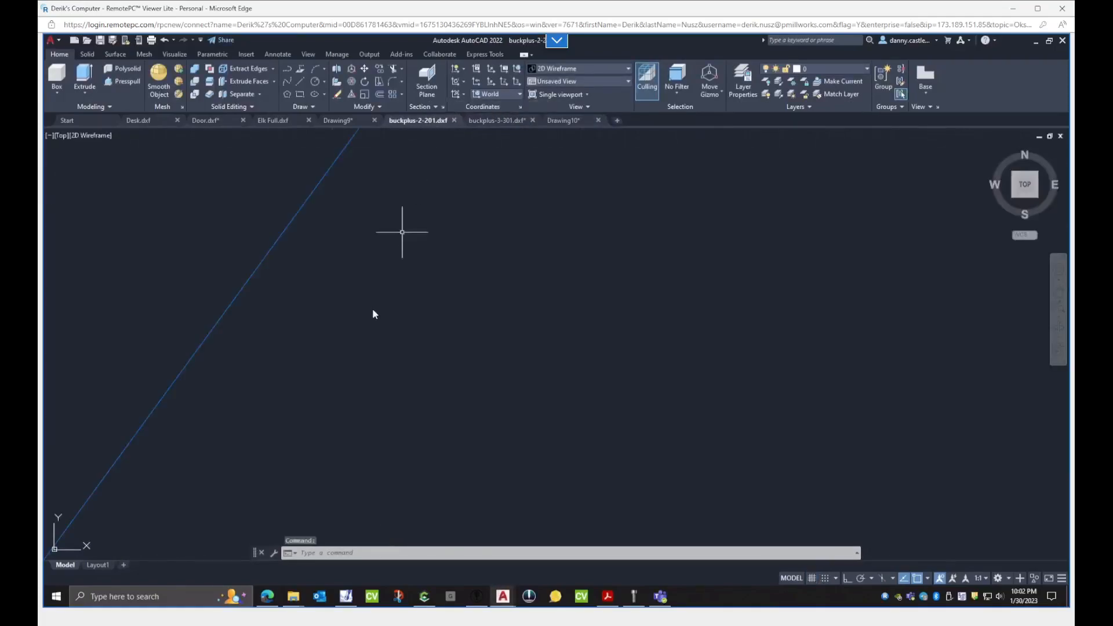
{"action": "scroll", "coordinate": [386, 398], "scroll_direction": "down", "scroll_amount": 6}
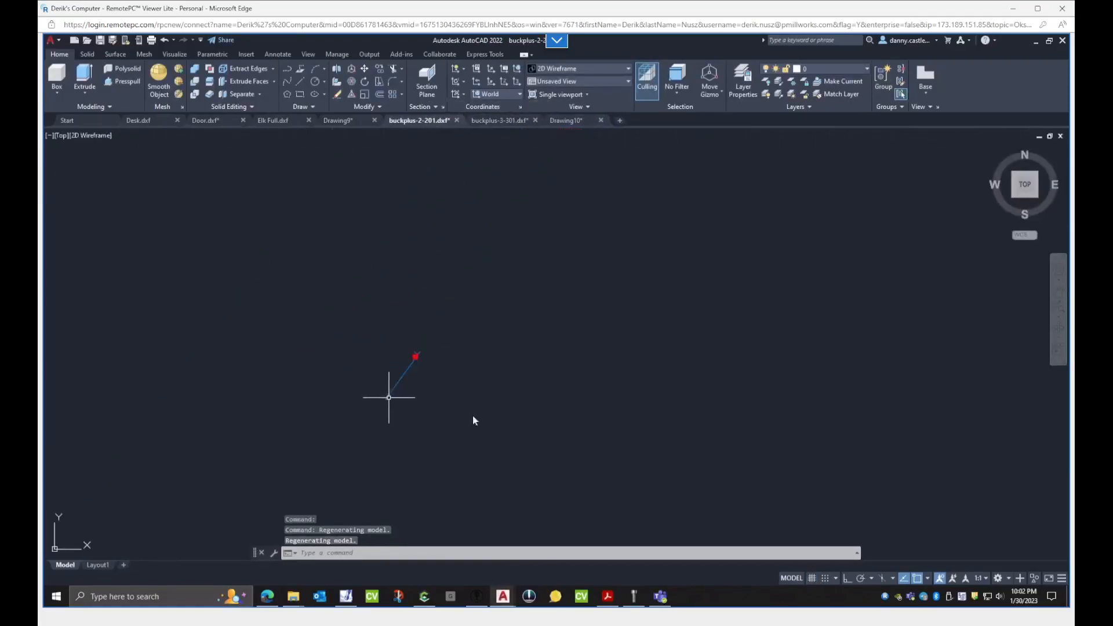
{"action": "left_click", "coordinate": [359, 324]}
{"action": "type", "text": "COPYCLIP"}
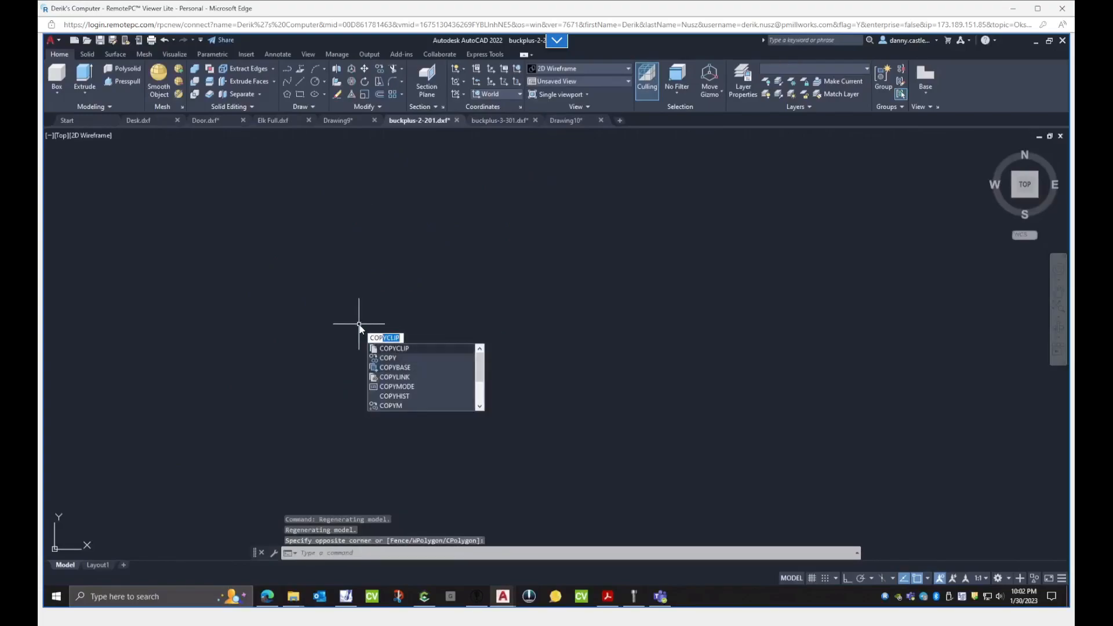
{"action": "key", "text": "Return"}
- Paste the copied deer geometry into Drawing10 to the upper right of the Maine outline
{"action": "left_click", "coordinate": [553, 120]}
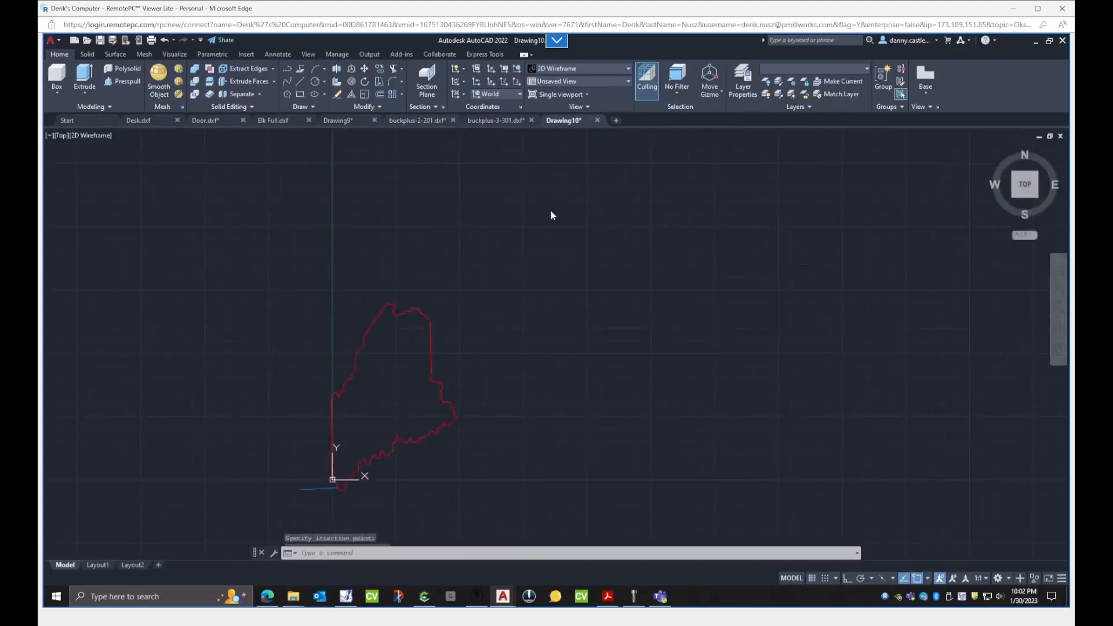
{"action": "type", "text": "Pa"}
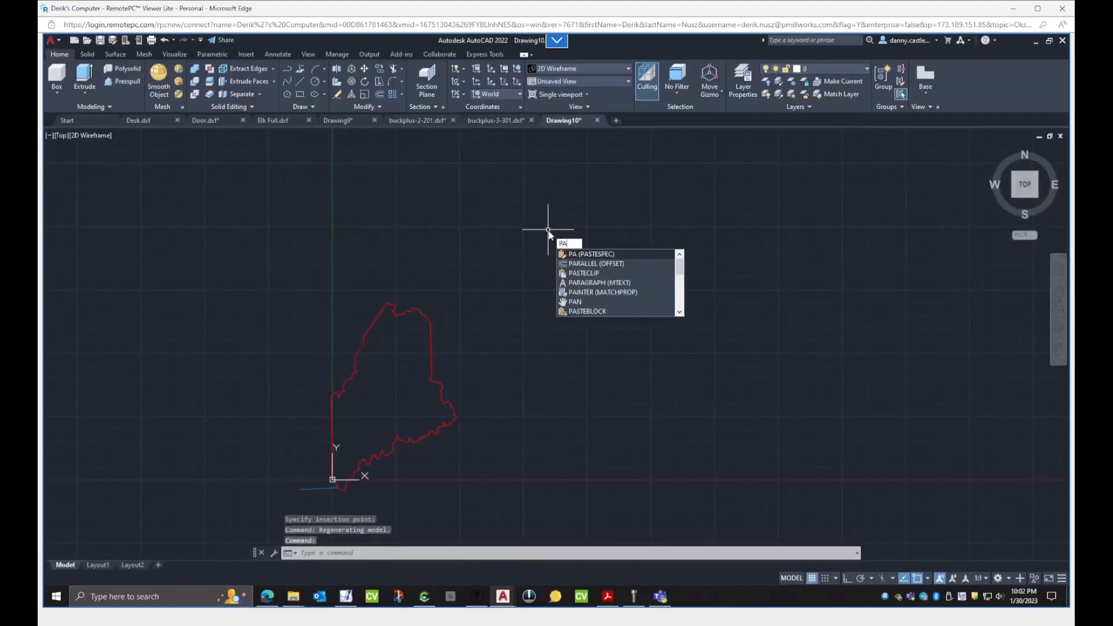
{"action": "key", "text": "Return"}
{"action": "key", "text": "Escape"}
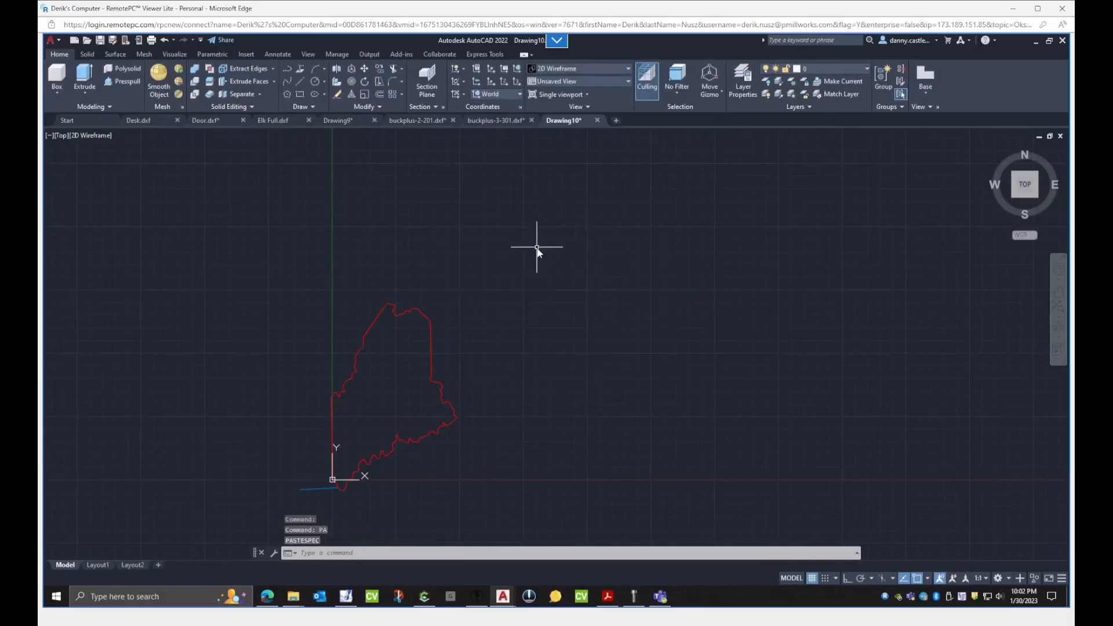
{"action": "type", "text": "paste"}
{"action": "left_click", "coordinate": [593, 273]}
{"action": "scroll", "coordinate": [602, 376], "scroll_direction": "down", "scroll_amount": 2}
{"action": "left_click", "coordinate": [565, 337]}
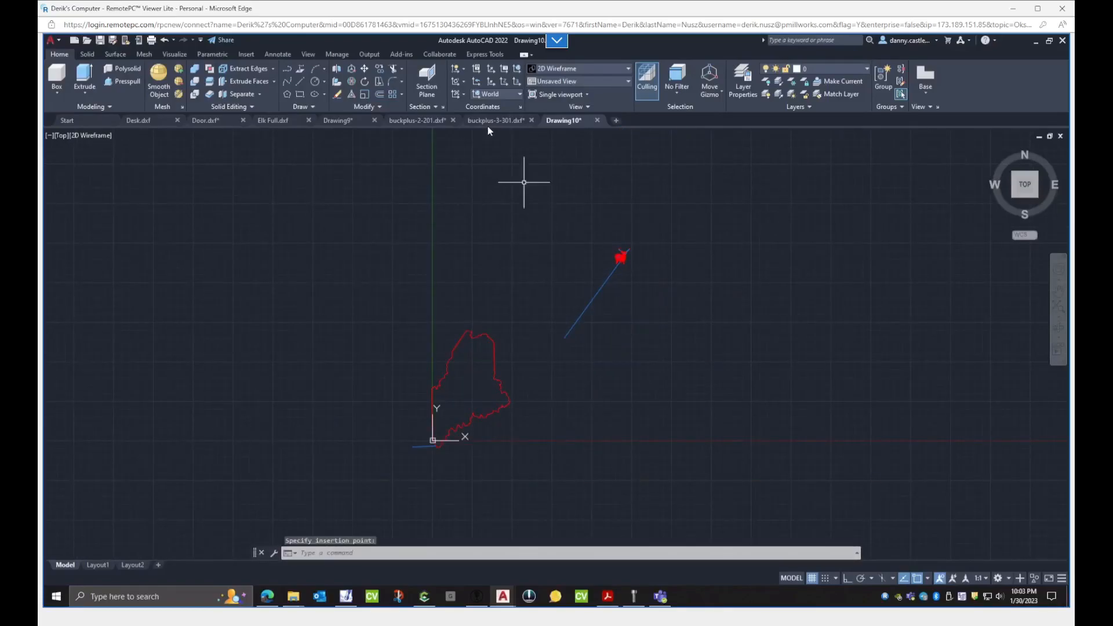
- Close buckplus-2-201.dxf without saving and copy all the deer and lettering geometry in buckplus-3-301.dxf with COPYCLIP
{"action": "left_click", "coordinate": [452, 120]}
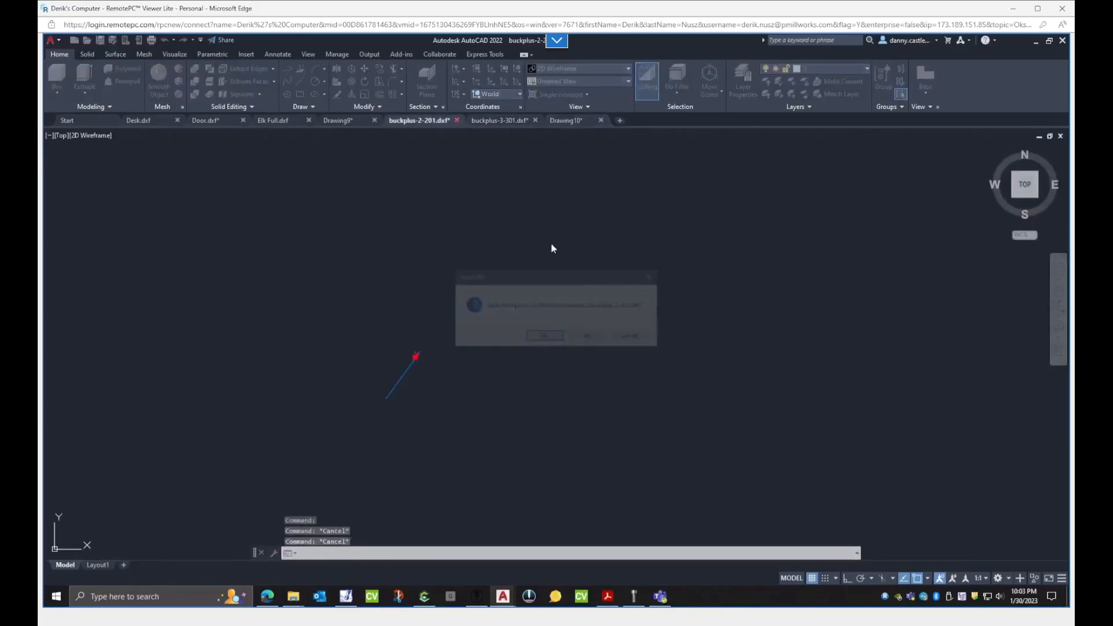
{"action": "left_click", "coordinate": [586, 335]}
{"action": "left_click", "coordinate": [424, 120]}
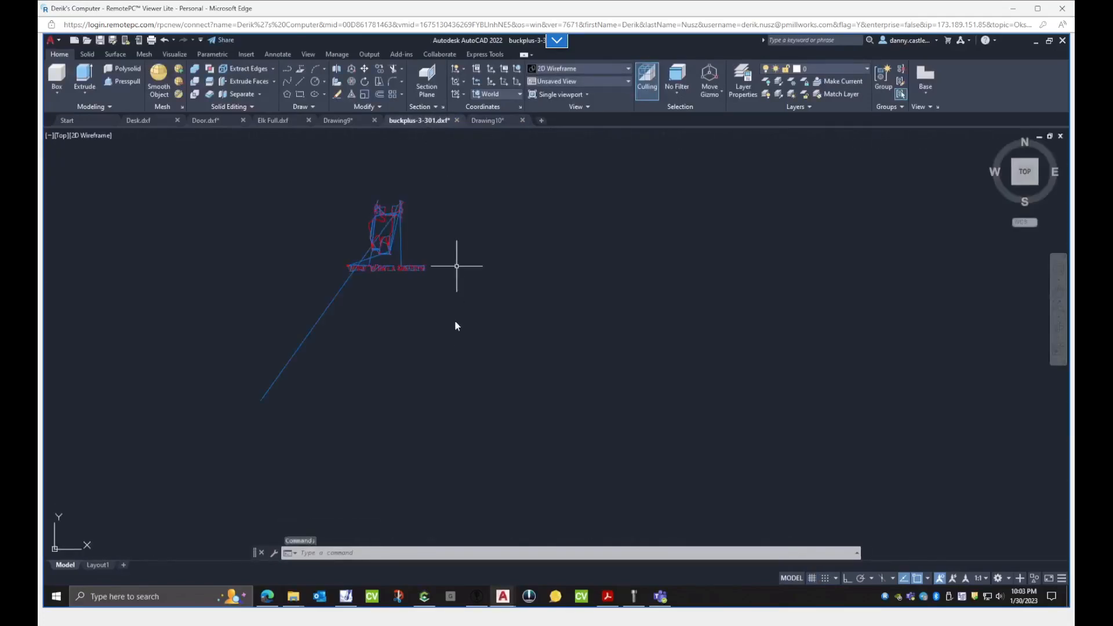
{"action": "left_click", "coordinate": [505, 431]}
{"action": "left_click", "coordinate": [186, 194]}
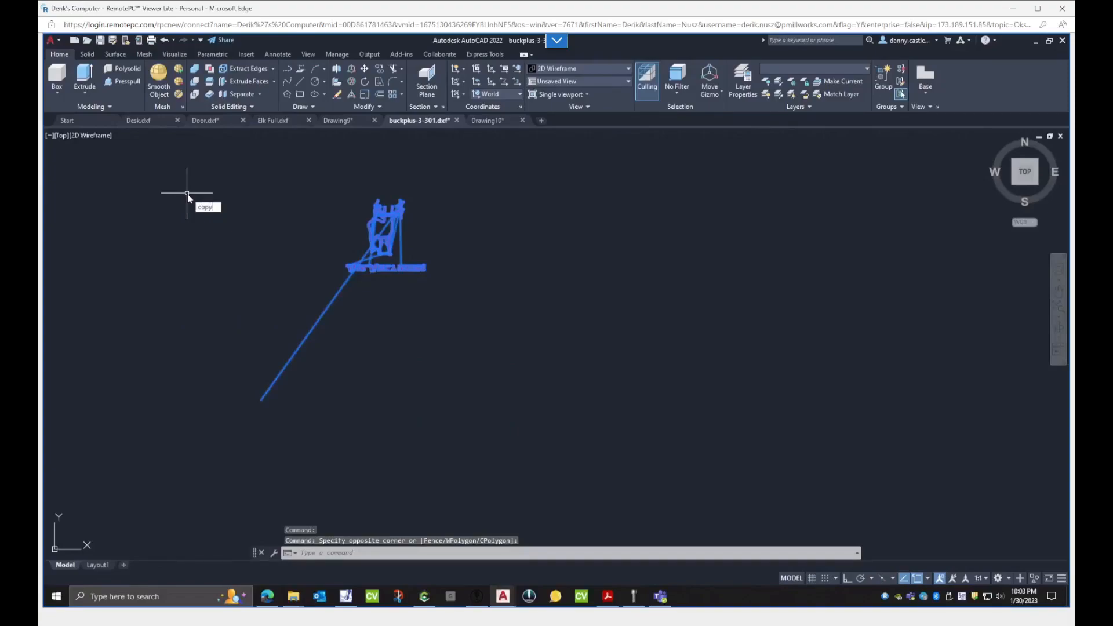
{"action": "type", "text": "copy"}
{"action": "left_click", "coordinate": [220, 227]}
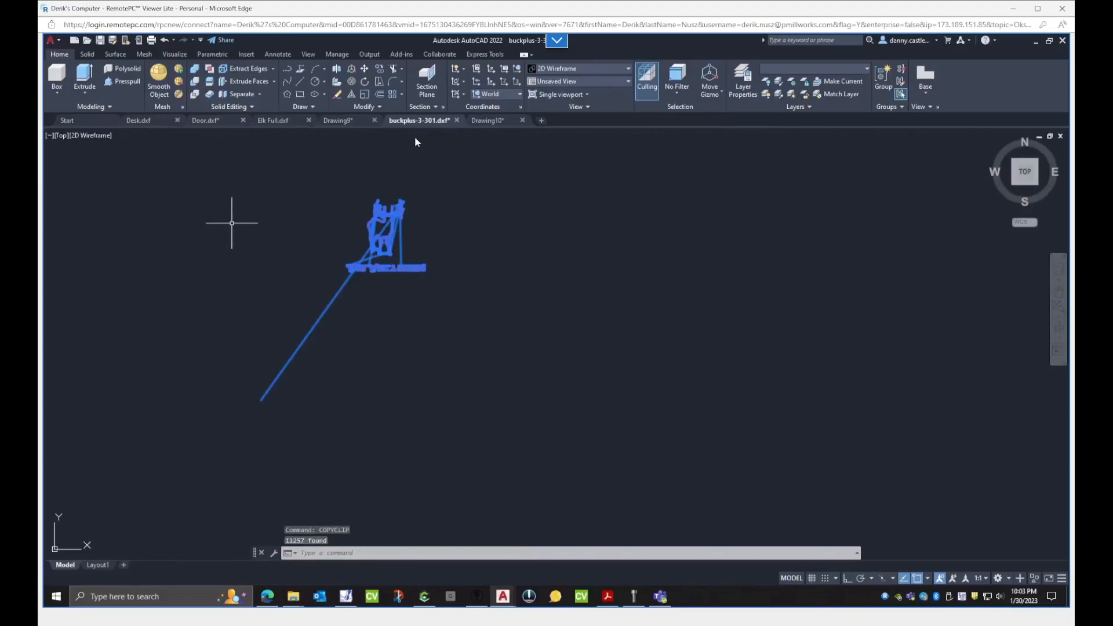
- Paste the deer and lettering geometry into Drawing10 to the right of the solid red deer using PASTECLIP
{"action": "left_click", "coordinate": [484, 121]}
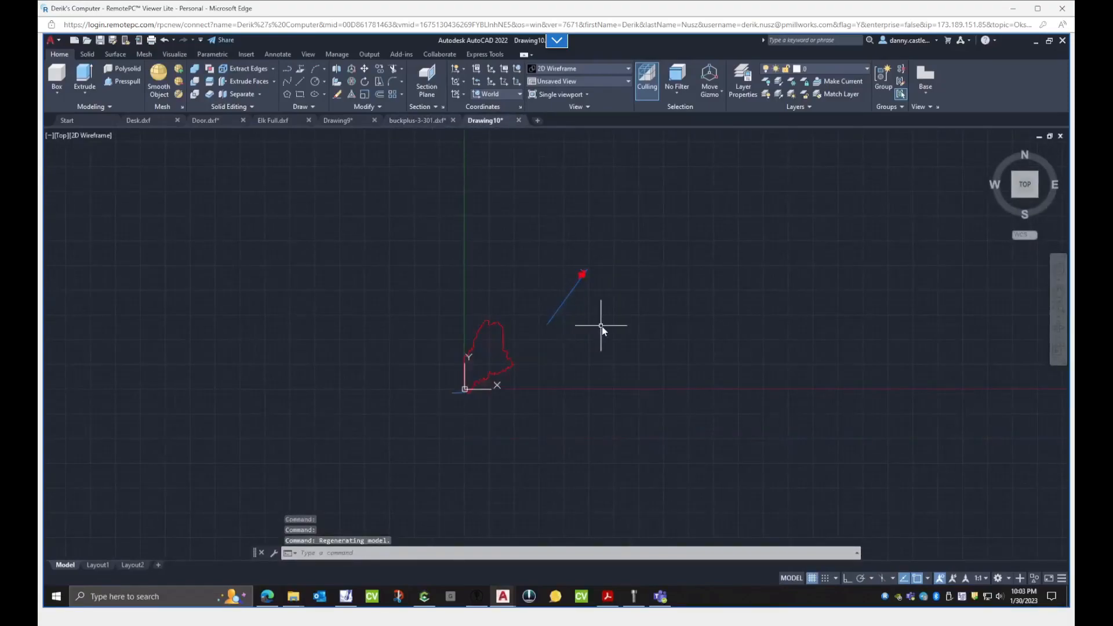
{"action": "type", "text": "PAist"}
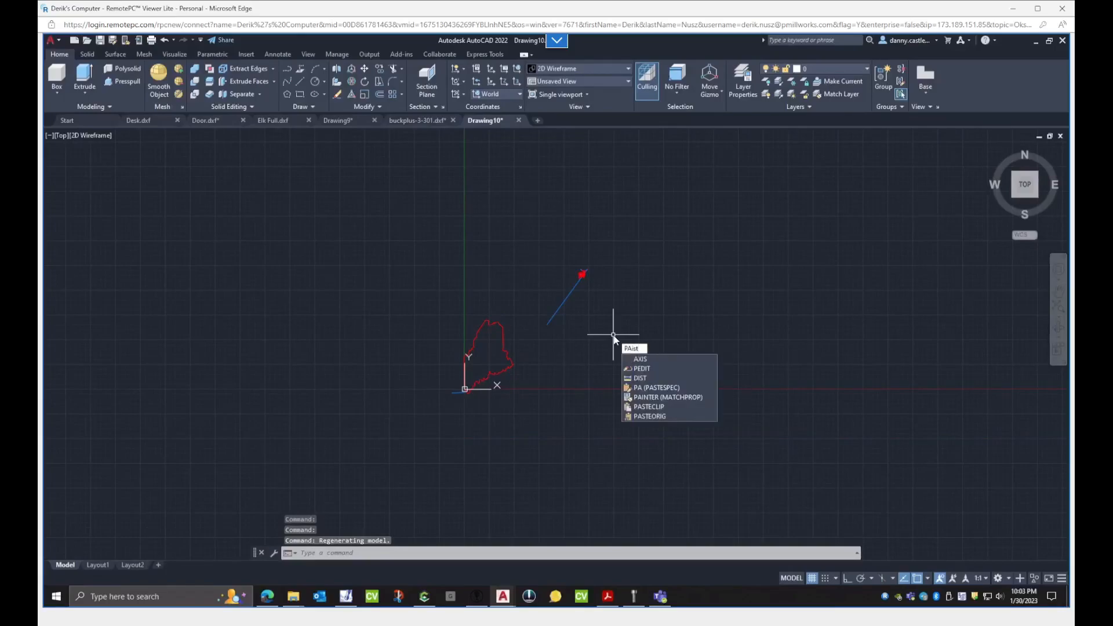
{"action": "key", "text": "Down"}
{"action": "key", "text": "Down"}
{"action": "key", "text": "Down"}
{"action": "key", "text": "Down"}
{"action": "key", "text": "Down"}
{"action": "key", "text": "Down"}
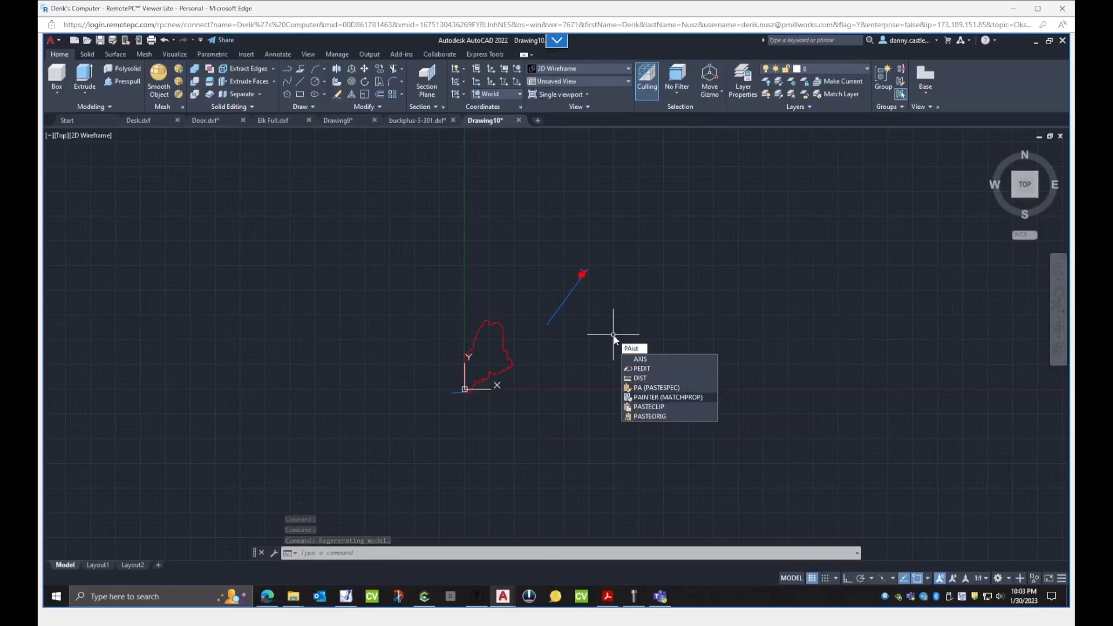
{"action": "key", "text": "Return"}
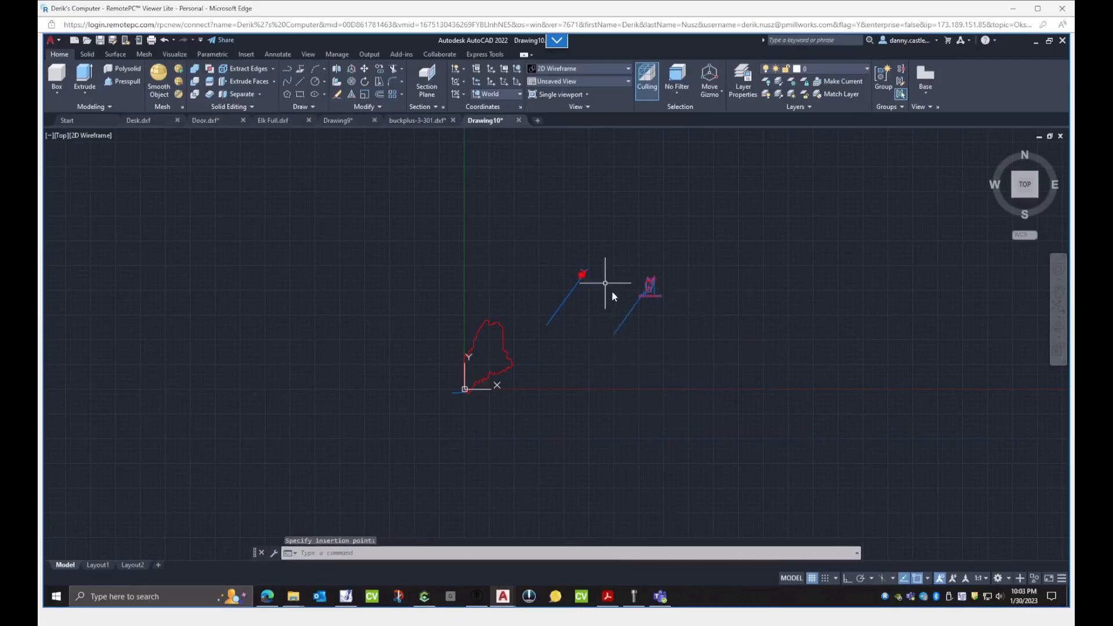
{"action": "scroll", "coordinate": [609, 290], "scroll_direction": "up", "scroll_amount": 5}
{"action": "scroll", "coordinate": [562, 284], "scroll_direction": "down", "scroll_amount": 3}
- Create a layer named Procpart_19_05 and set its color to index 40
{"action": "left_click", "coordinate": [739, 87]}
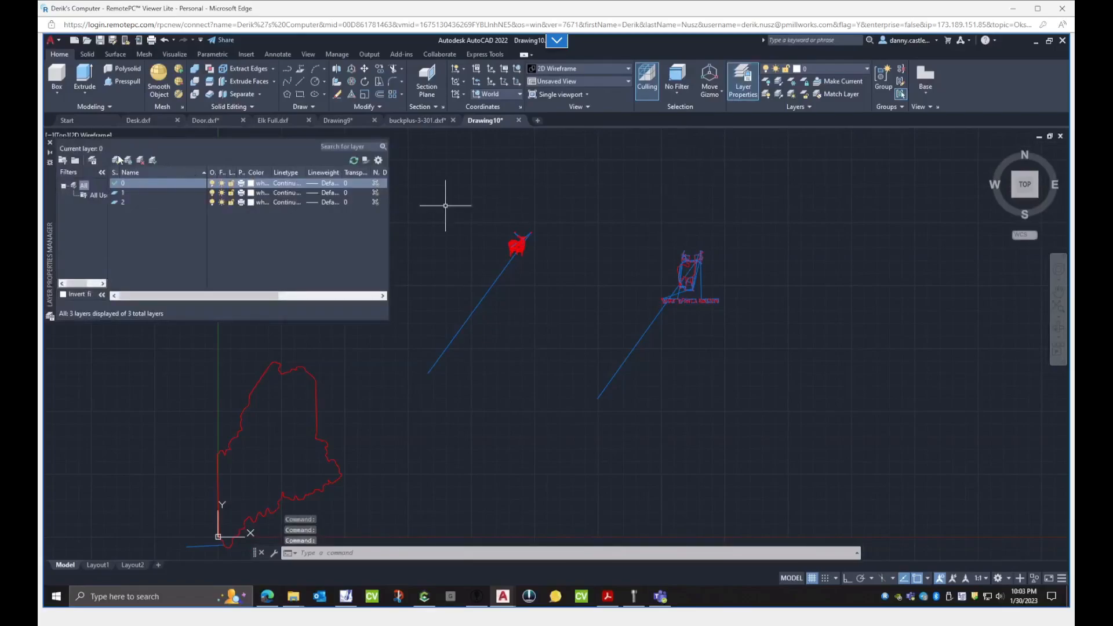
{"action": "left_click", "coordinate": [115, 161]}
{"action": "type", "text": "Procpart_"}
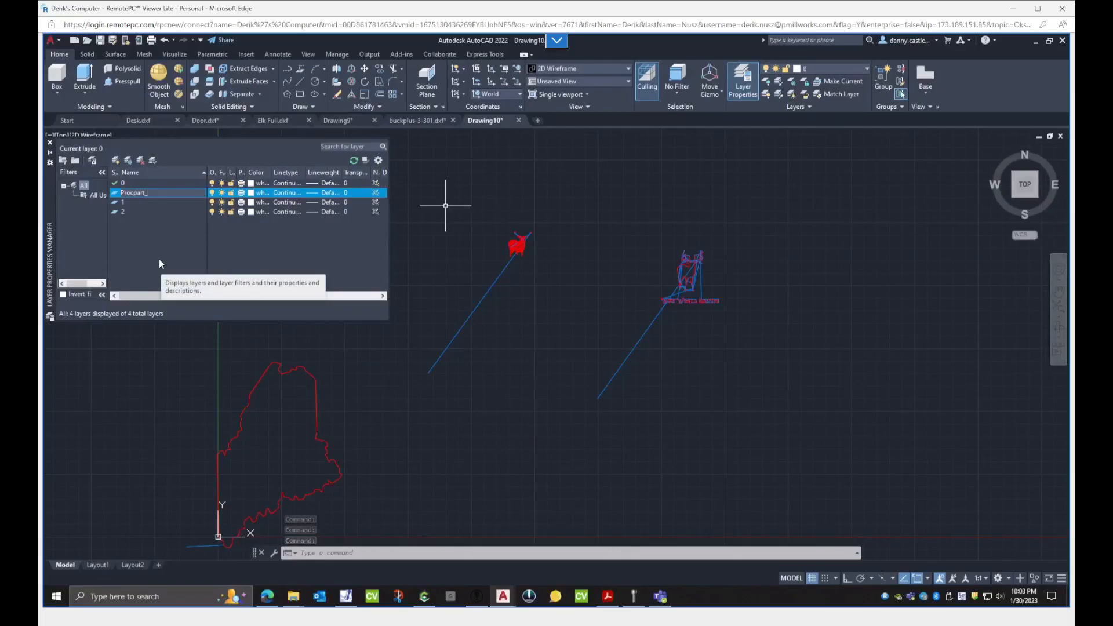
{"action": "type", "text": "19_"}
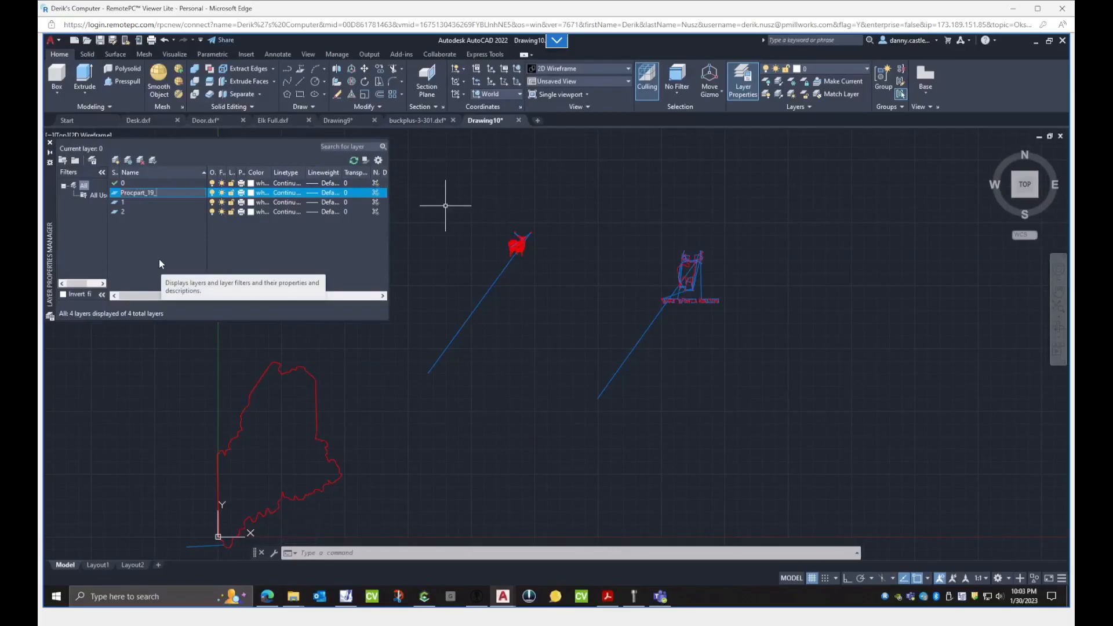
{"action": "type", "text": "05"}
{"action": "key", "text": "Return"}
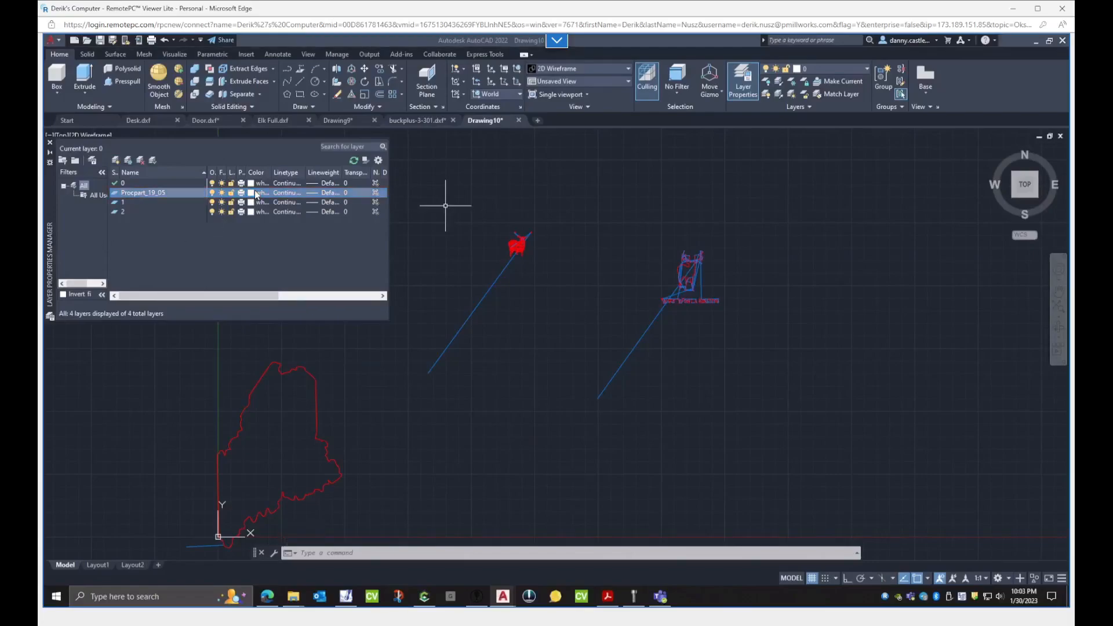
{"action": "left_click", "coordinate": [255, 193]}
{"action": "left_click", "coordinate": [493, 278]}
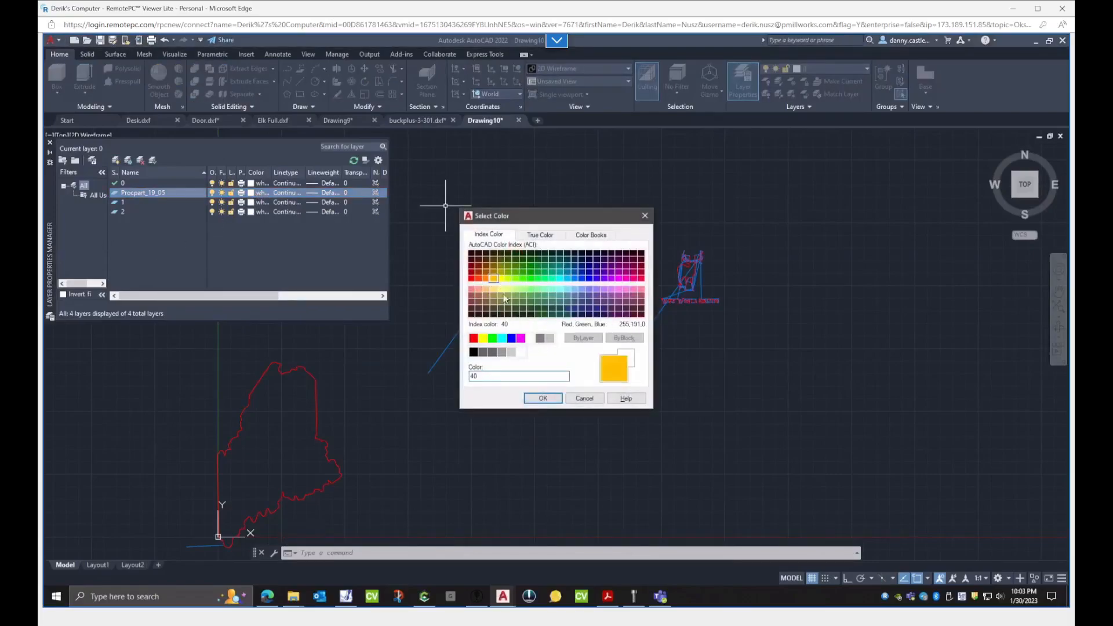
{"action": "left_click", "coordinate": [534, 399]}
- Create a layer named V_Trim_25_T151 and set its color to index 84
{"action": "left_click", "coordinate": [116, 161]}
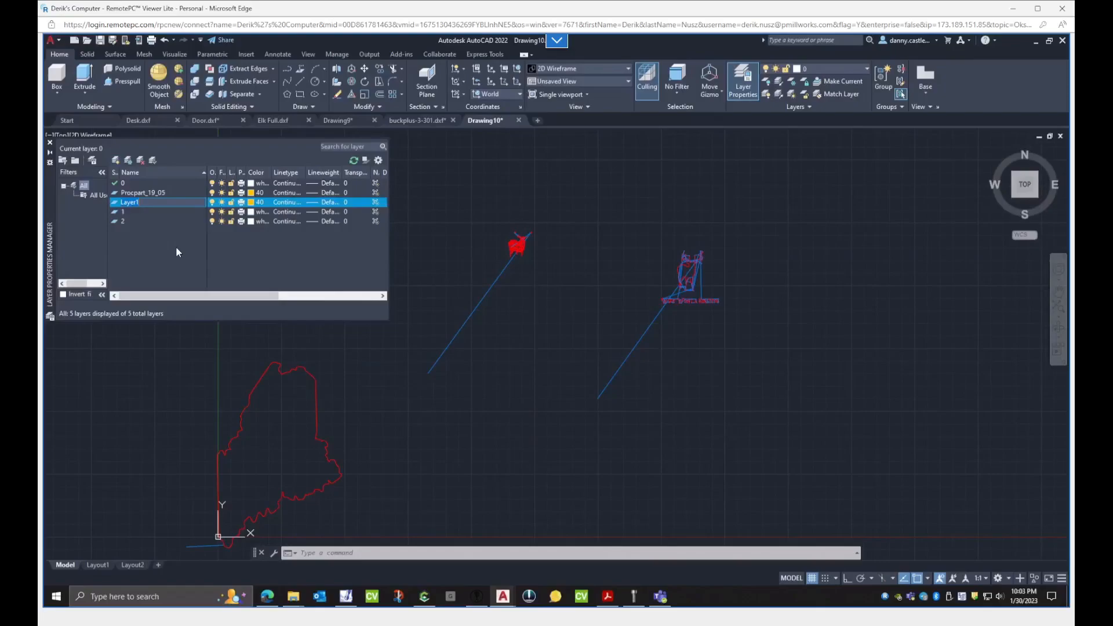
{"action": "type", "text": "V_"}
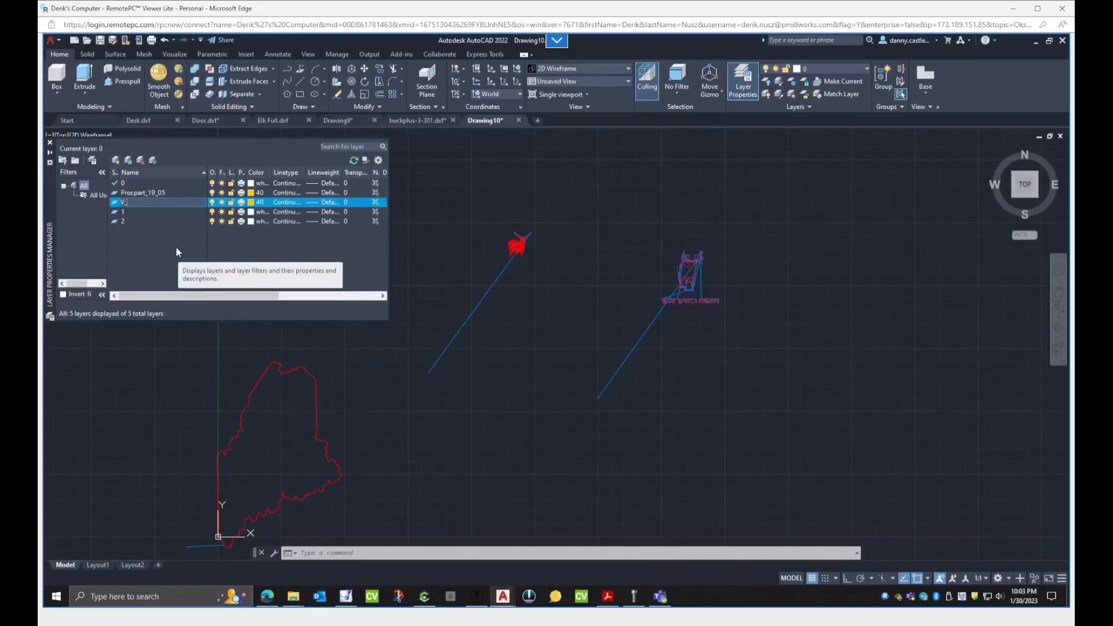
{"action": "type", "text": "Trim_25"}
{"action": "type", "text": "_T151"}
{"action": "left_click", "coordinate": [251, 202]}
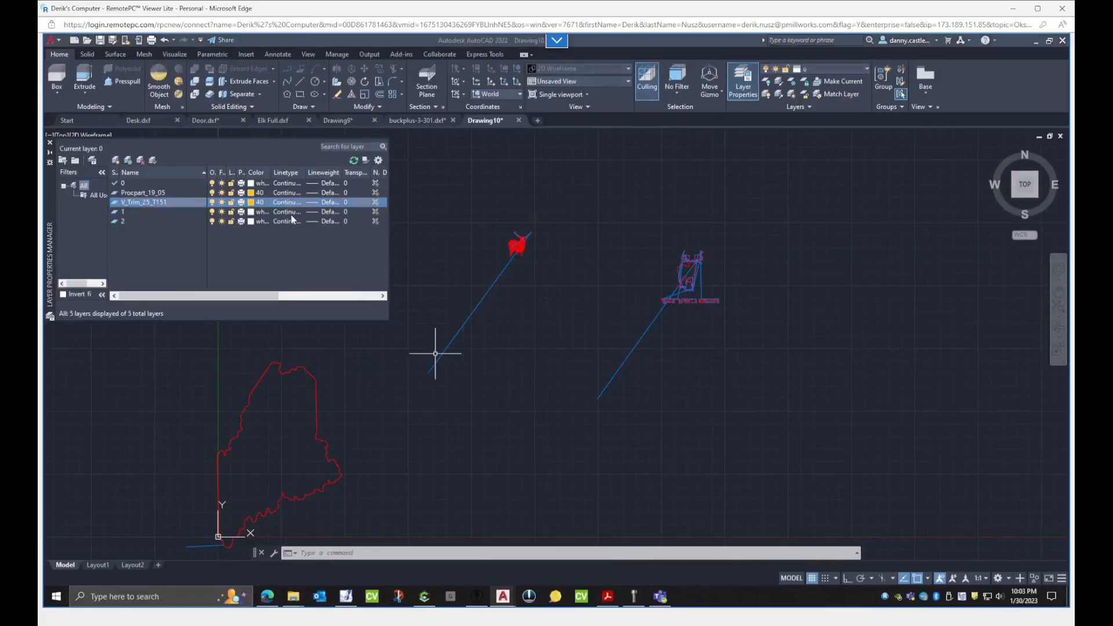
{"action": "left_click", "coordinate": [523, 266]}
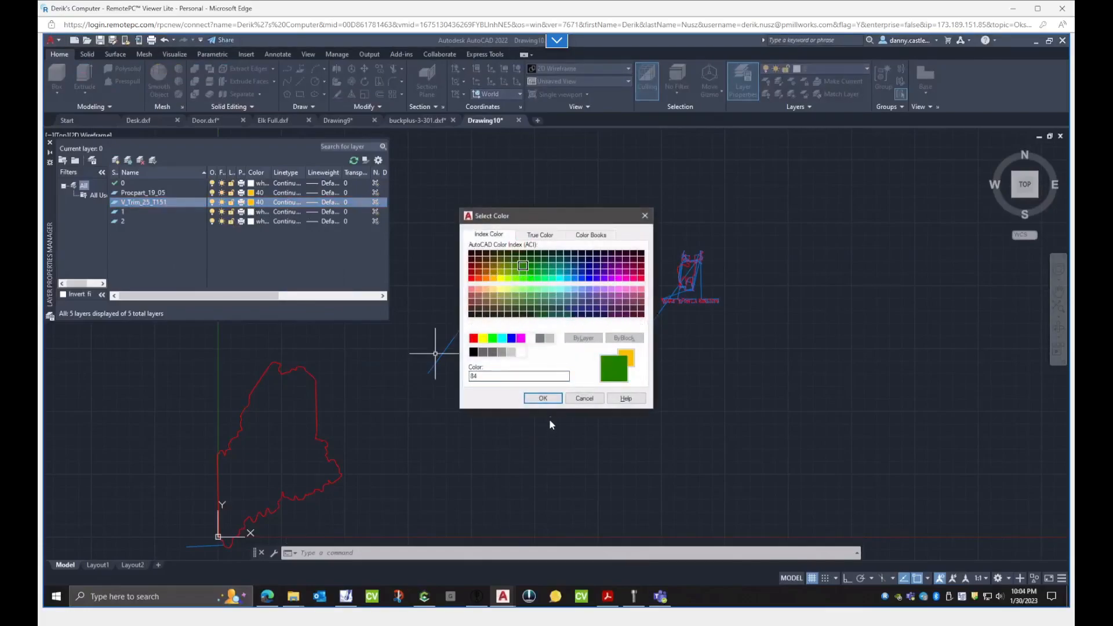
{"action": "left_click", "coordinate": [542, 398]}
- Create a layer named V_trim_25_T137 and set its color to index 50
{"action": "left_click", "coordinate": [120, 159]}
{"action": "type", "text": "V_trim"}
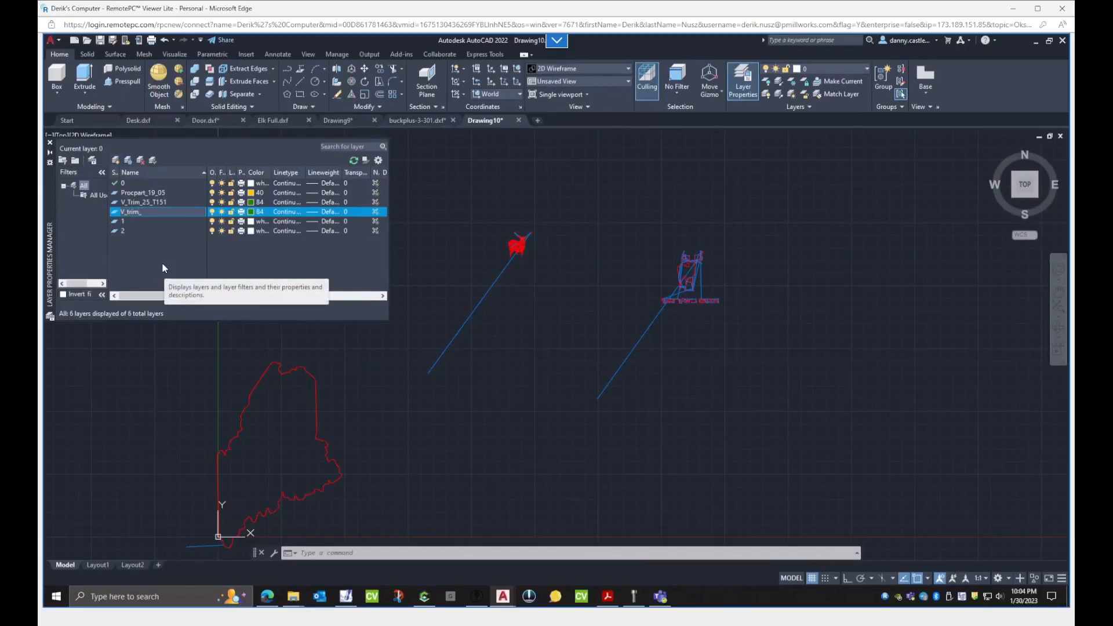
{"action": "type", "text": "_25_T137"}
{"action": "key", "text": "Return"}
{"action": "left_click", "coordinate": [255, 211]}
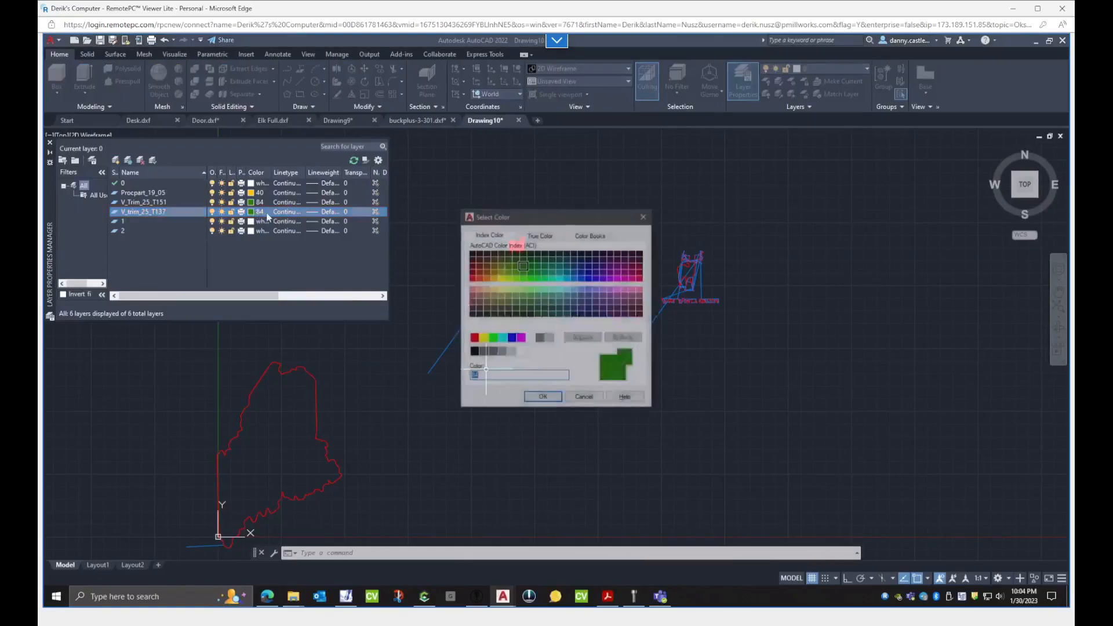
{"action": "left_click", "coordinate": [500, 277]}
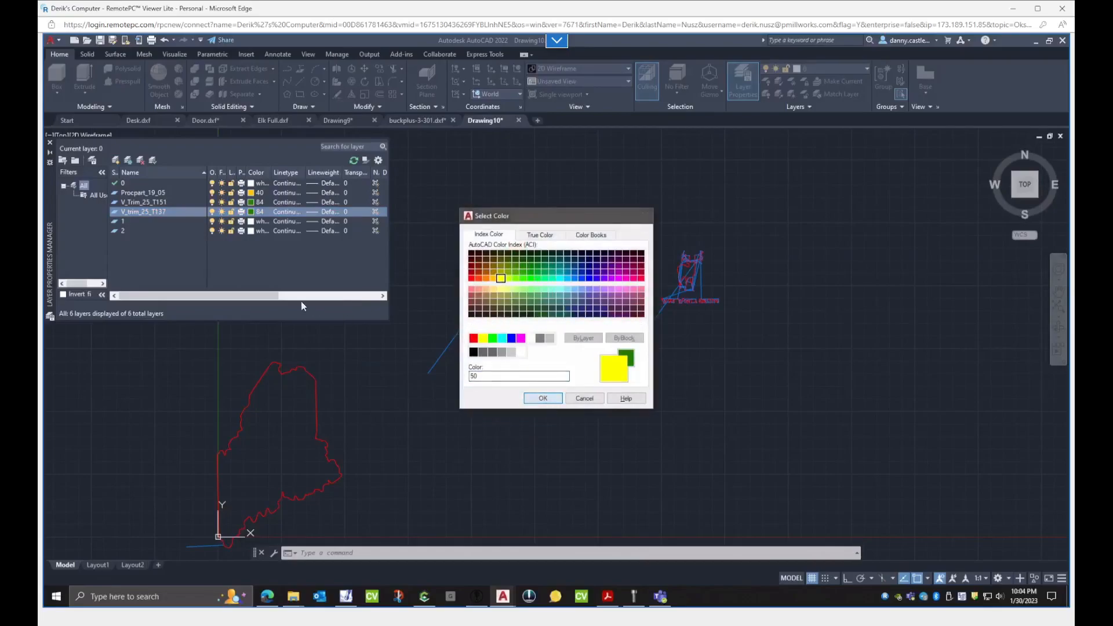
{"action": "left_click", "coordinate": [544, 399]}
- Create a layer named V_Trim_25_T140 and set its color to red
{"action": "key", "text": "alt+n"}
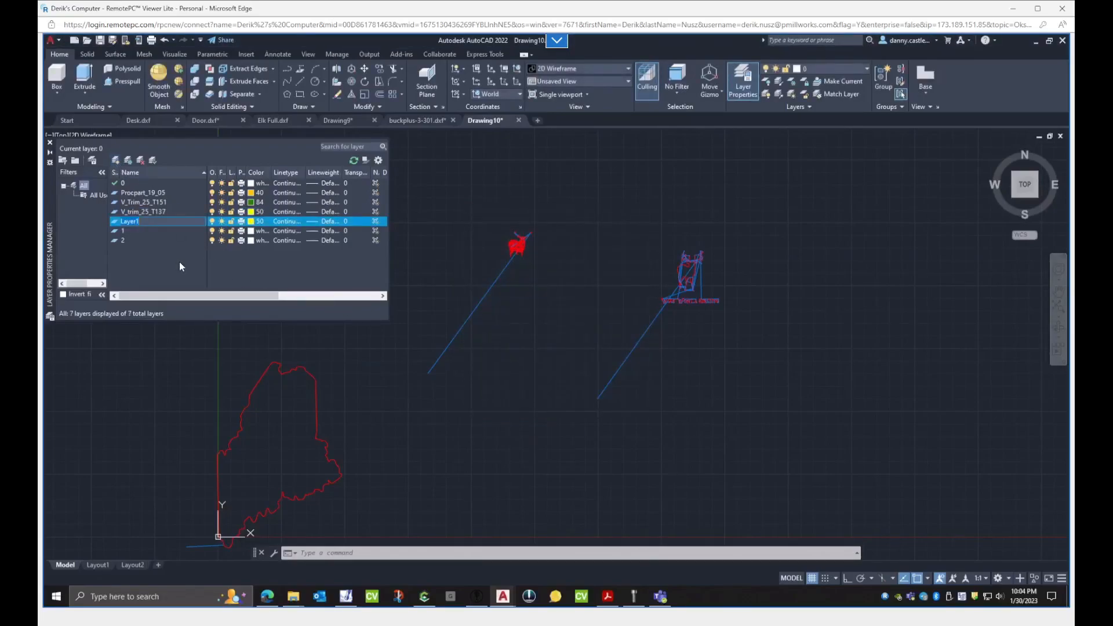
{"action": "type", "text": "V_Trim"}
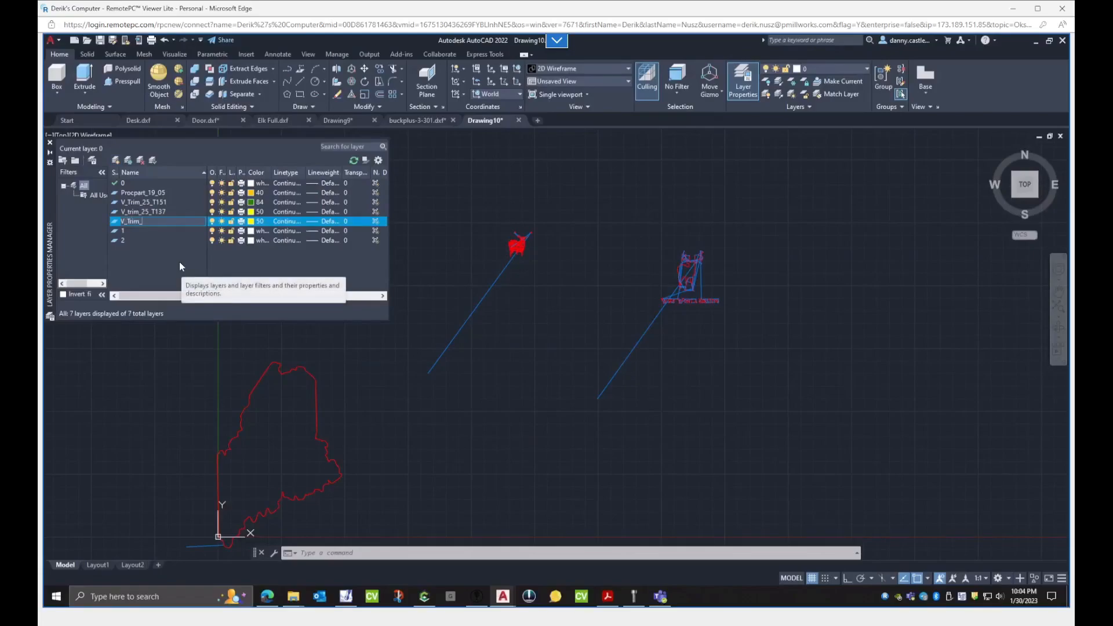
{"action": "type", "text": "_25_T140"}
{"action": "left_click", "coordinate": [258, 221]}
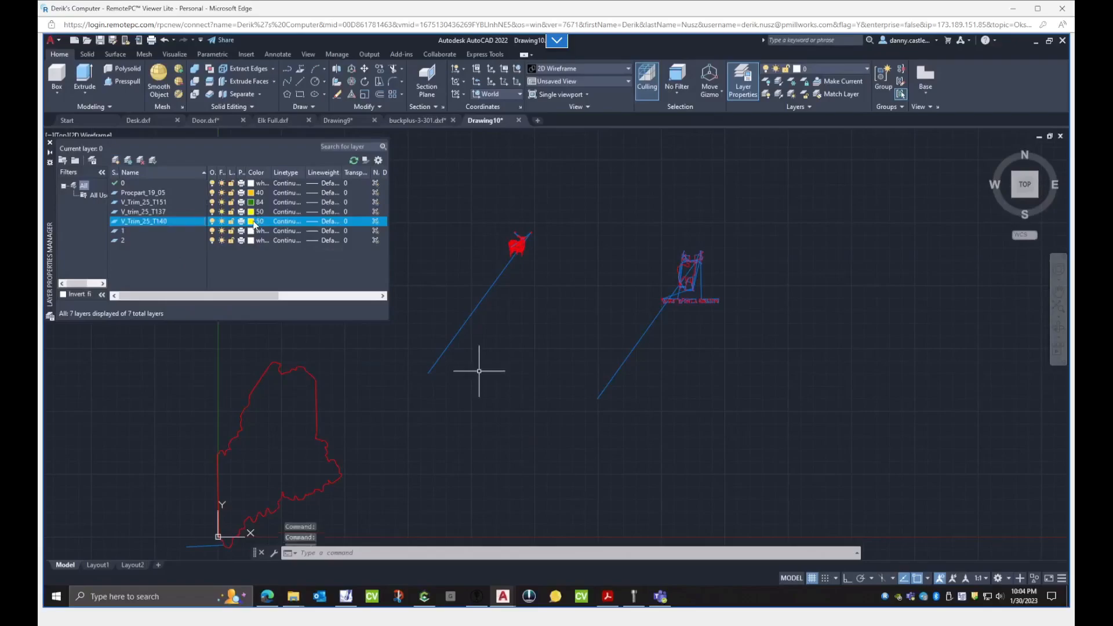
{"action": "left_click", "coordinate": [474, 338]}
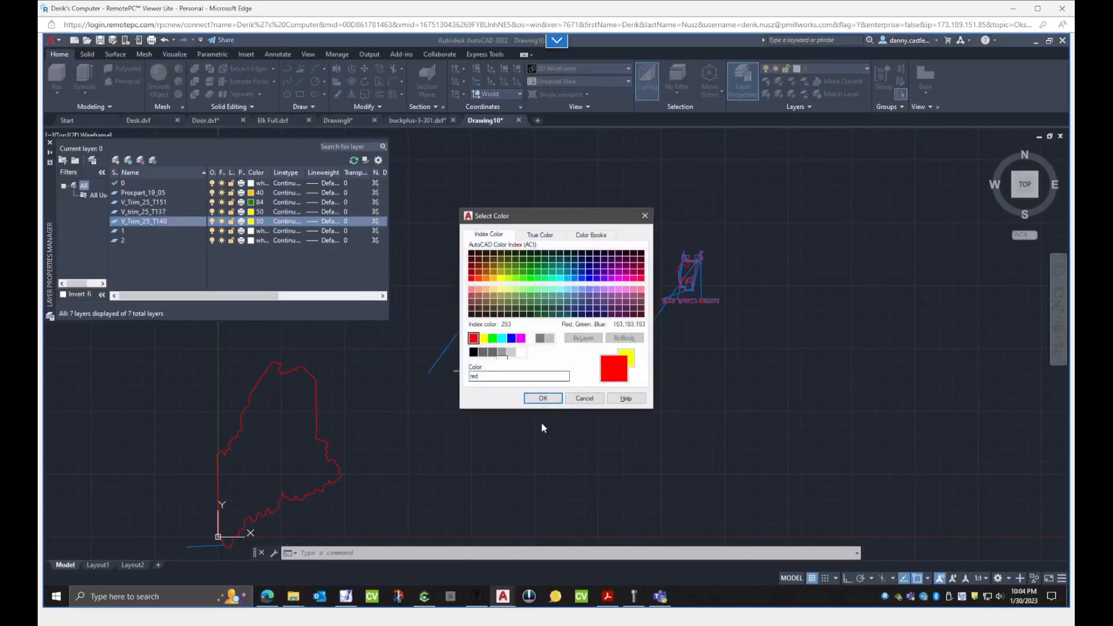
{"action": "left_click", "coordinate": [543, 398]}
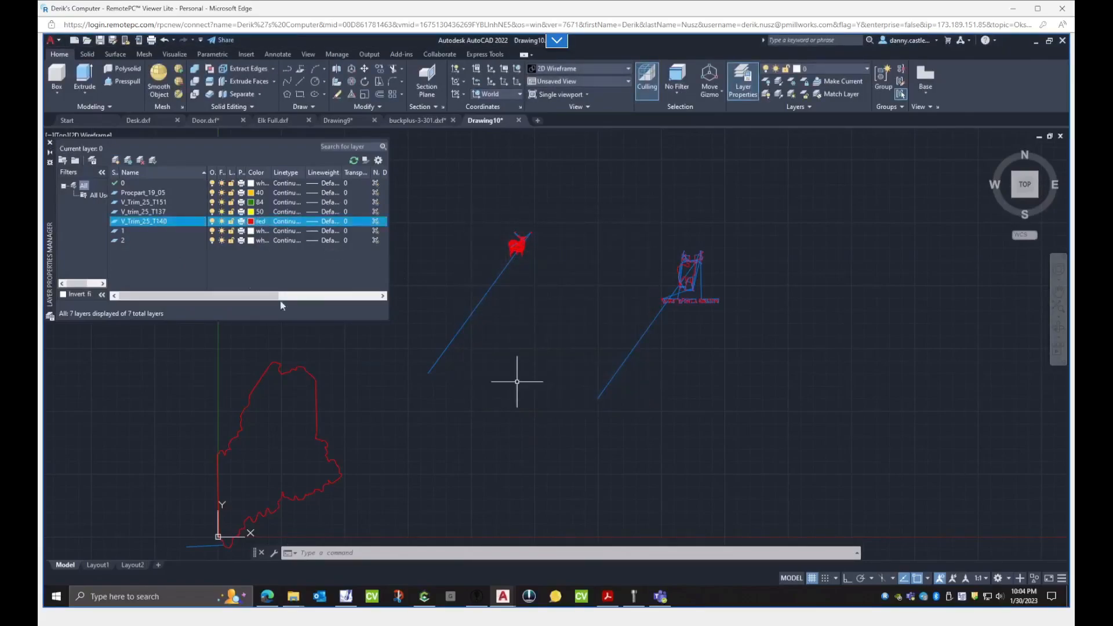
{"action": "left_click", "coordinate": [50, 142]}
- Select all the toolpath lines in the drawing and set their color to ByLayer
{"action": "scroll", "coordinate": [291, 304], "scroll_direction": "down", "scroll_amount": 4}
{"action": "left_click", "coordinate": [209, 220]}
{"action": "left_click", "coordinate": [511, 442]}
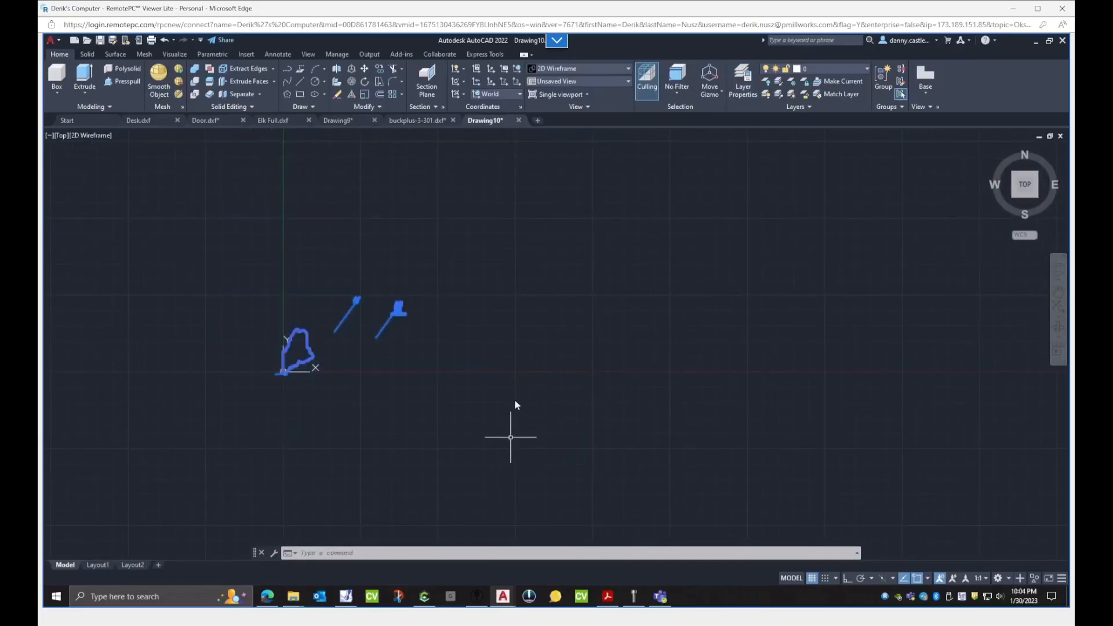
{"action": "right_click", "coordinate": [397, 303]}
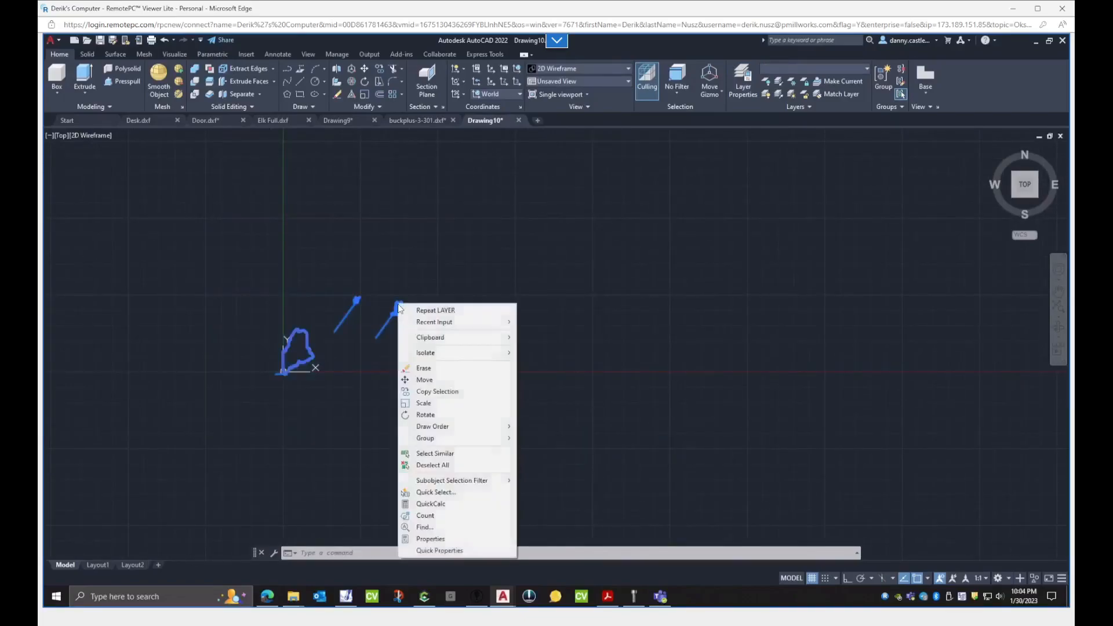
{"action": "left_click", "coordinate": [465, 548]}
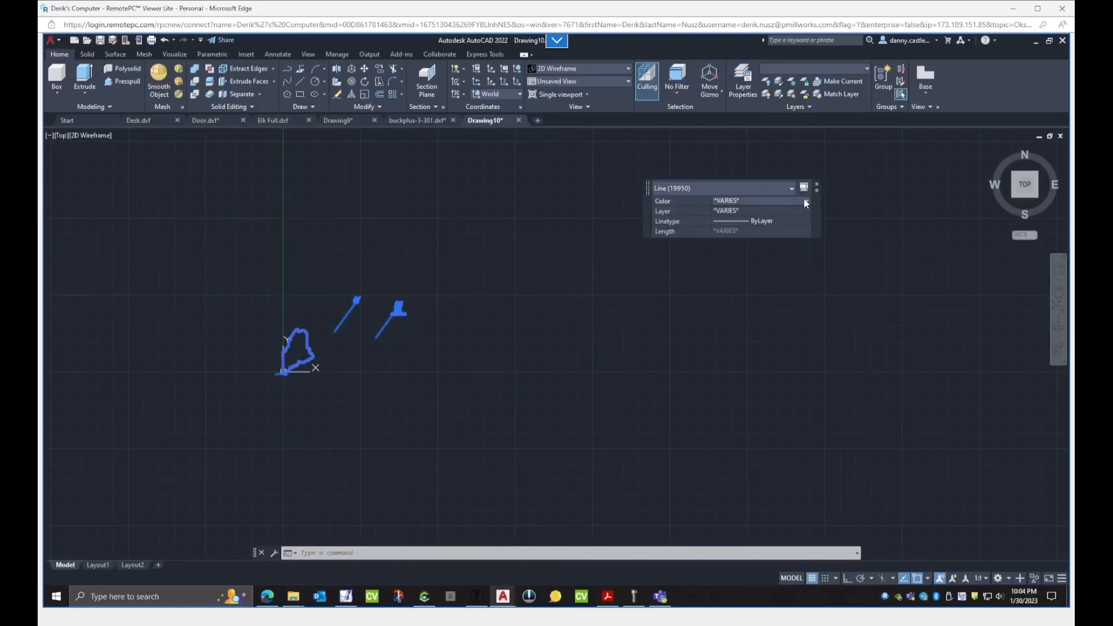
{"action": "left_click", "coordinate": [805, 201]}
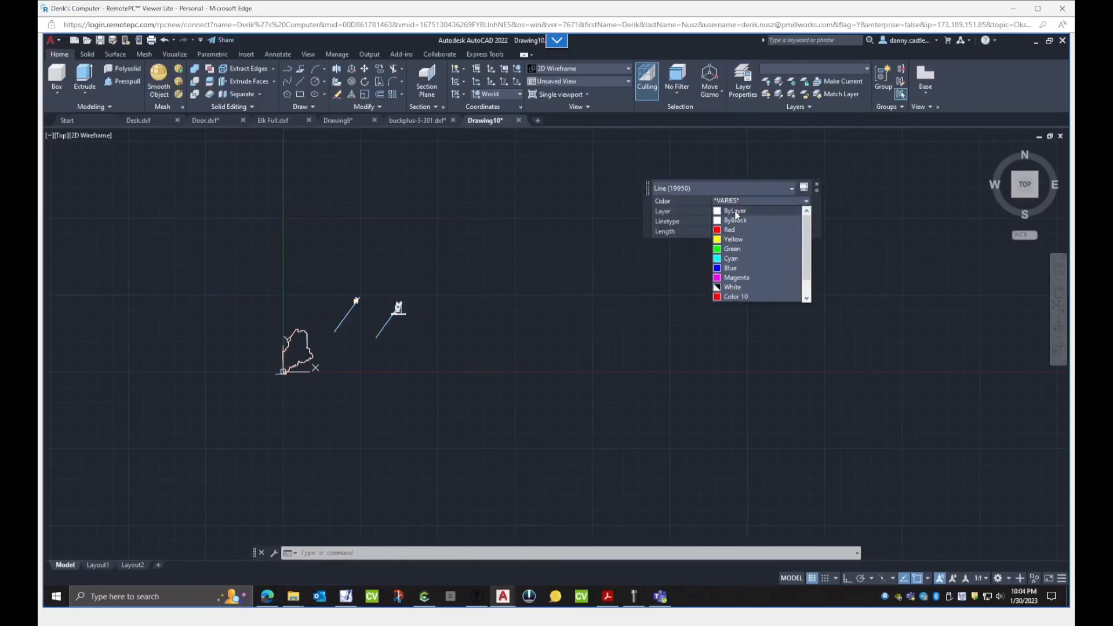
{"action": "left_click", "coordinate": [734, 211]}
{"action": "left_click", "coordinate": [816, 186]}
{"action": "key", "text": "Escape"}
- Assign the Maine outline, including its lead-in line, to layer V_Trim_25_T140
{"action": "scroll", "coordinate": [264, 303], "scroll_direction": "up", "scroll_amount": 4}
{"action": "left_click", "coordinate": [262, 279]}
{"action": "left_click", "coordinate": [443, 464]}
{"action": "left_click", "coordinate": [830, 75]}
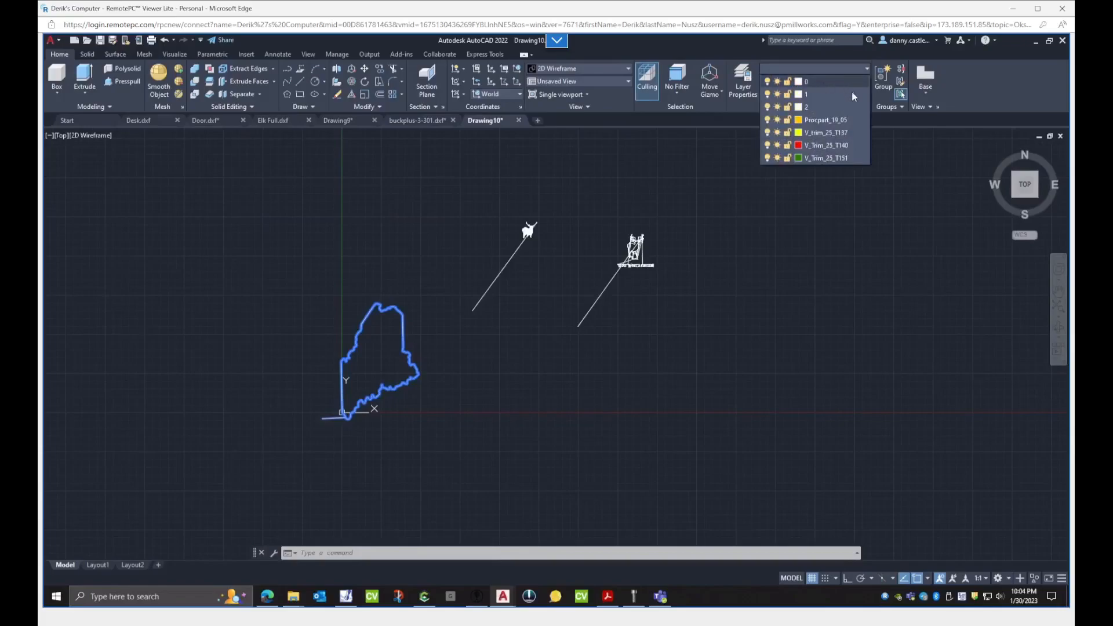
{"action": "left_click", "coordinate": [846, 147]}
{"action": "key", "text": "Escape"}
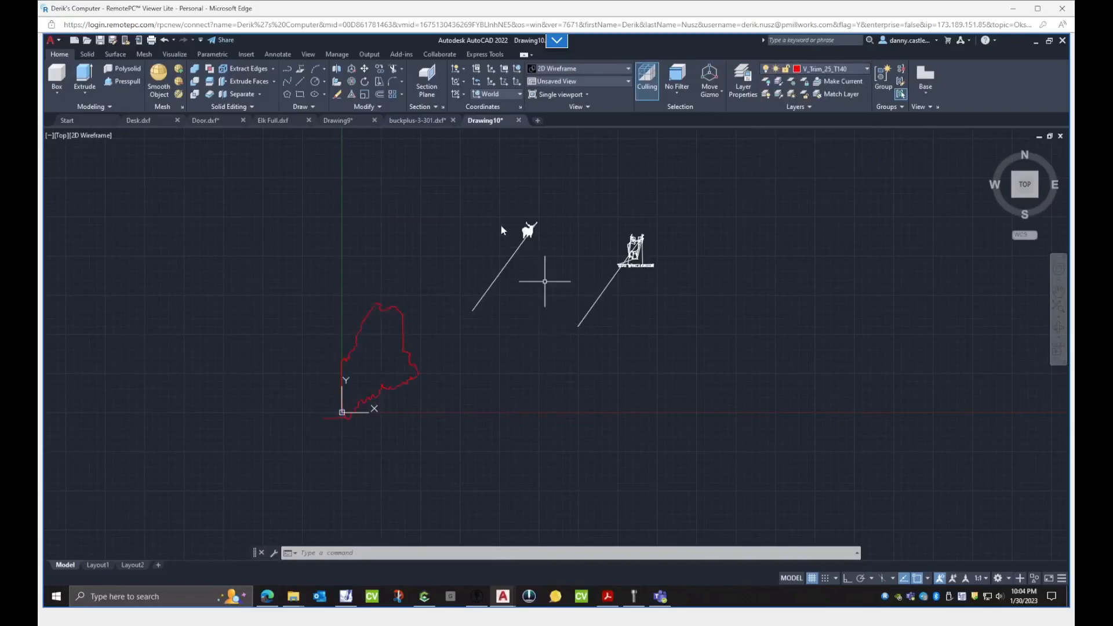
- Assign the solid deer and its long lead-in line to layer V_trim_25_T137
{"action": "left_click", "coordinate": [458, 181]}
{"action": "left_click", "coordinate": [544, 342]}
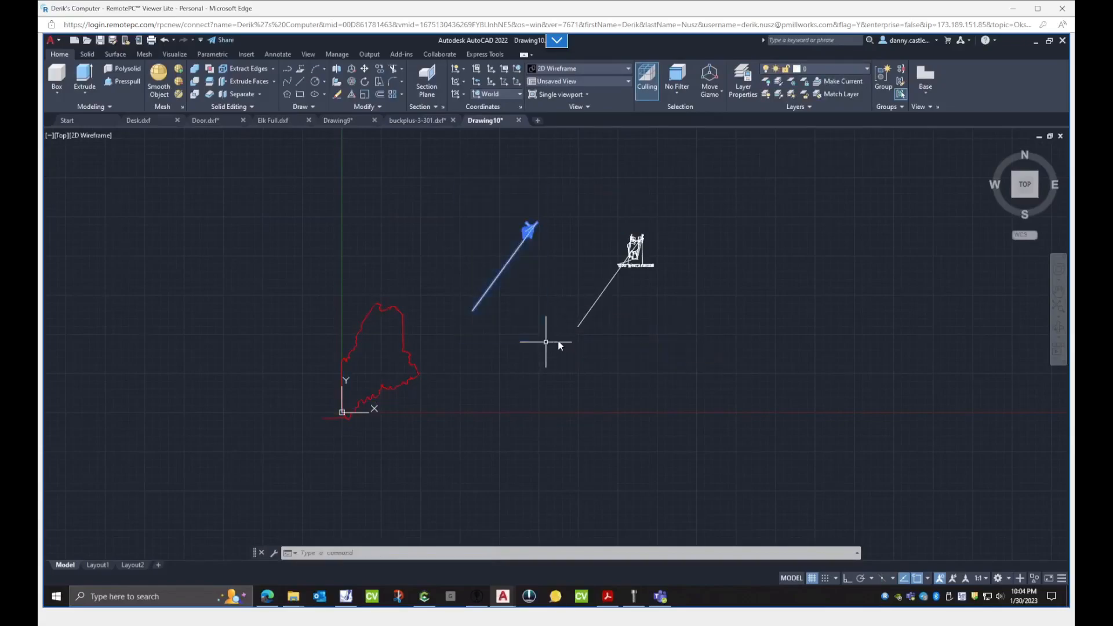
{"action": "left_click", "coordinate": [830, 67]}
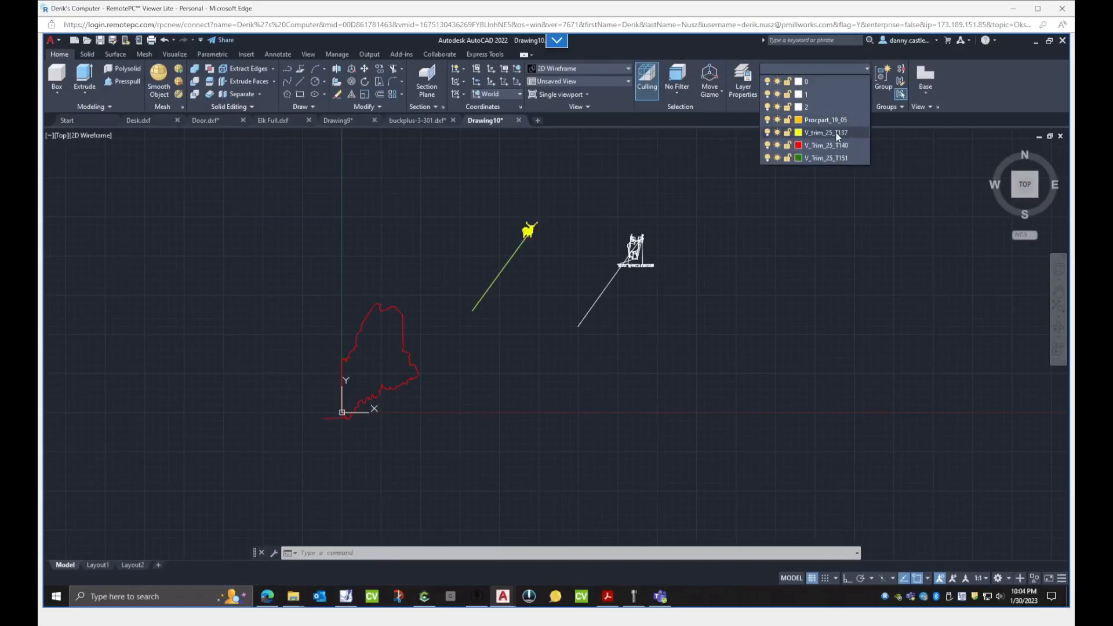
{"action": "left_click", "coordinate": [835, 133]}
{"action": "key", "text": "Escape"}
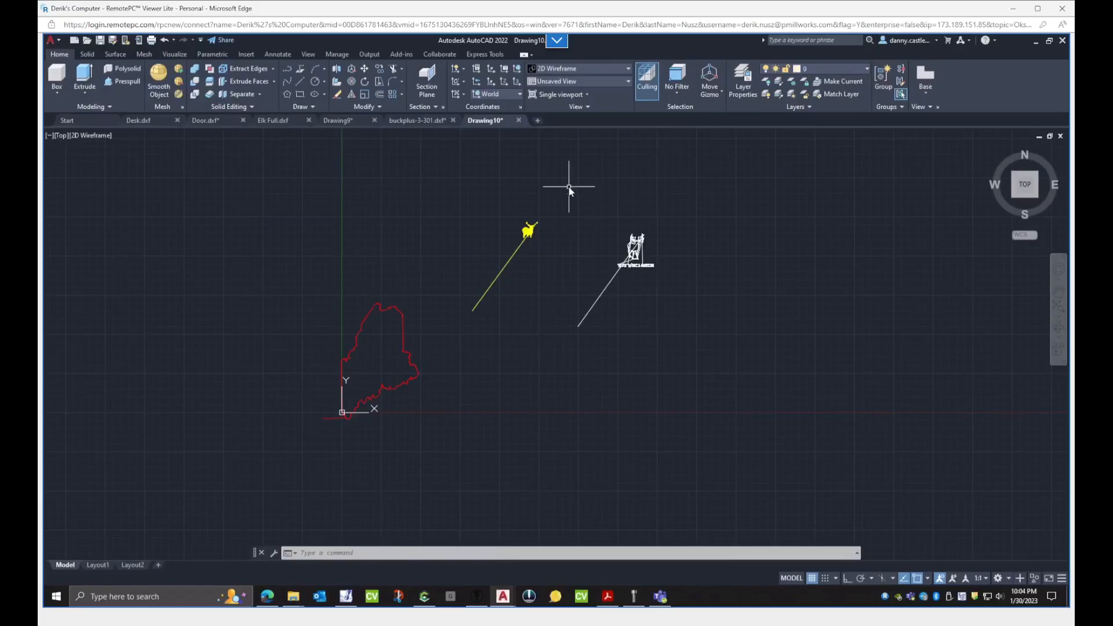
- Assign the deer and lettering geometry with its lead-in line to layer V_Trim_25_T151
{"action": "left_click", "coordinate": [568, 186]}
{"action": "left_click", "coordinate": [724, 356]}
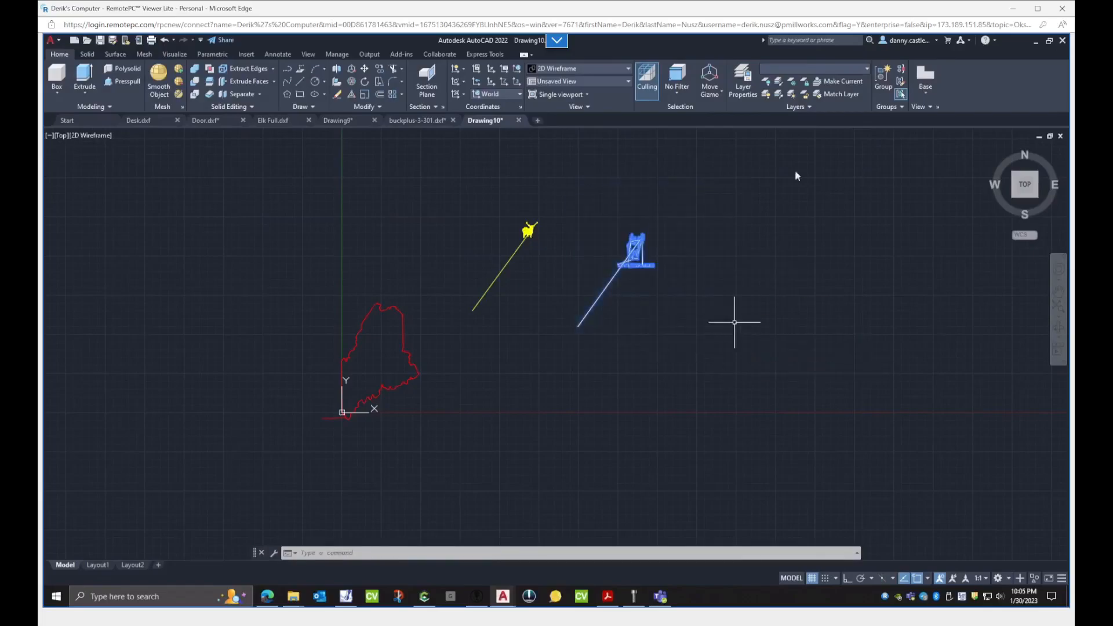
{"action": "left_click", "coordinate": [811, 68]}
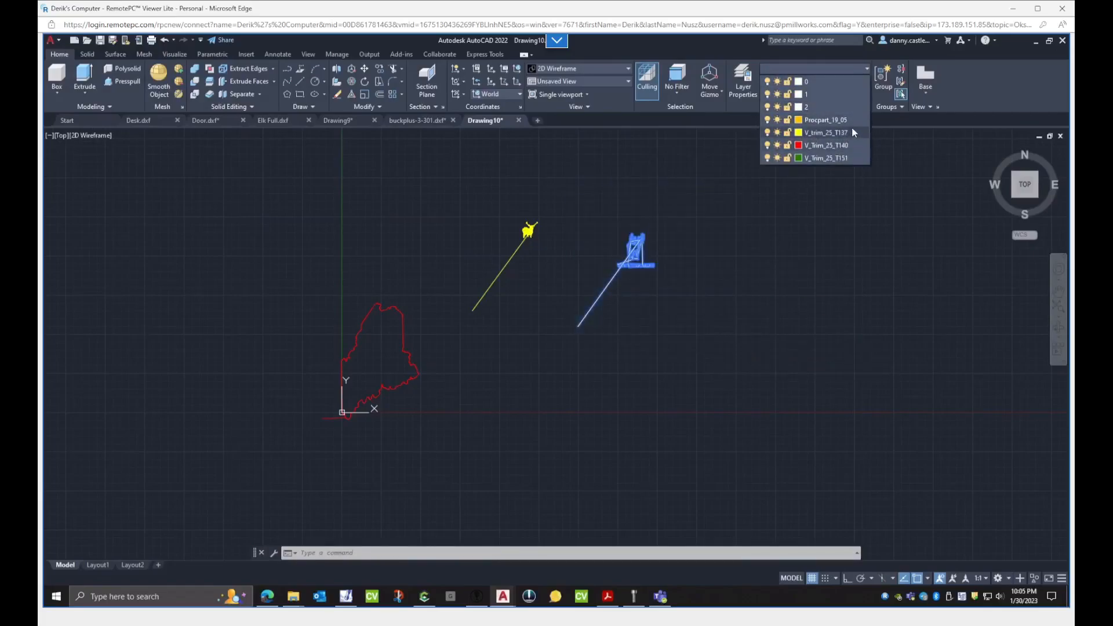
{"action": "left_click", "coordinate": [847, 158]}
{"action": "key", "text": "Escape"}
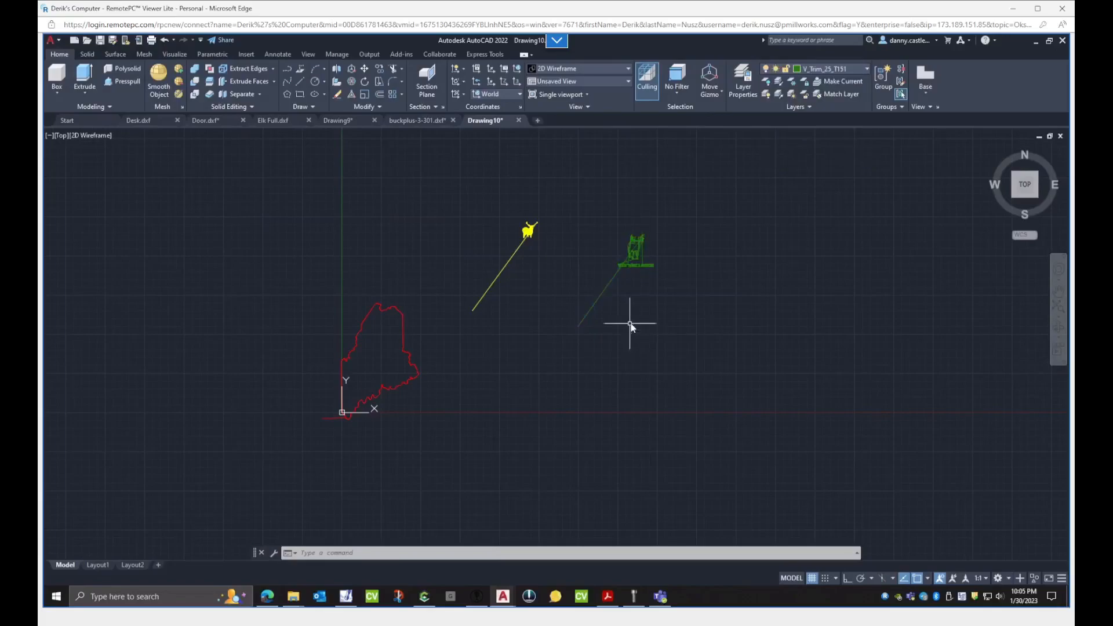
- Draw a 36 by 36 rectangle in the empty area to the right of the Maine outline
{"action": "type", "text": "rec"}
{"action": "key", "text": "Return"}
{"action": "left_click", "coordinate": [501, 378]}
{"action": "type", "text": "36"}
{"action": "key", "text": "Tab"}
{"action": "type", "text": "36"}
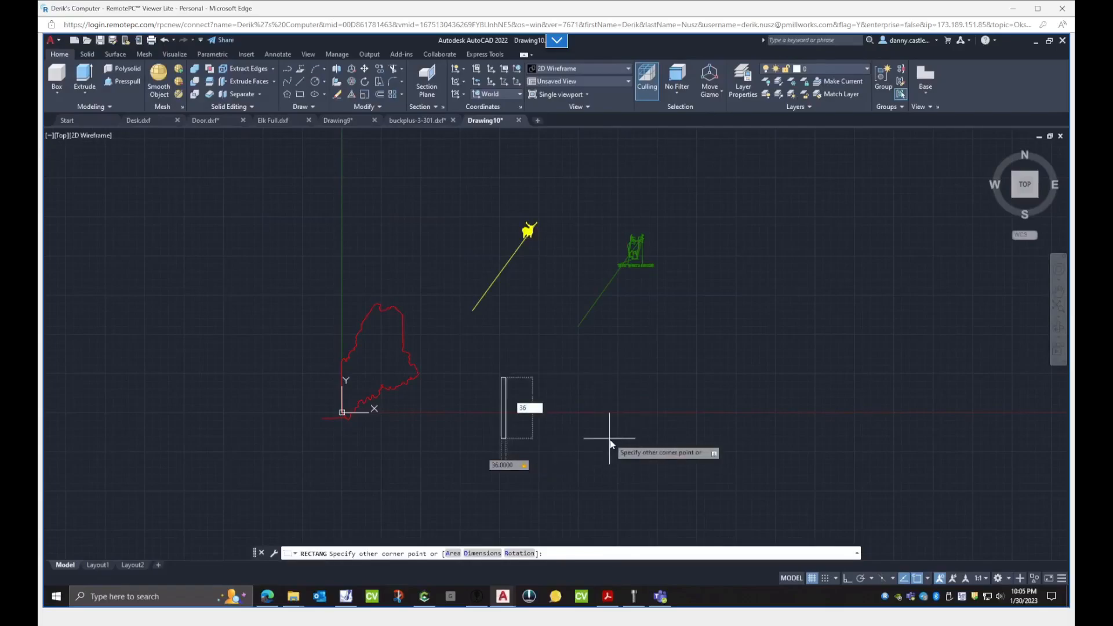
{"action": "key", "text": "Return"}
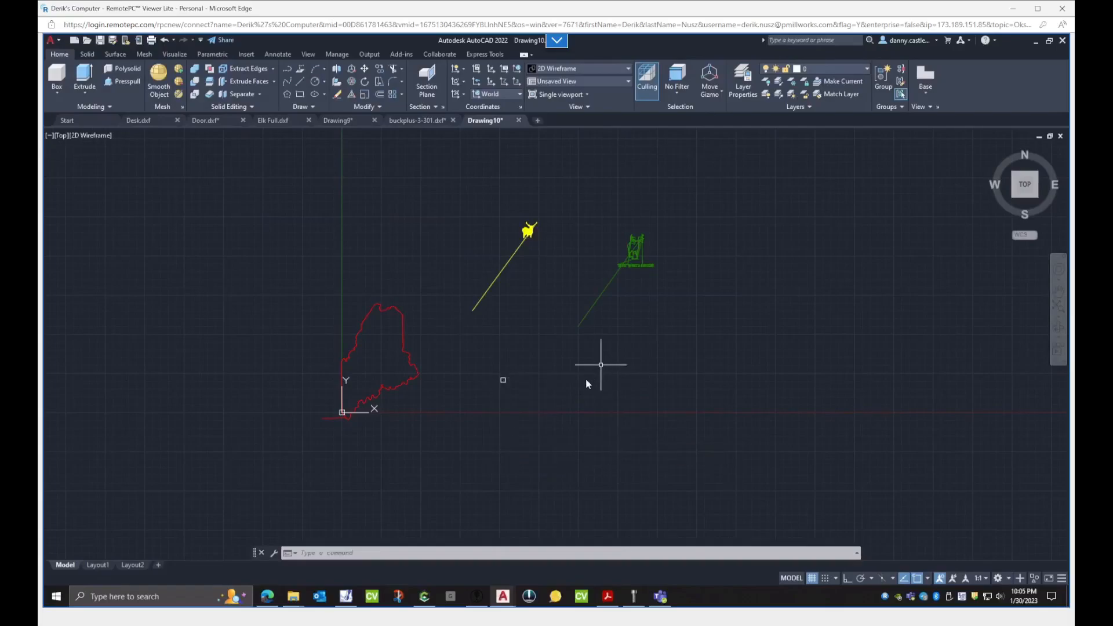
- Scale up the 36 by 36 square about a base point just below it
{"action": "type", "text": "sc"}
{"action": "key", "text": "Return"}
{"action": "left_click", "coordinate": [499, 405]}
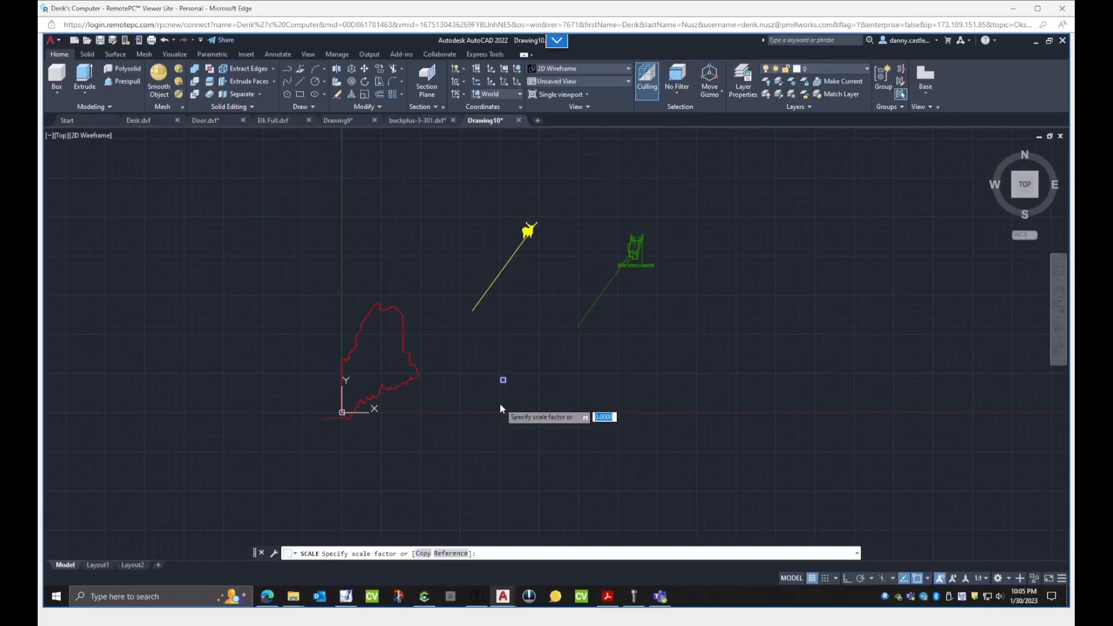
{"action": "key", "text": "Return"}
{"action": "scroll", "coordinate": [472, 348], "scroll_direction": "down", "scroll_amount": 8}
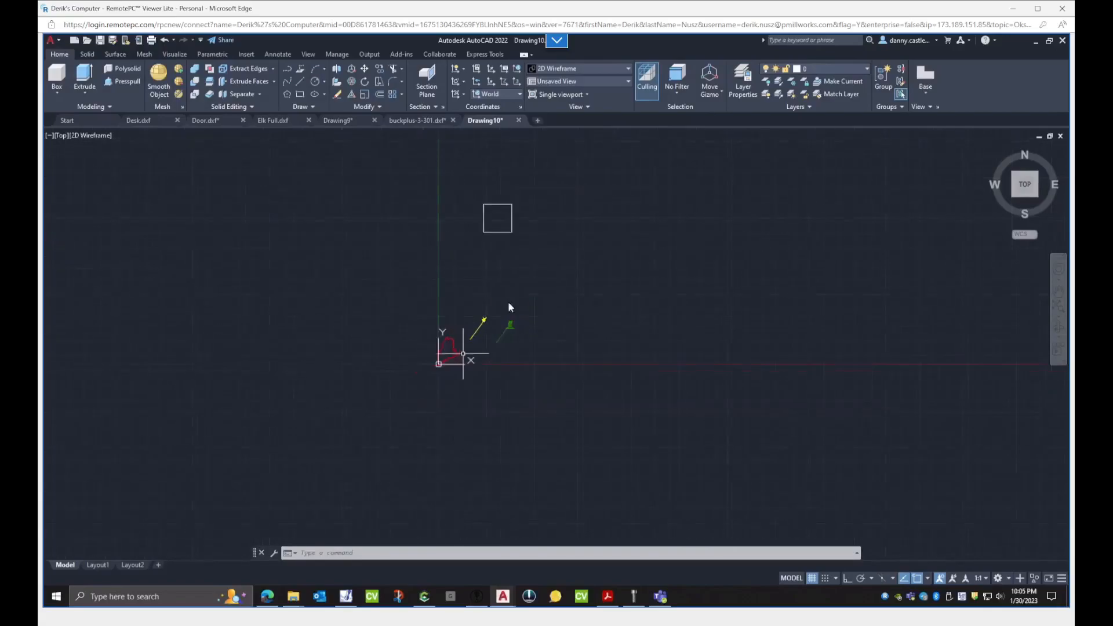
- Assign the enlarged square to layer Procpart_19_05
{"action": "left_click", "coordinate": [517, 274]}
{"action": "left_click", "coordinate": [484, 252]}
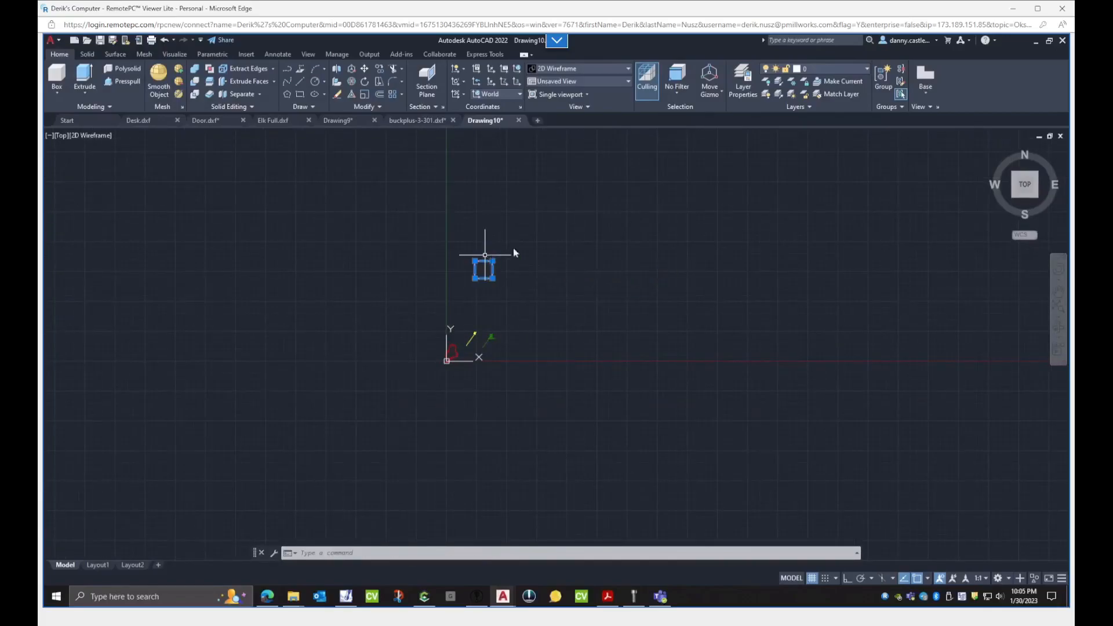
{"action": "left_click", "coordinate": [826, 66]}
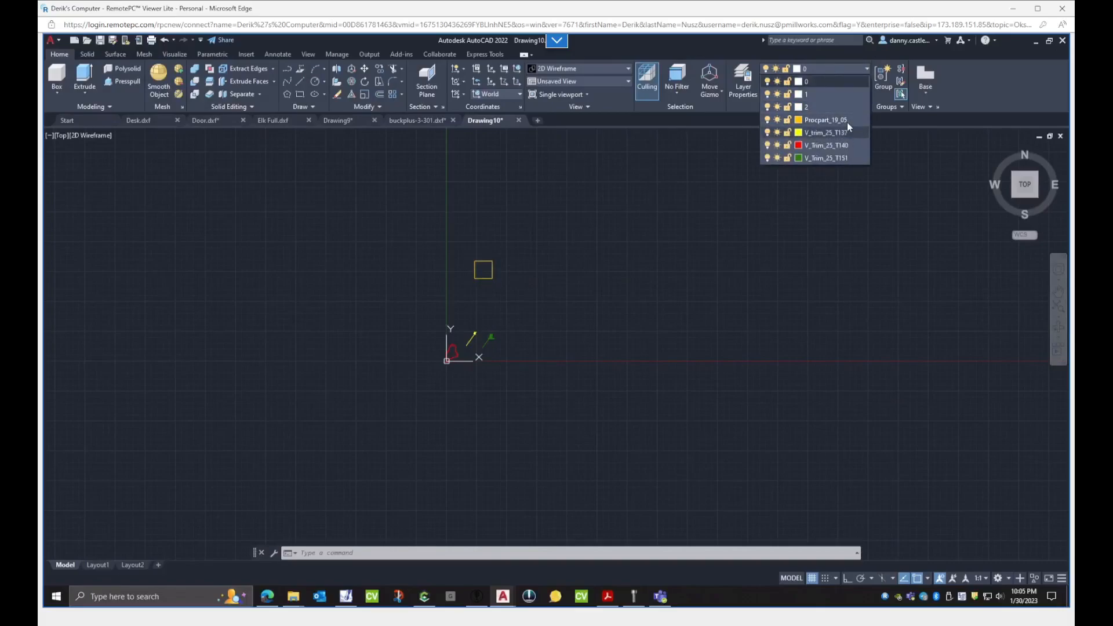
- Move the Procpart_19_05 square down to just below the toolpath geometry
{"action": "left_click", "coordinate": [533, 283]}
{"action": "left_click", "coordinate": [488, 262]}
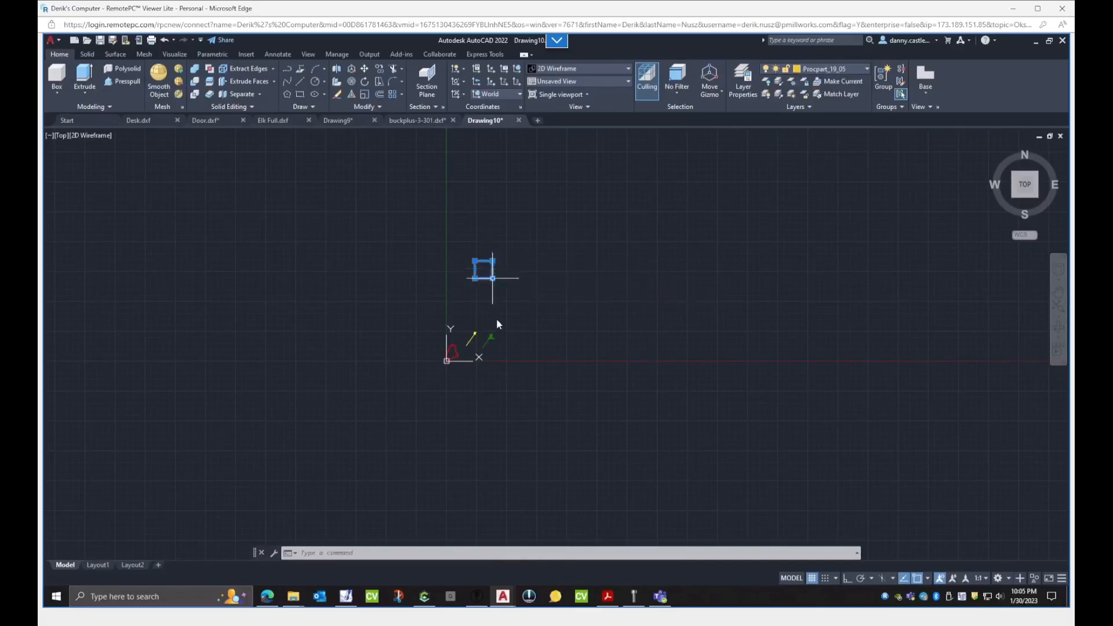
{"action": "key", "text": "Return"}
{"action": "left_click", "coordinate": [520, 280]}
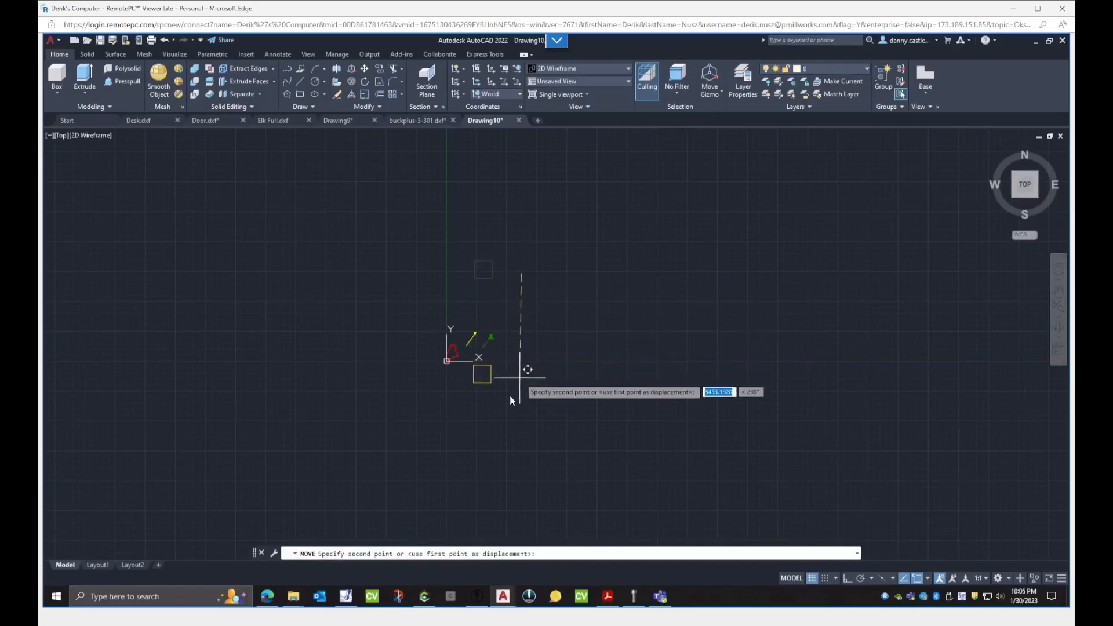
{"action": "left_click", "coordinate": [504, 386]}
- Move the Maine outline from its lead-in line's free end onto the lower-left corner of the square
{"action": "scroll", "coordinate": [472, 364], "scroll_direction": "up", "scroll_amount": 10}
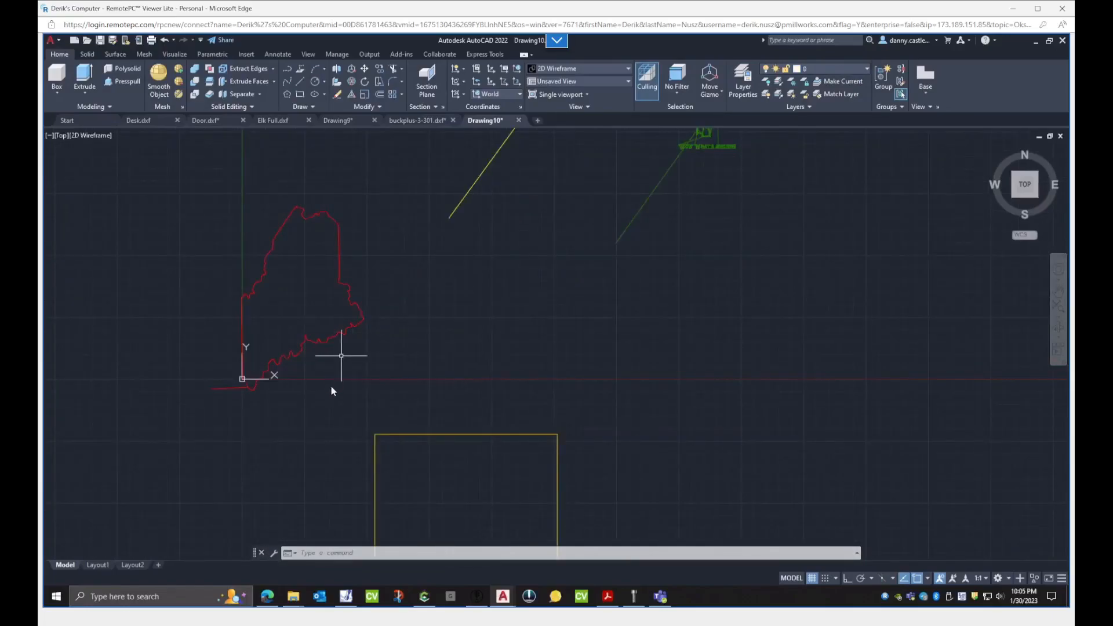
{"action": "left_click", "coordinate": [397, 394]}
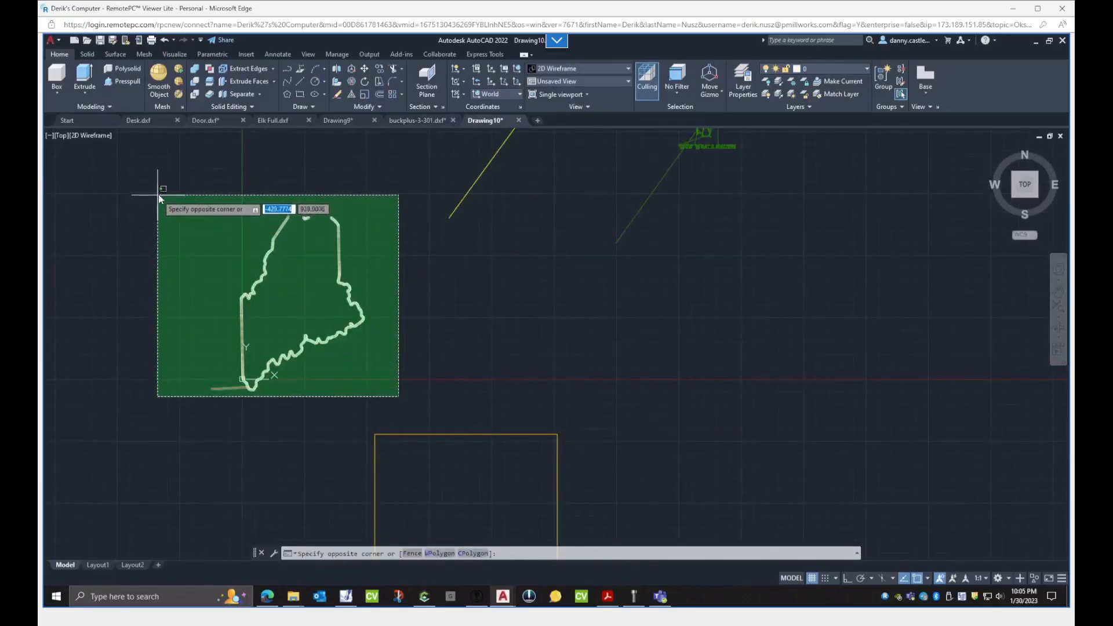
{"action": "left_click", "coordinate": [134, 170]}
{"action": "middle_click_drag", "start_coordinate": [360, 299], "coordinate": [223, 218], "text": "shift"}
{"action": "middle_click_drag", "start_coordinate": [344, 382], "coordinate": [355, 234]}
{"action": "scroll", "coordinate": [255, 412], "scroll_direction": "up", "scroll_amount": 6}
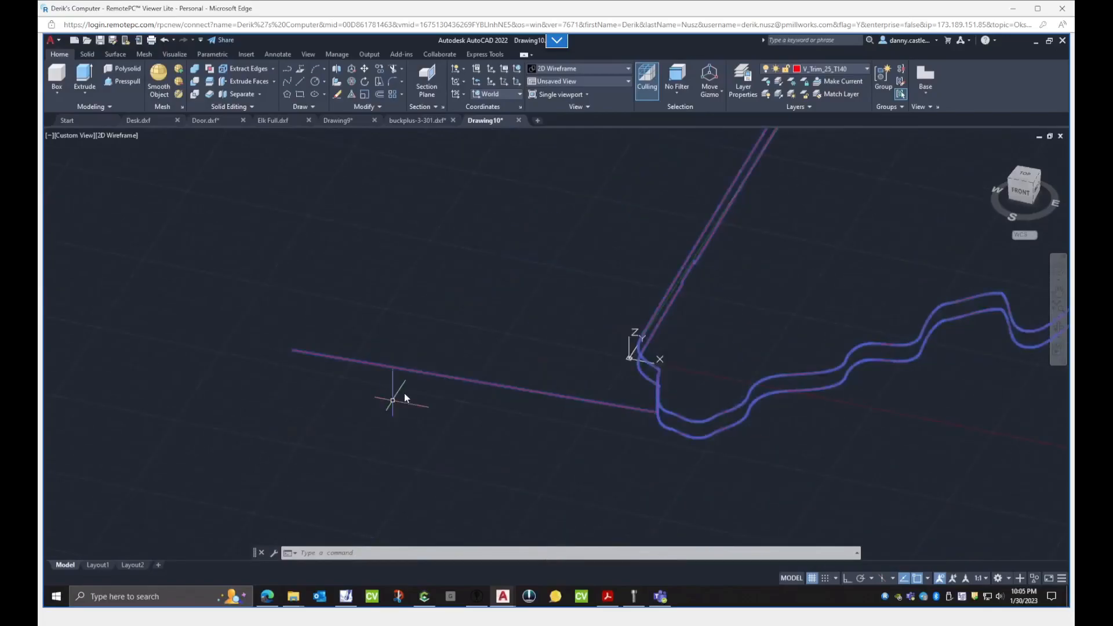
{"action": "key", "text": "Return"}
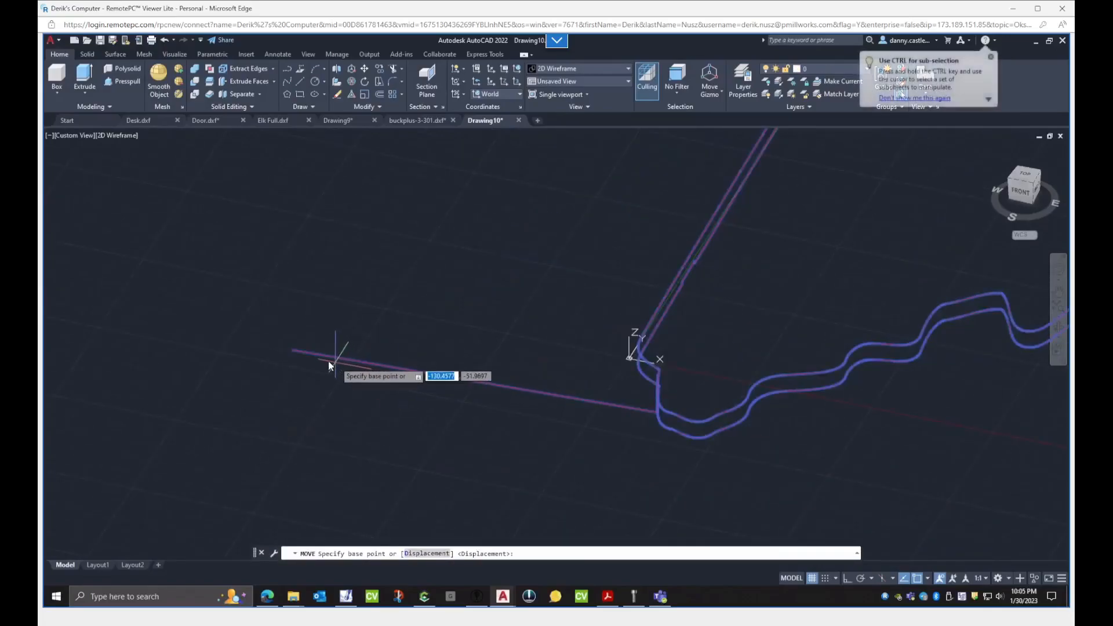
{"action": "left_click", "coordinate": [324, 359]}
{"action": "scroll", "coordinate": [335, 307], "scroll_direction": "down", "scroll_amount": 2}
{"action": "scroll", "coordinate": [338, 307], "scroll_direction": "down", "scroll_amount": 5}
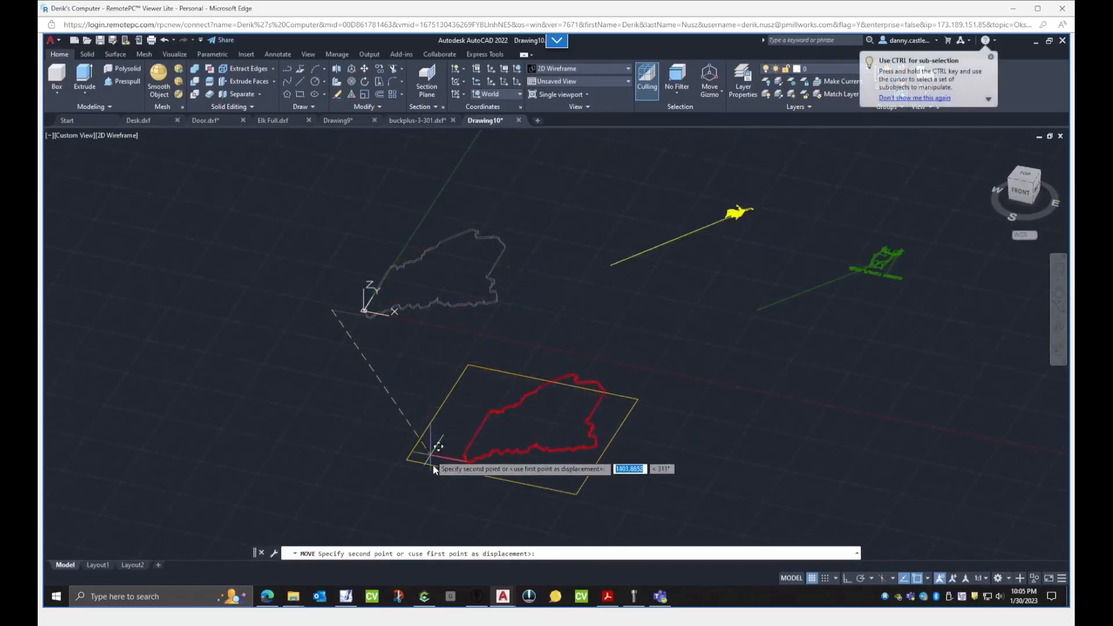
{"action": "left_click", "coordinate": [417, 463]}
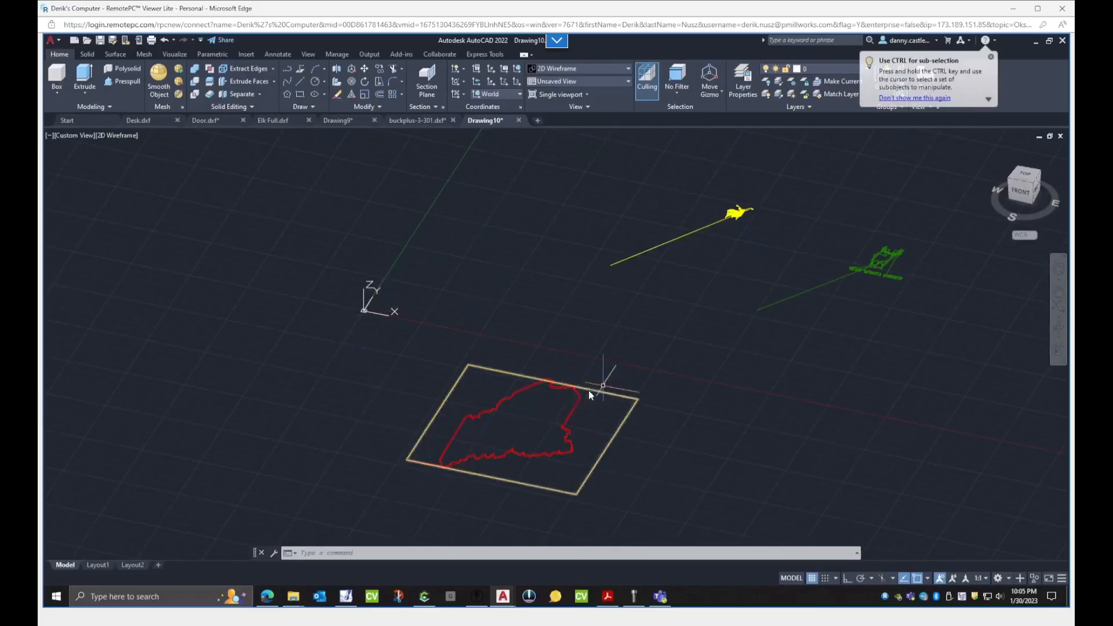
- Move the yellow deer from its lead-in line's free end onto the lower-left corner of the square
{"action": "middle_click_drag", "start_coordinate": [596, 385], "coordinate": [415, 440]}
{"action": "left_click", "coordinate": [585, 310]}
{"action": "left_click", "coordinate": [426, 217]}
{"action": "left_click", "coordinate": [467, 346]}
{"action": "left_click", "coordinate": [374, 281]}
{"action": "type", "text": "m"}
{"action": "key", "text": "Return"}
{"action": "left_click", "coordinate": [420, 328]}
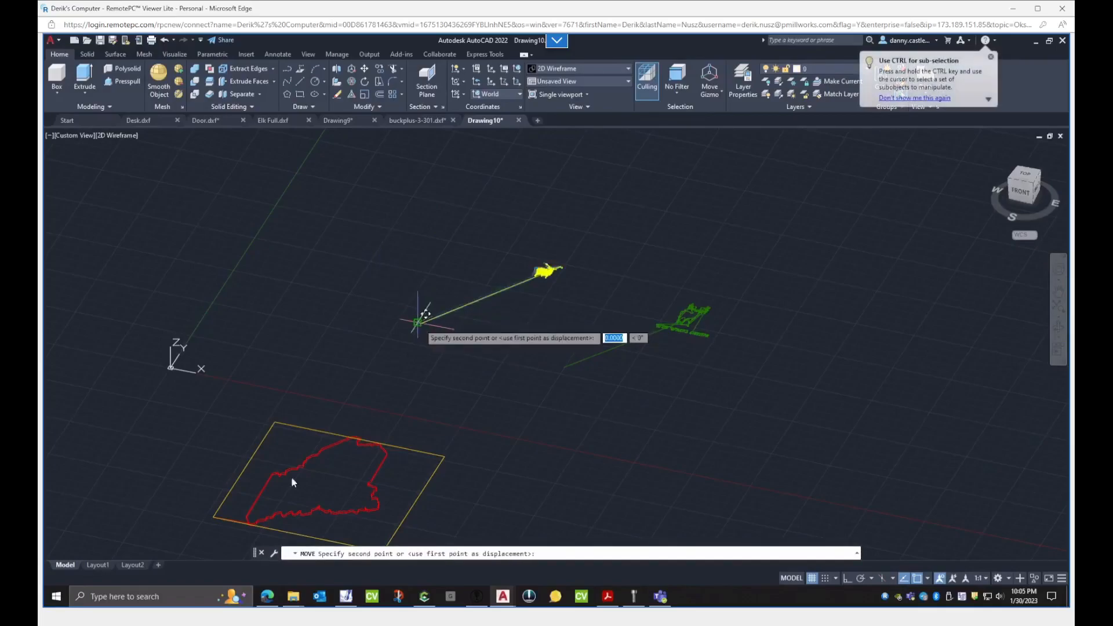
{"action": "scroll", "coordinate": [191, 518], "scroll_direction": "up", "scroll_amount": 5}
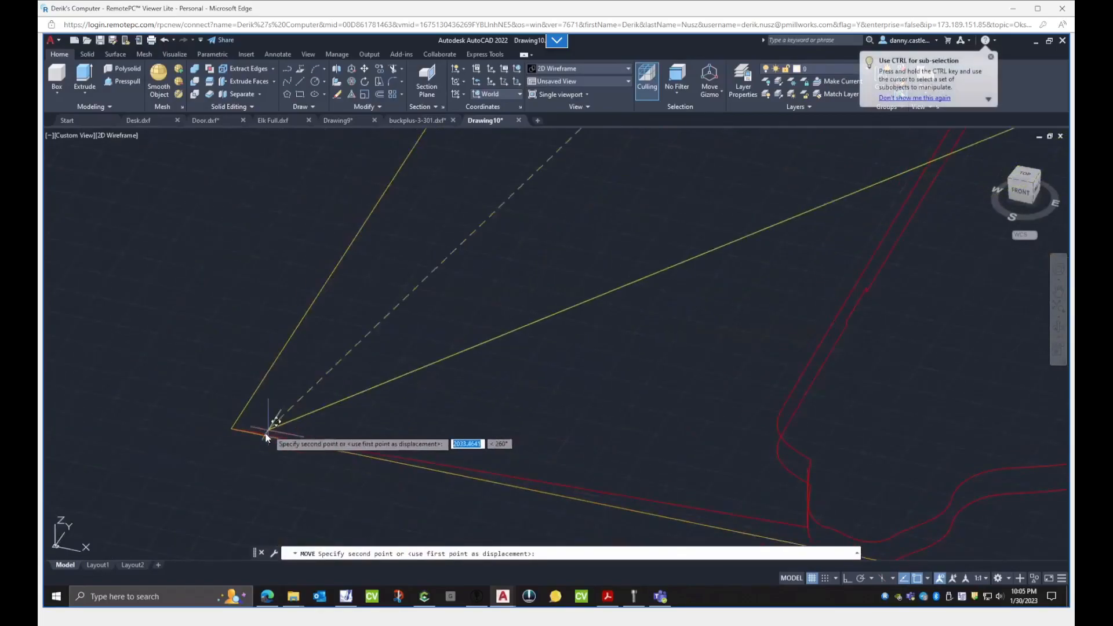
{"action": "left_click", "coordinate": [211, 440]}
- Move the green deer outline and lettering from the lead-in line's free end onto the lower-left corner of the square
{"action": "scroll", "coordinate": [182, 480], "scroll_direction": "down", "scroll_amount": 5}
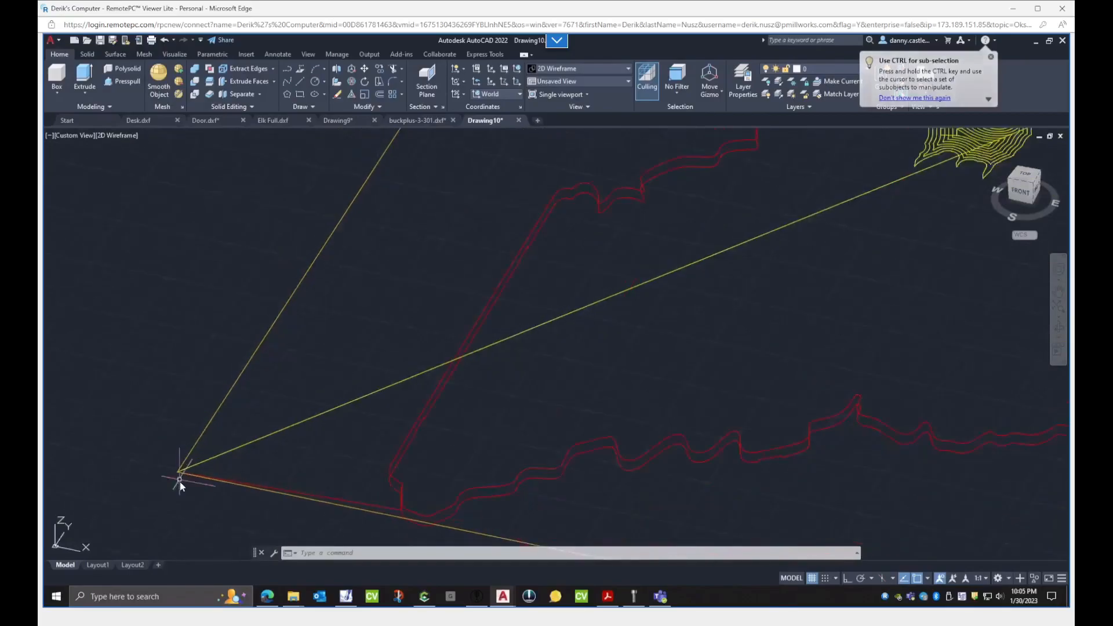
{"action": "left_click", "coordinate": [641, 289]}
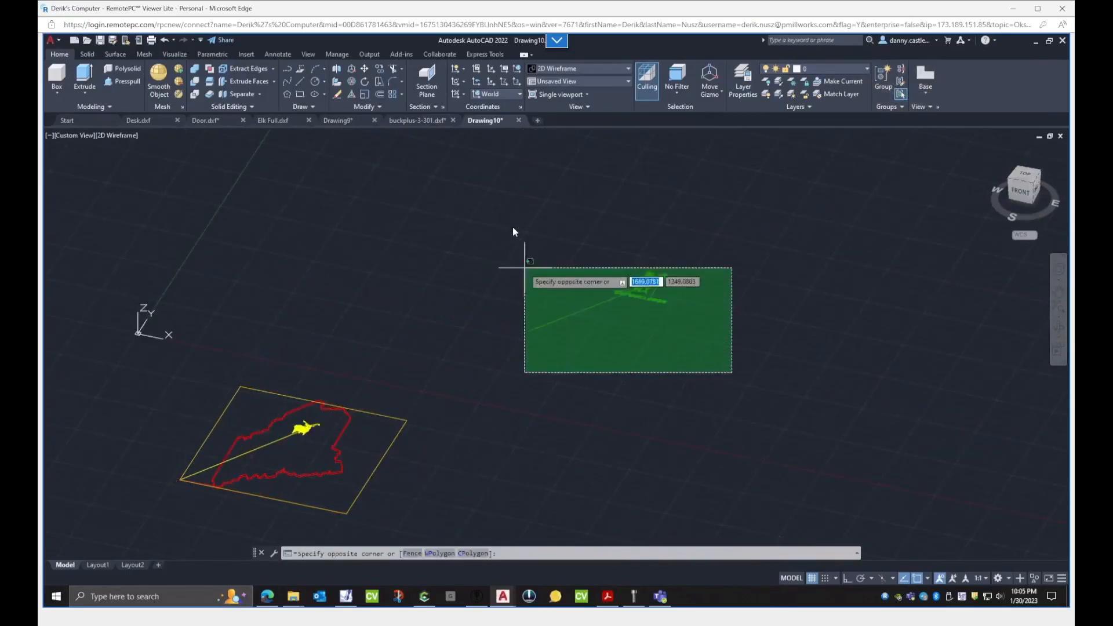
{"action": "type", "text": "m"}
{"action": "key", "text": "Return"}
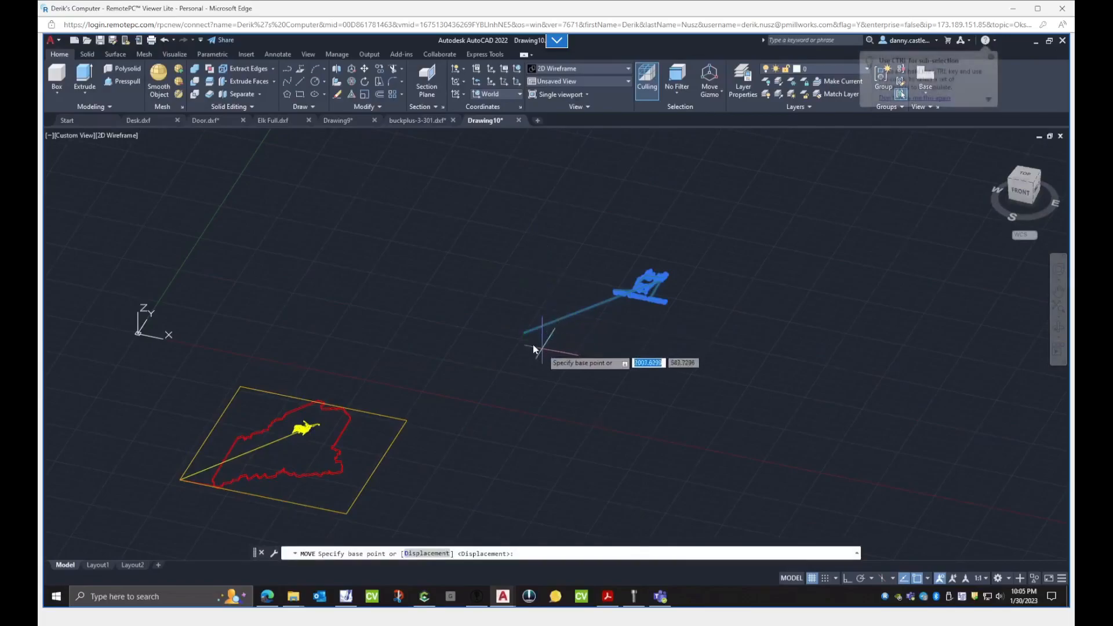
{"action": "left_click", "coordinate": [523, 334]}
{"action": "scroll", "coordinate": [182, 481], "scroll_direction": "up", "scroll_amount": 6}
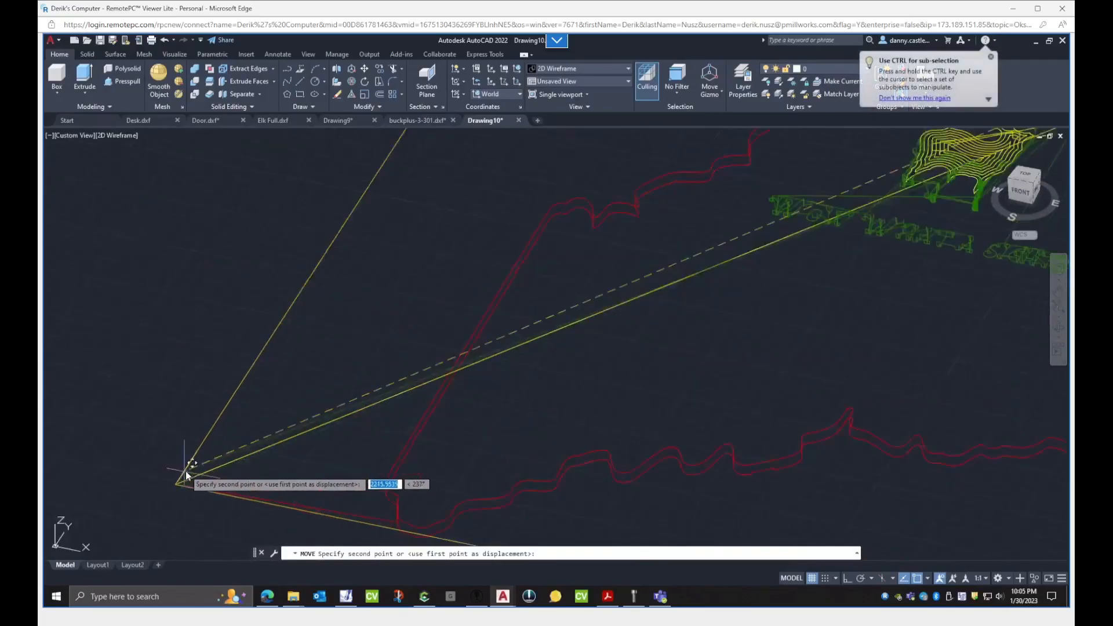
{"action": "left_click", "coordinate": [193, 497]}
- Assign the yellow deer toolpath's long lead-in line to layer 0, selecting it in the front view
{"action": "scroll", "coordinate": [202, 464], "scroll_direction": "down", "scroll_amount": 10}
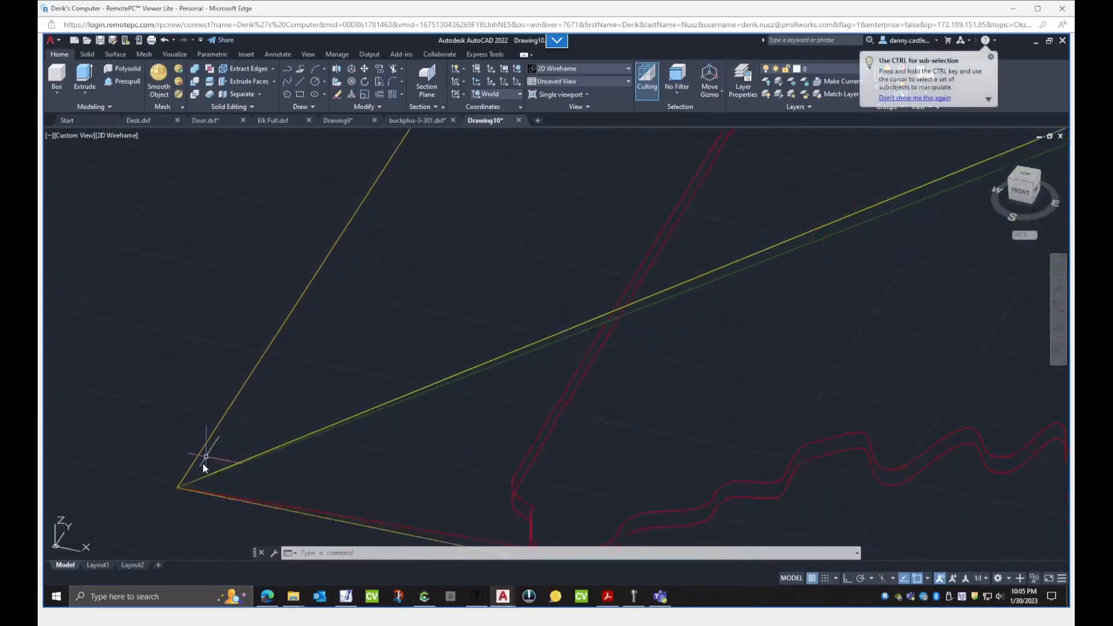
{"action": "left_click", "coordinate": [1019, 192]}
{"action": "scroll", "coordinate": [493, 354], "scroll_direction": "up", "scroll_amount": 6}
{"action": "middle_click_drag", "start_coordinate": [230, 357], "coordinate": [619, 333]}
{"action": "middle_click_drag", "start_coordinate": [381, 329], "coordinate": [653, 323]}
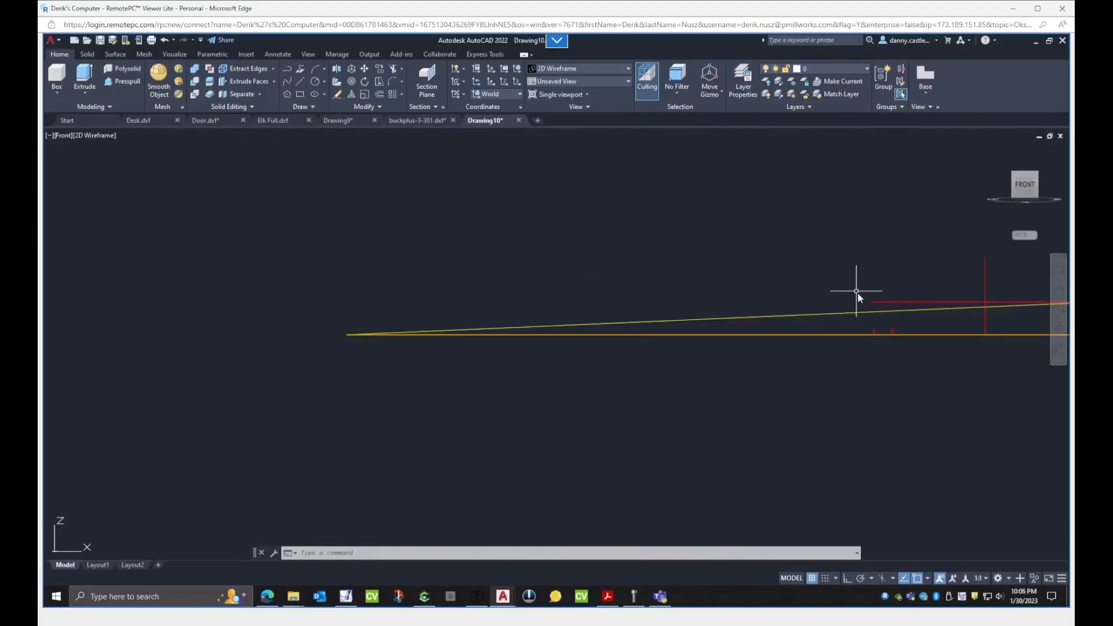
{"action": "middle_click_drag", "start_coordinate": [858, 300], "coordinate": [584, 331]}
{"action": "middle_click_drag", "start_coordinate": [355, 355], "coordinate": [649, 324]}
{"action": "mouse_move", "coordinate": [790, 308]}
{"action": "middle_mouse_down"}
{"action": "mouse_move", "coordinate": [516, 298]}
{"action": "mouse_move", "coordinate": [534, 303]}
{"action": "middle_mouse_up"}
{"action": "left_click", "coordinate": [536, 303]}
{"action": "left_click", "coordinate": [507, 265]}
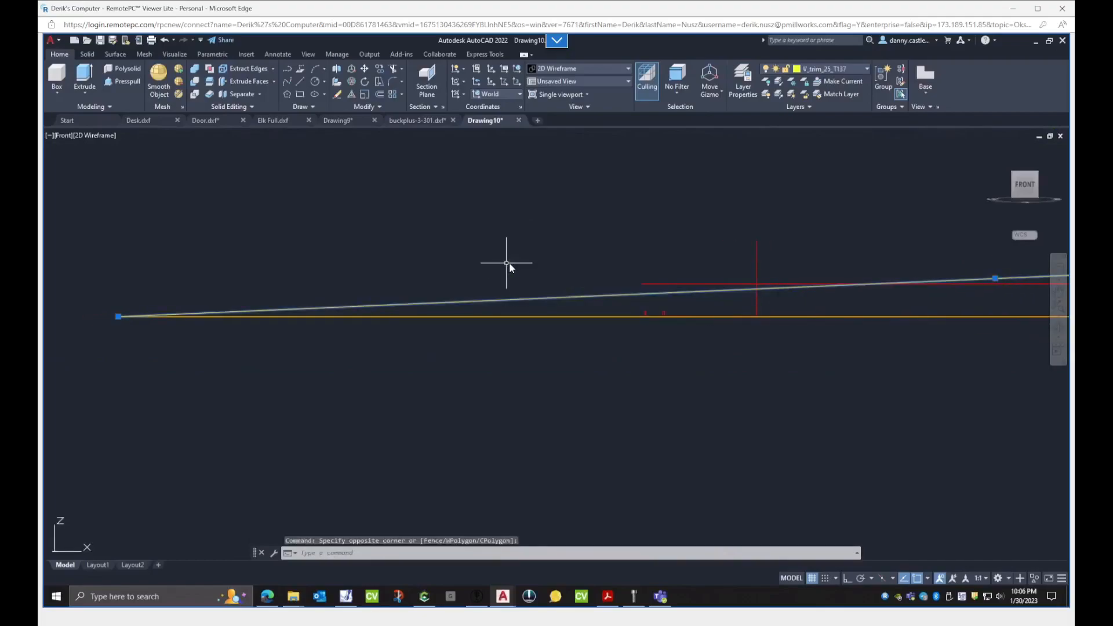
{"action": "left_click", "coordinate": [853, 69]}
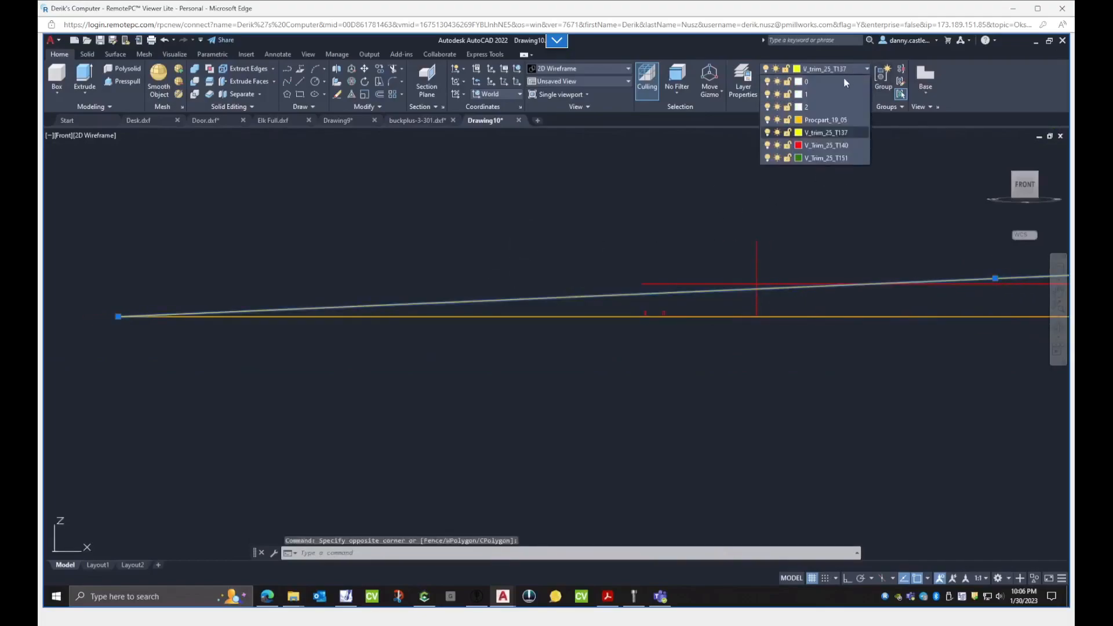
{"action": "left_click", "coordinate": [837, 84]}
{"action": "key", "text": "Escape"}
- Examine the combined toolpaths at an angle, including the lettering's raised transitions, the deer contours and the Maine outline within the square
{"action": "middle_click_drag", "start_coordinate": [179, 343], "coordinate": [374, 322]}
{"action": "scroll", "coordinate": [551, 313], "scroll_direction": "up", "scroll_amount": 4}
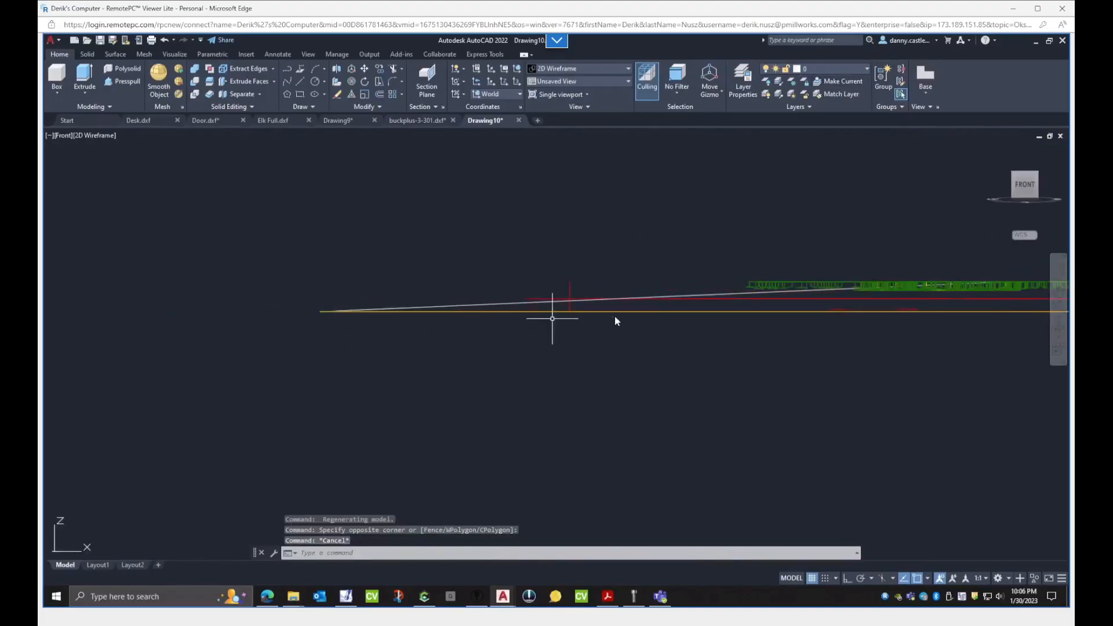
{"action": "middle_click_drag", "start_coordinate": [603, 315], "coordinate": [437, 339], "text": "shift"}
{"action": "scroll", "coordinate": [389, 347], "scroll_direction": "down", "scroll_amount": 8}
{"action": "scroll", "coordinate": [444, 342], "scroll_direction": "up", "scroll_amount": 12}
{"action": "scroll", "coordinate": [510, 418], "scroll_direction": "up", "scroll_amount": 3}
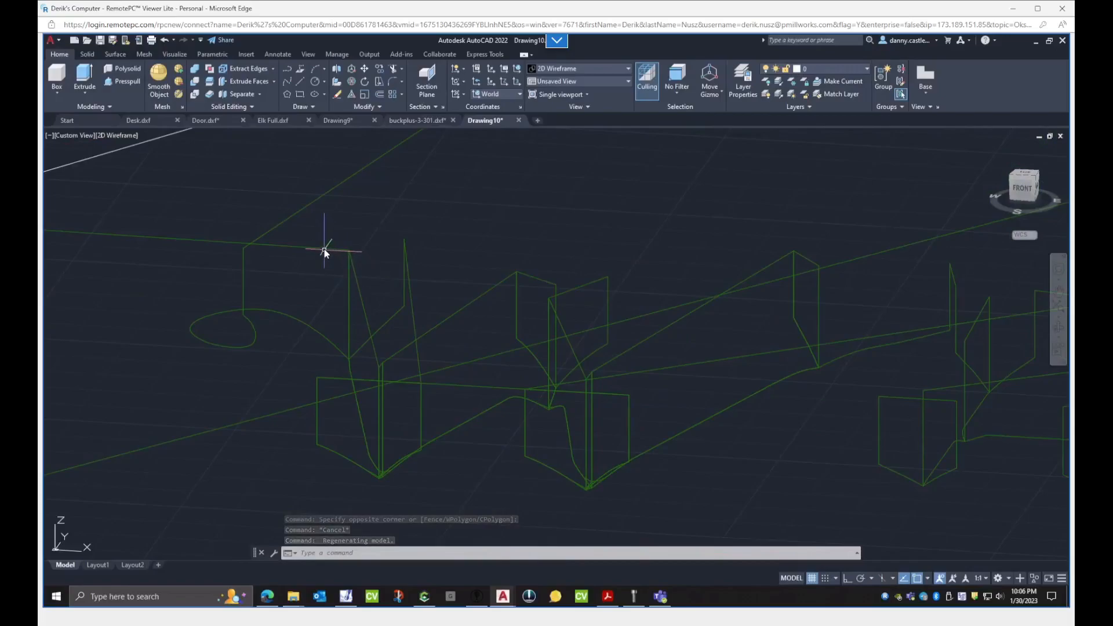
{"action": "middle_click_drag", "start_coordinate": [336, 272], "coordinate": [523, 292]}
{"action": "scroll", "coordinate": [523, 292], "scroll_direction": "down", "scroll_amount": 5}
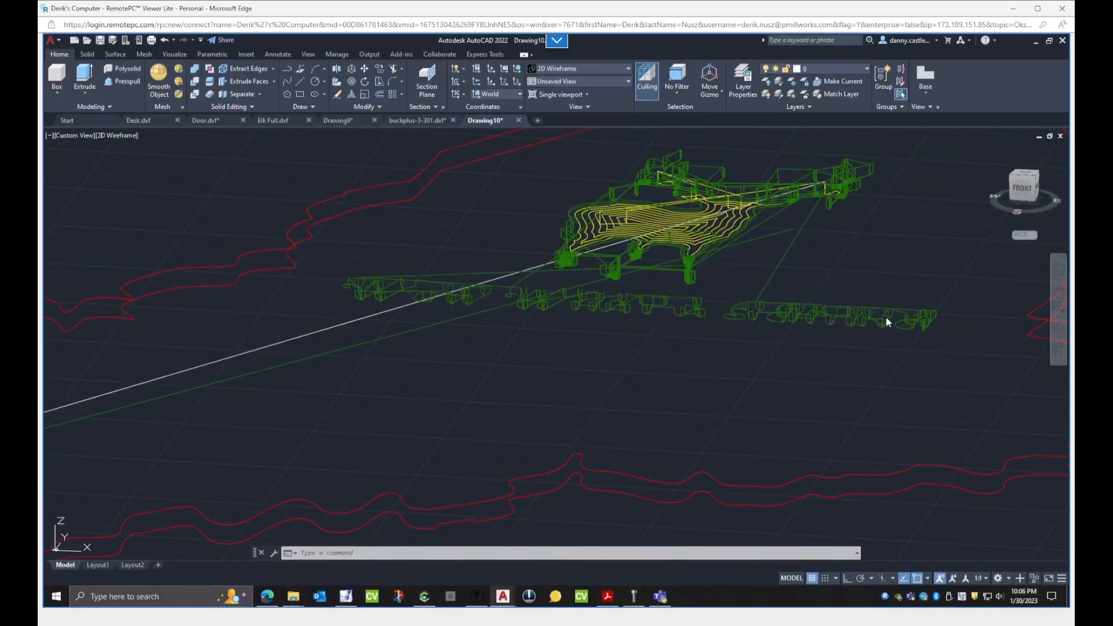
{"action": "middle_click_drag", "start_coordinate": [802, 315], "coordinate": [541, 311]}
{"action": "middle_click_drag", "start_coordinate": [417, 288], "coordinate": [475, 339]}
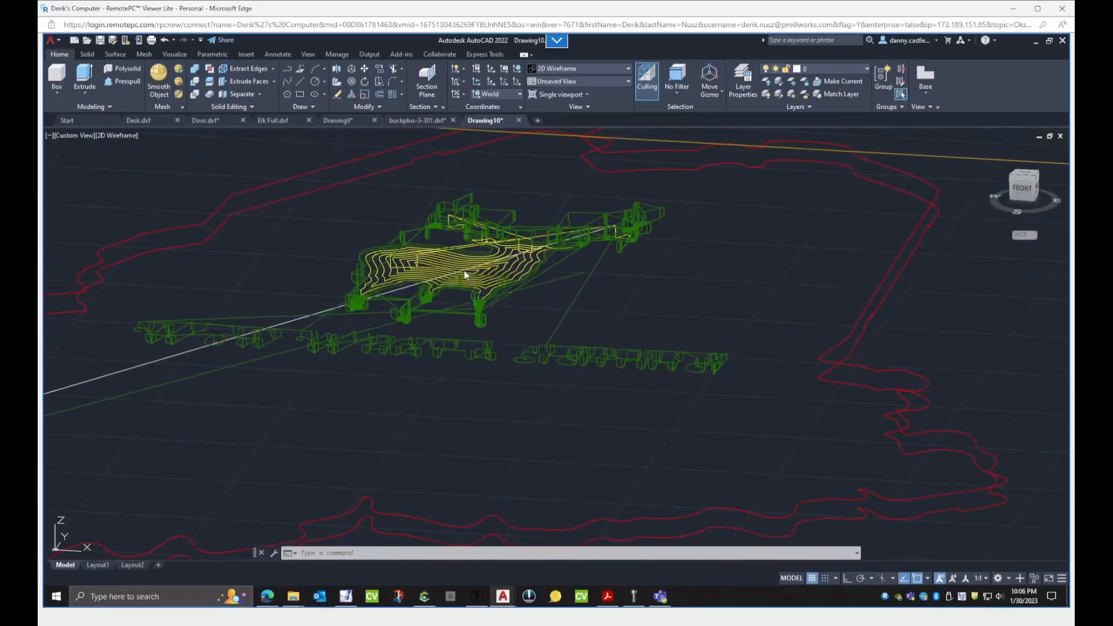
{"action": "scroll", "coordinate": [467, 278], "scroll_direction": "up", "scroll_amount": 6}
{"action": "scroll", "coordinate": [434, 281], "scroll_direction": "down", "scroll_amount": 4}
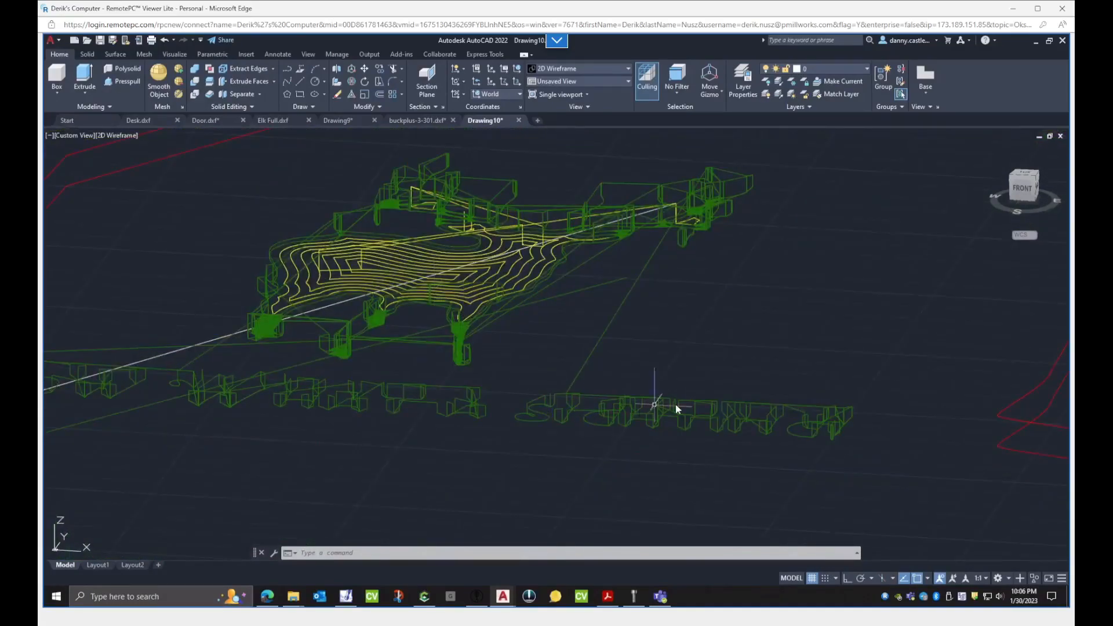
{"action": "scroll", "coordinate": [642, 426], "scroll_direction": "up", "scroll_amount": 2}
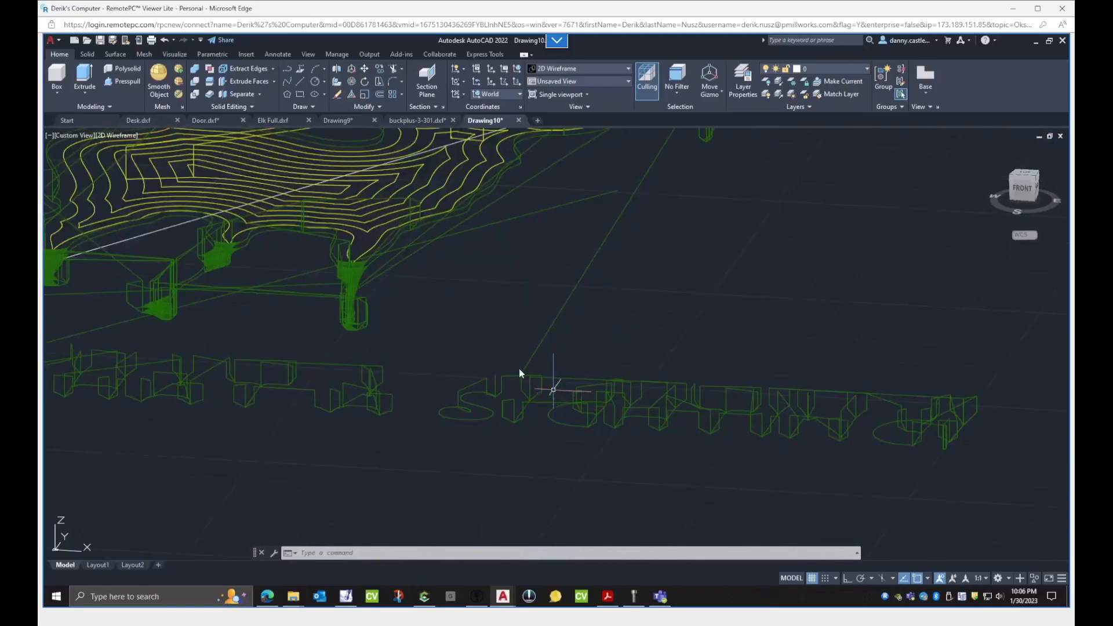
{"action": "scroll", "coordinate": [521, 379], "scroll_direction": "down", "scroll_amount": 5}
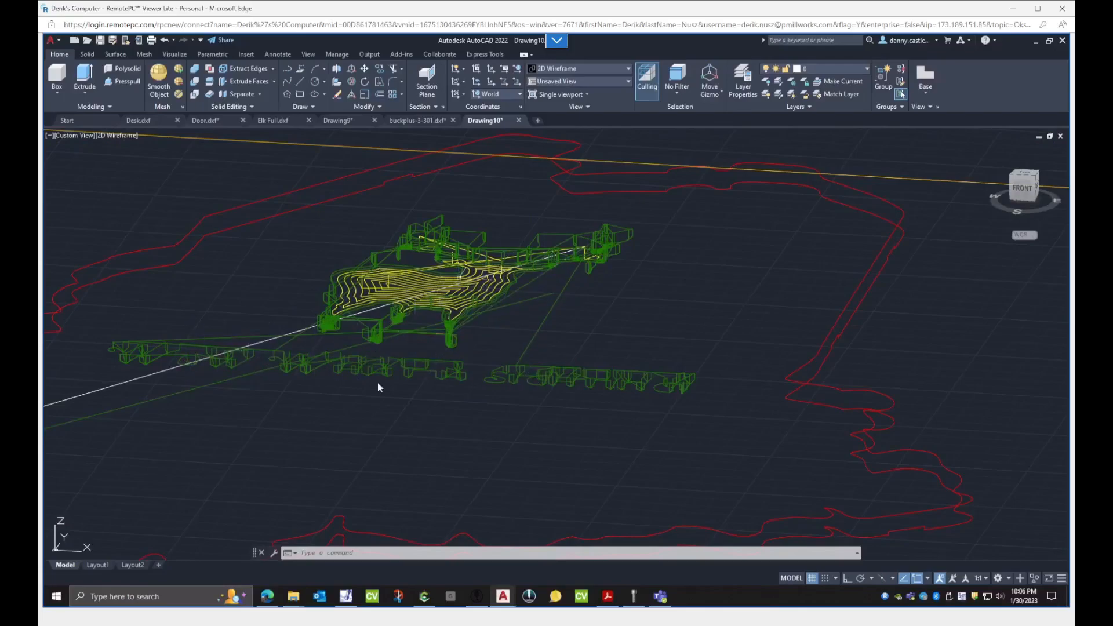
{"action": "scroll", "coordinate": [550, 339], "scroll_direction": "down", "scroll_amount": 3}
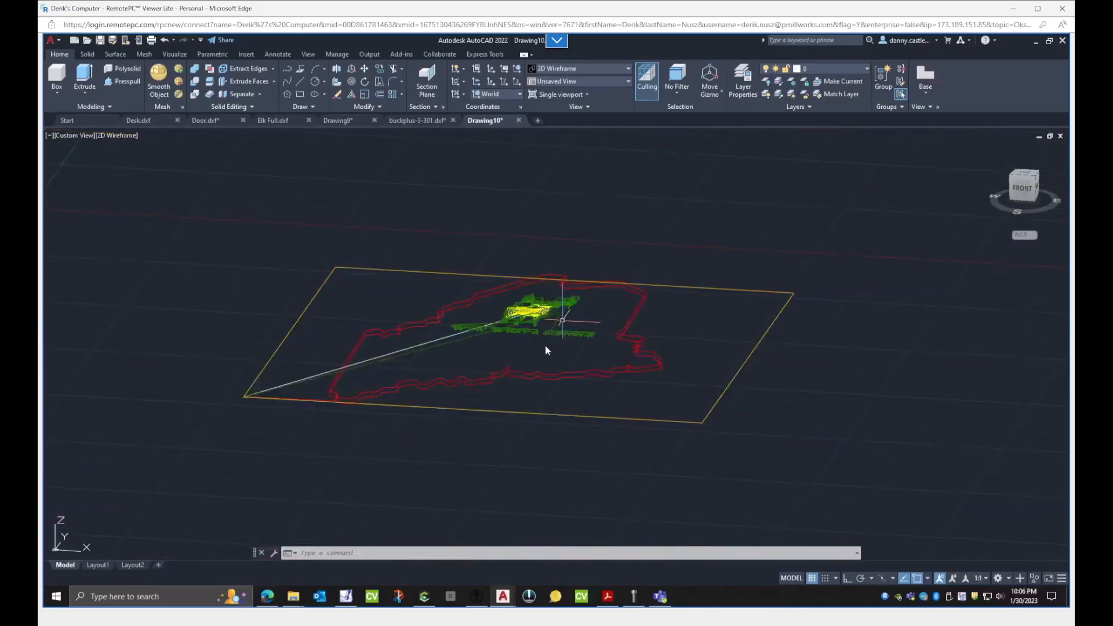
{"action": "scroll", "coordinate": [287, 404], "scroll_direction": "up", "scroll_amount": 6}
{"action": "scroll", "coordinate": [307, 409], "scroll_direction": "down", "scroll_amount": 6}
{"action": "middle_click_drag", "start_coordinate": [443, 326], "coordinate": [446, 381]}
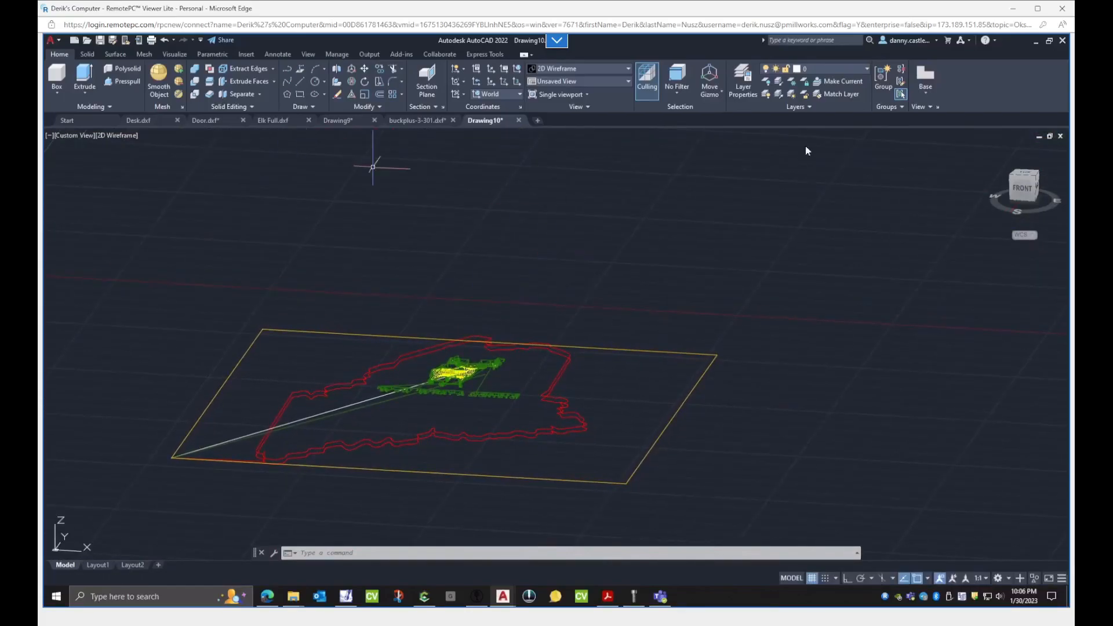
- Save the combined drawing in the Documents folder as buckplus.dxf in AutoCAD 2018 DXF format
{"action": "left_click", "coordinate": [99, 41]}
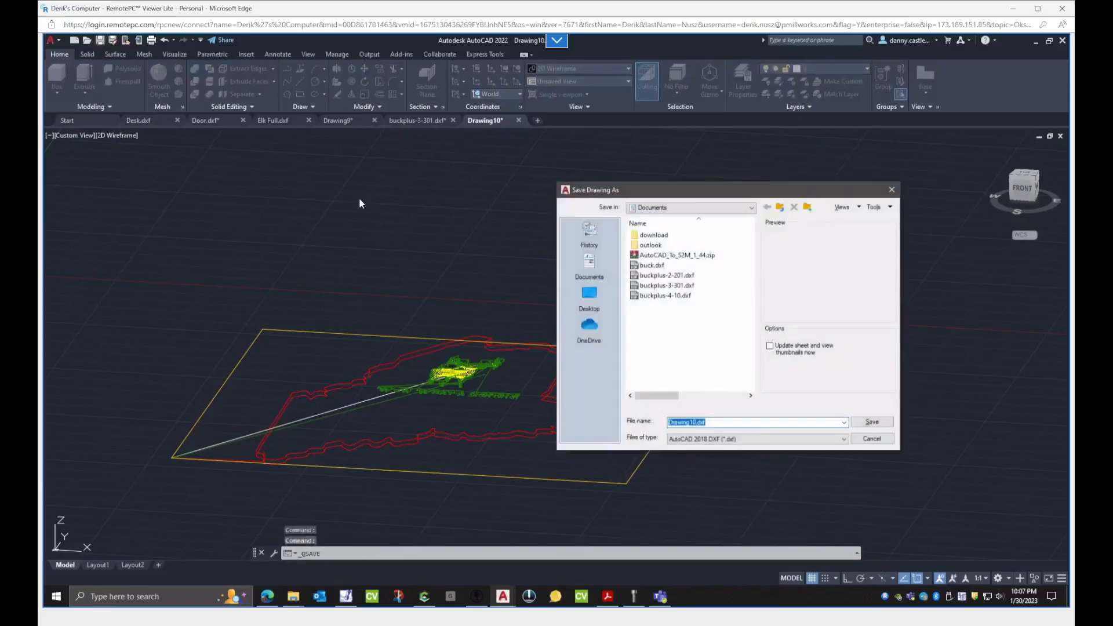
{"action": "left_click", "coordinate": [652, 265]}
{"action": "double_click", "coordinate": [682, 423]}
{"action": "left_click", "coordinate": [681, 423]}
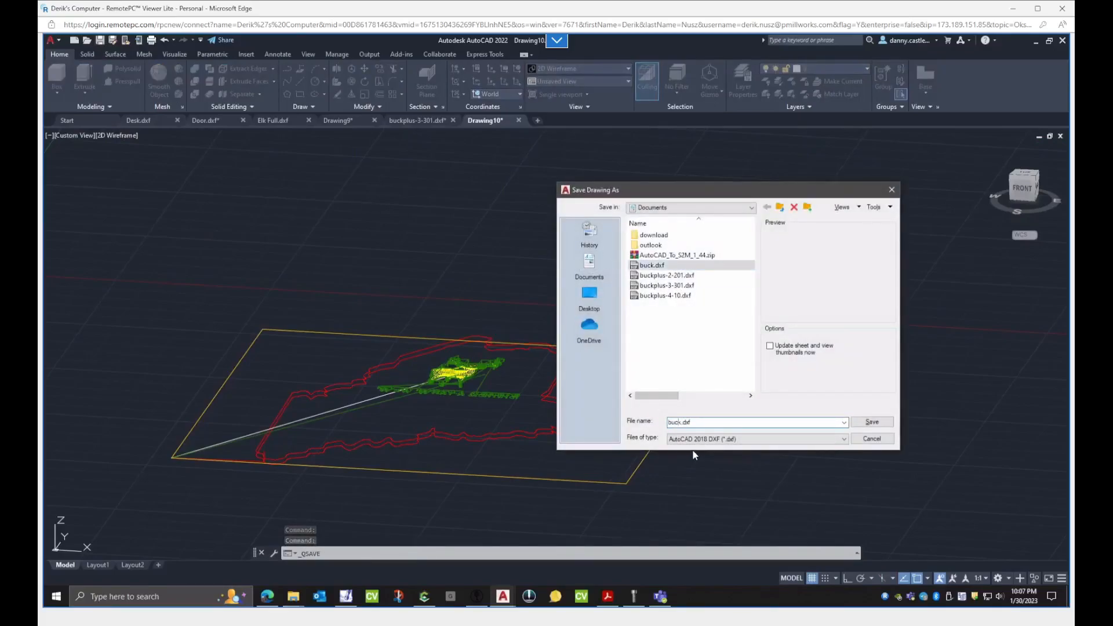
{"action": "type", "text": "plus"}
{"action": "key", "text": "Return"}
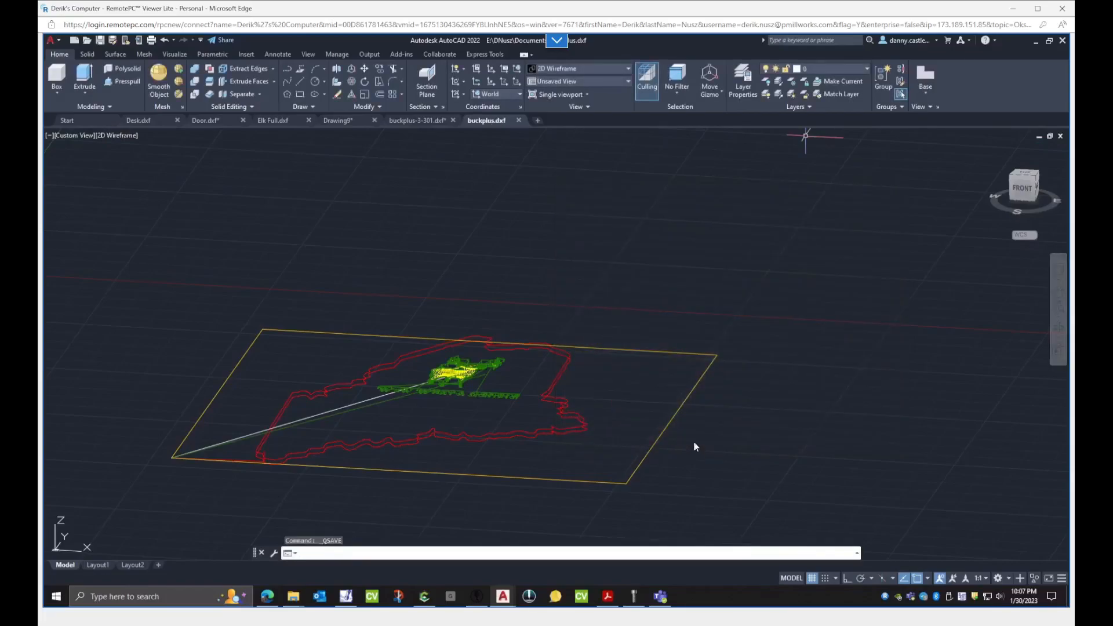
- Switch to woodWOP and import the buckplus CAD drawing as a new program
{"action": "left_click", "coordinate": [354, 602]}
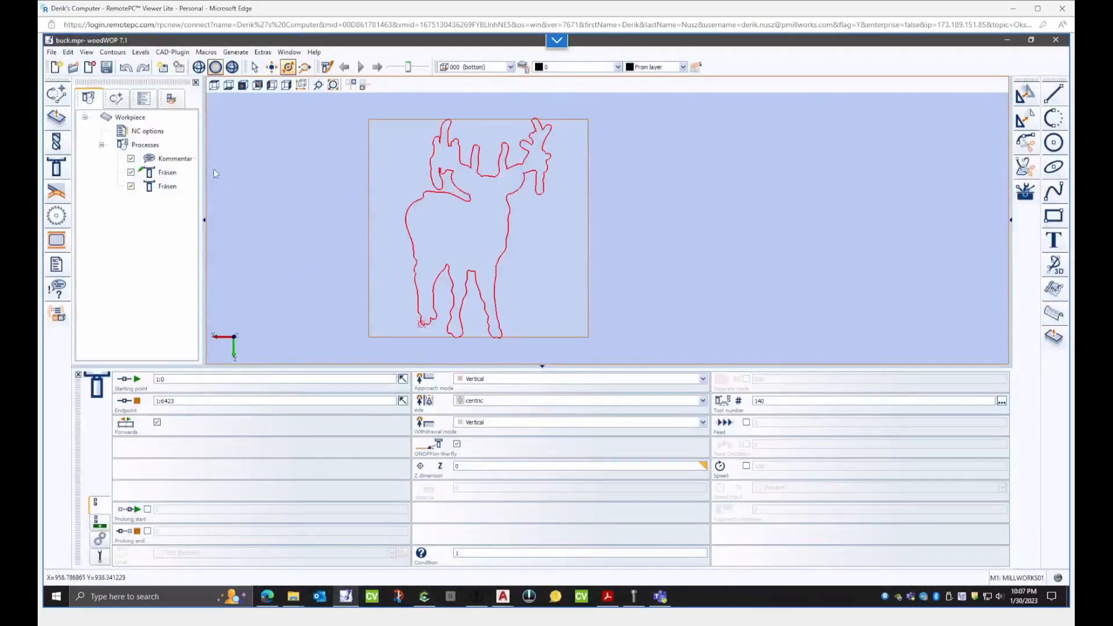
{"action": "left_click", "coordinate": [52, 52]}
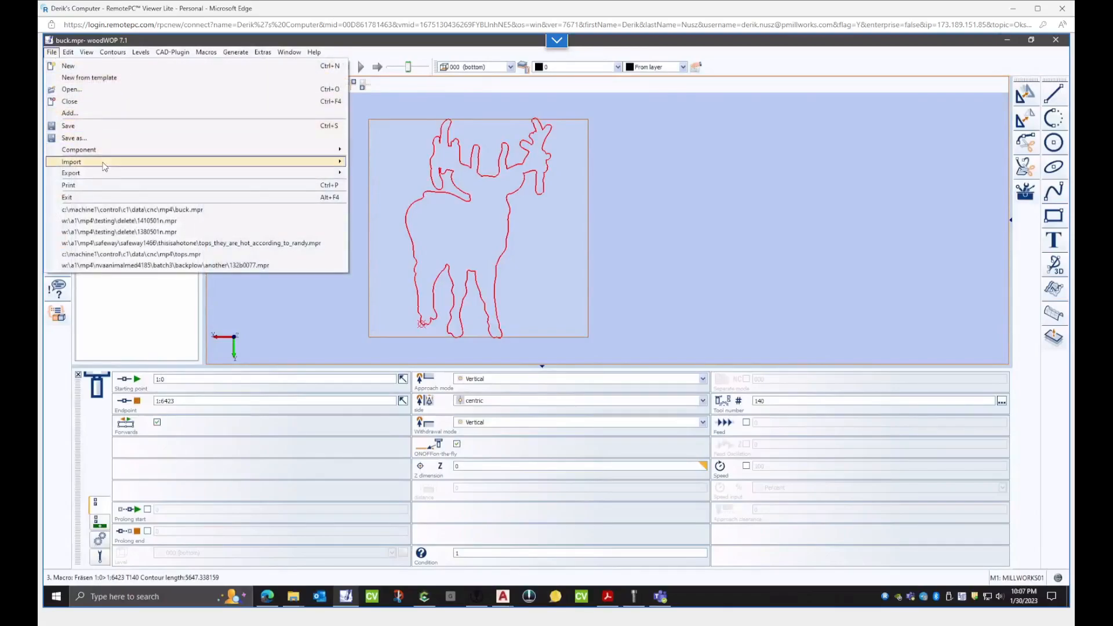
{"action": "mouse_move", "coordinate": [289, 149]}
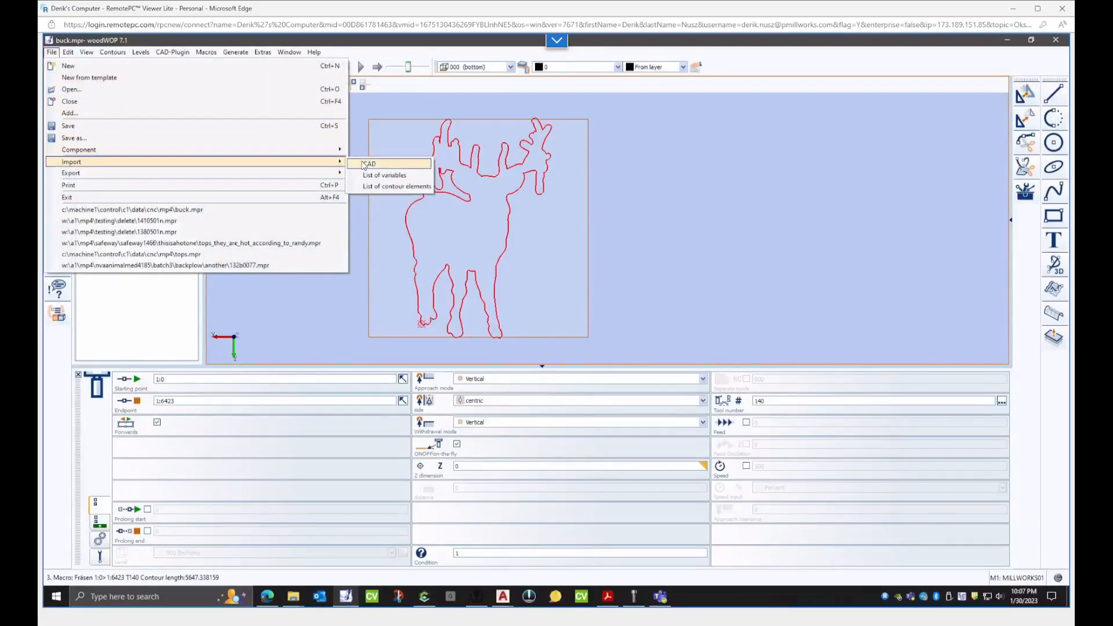
{"action": "left_click", "coordinate": [364, 165]}
{"action": "double_click", "coordinate": [277, 315]}
{"action": "left_click", "coordinate": [569, 352]}
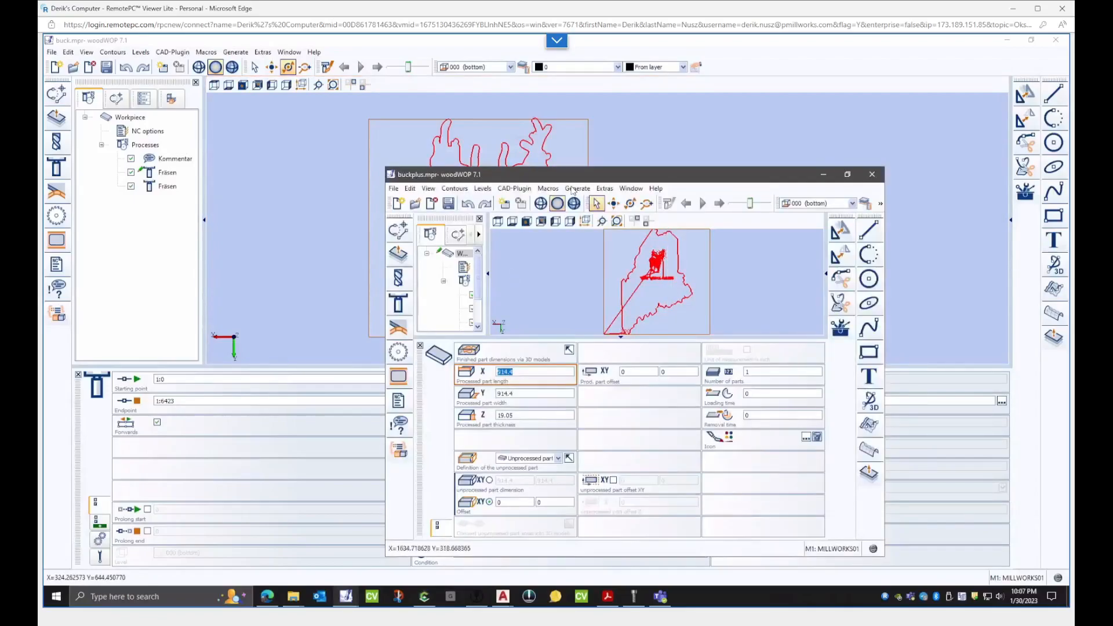
- Minimize the buck.mpr window, then maximize buckplus.mpr and widen its process tree until the operation names are readable
{"action": "left_click", "coordinate": [1006, 40]}
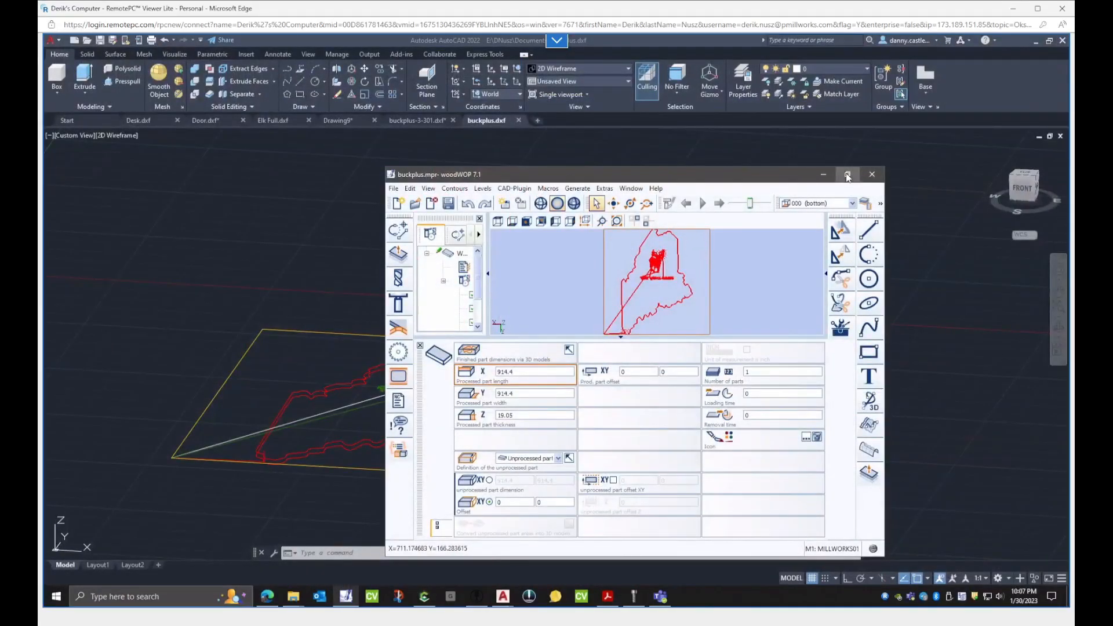
{"action": "left_click", "coordinate": [847, 175]}
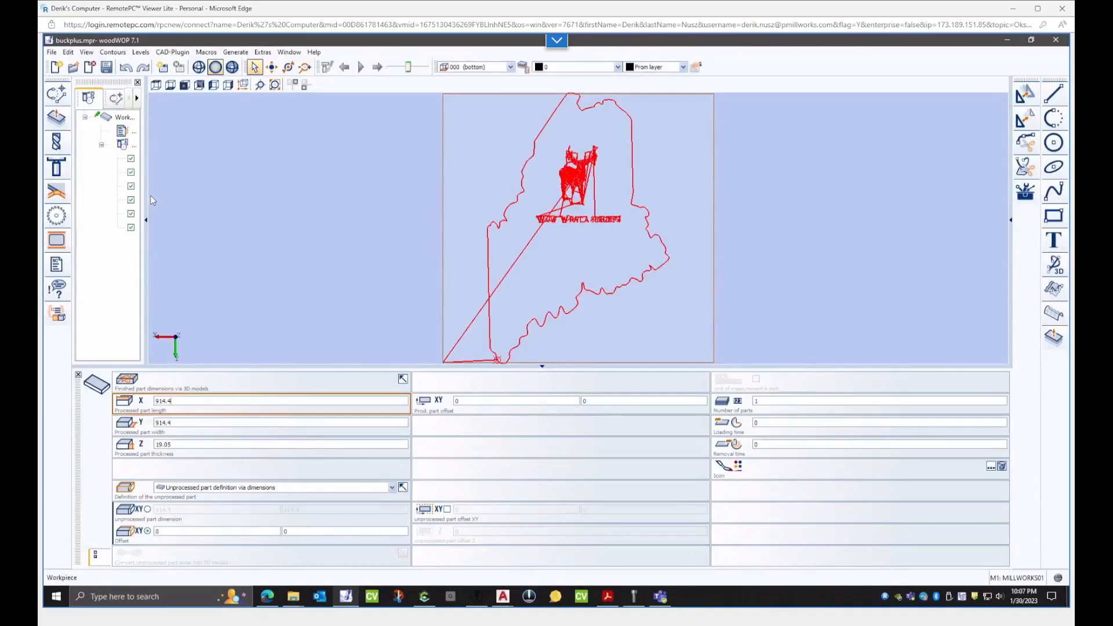
{"action": "left_click", "coordinate": [158, 257]}
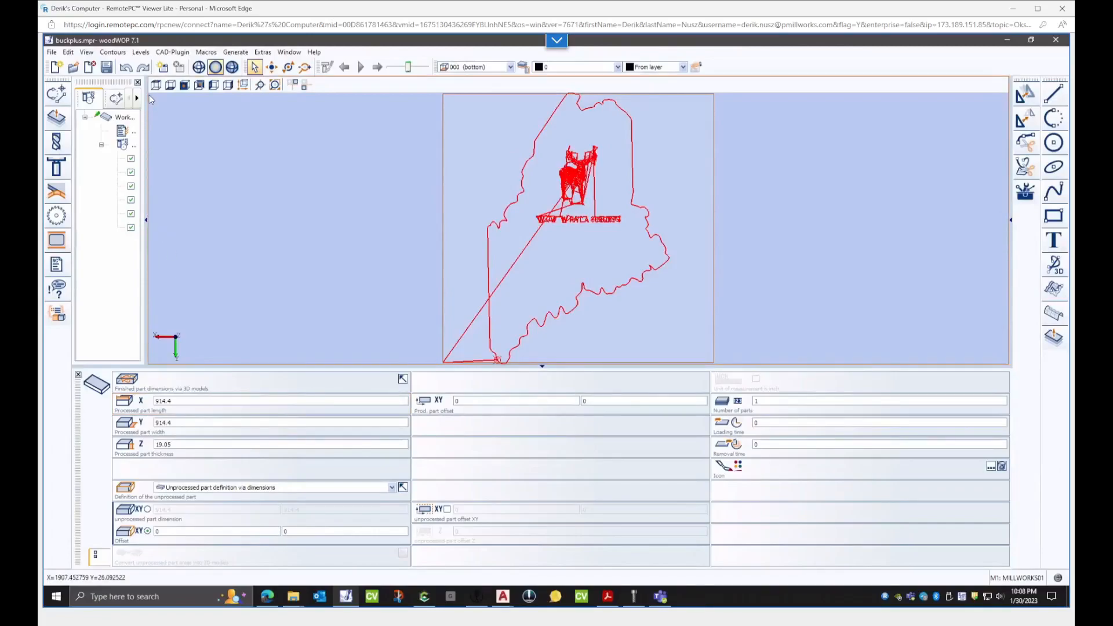
{"action": "left_click_drag", "start_coordinate": [145, 122], "coordinate": [211, 139]}
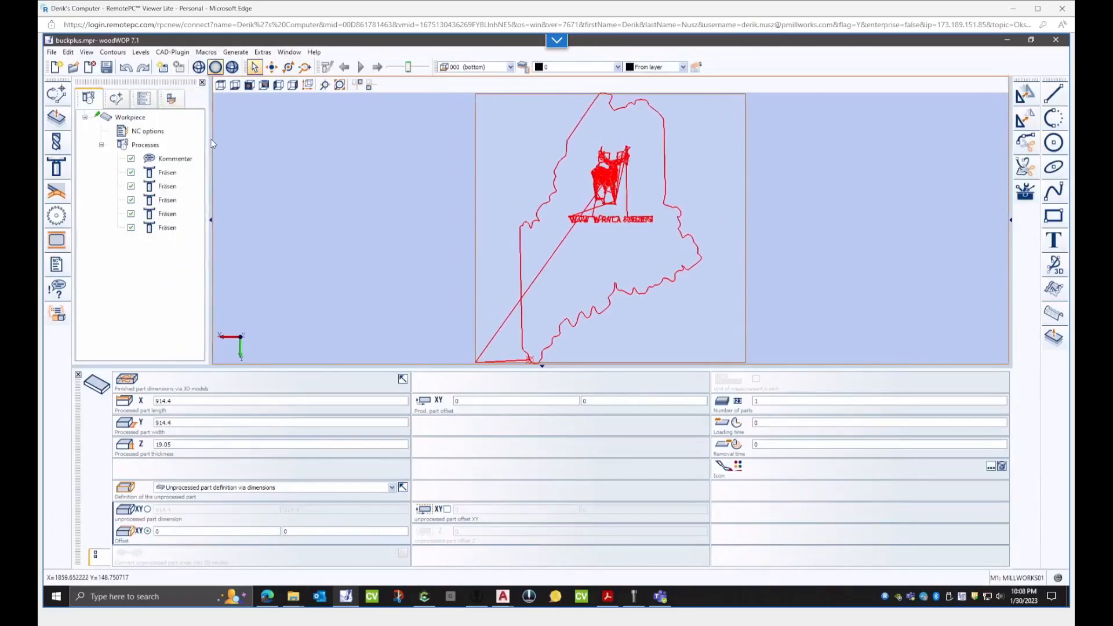
- Set the Z dimension of the first Fräsen process, which uses tool 151, to @0
{"action": "left_click", "coordinate": [179, 173]}
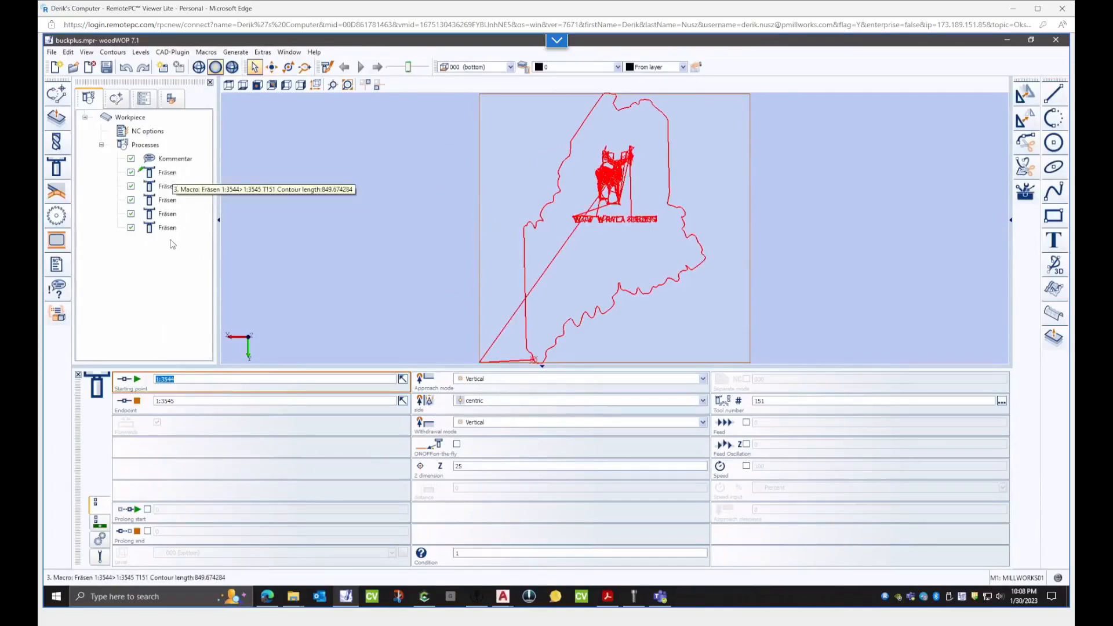
{"action": "left_click", "coordinate": [168, 173]}
{"action": "left_click", "coordinate": [465, 471]}
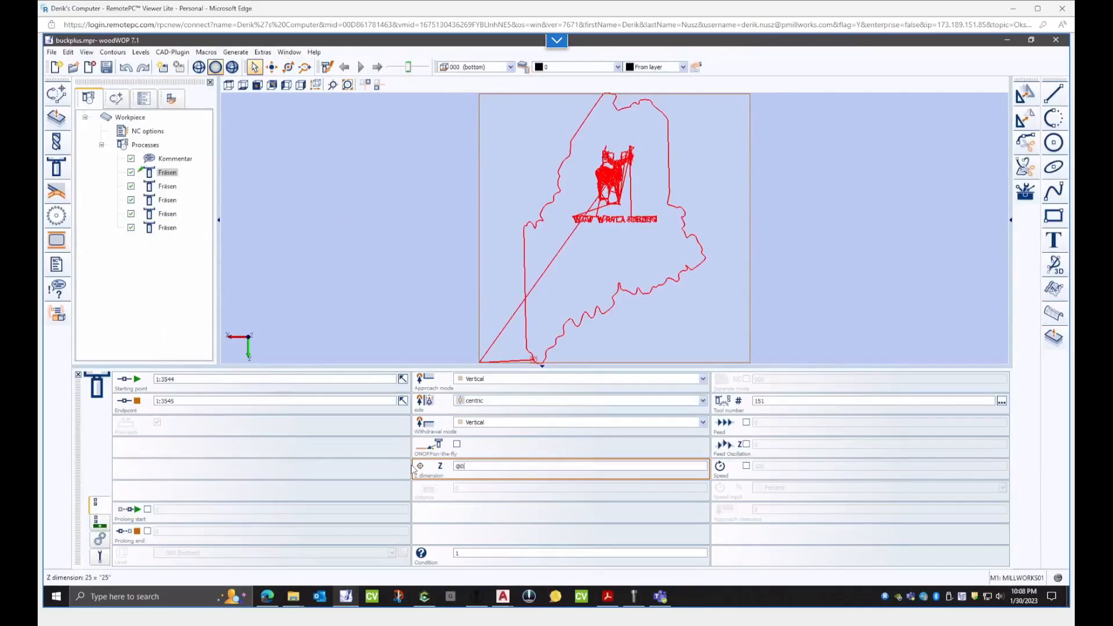
- Examine the Z values of contour 1 at line elements 1:1 and 1:5 and at start point 1:0
{"action": "scroll", "coordinate": [614, 201], "scroll_direction": "up", "scroll_amount": 1}
{"action": "scroll", "coordinate": [614, 201], "scroll_direction": "up", "scroll_amount": 5}
{"action": "left_click", "coordinate": [116, 99]}
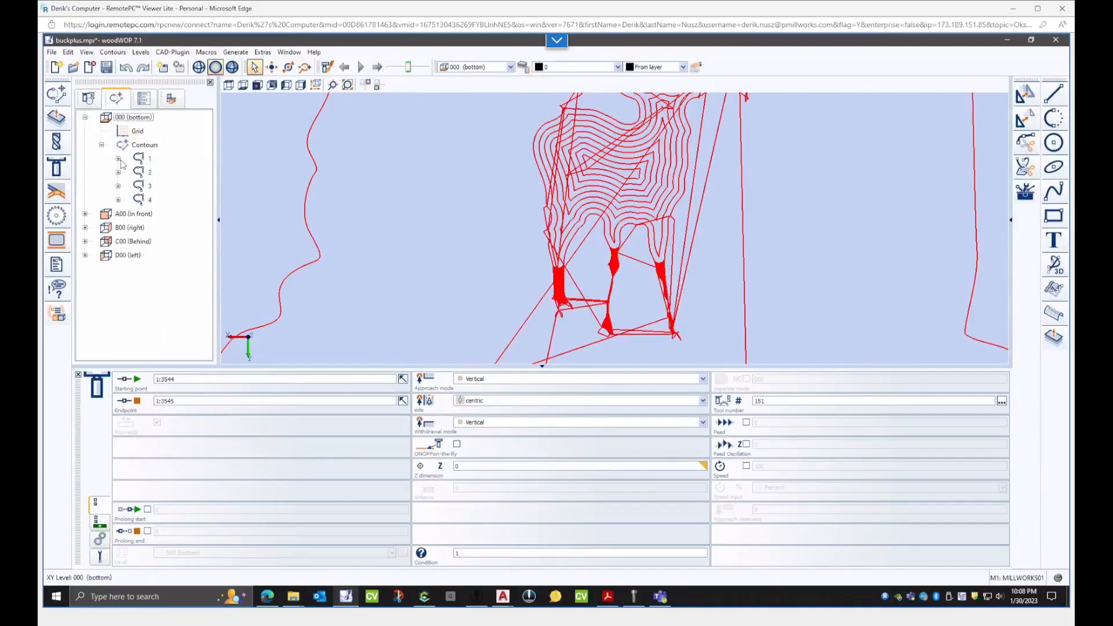
{"action": "left_click", "coordinate": [119, 159]}
{"action": "left_click", "coordinate": [169, 186]}
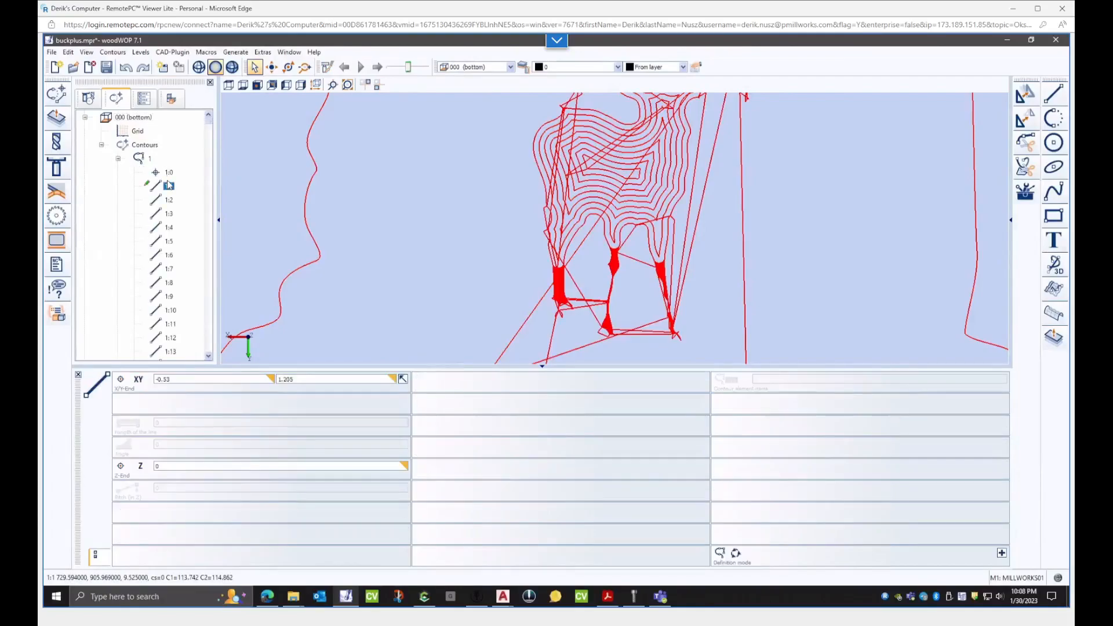
{"action": "left_click", "coordinate": [169, 241]}
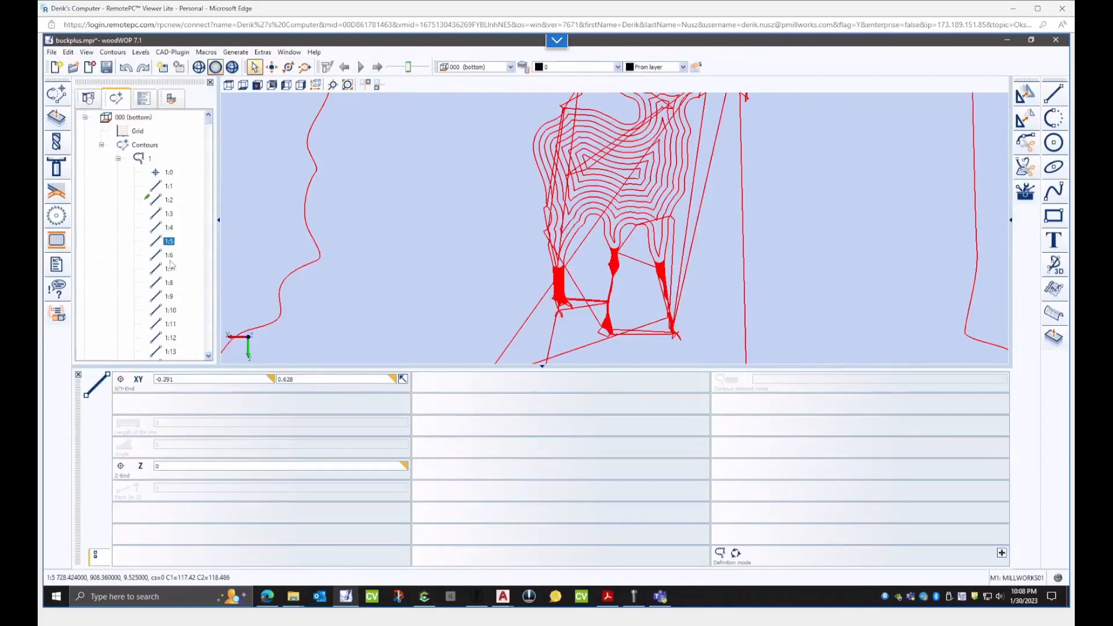
{"action": "left_click", "coordinate": [198, 466]}
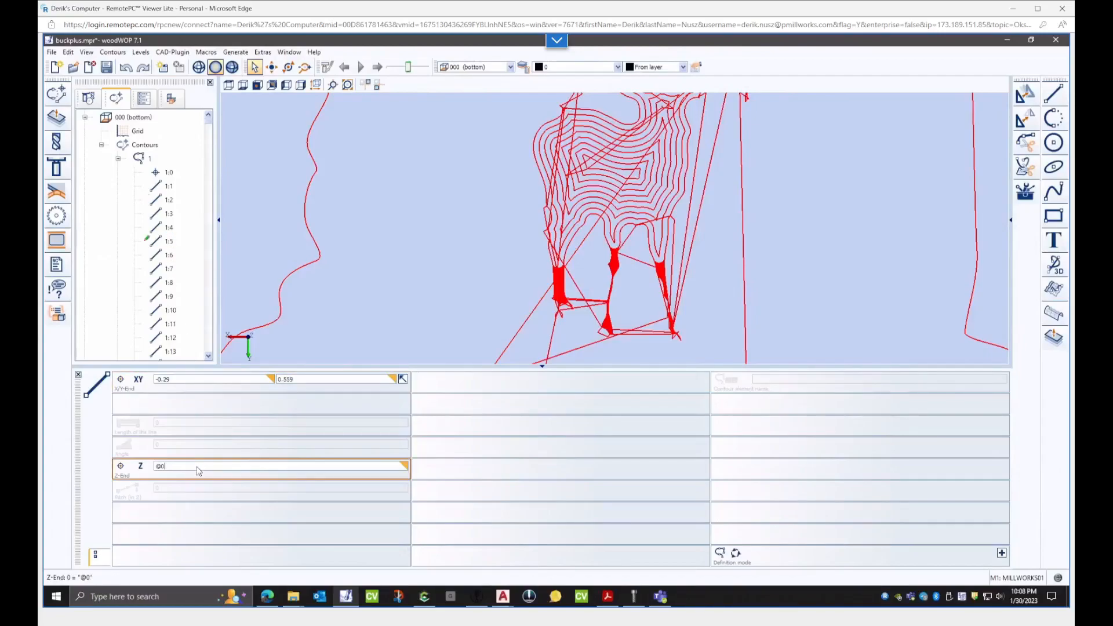
{"action": "left_click", "coordinate": [169, 173]}
{"action": "left_click", "coordinate": [186, 426]}
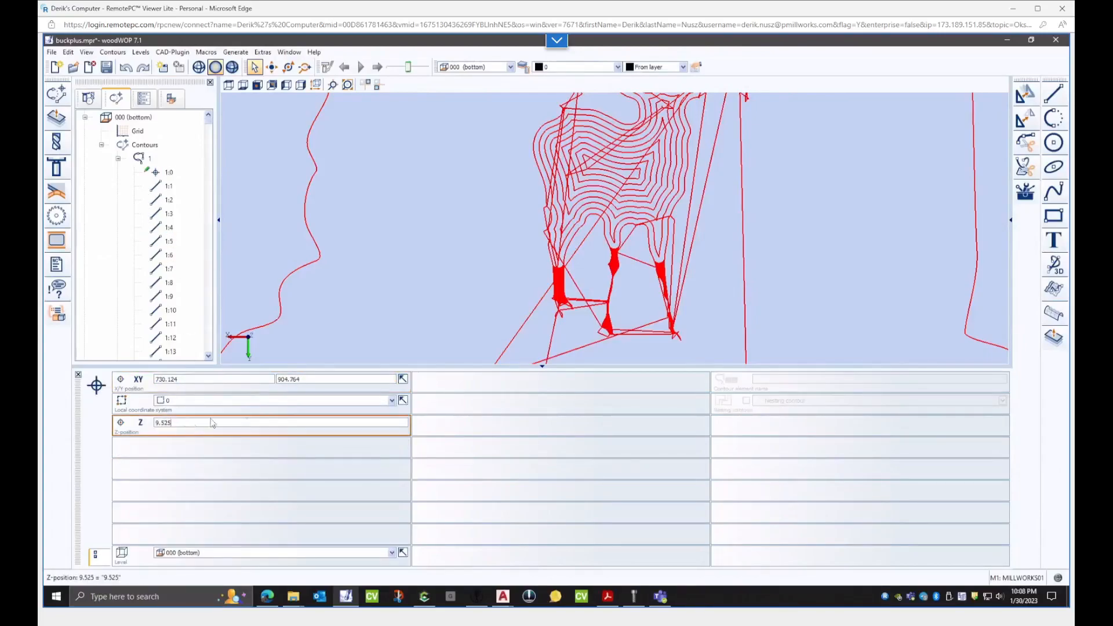
- Examine contour 1's start point at the sheet corner and its line elements 1:2 and 1:4
{"action": "scroll", "coordinate": [550, 267], "scroll_direction": "down", "scroll_amount": 4}
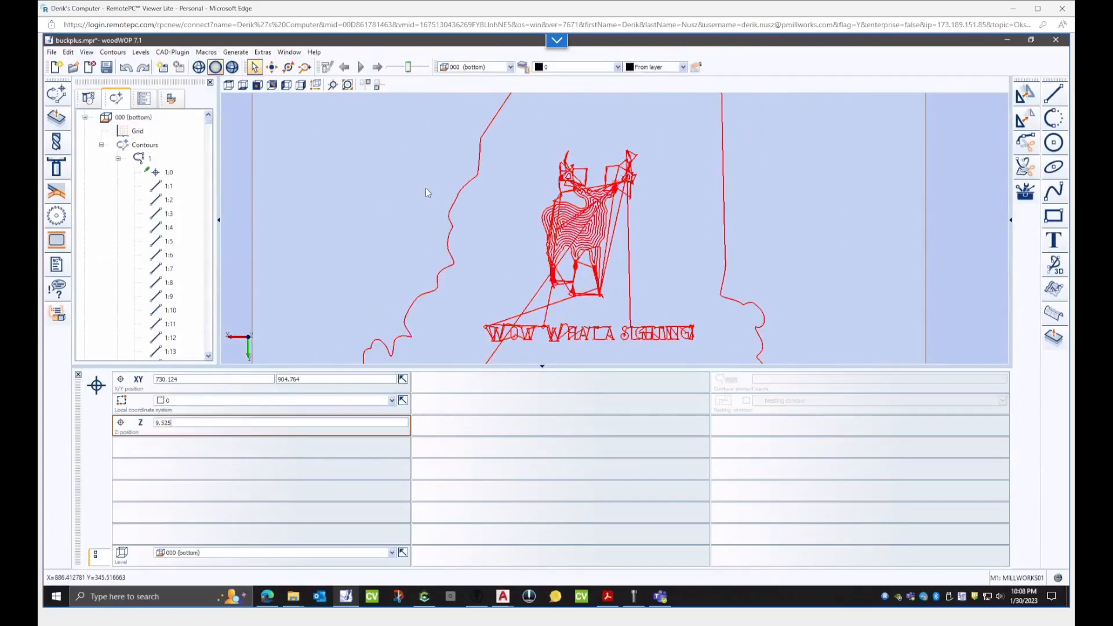
{"action": "scroll", "coordinate": [453, 285], "scroll_direction": "down", "scroll_amount": 5}
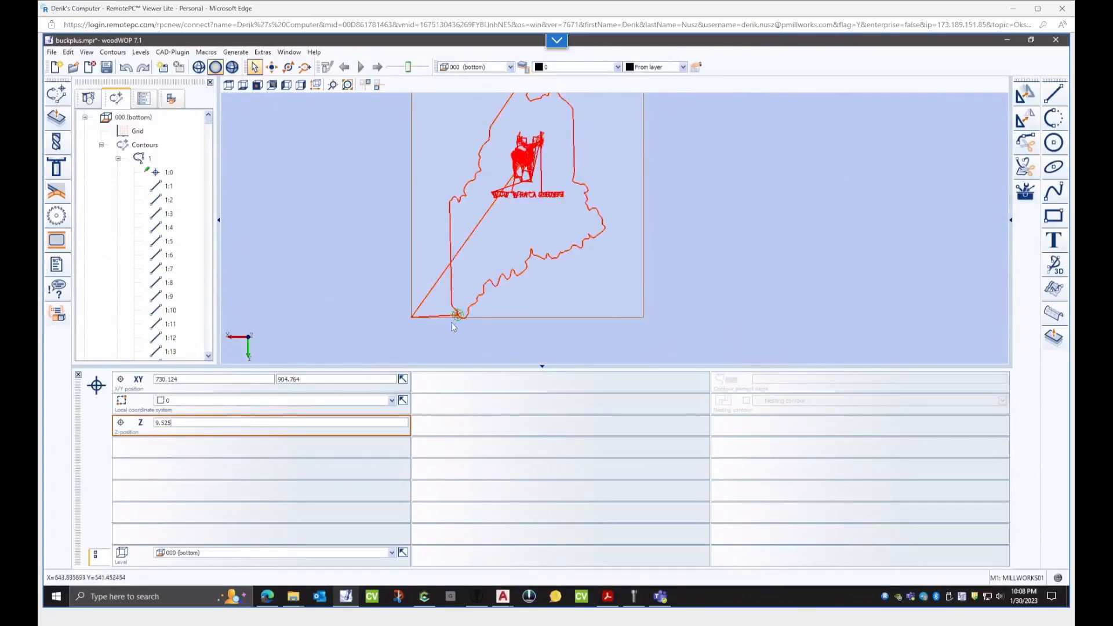
{"action": "scroll", "coordinate": [458, 314], "scroll_direction": "up", "scroll_amount": 8}
{"action": "scroll", "coordinate": [470, 302], "scroll_direction": "up", "scroll_amount": 6}
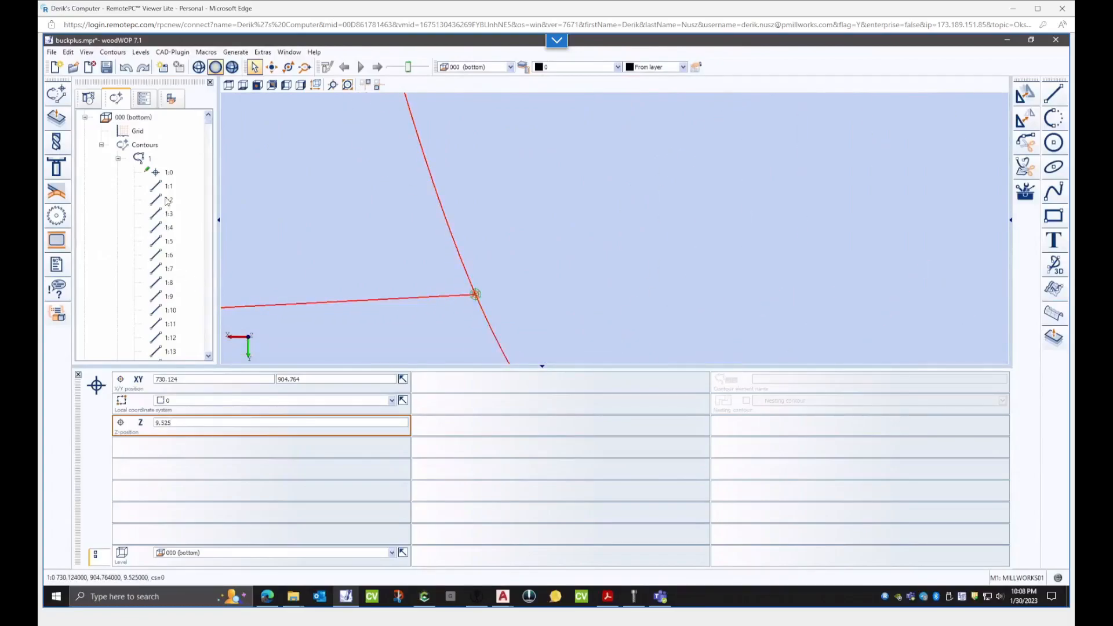
{"action": "left_click", "coordinate": [169, 228]}
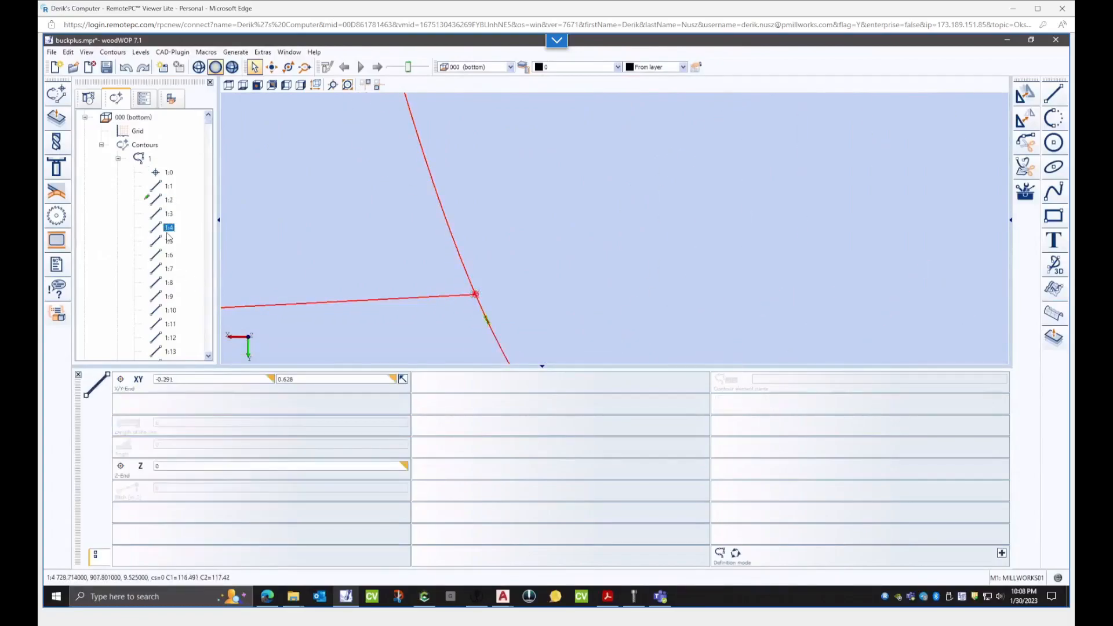
- Collapse contour 1 and open the first Fräsen process, which uses tool 151, to review its settings
{"action": "left_click", "coordinate": [118, 158]}
{"action": "left_click", "coordinate": [95, 106]}
{"action": "left_click", "coordinate": [163, 174]}
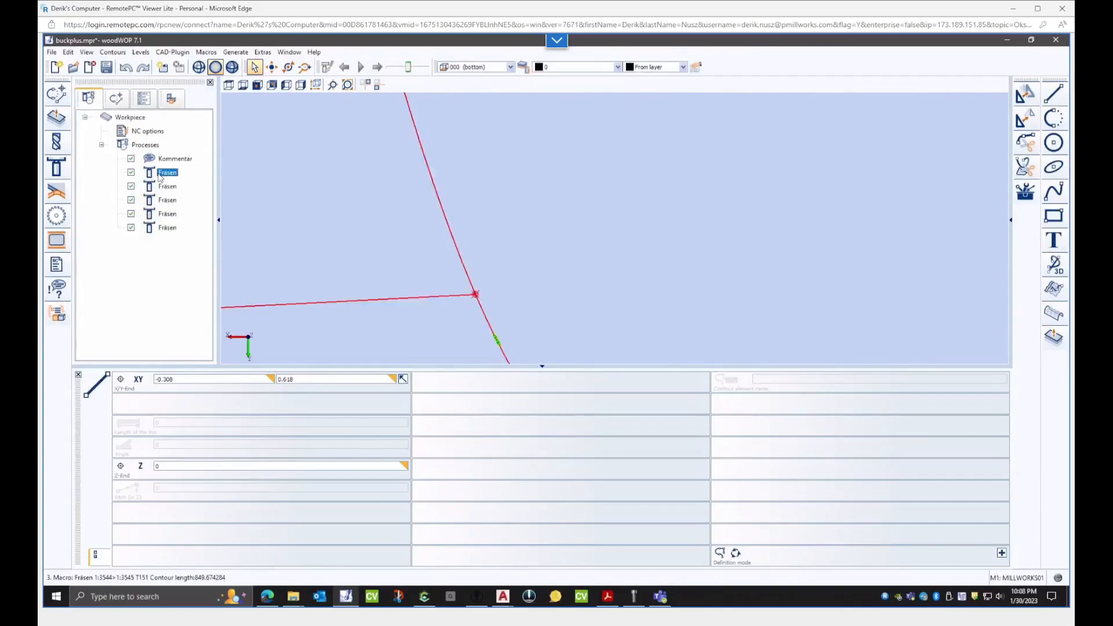
{"action": "scroll", "coordinate": [432, 304], "scroll_direction": "down", "scroll_amount": 5}
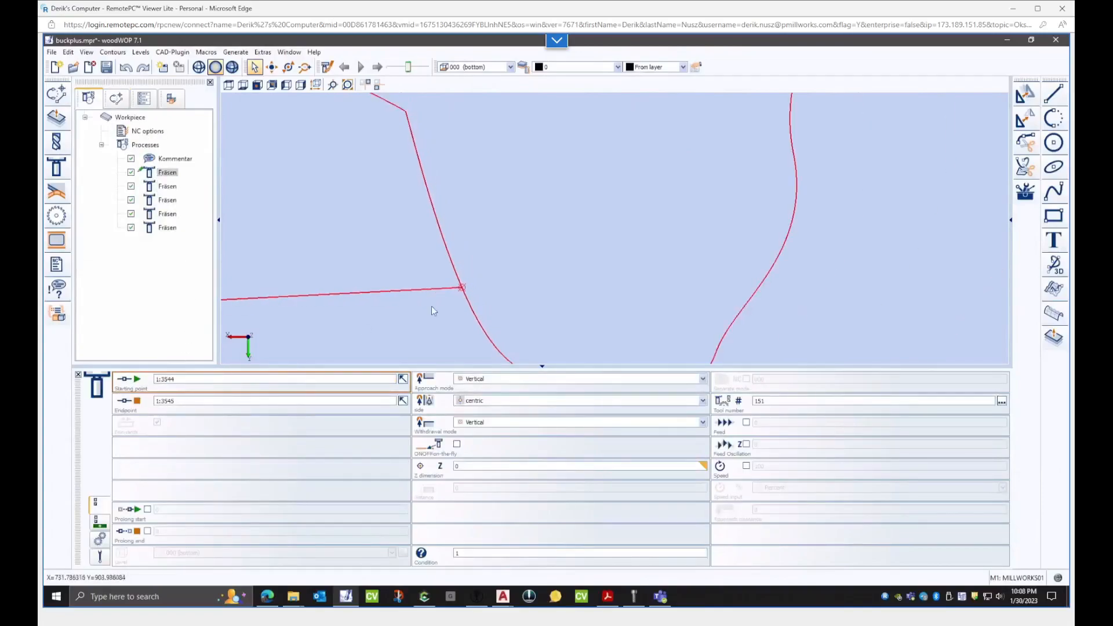
{"action": "scroll", "coordinate": [433, 318], "scroll_direction": "down", "scroll_amount": 4}
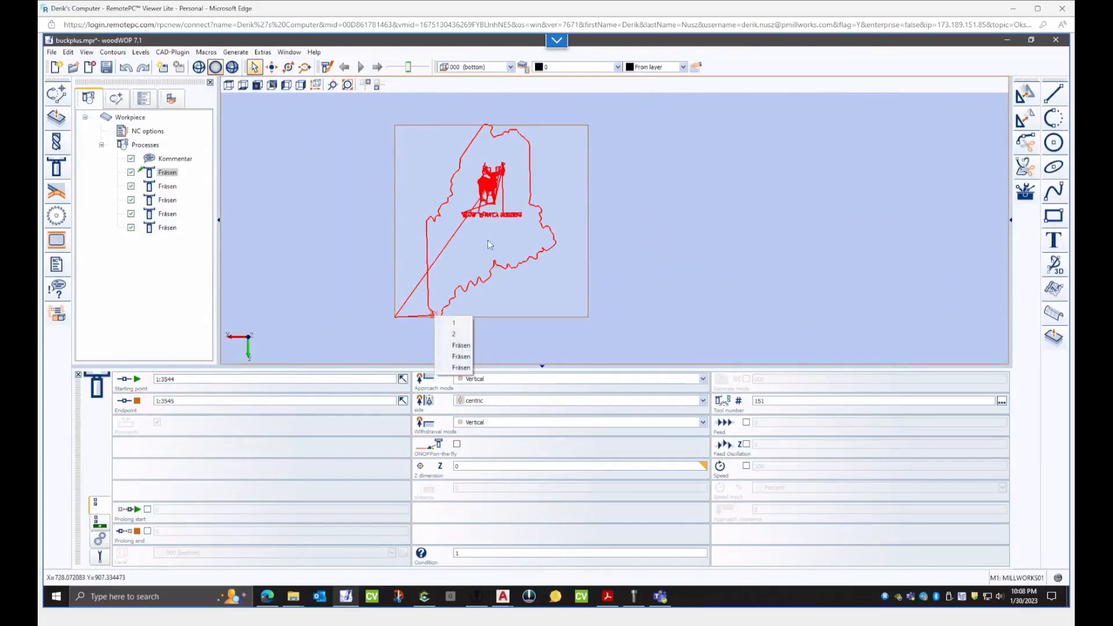
- Examine how contour 1 and the lines from the sheet corner connect the deer, the lettering and the Maine outline
{"action": "left_click", "coordinate": [458, 334]}
{"action": "scroll", "coordinate": [463, 283], "scroll_direction": "up", "scroll_amount": 2}
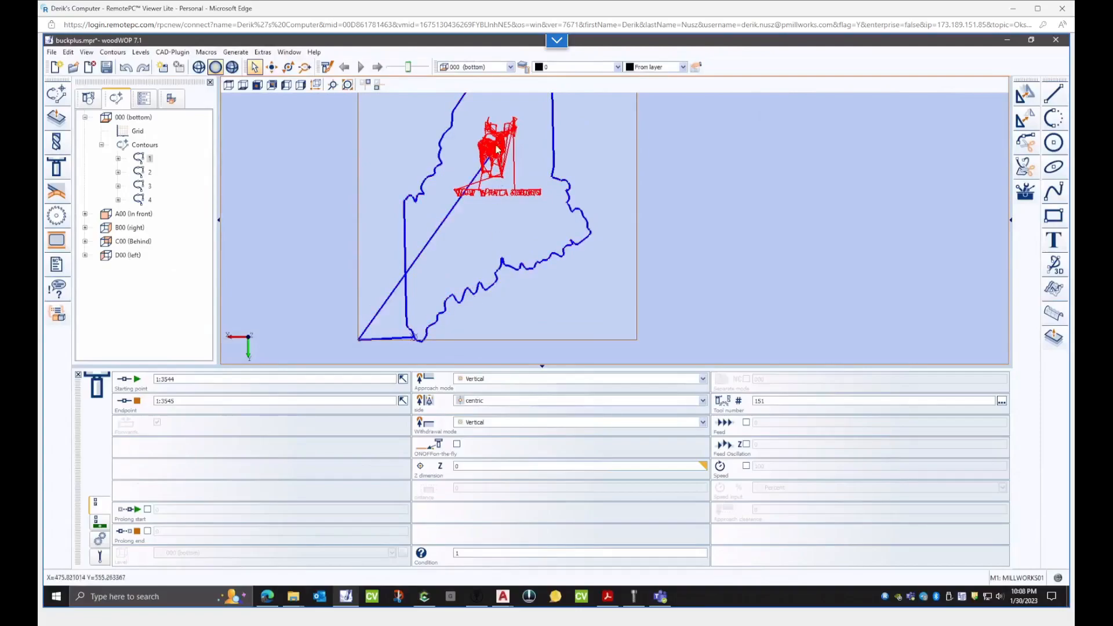
{"action": "scroll", "coordinate": [496, 154], "scroll_direction": "up", "scroll_amount": 5}
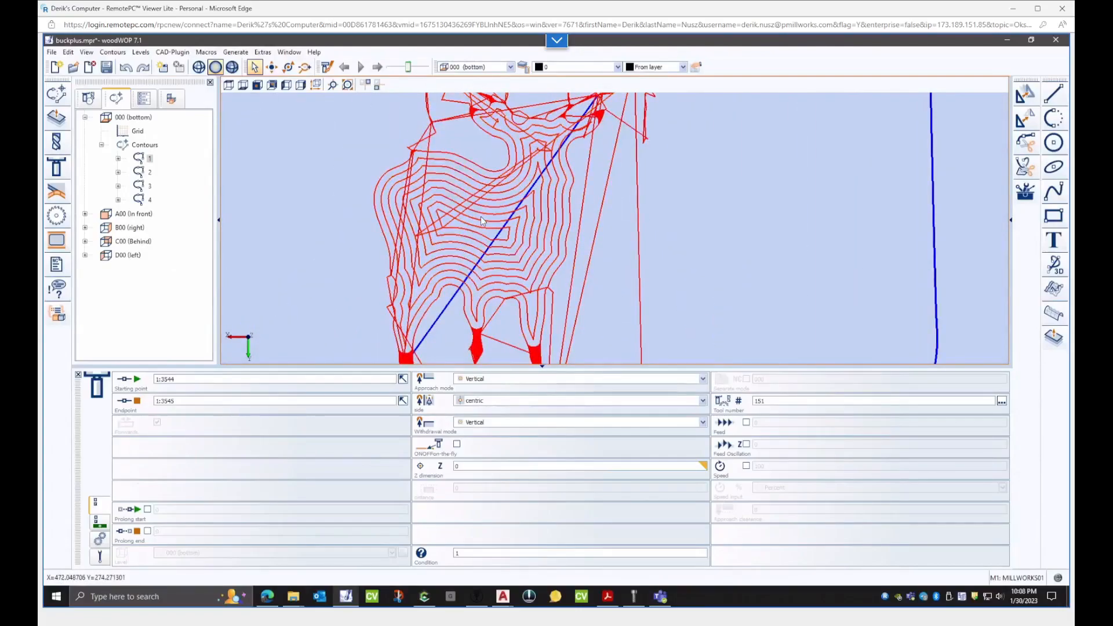
{"action": "scroll", "coordinate": [452, 210], "scroll_direction": "down", "scroll_amount": 4}
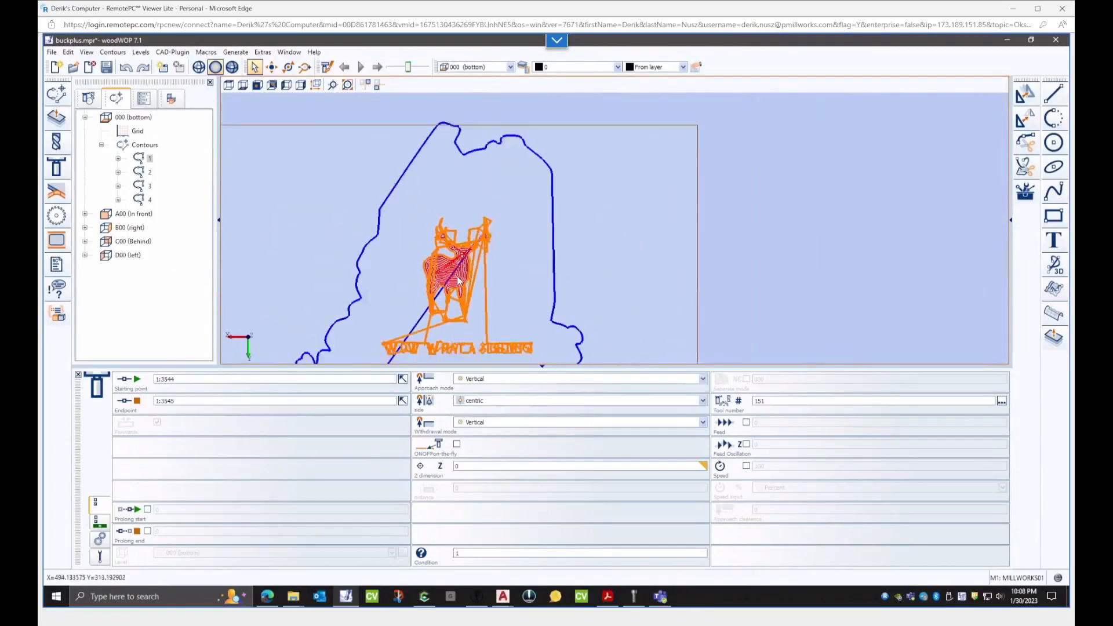
{"action": "scroll", "coordinate": [451, 213], "scroll_direction": "down", "scroll_amount": 2}
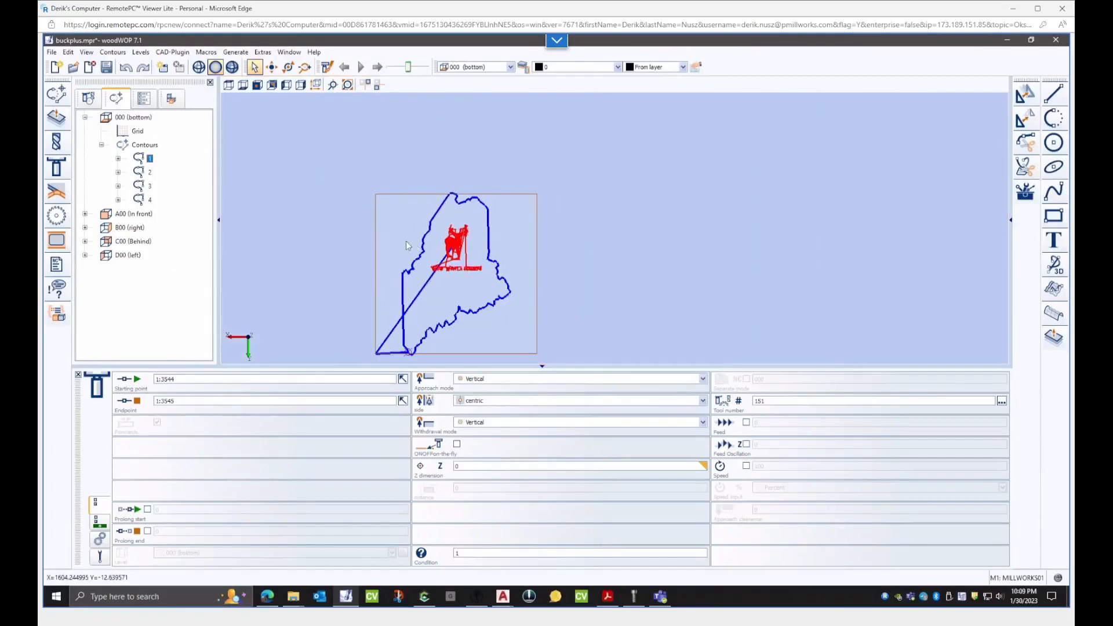
{"action": "scroll", "coordinate": [440, 253], "scroll_direction": "up", "scroll_amount": 5}
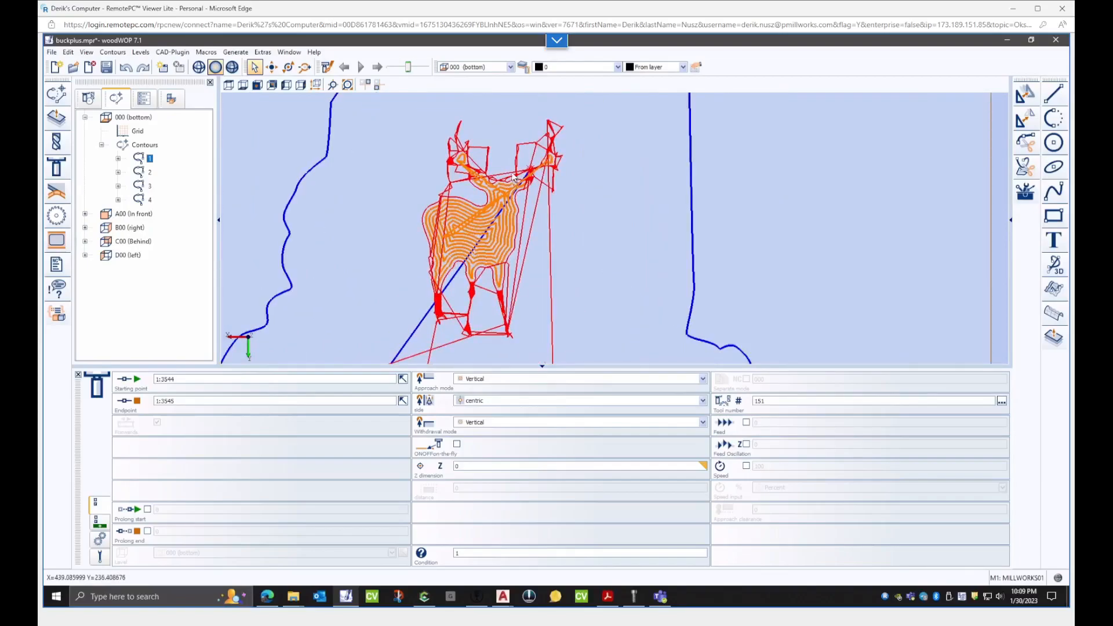
{"action": "scroll", "coordinate": [511, 200], "scroll_direction": "down", "scroll_amount": 3}
{"action": "scroll", "coordinate": [410, 318], "scroll_direction": "up", "scroll_amount": 1}
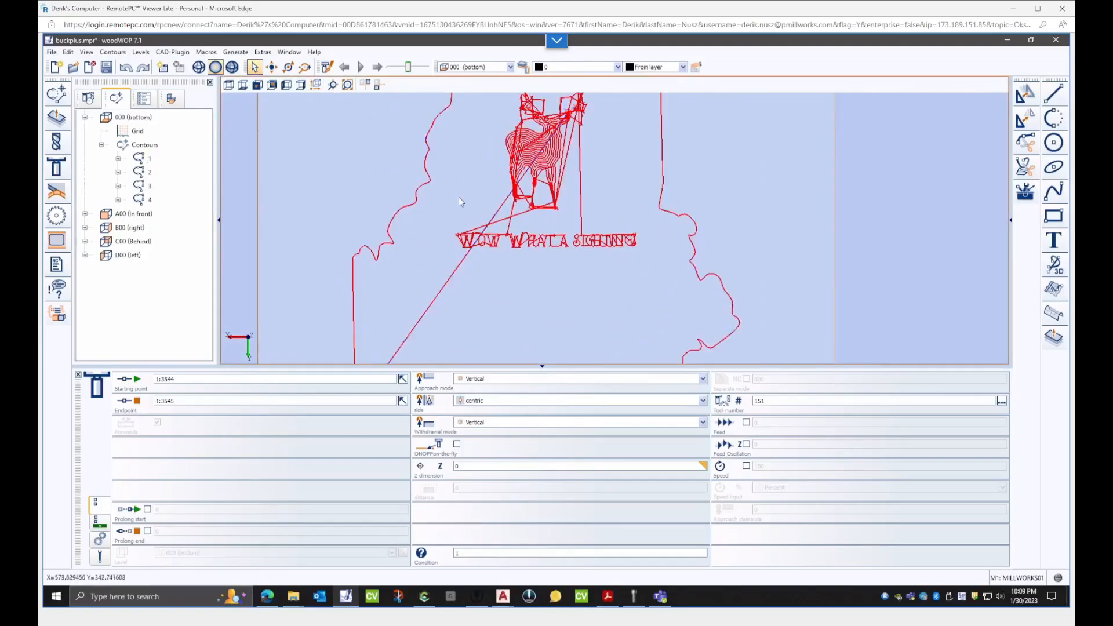
{"action": "scroll", "coordinate": [410, 299], "scroll_direction": "down", "scroll_amount": 2}
{"action": "scroll", "coordinate": [435, 255], "scroll_direction": "down", "scroll_amount": 1}
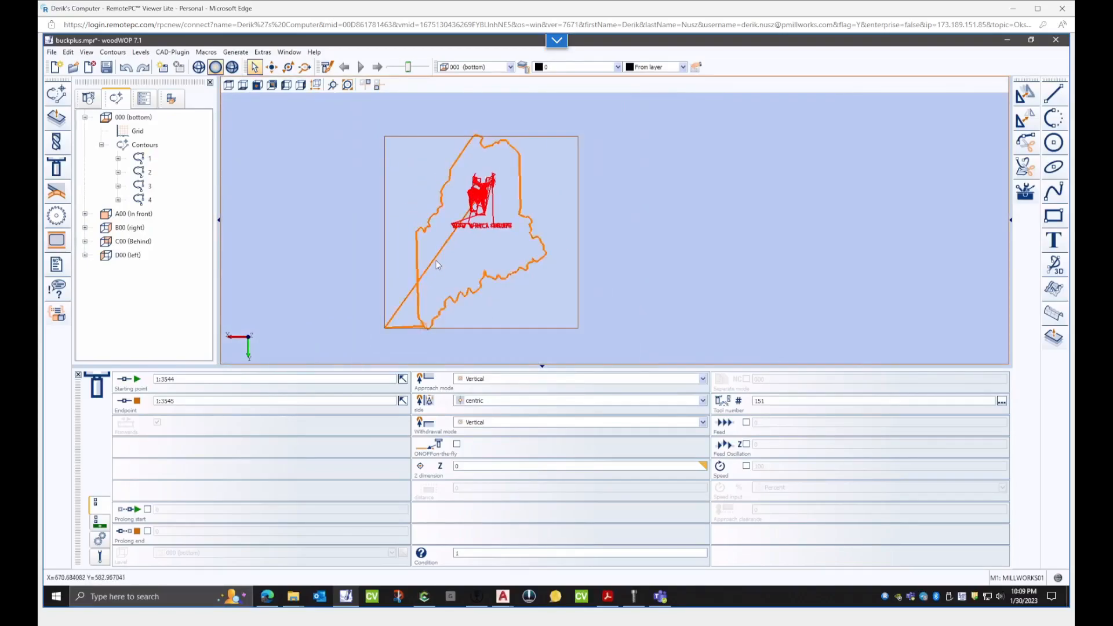
{"action": "scroll", "coordinate": [394, 314], "scroll_direction": "up", "scroll_amount": 3}
{"action": "scroll", "coordinate": [411, 272], "scroll_direction": "down", "scroll_amount": 5}
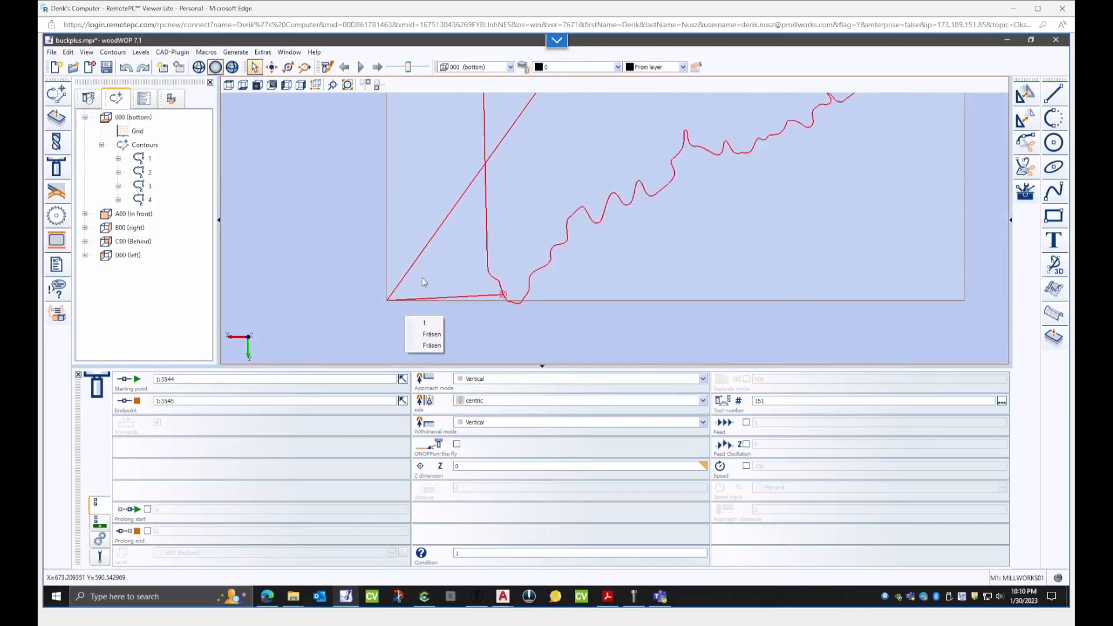
- Close the buckplus.mpr program without saving its changes and return to the AutoCAD drawing
{"action": "left_click", "coordinate": [1054, 40]}
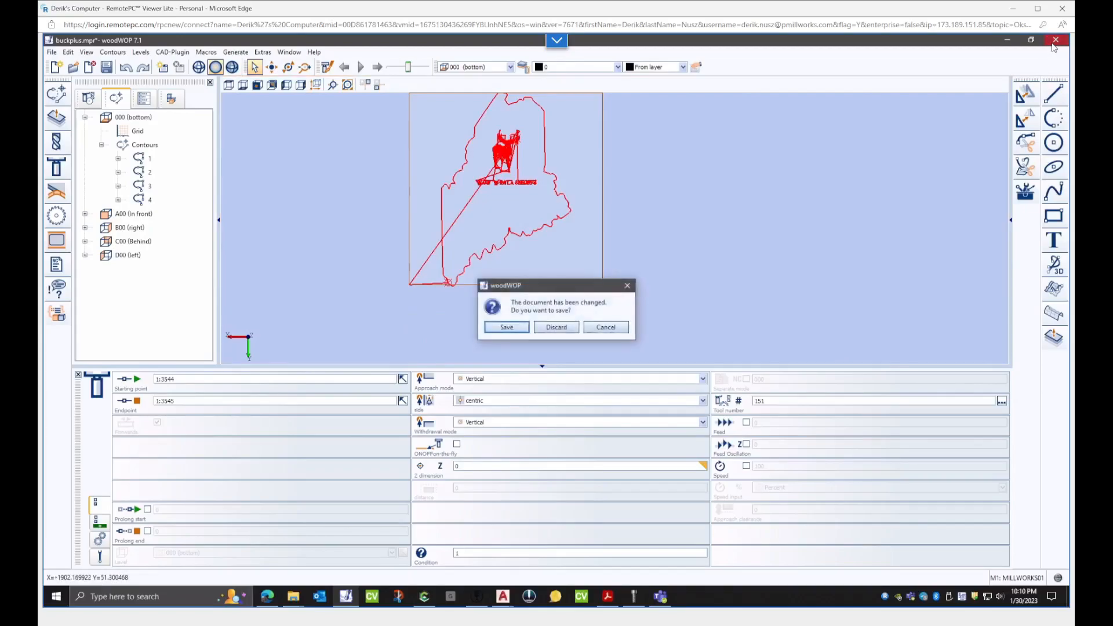
{"action": "left_click", "coordinate": [555, 329]}
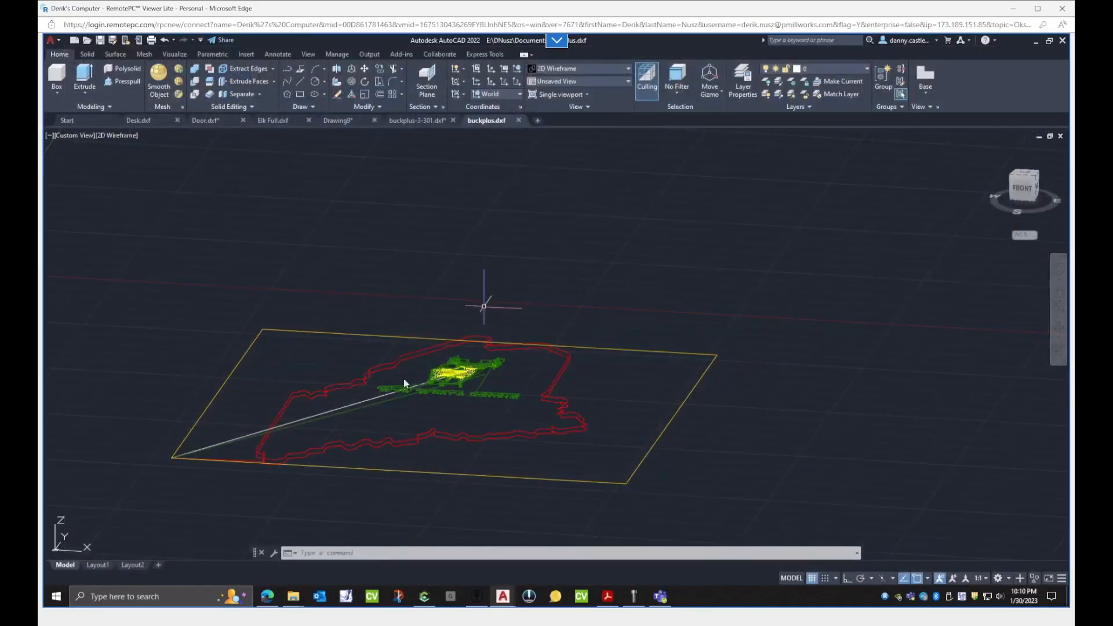
- Move the connecting lines running from the sheet corner to the deer and to the Maine outline onto layer 0
{"action": "scroll", "coordinate": [249, 422], "scroll_direction": "up", "scroll_amount": 5}
{"action": "left_click", "coordinate": [263, 381]}
{"action": "left_click", "coordinate": [203, 263]}
{"action": "scroll", "coordinate": [348, 295], "scroll_direction": "down", "scroll_amount": 4}
{"action": "scroll", "coordinate": [399, 350], "scroll_direction": "up", "scroll_amount": 4}
{"action": "middle_click_drag", "start_coordinate": [655, 163], "coordinate": [560, 303]}
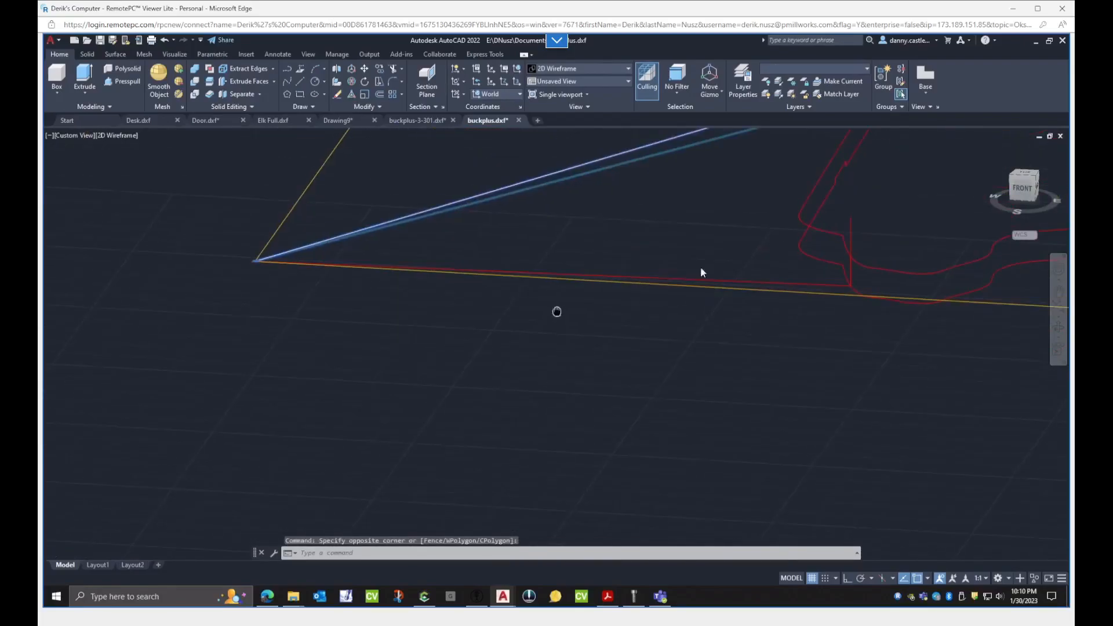
{"action": "left_click", "coordinate": [732, 284]}
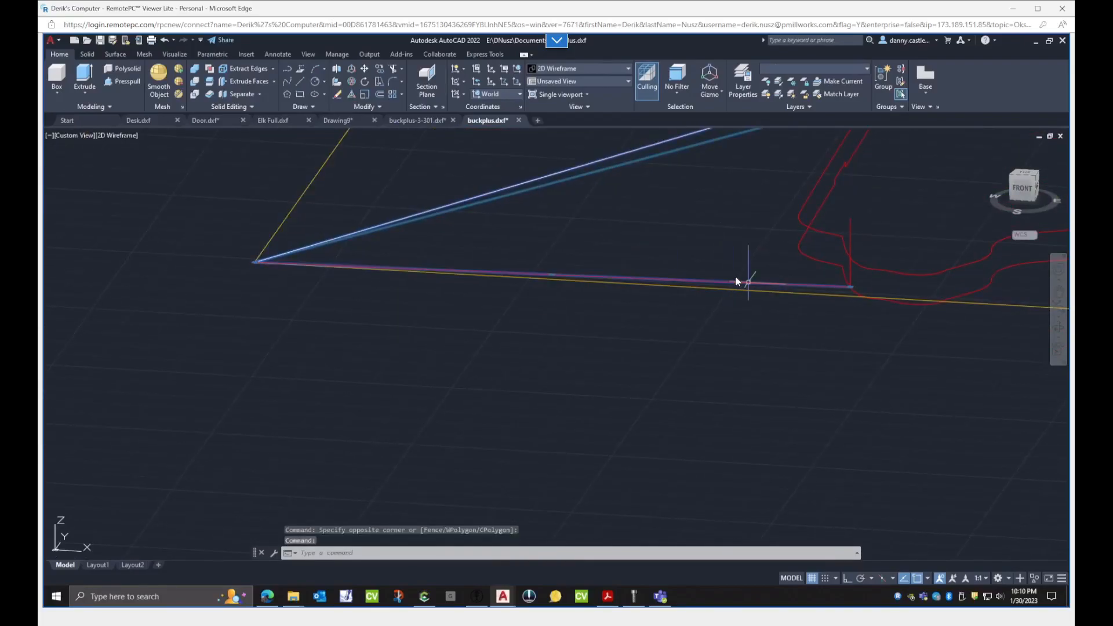
{"action": "scroll", "coordinate": [860, 292], "scroll_direction": "up", "scroll_amount": 3}
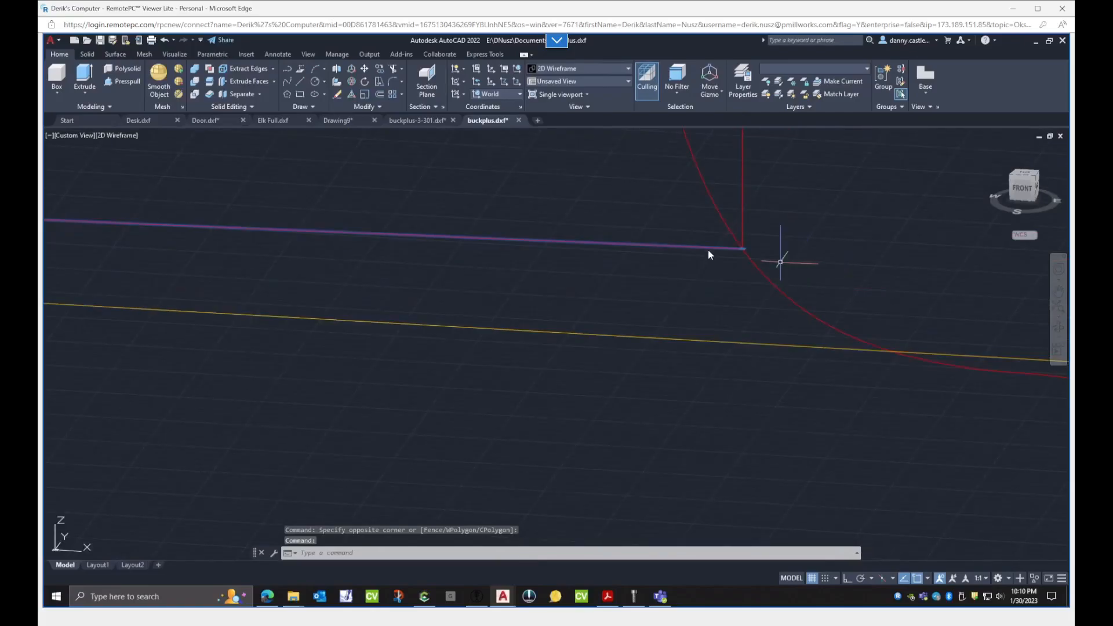
{"action": "left_click", "coordinate": [829, 68]}
{"action": "left_click", "coordinate": [827, 81]}
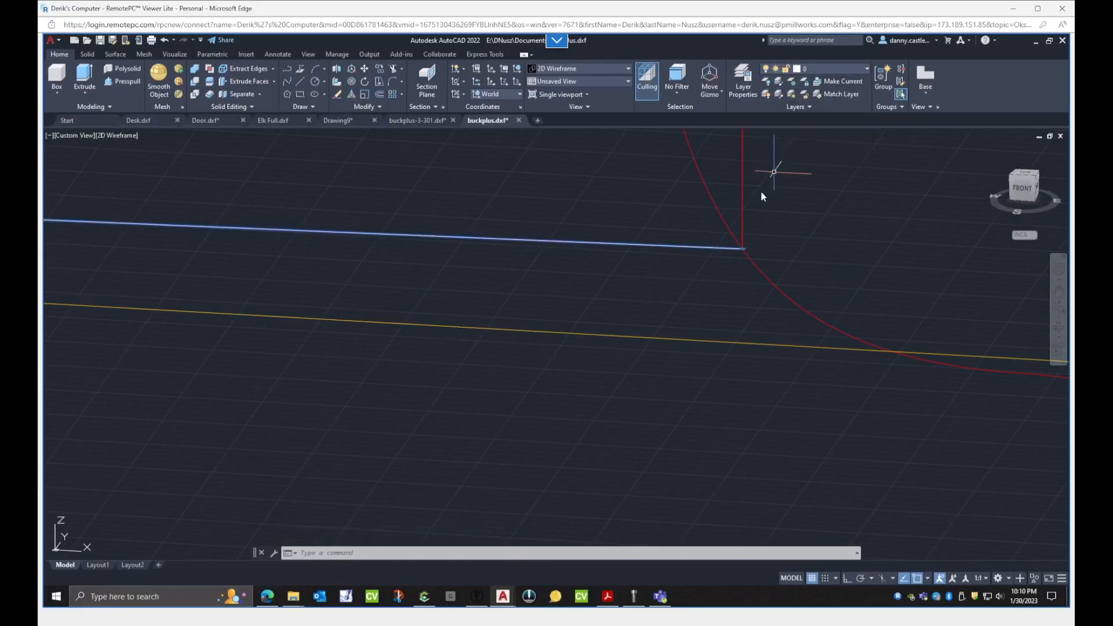
{"action": "key", "text": "Escape"}
- Delete the two vertical red lines where the connecting line meets the Maine outline's start point
{"action": "middle_click_drag", "start_coordinate": [758, 206], "coordinate": [660, 314]}
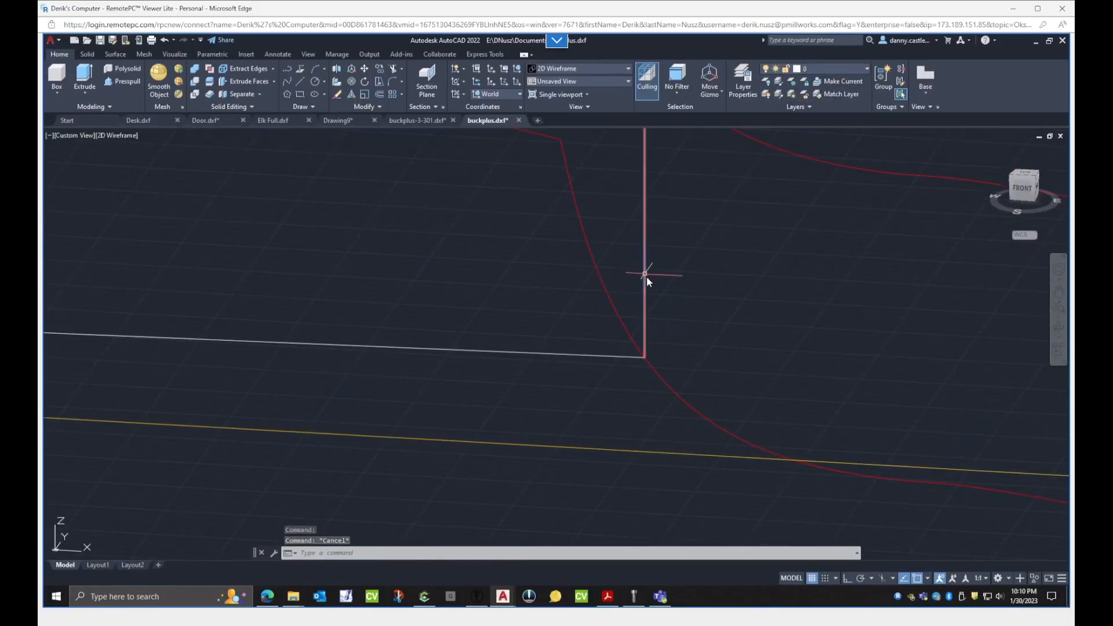
{"action": "left_click", "coordinate": [646, 273]}
{"action": "scroll", "coordinate": [633, 238], "scroll_direction": "down", "scroll_amount": 2}
{"action": "middle_click_drag", "start_coordinate": [634, 239], "coordinate": [619, 278]}
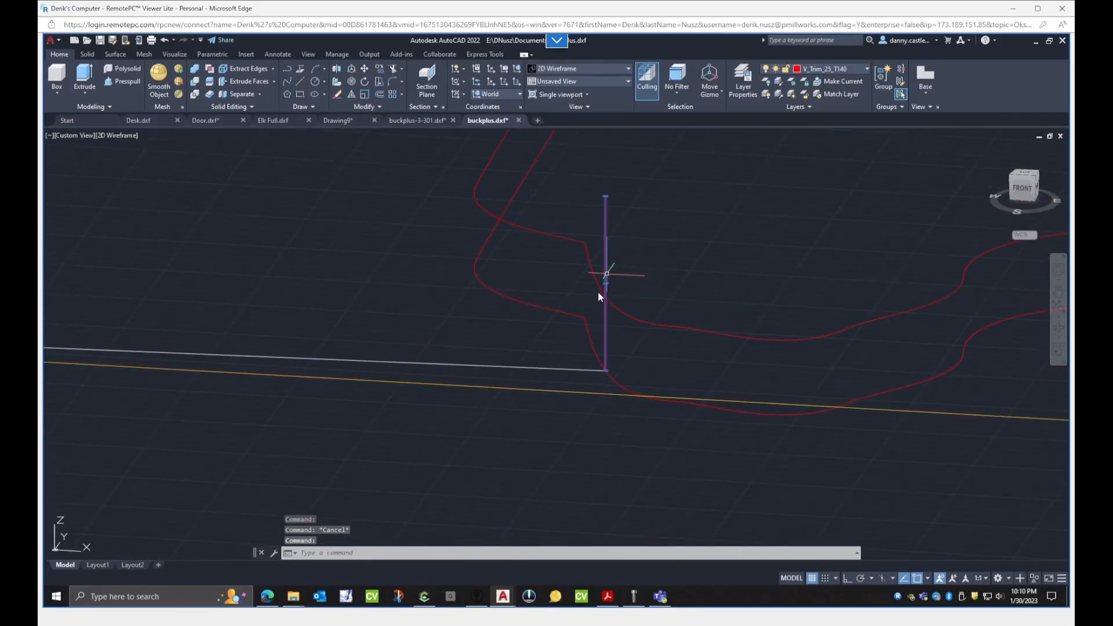
{"action": "key", "text": "Delete"}
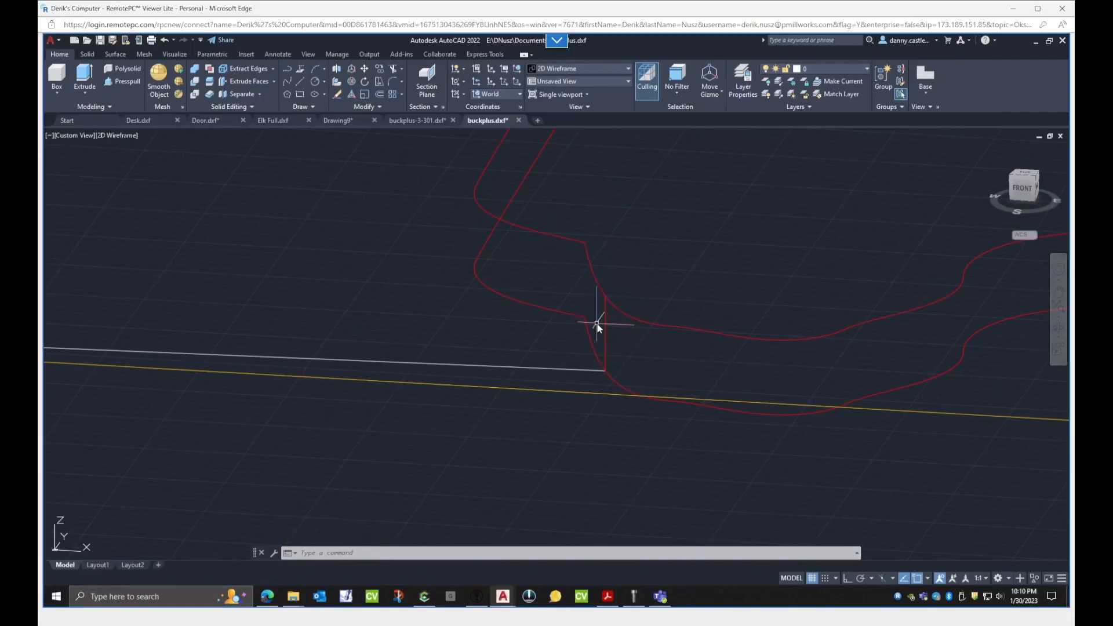
{"action": "left_click", "coordinate": [605, 336]}
{"action": "key", "text": "Delete"}
- Check the small vertical steps along the outline's lower path, then save buckplus.dxf
{"action": "mouse_move", "coordinate": [603, 357]}
{"action": "middle_mouse_down", "text": "shift"}
{"action": "mouse_move", "coordinate": [541, 409]}
{"action": "mouse_move", "coordinate": [514, 454]}
{"action": "mouse_move", "coordinate": [570, 404]}
{"action": "middle_mouse_up", "text": "shift"}
{"action": "scroll", "coordinate": [587, 301], "scroll_direction": "up", "scroll_amount": 5}
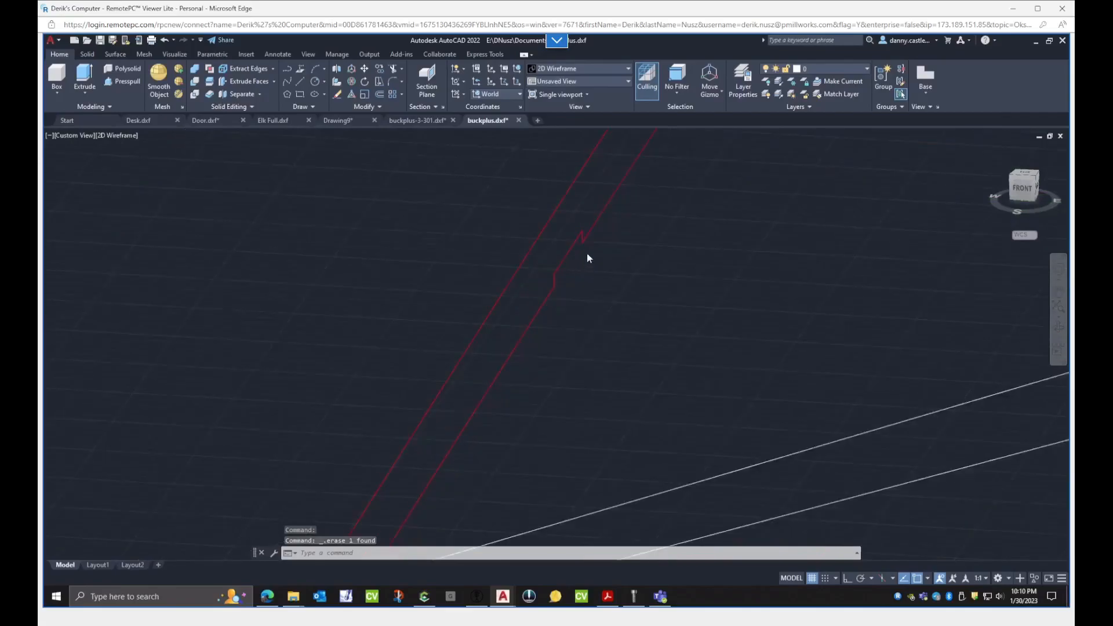
{"action": "scroll", "coordinate": [554, 207], "scroll_direction": "up", "scroll_amount": 4}
{"action": "middle_click_drag", "start_coordinate": [526, 235], "coordinate": [457, 358]}
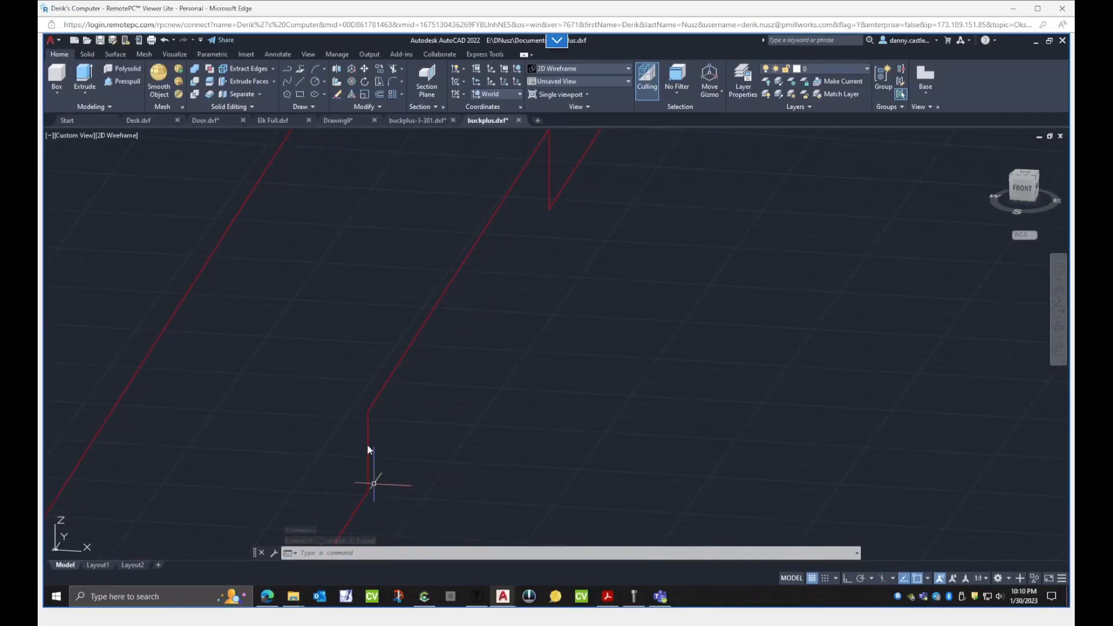
{"action": "scroll", "coordinate": [446, 316], "scroll_direction": "down", "scroll_amount": 6}
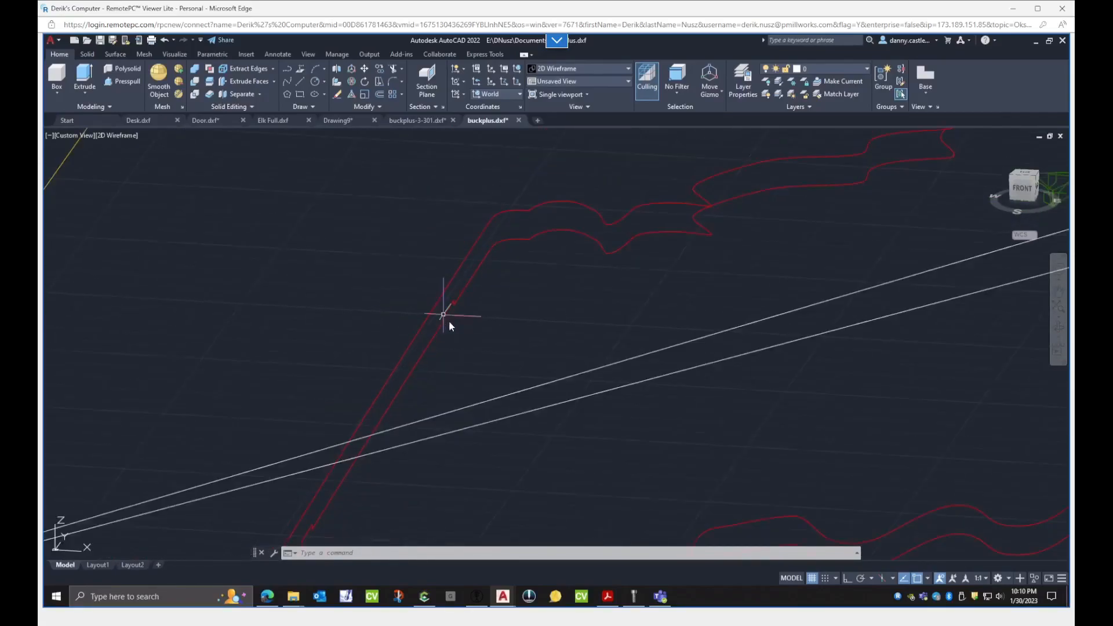
{"action": "left_click", "coordinate": [100, 40]}
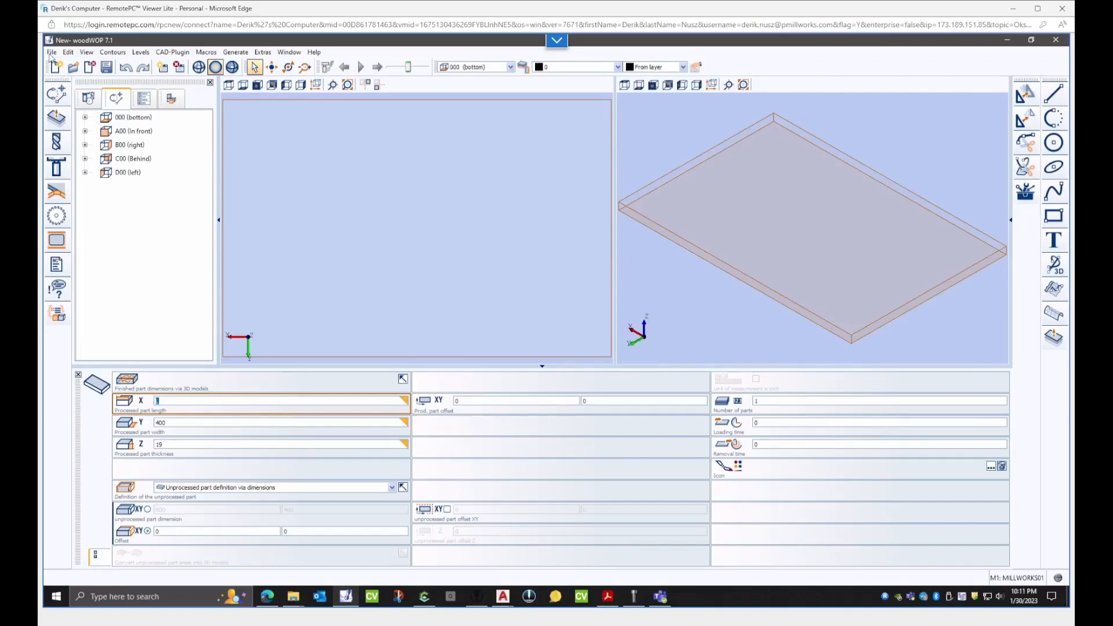
- Import buckplus.dxf from the Documents folder on the E: drive, converting it into woodWOP elements, contours and macros
{"action": "left_click", "coordinate": [51, 52]}
{"action": "mouse_move", "coordinate": [146, 162]}
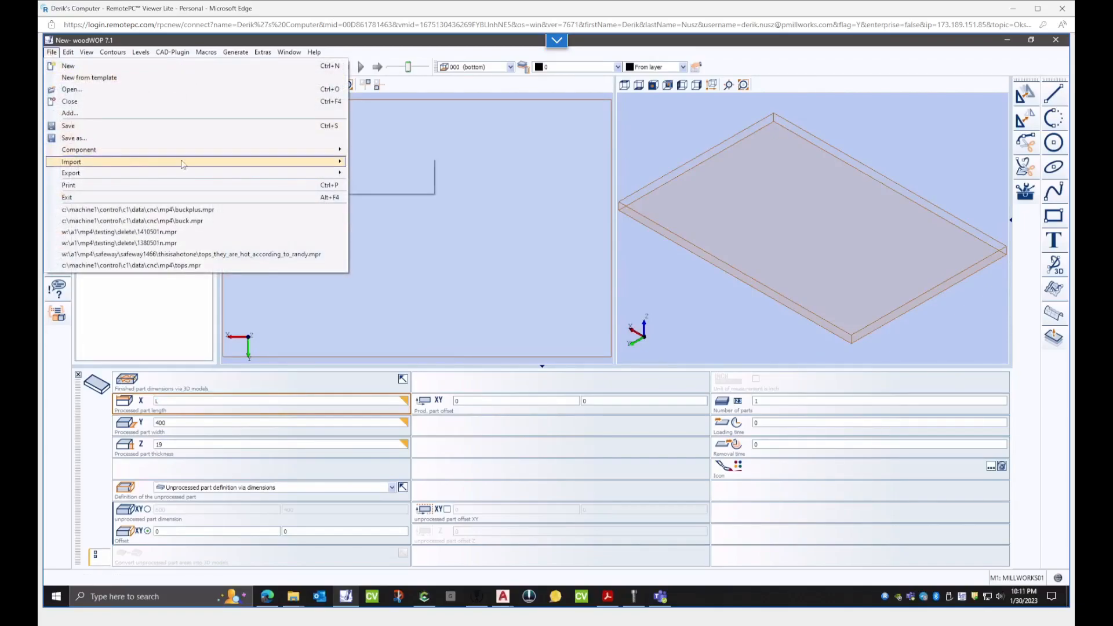
{"action": "left_click", "coordinate": [385, 186]}
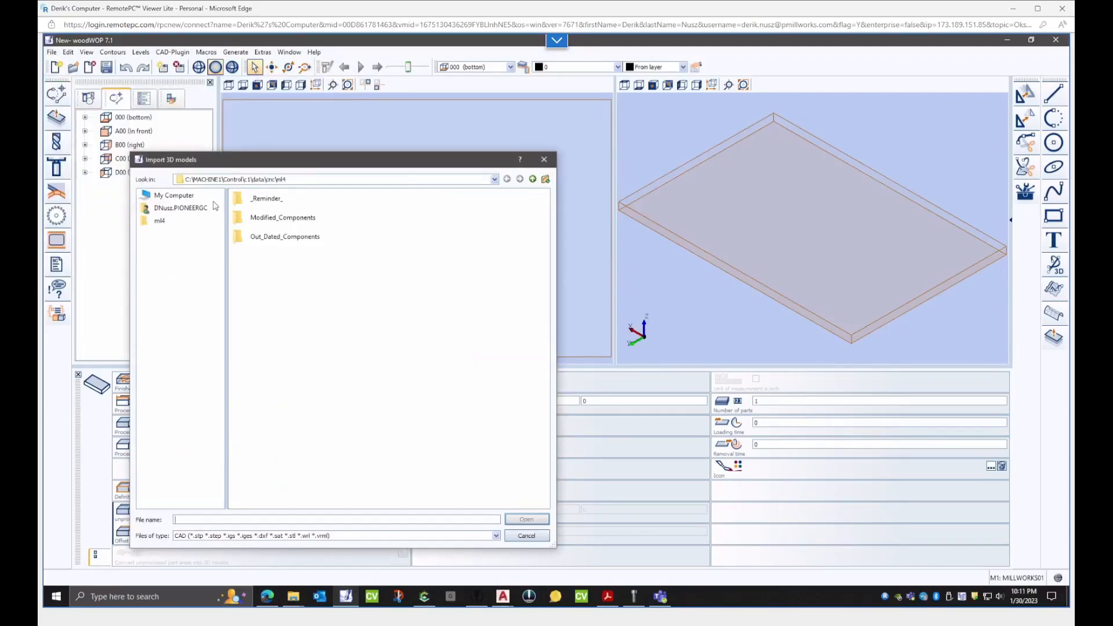
{"action": "left_click", "coordinate": [167, 197]}
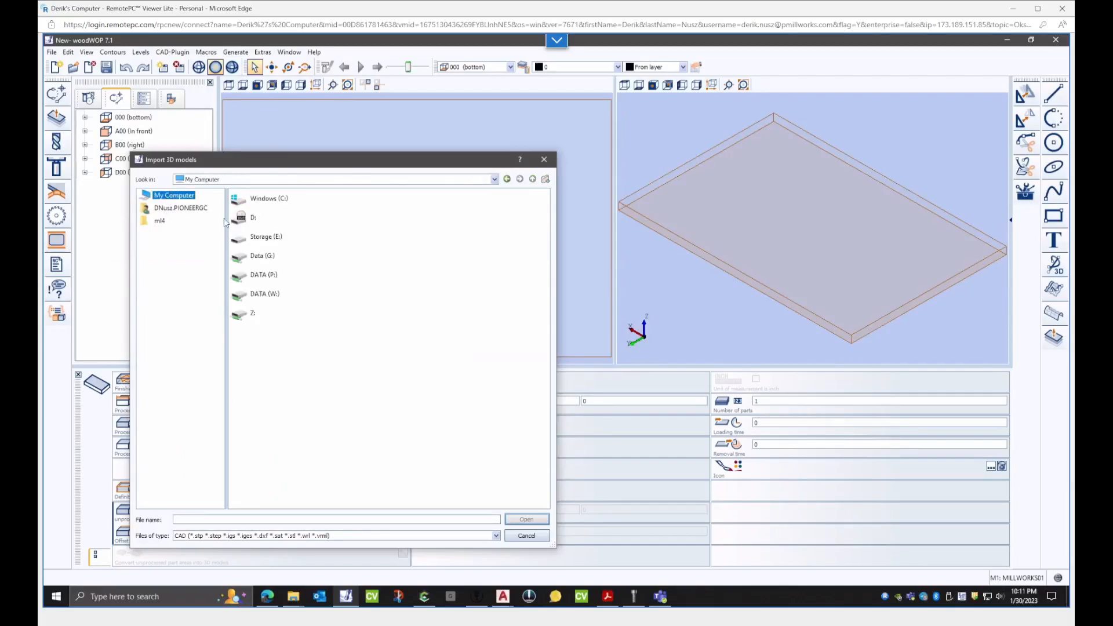
{"action": "double_click", "coordinate": [264, 237]}
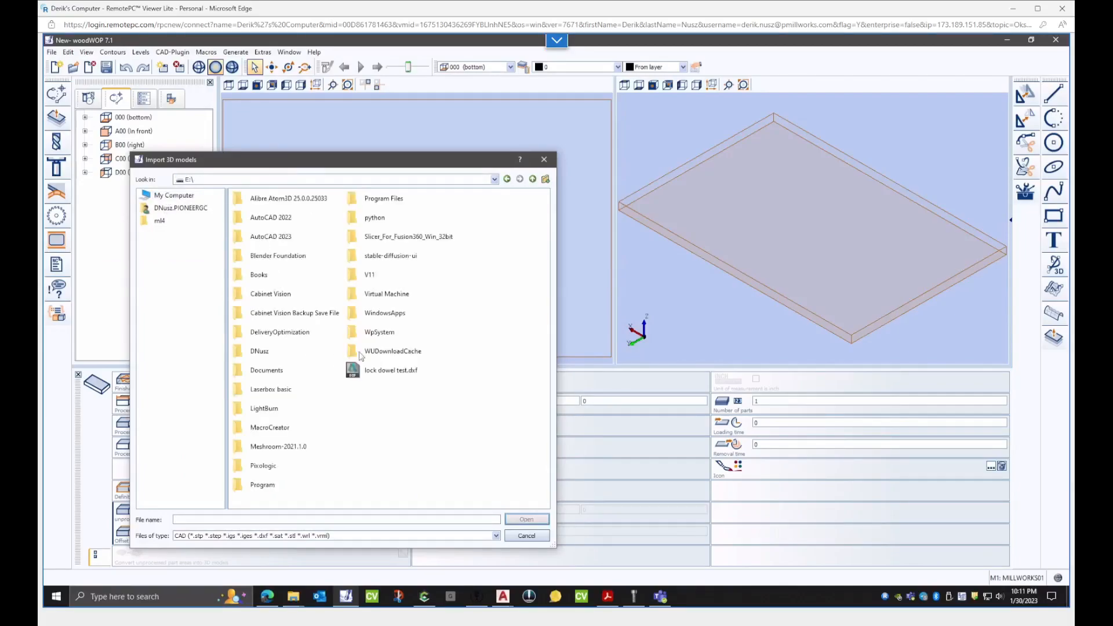
{"action": "double_click", "coordinate": [273, 353]}
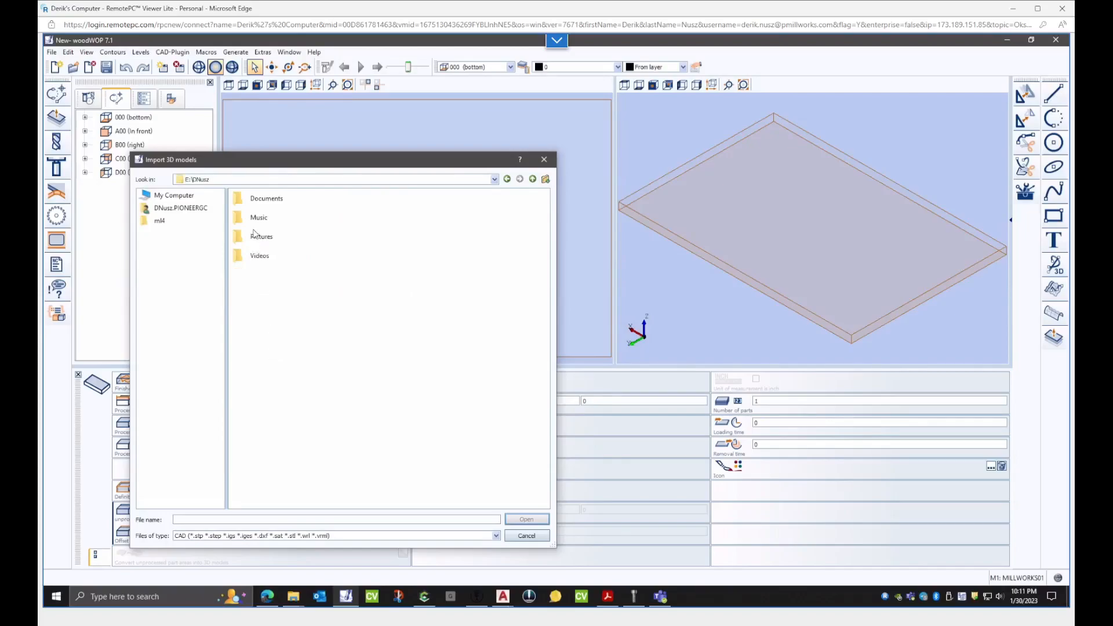
{"action": "double_click", "coordinate": [267, 199]}
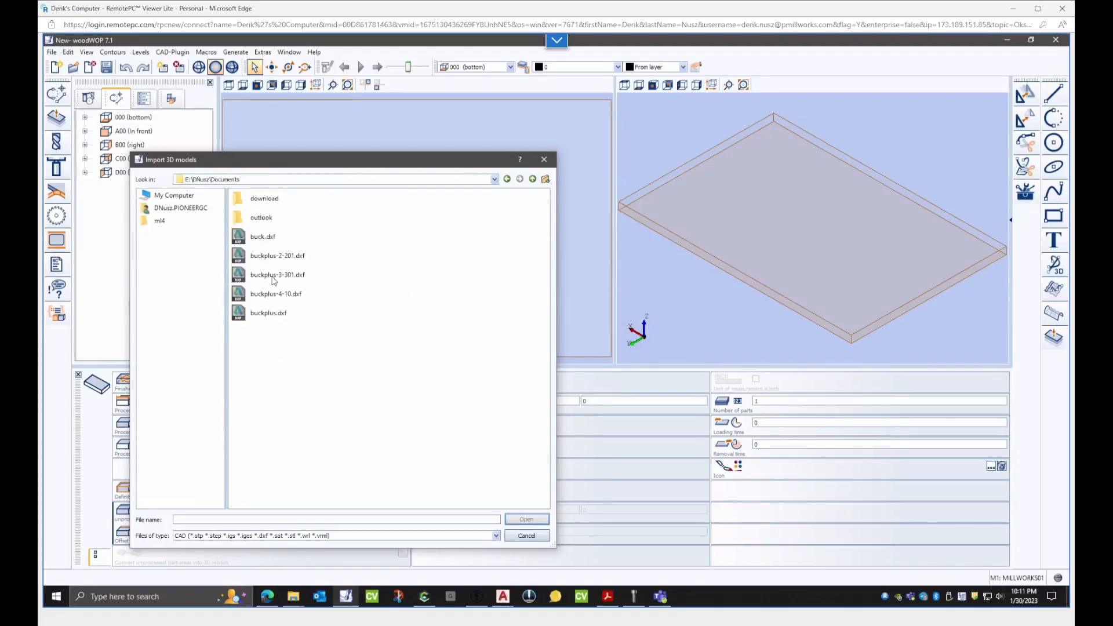
{"action": "double_click", "coordinate": [270, 314]}
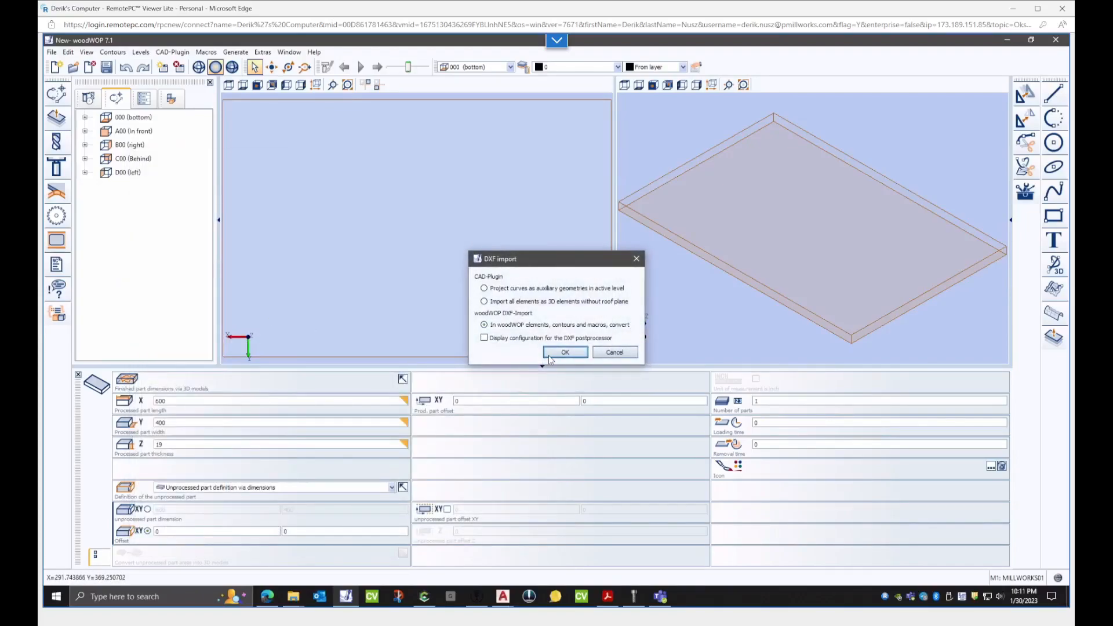
{"action": "left_click", "coordinate": [548, 356]}
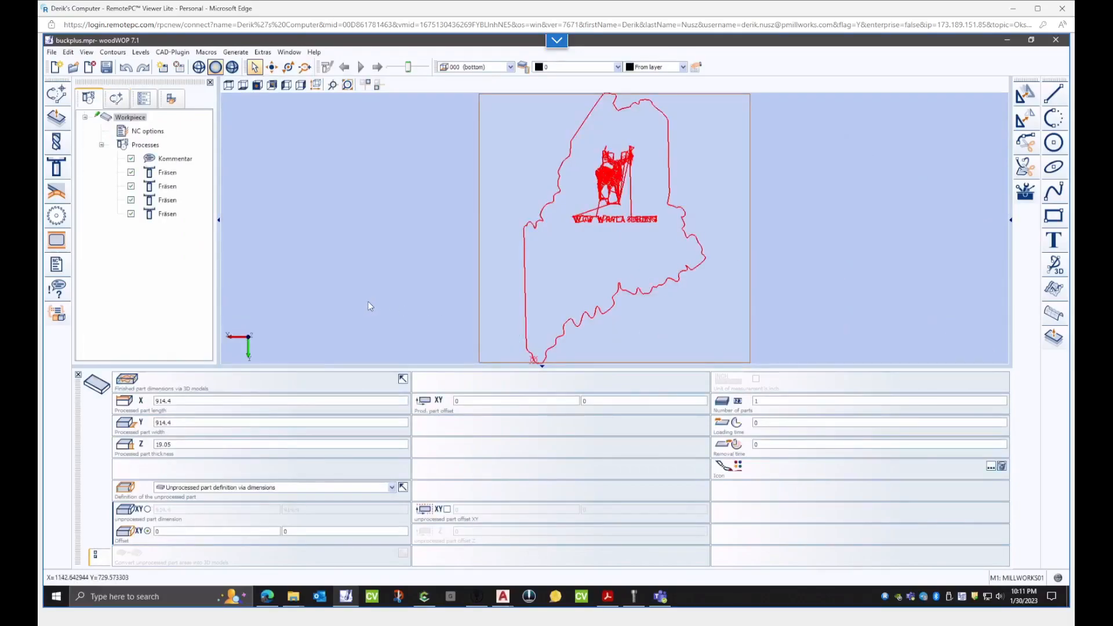
- Set the Z dimension of the first two milling operations, tools 151 and 137, to @0
{"action": "left_click", "coordinate": [167, 172]}
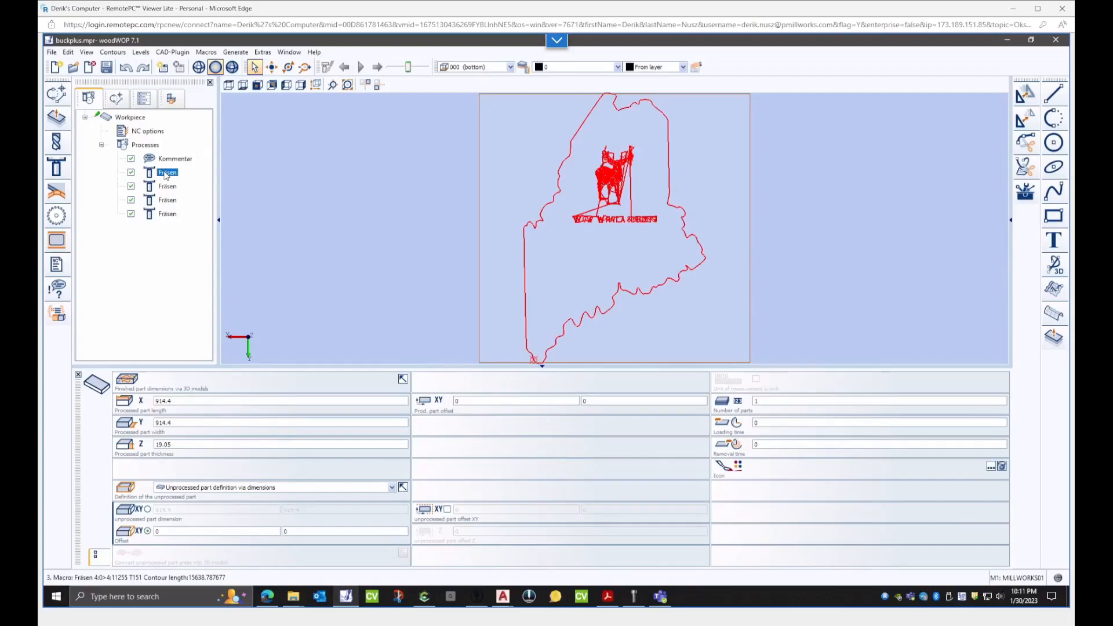
{"action": "double_click", "coordinate": [167, 173]}
{"action": "left_click", "coordinate": [172, 177]}
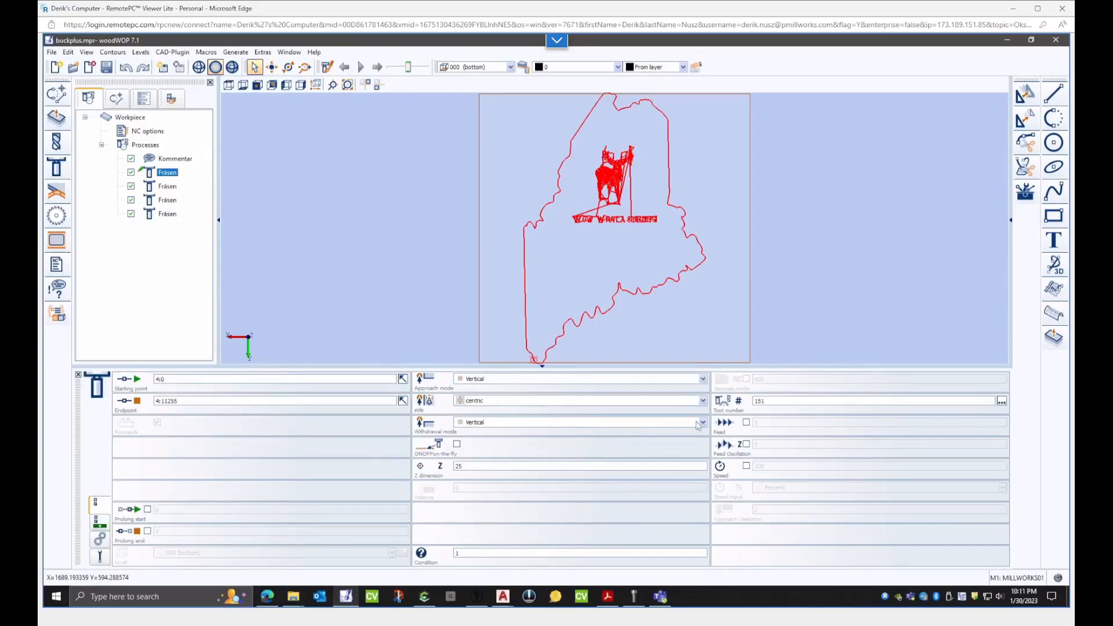
{"action": "left_click", "coordinate": [496, 467]}
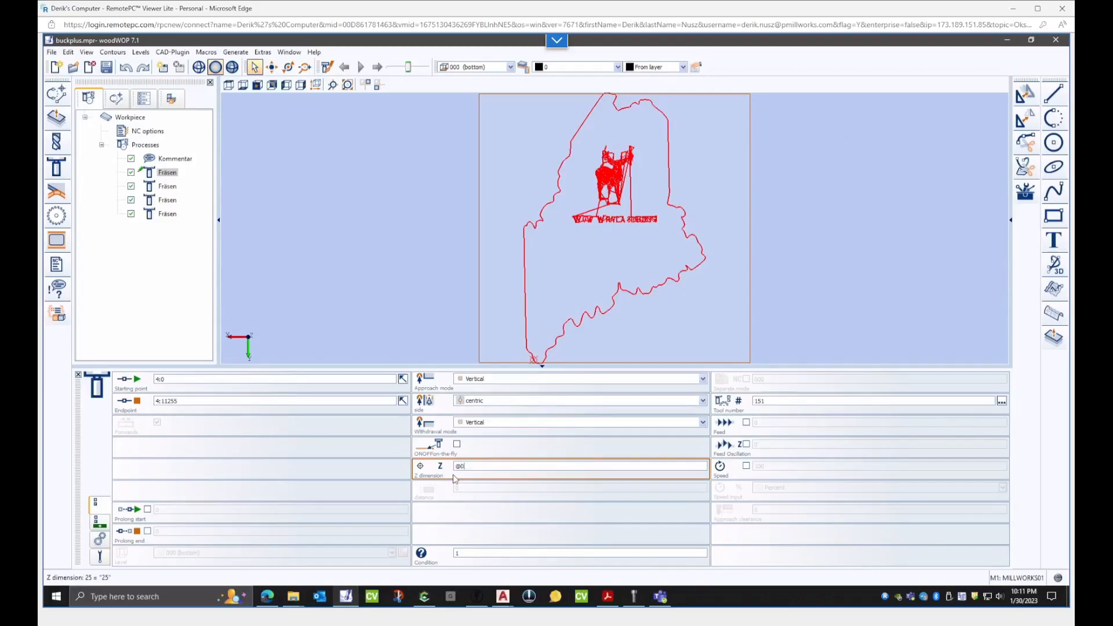
{"action": "type", "text": "@0"}
{"action": "left_click", "coordinate": [168, 188]}
{"action": "left_click", "coordinate": [504, 467]}
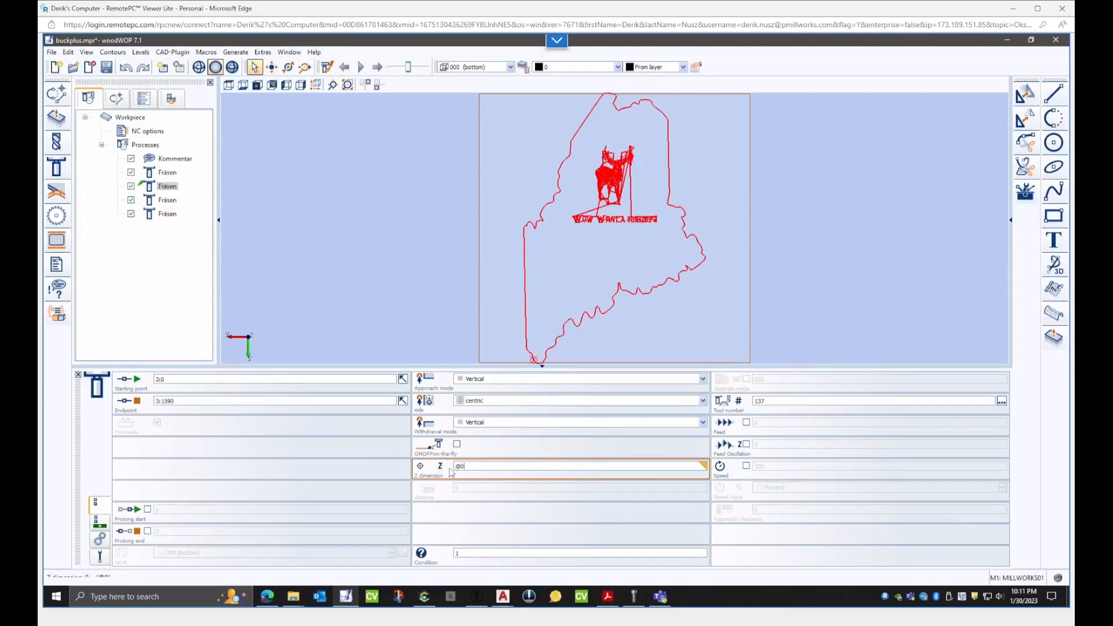
- Set the Z dimension of the two tool 140 milling operations to @0
{"action": "left_click", "coordinate": [168, 200]}
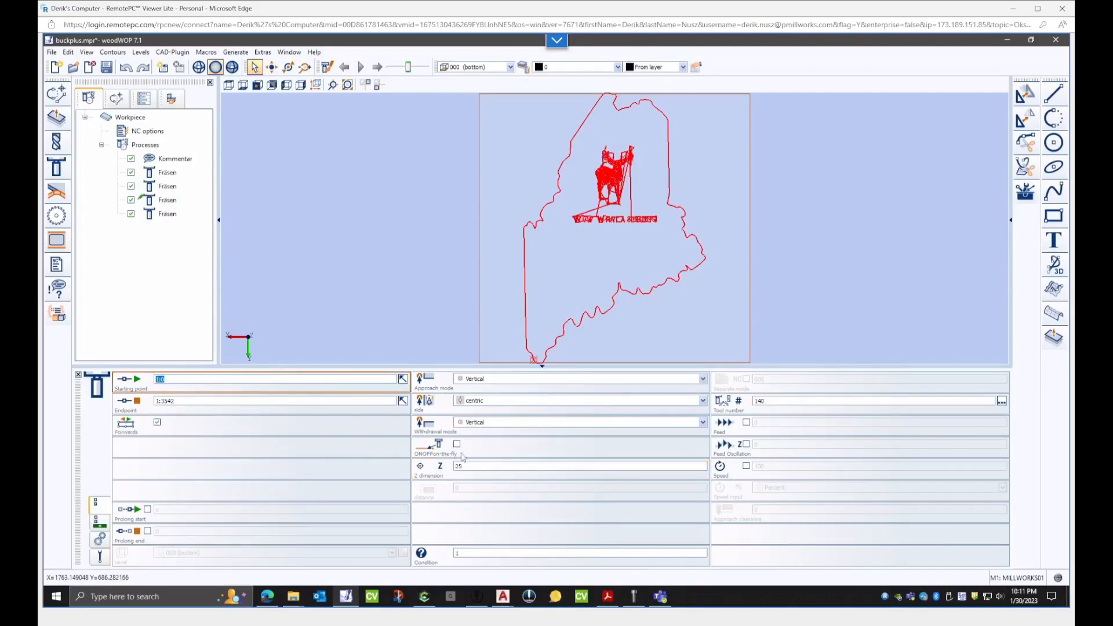
{"action": "left_click", "coordinate": [480, 467]}
{"action": "type", "text": "@0"}
{"action": "left_click", "coordinate": [167, 214]}
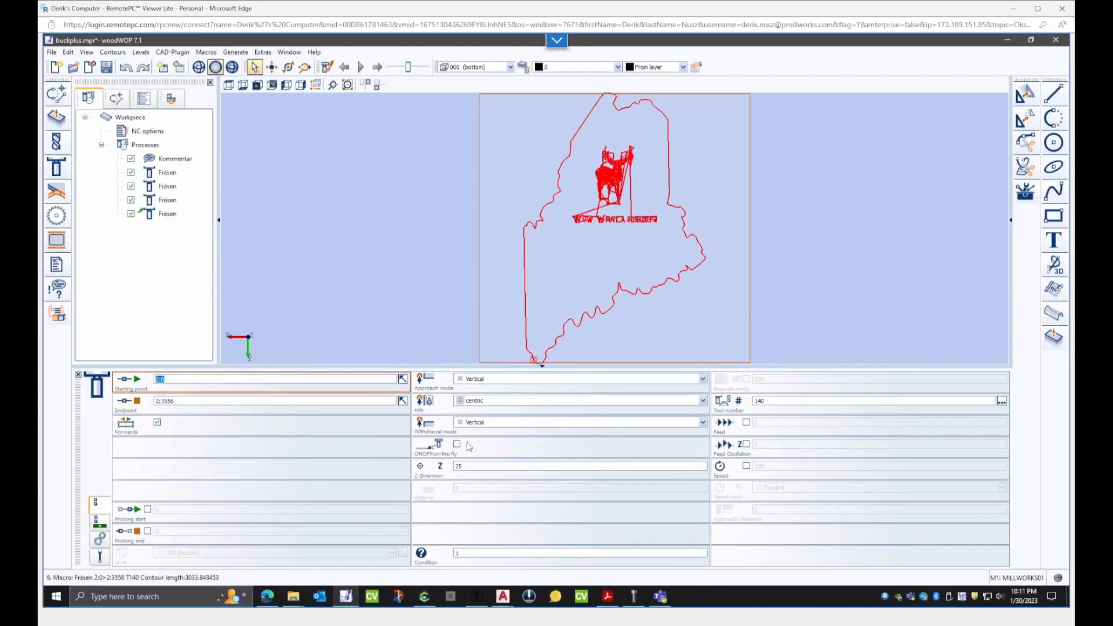
{"action": "left_click", "coordinate": [436, 476]}
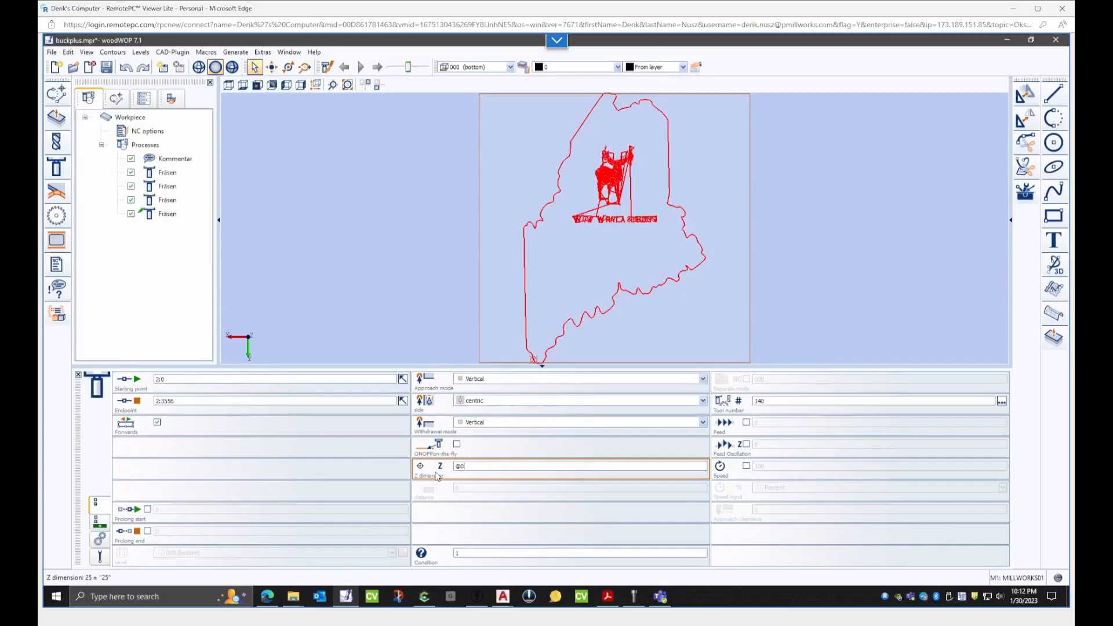
- Examine the depths of the milling paths from the front and highlight contour 2 along the lowest pass
{"action": "left_click", "coordinate": [258, 85]}
{"action": "scroll", "coordinate": [326, 236], "scroll_direction": "up", "scroll_amount": 2}
{"action": "scroll", "coordinate": [397, 224], "scroll_direction": "up", "scroll_amount": 5}
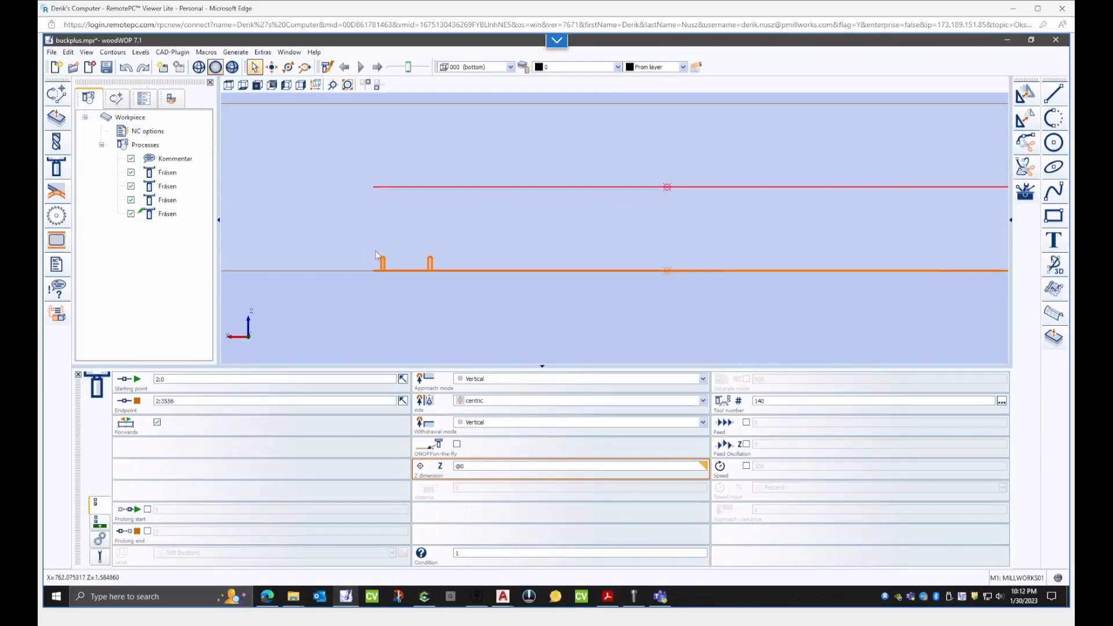
{"action": "scroll", "coordinate": [351, 289], "scroll_direction": "down", "scroll_amount": 3}
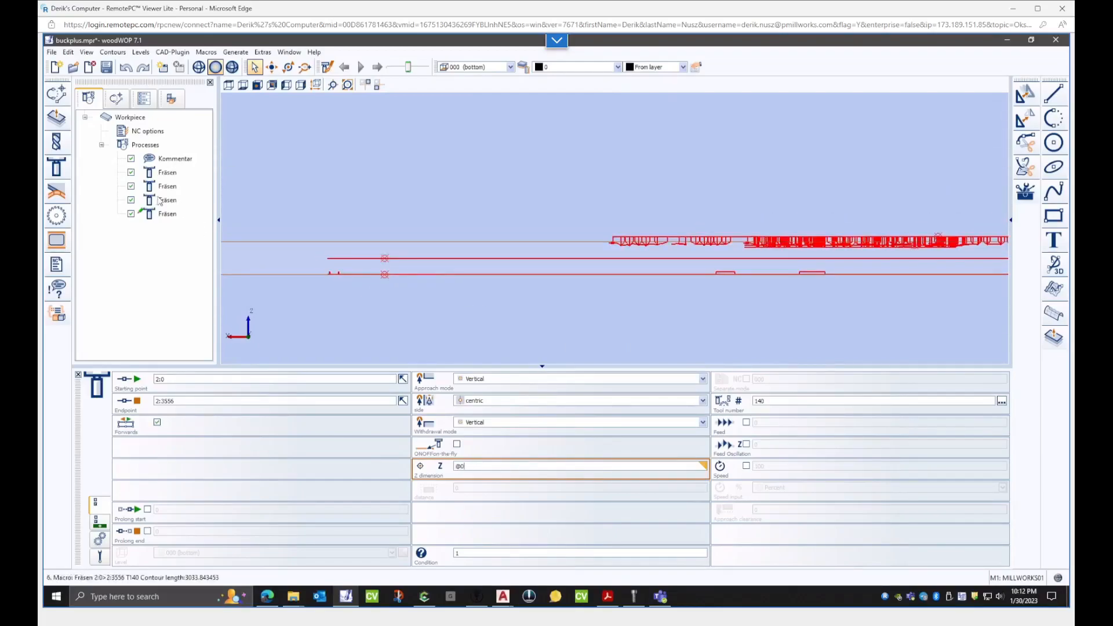
{"action": "left_click", "coordinate": [350, 273]}
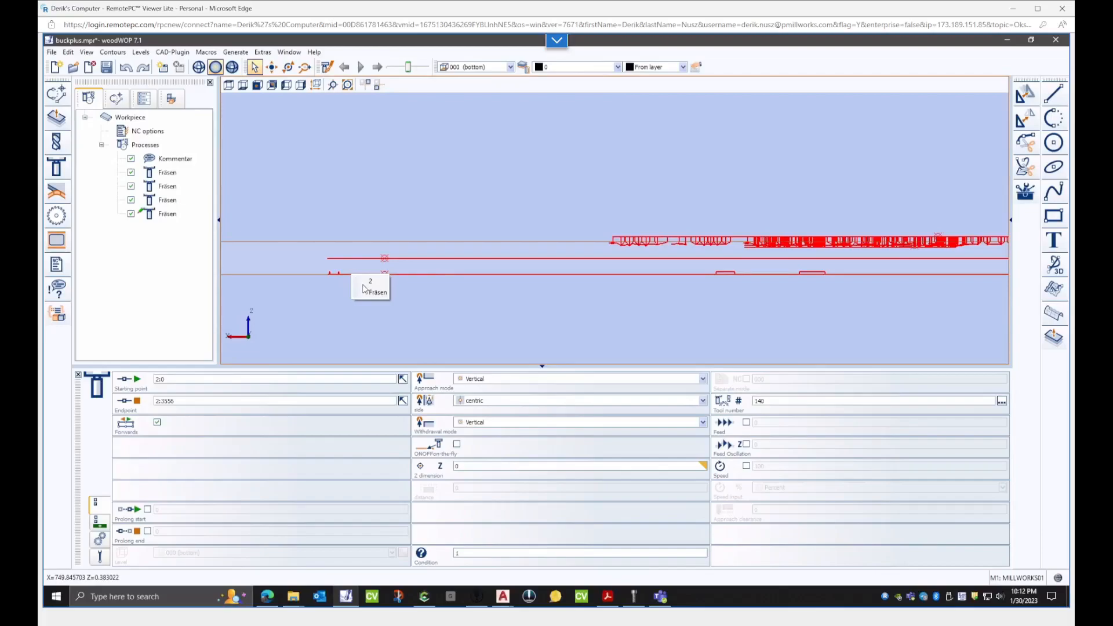
{"action": "left_click", "coordinate": [365, 284]}
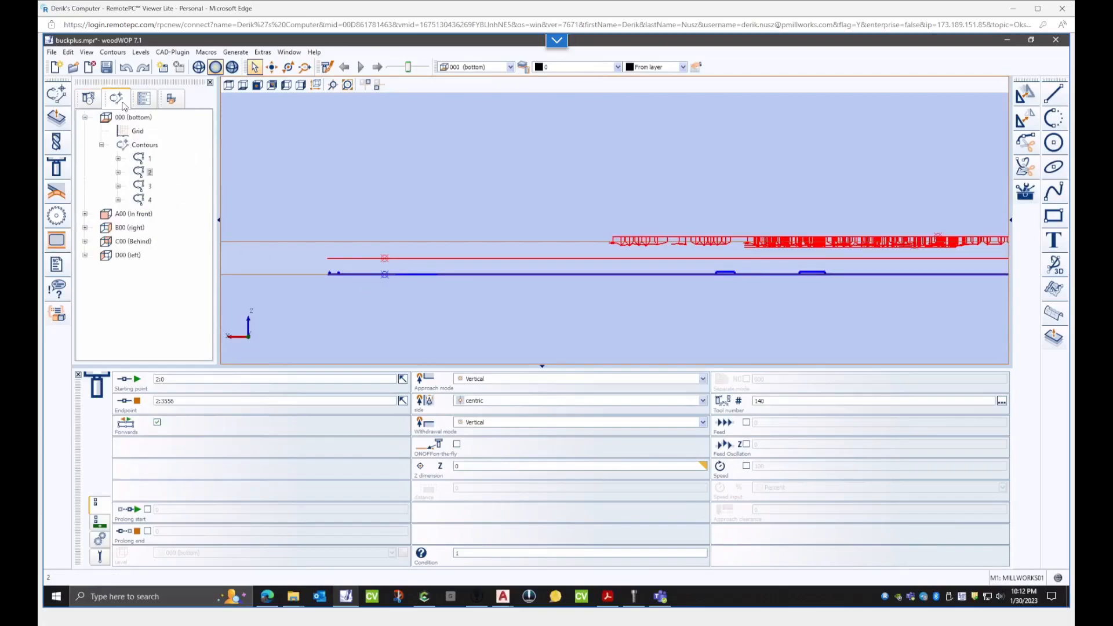
{"action": "left_click", "coordinate": [87, 100]}
- Check the Z dimension of the last milling operation and the small raised steps along its path
{"action": "left_click", "coordinate": [158, 218]}
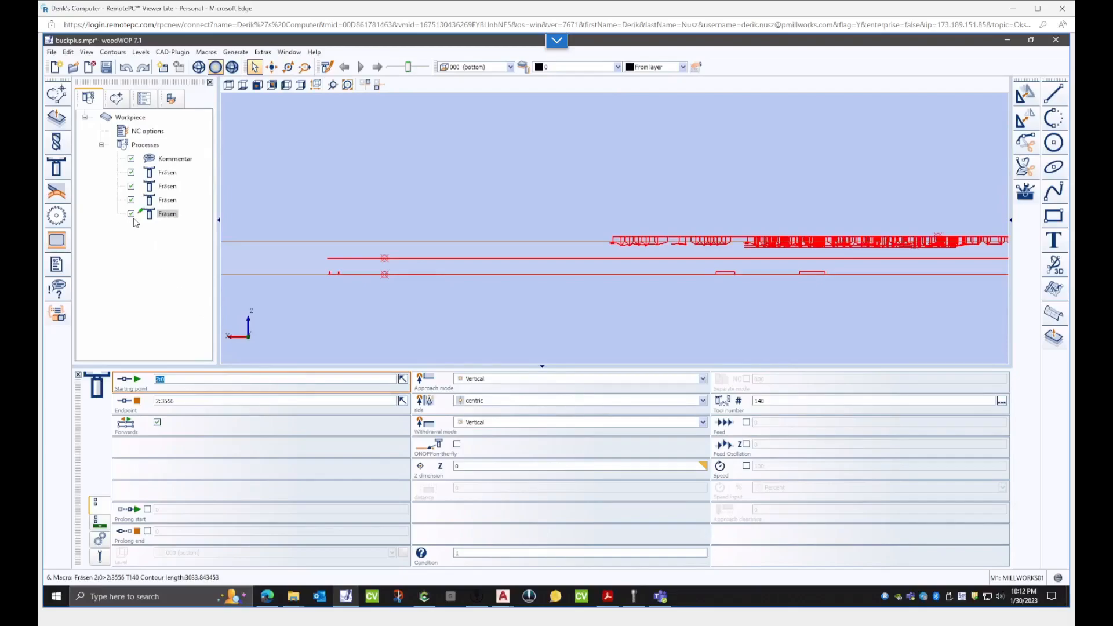
{"action": "left_click", "coordinate": [463, 466]}
{"action": "left_click_drag", "start_coordinate": [477, 473], "coordinate": [452, 473]}
{"action": "left_click", "coordinate": [479, 472]}
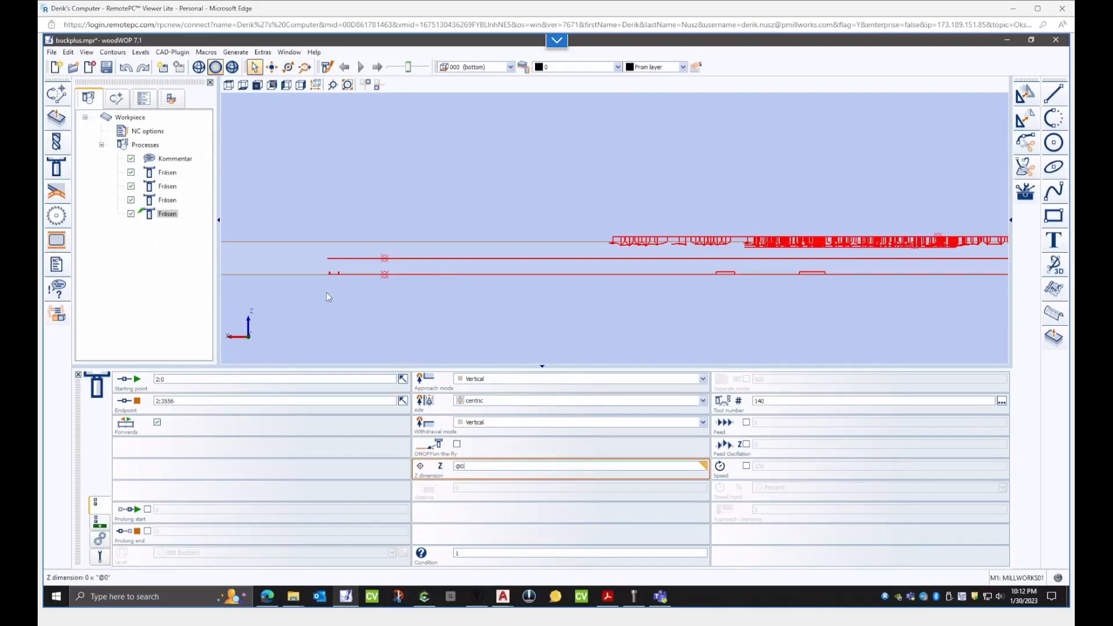
{"action": "scroll", "coordinate": [326, 294], "scroll_direction": "up", "scroll_amount": 5}
{"action": "scroll", "coordinate": [339, 301], "scroll_direction": "down", "scroll_amount": 5}
{"action": "left_click", "coordinate": [168, 200]}
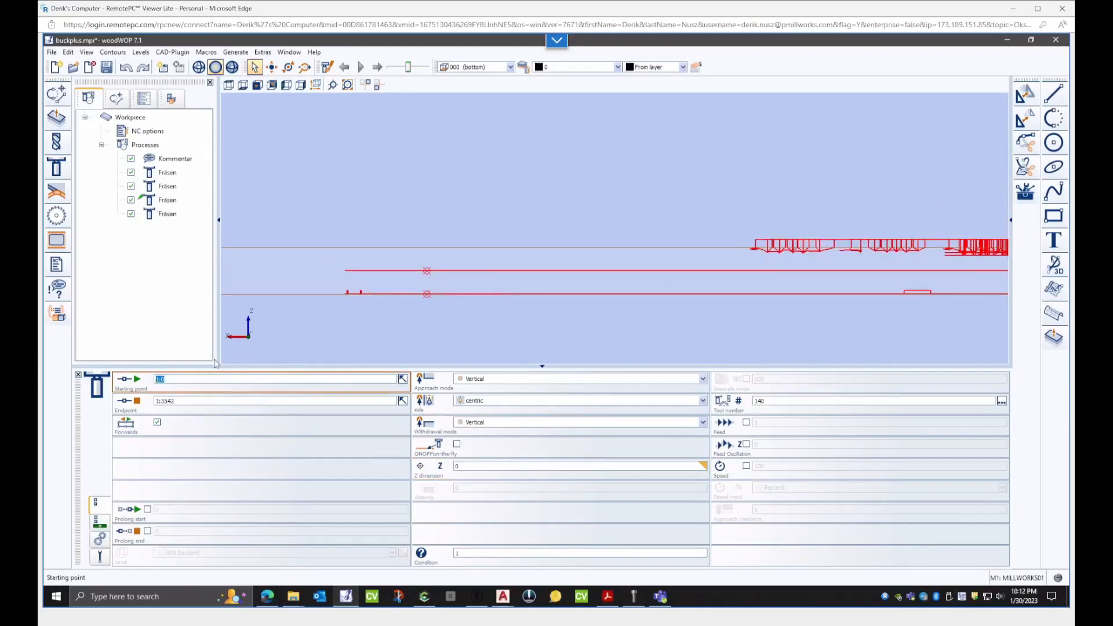
- Move the tool 137 milling operation ahead of the tool 151 one, checking its path over the deer and lettering in plan view
{"action": "left_click", "coordinate": [161, 191]}
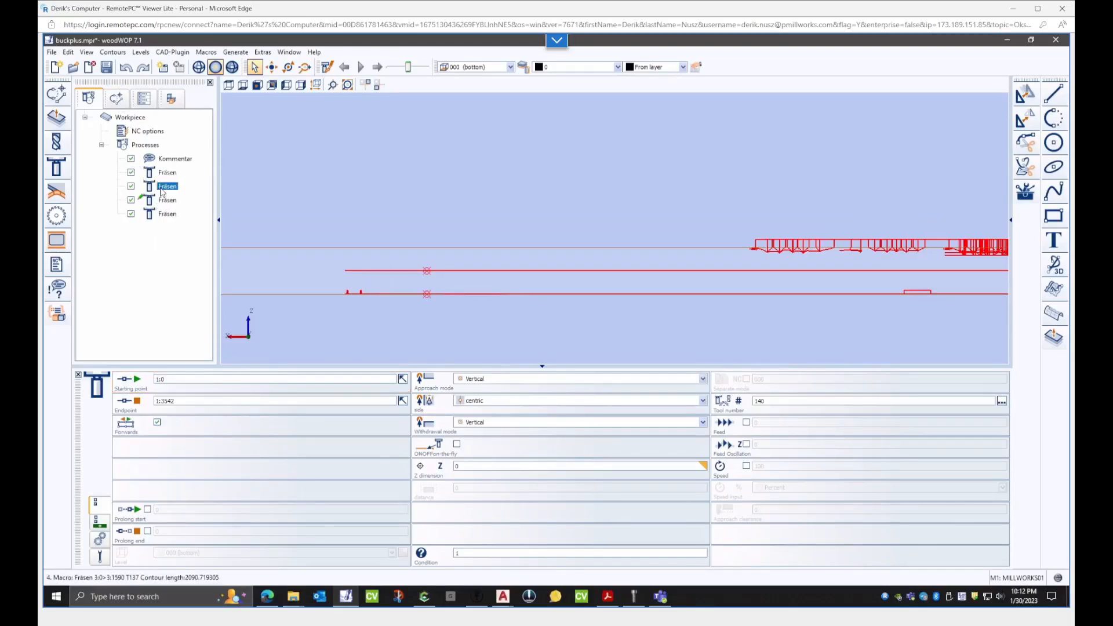
{"action": "left_click", "coordinate": [229, 85]}
{"action": "left_click", "coordinate": [243, 87]}
{"action": "scroll", "coordinate": [539, 208], "scroll_direction": "down", "scroll_amount": 2}
{"action": "scroll", "coordinate": [608, 184], "scroll_direction": "up", "scroll_amount": 6}
{"action": "scroll", "coordinate": [505, 152], "scroll_direction": "up", "scroll_amount": 2}
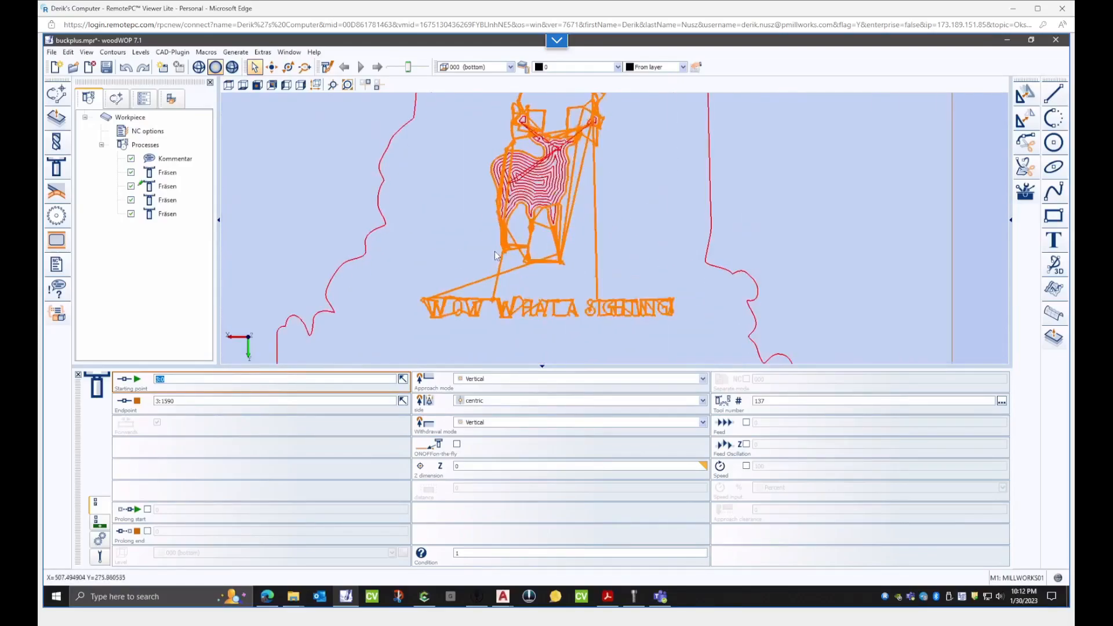
{"action": "left_click", "coordinate": [166, 186]}
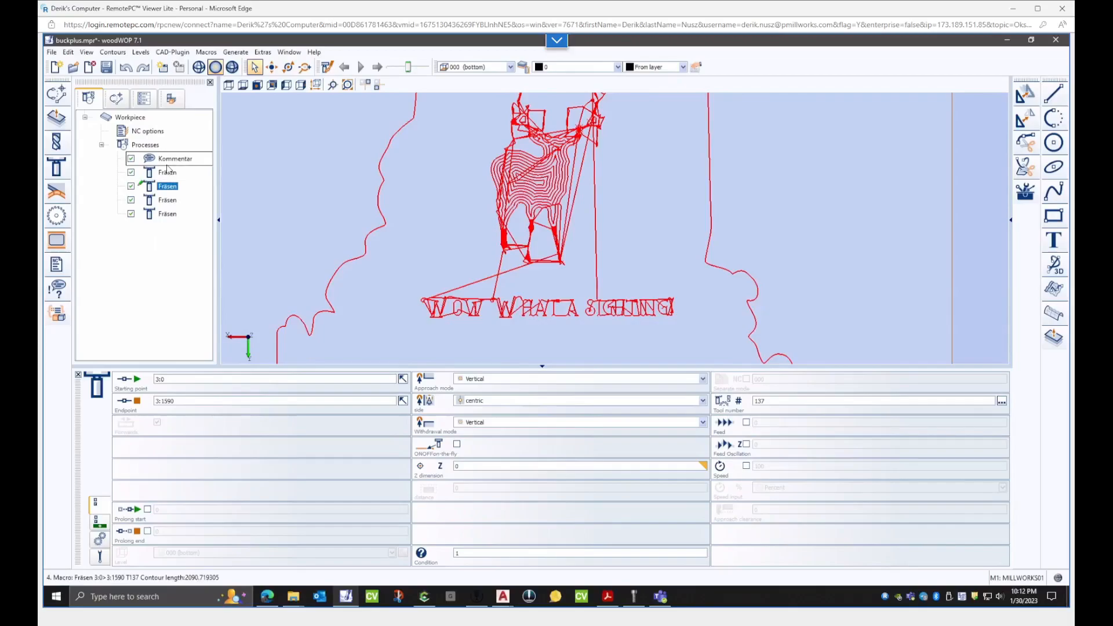
{"action": "left_click", "coordinate": [168, 172]}
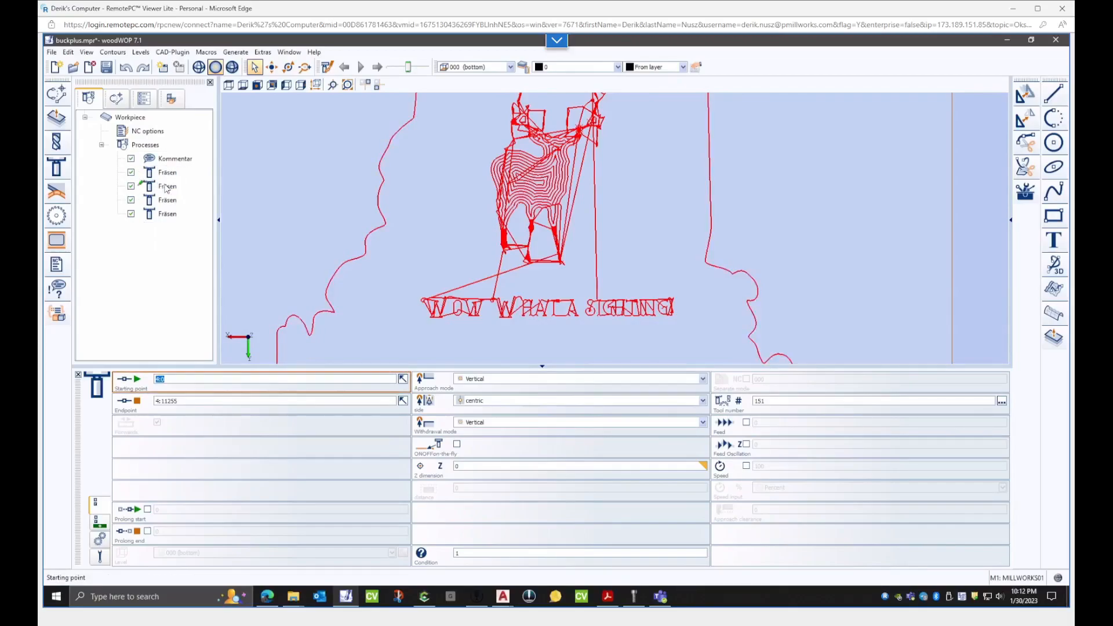
{"action": "left_click", "coordinate": [175, 186]}
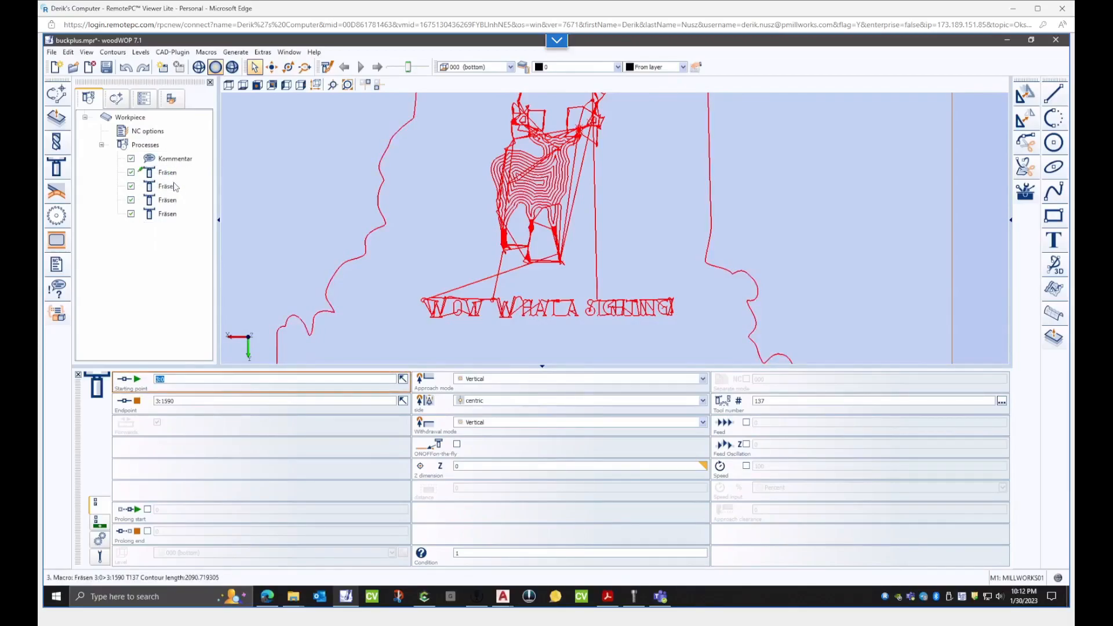
- Review the two tool 140 milling operations around the Maine outline, then save and generate the buckplus.mpr program
{"action": "left_click", "coordinate": [168, 200]}
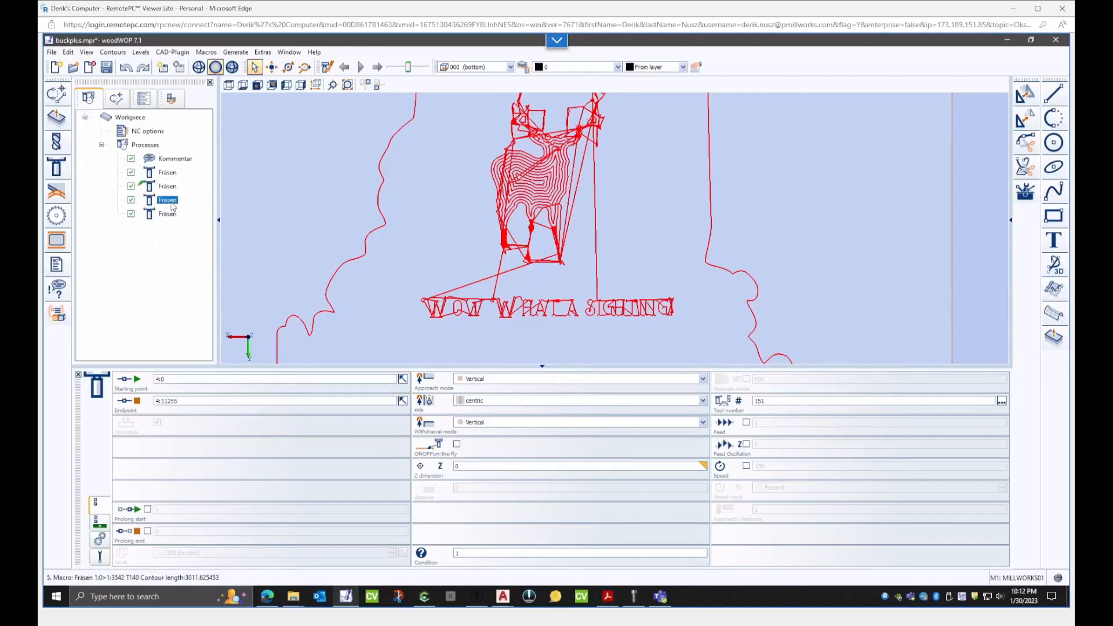
{"action": "scroll", "coordinate": [511, 228], "scroll_direction": "down", "scroll_amount": 5}
{"action": "scroll", "coordinate": [475, 243], "scroll_direction": "down", "scroll_amount": 2}
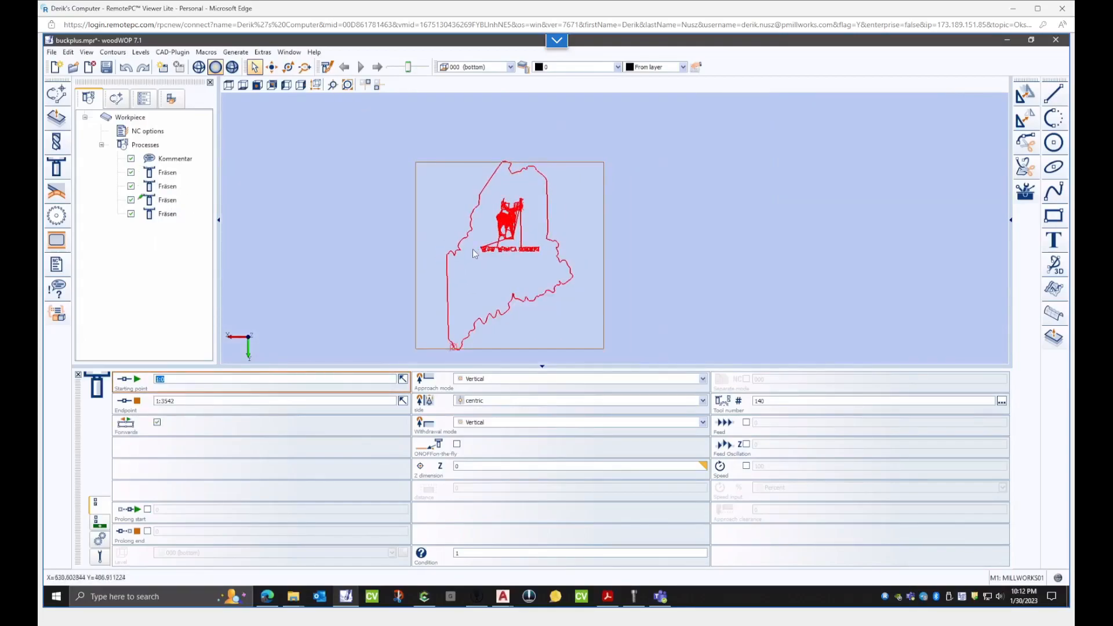
{"action": "left_click", "coordinate": [168, 213]}
{"action": "left_click", "coordinate": [237, 55]}
{"action": "left_click", "coordinate": [251, 66]}
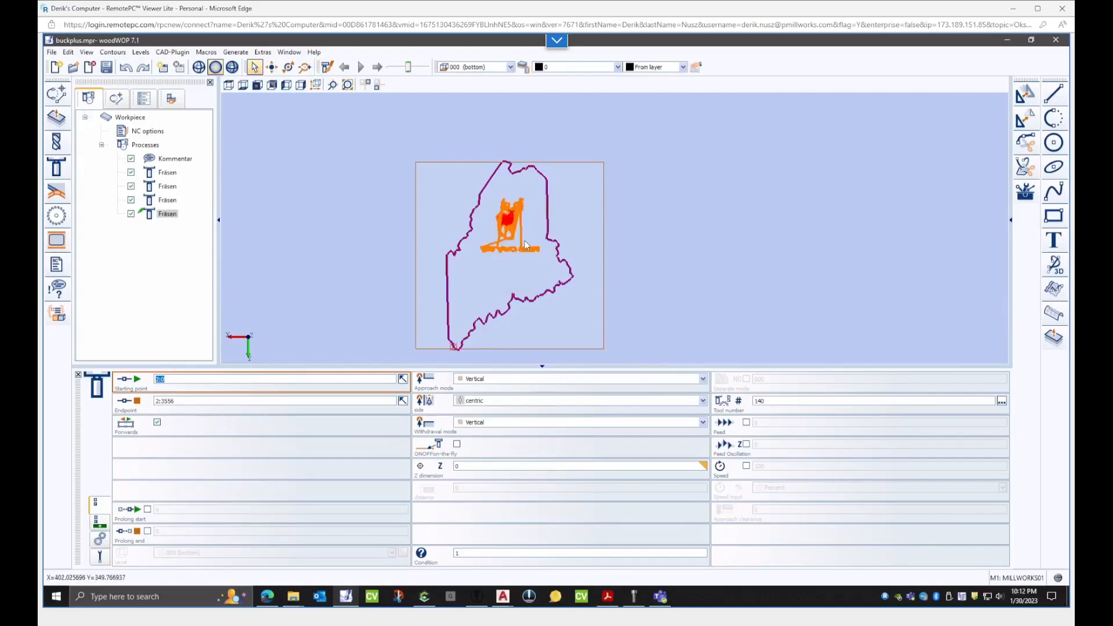
{"action": "left_click", "coordinate": [476, 256]}
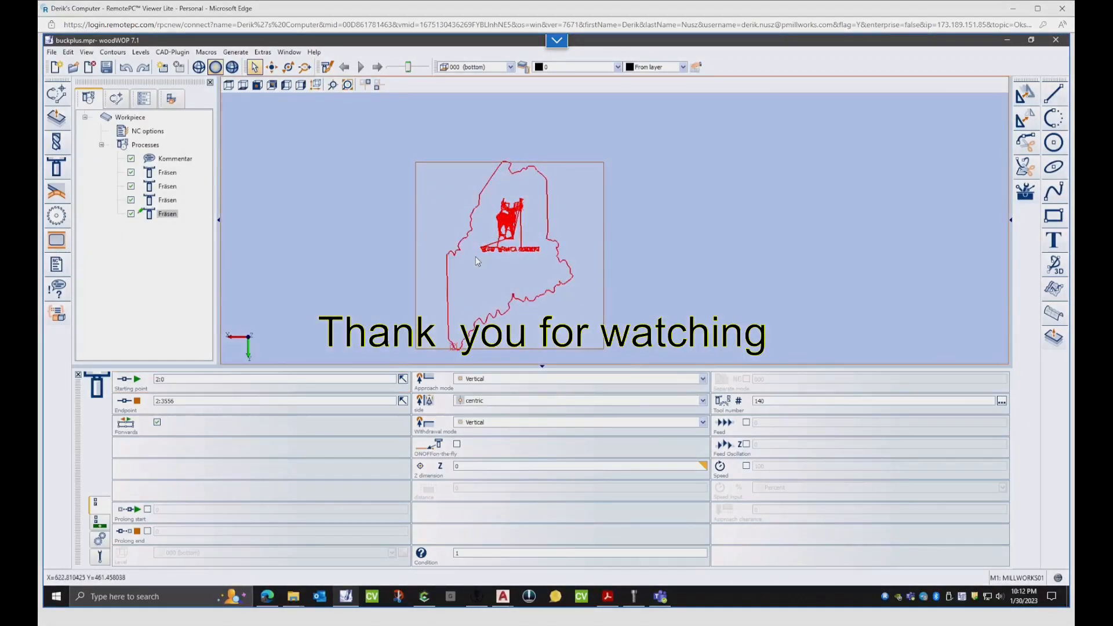